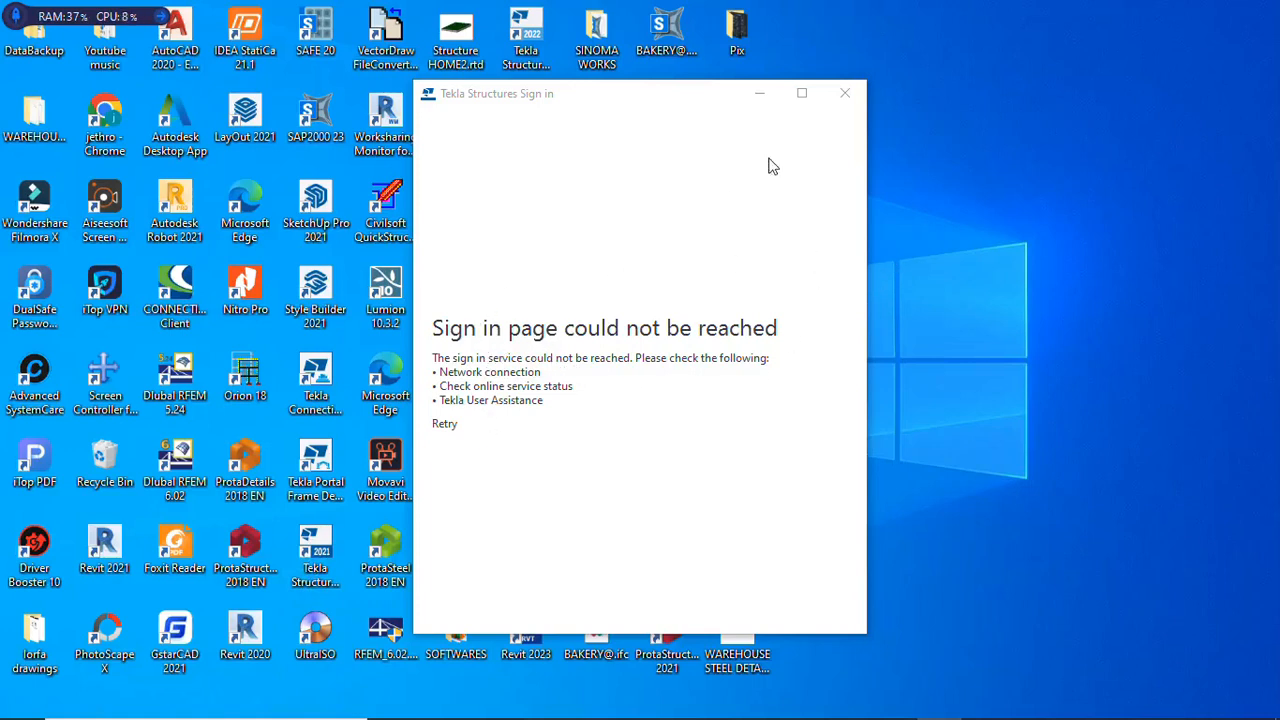
Launch Tekla Structures 2021 from the desktop and dismiss its sign-in window
left_click(318, 570)
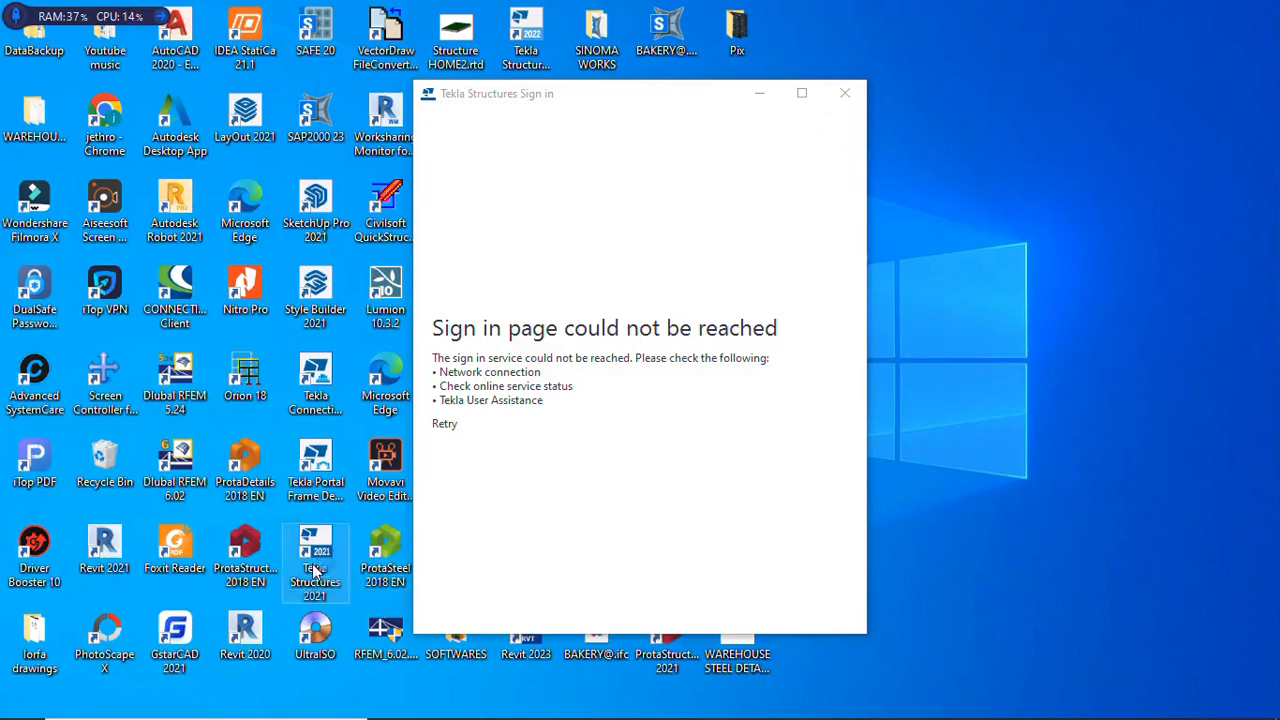
left_click(843, 99)
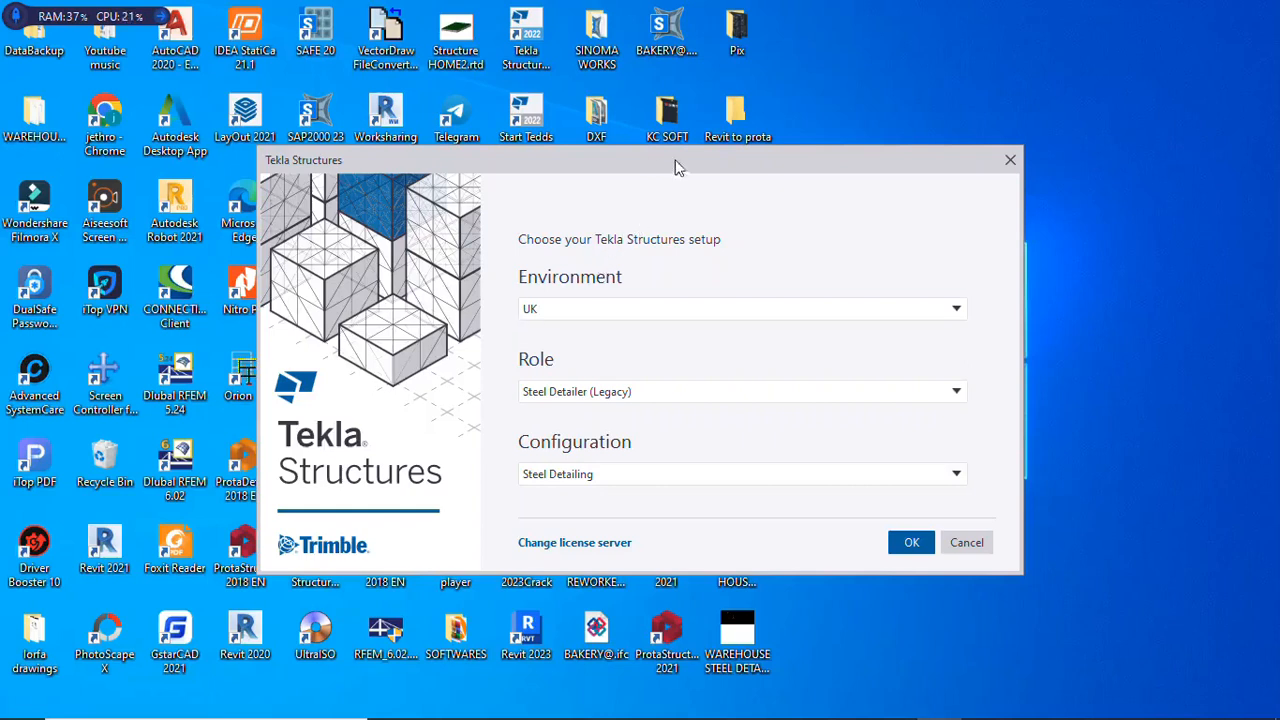
left_click_drag(800, 160, 794, 112)
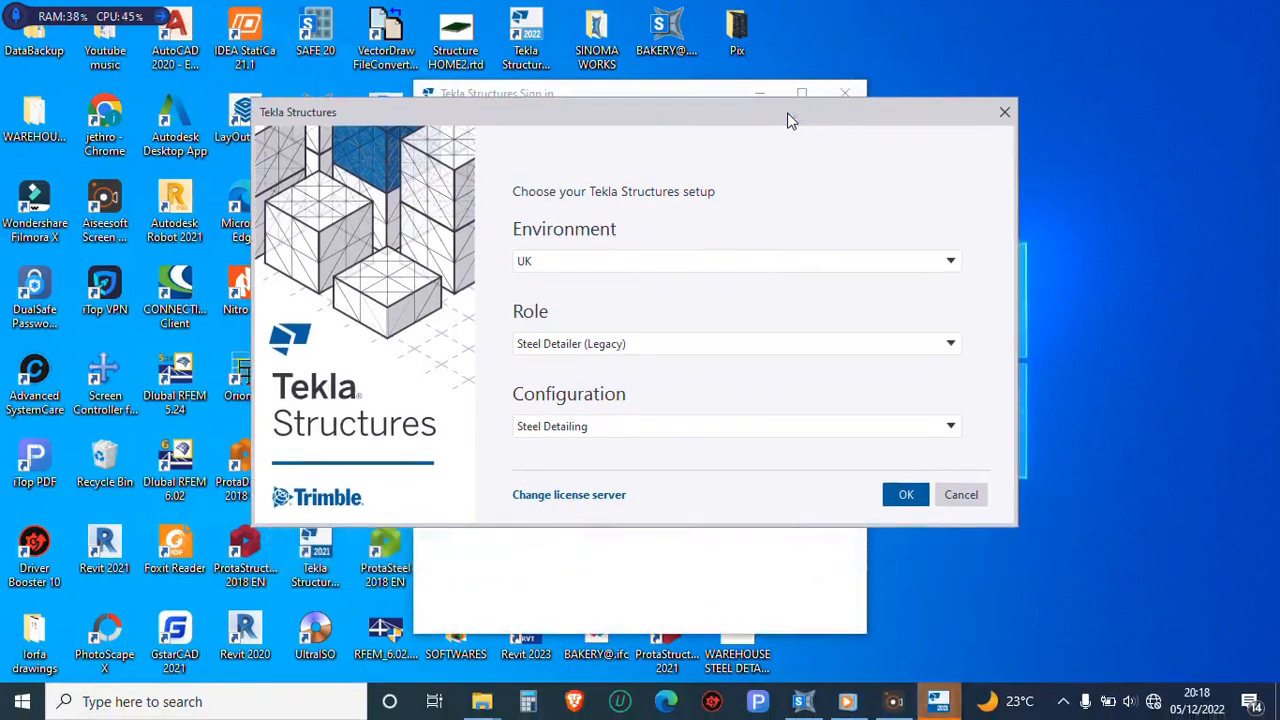
left_click(846, 90)
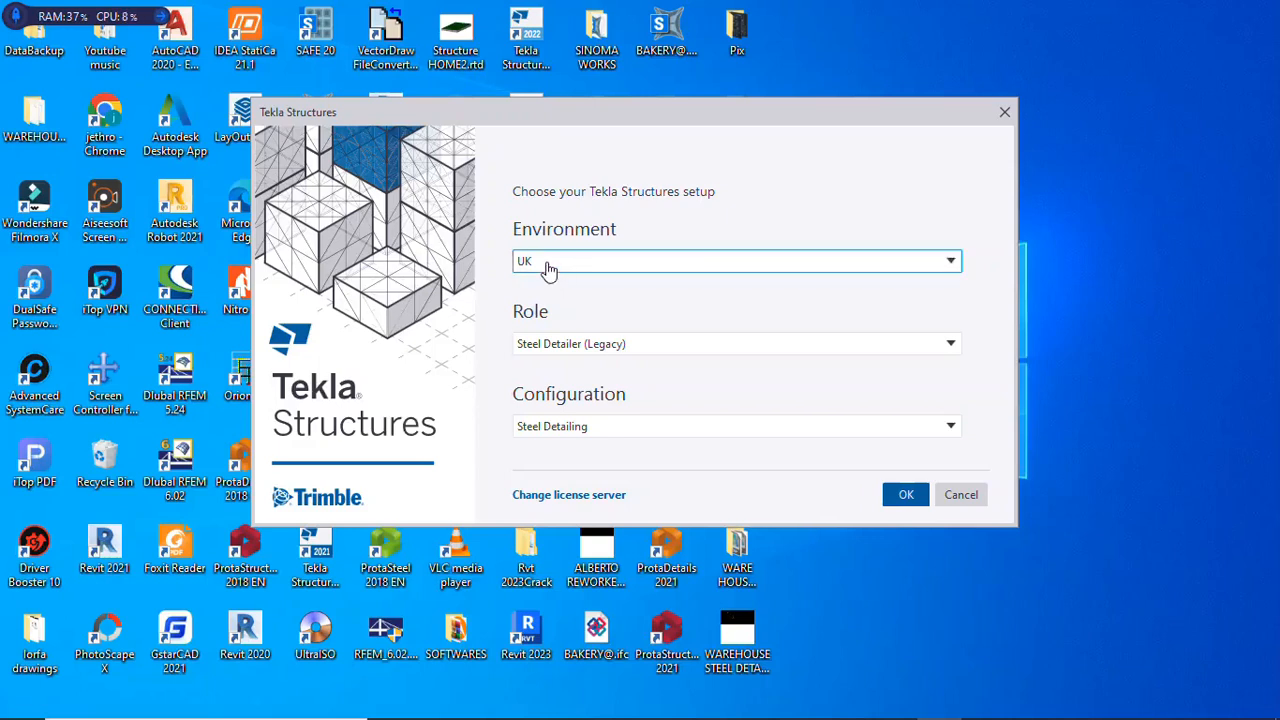
Start with the UK environment, the Steel Detailer (Legacy) role and the Steel Detailing configuration
left_click(843, 268)
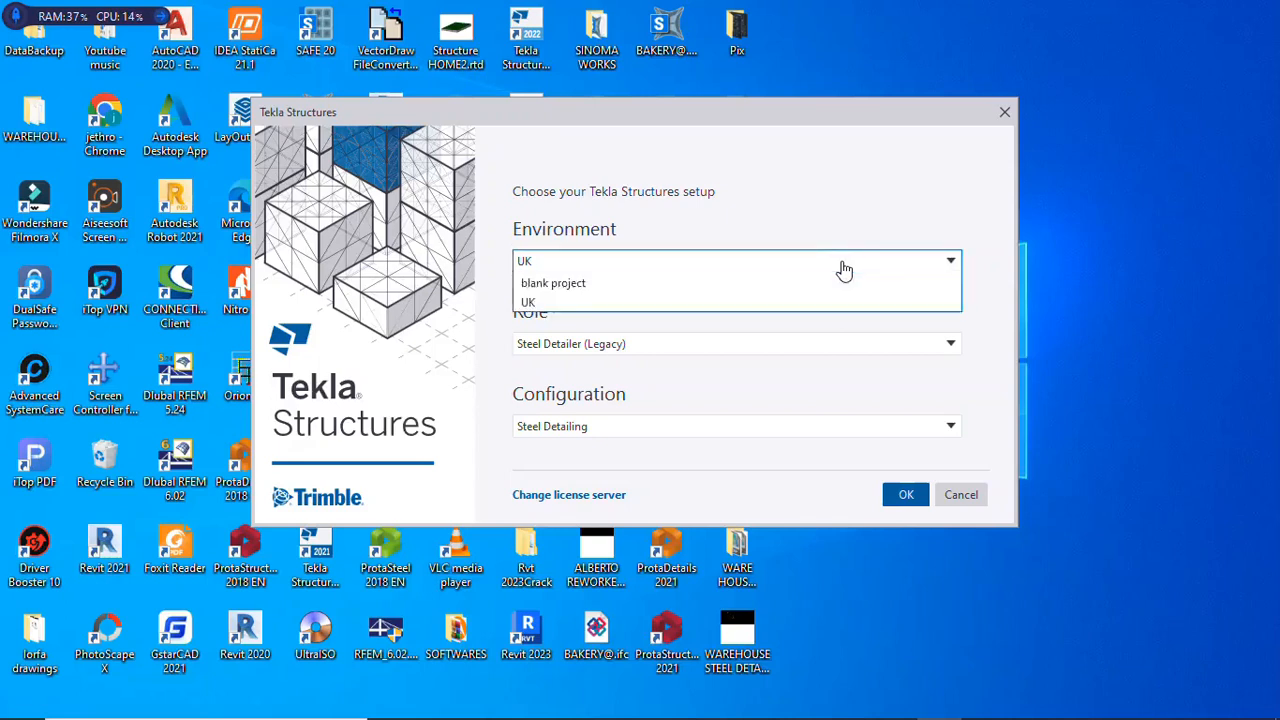
left_click(590, 270)
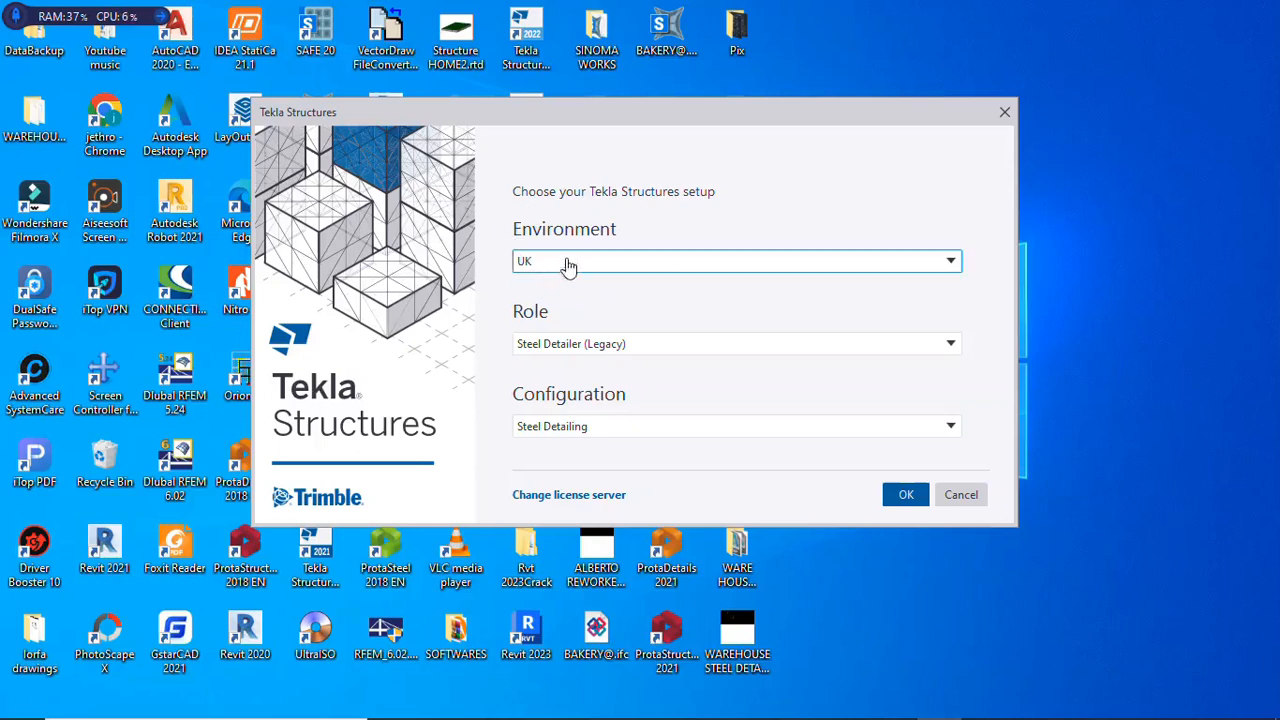
left_click(935, 268)
left_click(673, 266)
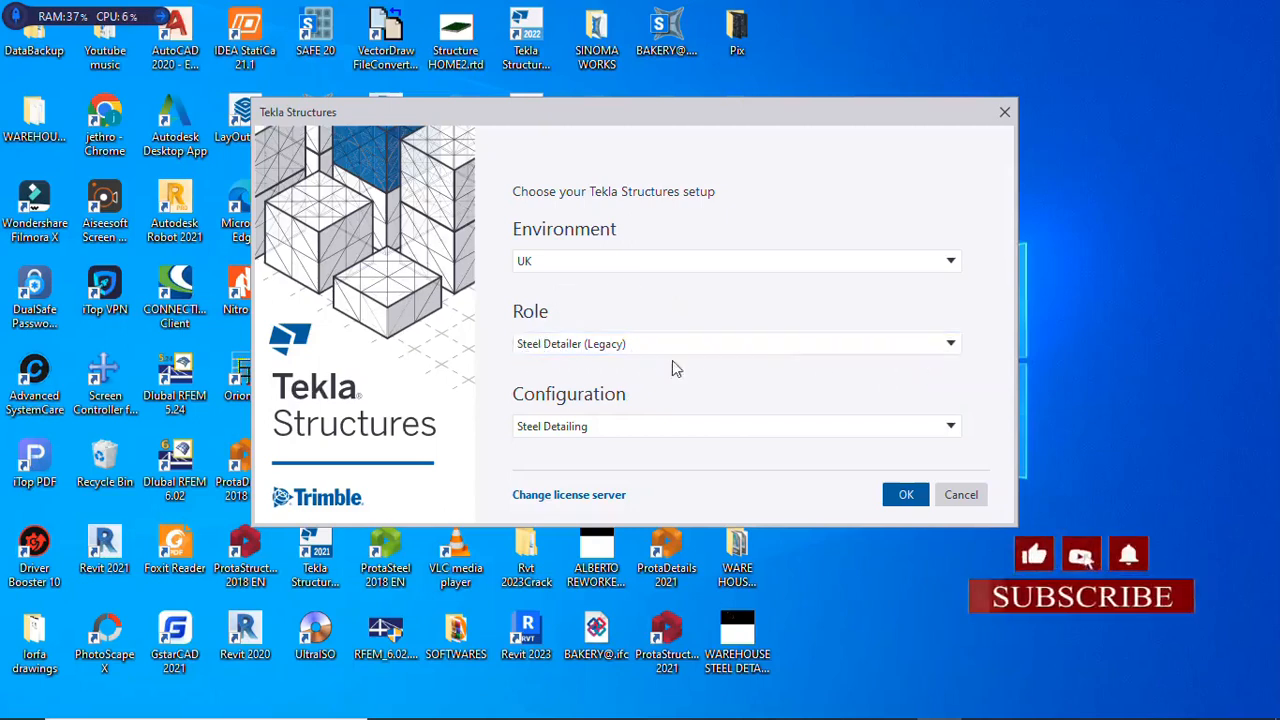
left_click(778, 353)
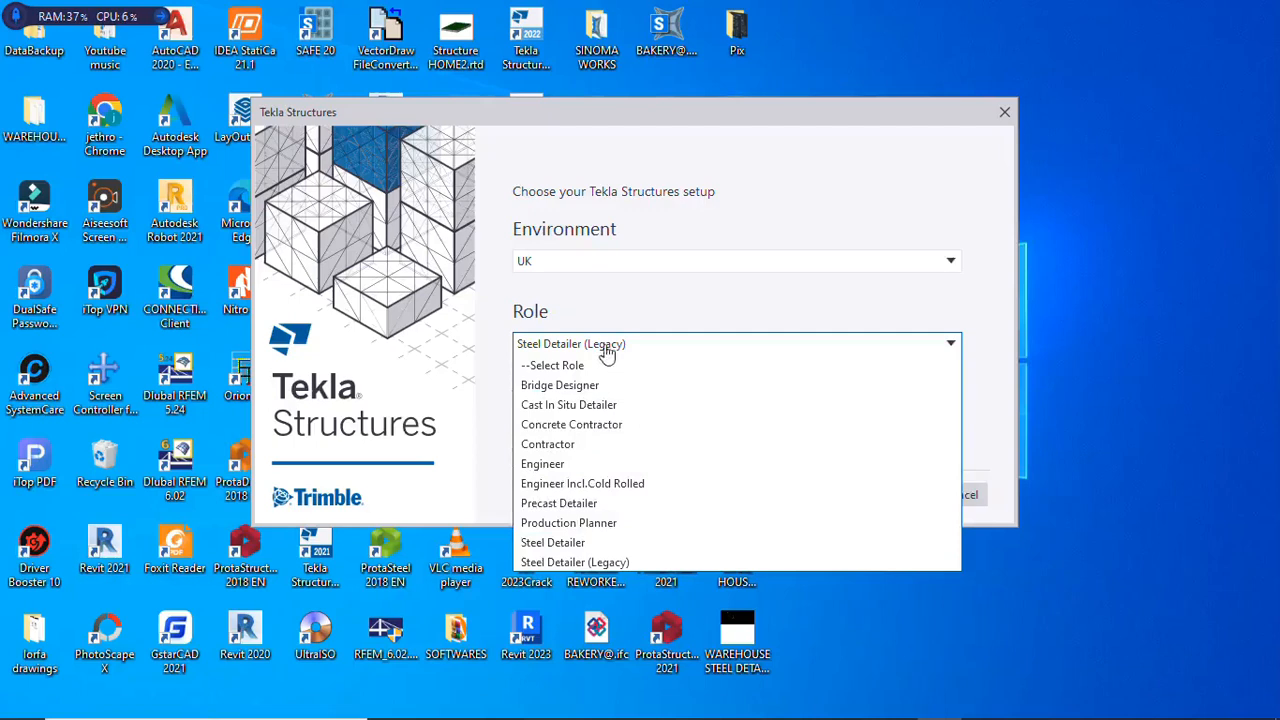
left_click(629, 308)
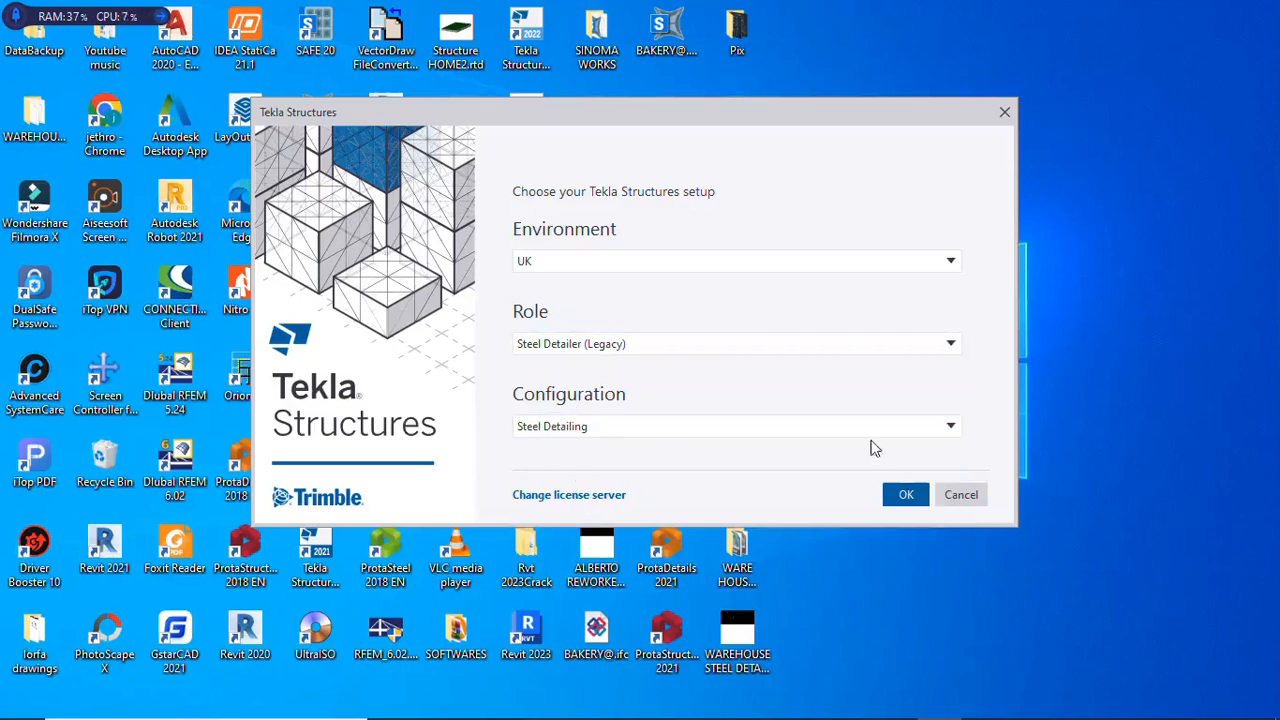
left_click(944, 432)
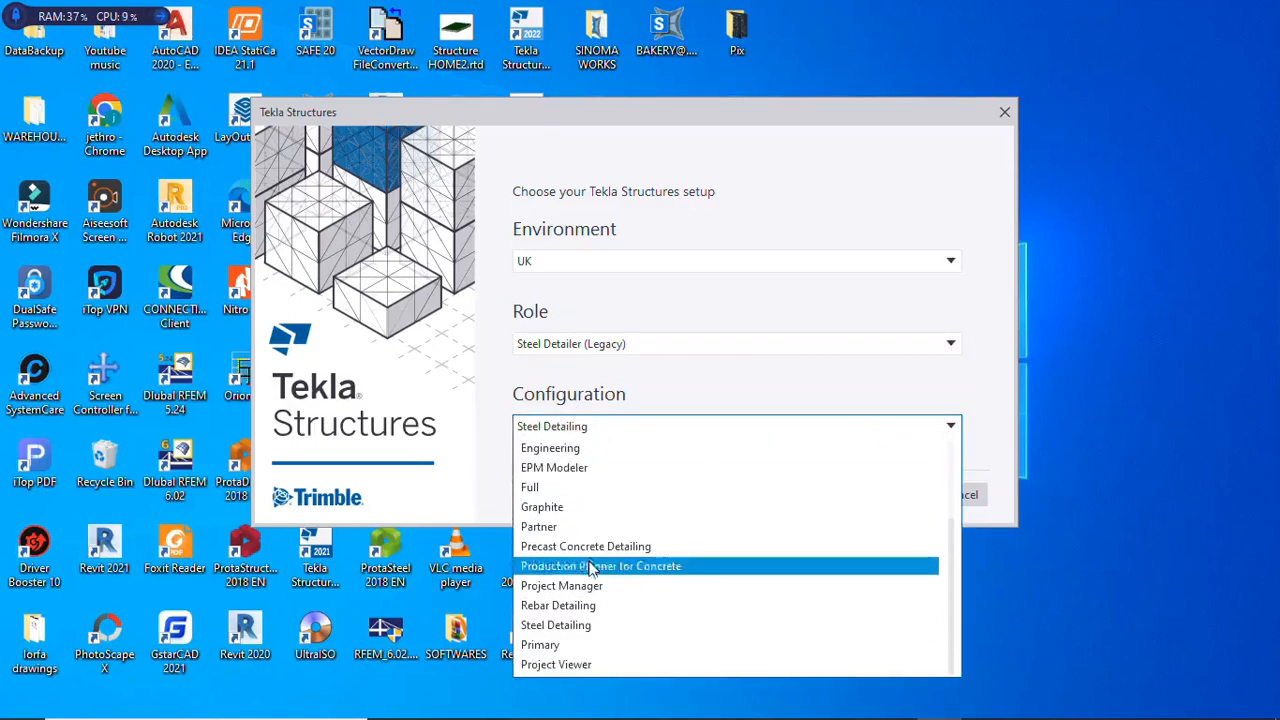
left_click(546, 432)
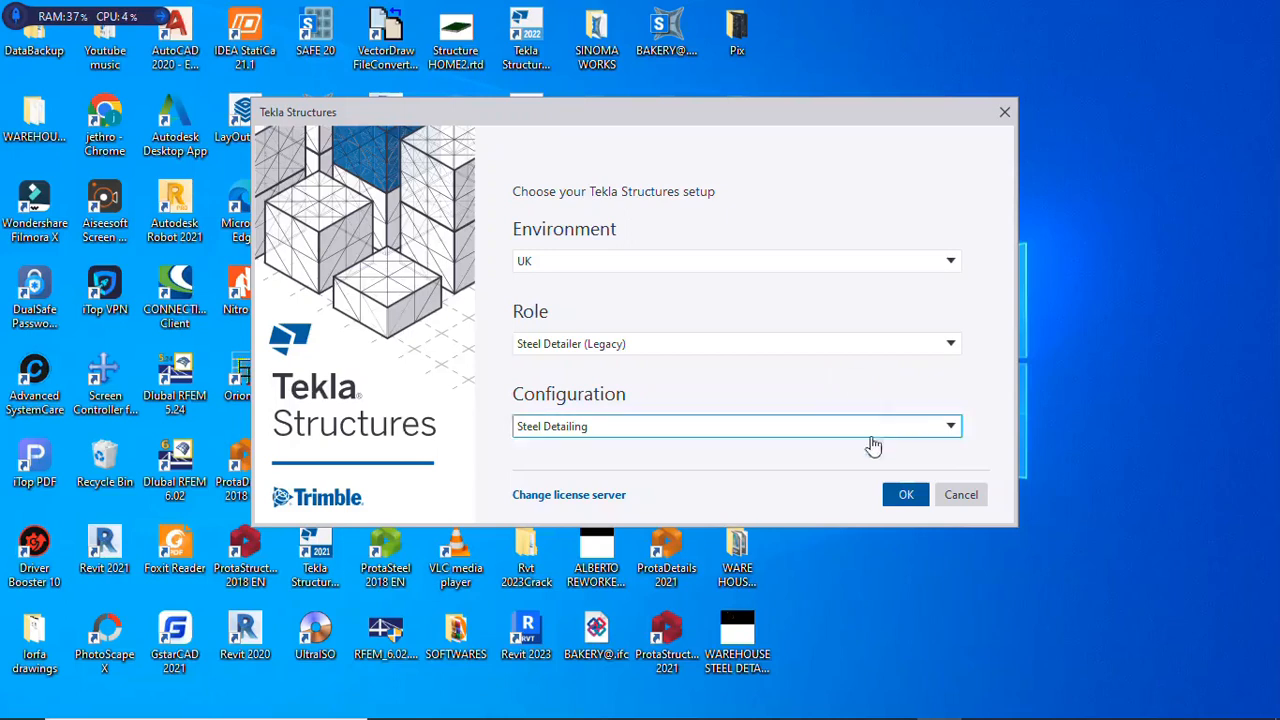
left_click(903, 500)
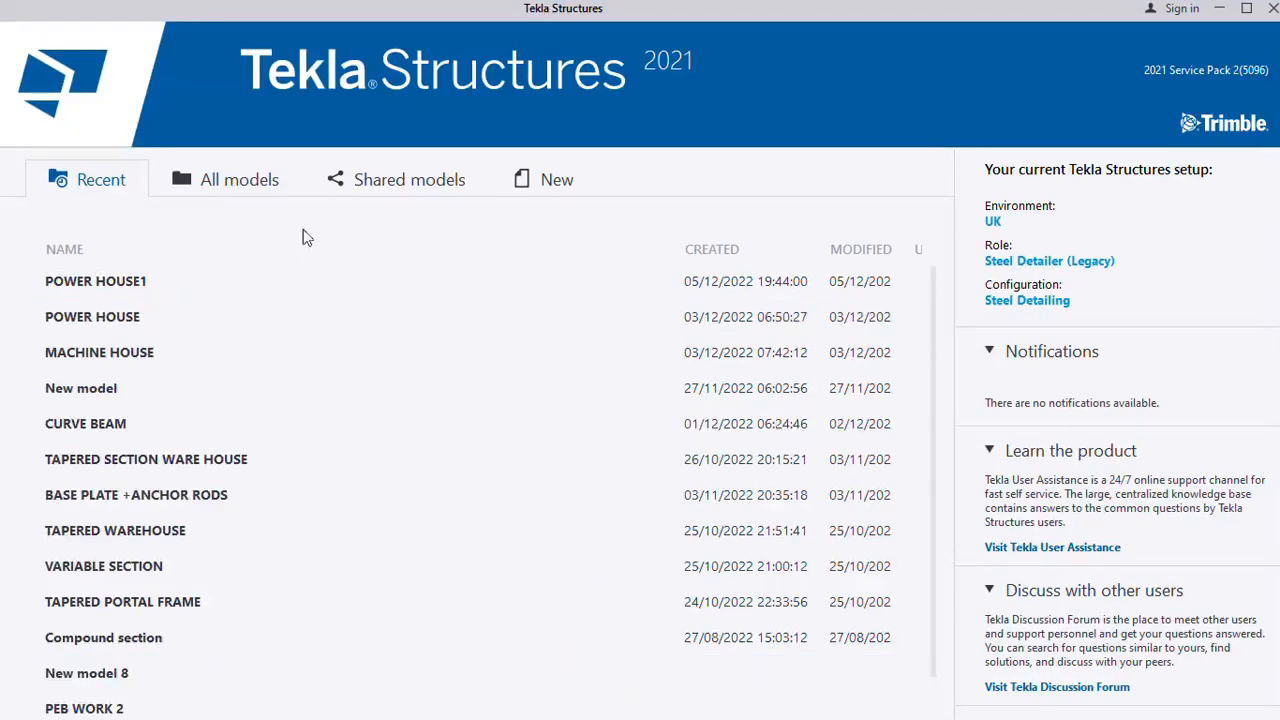
Create a new single-user model named GENERATING PLANT in C:\TeklaStructuresModels\
left_click(556, 181)
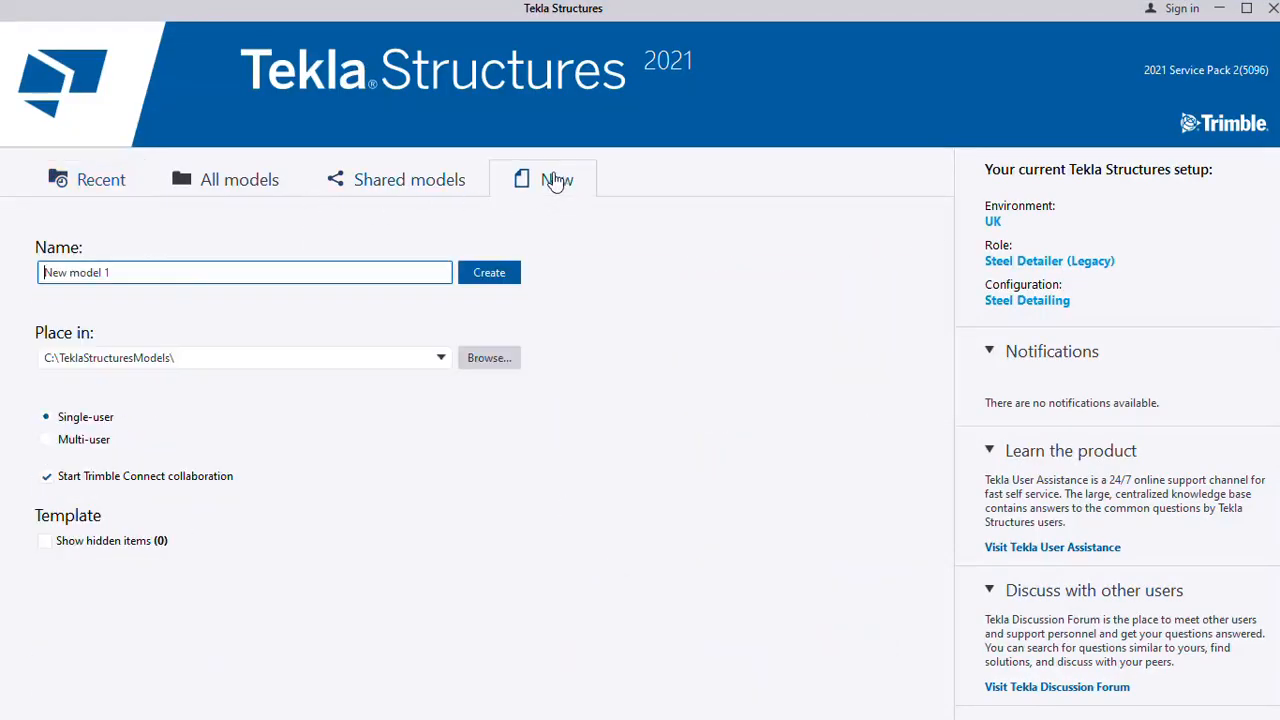
left_click_drag(161, 275, 10, 282)
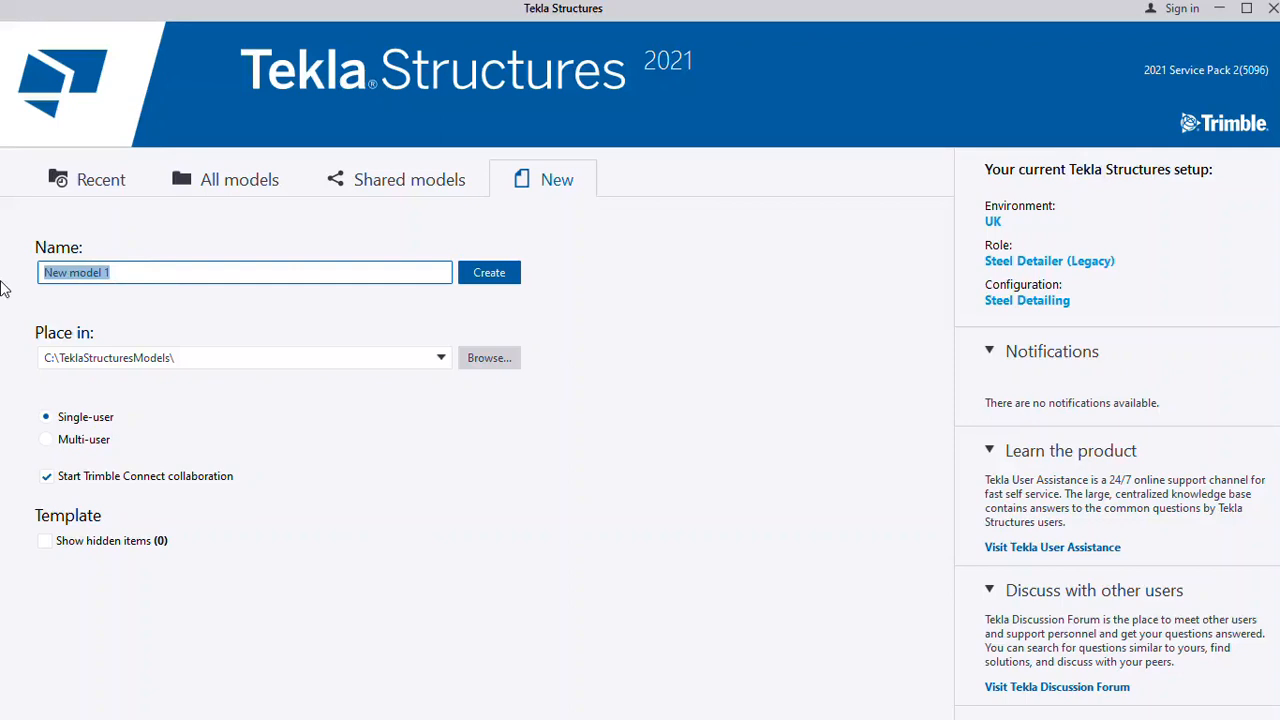
type("d")
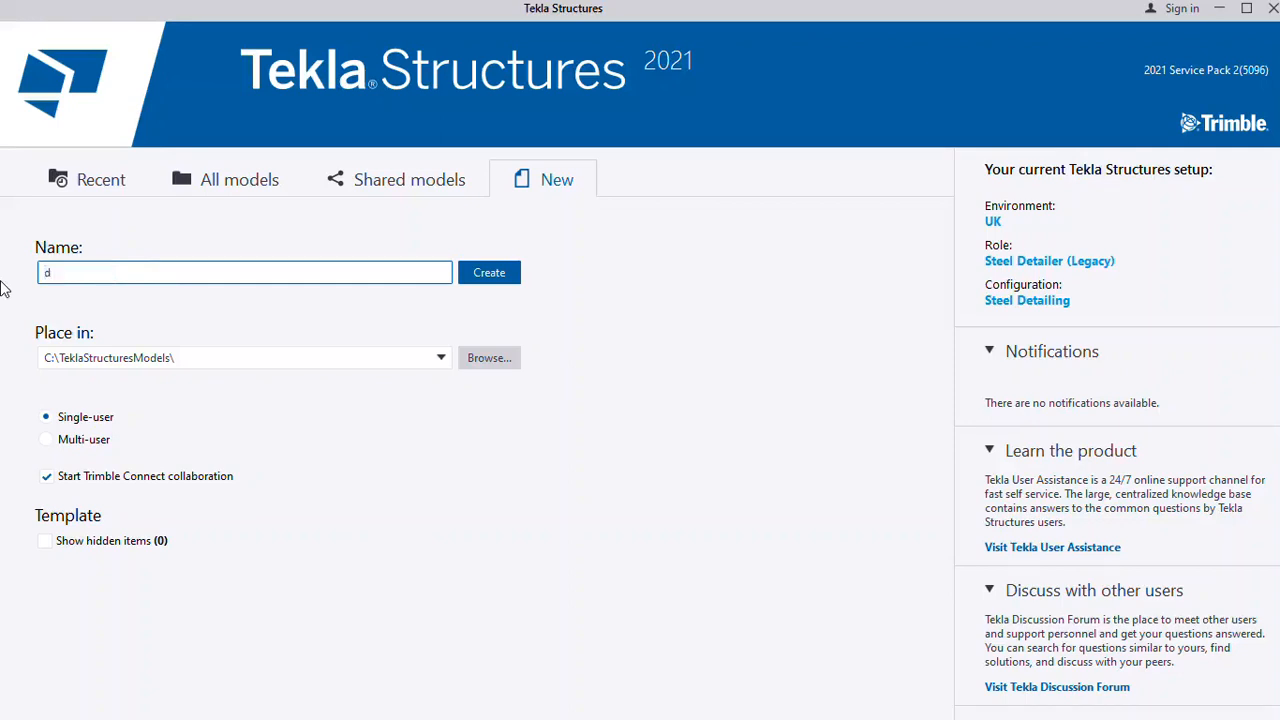
key("BackSpace")
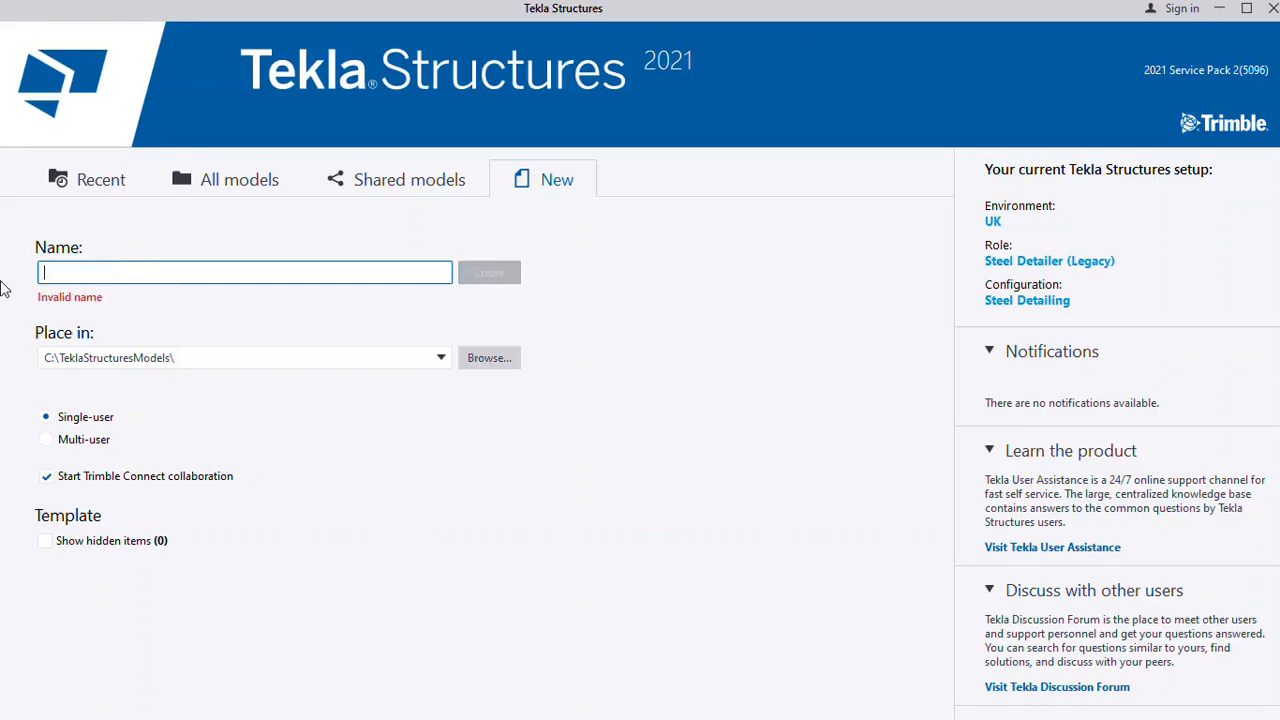
type("GENERATING PLANT")
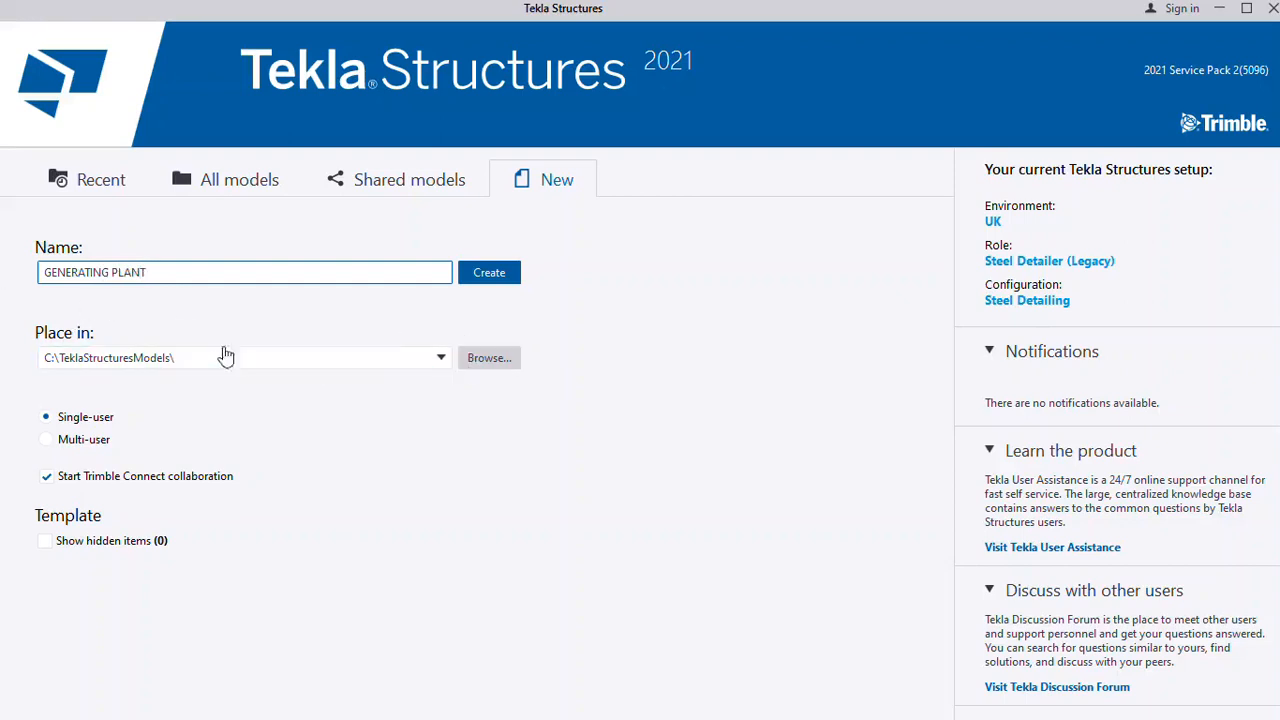
left_click(487, 368)
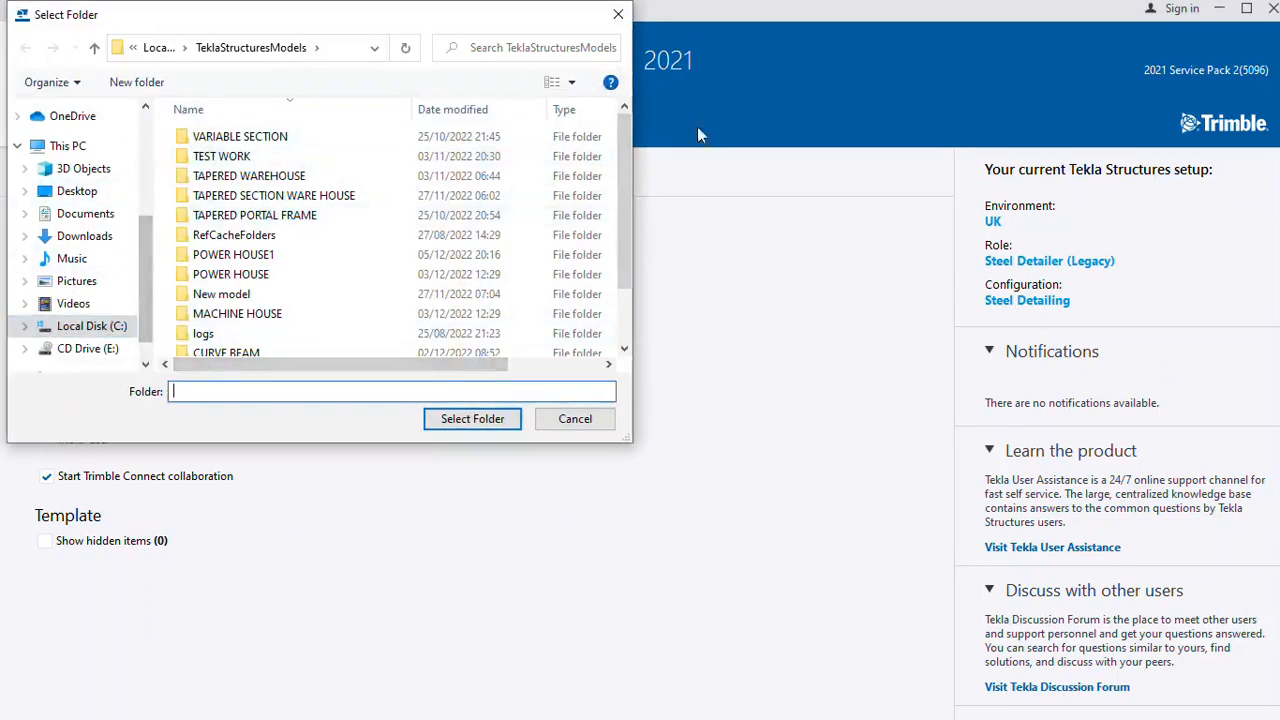
left_click(614, 16)
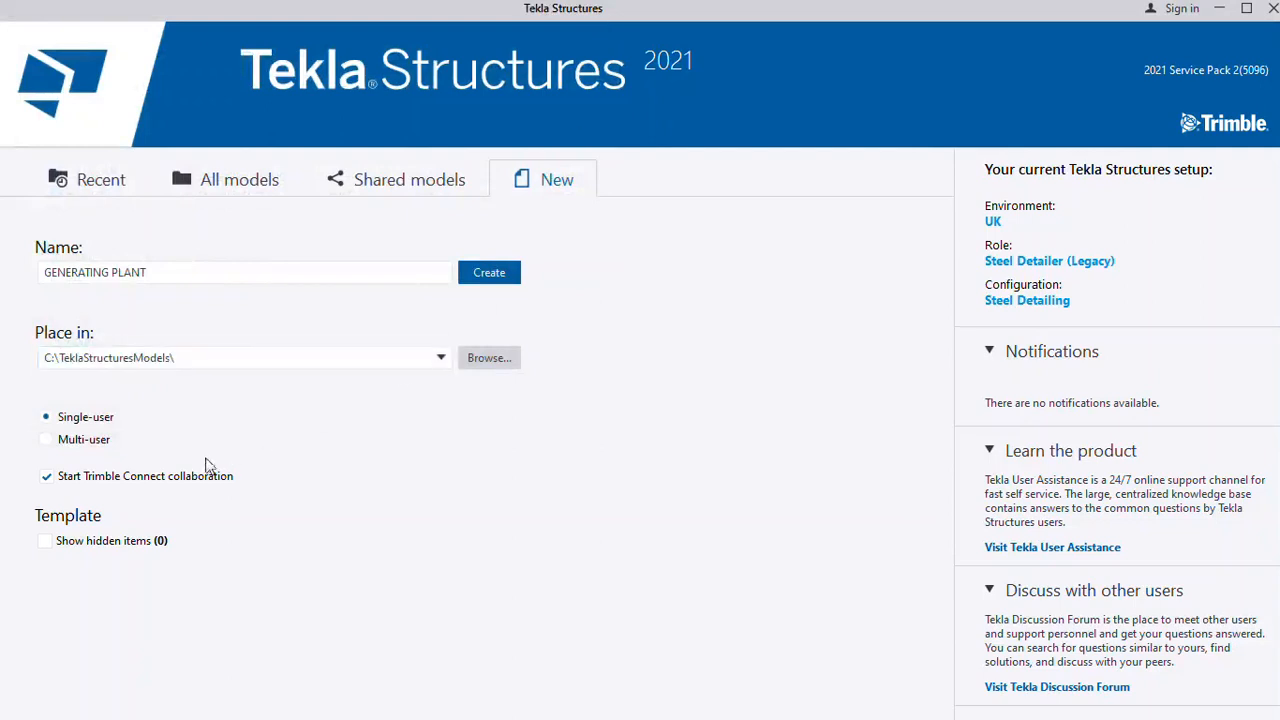
left_click(485, 274)
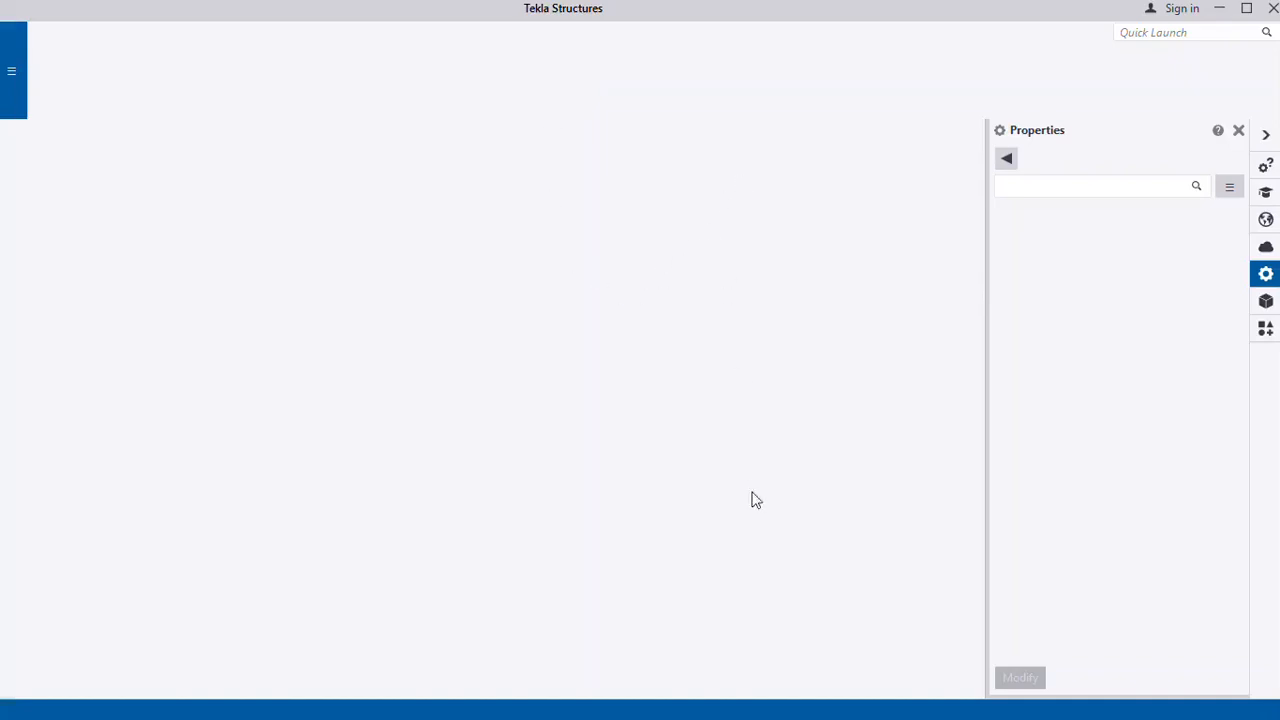
Dismiss the sign-in window, hide the Properties pane and maximize the 3D view
left_click(1273, 8)
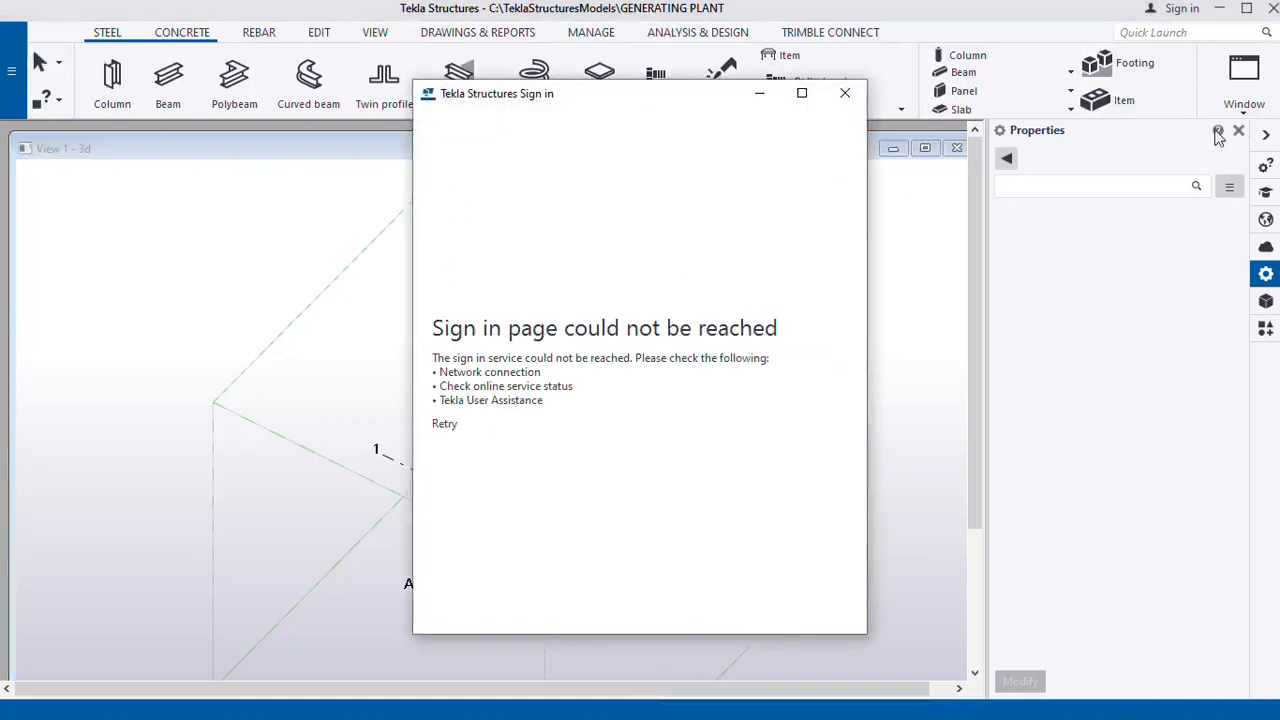
left_click(845, 93)
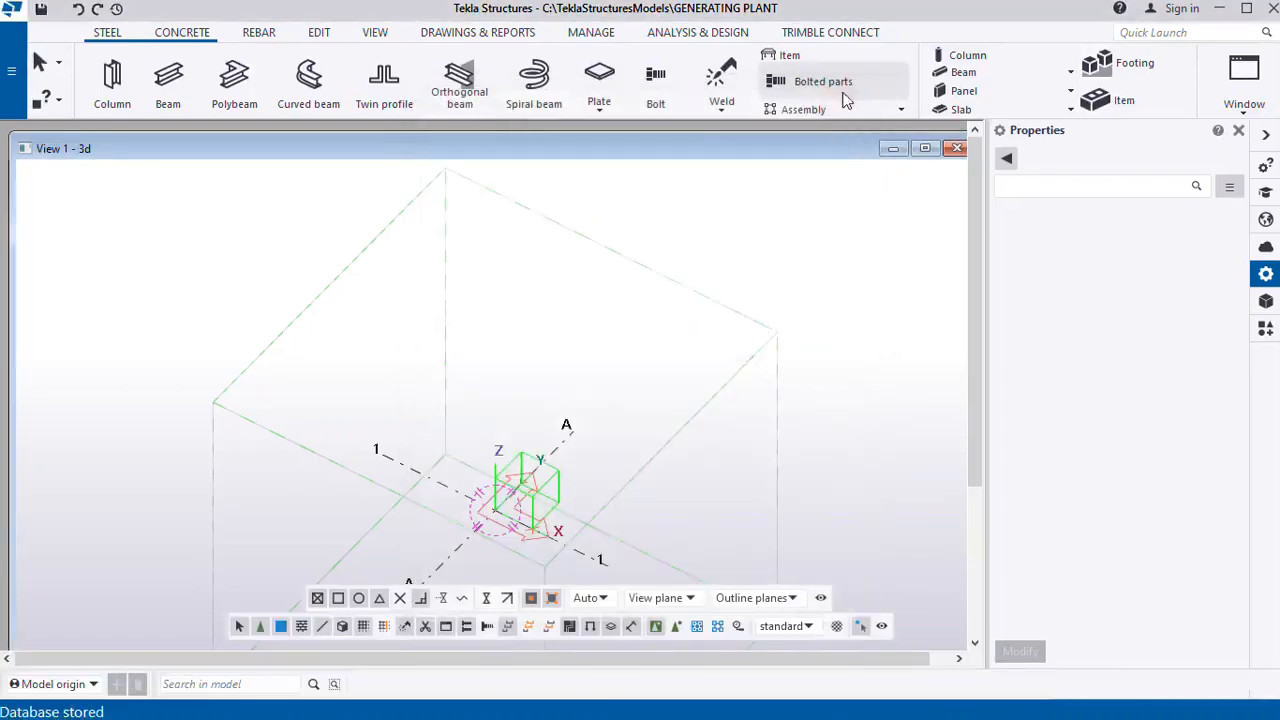
left_click(1238, 130)
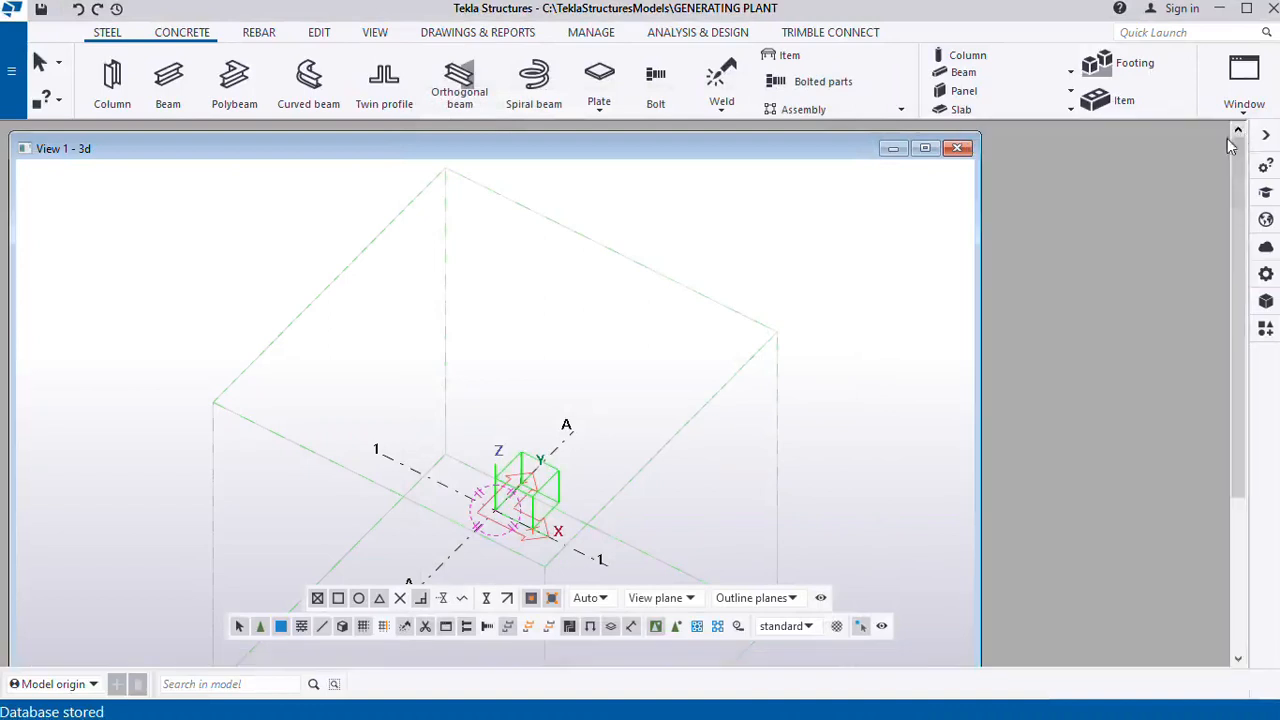
left_click(926, 149)
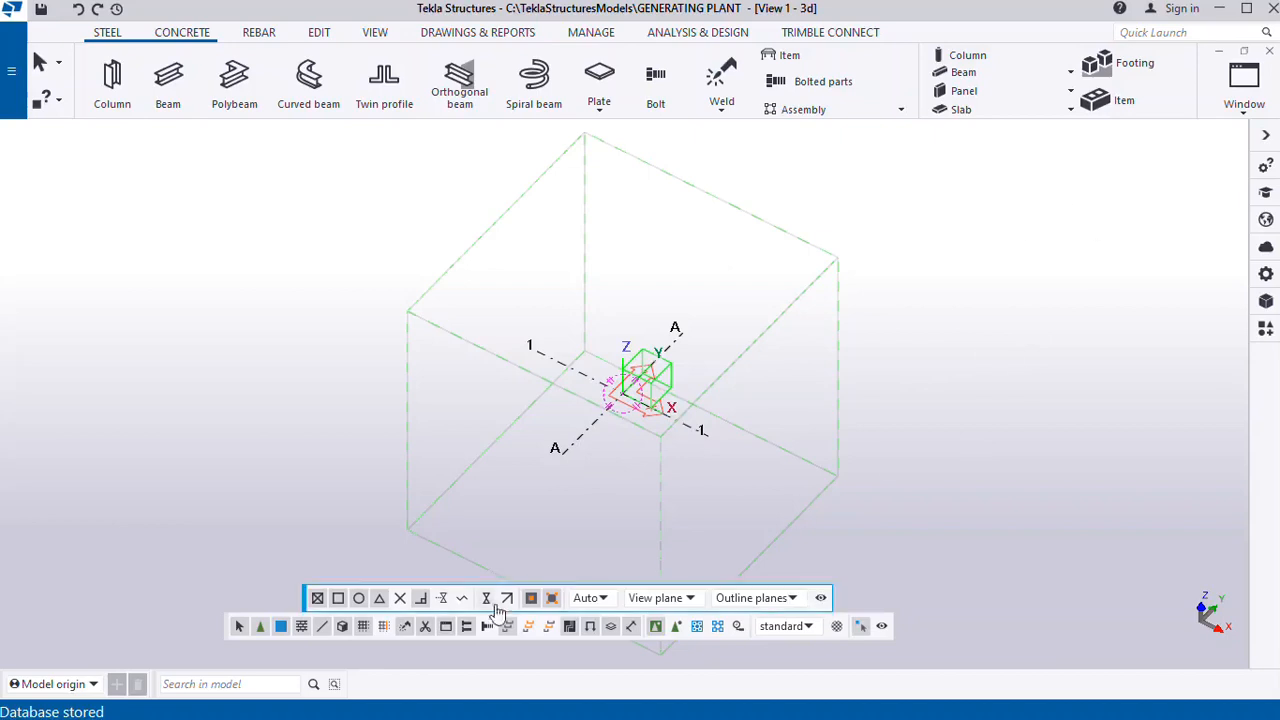
Open the rectangular grid's properties and set its X coordinates to 0.00 2*3500
double_click(575, 450)
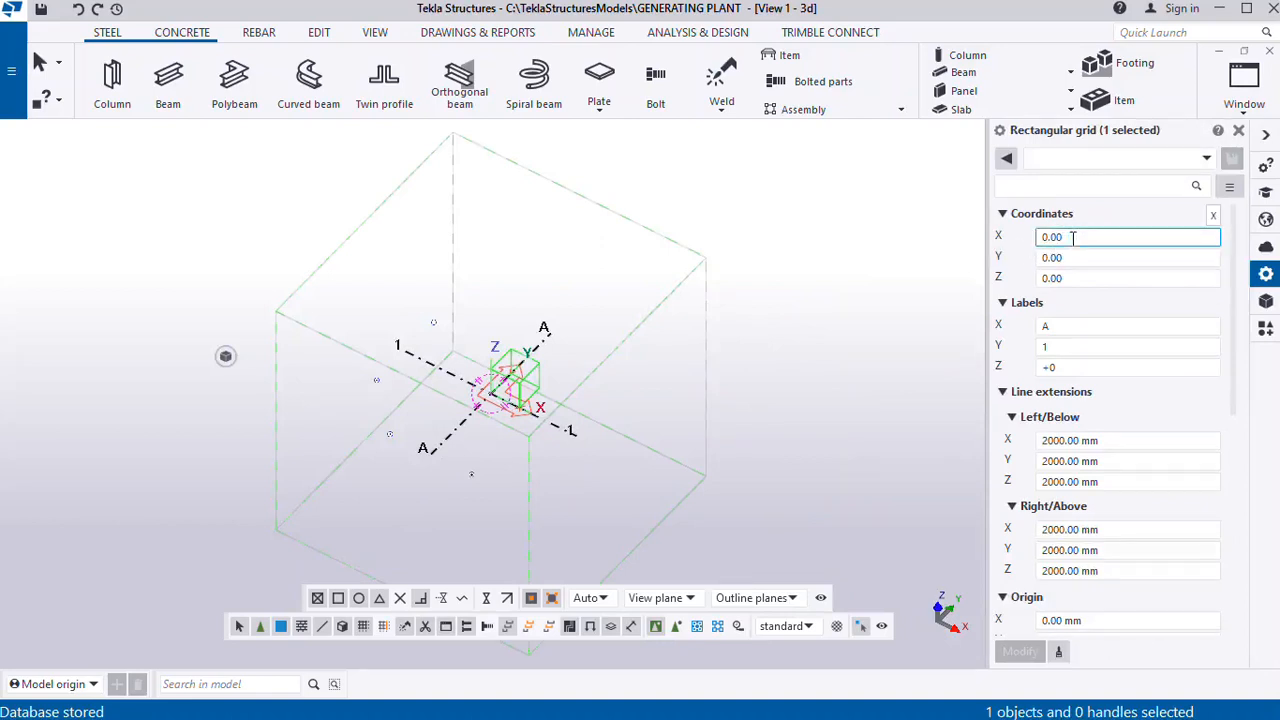
scroll(505, 400, "up", 5)
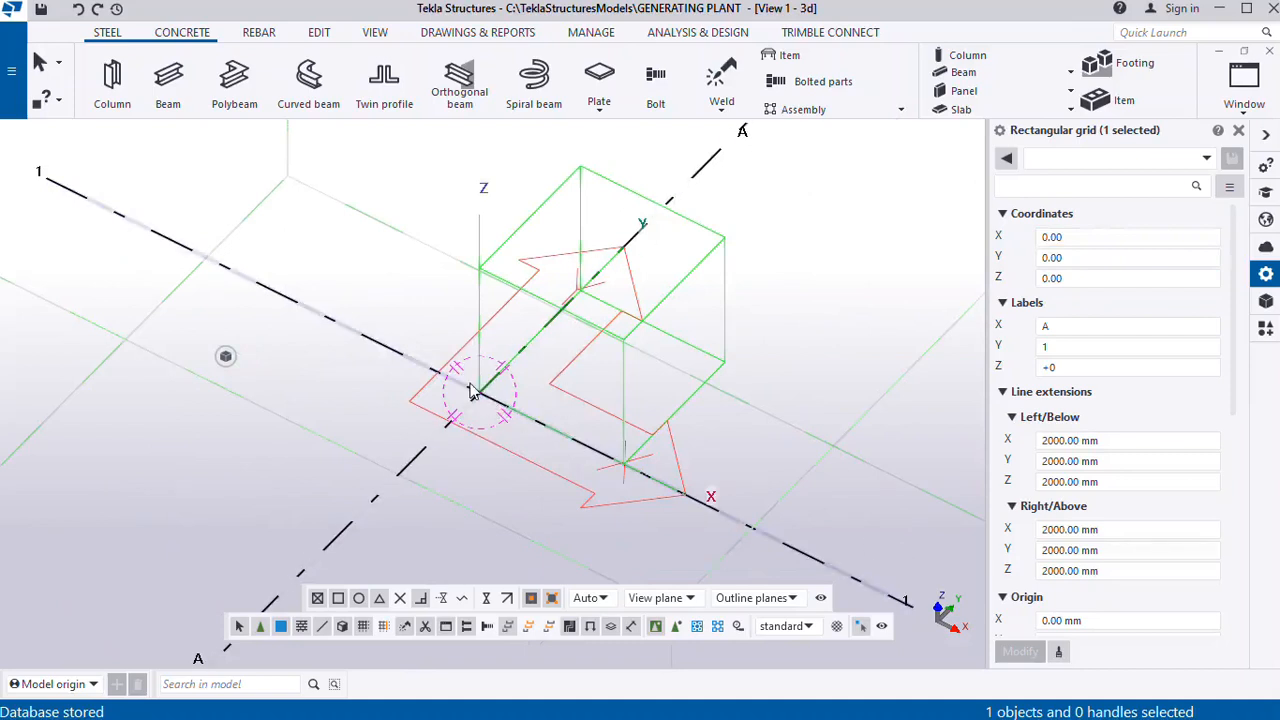
left_click(1098, 240)
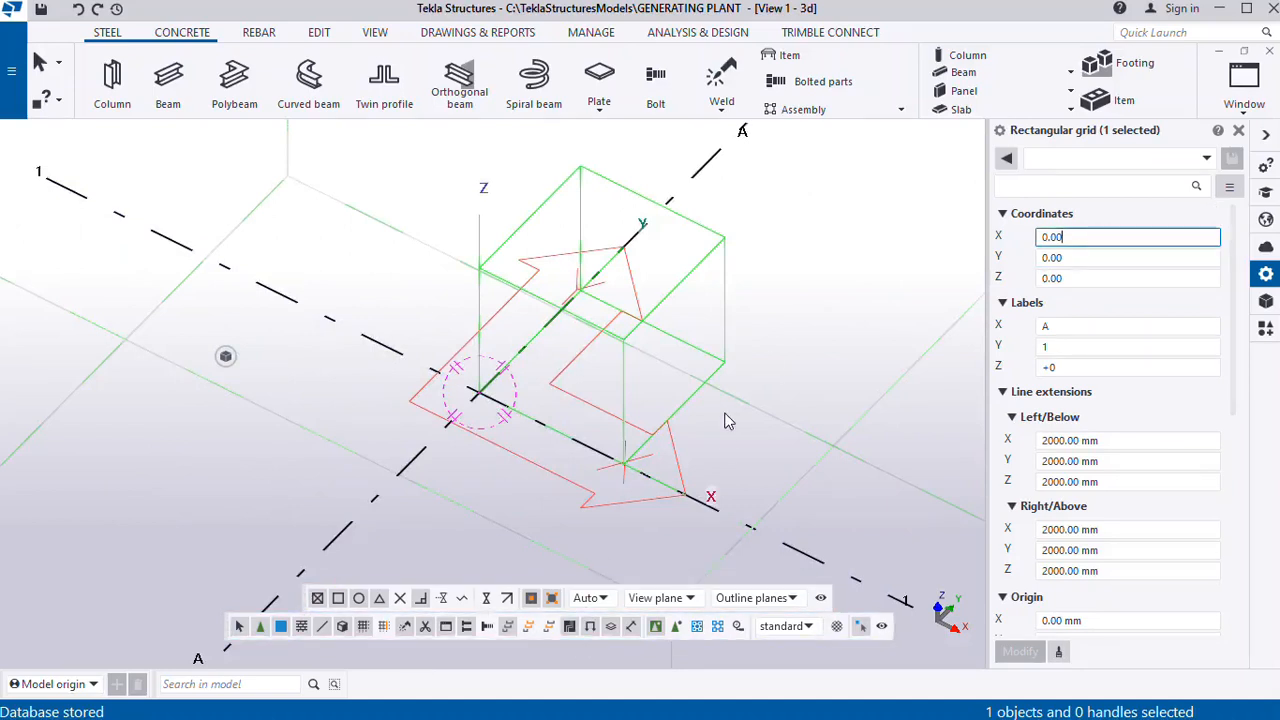
left_click(1067, 258)
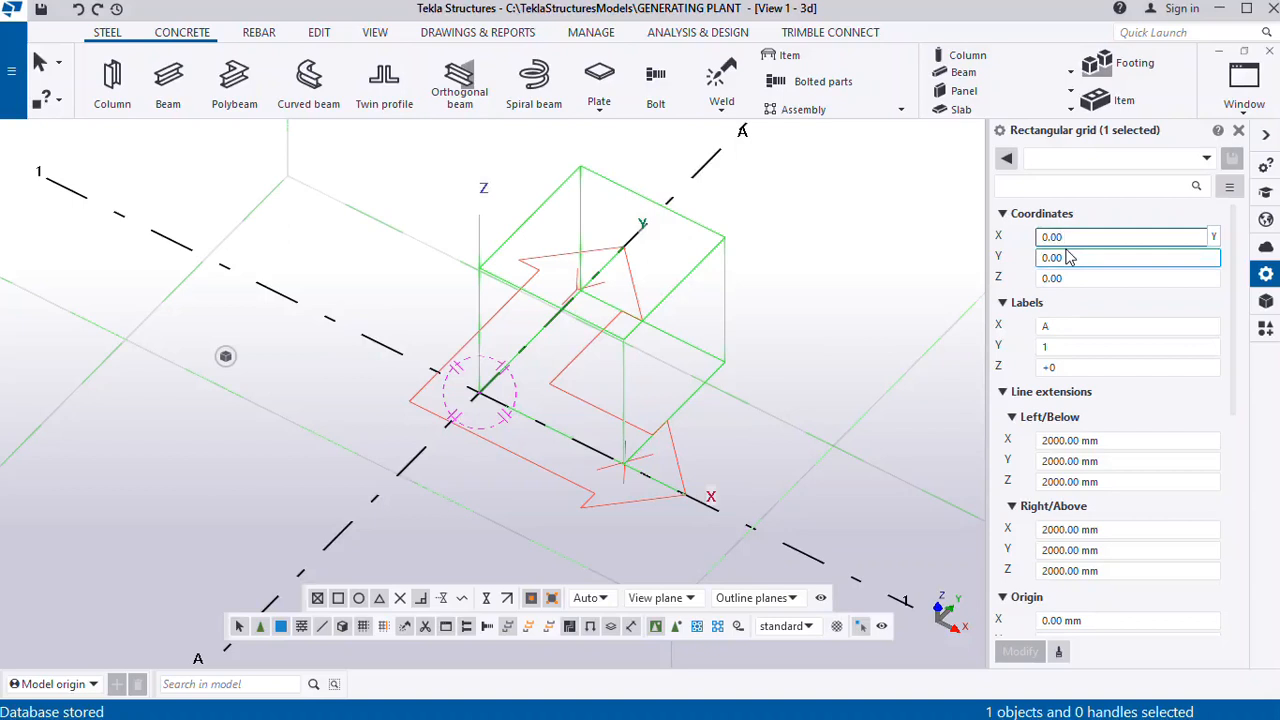
key("shift+Tab")
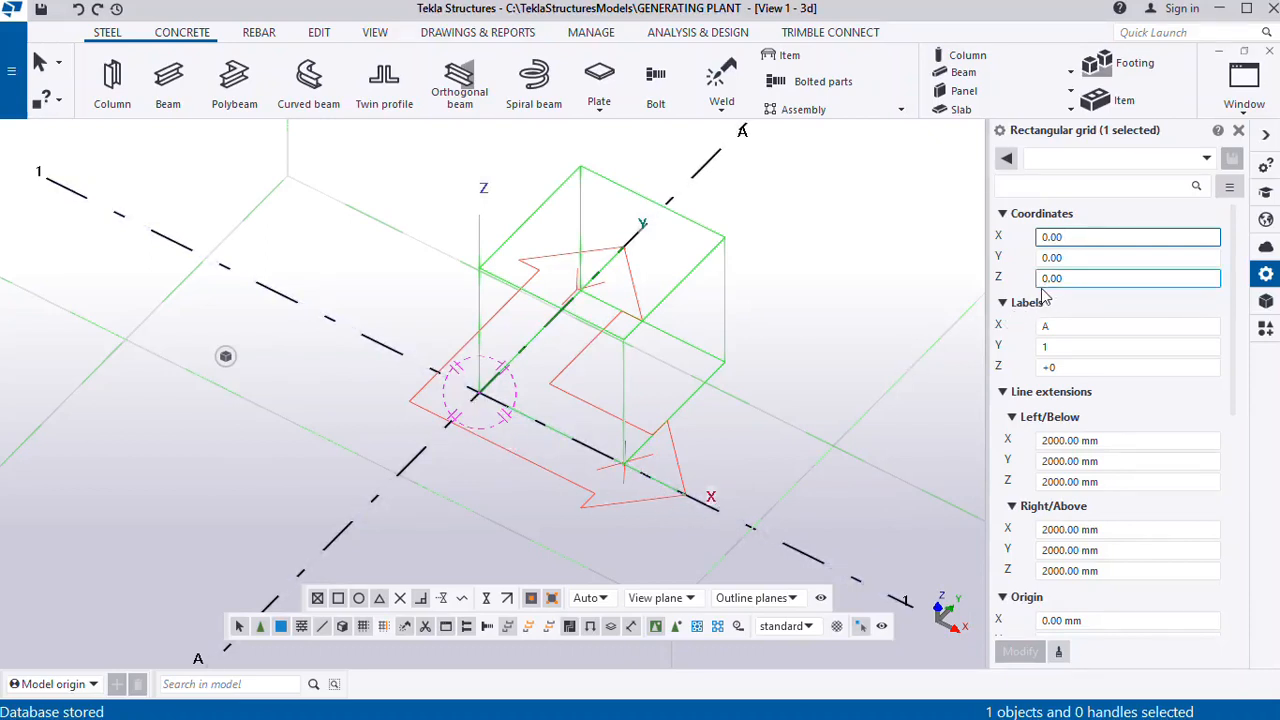
left_click(1067, 236)
type("2")
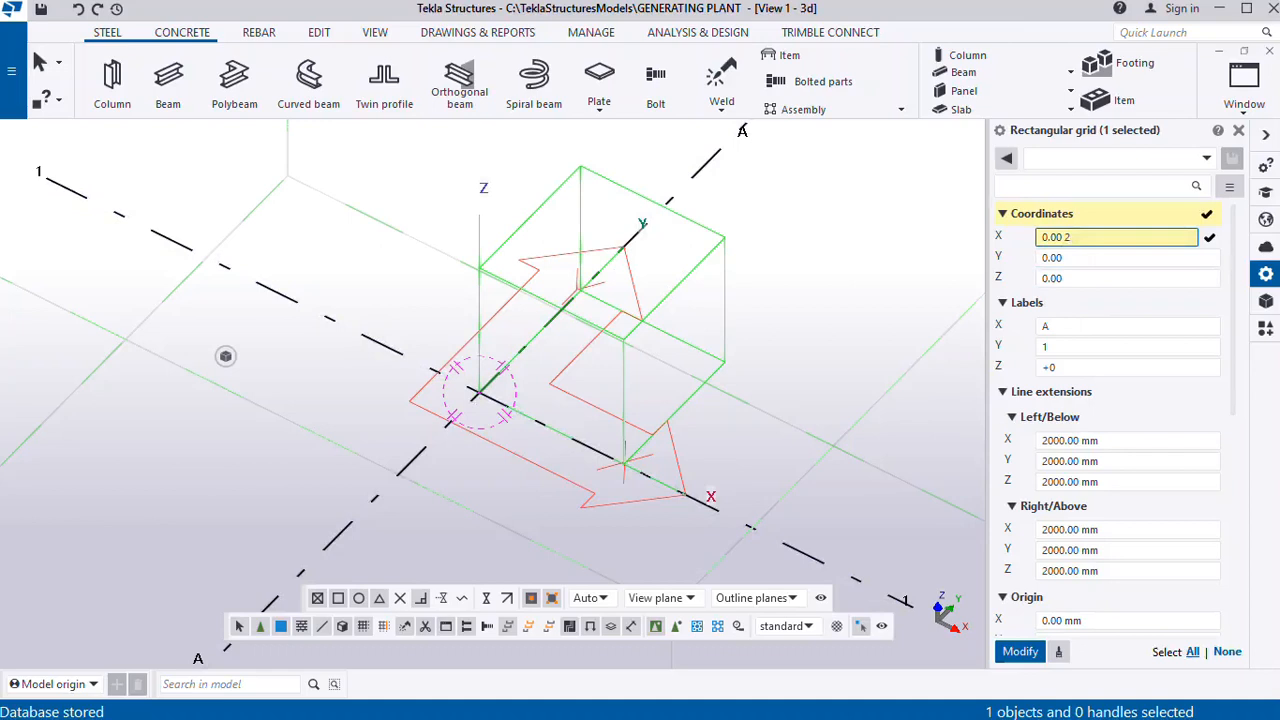
type("*3500")
Set the rectangular grid's Y coordinates to 0.00 3*4000
left_click(1062, 265)
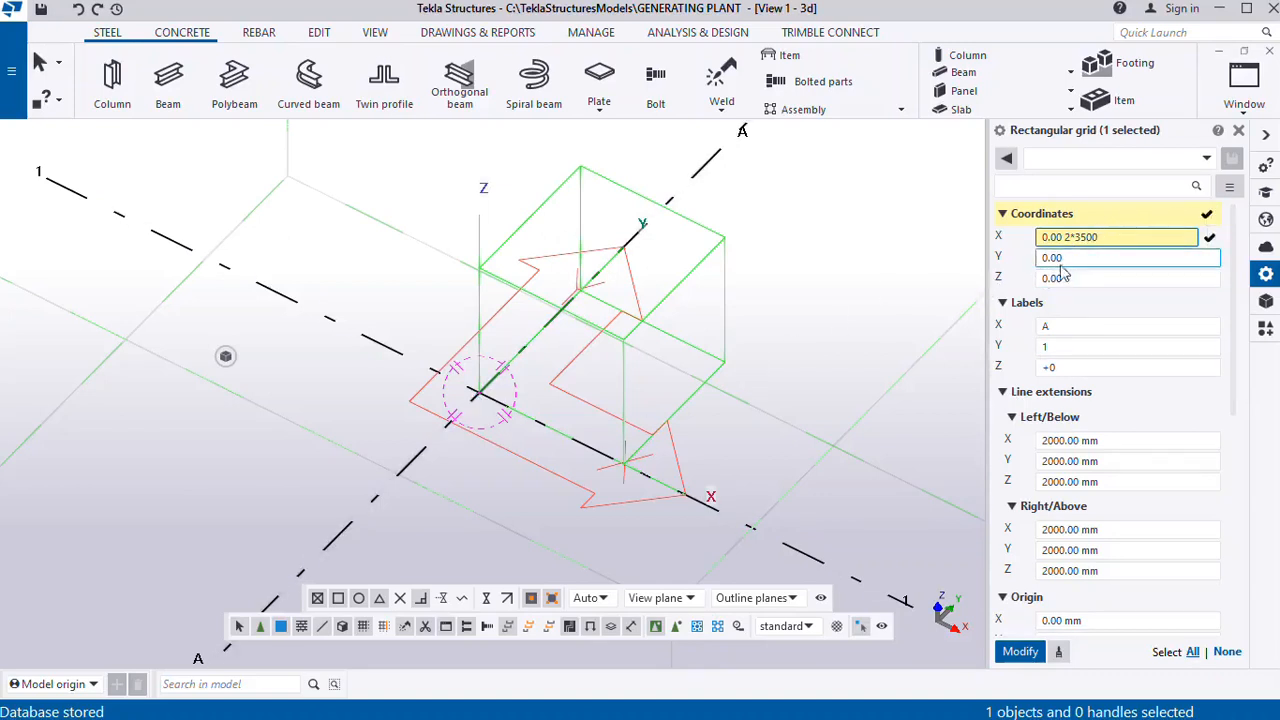
left_click(1069, 259)
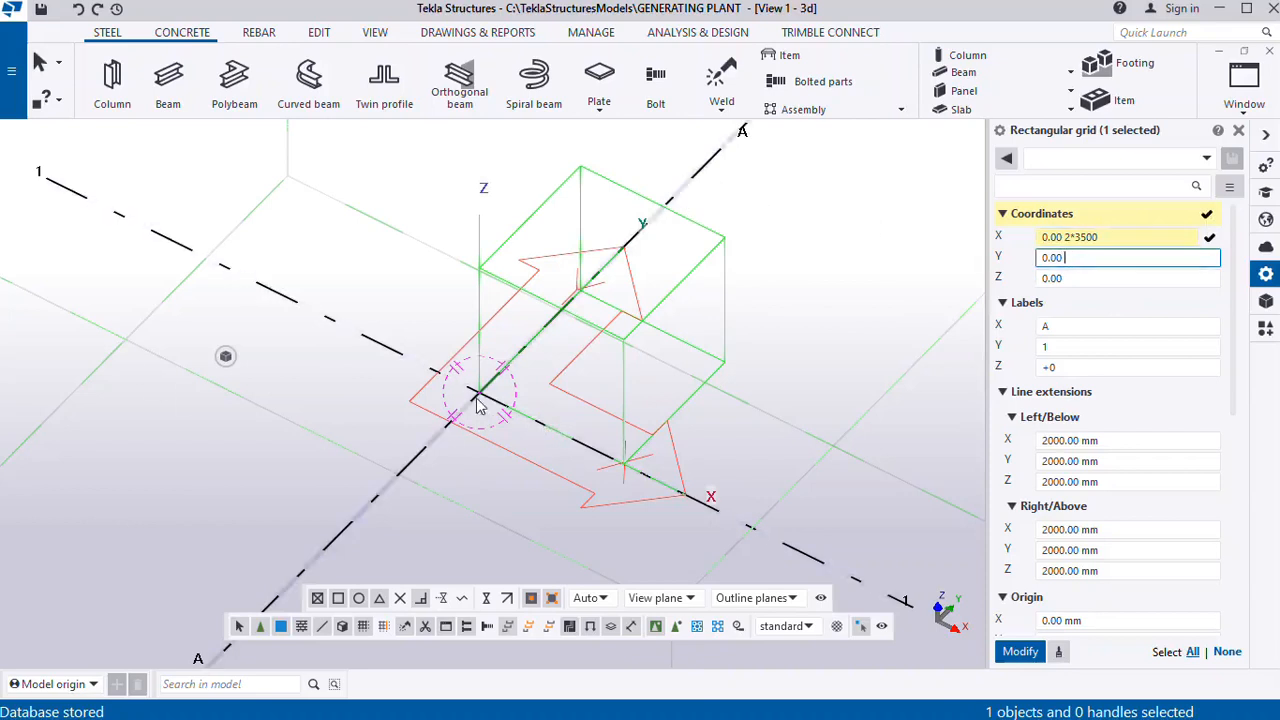
scroll(645, 242, "up", 4)
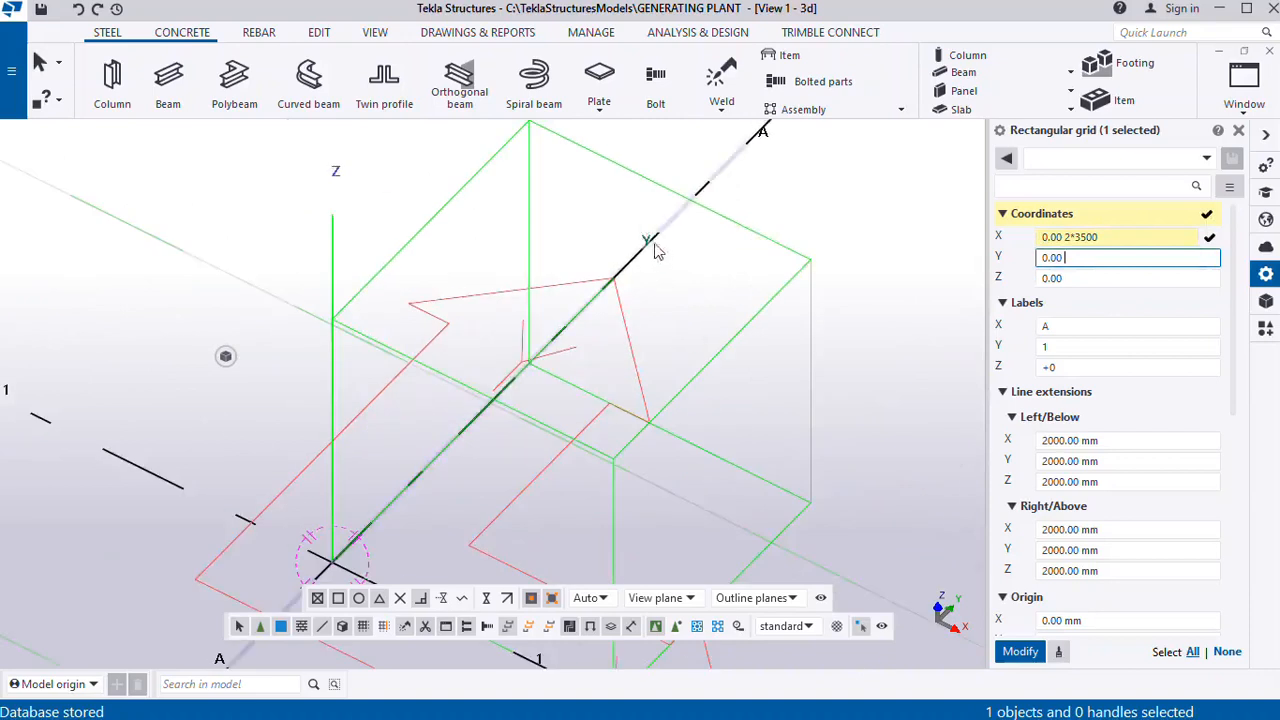
scroll(680, 280, "down", 4)
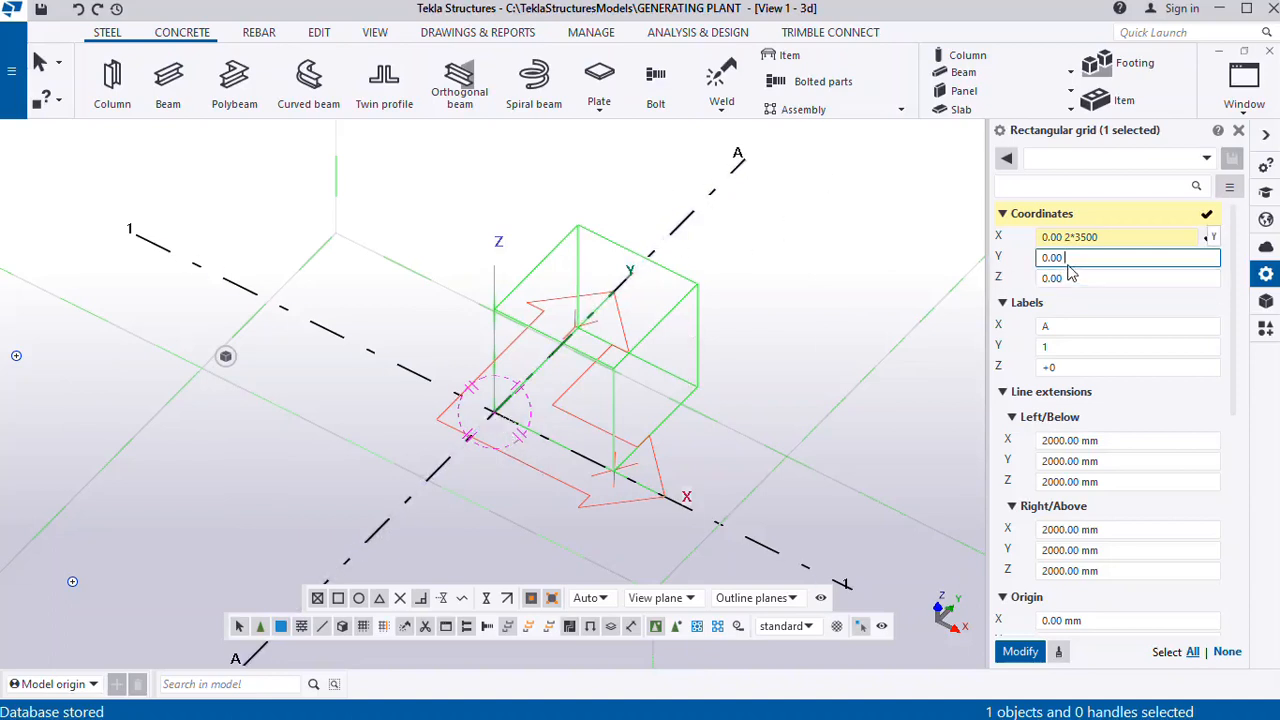
type("3")
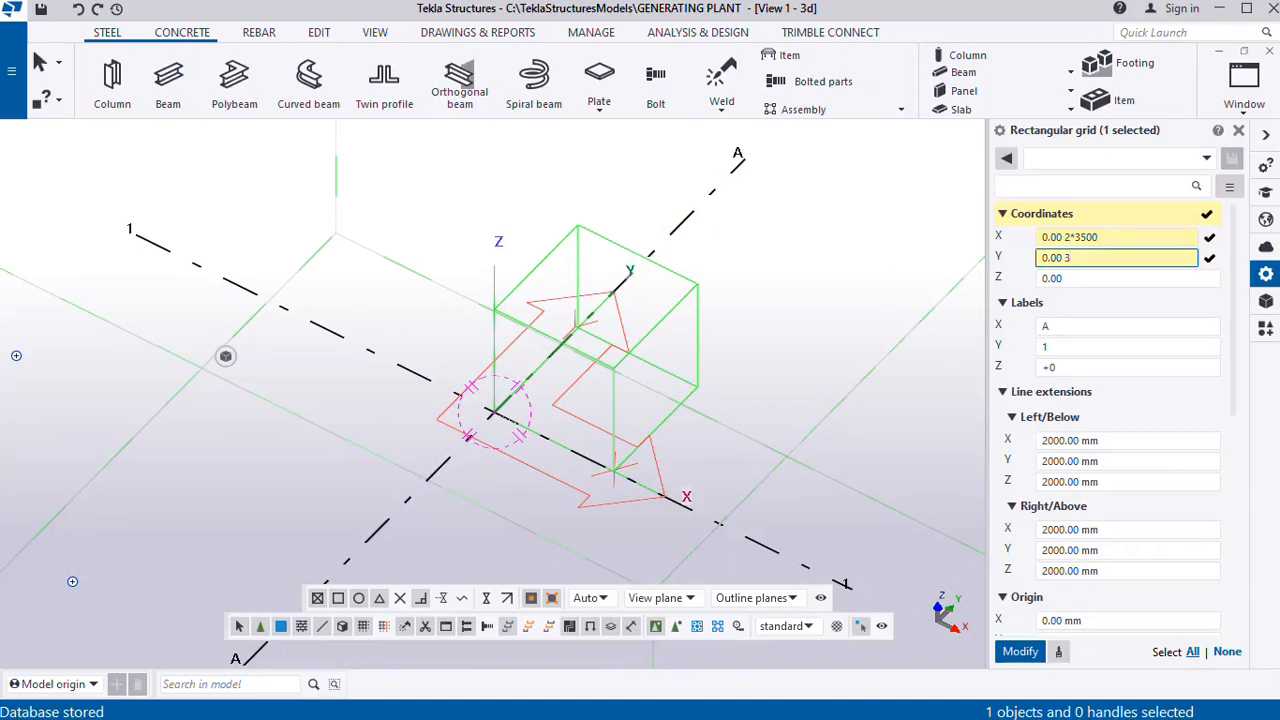
type("*")
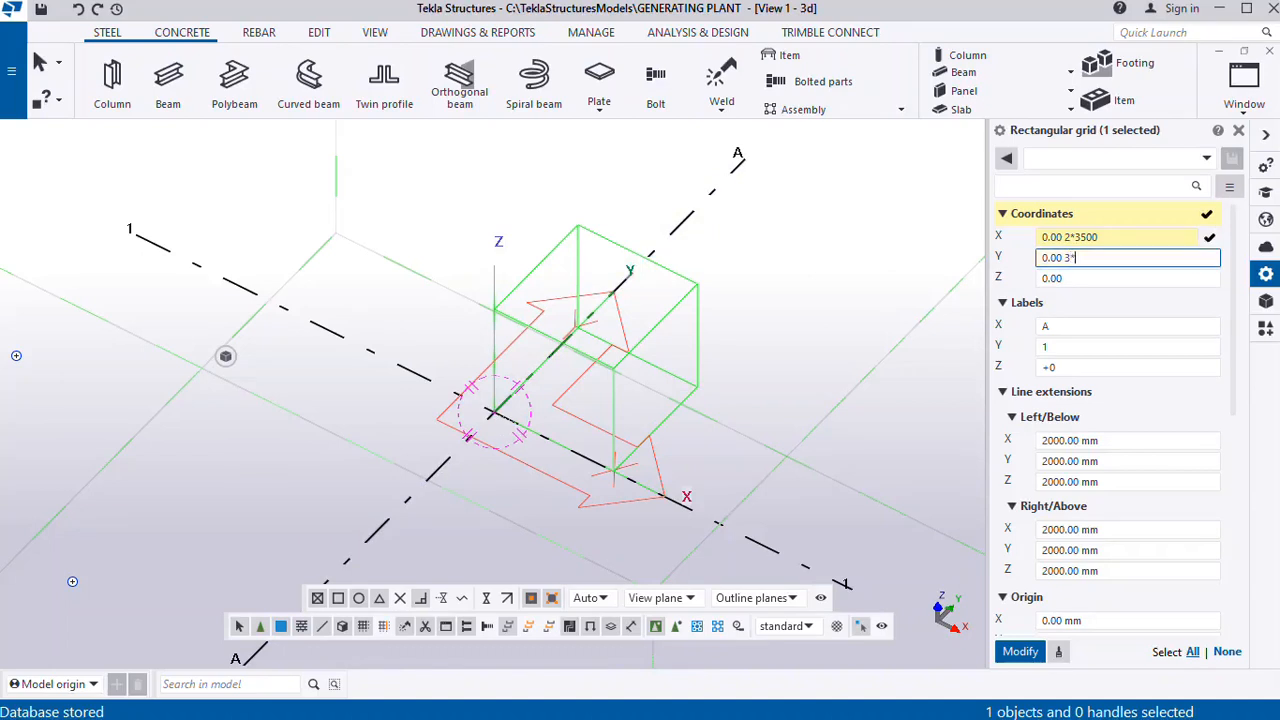
type("4000")
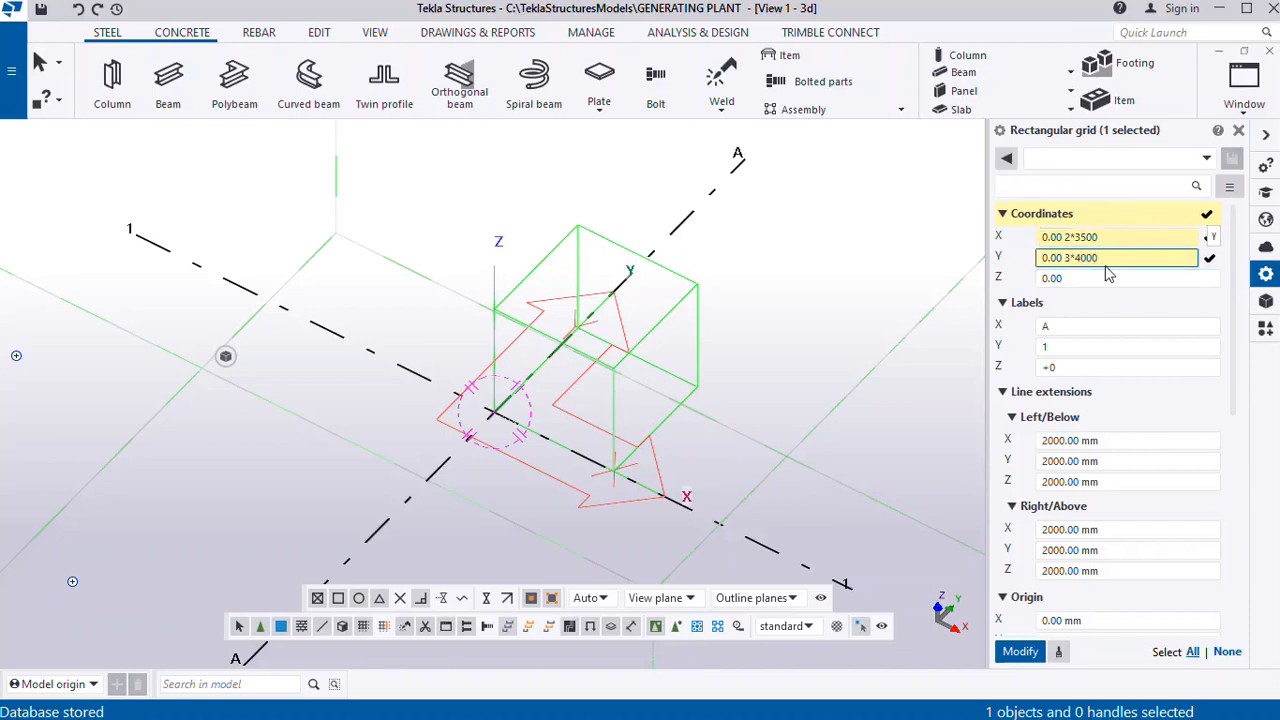
Set the grid's Z coordinates to 0.00 2800 3800
left_click(1075, 280)
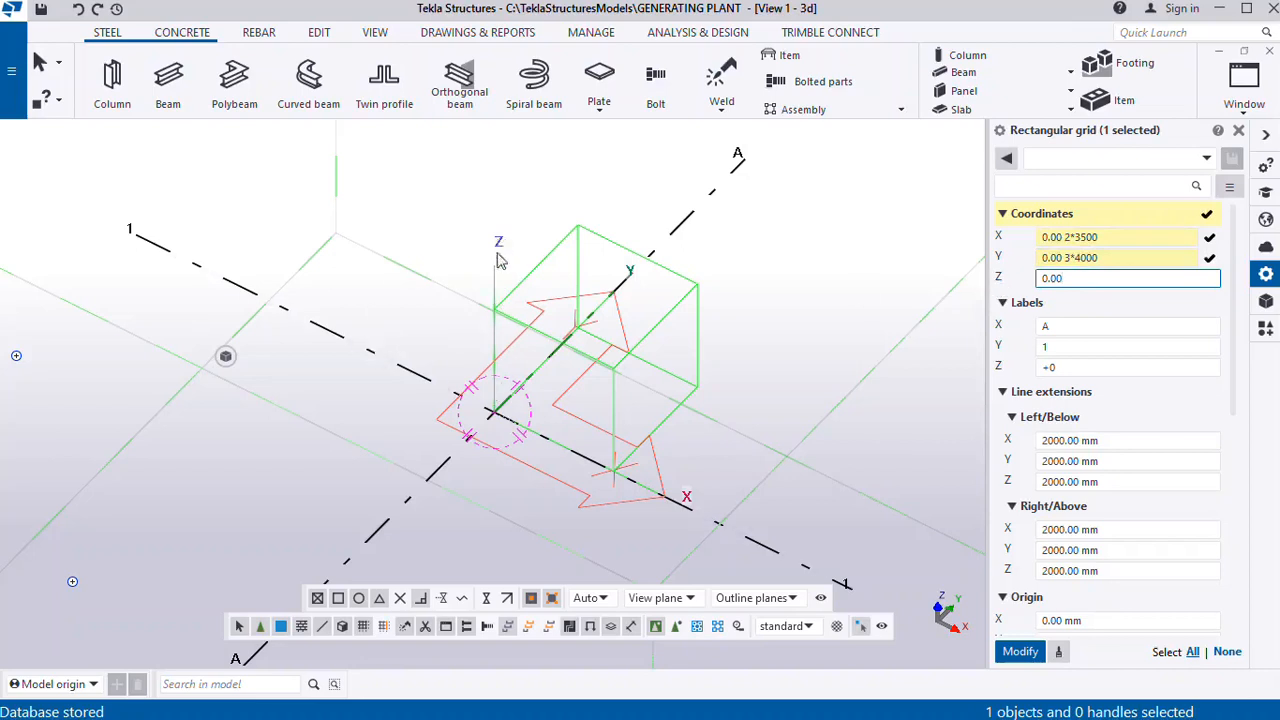
scroll(503, 250, "up", 2)
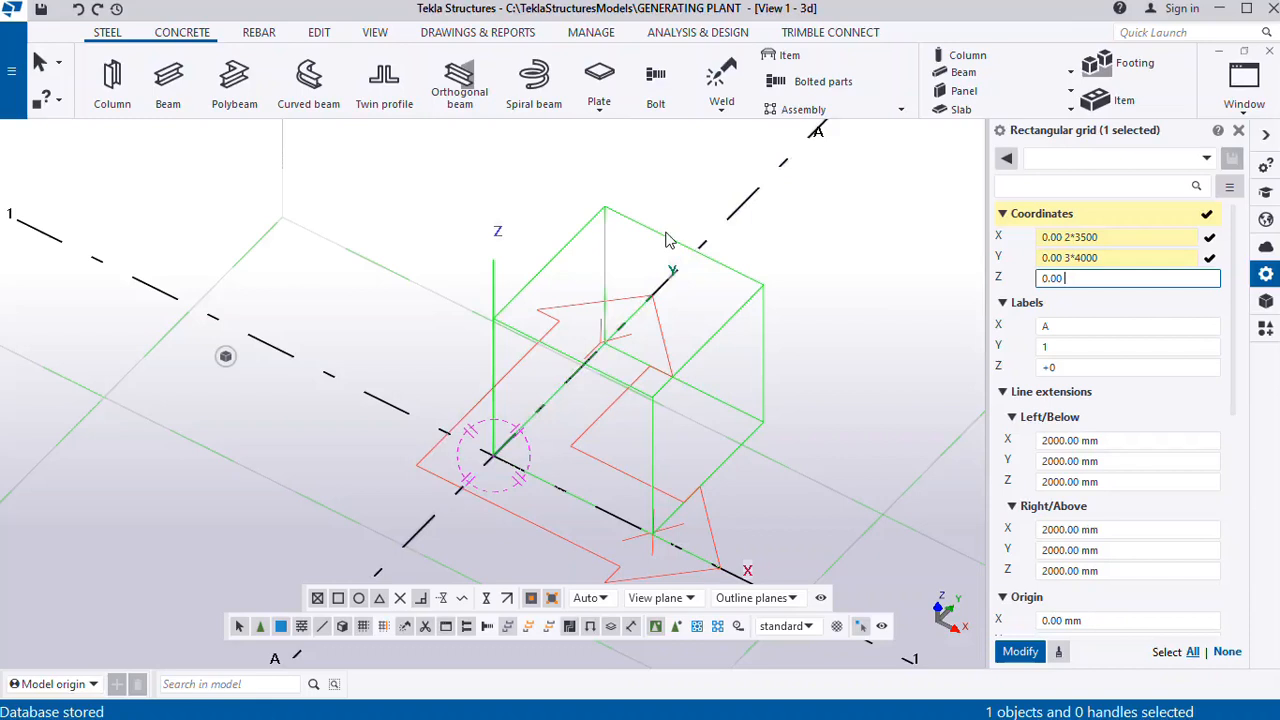
type("280")
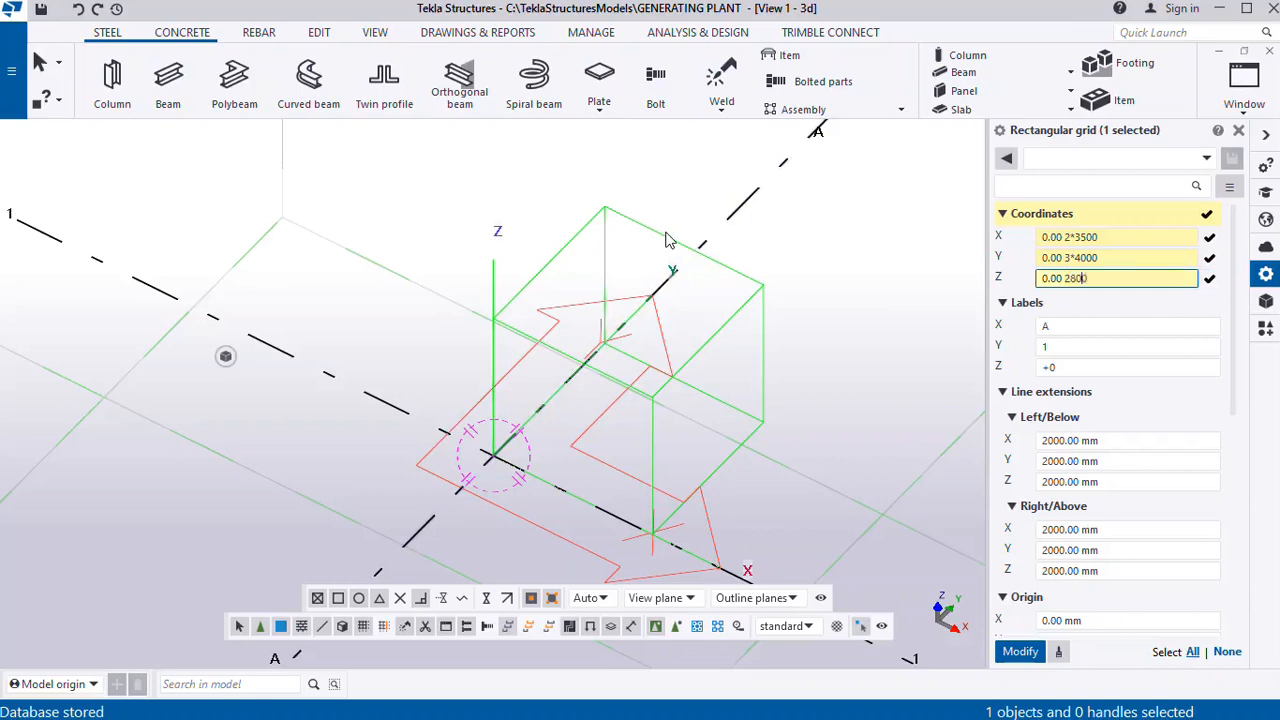
type("0 3800")
Label the grid's X lines A B C and its Y lines 1 2 3 4
left_click(1068, 330)
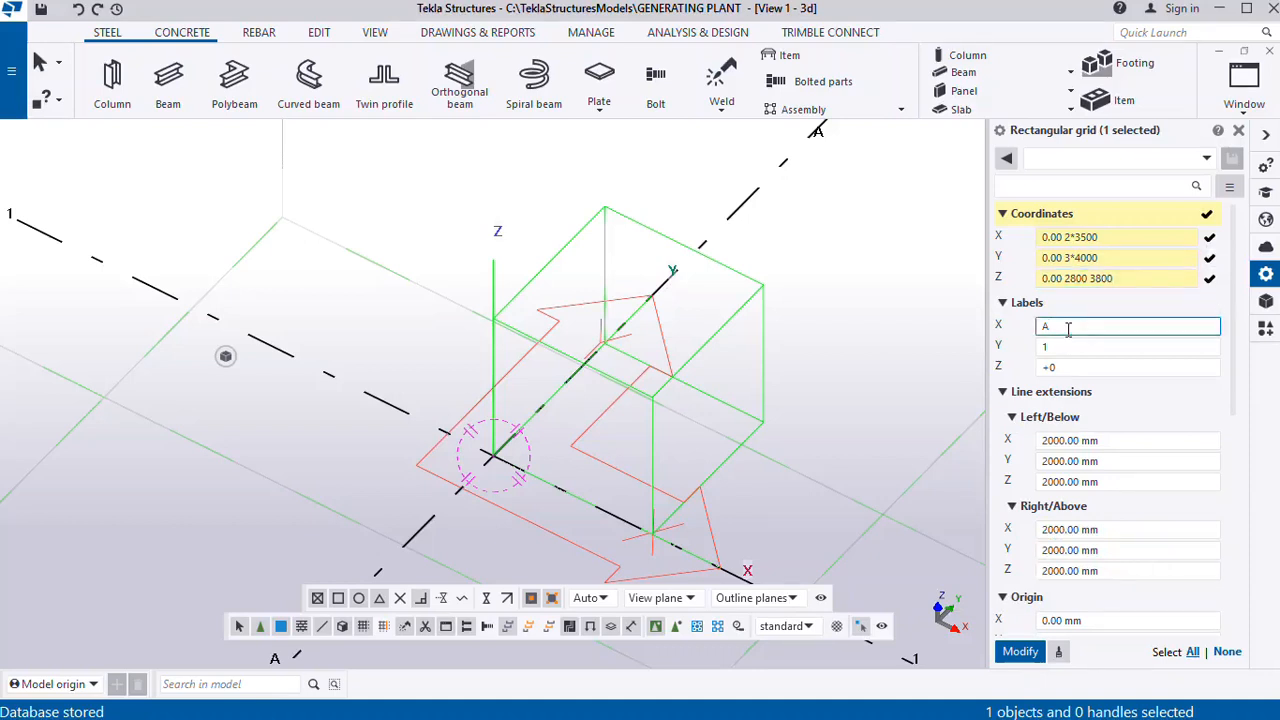
key("BackSpace")
type("A")
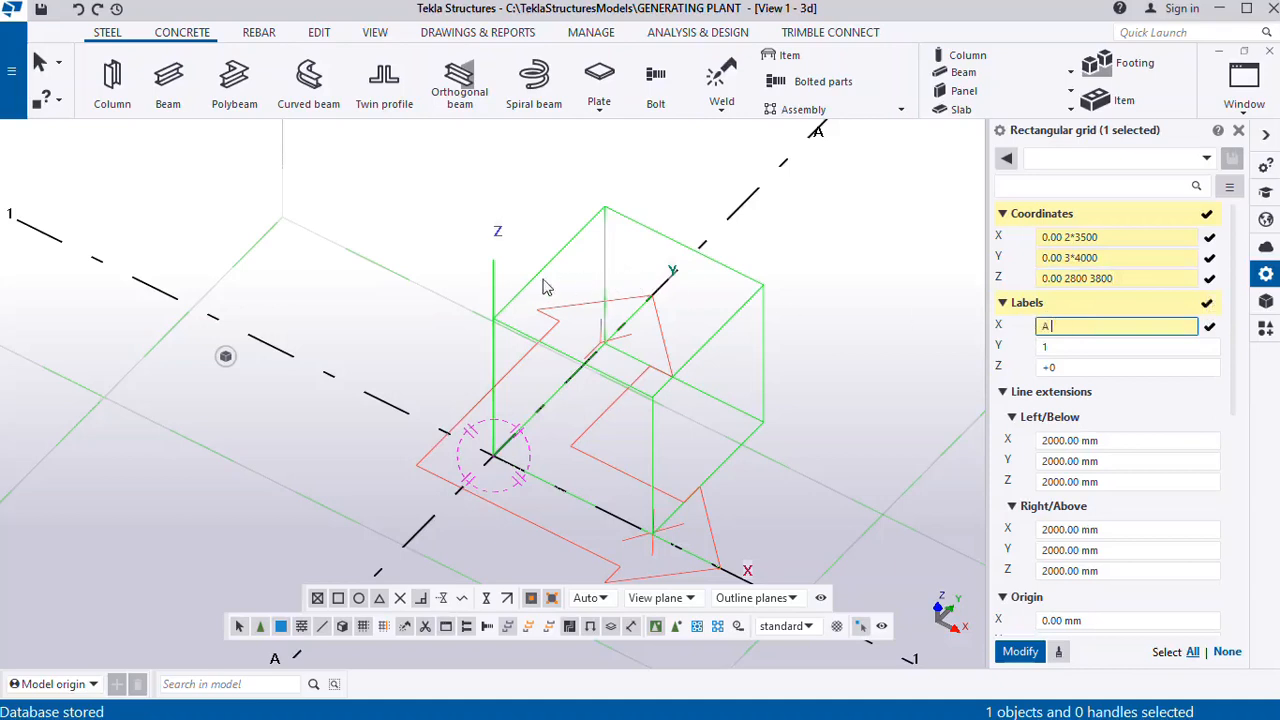
left_click(1070, 344)
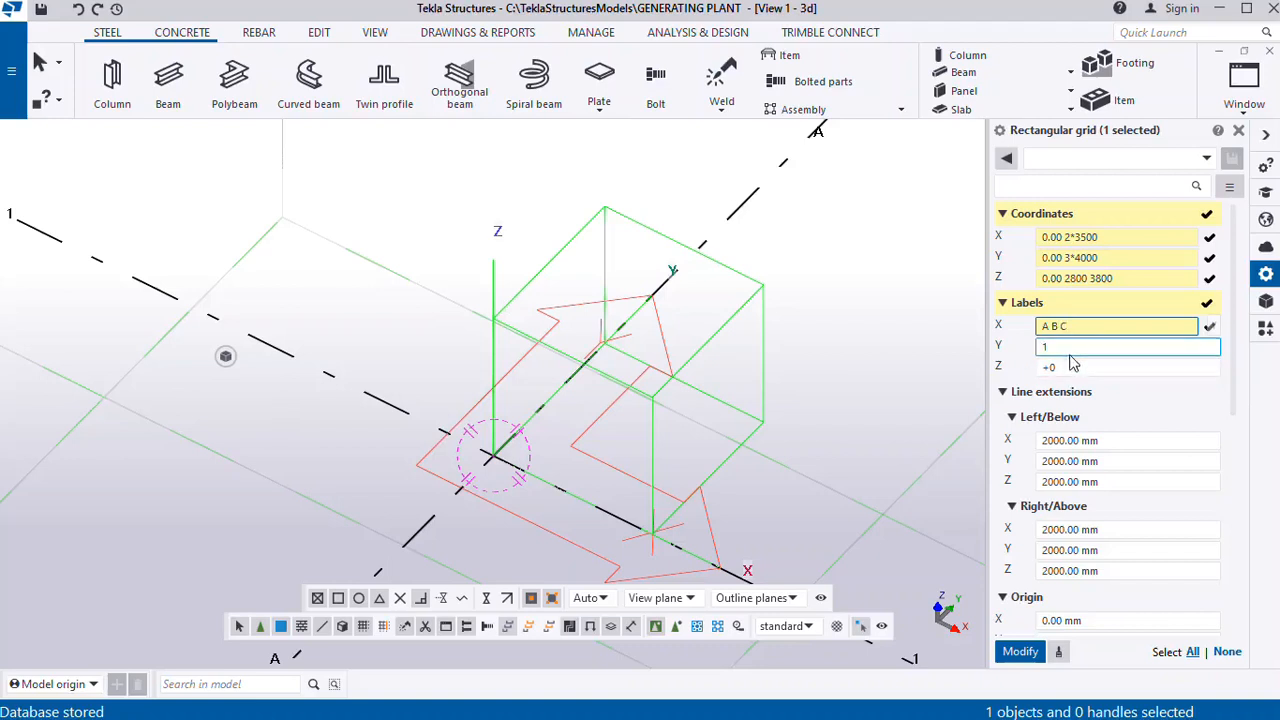
left_click(1069, 347)
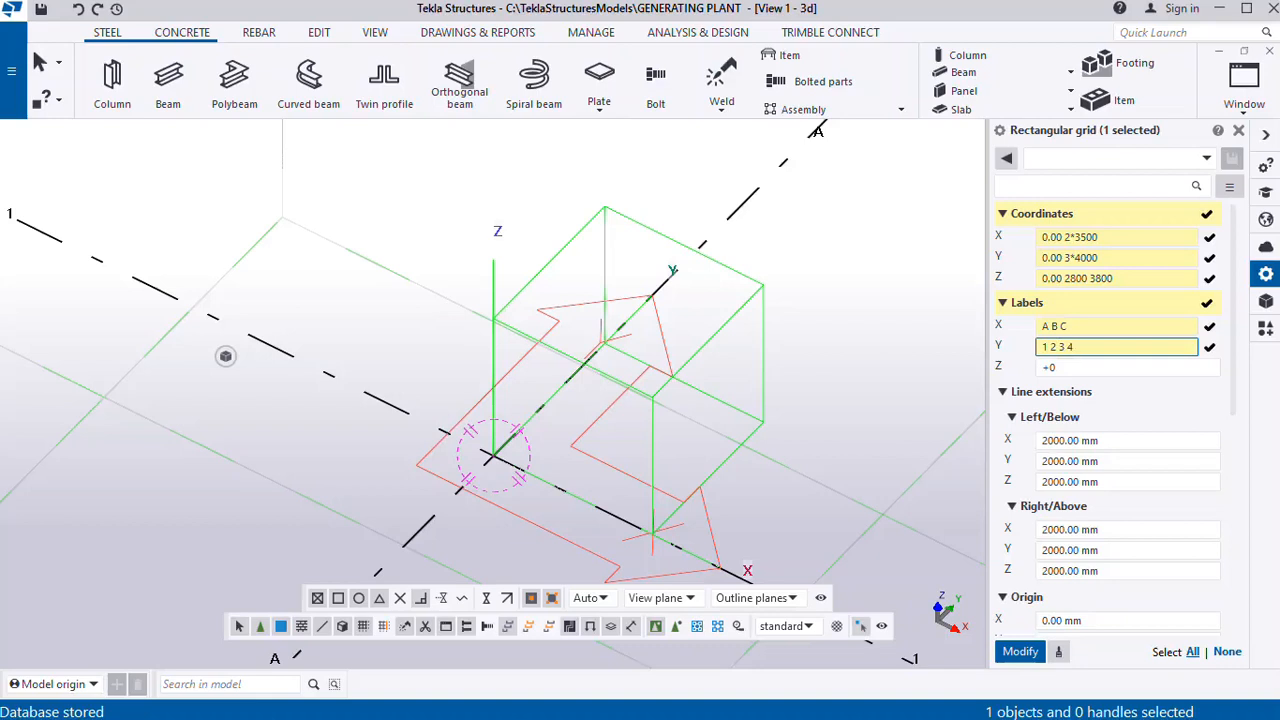
Set the grid's Z labels to +0 +2800 +3800 and apply the modified properties to the grid
left_click(1064, 369)
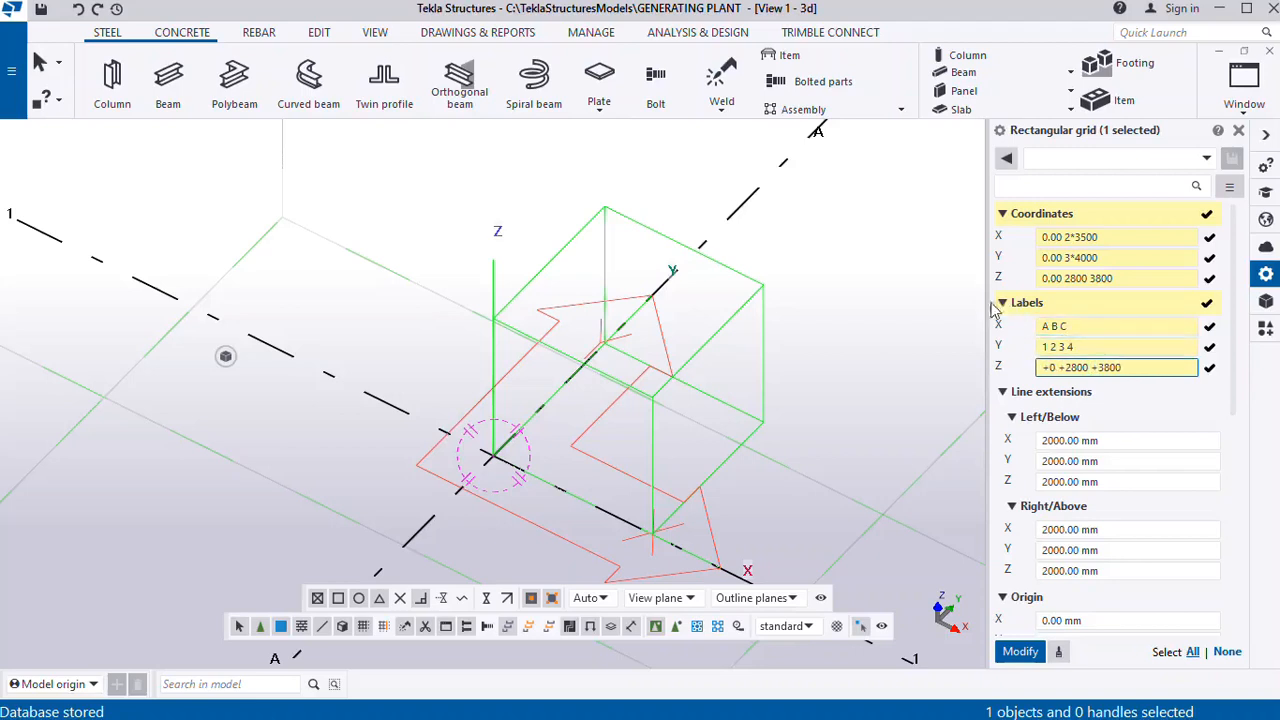
left_click(1058, 325)
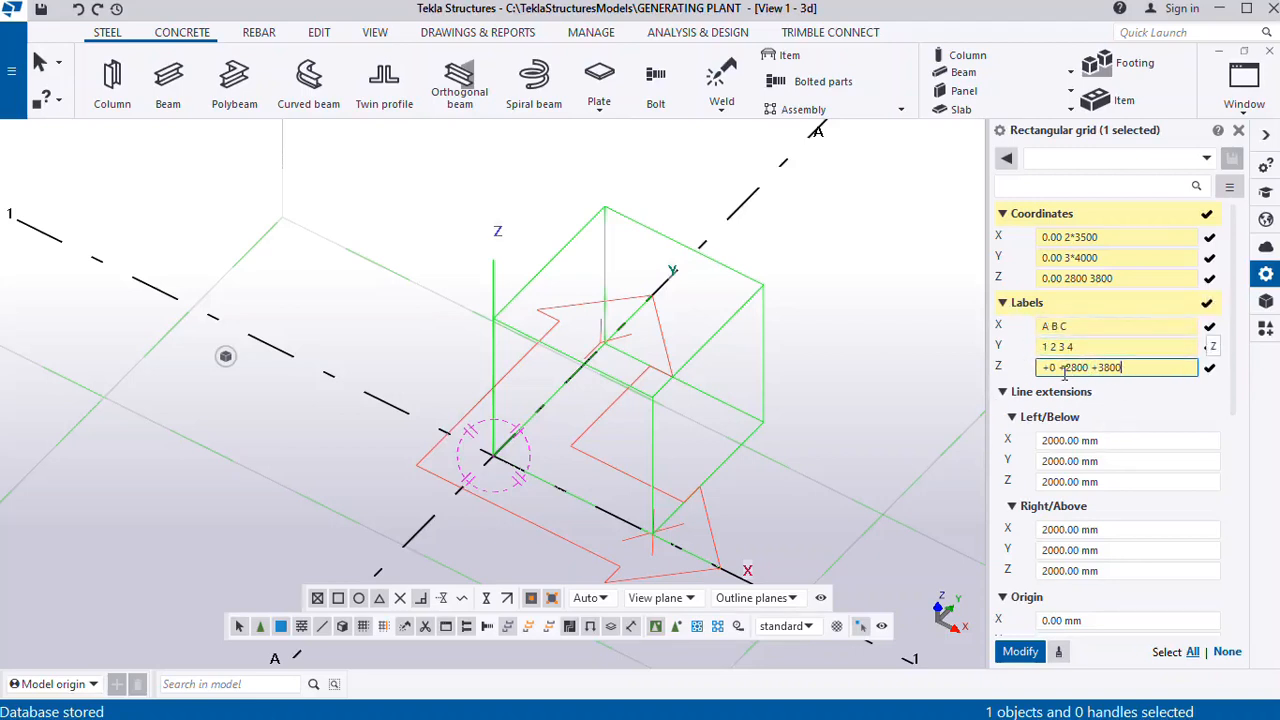
left_click(1022, 654)
Fit the work area of the 3D view to the entire model so that it encloses the whole grid
scroll(478, 348, "down", 5)
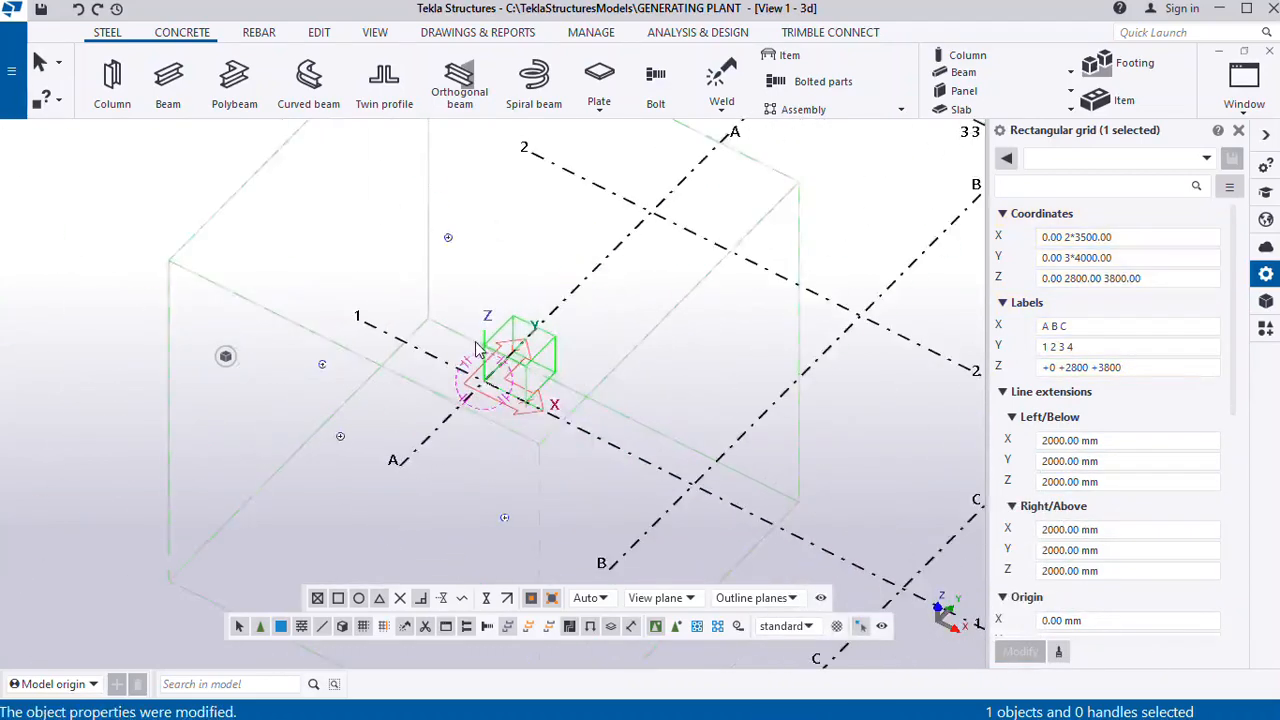
scroll(478, 348, "down", 8)
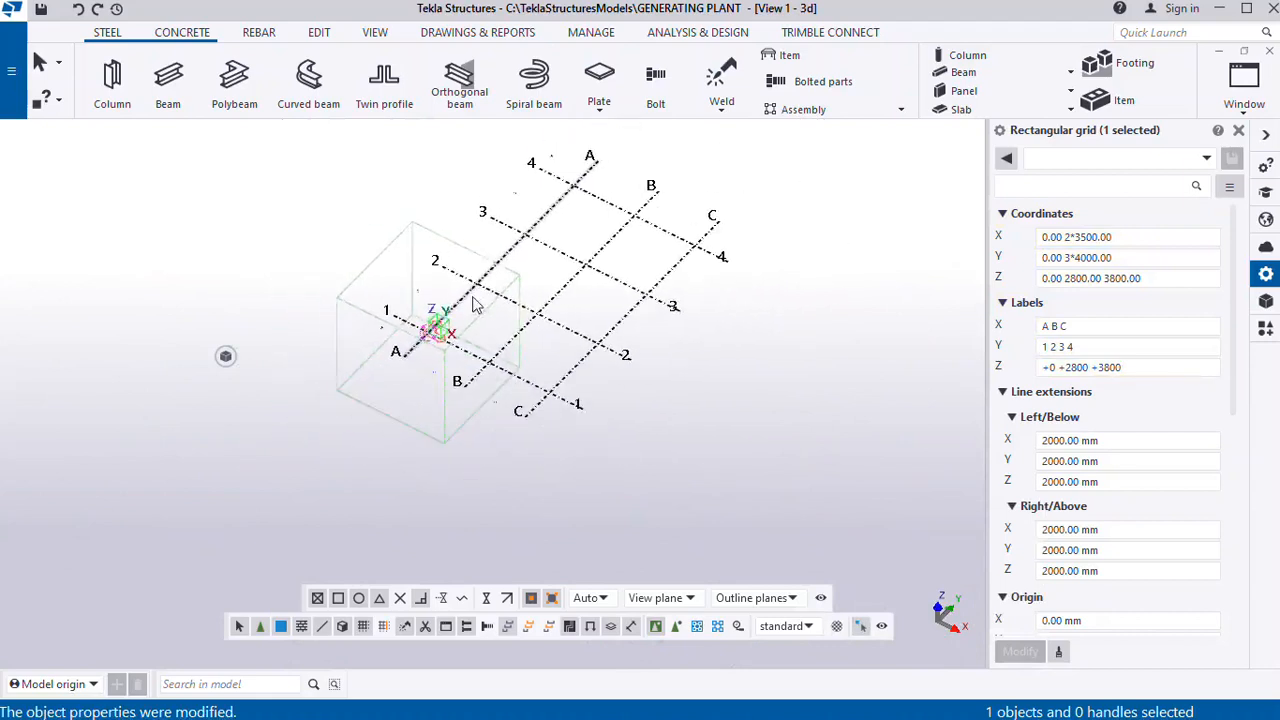
scroll(563, 203, "up", 2)
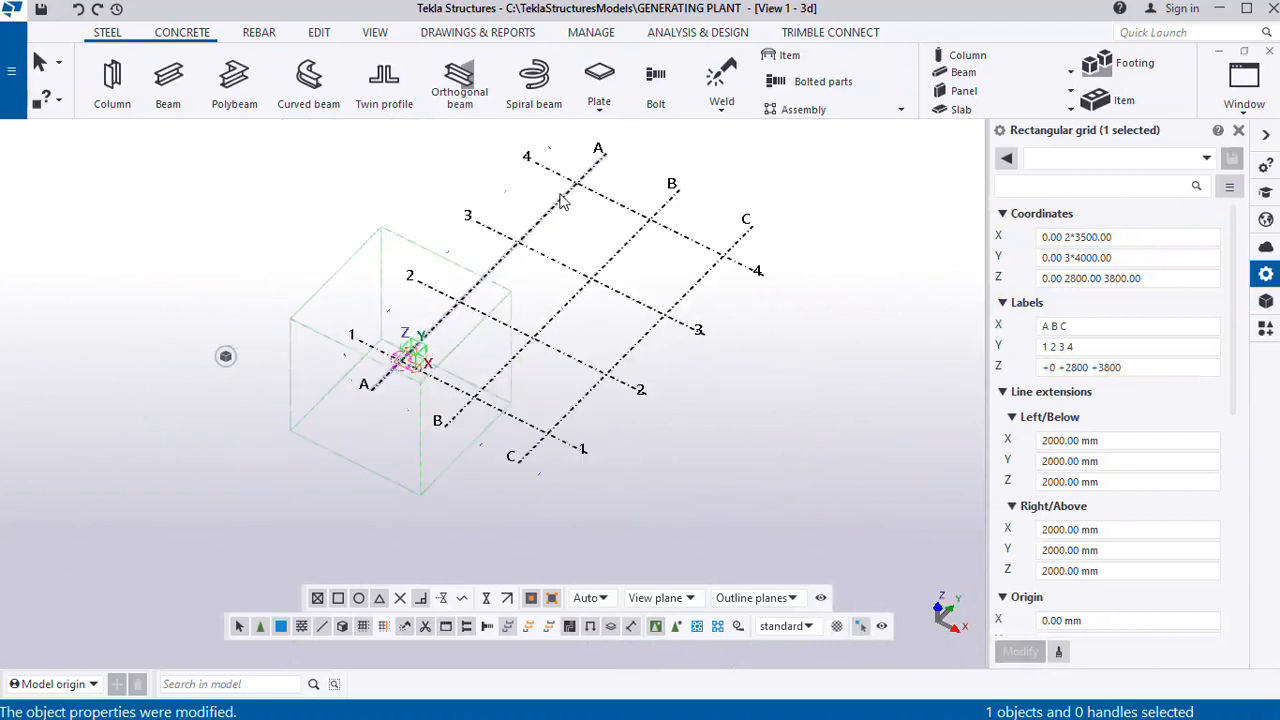
left_click(1113, 237)
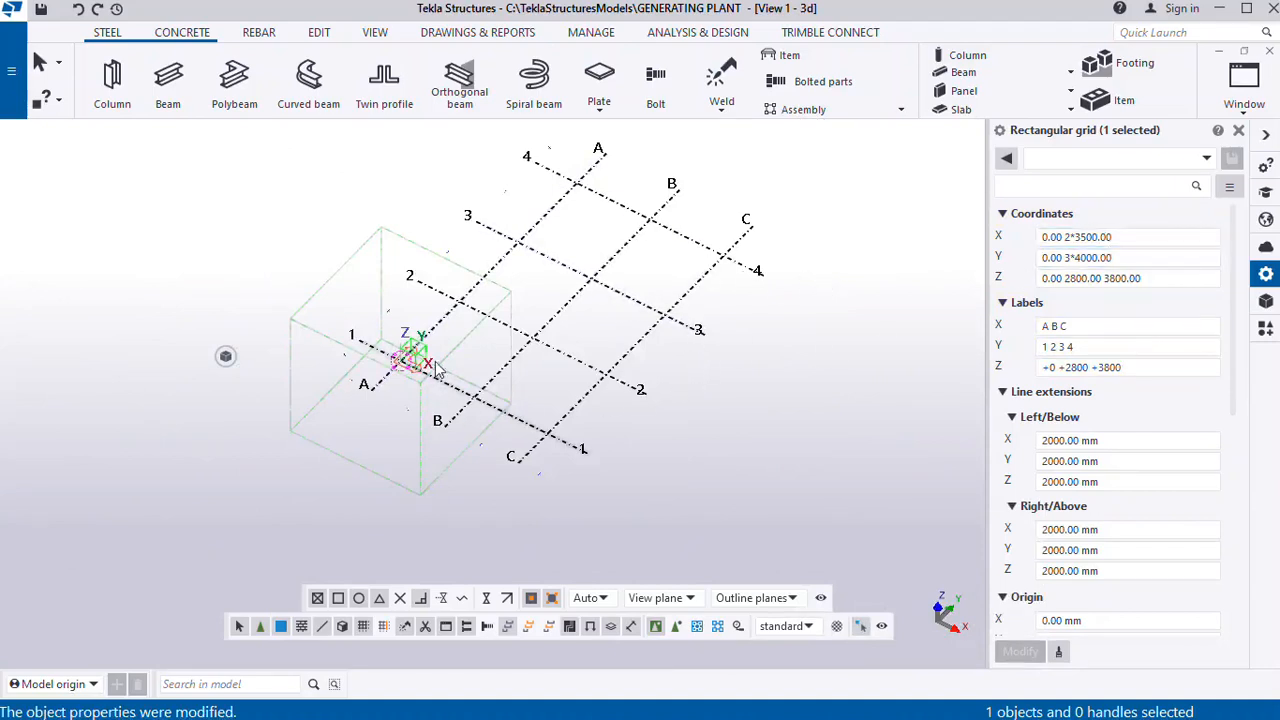
scroll(500, 288, "up", 1)
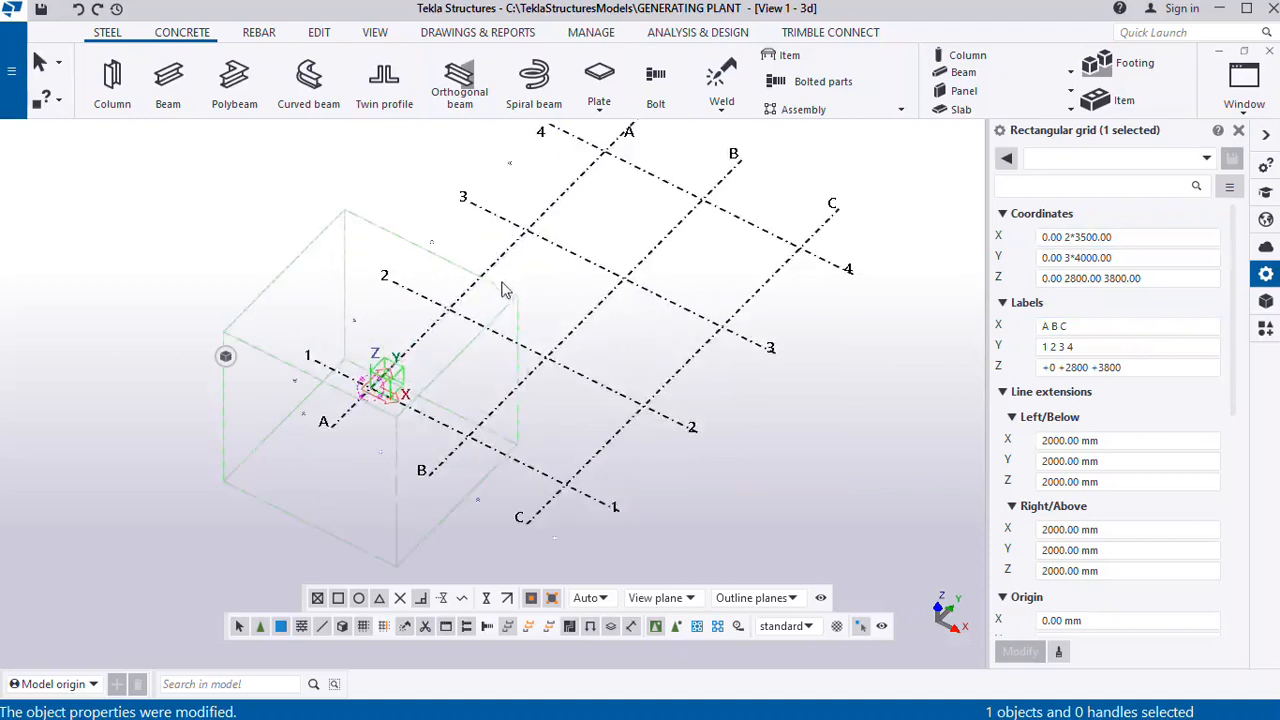
scroll(505, 290, "down", 2)
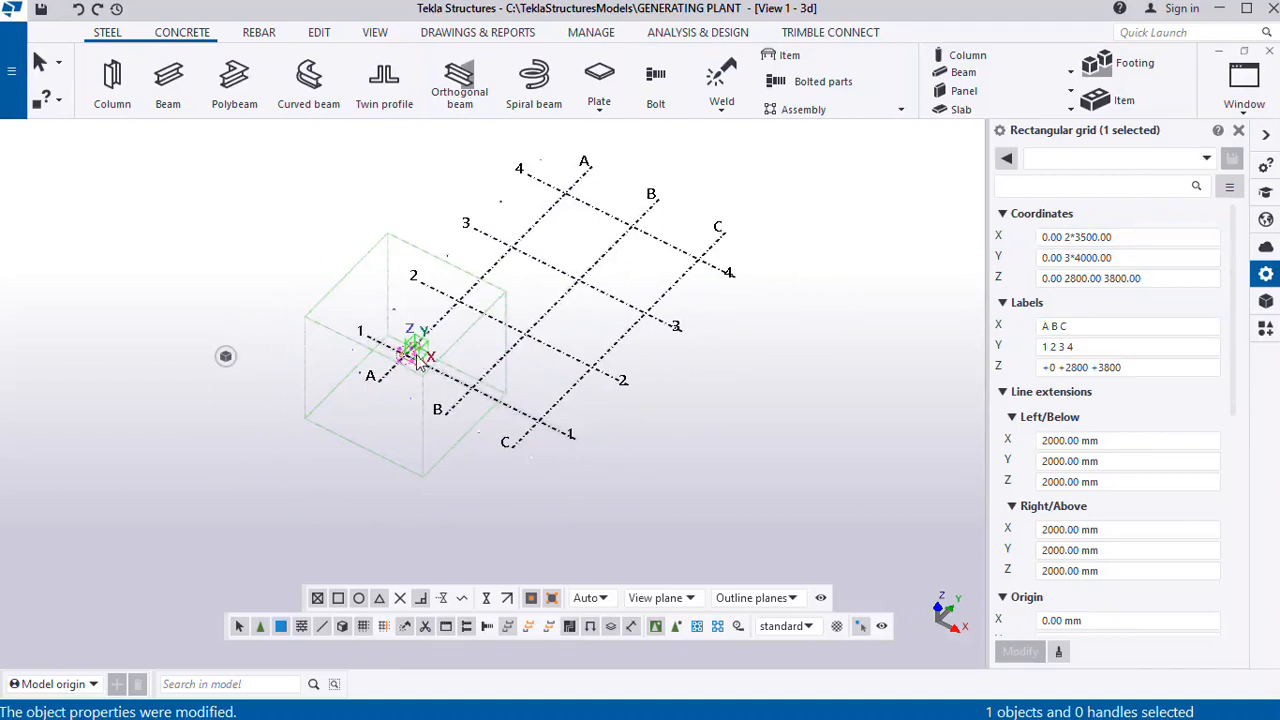
scroll(418, 362, "down", 1)
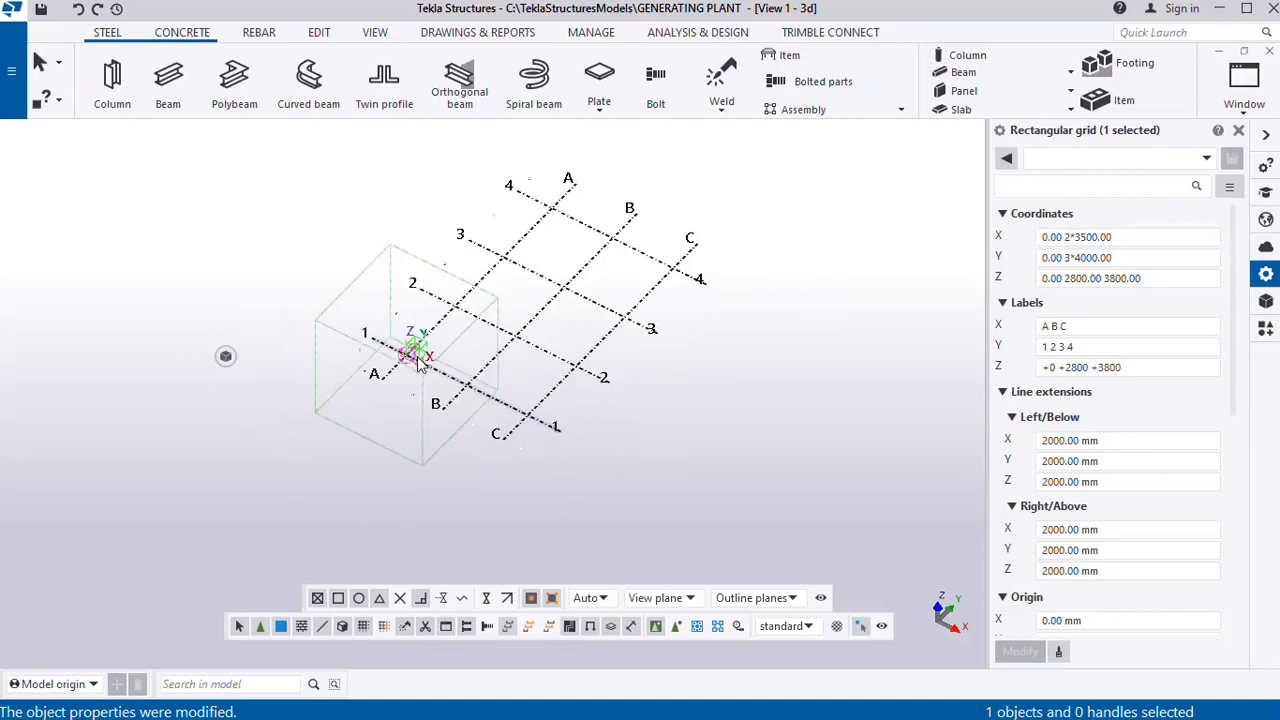
right_click(716, 188)
left_click(735, 182)
right_click(736, 183)
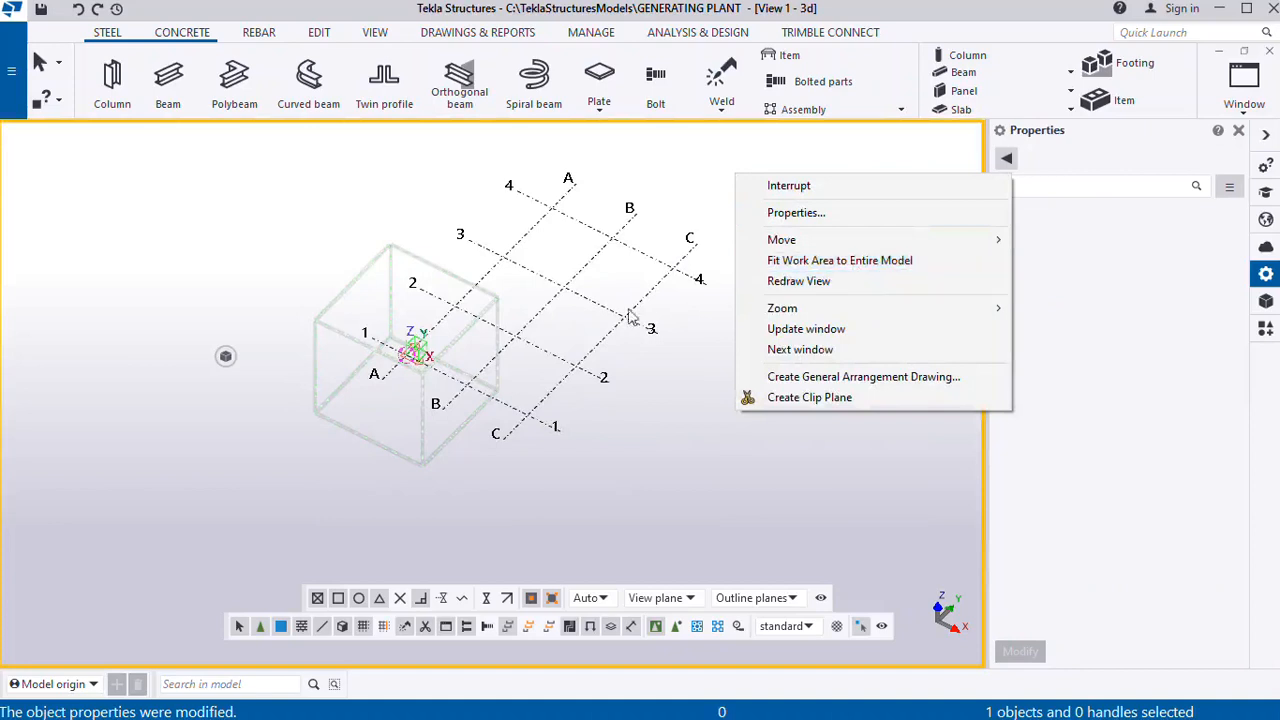
left_click(833, 265)
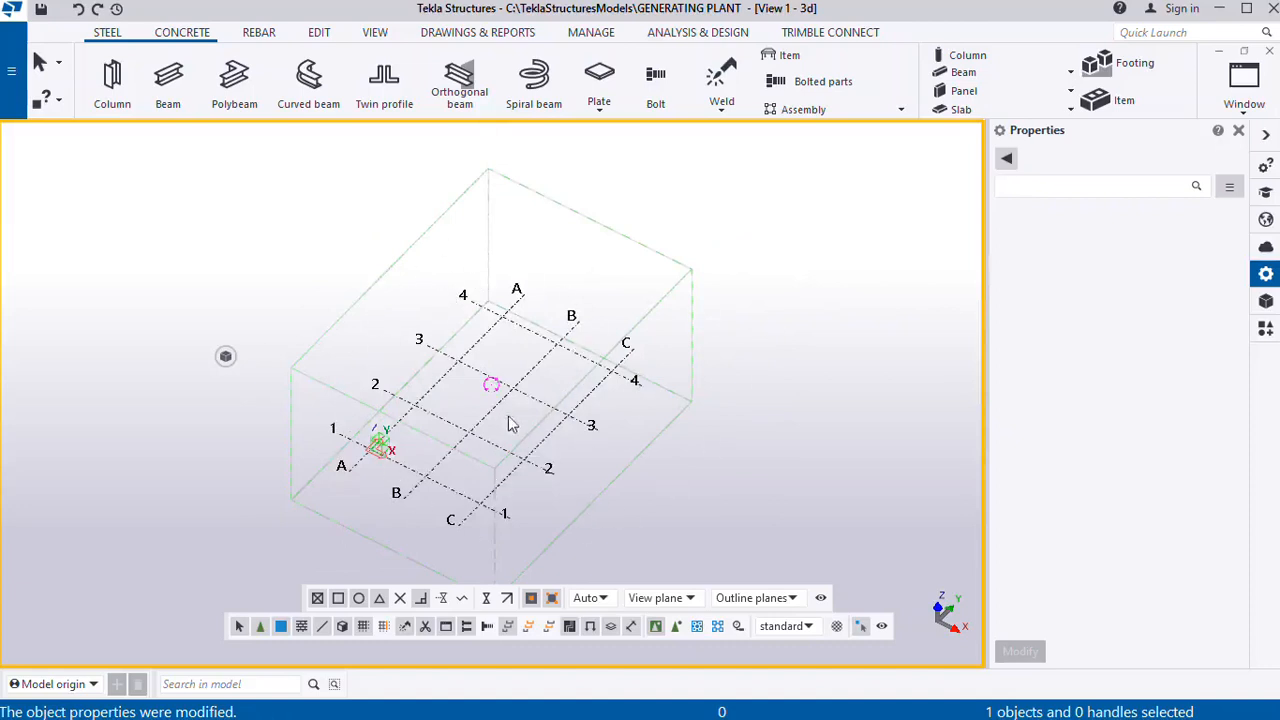
Create views along all grid lines of the rectangular grid, keeping the standard Plan and Grid name prefixes and view properties
scroll(561, 298, "down", 3)
scroll(500, 454, "up", 6)
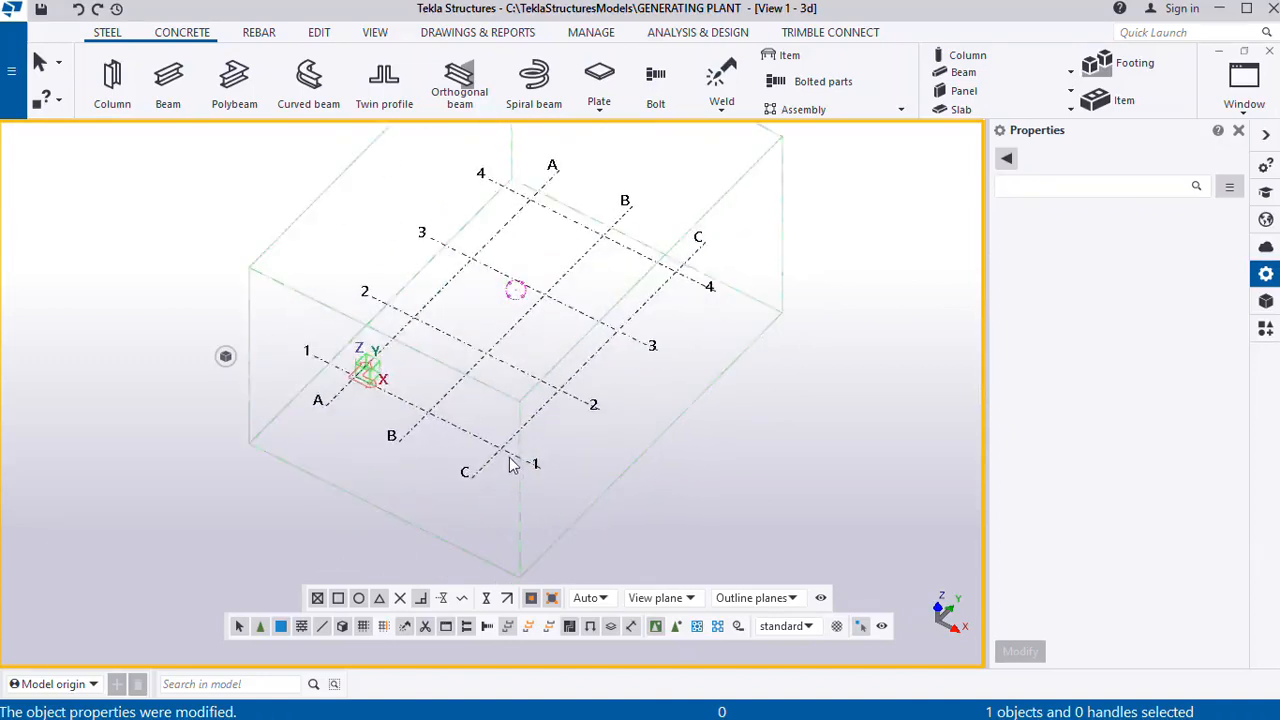
scroll(531, 434, "up", 2)
left_click(535, 417)
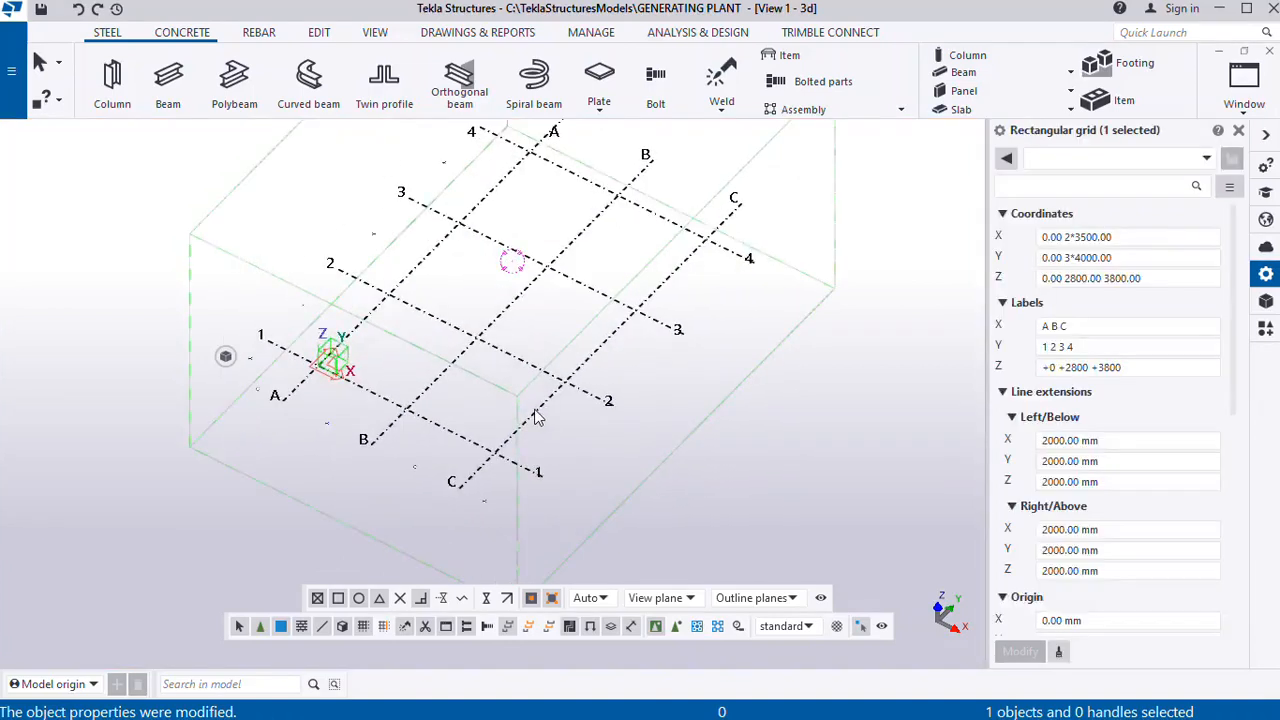
right_click(535, 417)
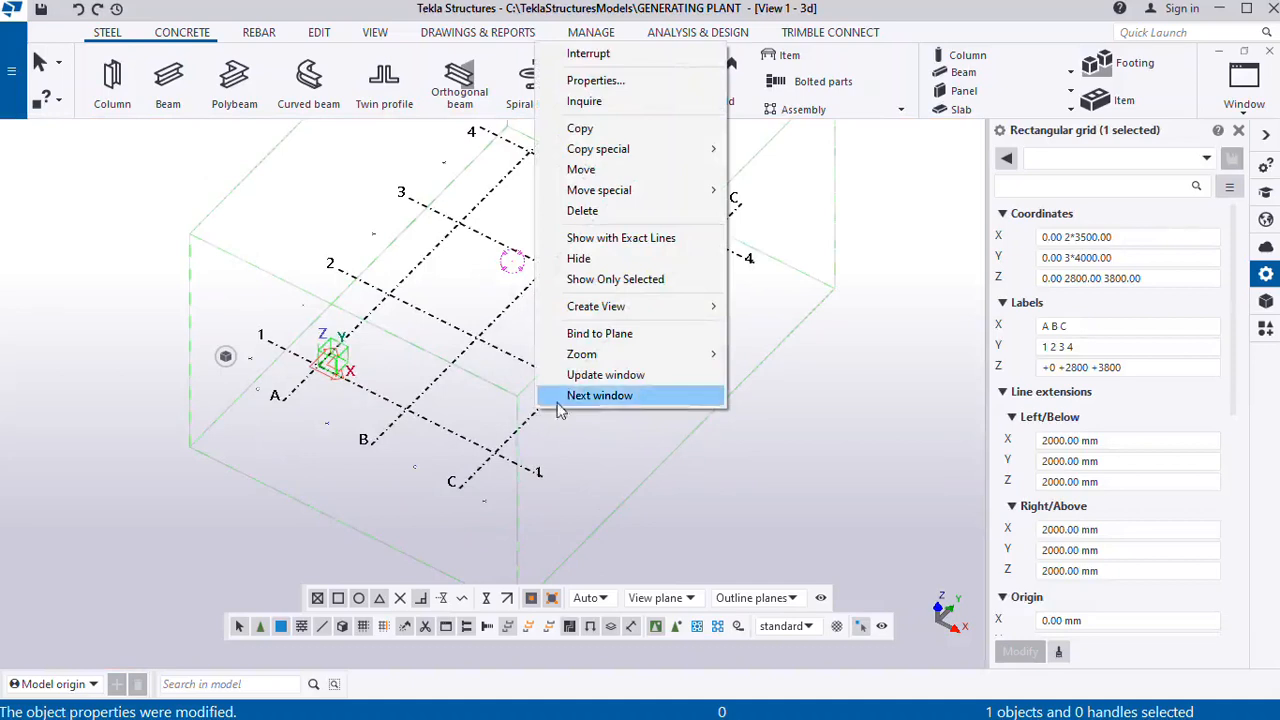
mouse_move(672, 308)
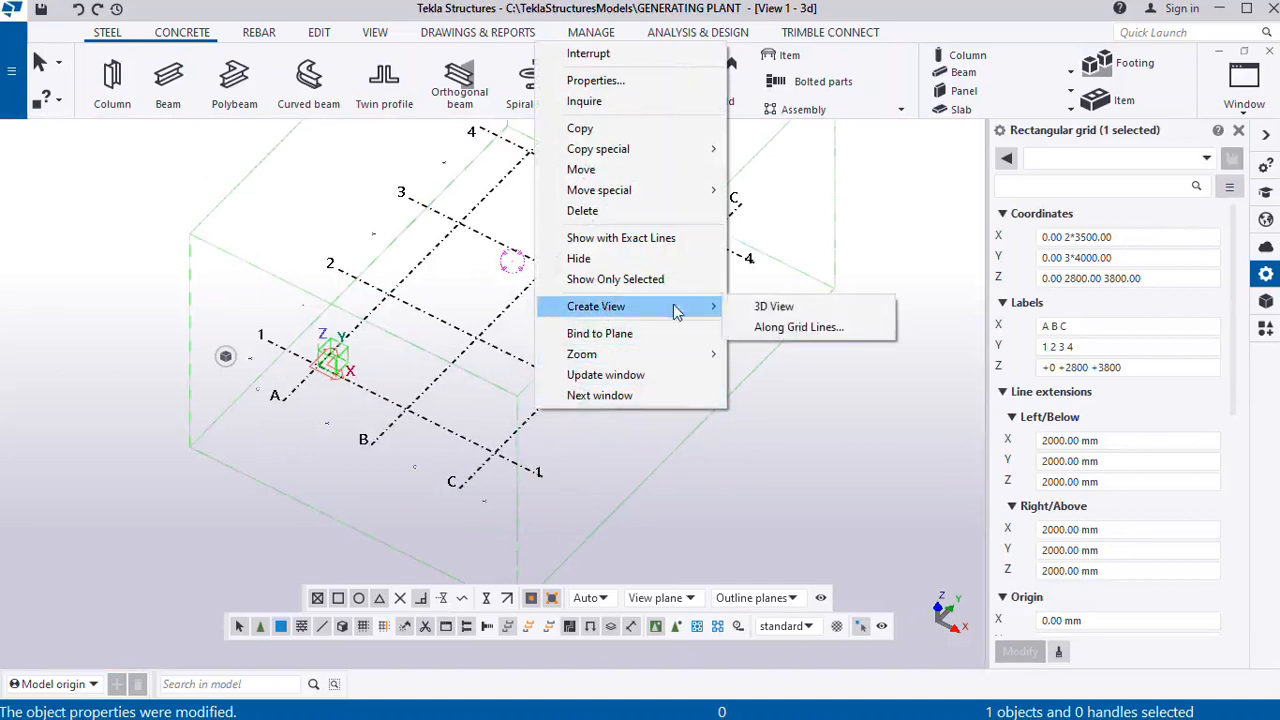
left_click(805, 325)
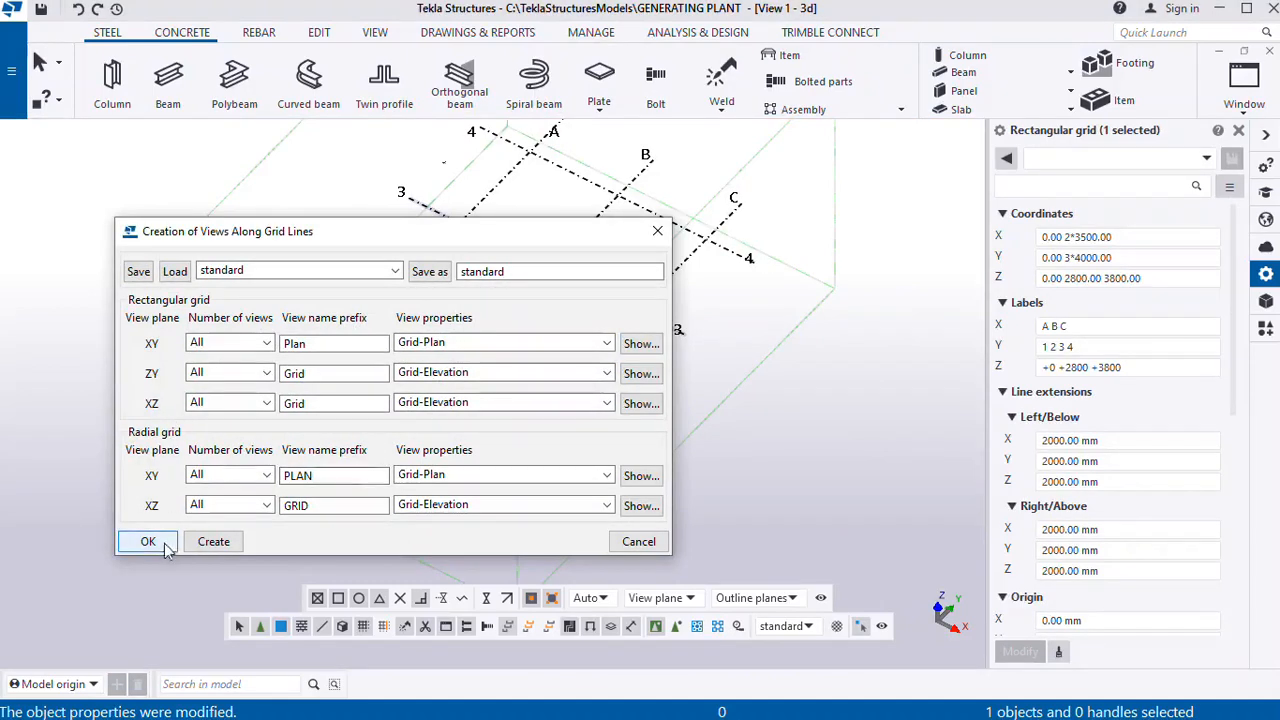
left_click(208, 545)
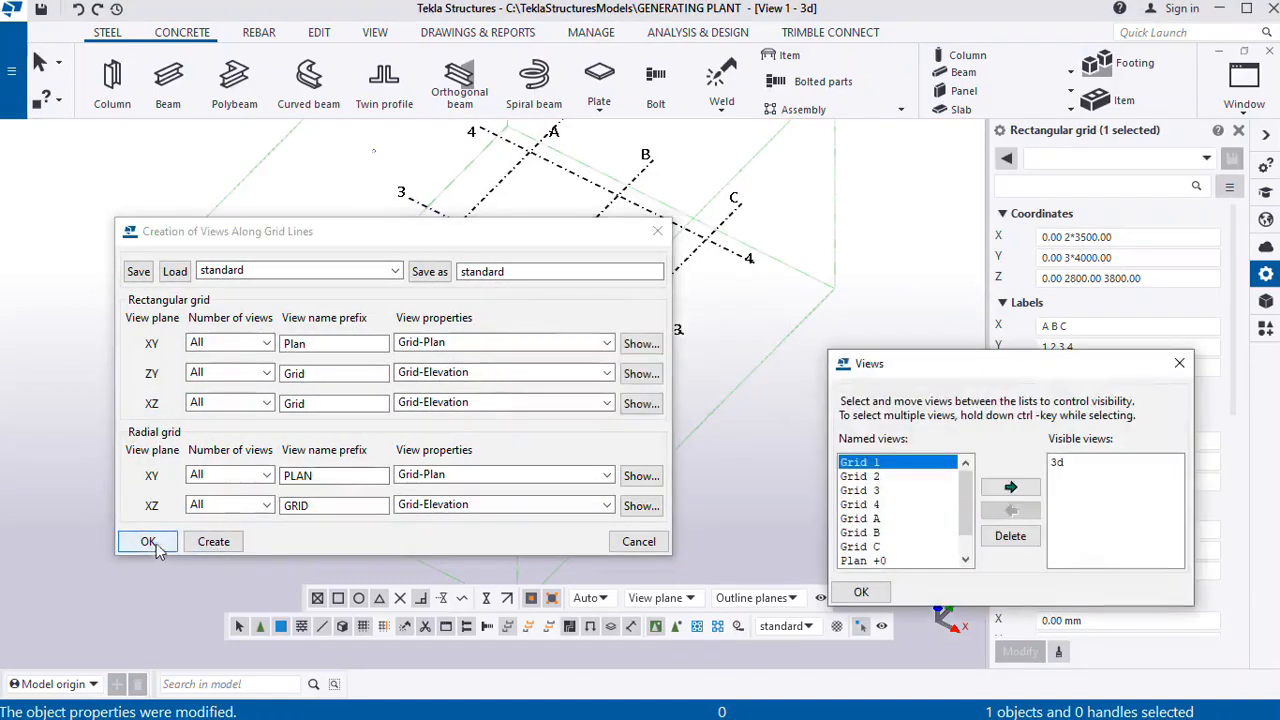
left_click(148, 542)
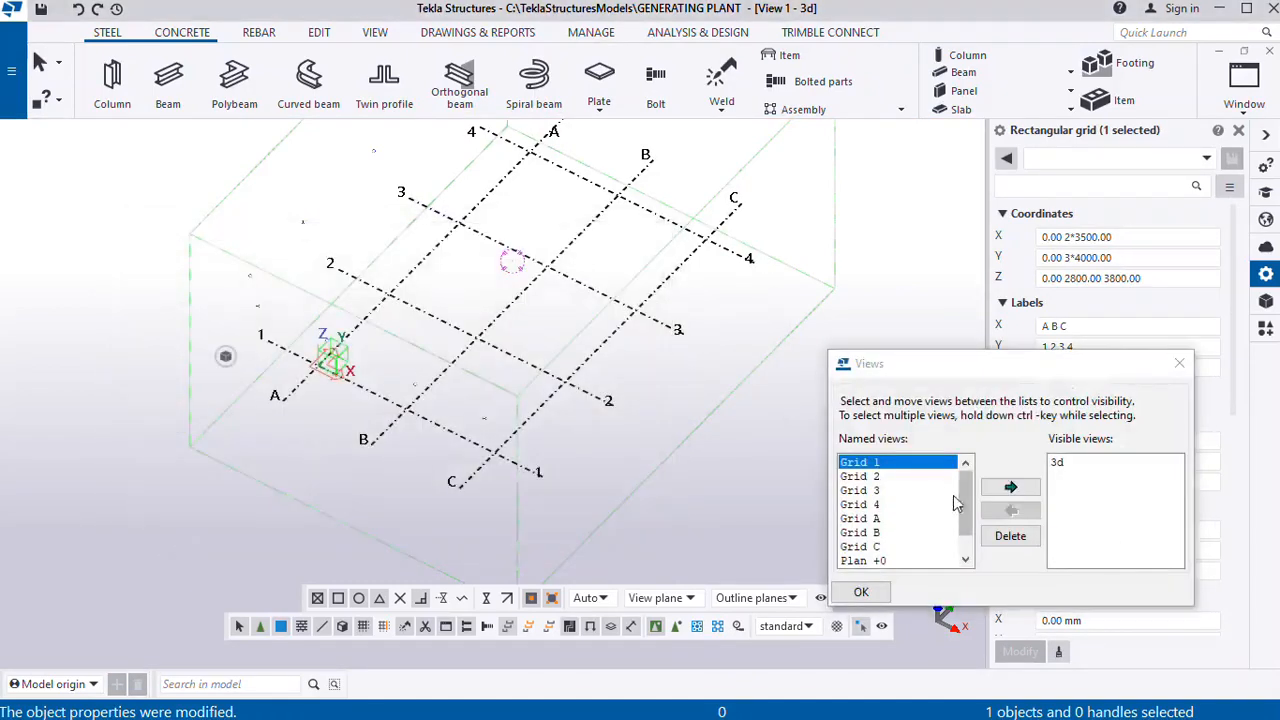
Make the named views Grid 1 and Grid A visible and close the view list
scroll(878, 481, "down", 1)
scroll(870, 475, "up", 1)
left_click(860, 462)
left_click(1012, 488)
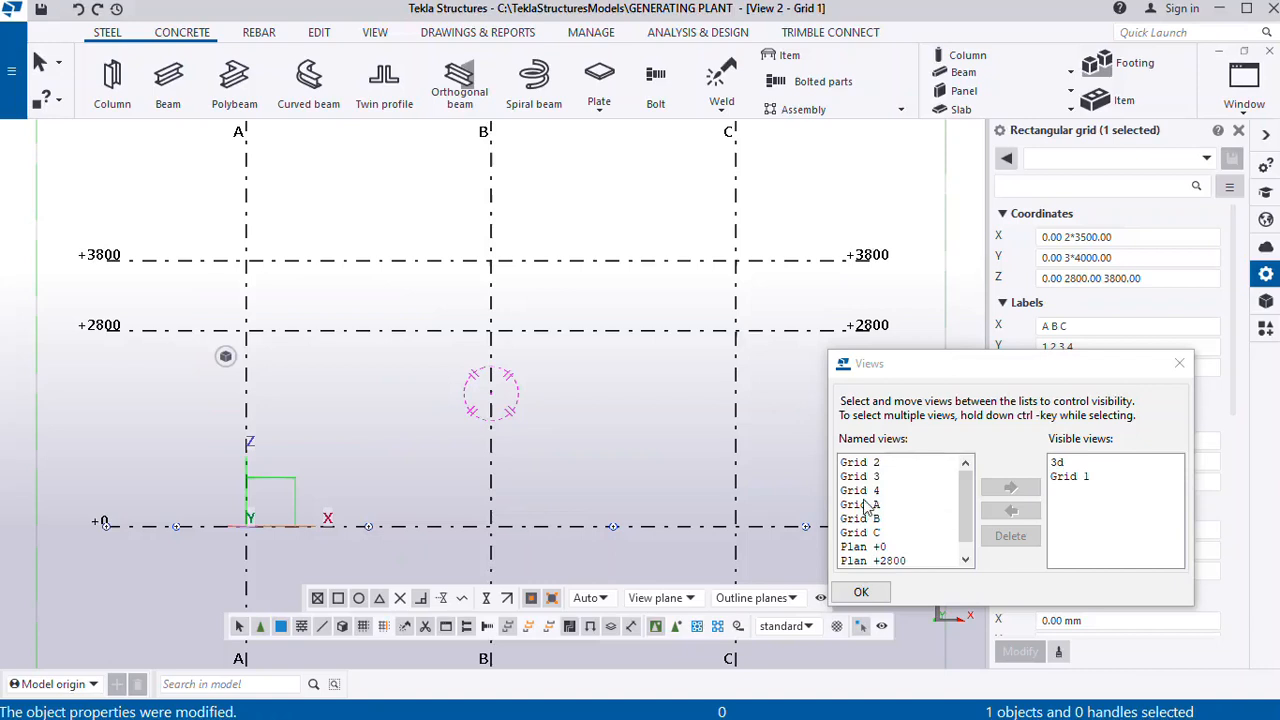
left_click(866, 505)
left_click(1010, 488)
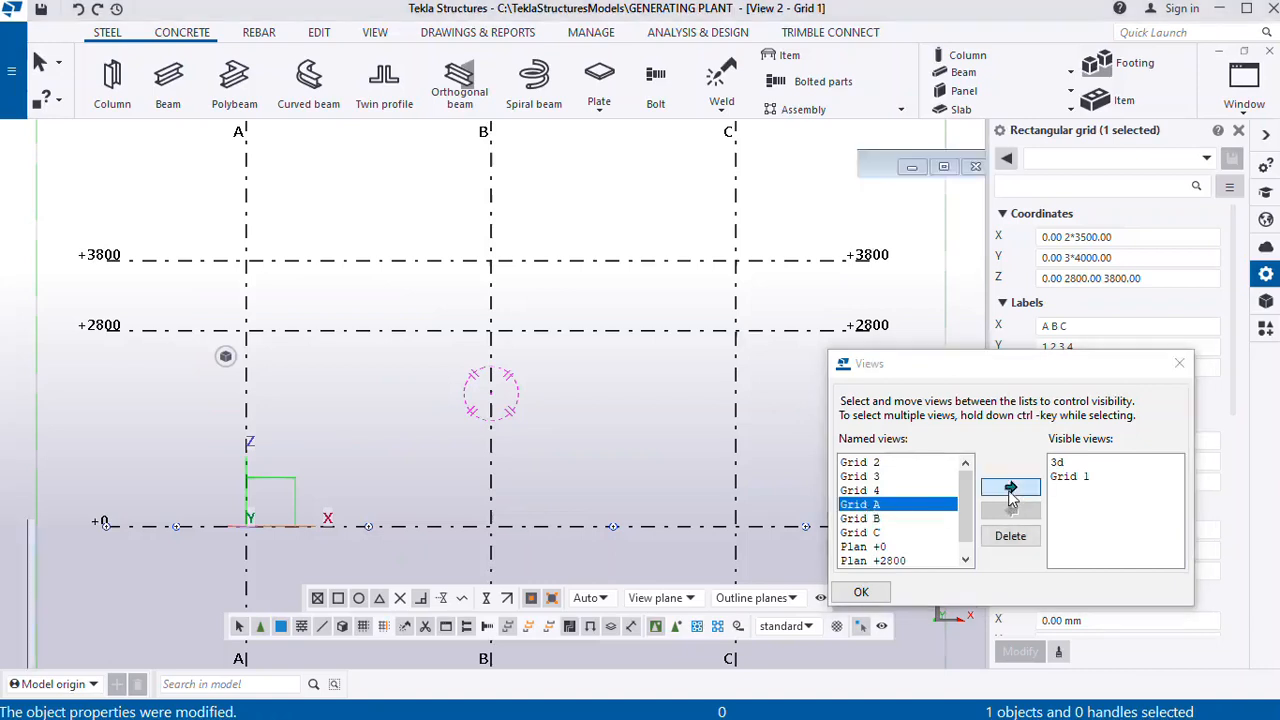
left_click(1180, 365)
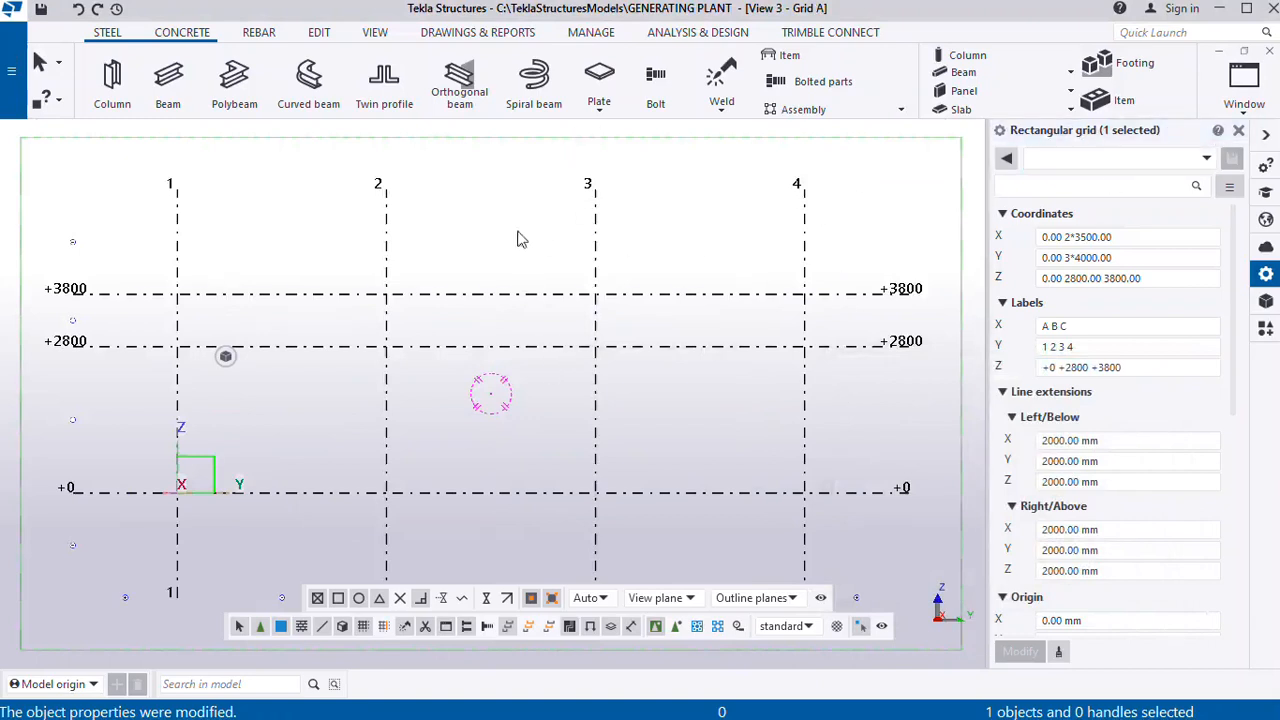
Close the rectangular grid's properties to give the Grid A view the full drawing area
scroll(483, 322, "down", 1)
scroll(590, 318, "up", 1)
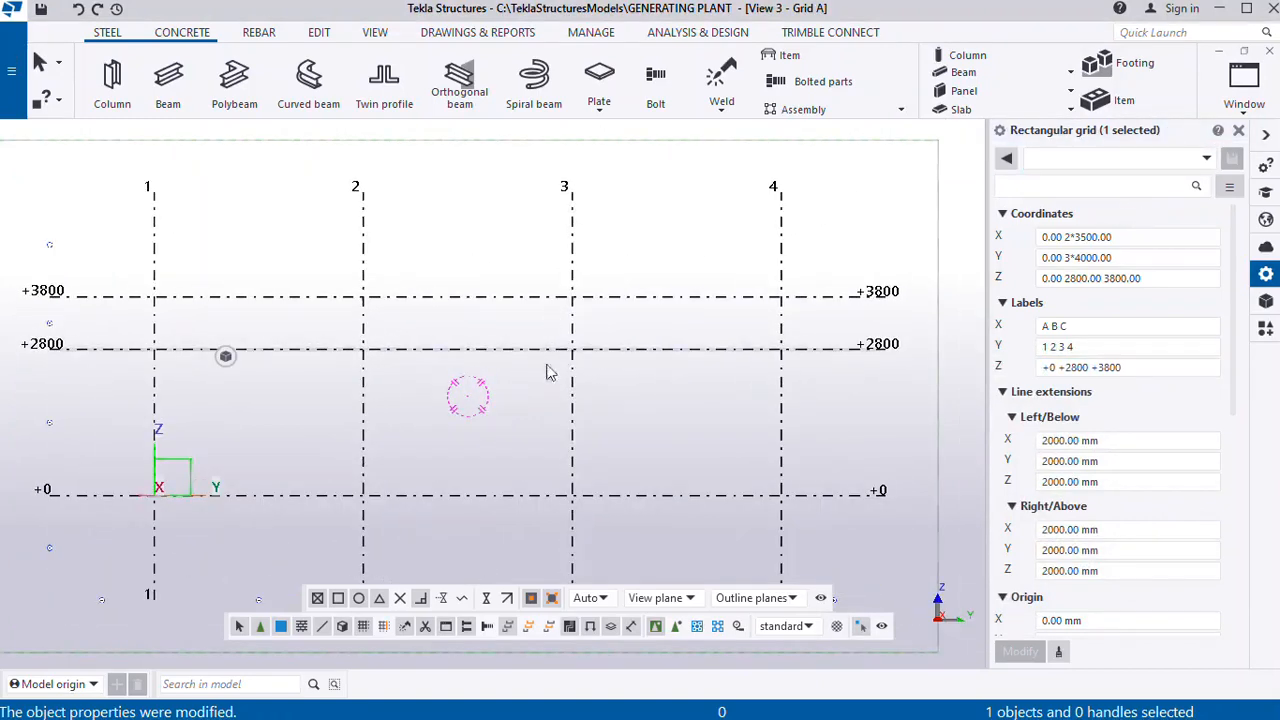
left_click(1238, 131)
scroll(665, 316, "down", 1)
scroll(600, 341, "up", 5)
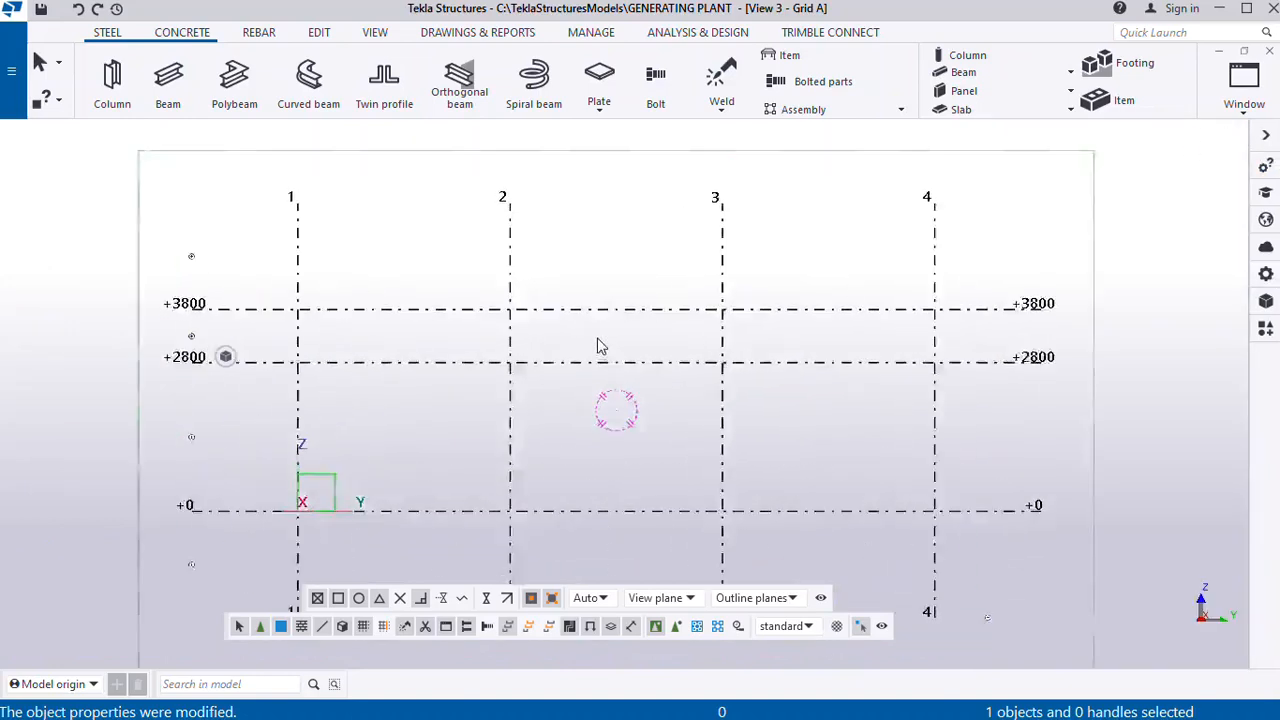
scroll(596, 338, "down", 3)
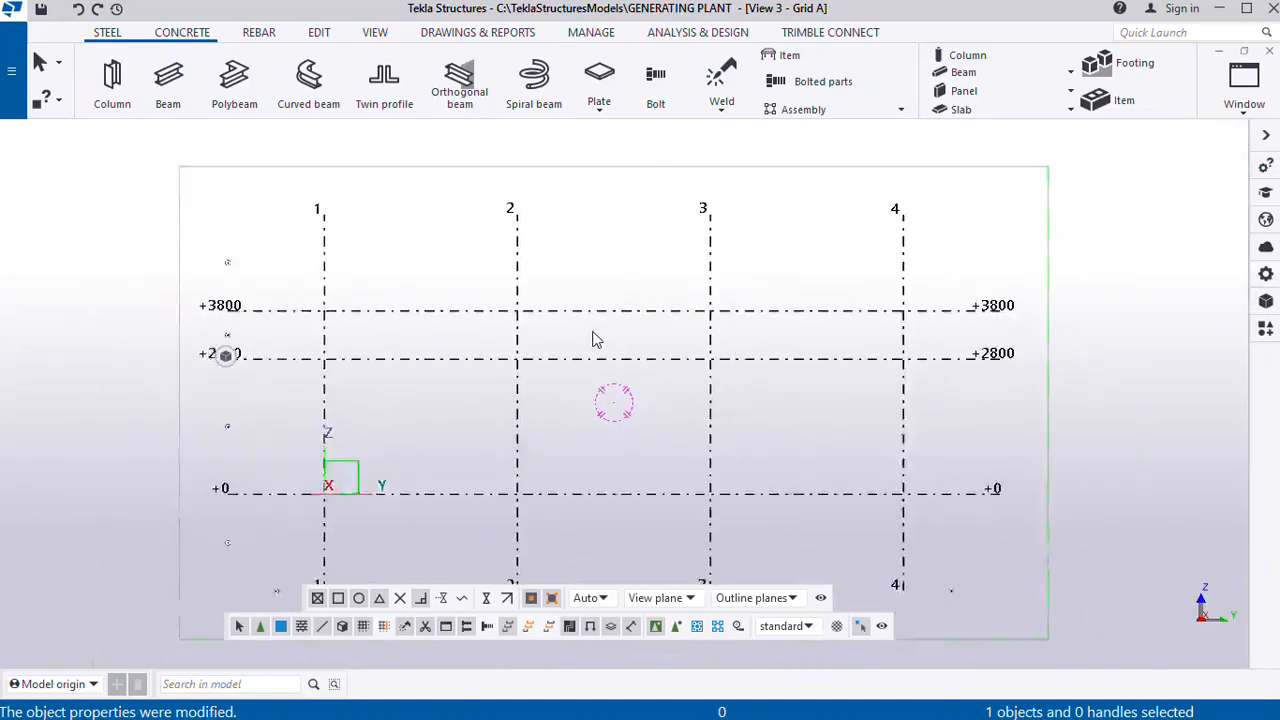
left_click(1246, 118)
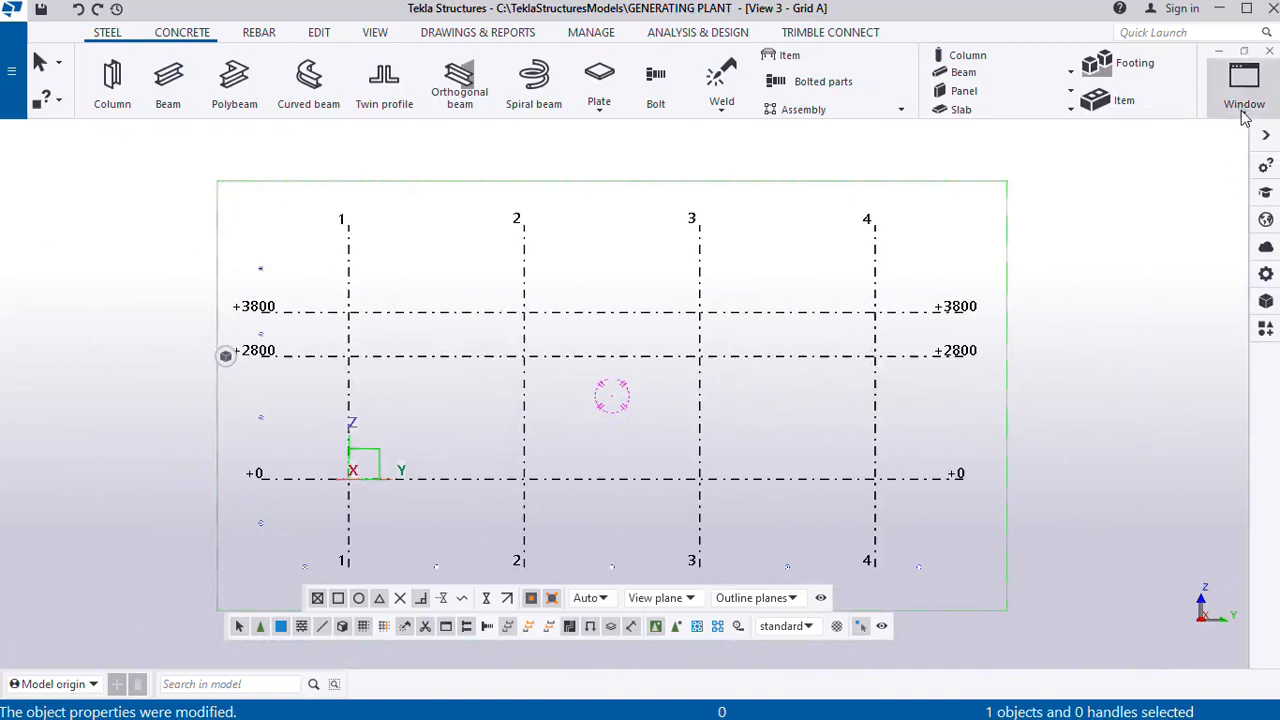
left_click(1246, 116)
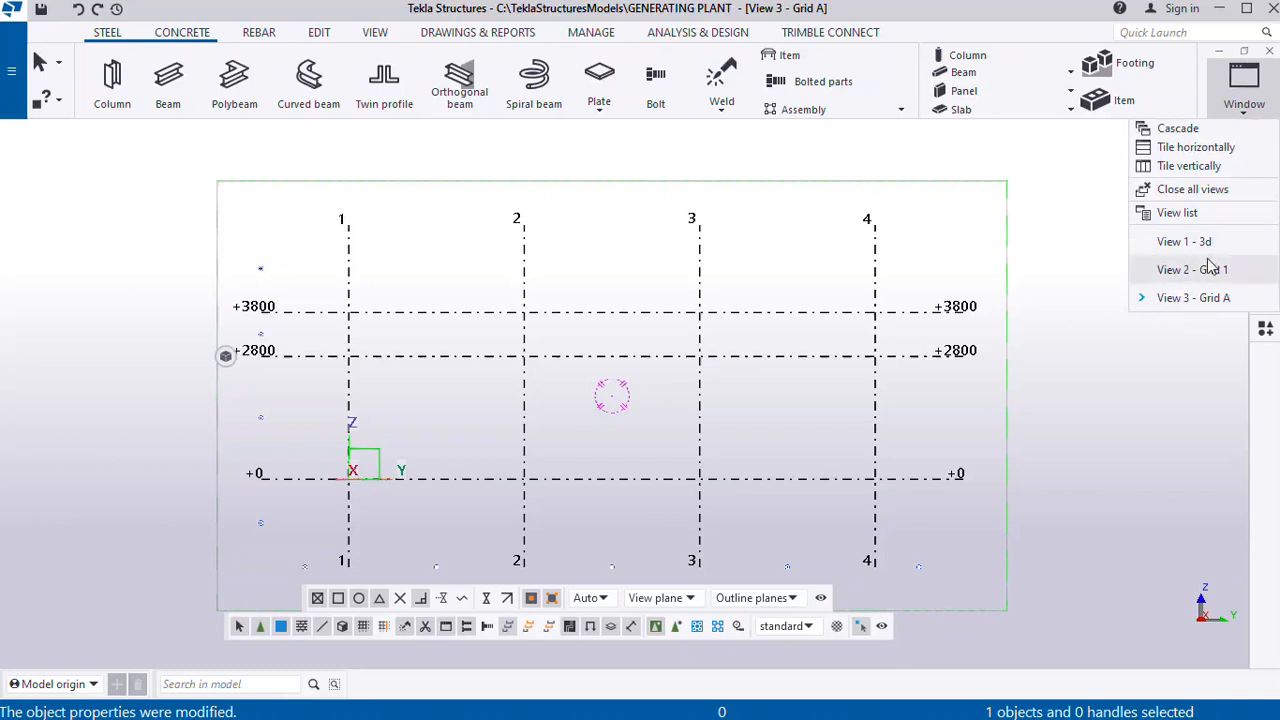
left_click(1180, 214)
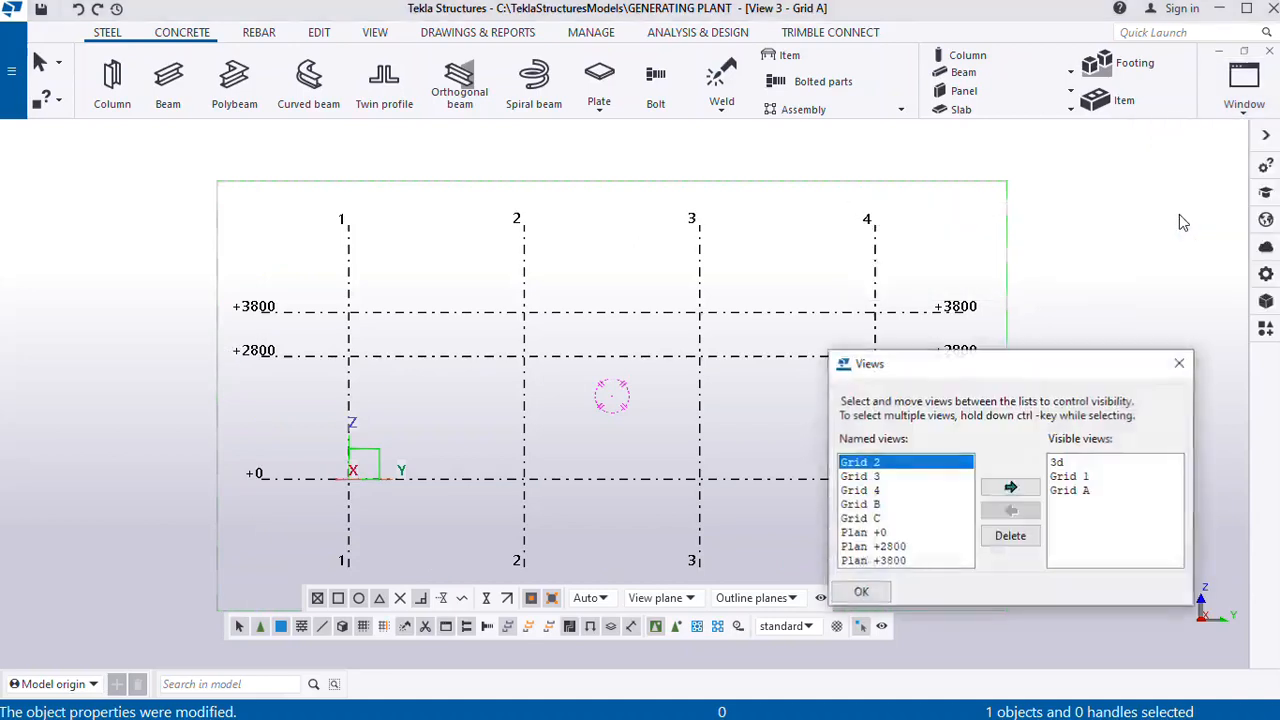
left_click(1179, 363)
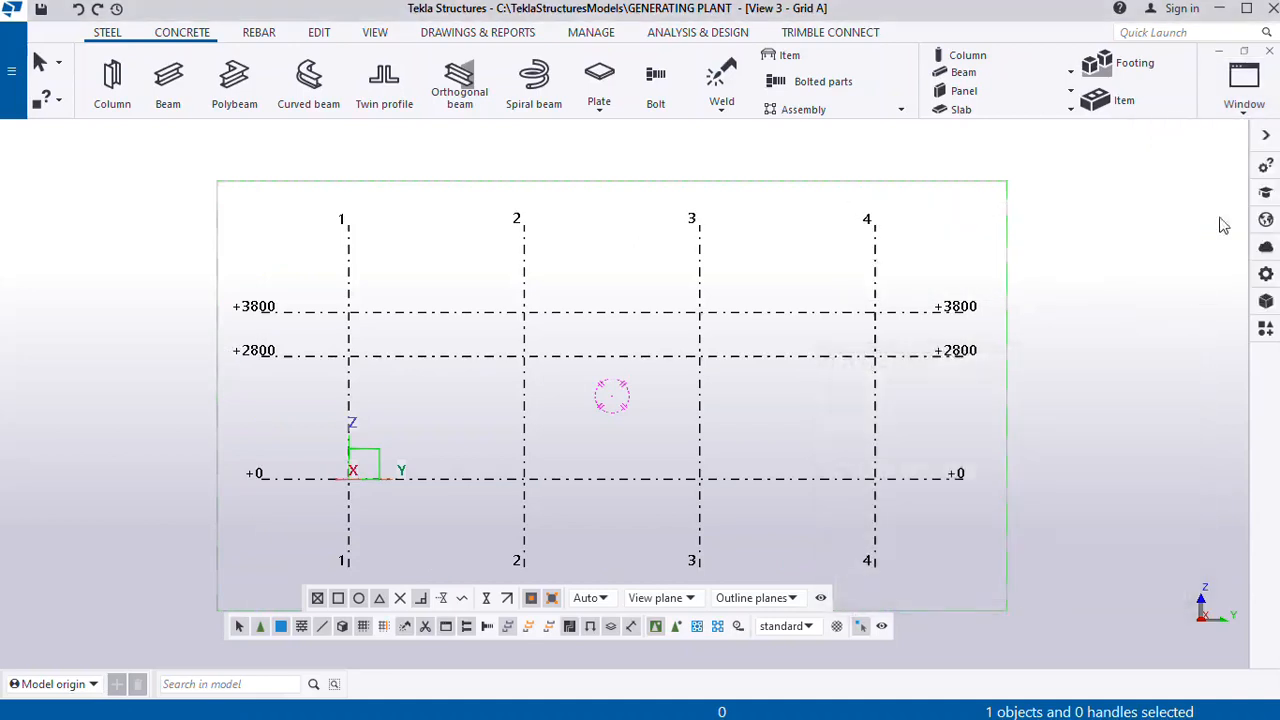
Open the list of model views and make the named view Grid B visible
left_click(1245, 112)
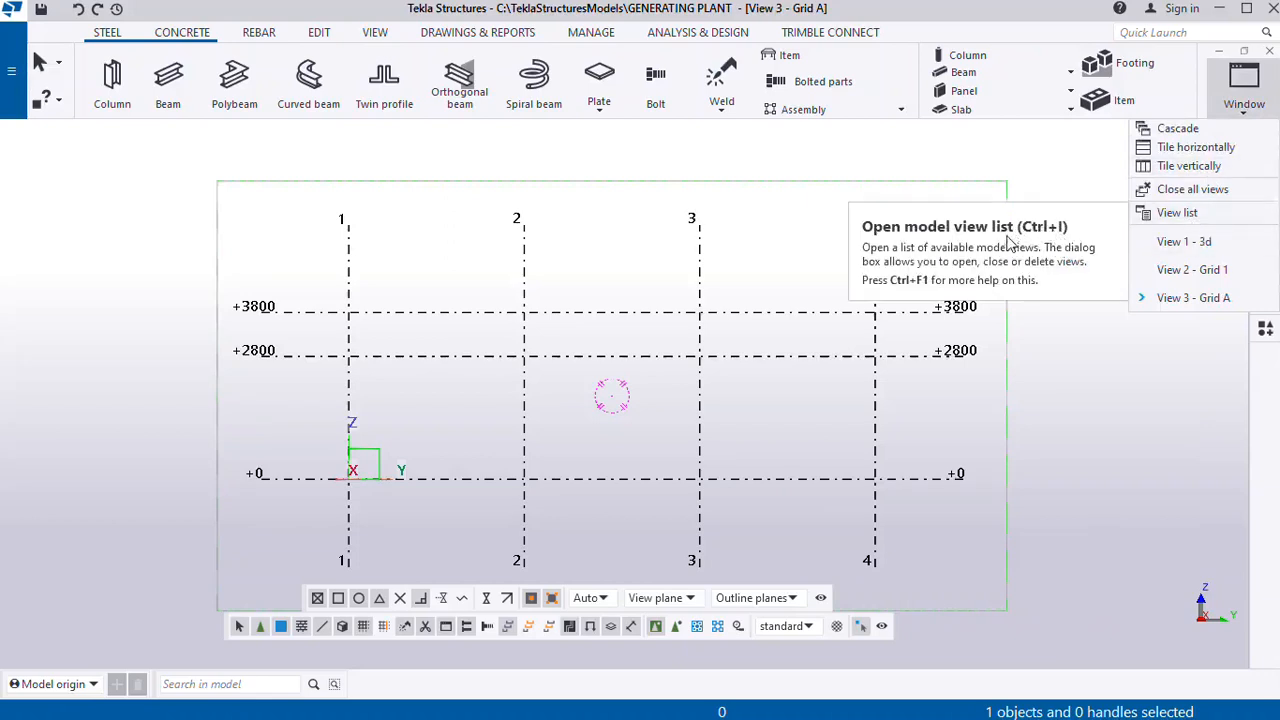
left_click(1185, 213)
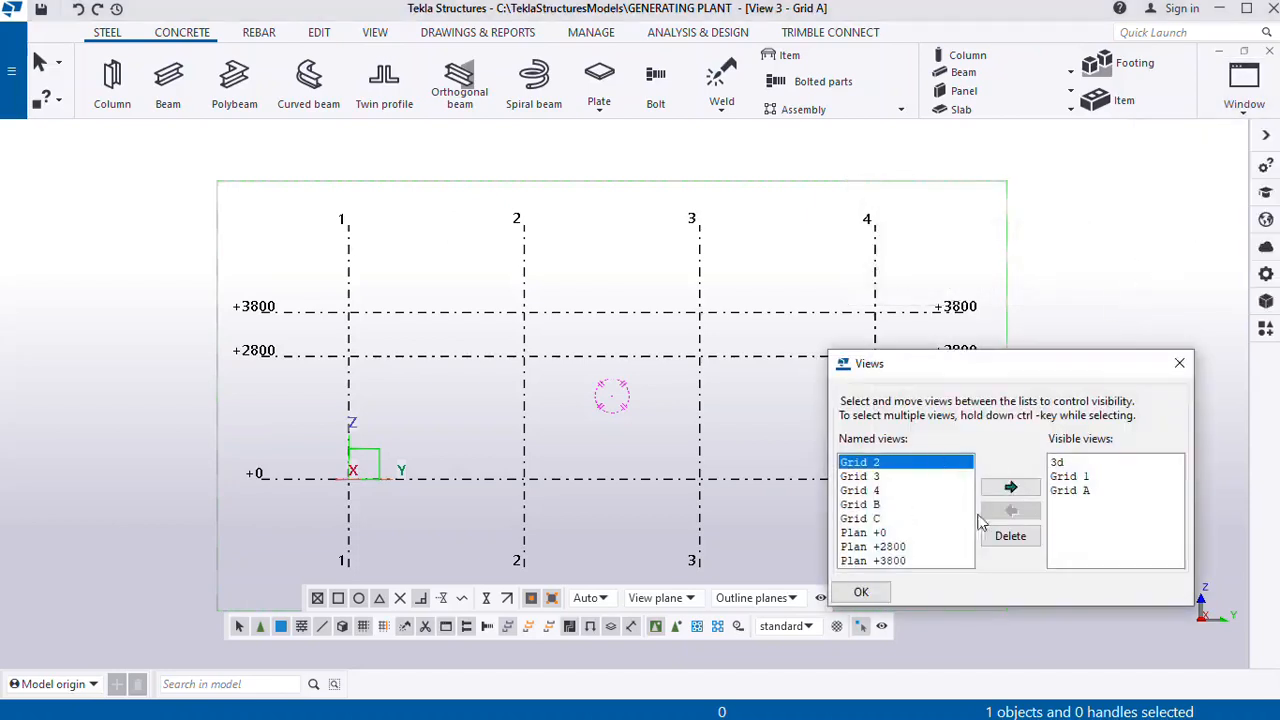
left_click(862, 504)
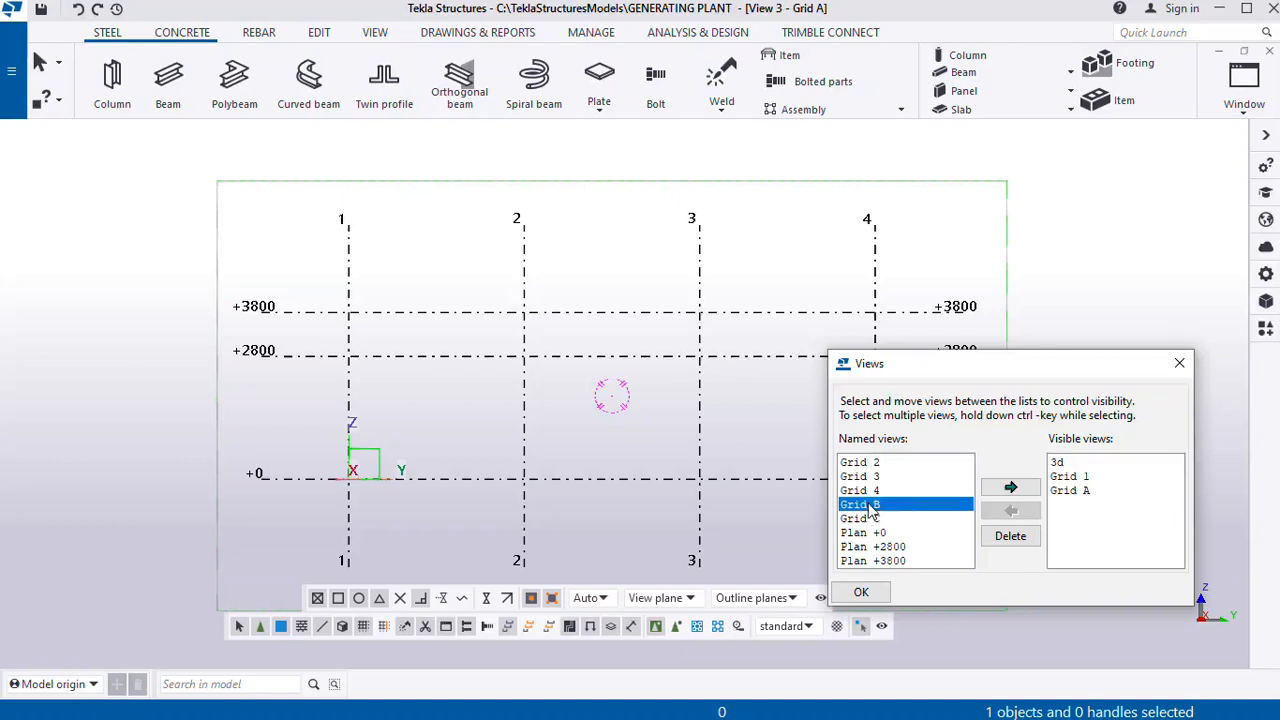
left_click(1008, 488)
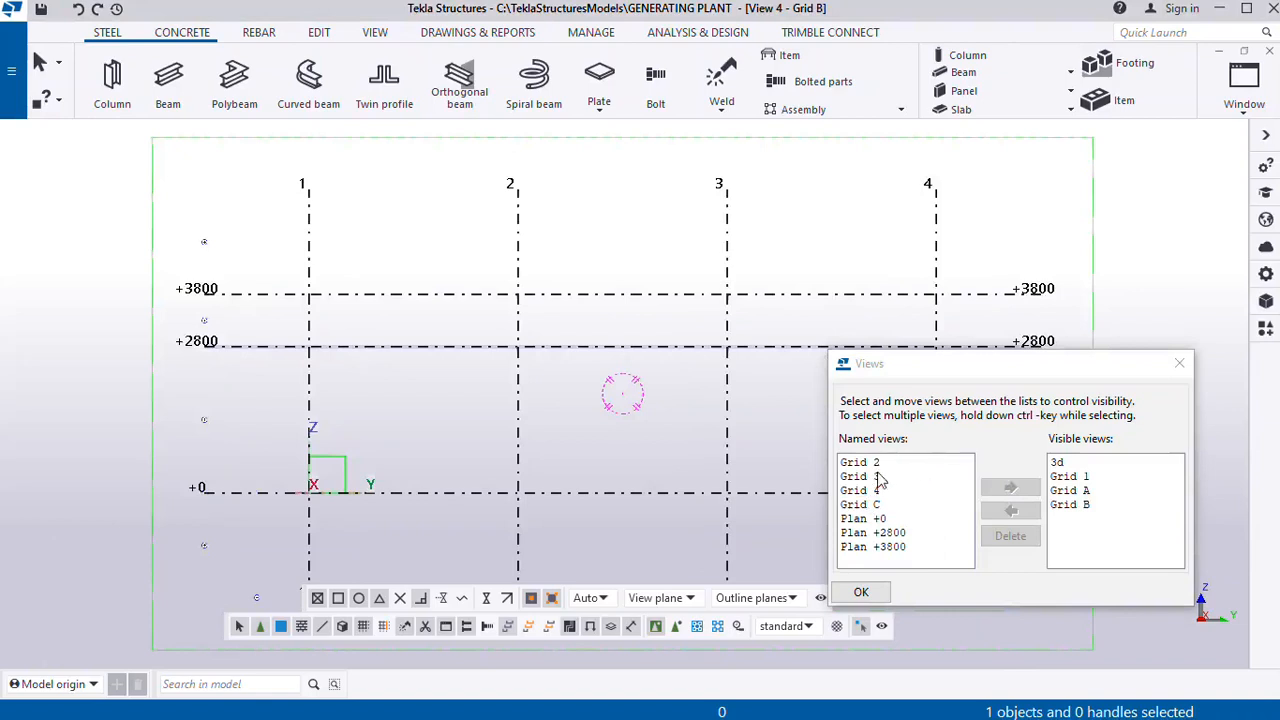
Bring the visible view Grid 1 to the front and close the view list
left_click(1066, 479)
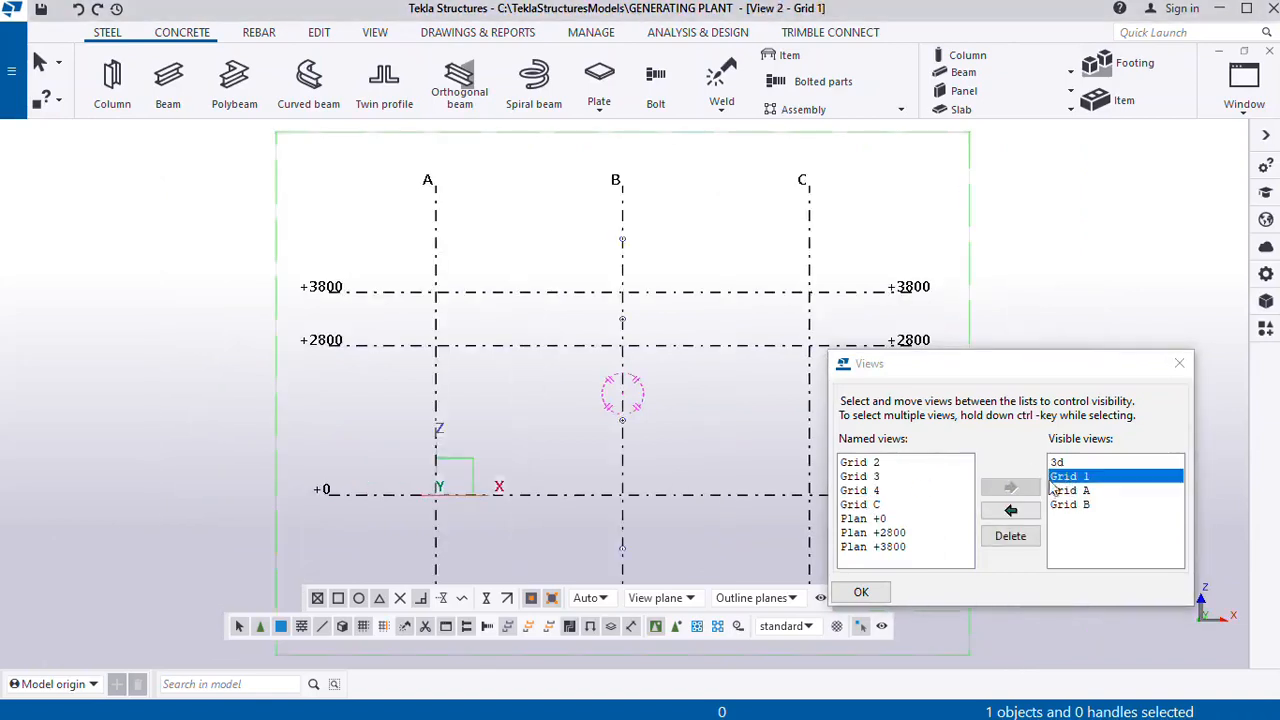
left_click(1172, 368)
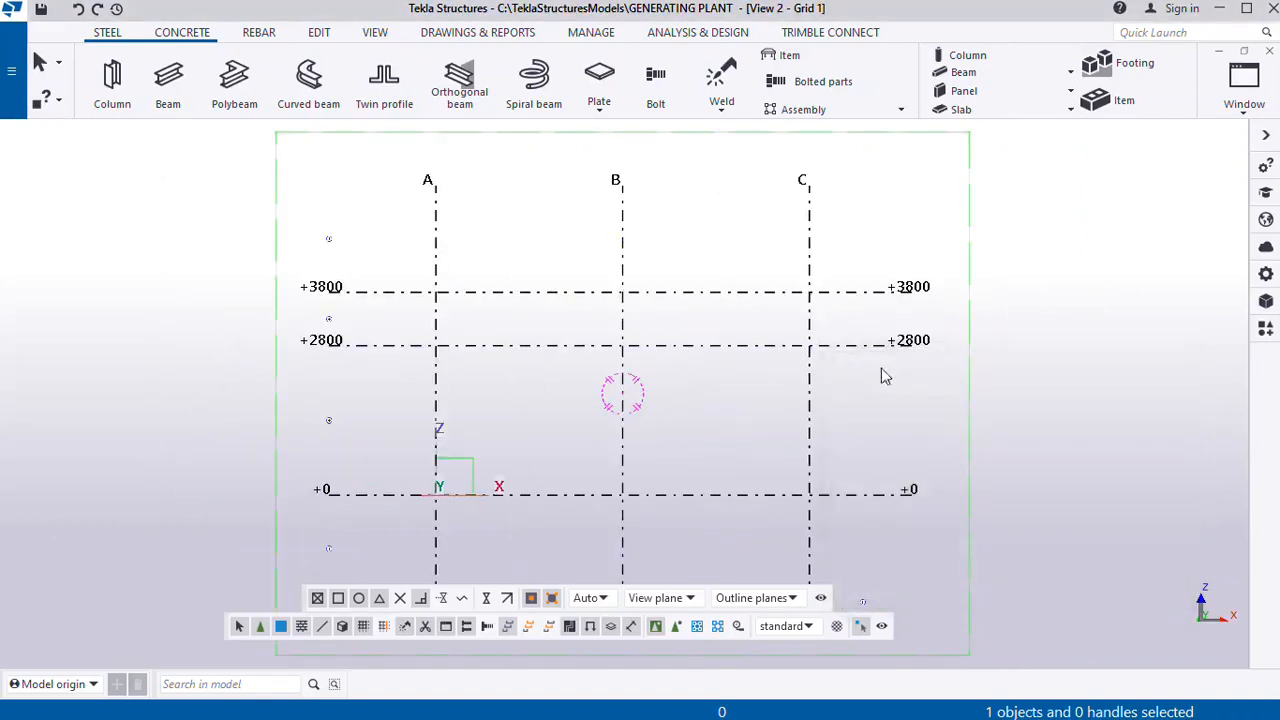
scroll(637, 292, "down", 2)
scroll(535, 443, "up", 2)
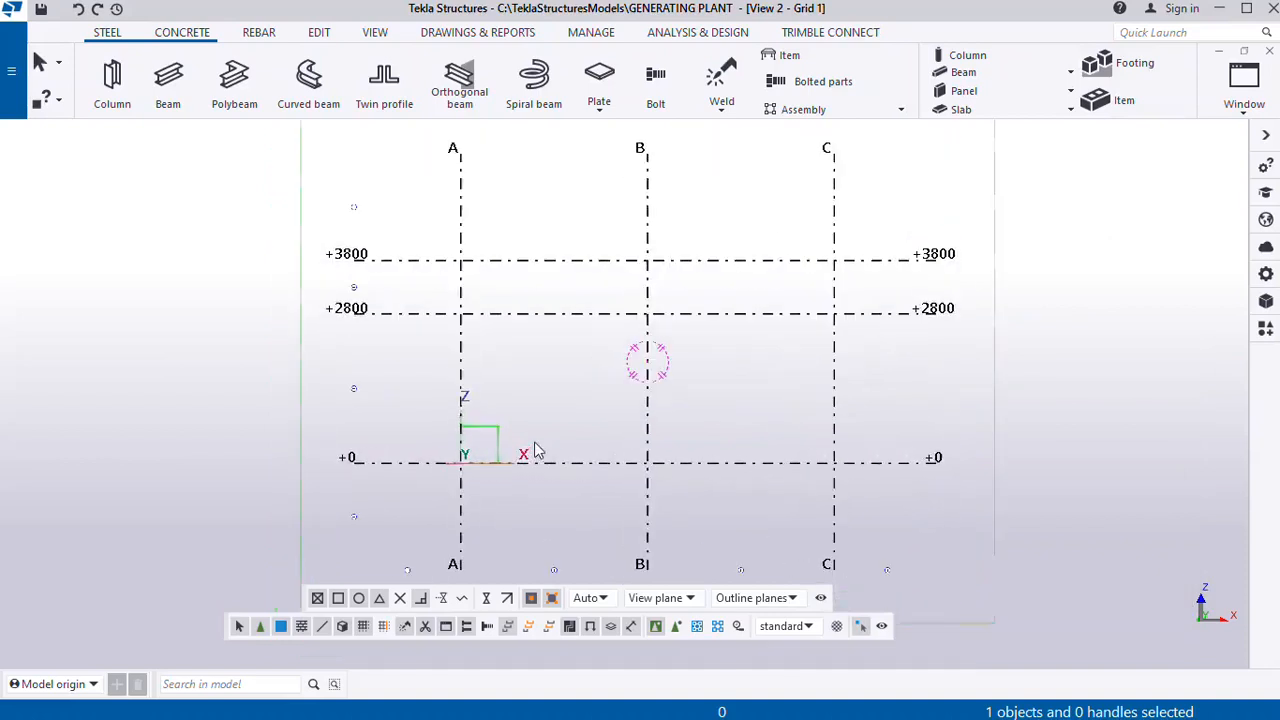
scroll(512, 358, "down", 1)
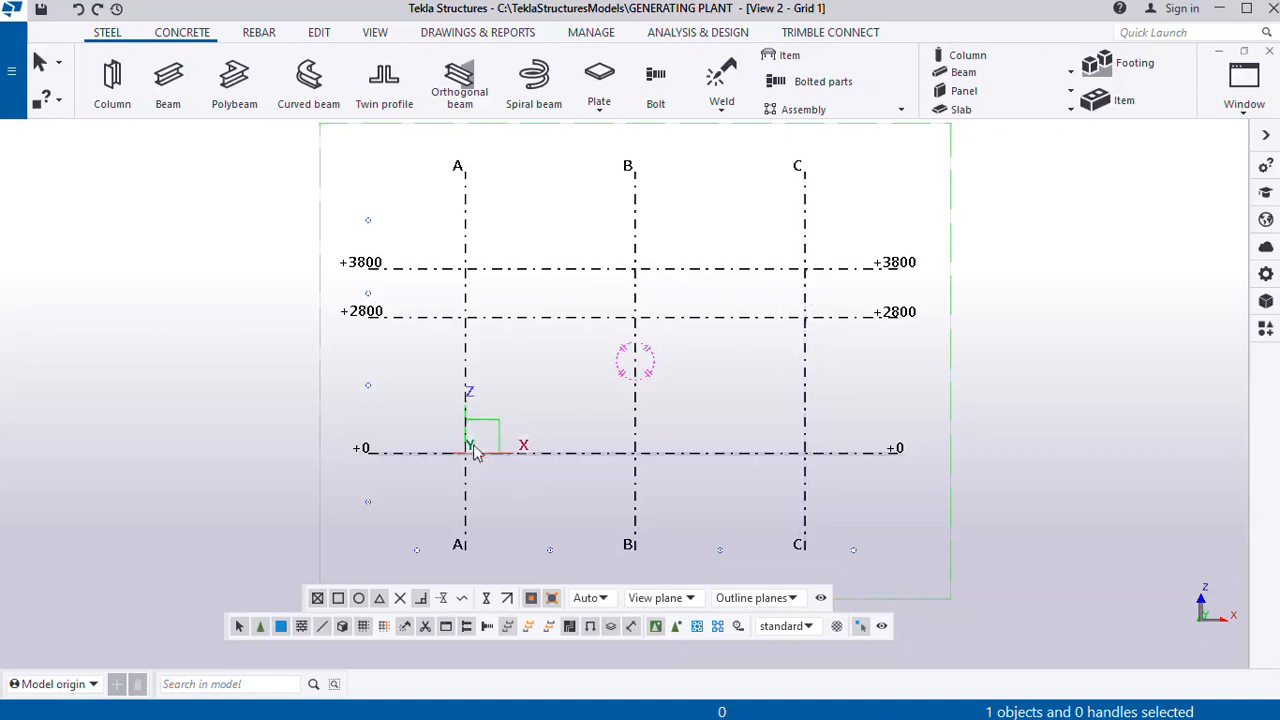
Place a concrete column at the intersection of grid line A and level +0 in the Grid 1 view, expanding the work area to include it
left_click(184, 33)
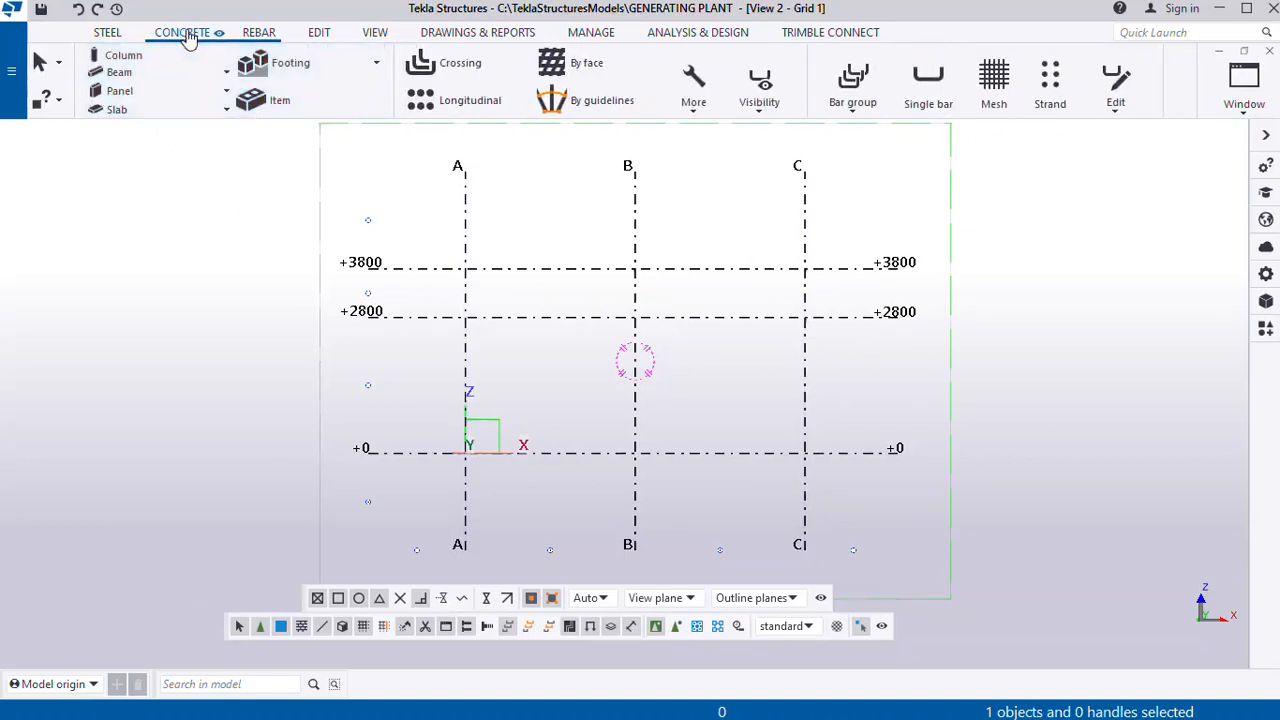
left_click(125, 60)
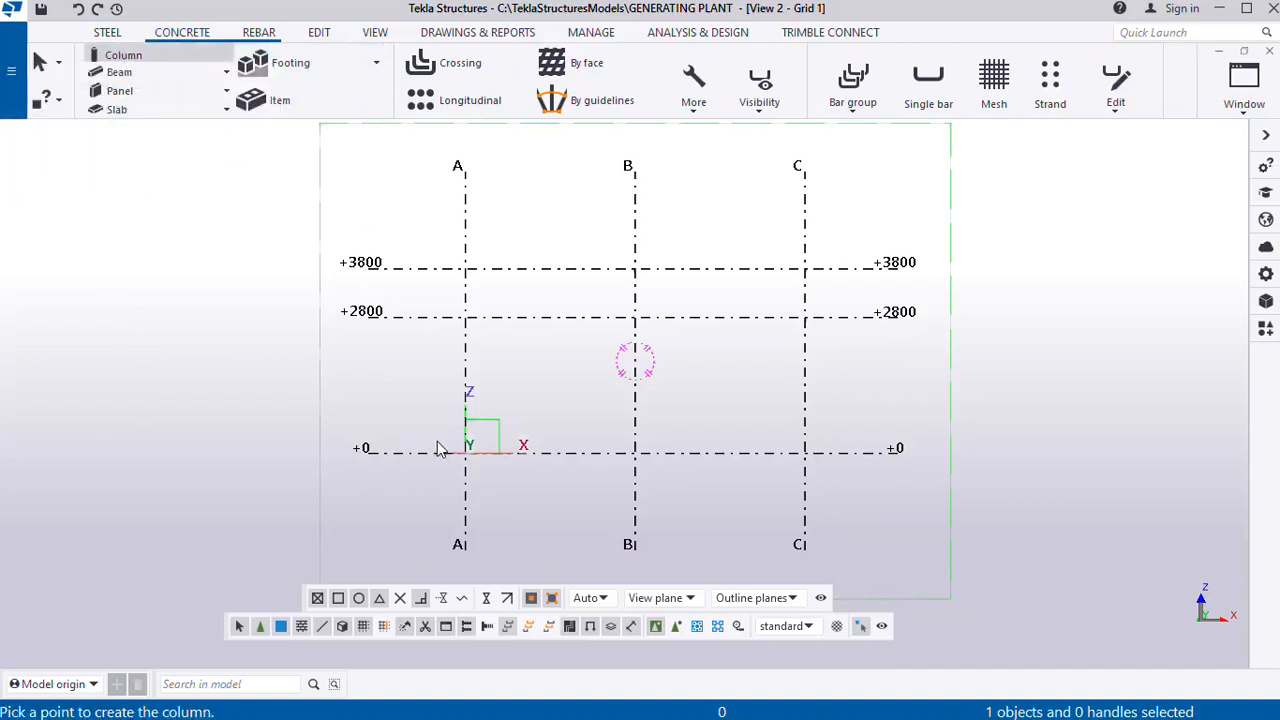
scroll(465, 452, "up", 1)
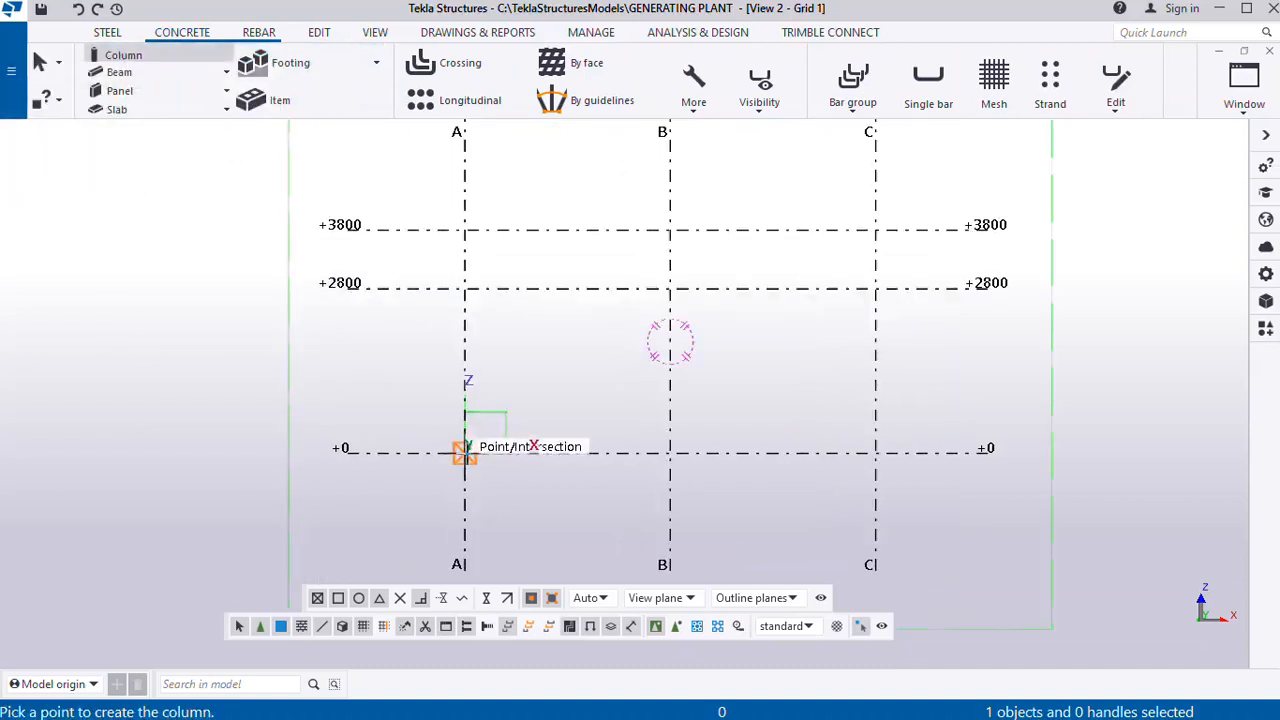
left_click(465, 452)
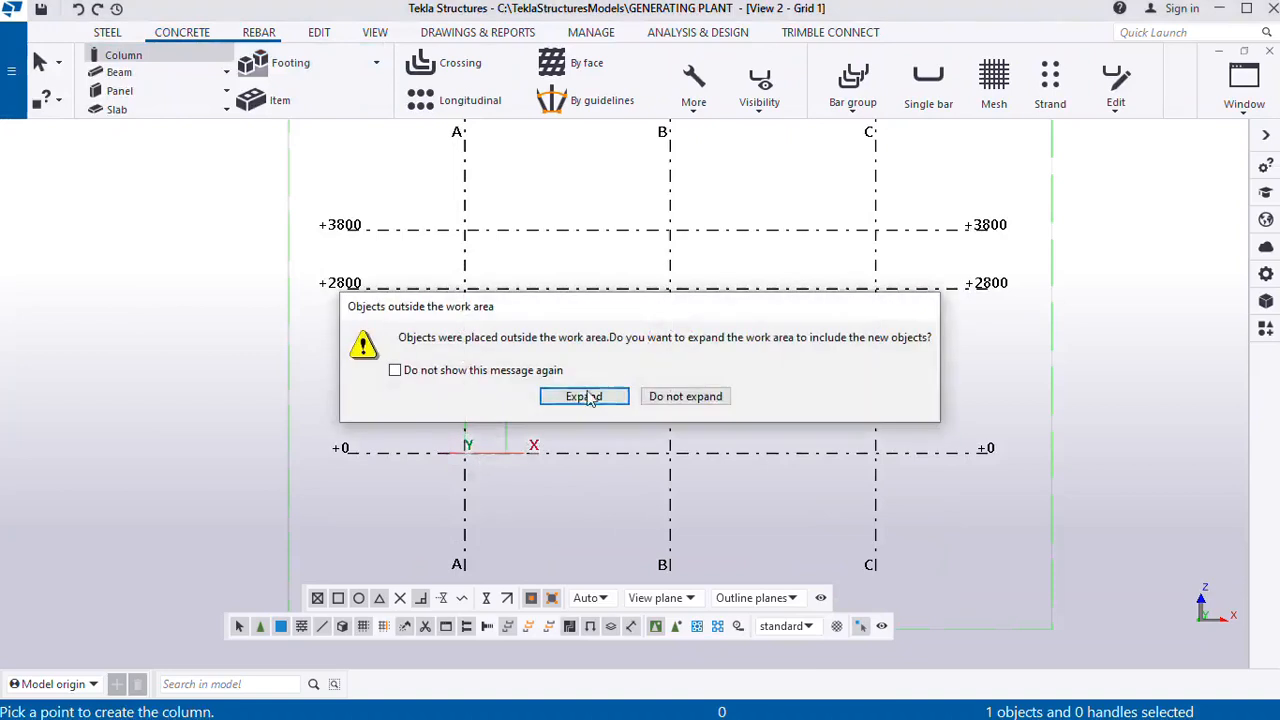
left_click(586, 394)
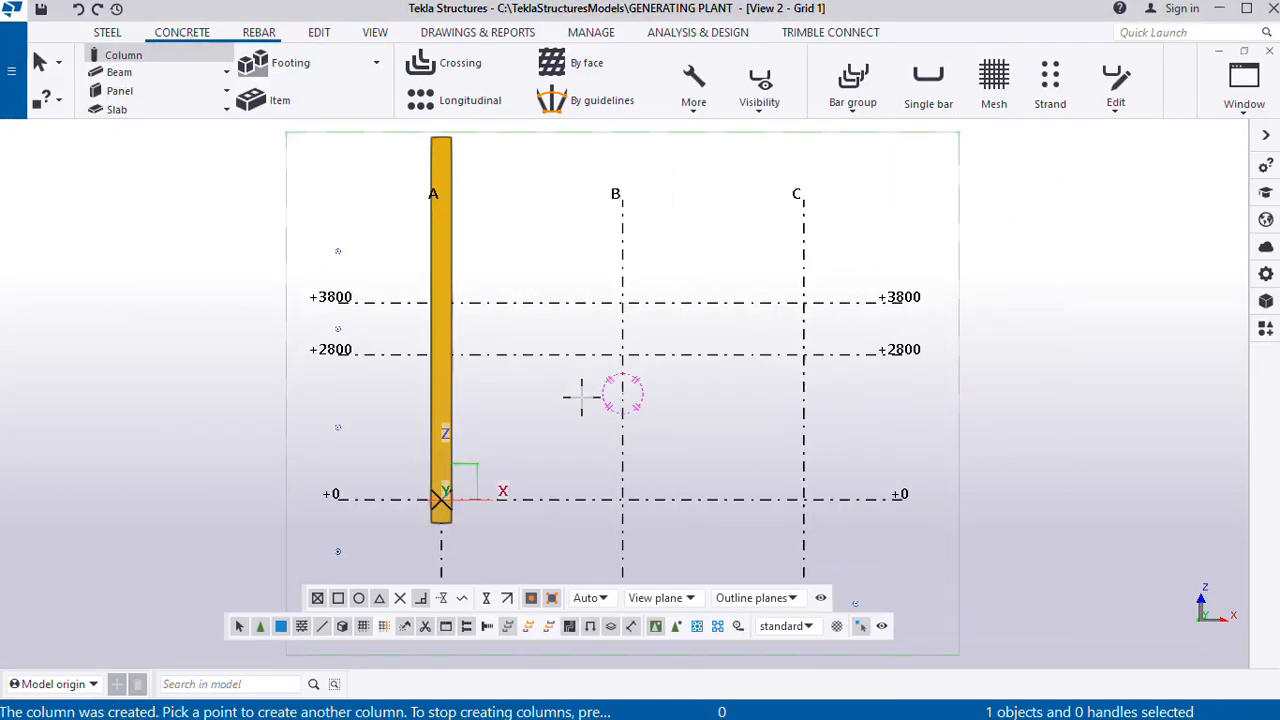
left_click(40, 64)
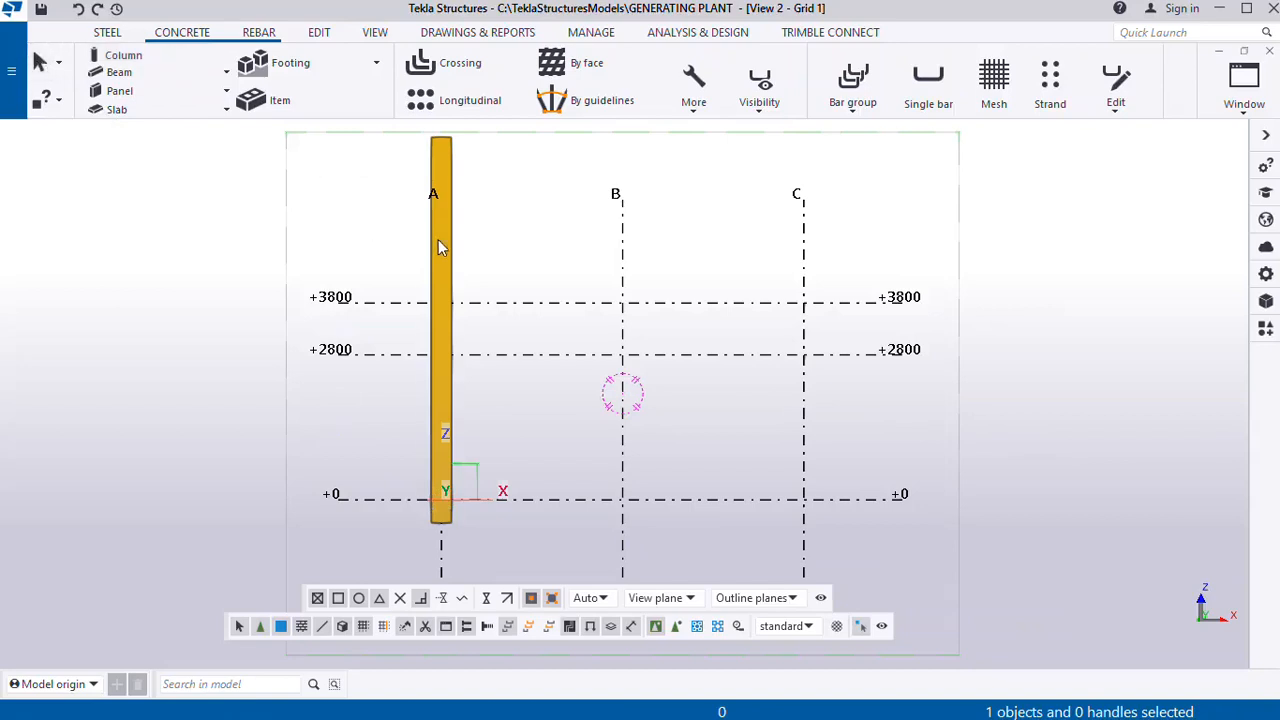
Try to open the concrete column's properties from the Grid 1 view
double_click(438, 239)
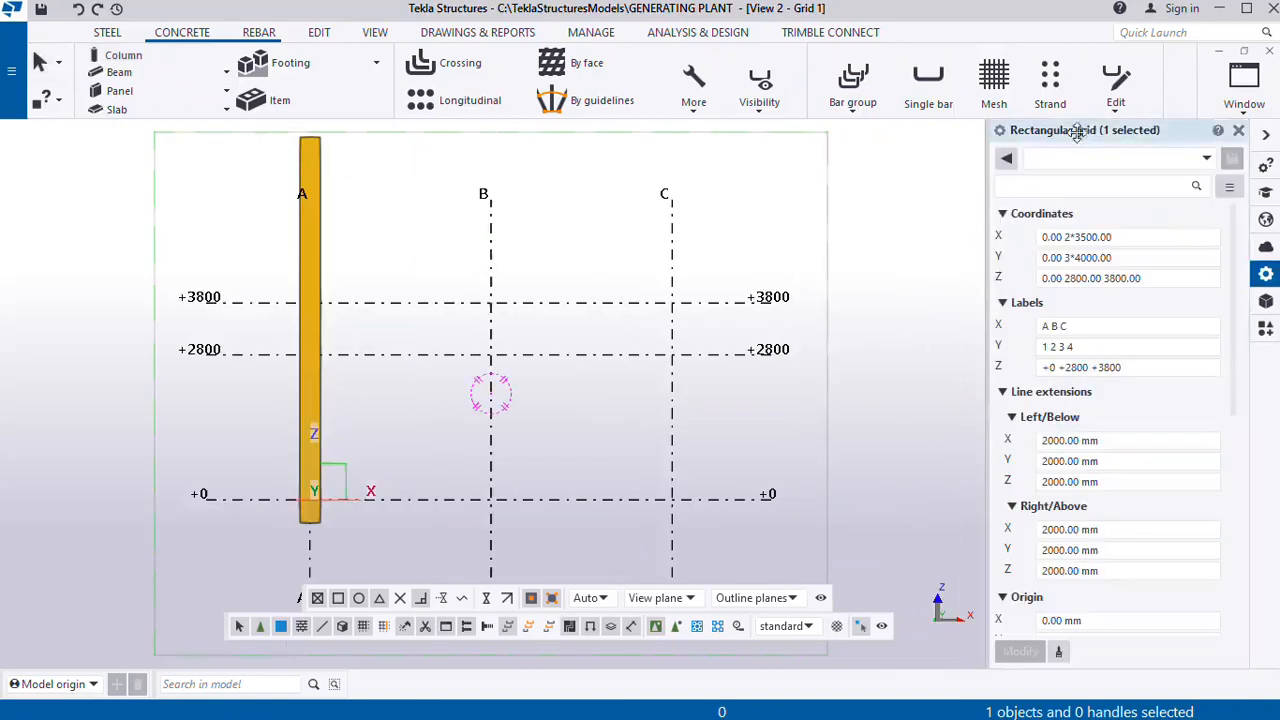
left_click(1238, 130)
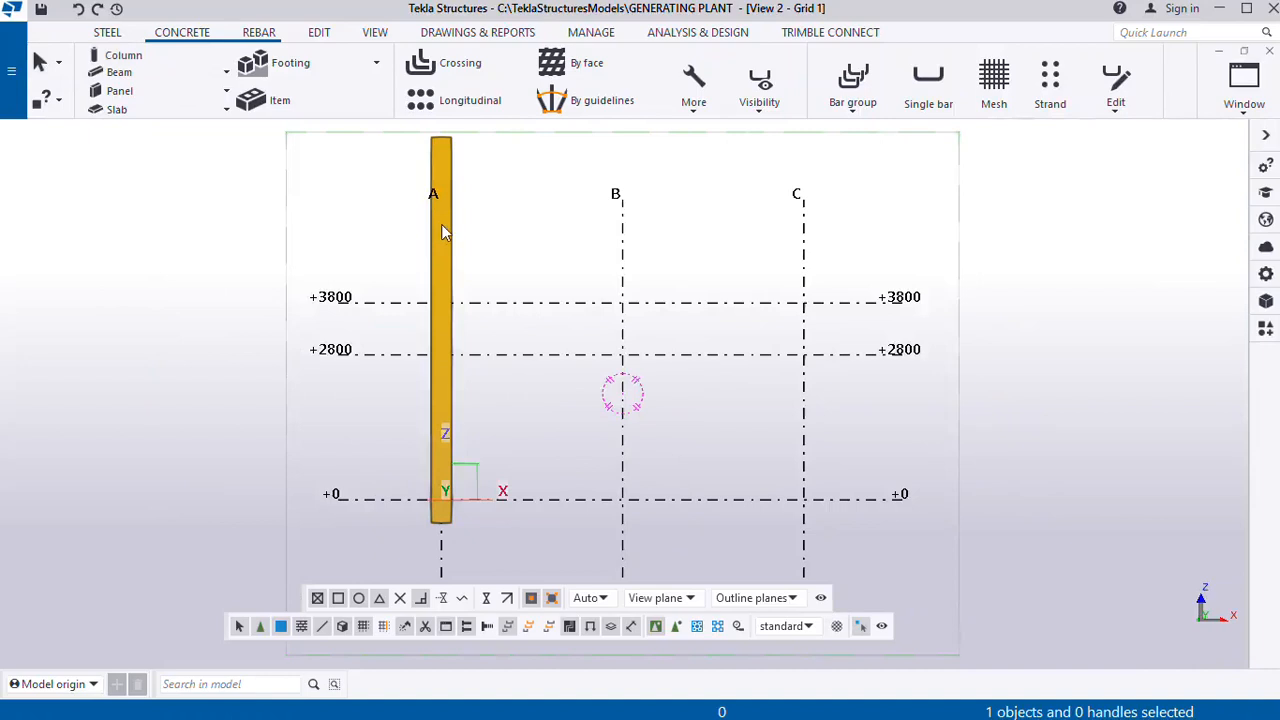
double_click(441, 226)
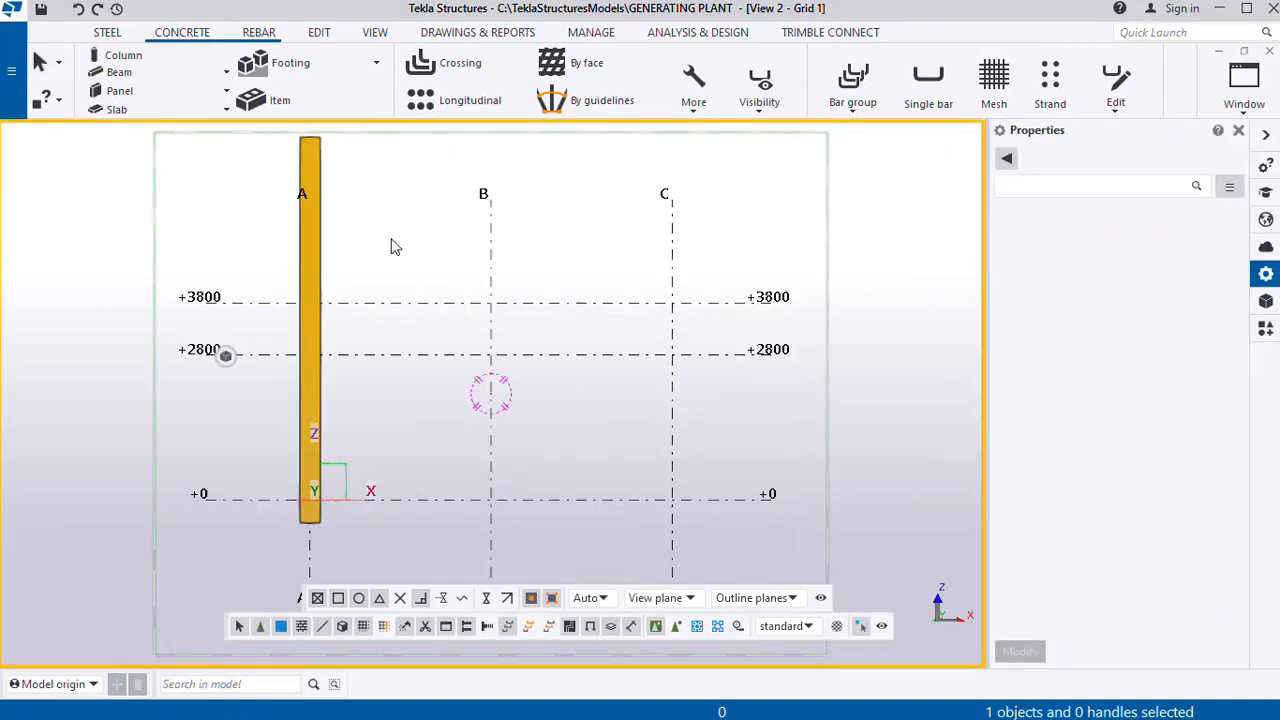
left_click(1238, 130)
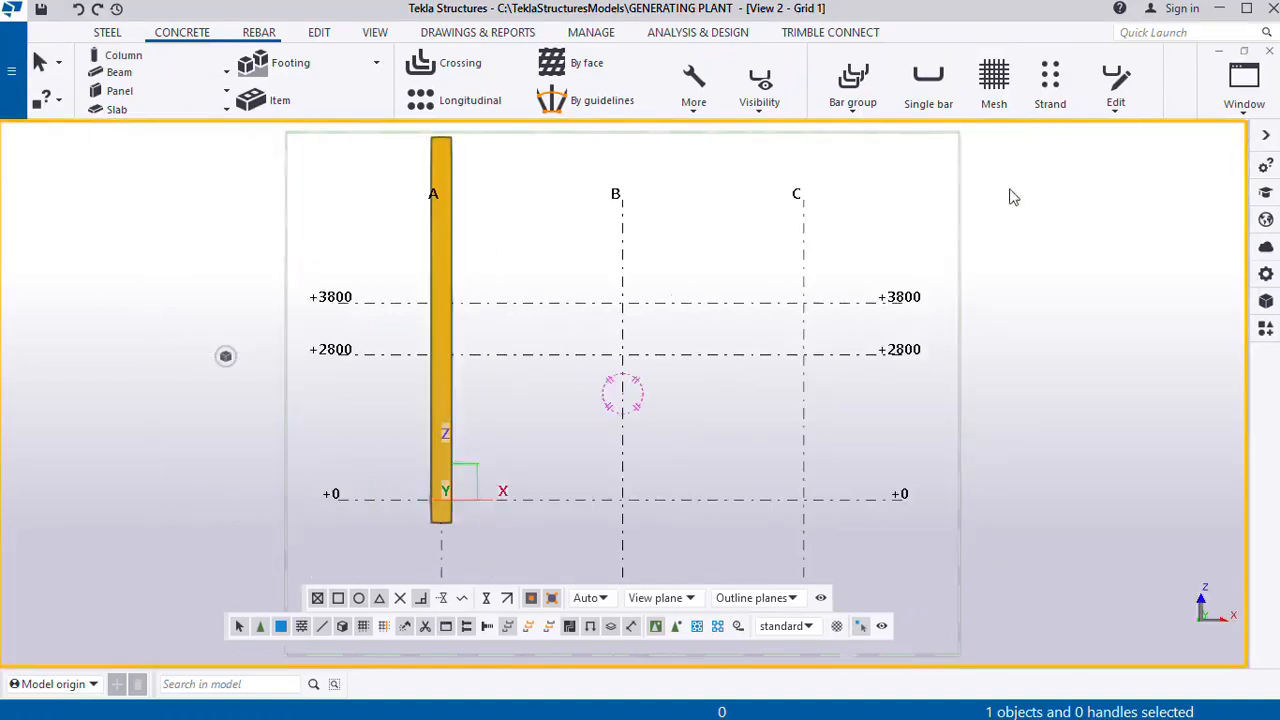
double_click(441, 276)
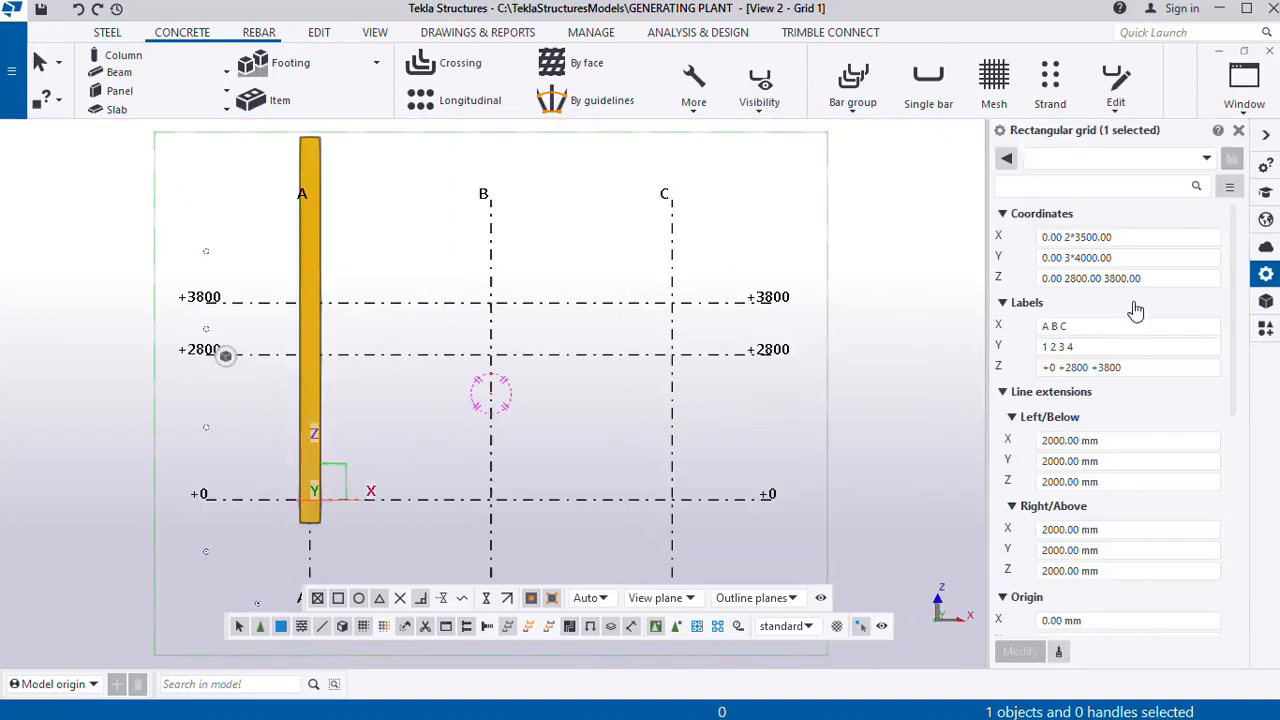
left_click(1238, 131)
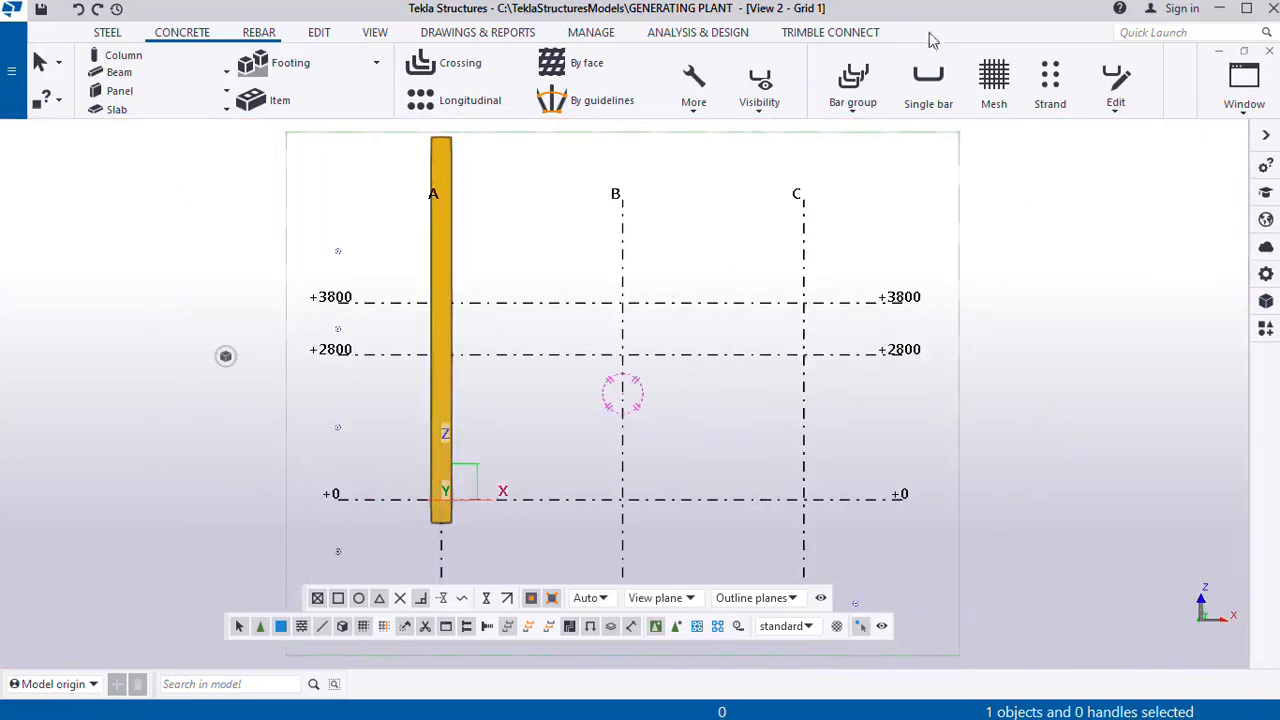
Switch to the 3d view to work on the concrete column at grid A-1
left_click(1244, 88)
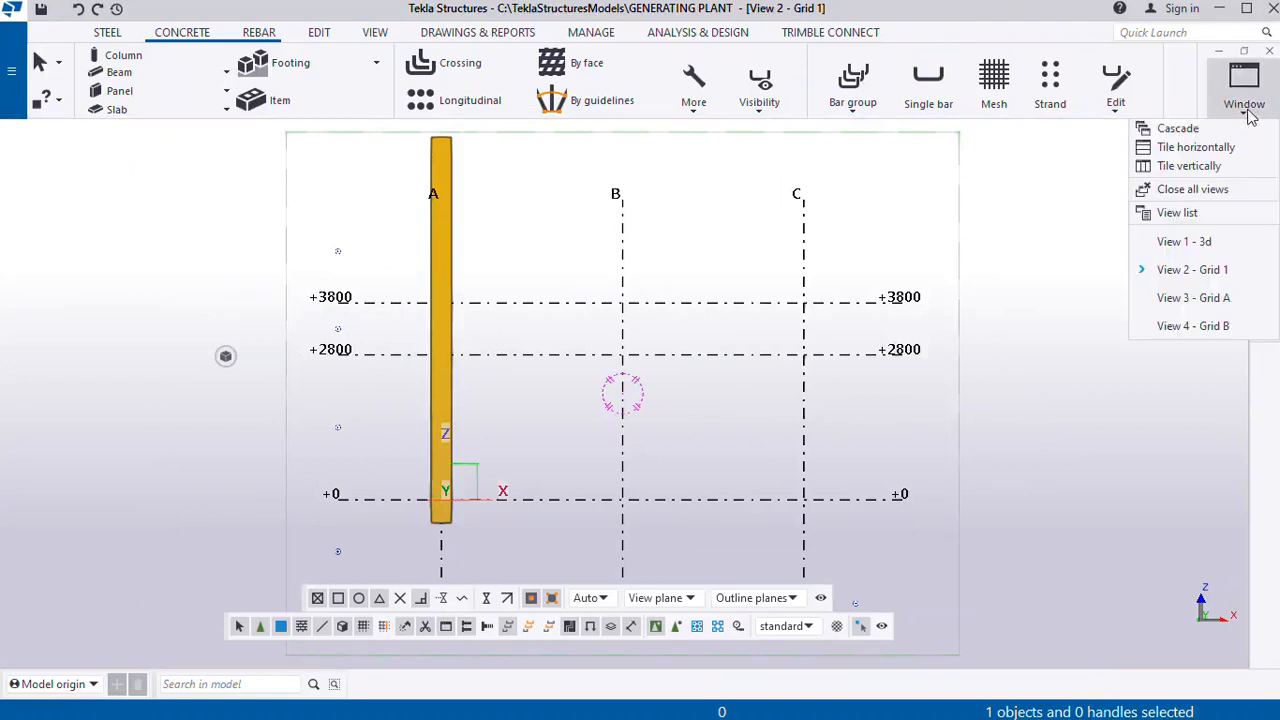
left_click(1188, 242)
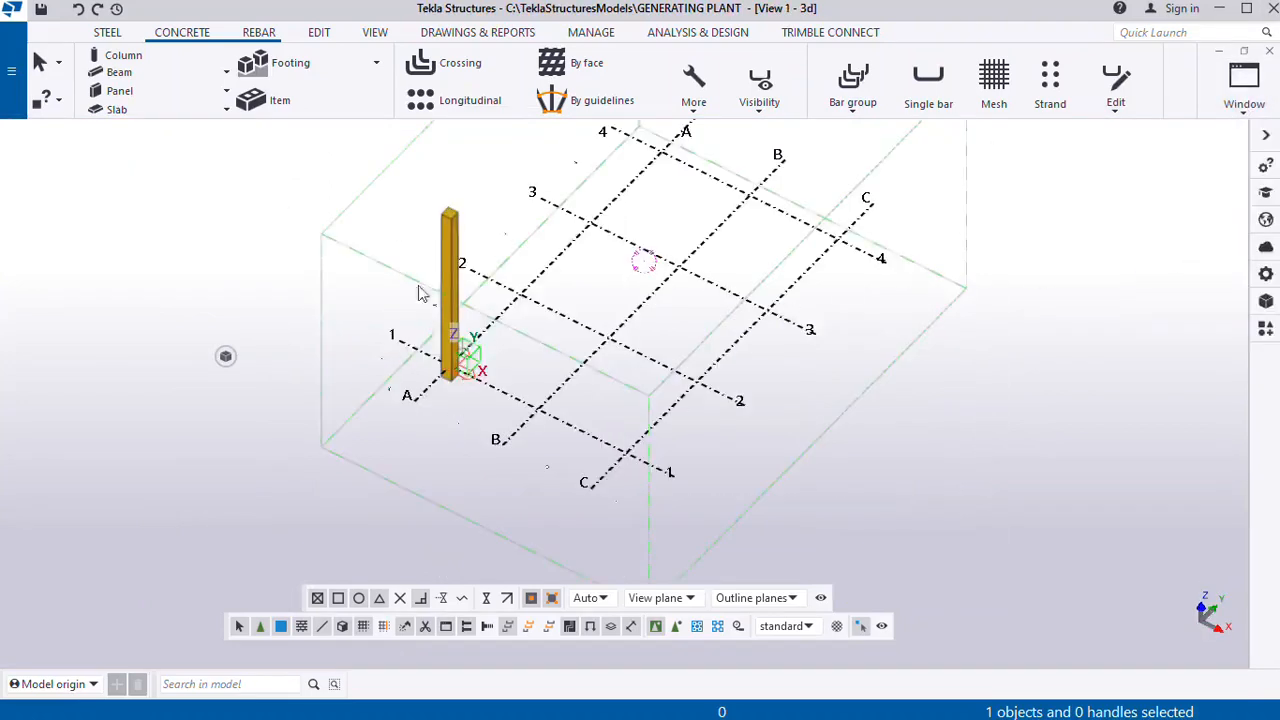
scroll(445, 258, "up", 2)
Open the properties of the concrete column at grid A-1 and set its profile to 225*225
double_click(454, 249)
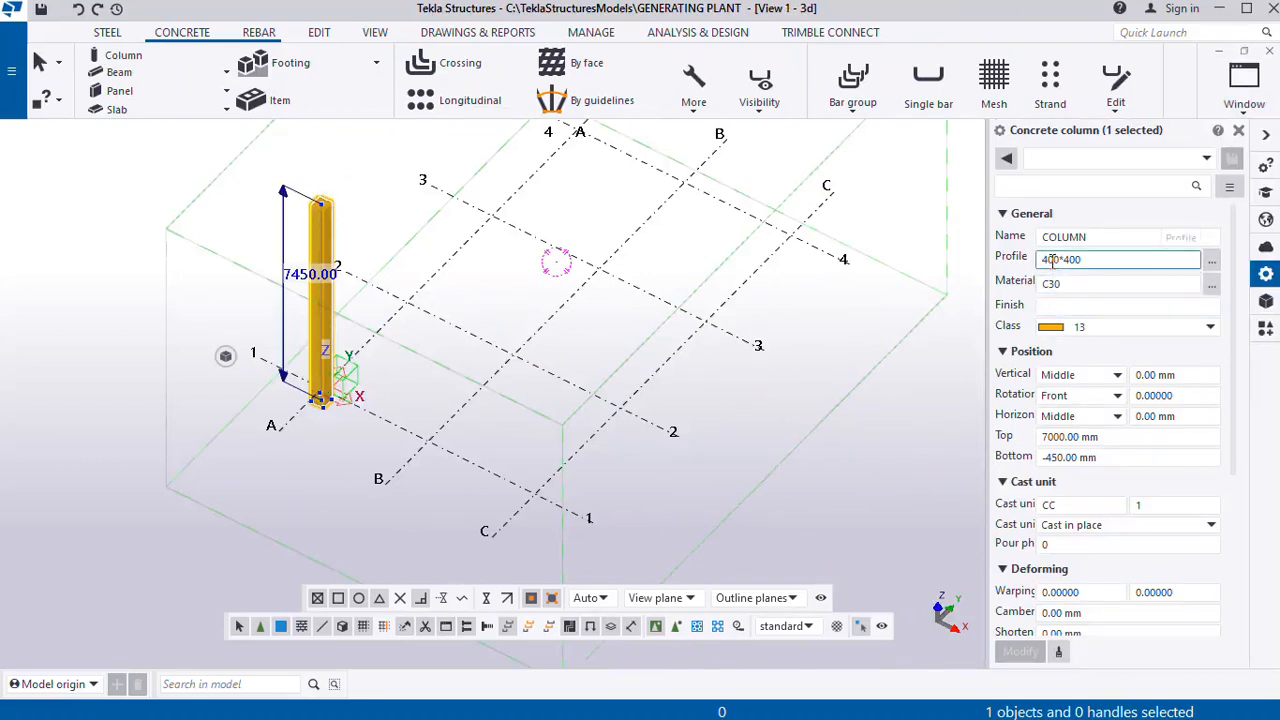
left_click_drag(1057, 259, 1038, 268)
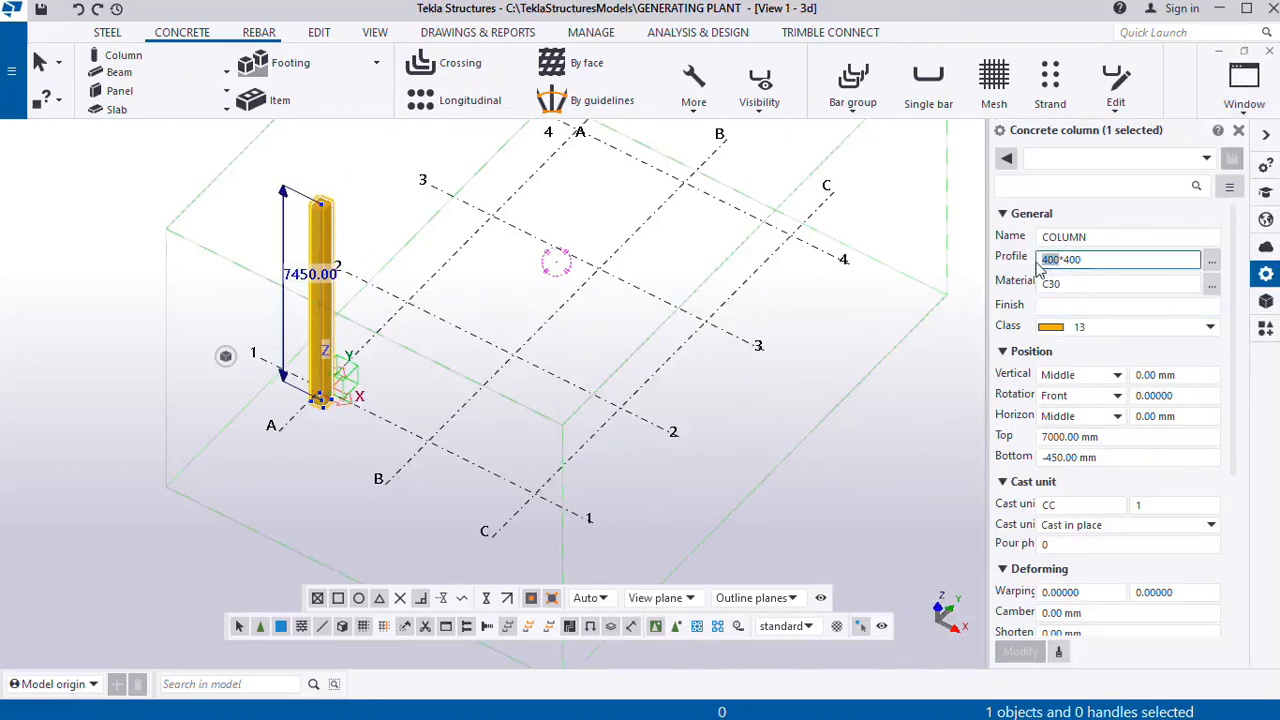
type("225")
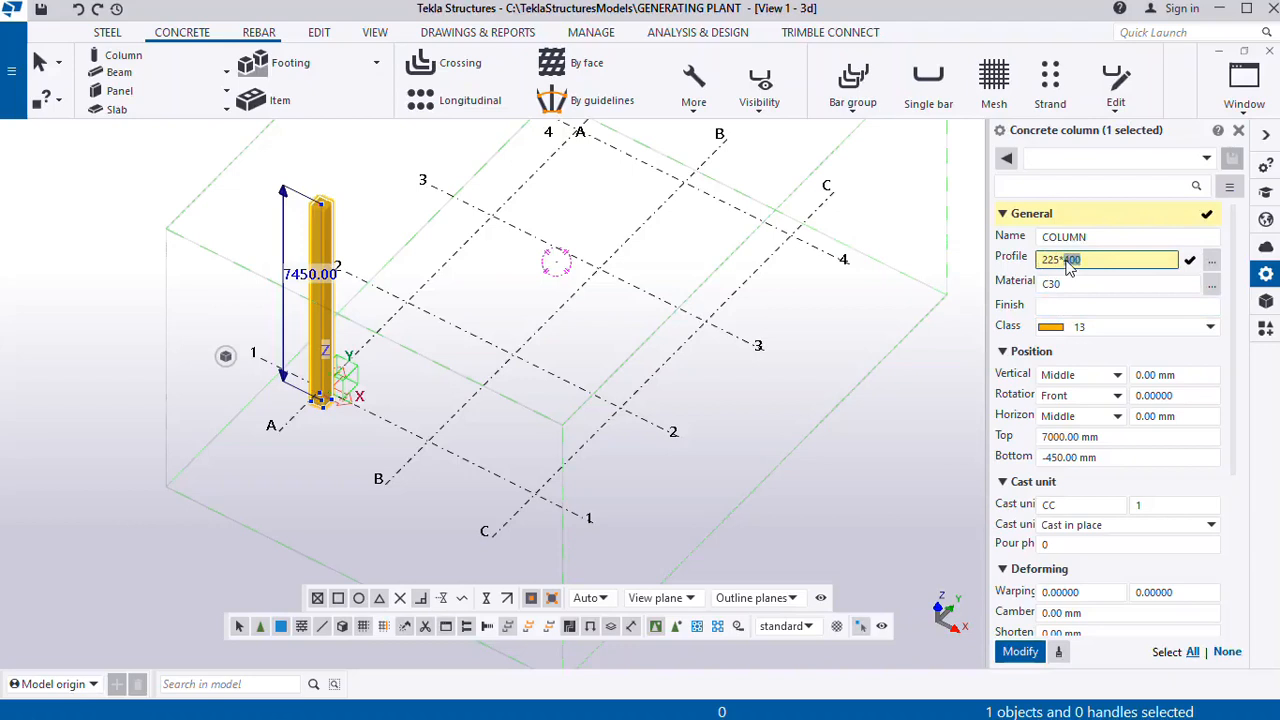
type("2")
Choose concrete grade C25 as the column's material and confirm the selection
left_click(1211, 285)
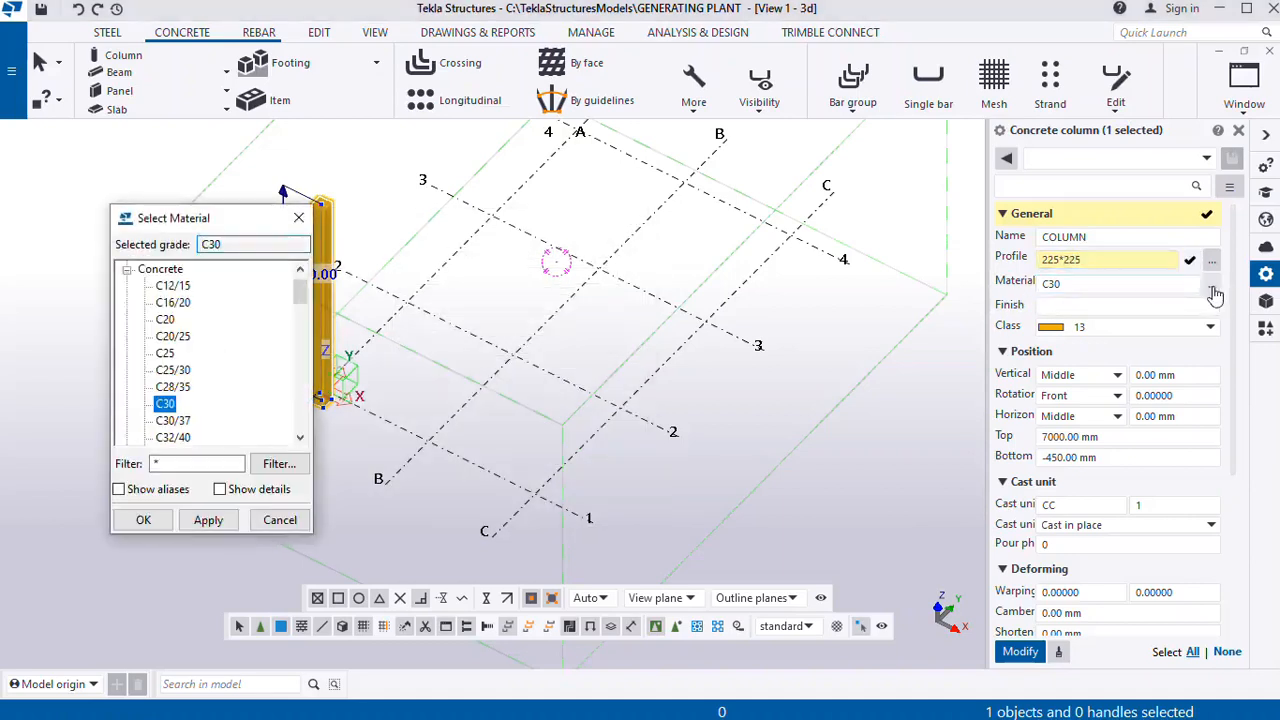
left_click(166, 354)
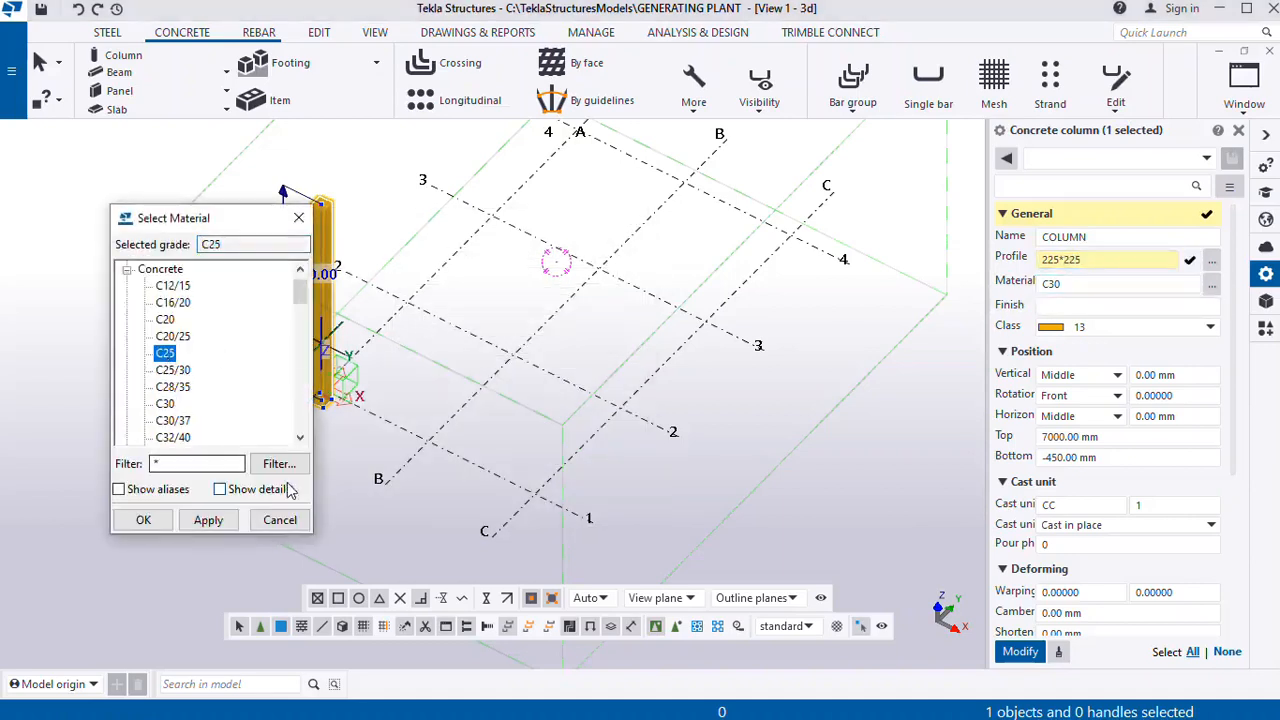
left_click(208, 522)
left_click(143, 520)
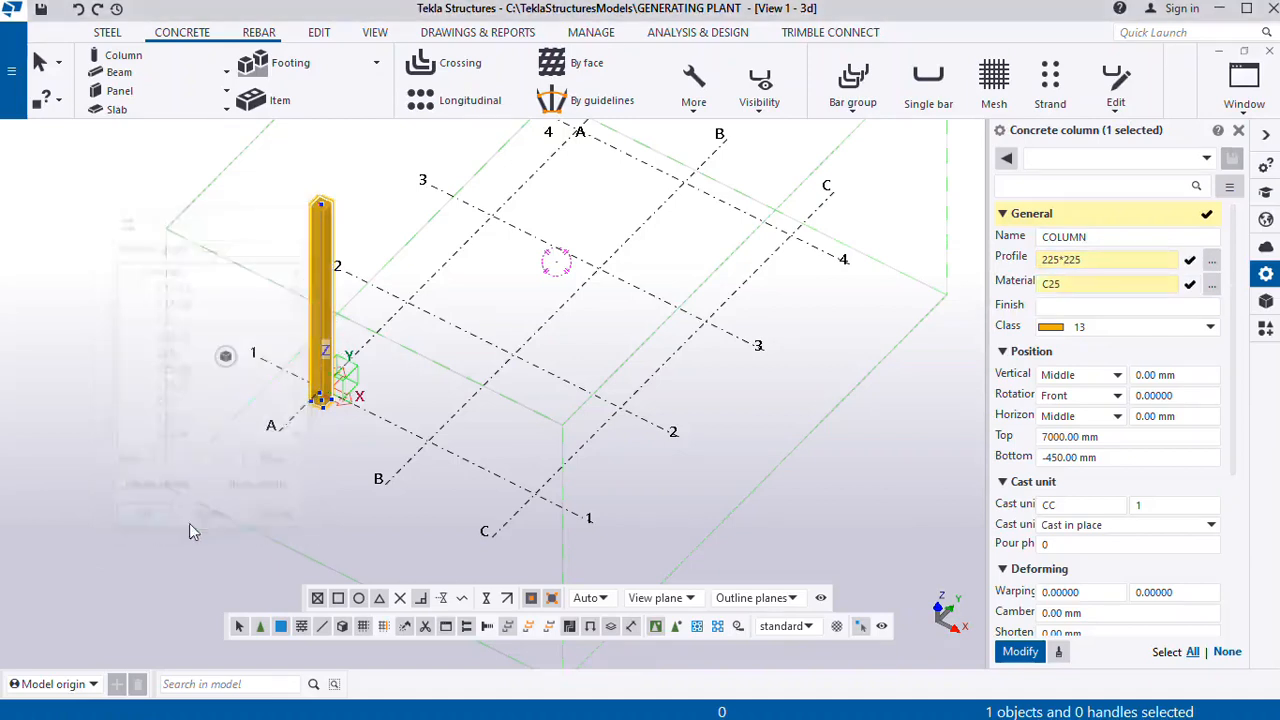
Set the class of the concrete column at grid A-1 to 3 and apply the modified properties
left_click(1100, 306)
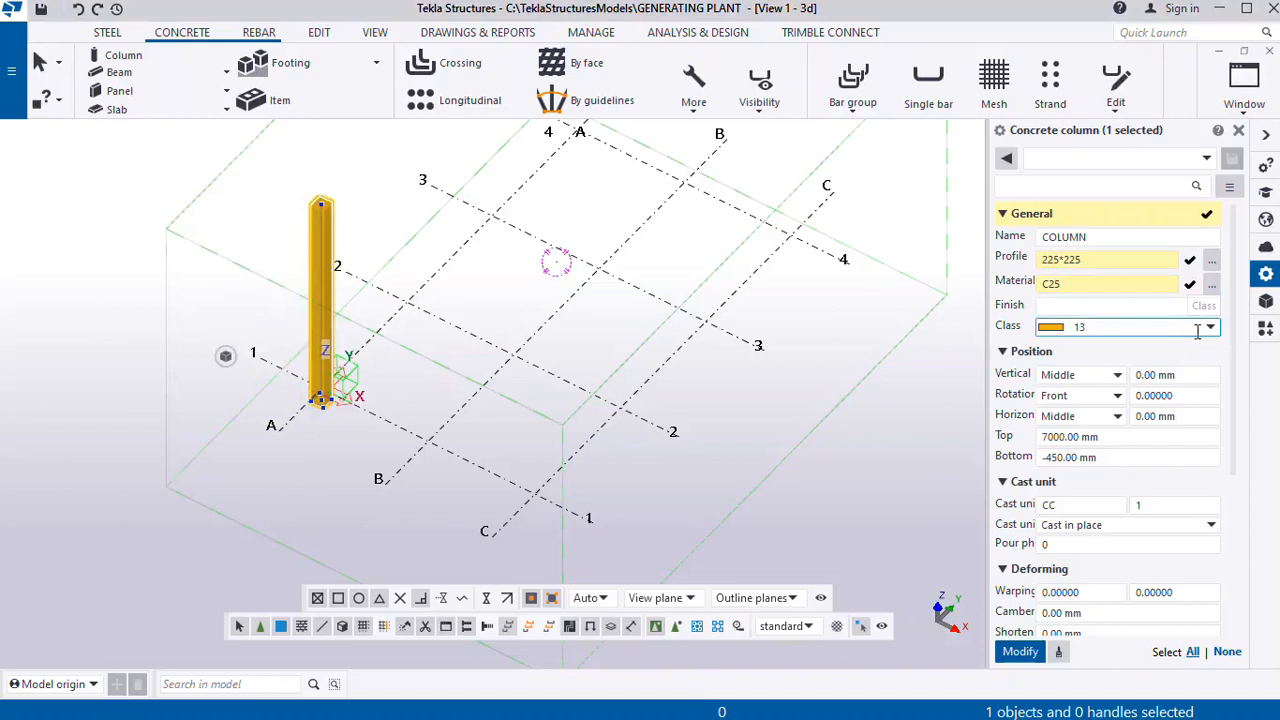
left_click(1209, 330)
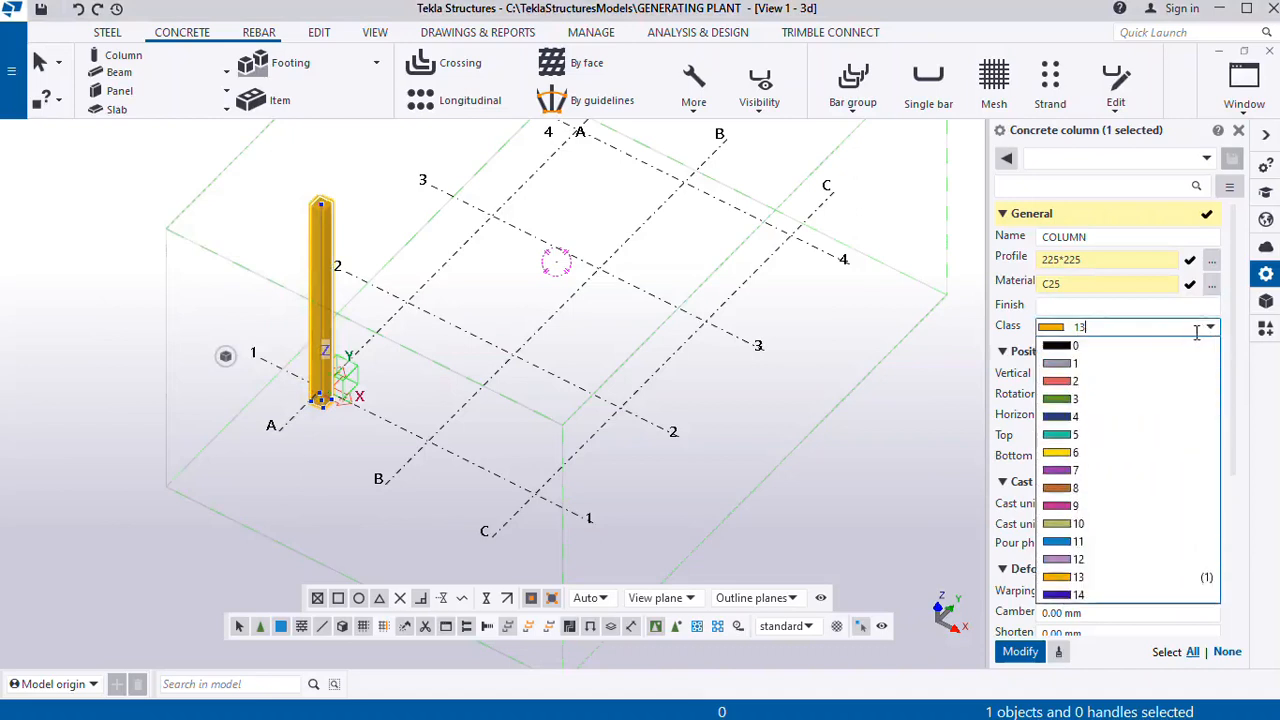
left_click(1068, 403)
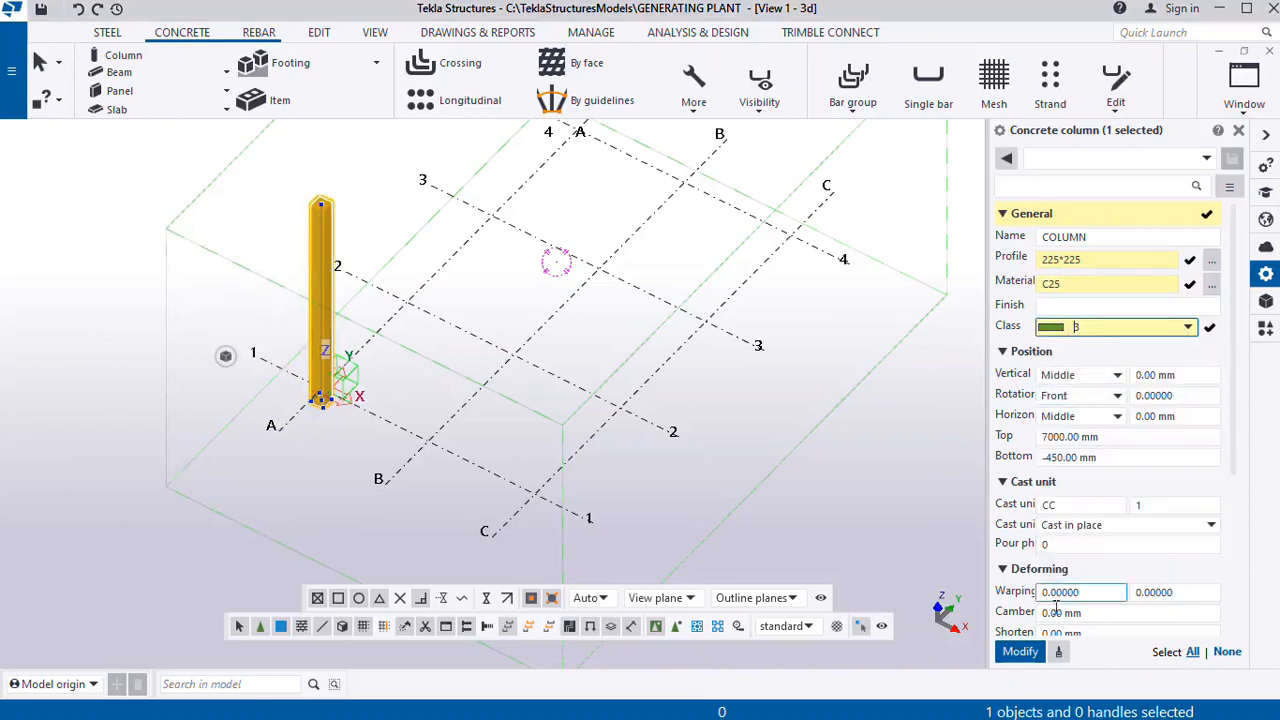
left_click(1022, 652)
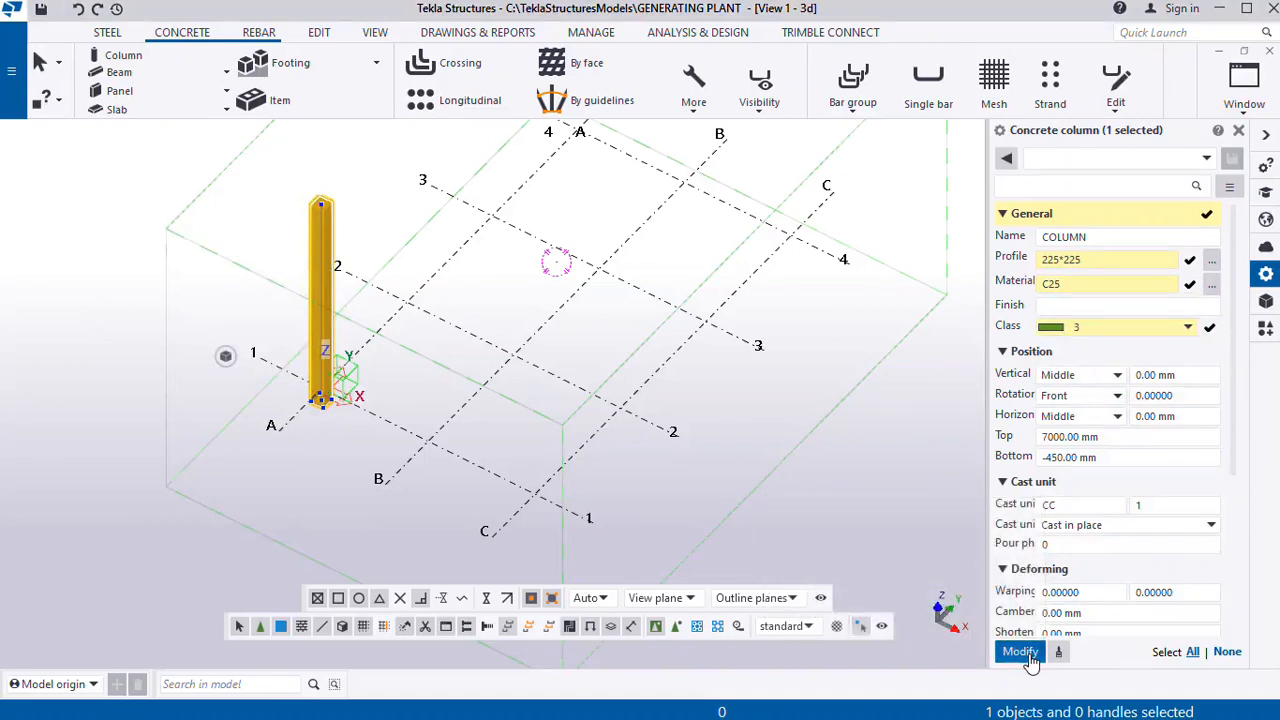
Set the column's bottom level to 0 and top level to 2800 mm, apply the changes and close its properties
left_click(1100, 458)
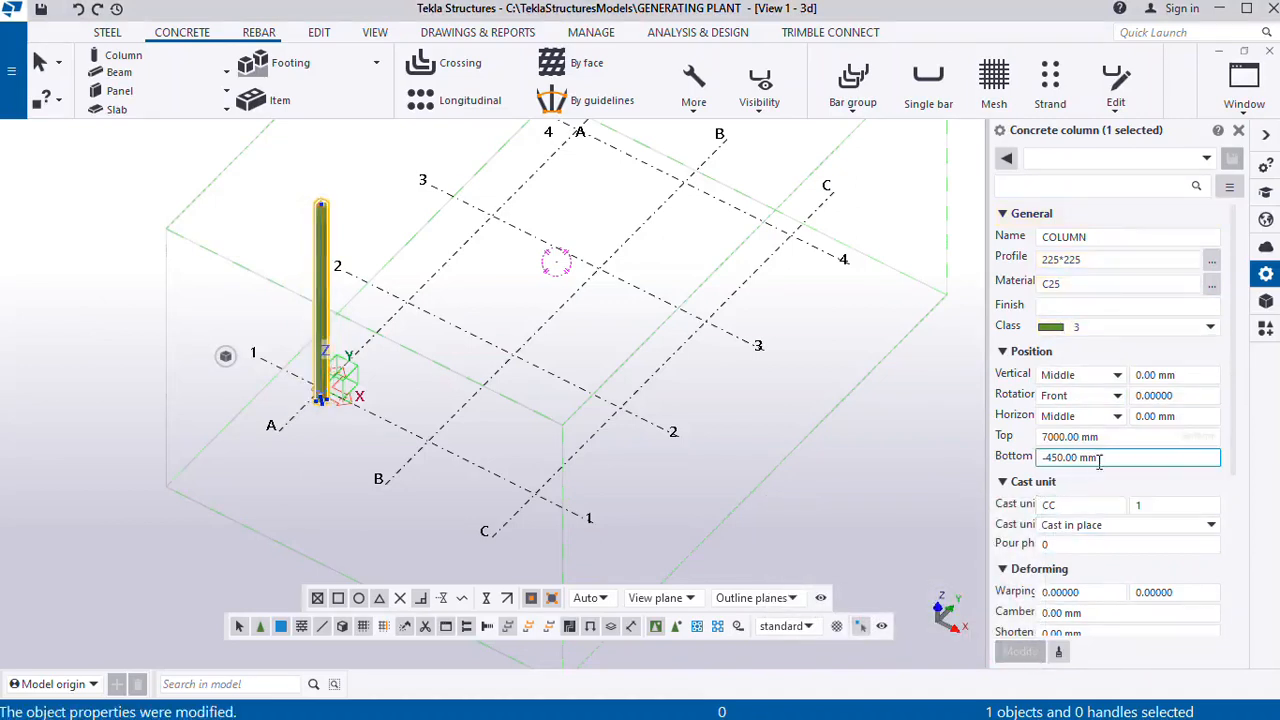
left_click_drag(1108, 460, 1015, 481)
type("0")
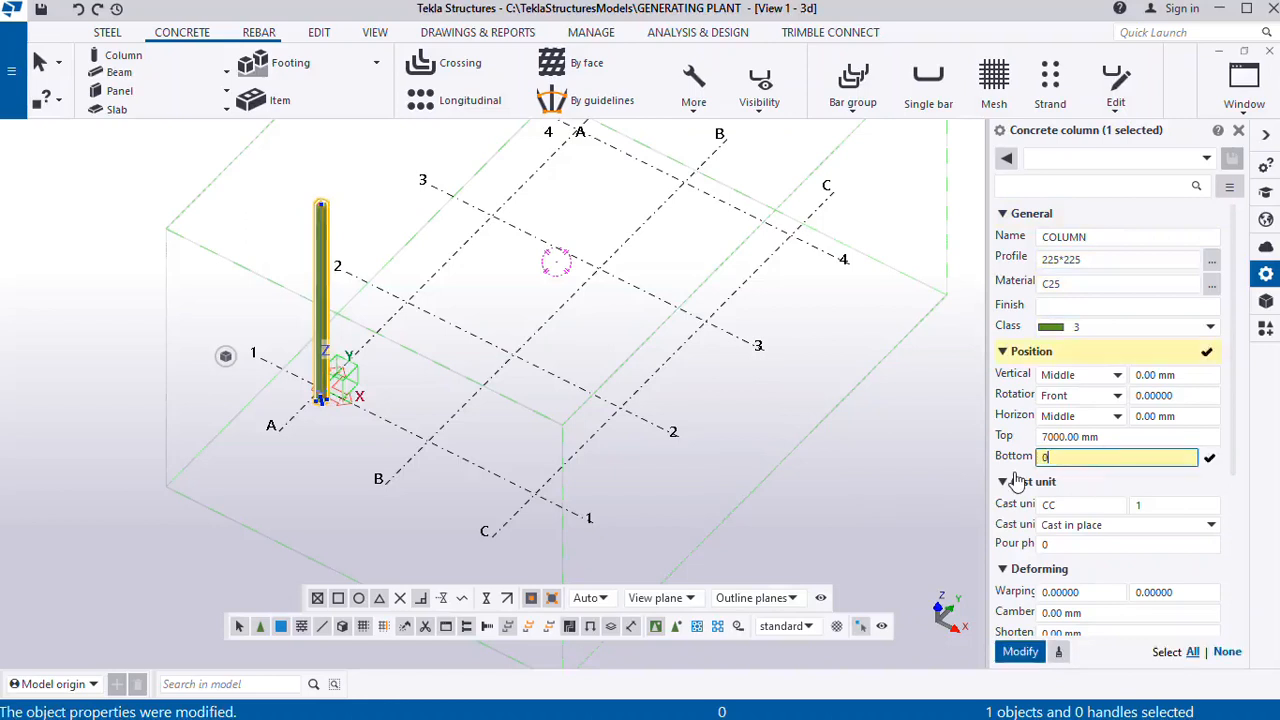
left_click(1100, 437)
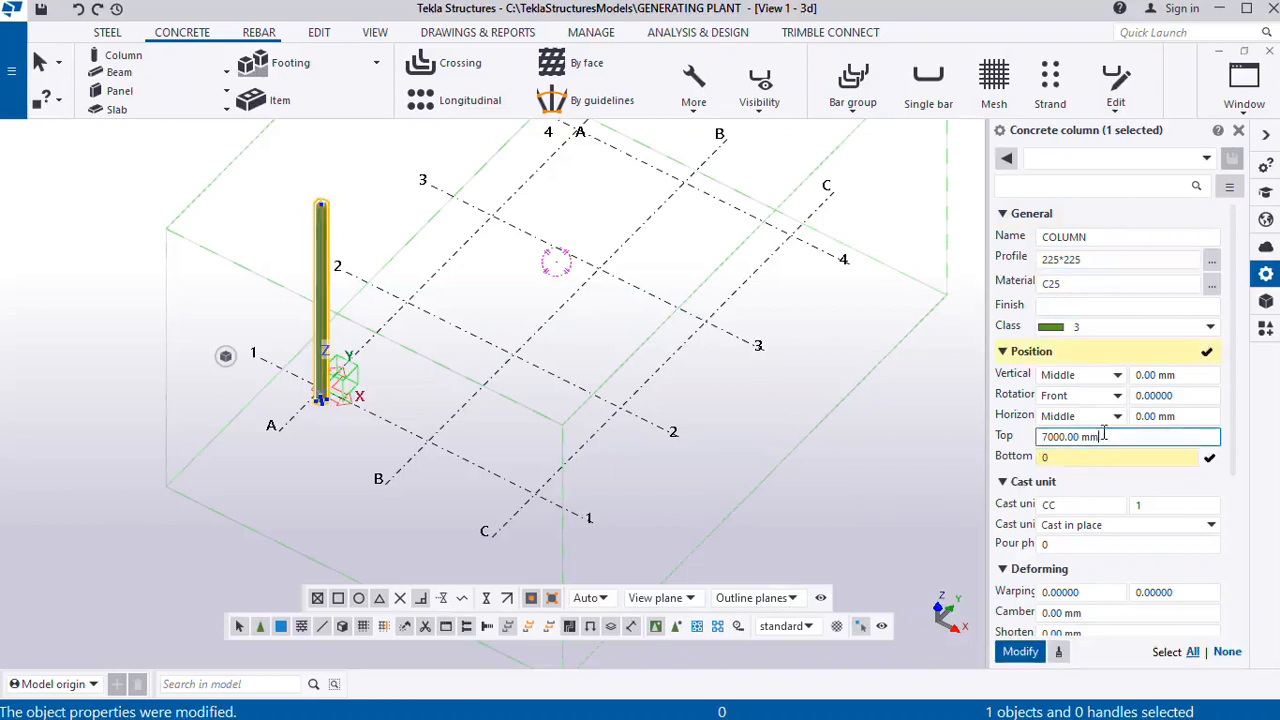
left_click_drag(1100, 437, 1044, 437)
type("3")
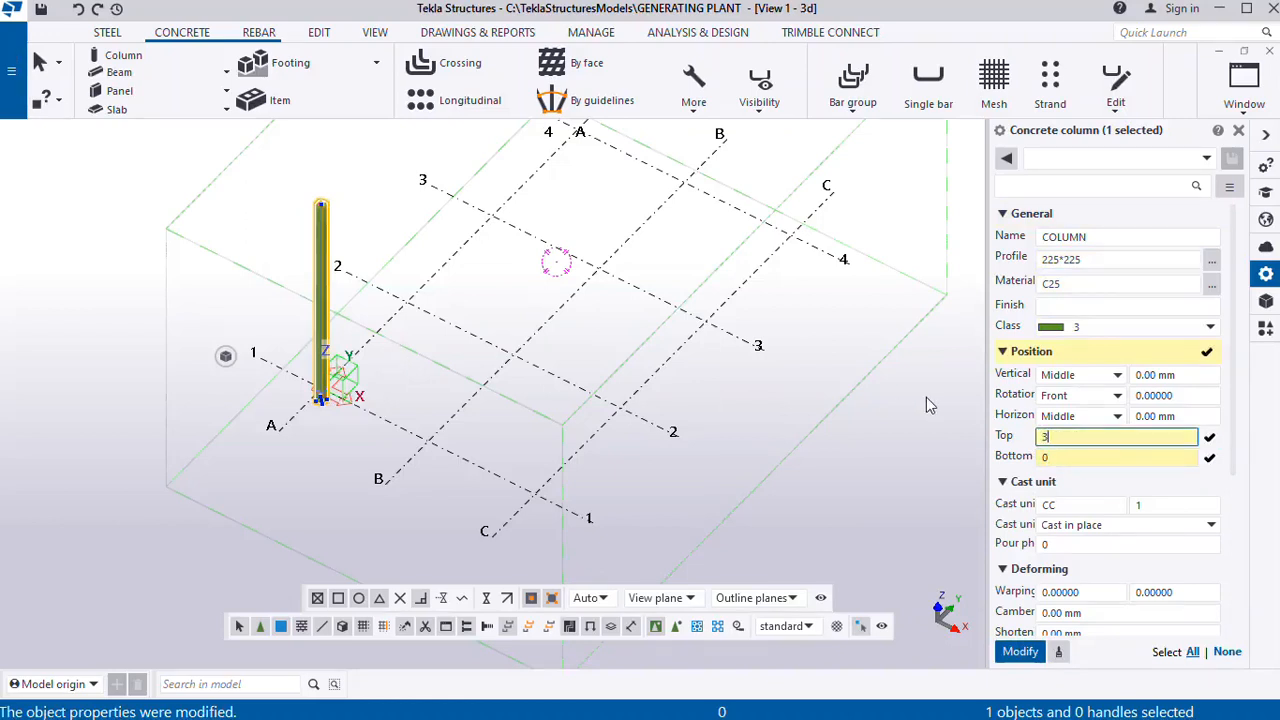
type("800")
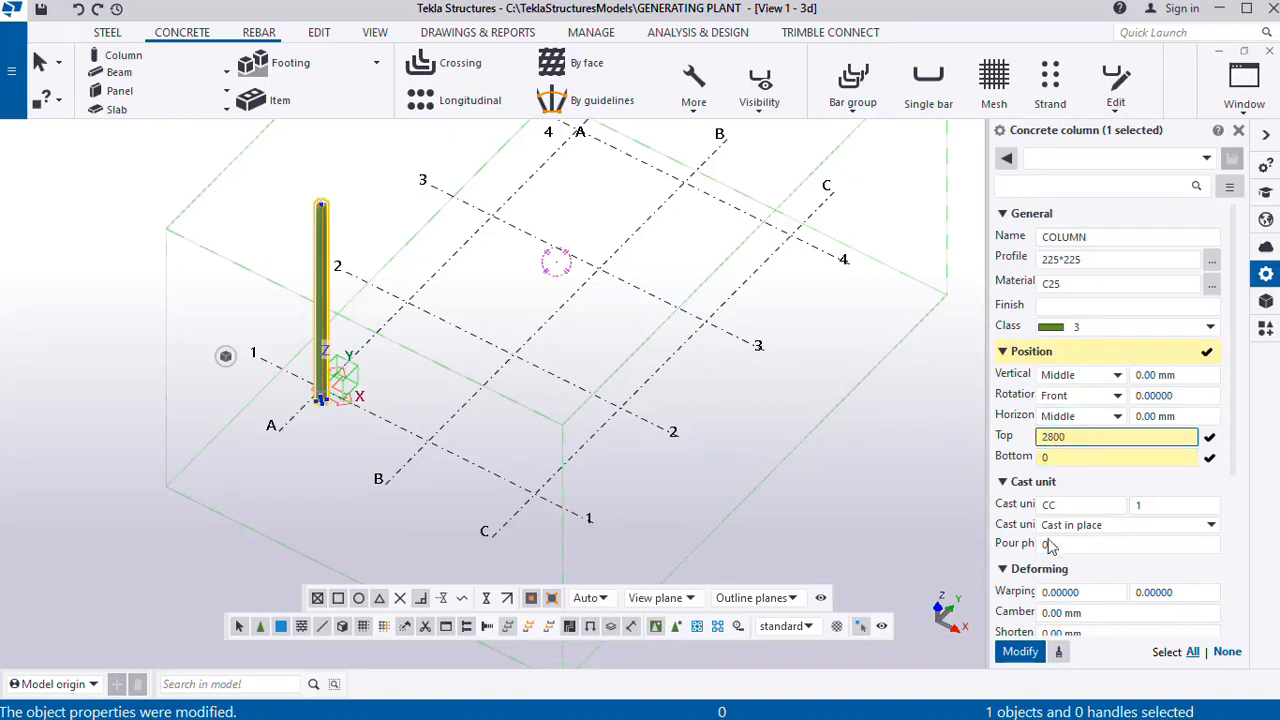
left_click(1019, 652)
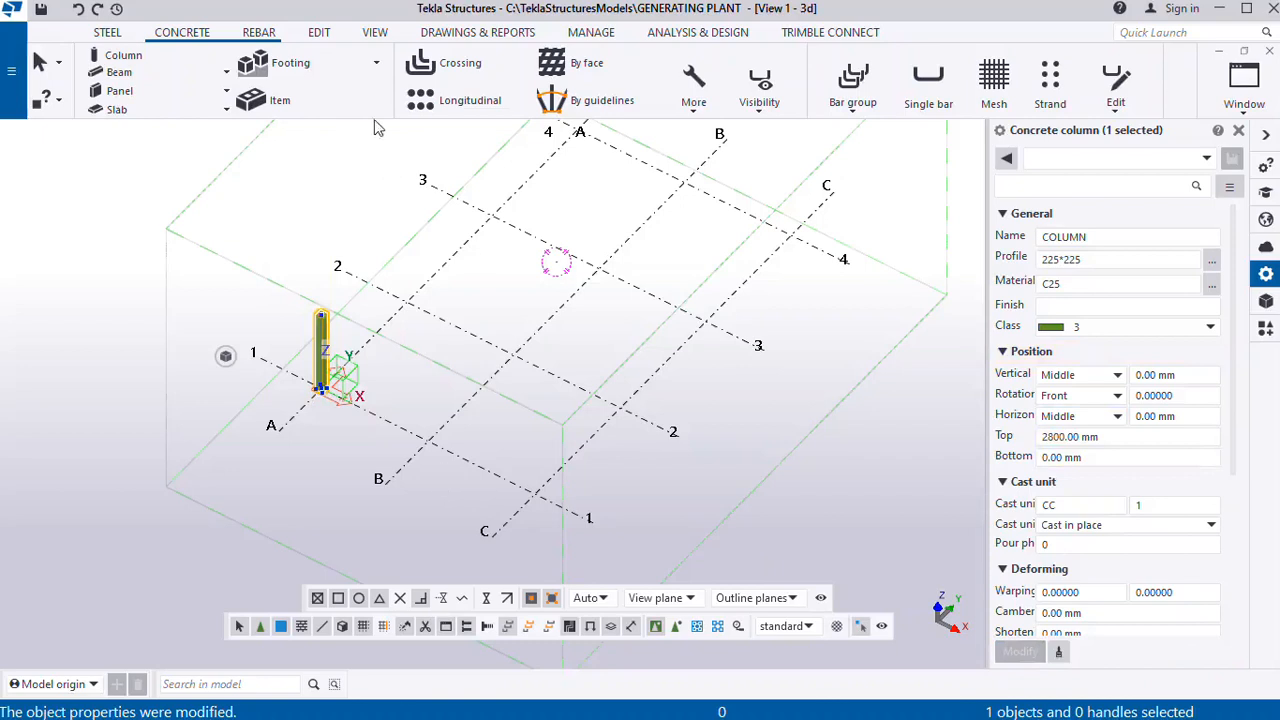
left_click(1238, 133)
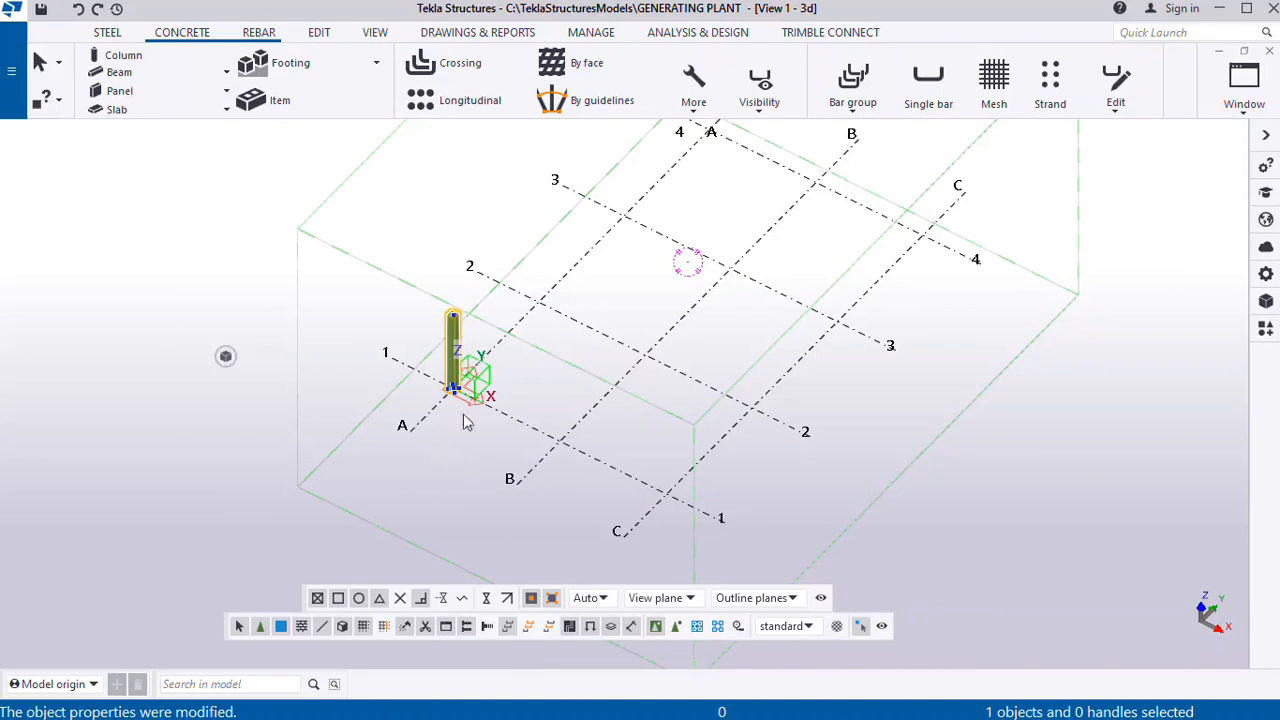
Examine the shortened concrete column at grid A-1, particularly its top face
middle_click_drag(465, 415, 497, 355, "ctrl")
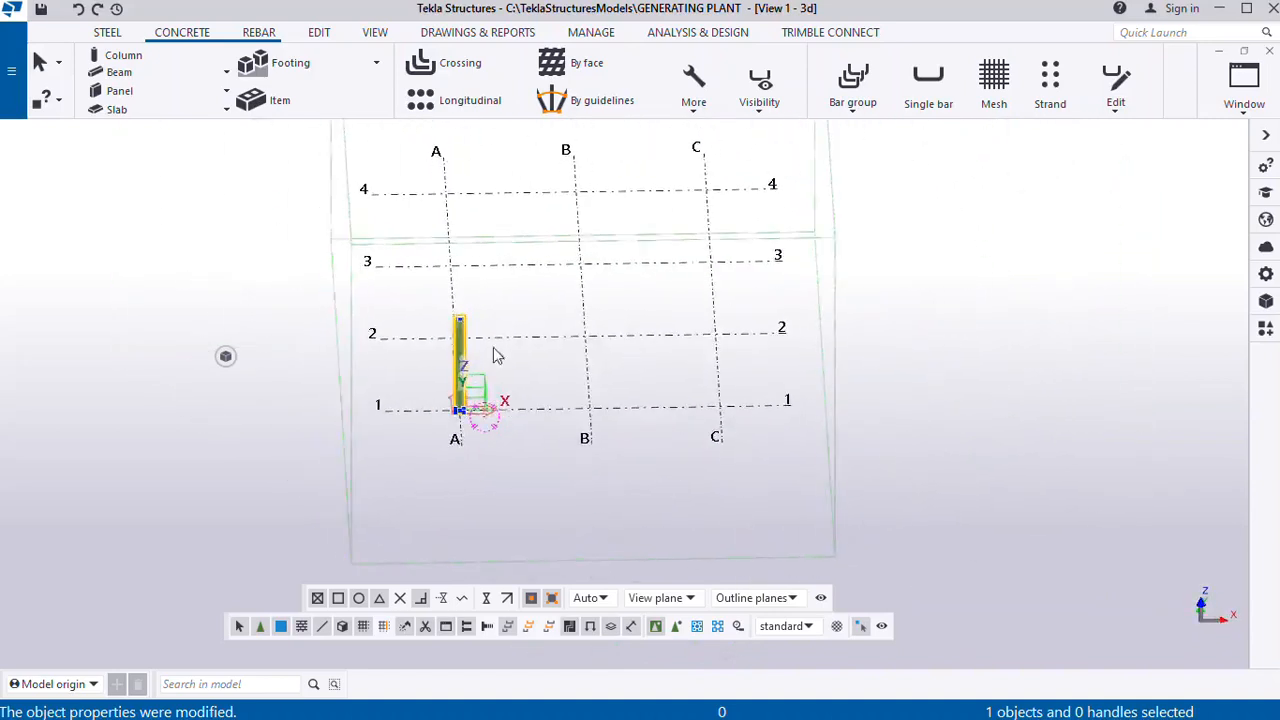
scroll(471, 343, "up", 8)
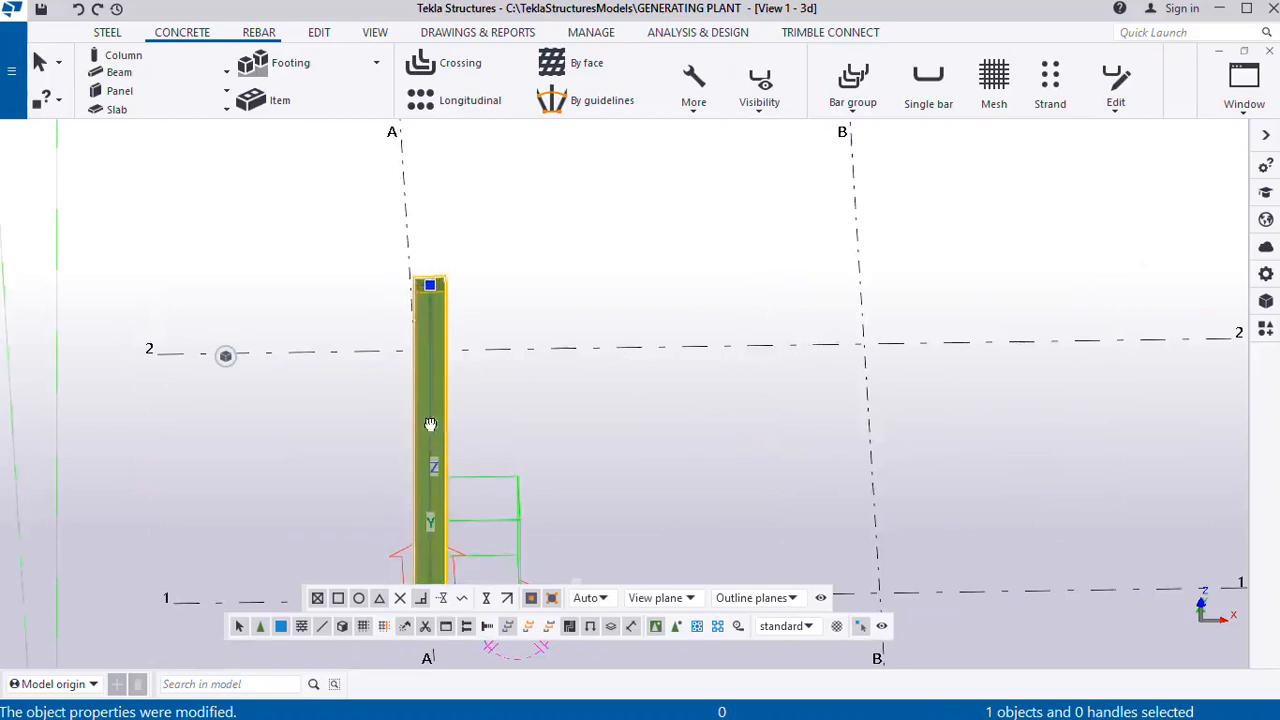
middle_click_drag(430, 424, 408, 458, "ctrl")
scroll(432, 362, "up", 3)
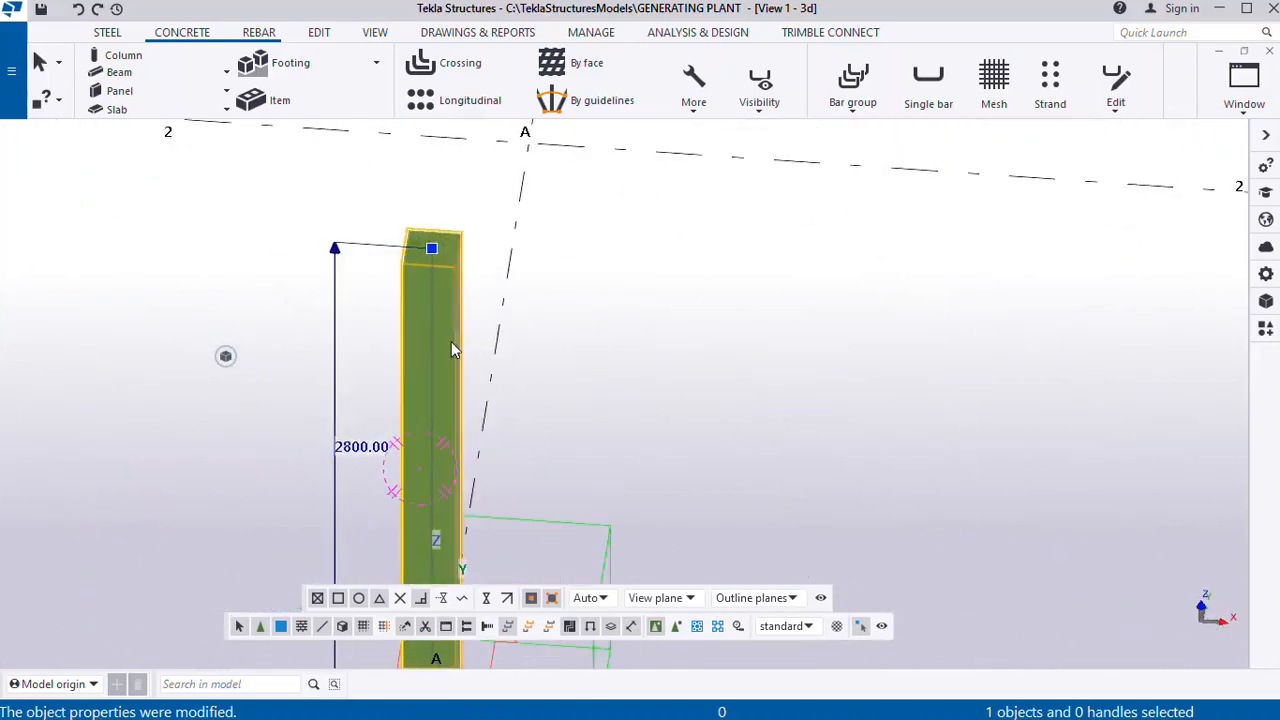
left_click(730, 390)
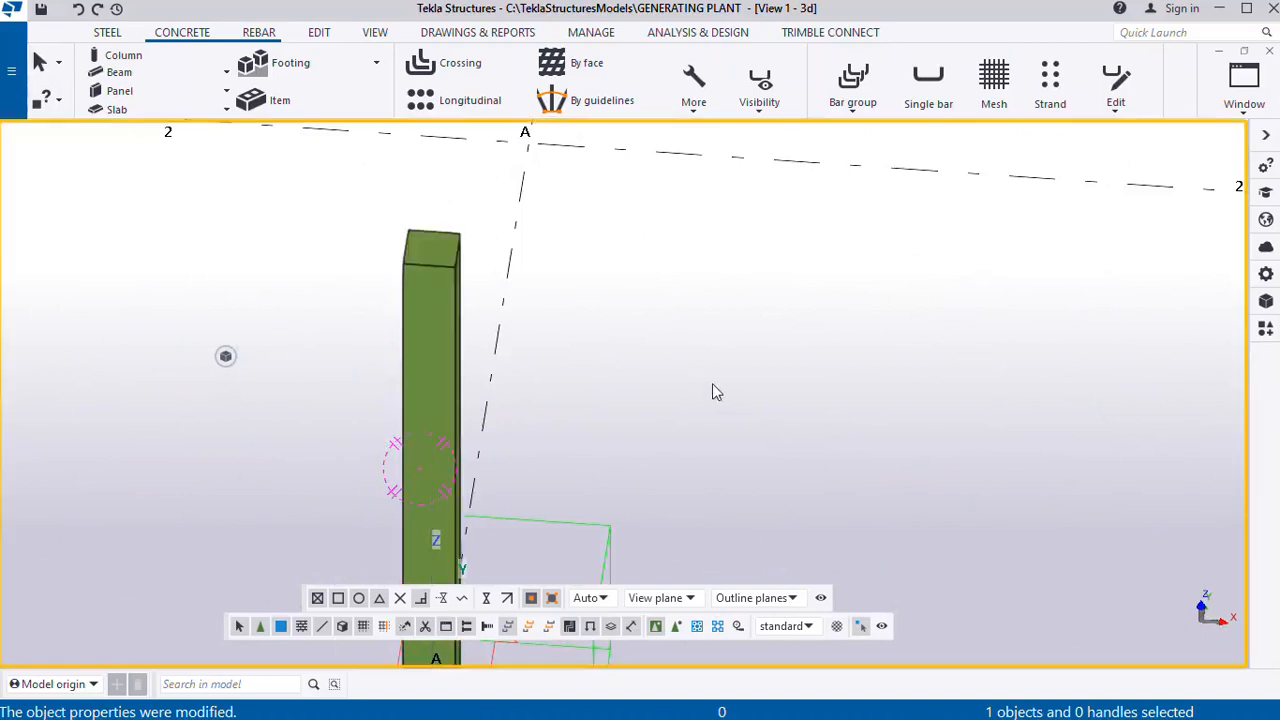
scroll(437, 275, "down", 3)
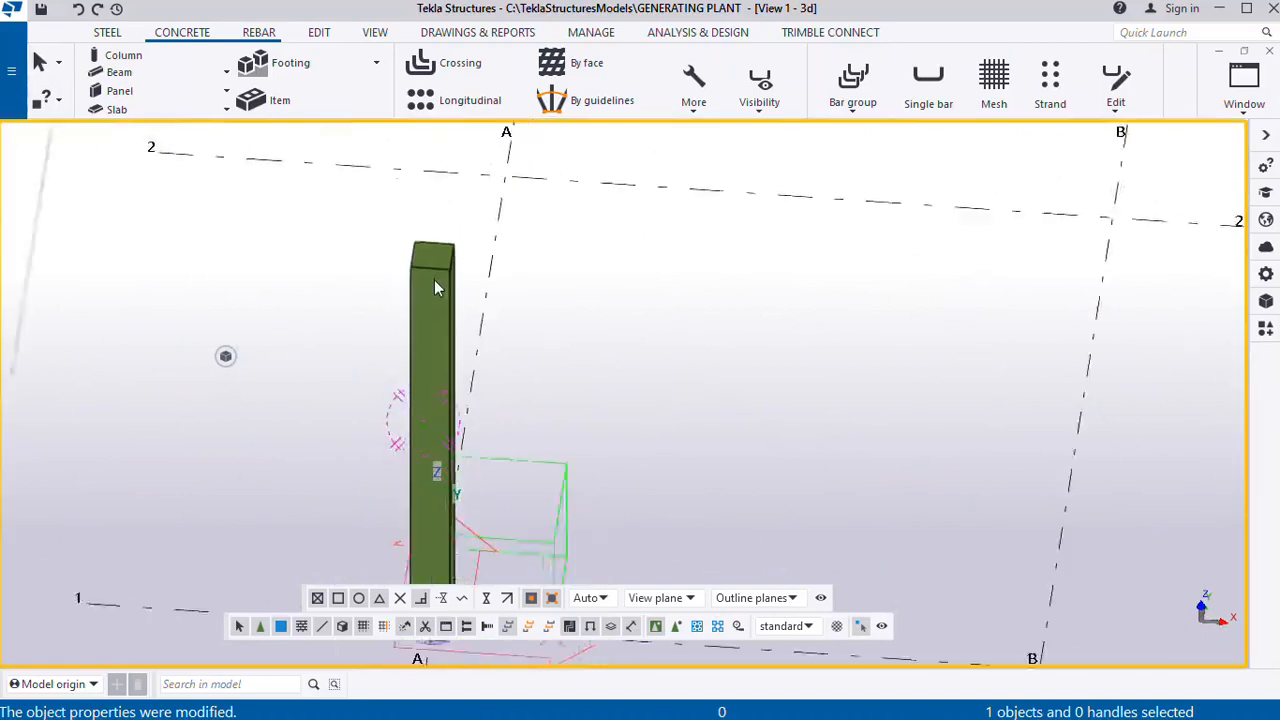
scroll(432, 255, "up", 5)
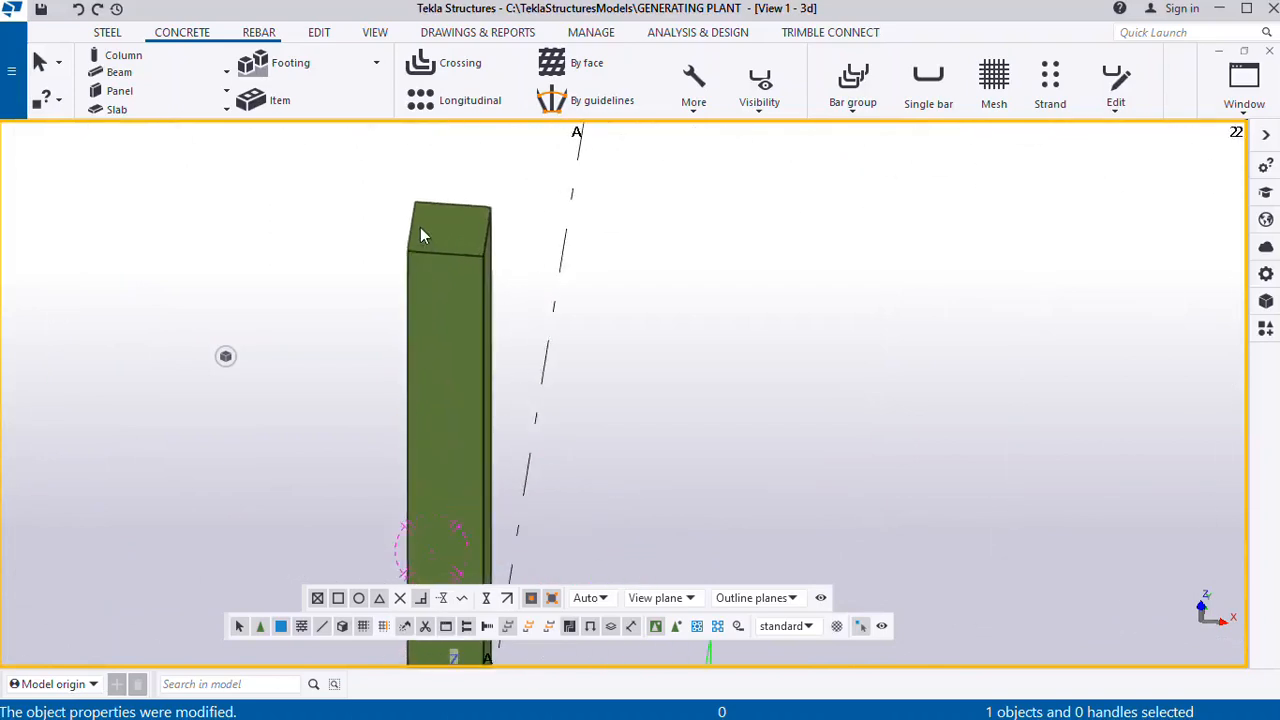
scroll(420, 235, "down", 4)
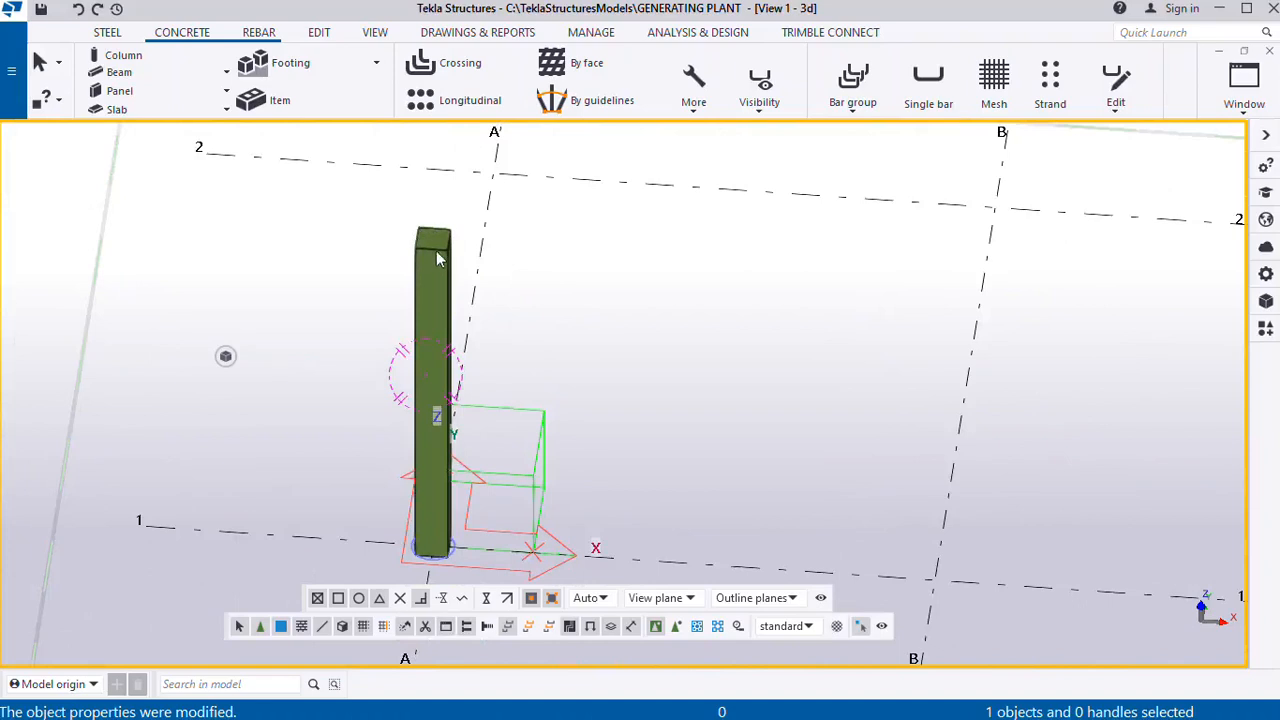
scroll(437, 258, "up", 3)
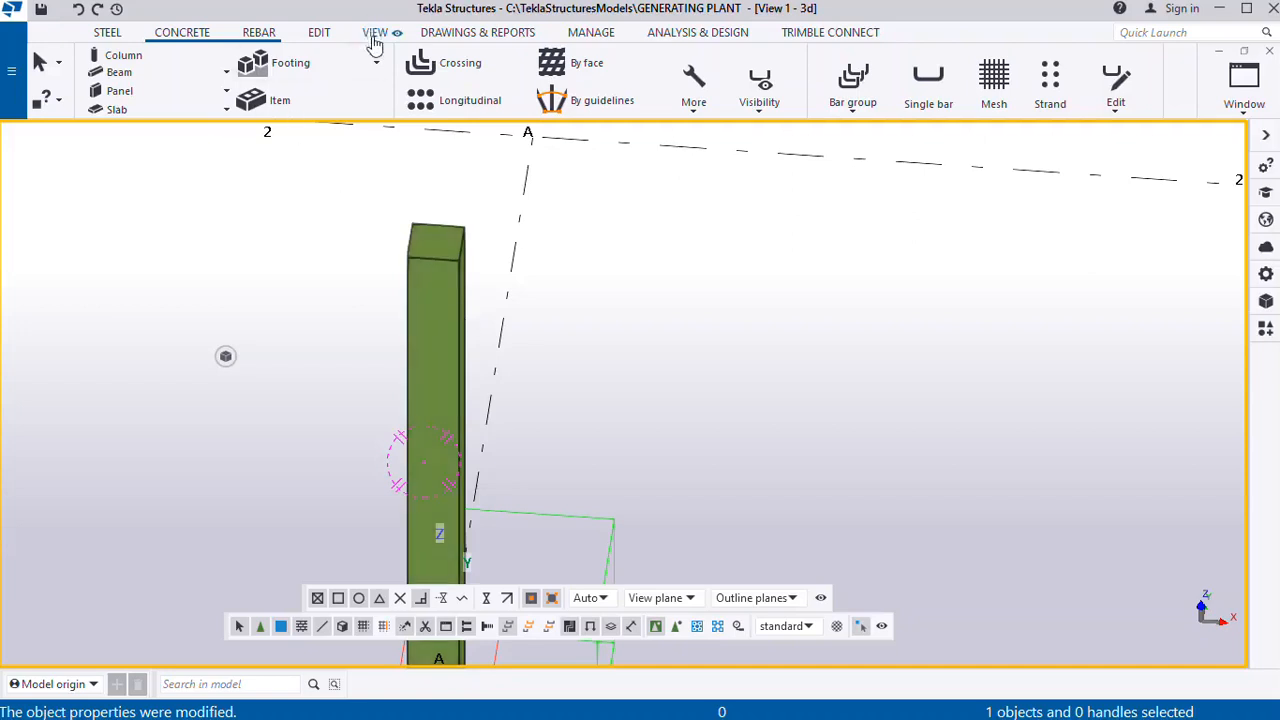
Create a steel contour plate covering the column's top face by picking its four corners, and end the Plate command
left_click(110, 33)
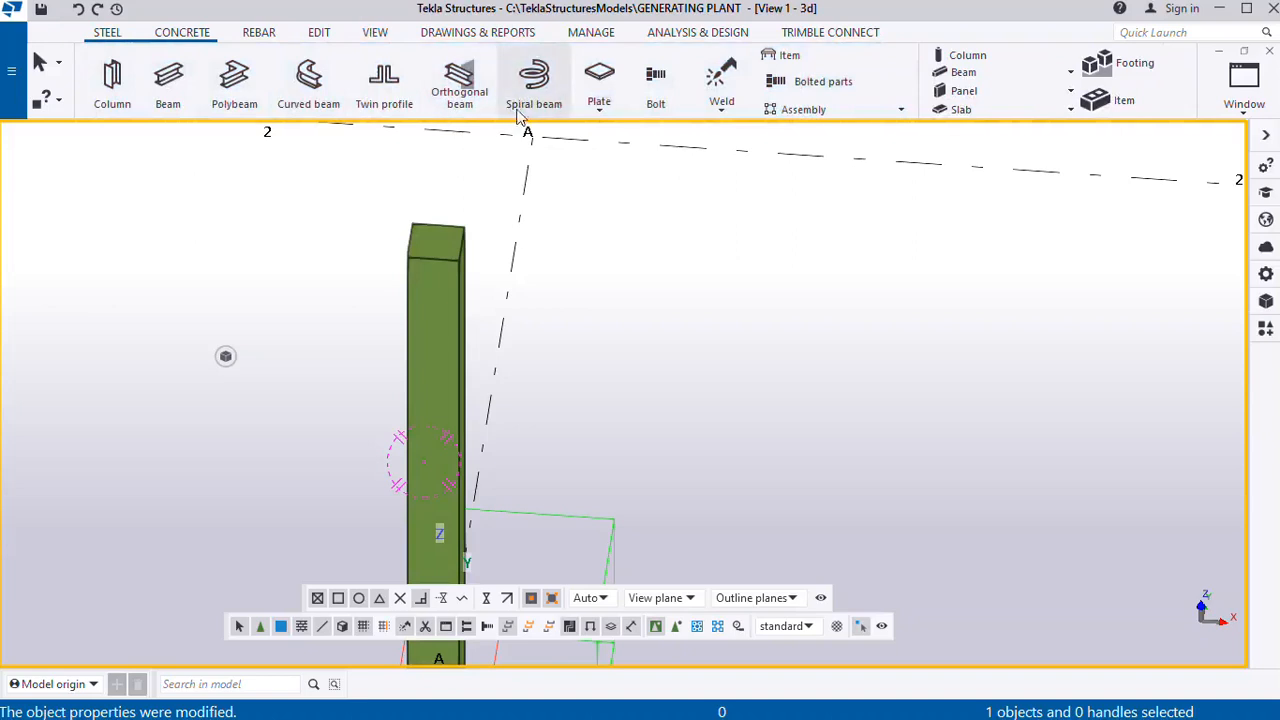
left_click(600, 80)
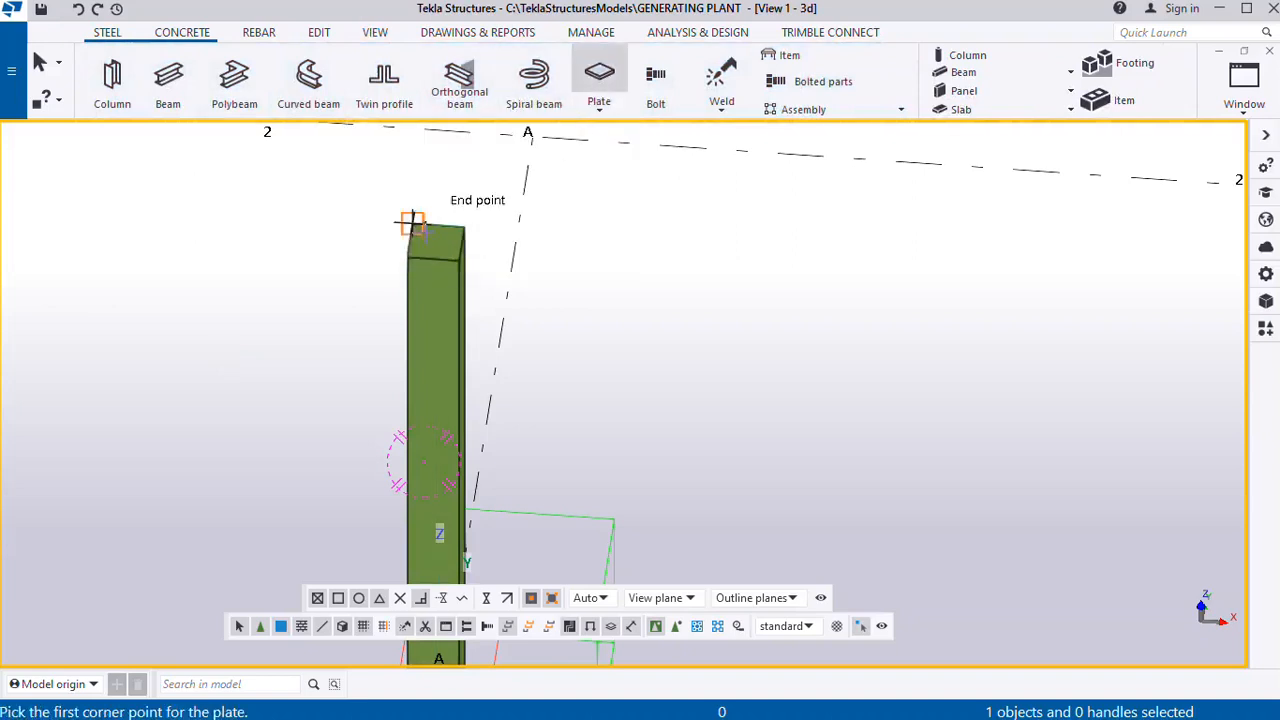
scroll(418, 229, "up", 2)
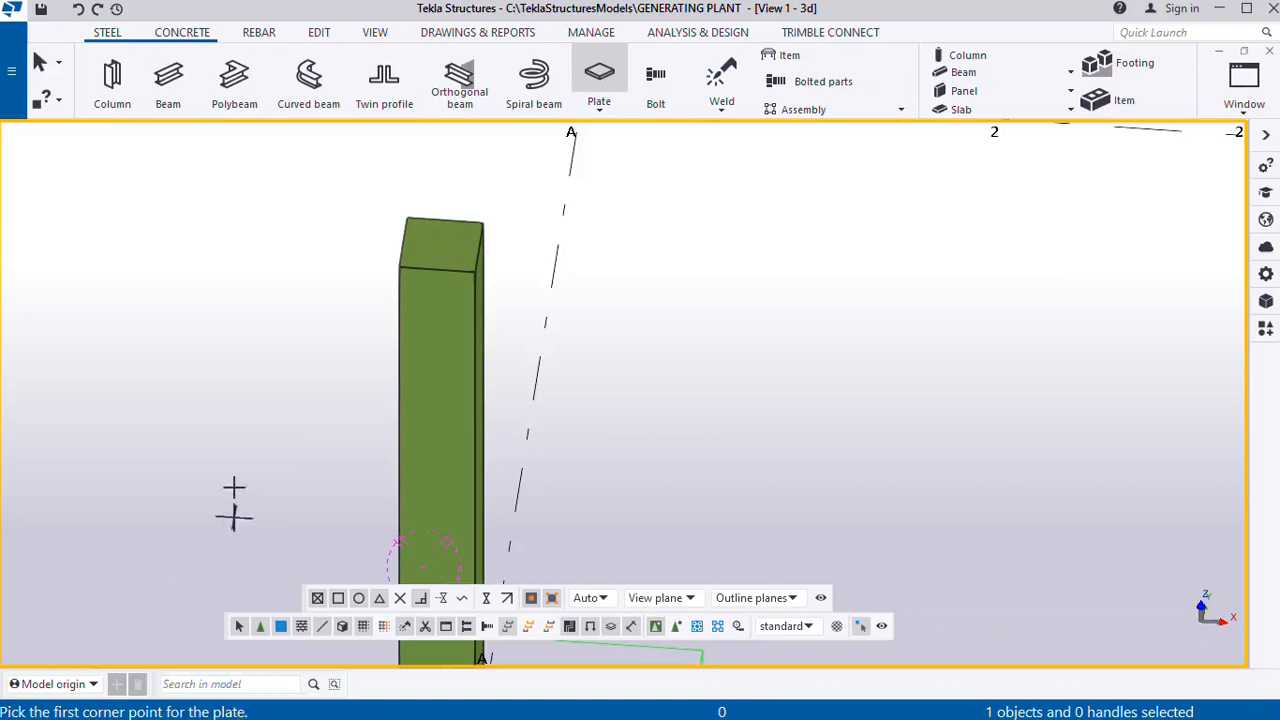
left_click(401, 270)
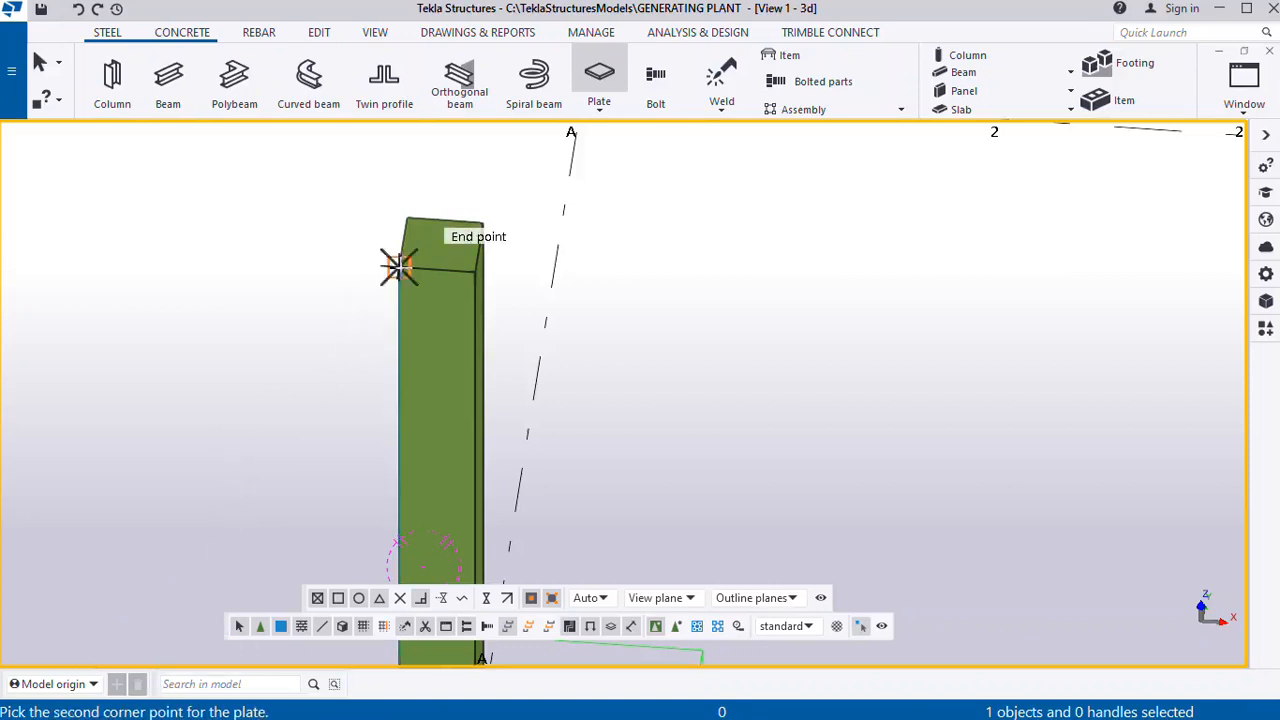
left_click(476, 270)
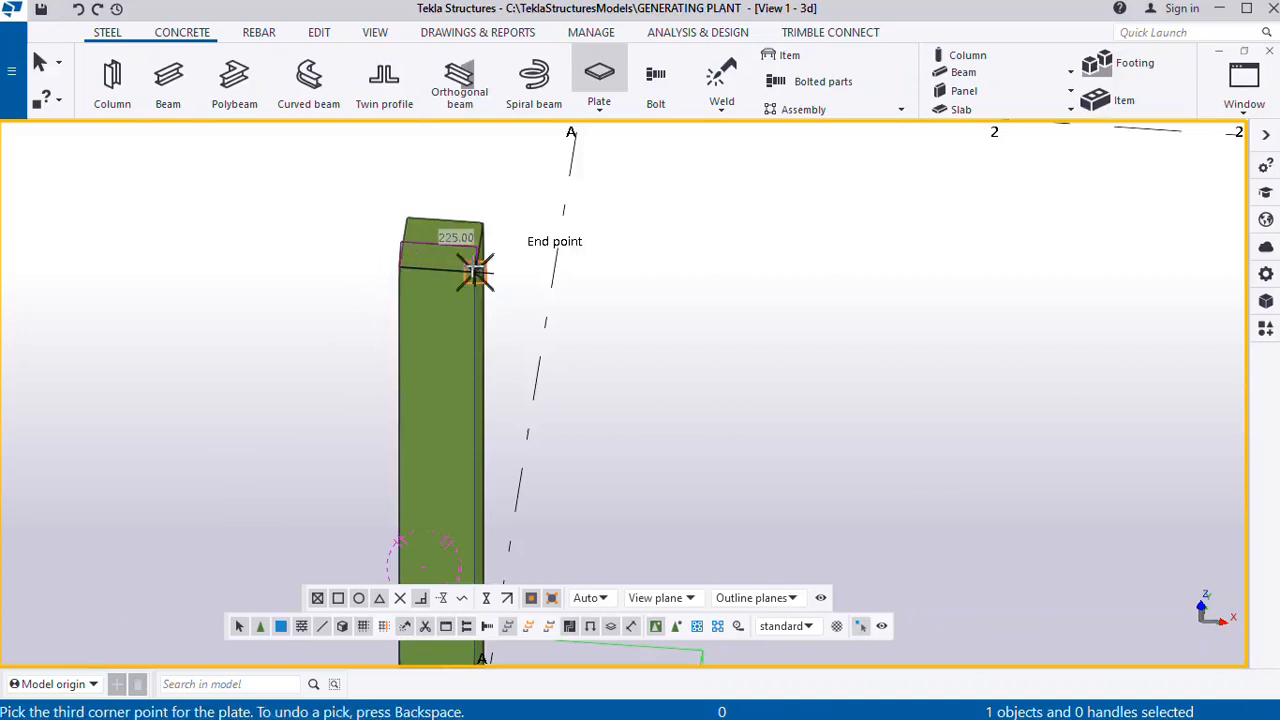
left_click(482, 218)
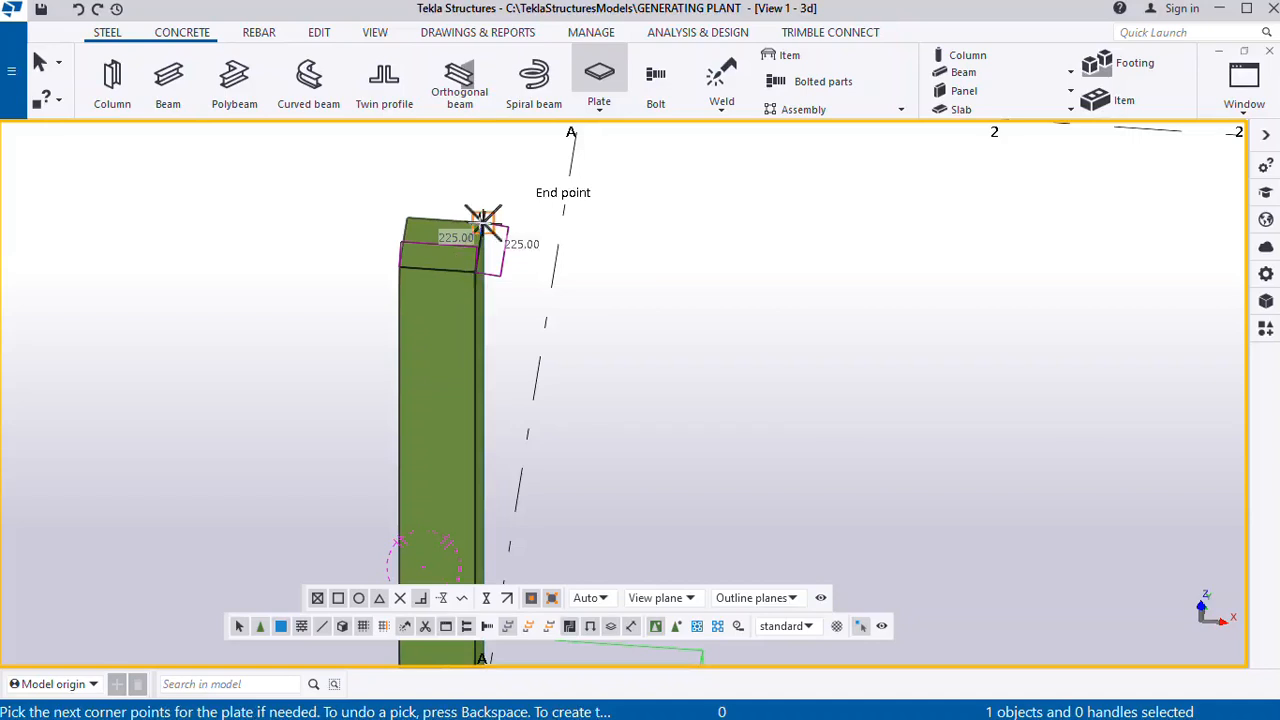
left_click(405, 217)
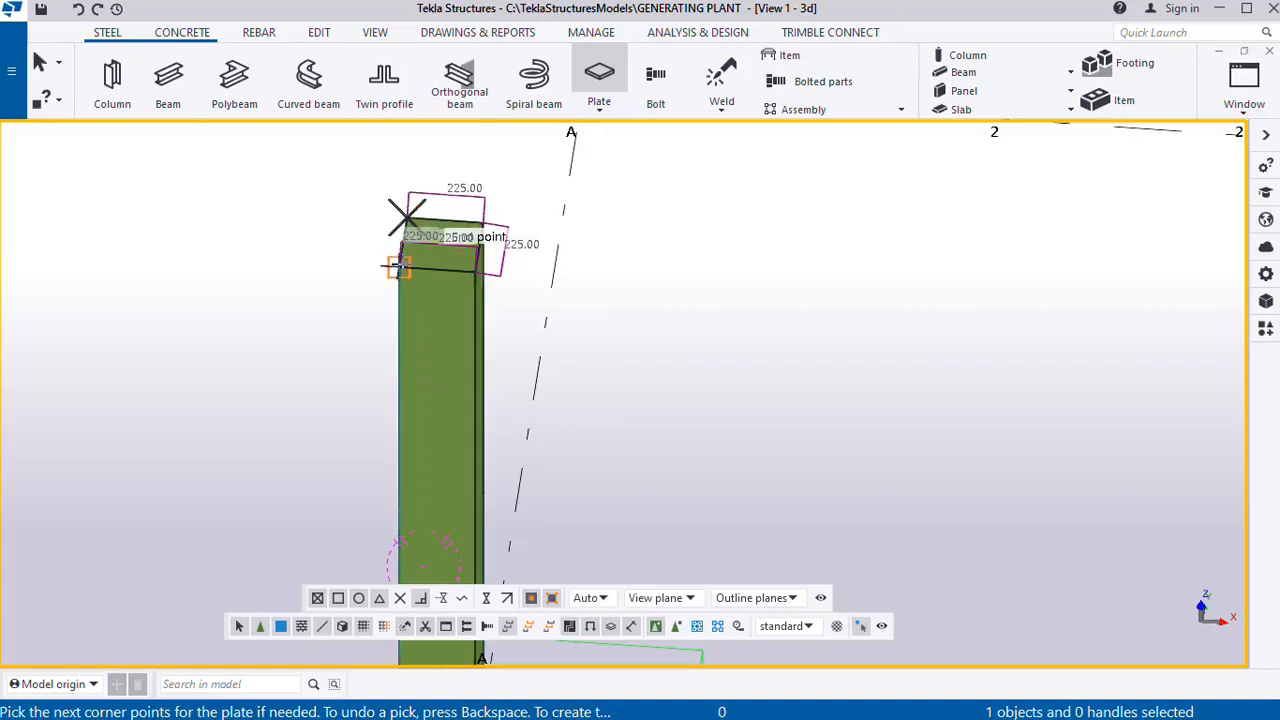
left_click(403, 270)
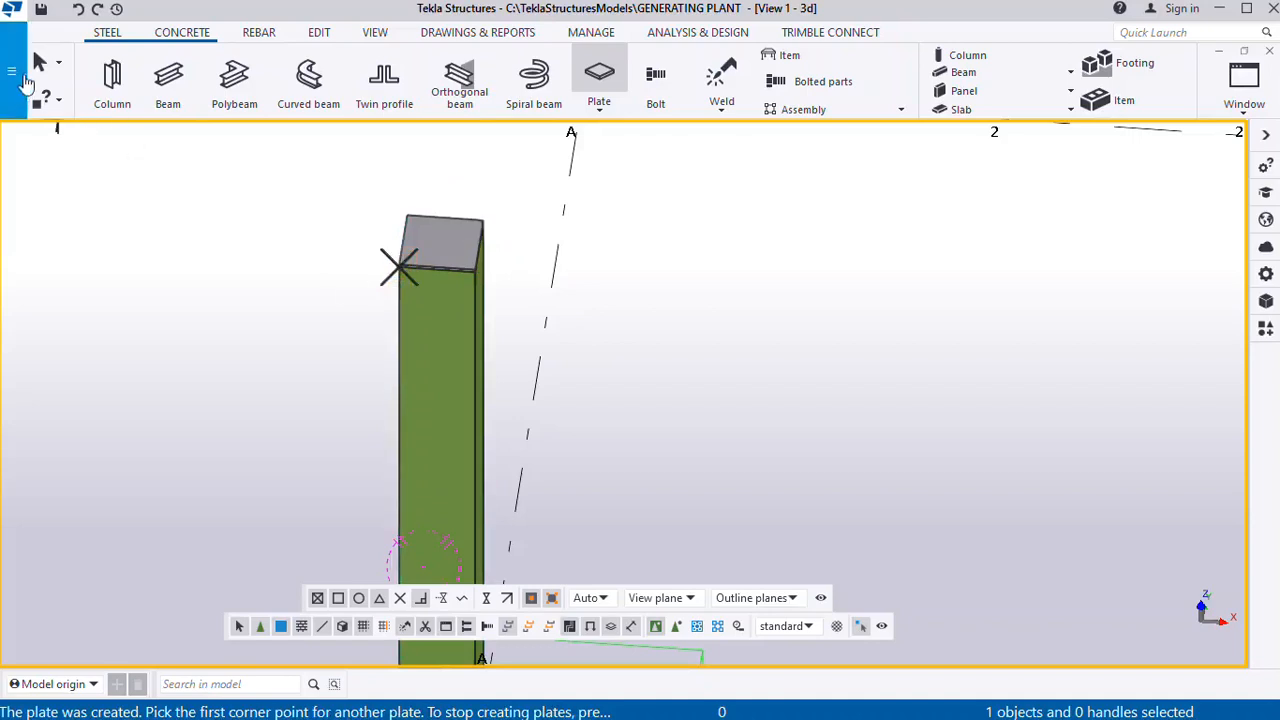
left_click(42, 66)
Select the steel plate on top of the column and open its properties
scroll(450, 268, "up", 4)
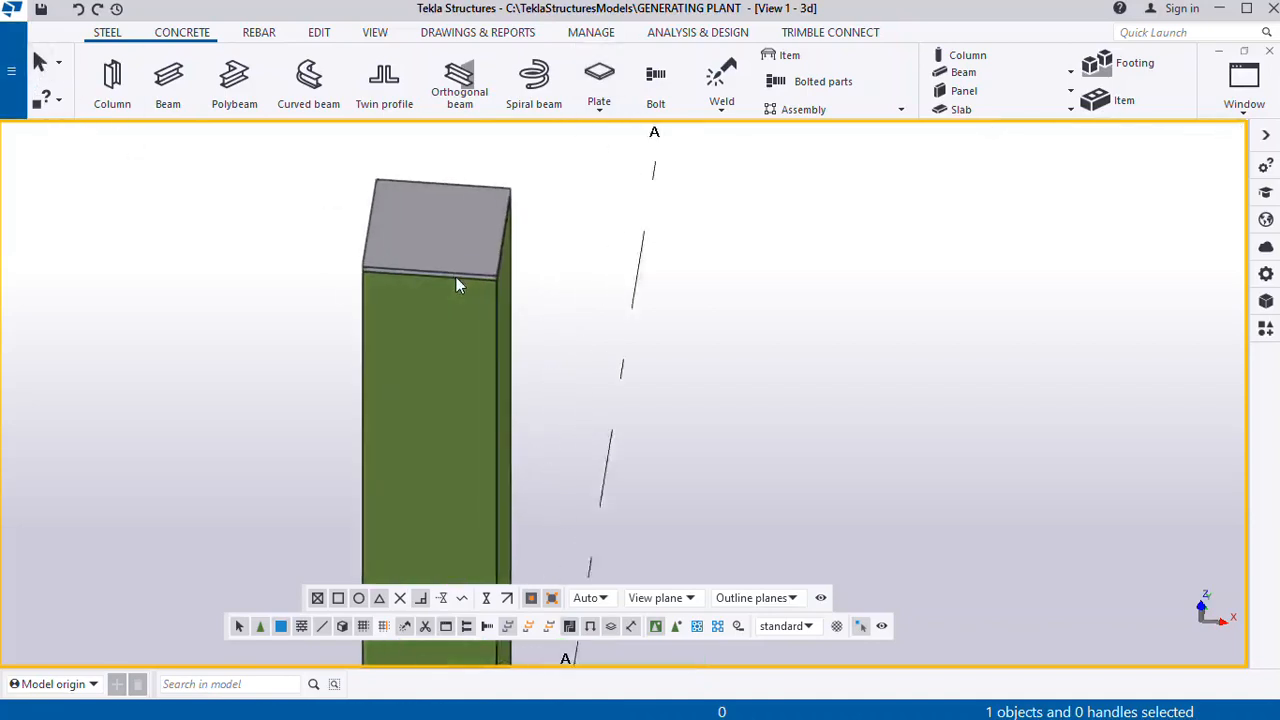
scroll(456, 277, "up", 2)
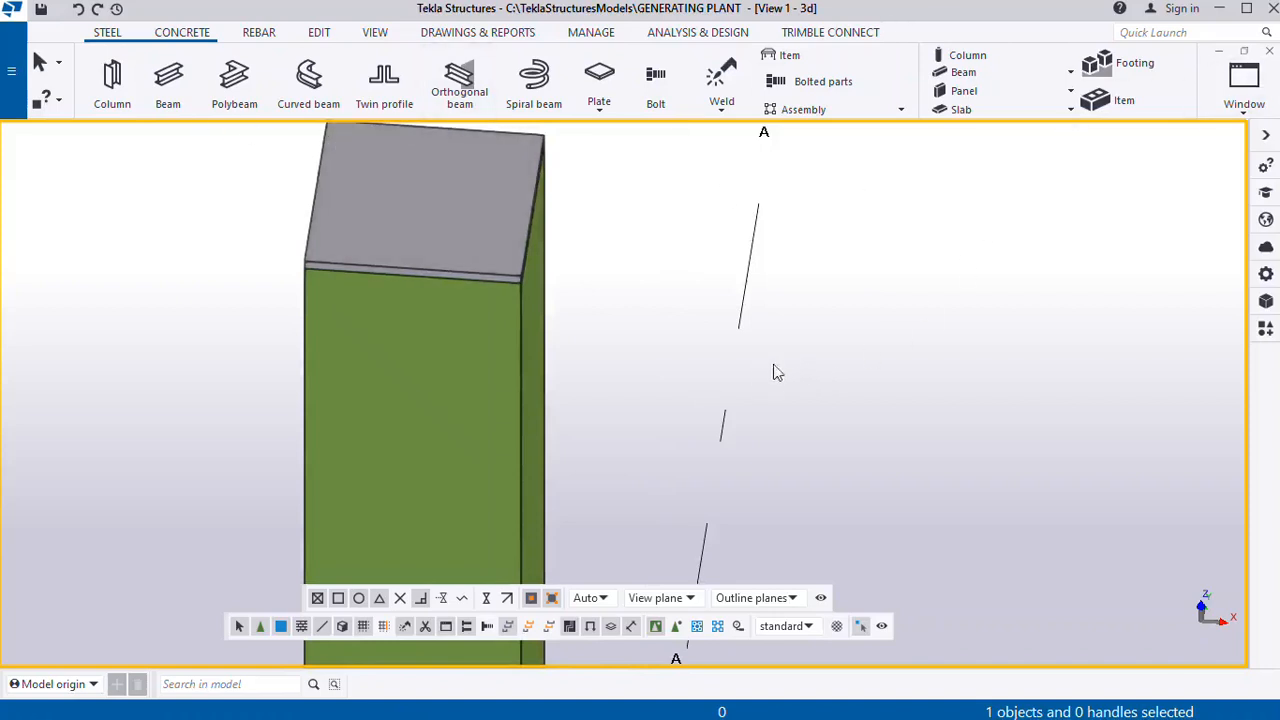
middle_click_drag(718, 370, 905, 408, "ctrl")
scroll(905, 408, "down", 2)
scroll(595, 256, "up", 3)
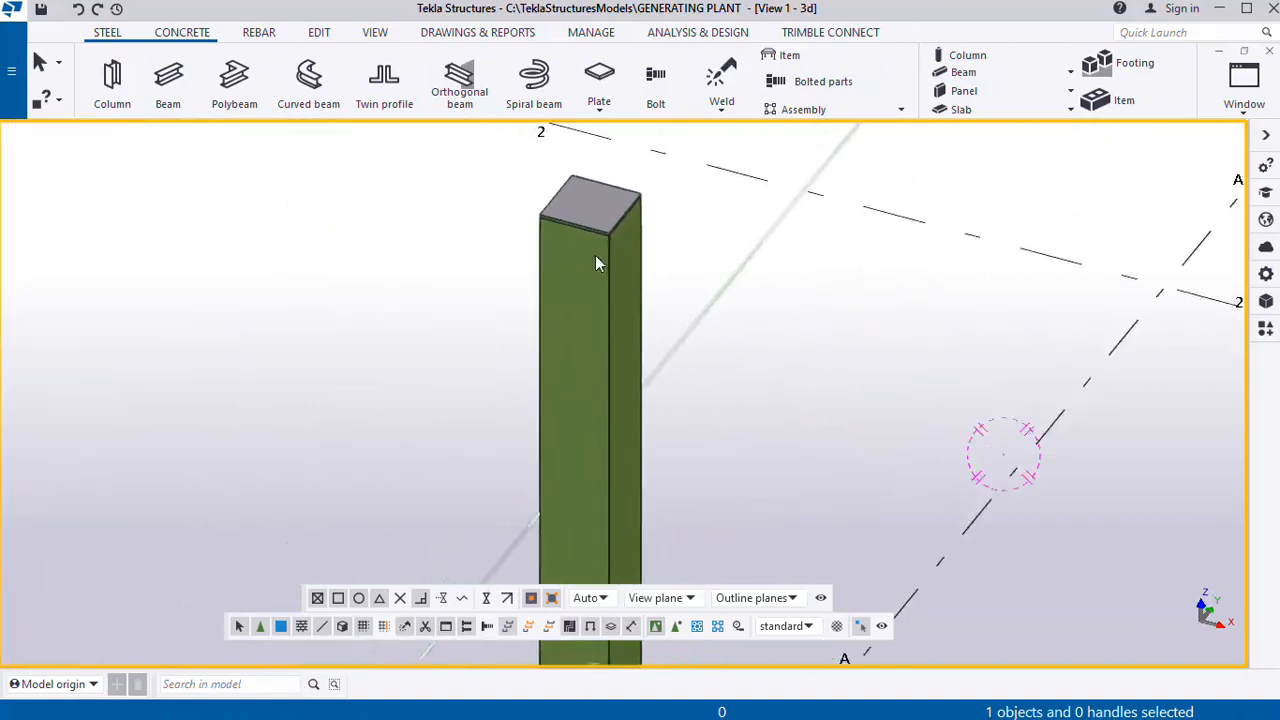
middle_click_drag(595, 255, 632, 166, "ctrl")
scroll(572, 212, "up", 5)
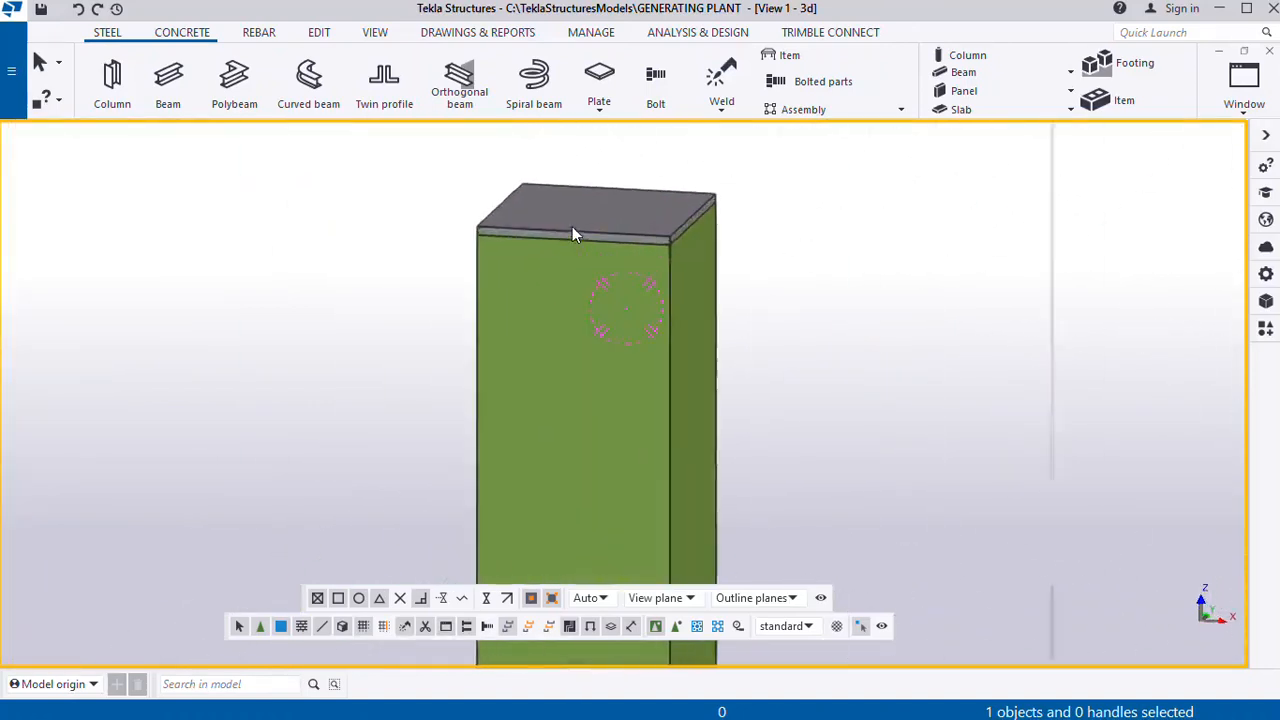
left_click(574, 230)
double_click(574, 228)
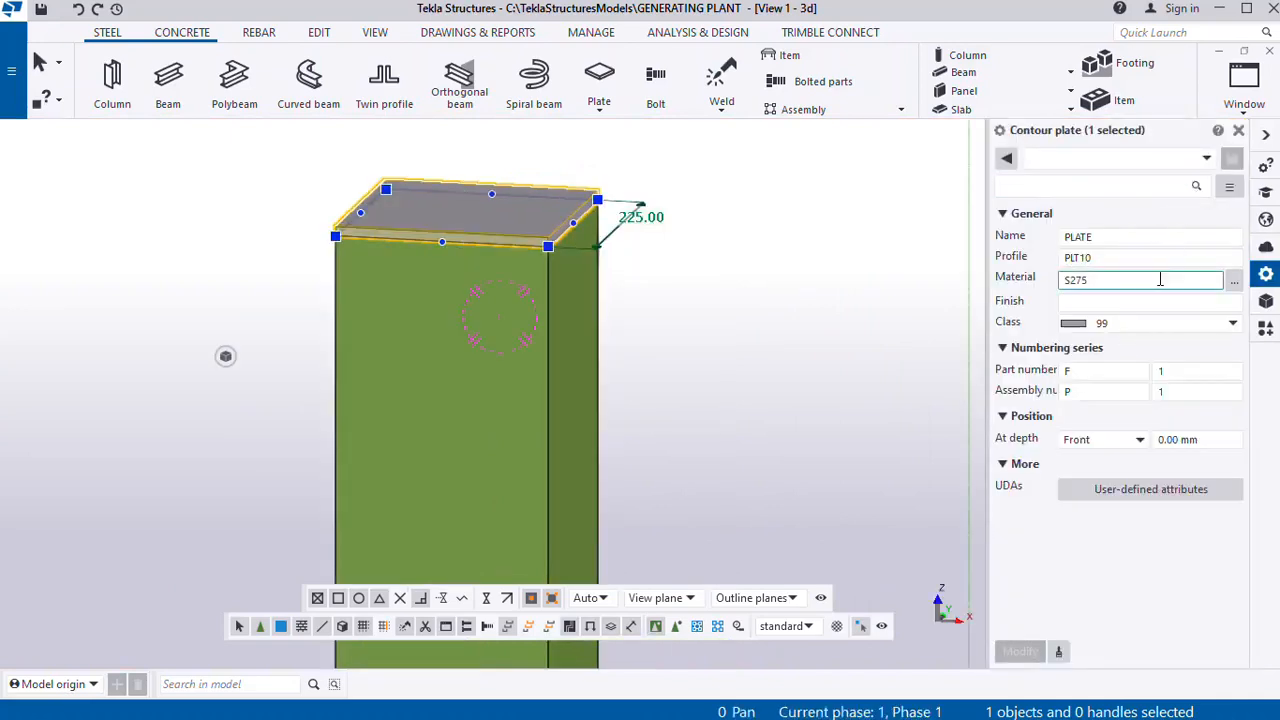
Check the plate's profile and the steel grades in the material catalog, leaving the catalog without changing the material
left_click(1094, 258)
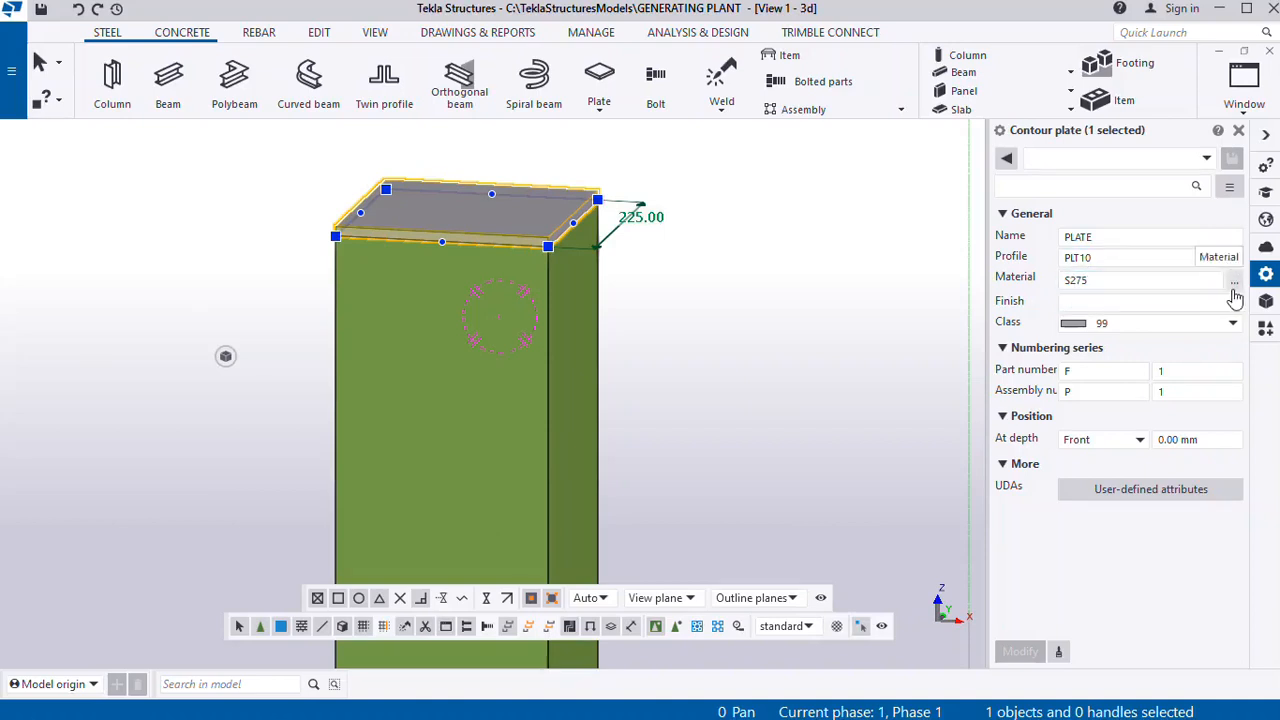
left_click(1234, 284)
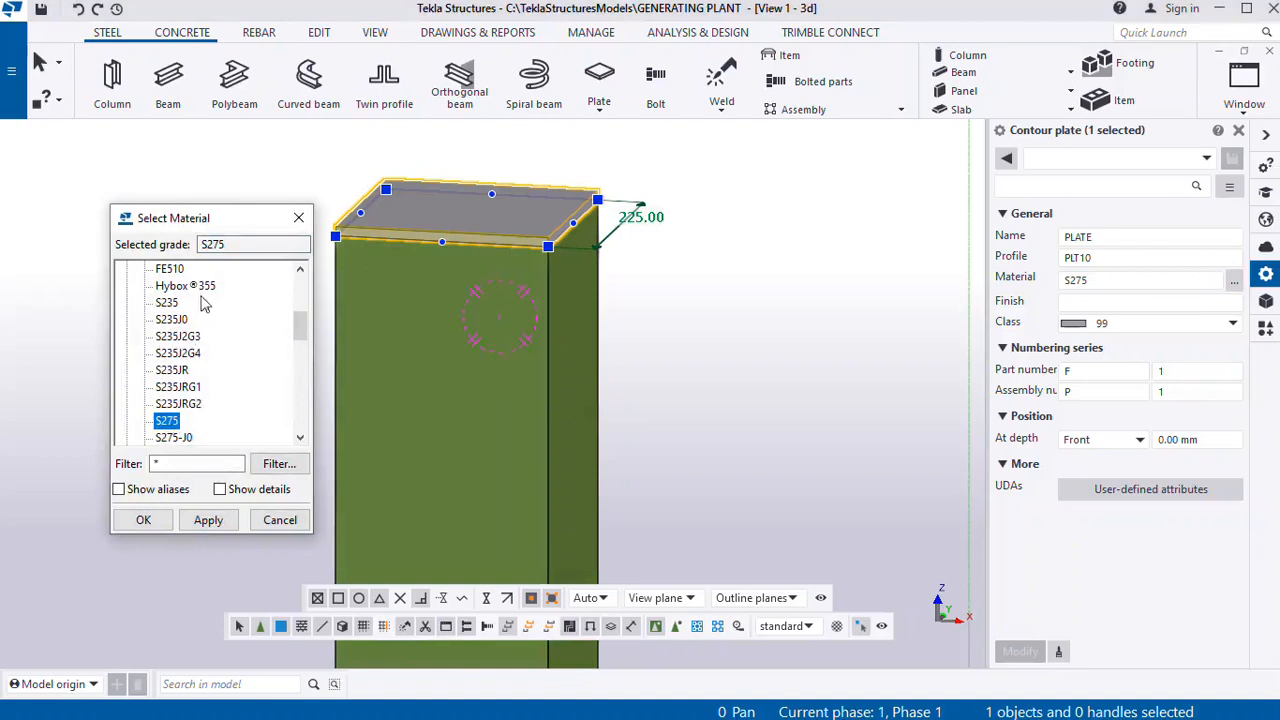
left_click(264, 524)
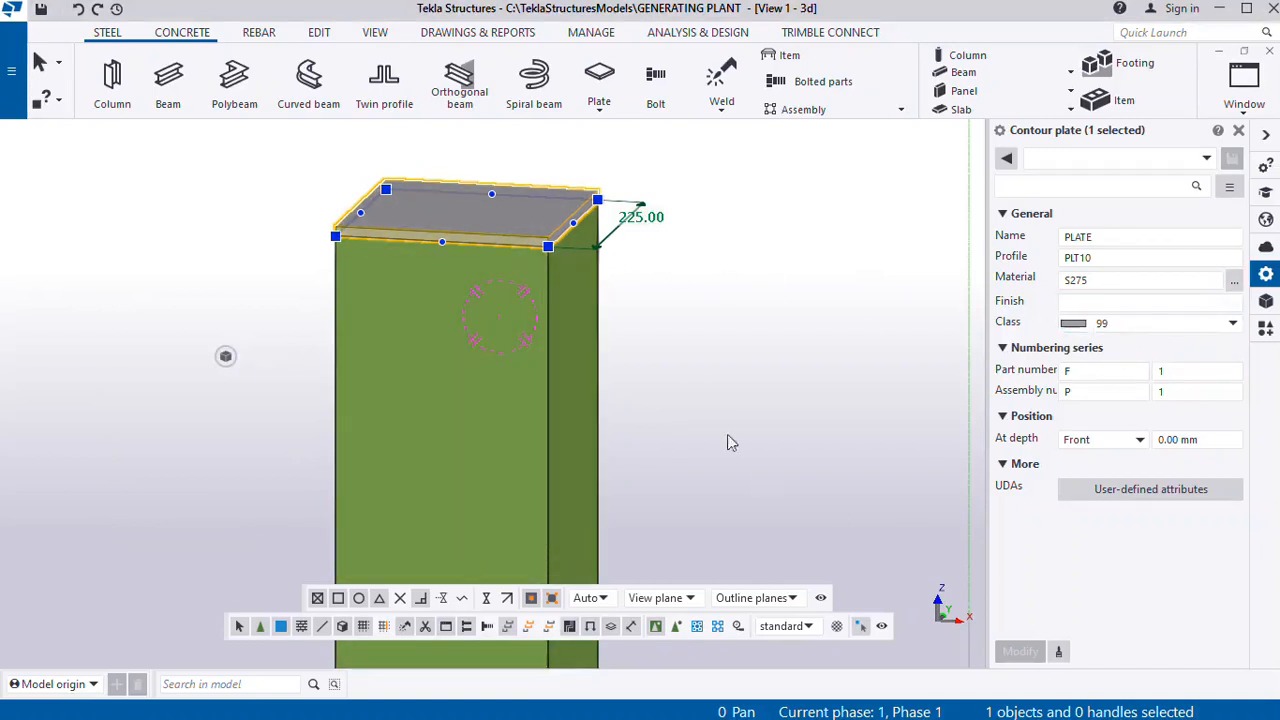
Deselect the steel plate and examine it on top of the column from several angles and distances
left_click(776, 372)
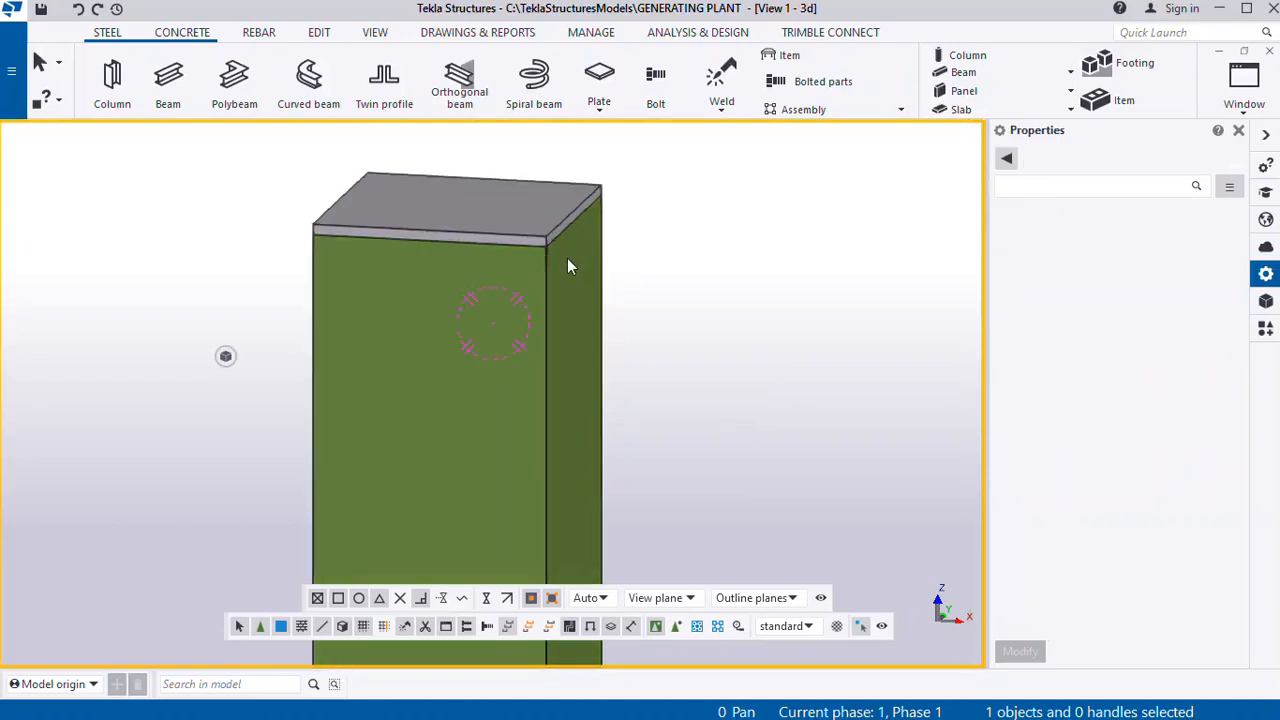
scroll(567, 258, "down", 5)
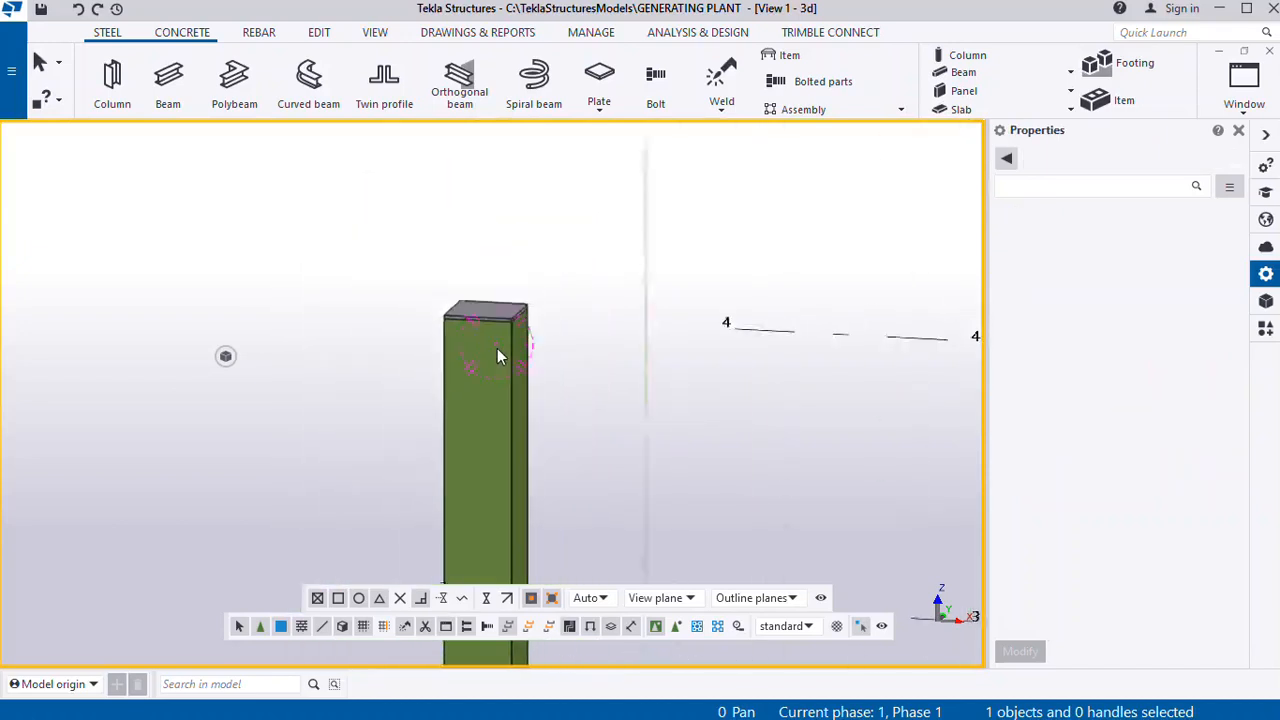
scroll(497, 350, "down", 4)
scroll(499, 341, "up", 3)
scroll(428, 354, "down", 3)
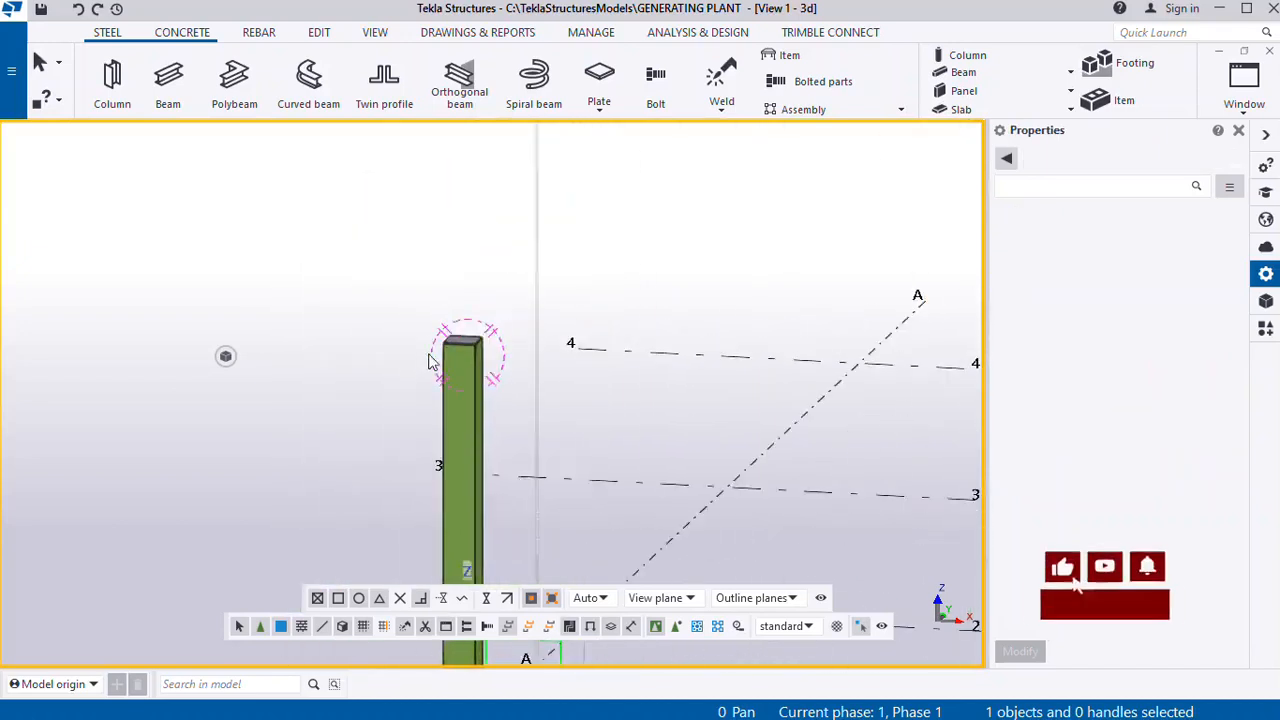
scroll(432, 362, "down", 3)
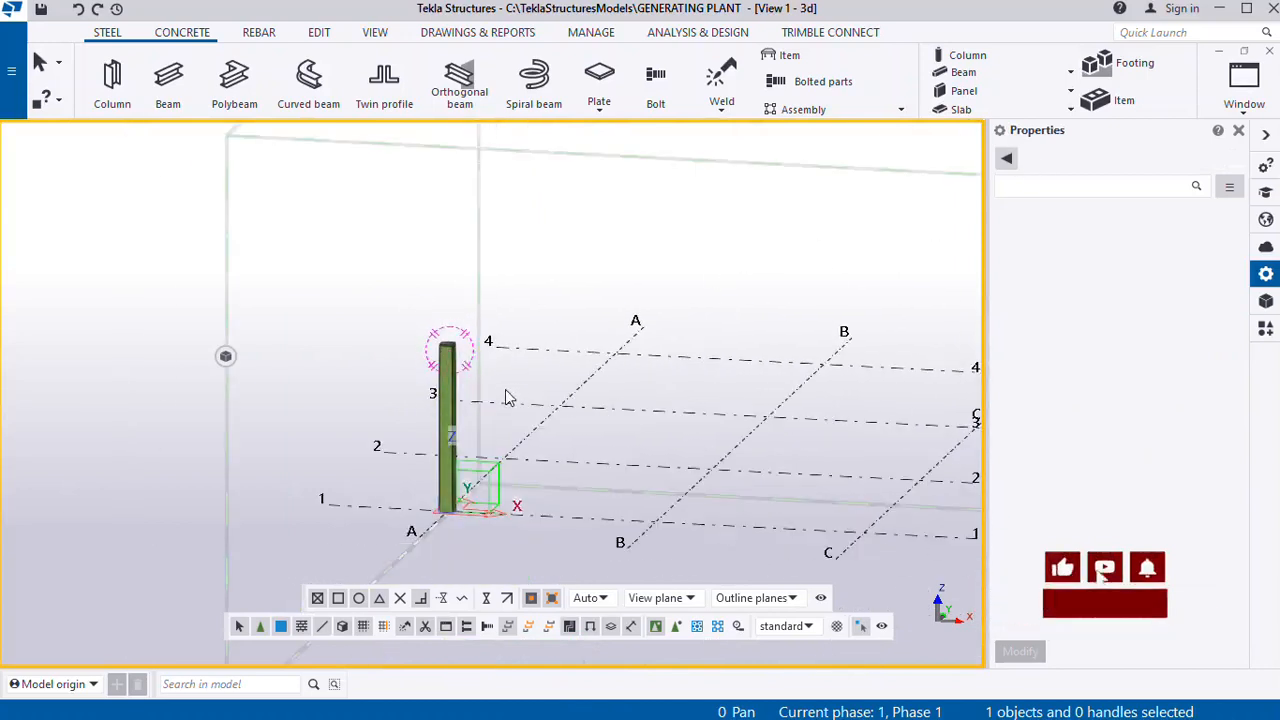
scroll(440, 336, "up", 4)
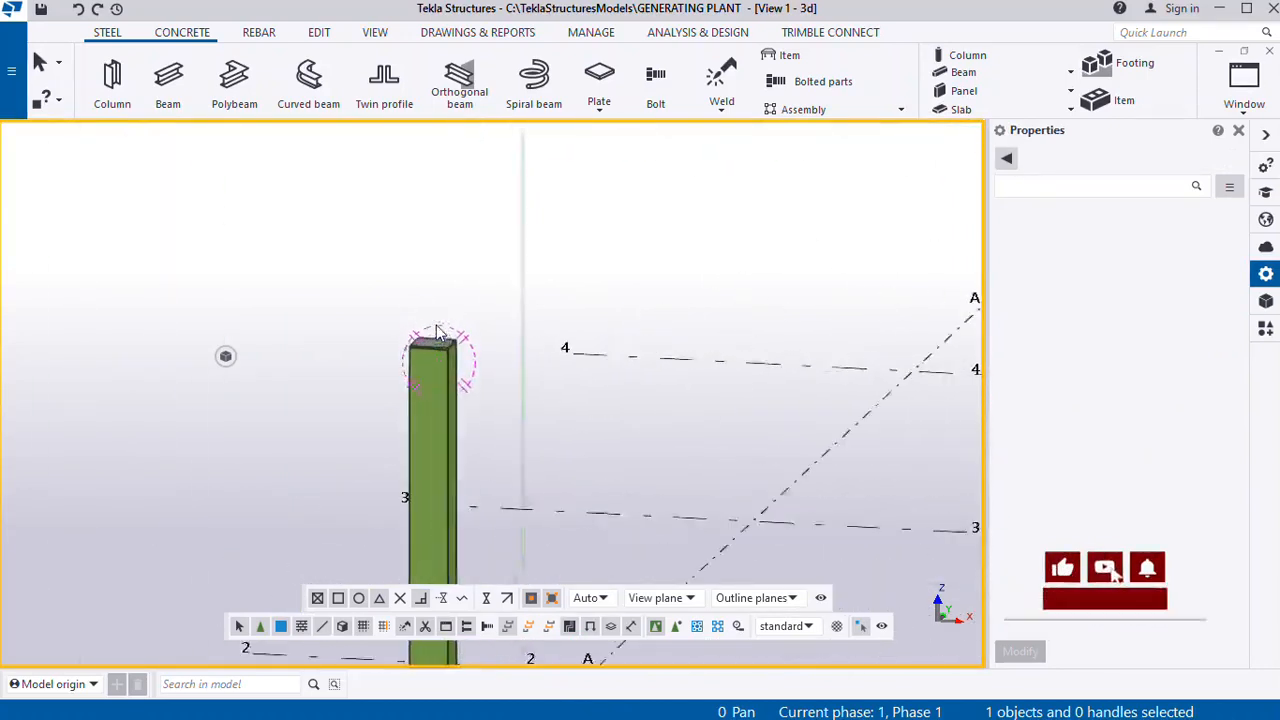
scroll(440, 340, "up", 3)
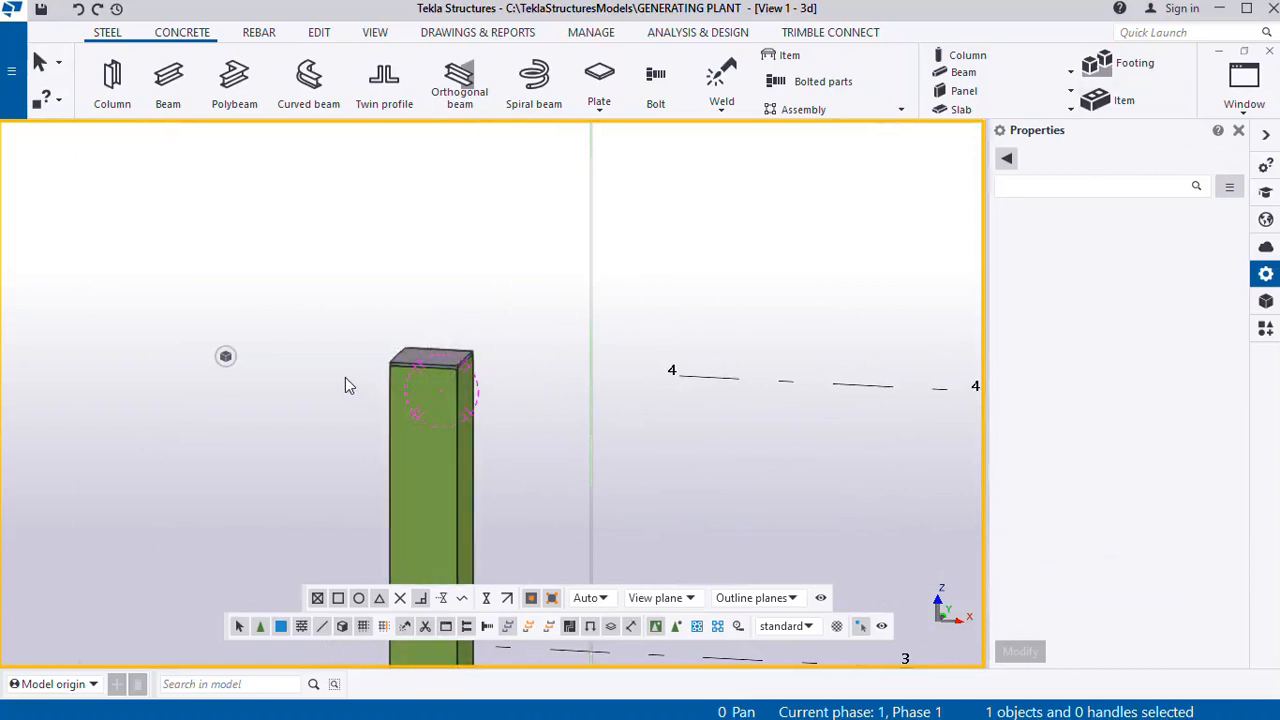
middle_click_drag(315, 388, 530, 482, "ctrl")
scroll(434, 369, "up", 3)
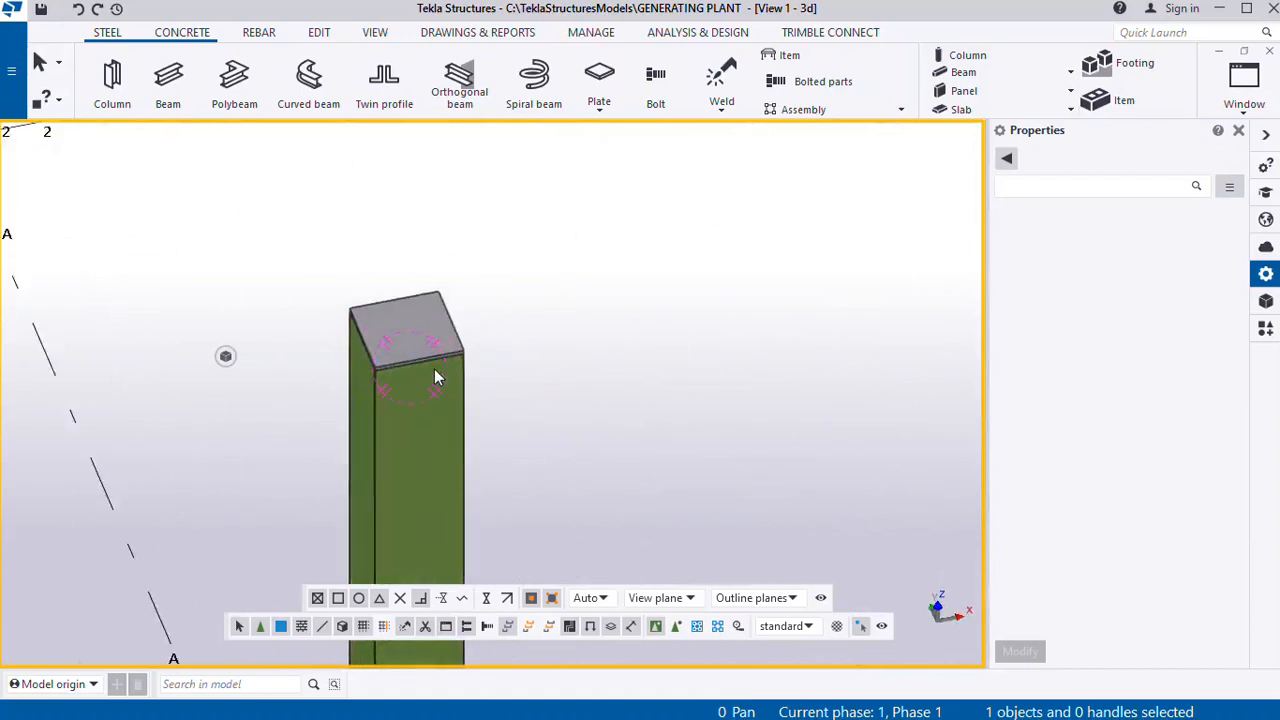
middle_click_drag(430, 358, 371, 402, "ctrl")
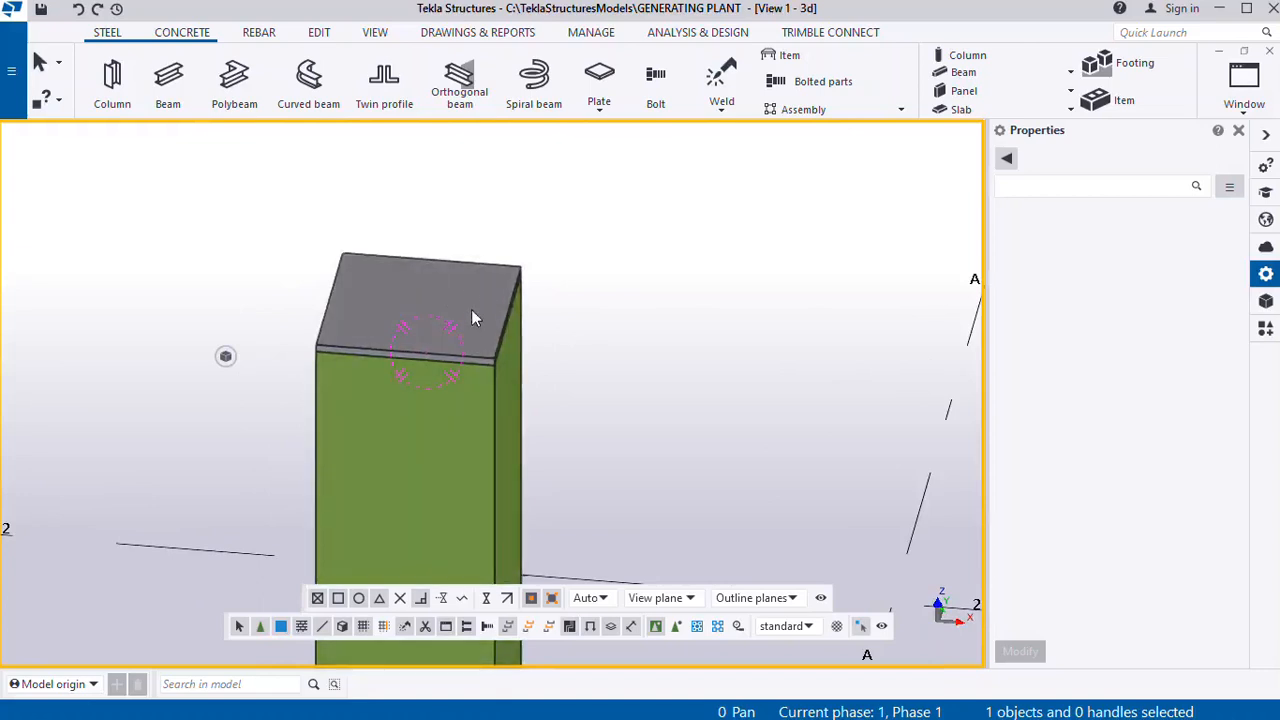
middle_click_drag(474, 318, 436, 298, "ctrl")
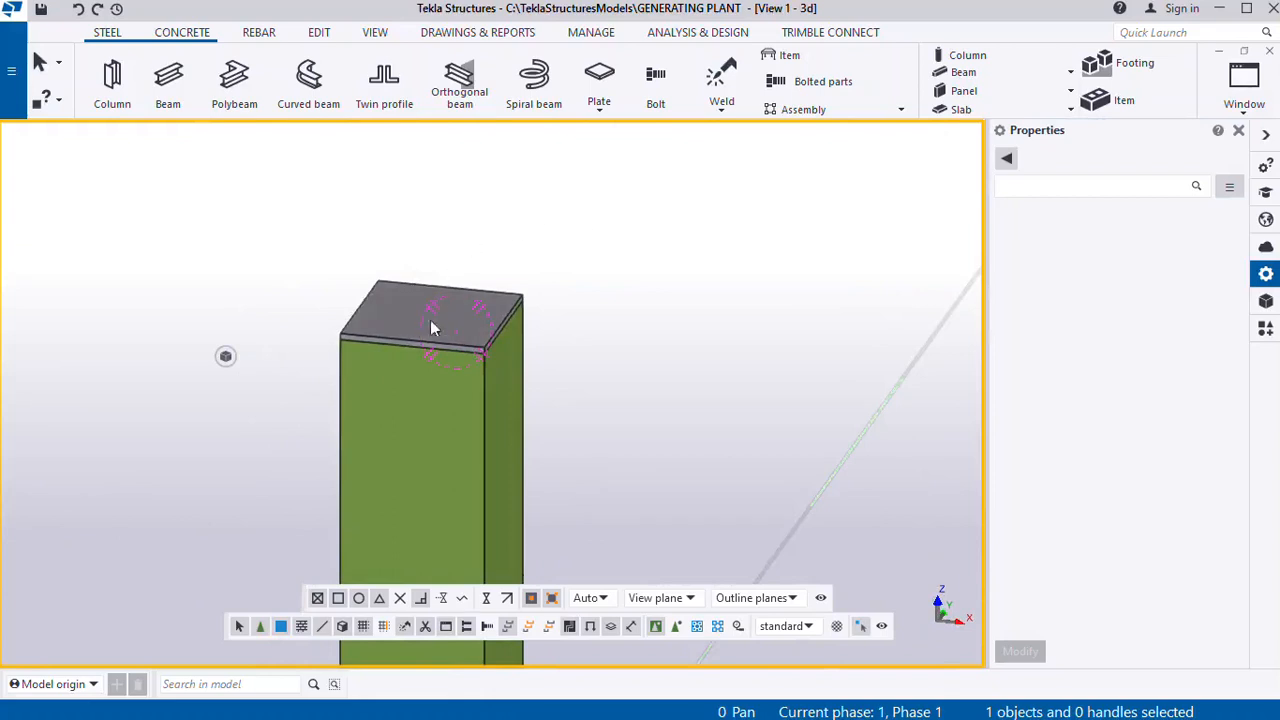
scroll(433, 315, "down", 2)
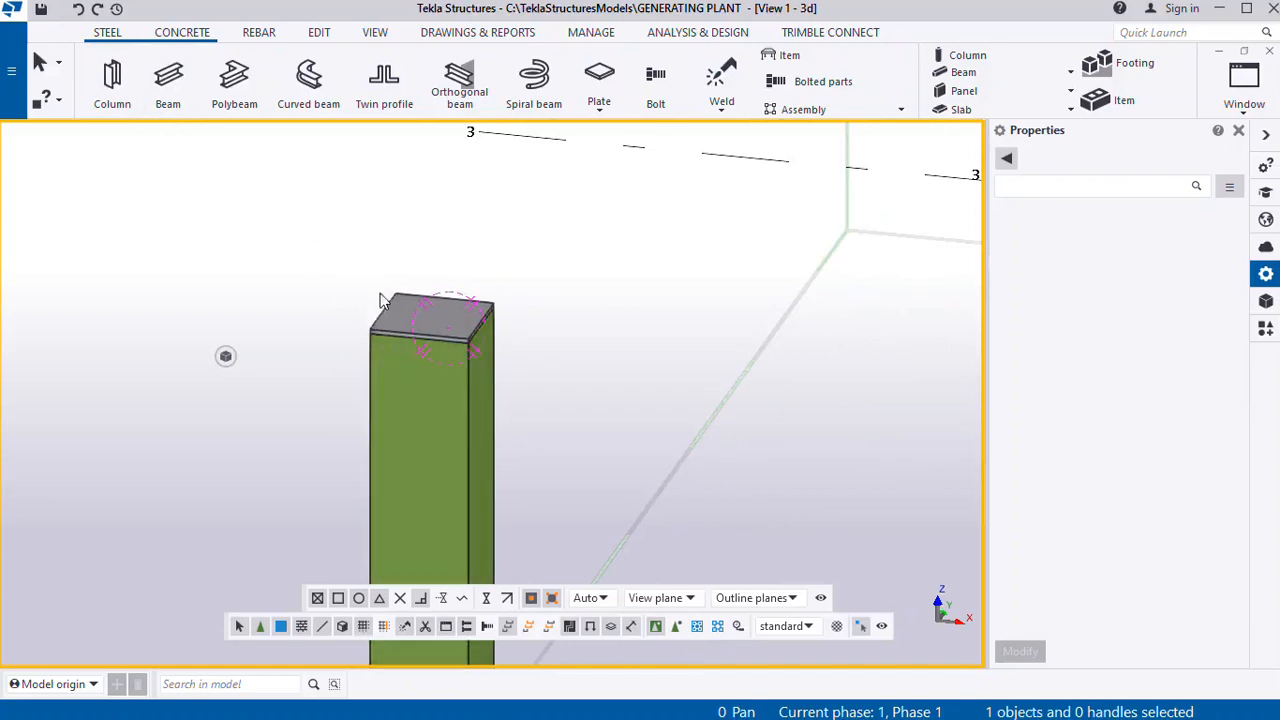
middle_click_drag(447, 298, 520, 428, "ctrl")
scroll(443, 332, "up", 2)
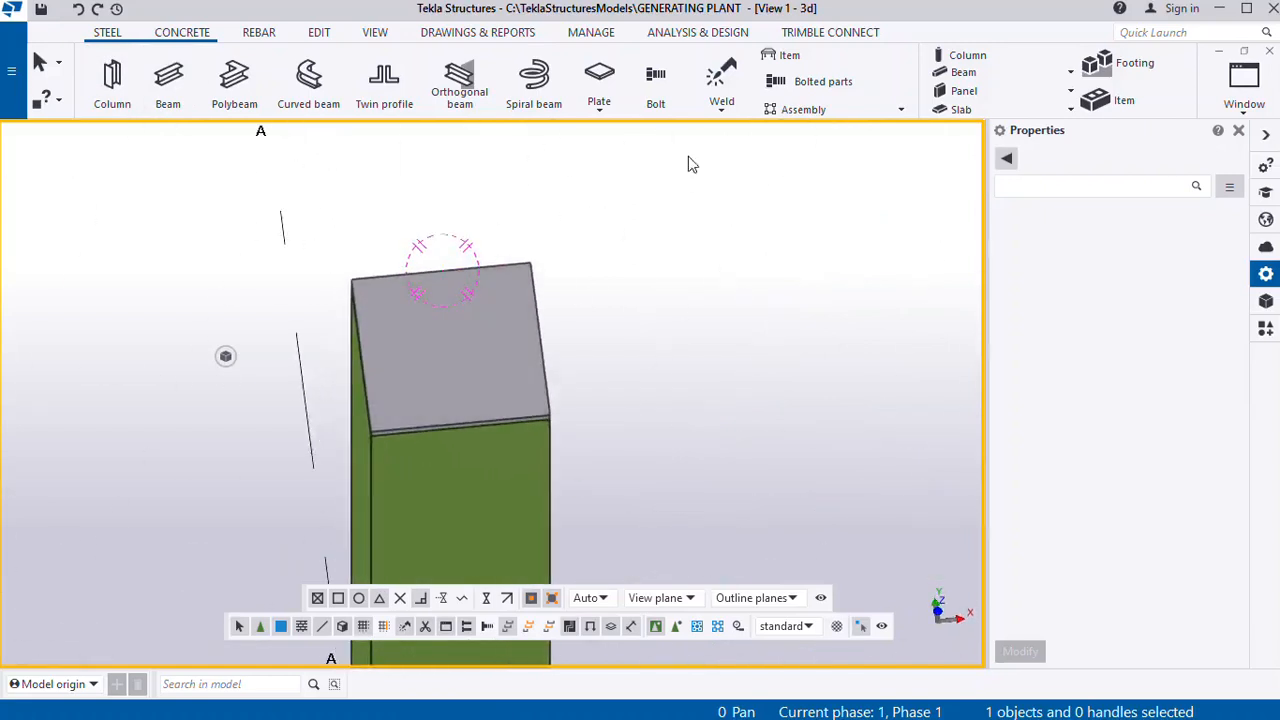
Place three points at free positions just inside three corners of the plate's top face, with any-position snapping on, and end the command
left_click(319, 32)
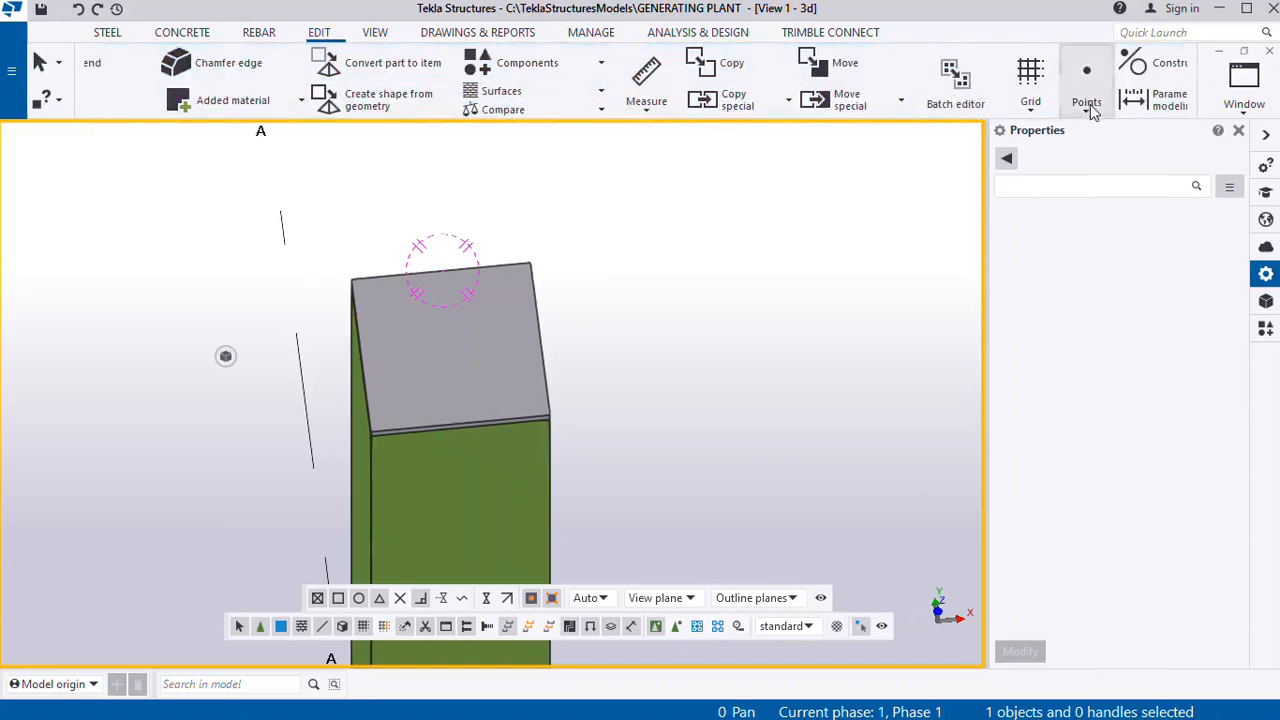
left_click(1090, 108)
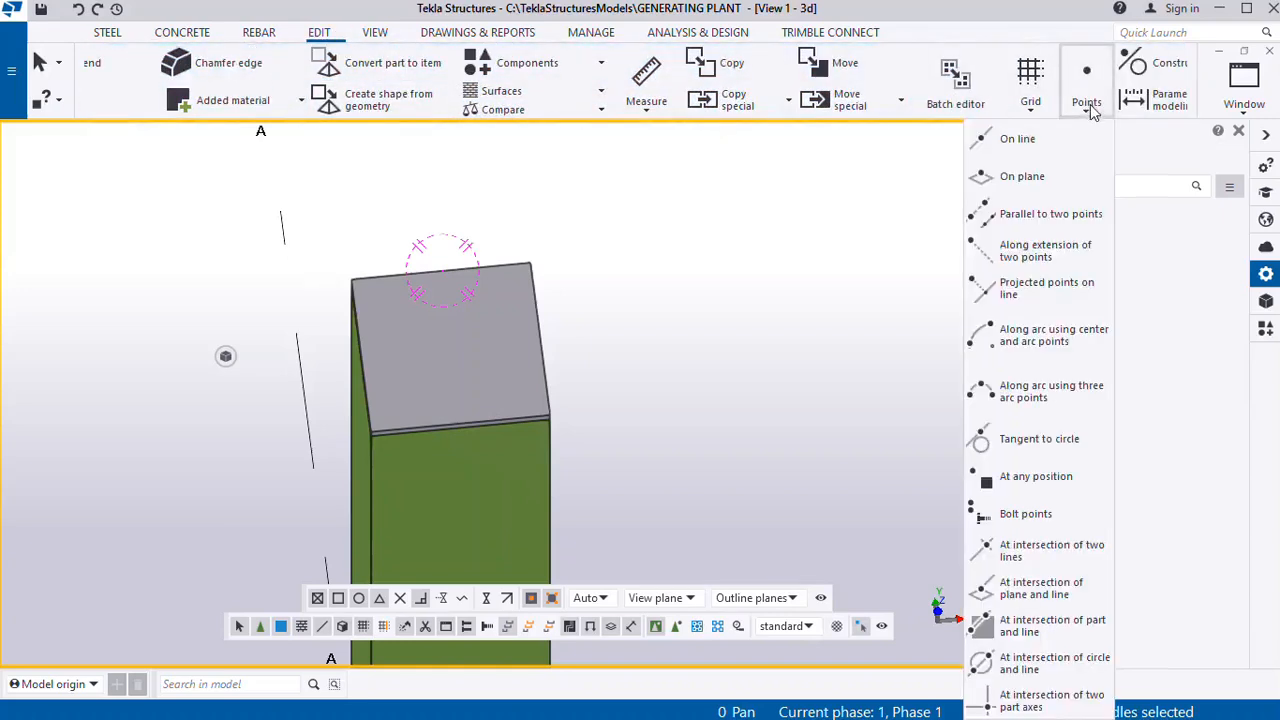
left_click(1036, 477)
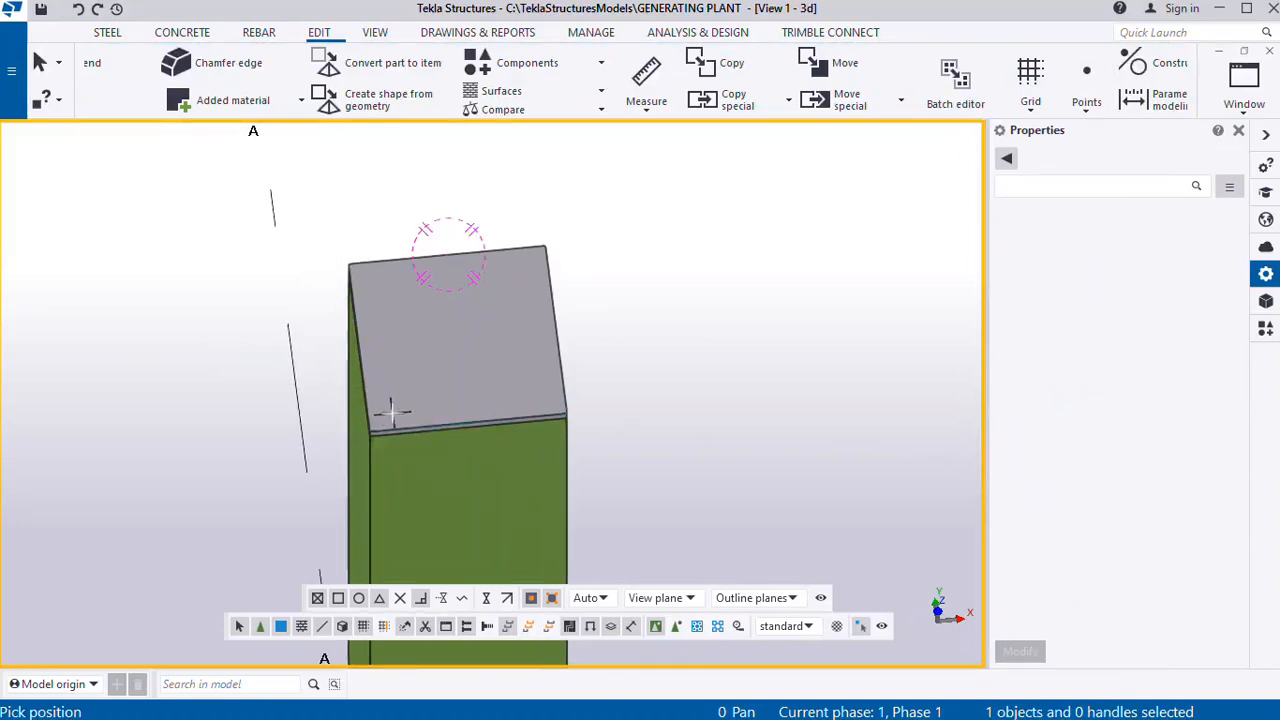
scroll(385, 430, "up", 1)
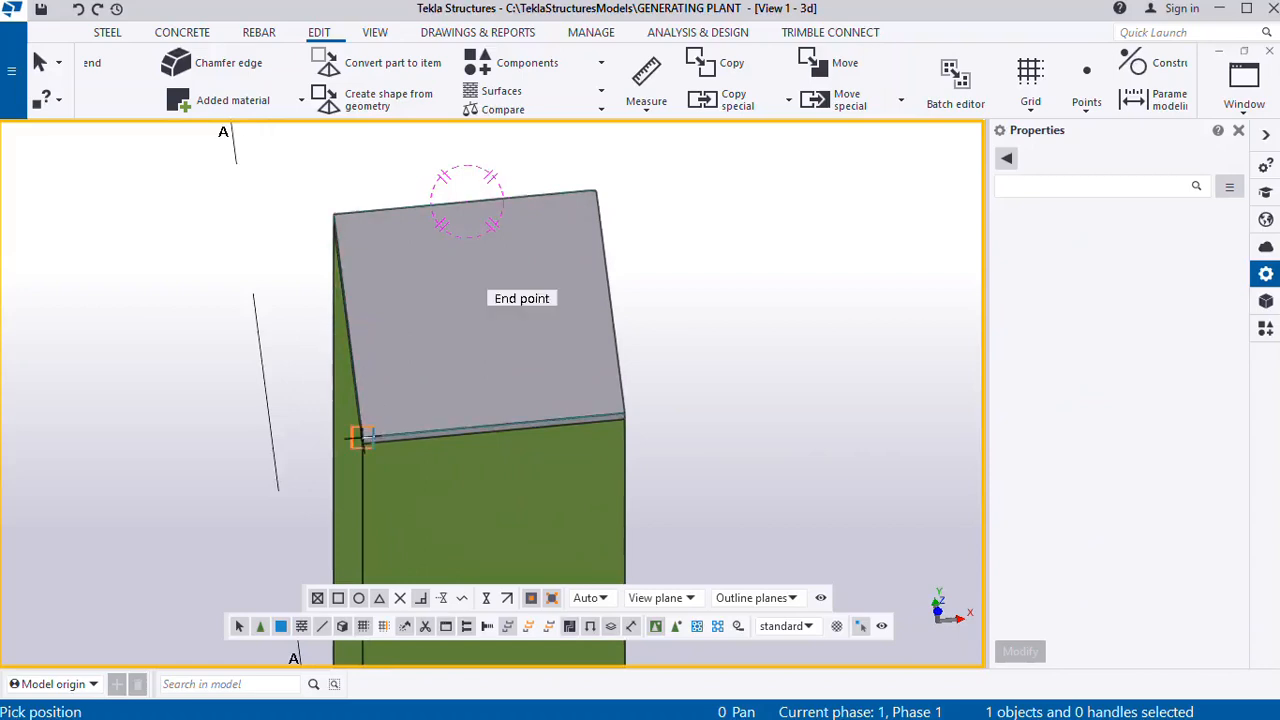
scroll(362, 440, "up", 2)
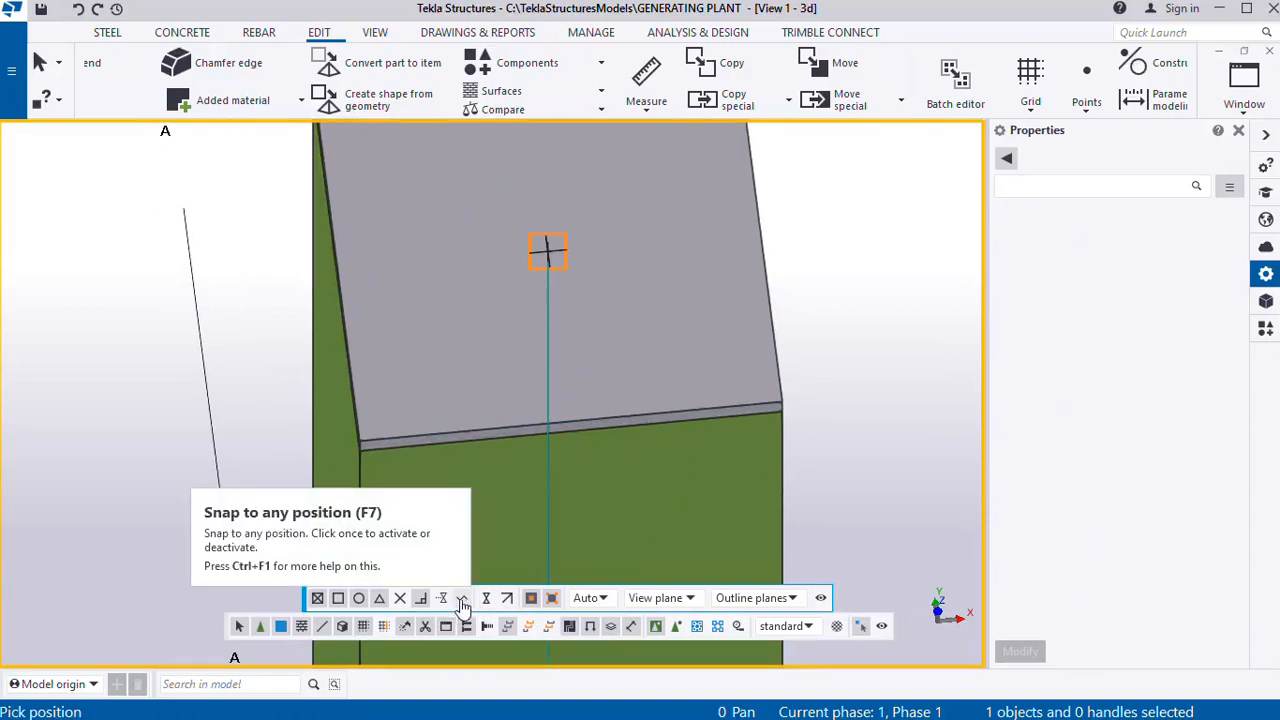
left_click(406, 399)
scroll(571, 423, "down", 2)
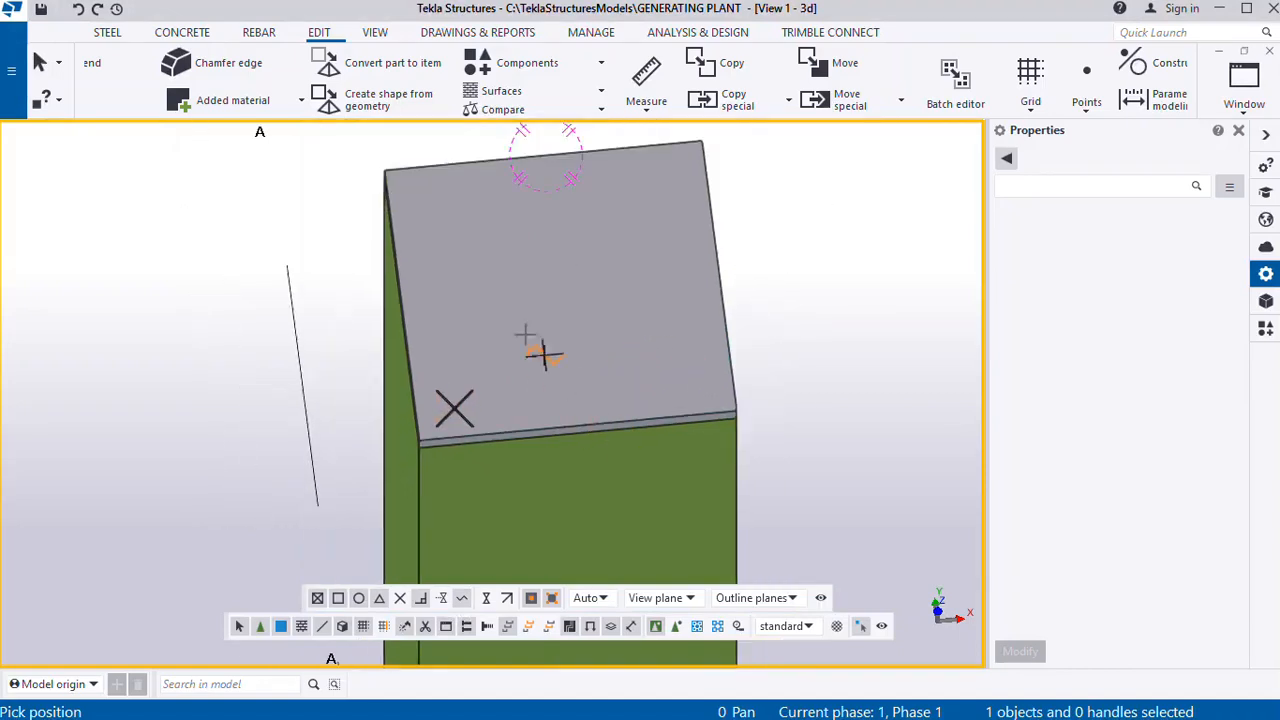
left_click(420, 203)
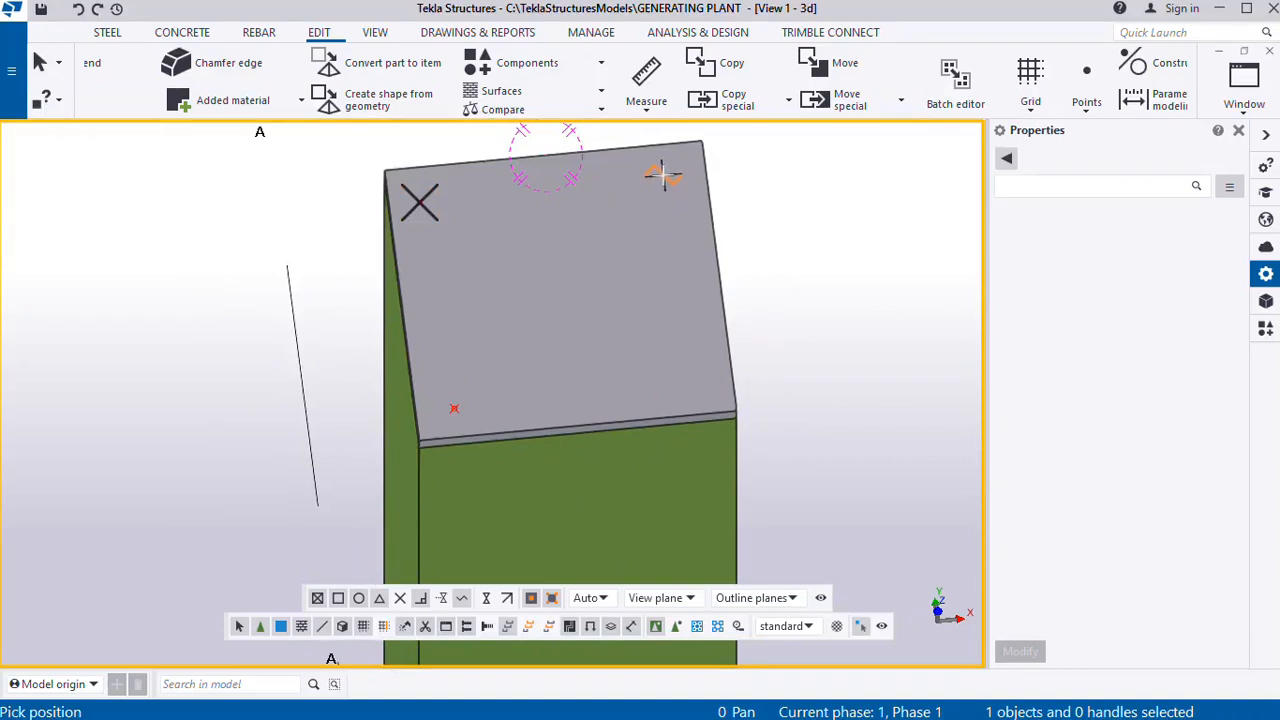
left_click(659, 177)
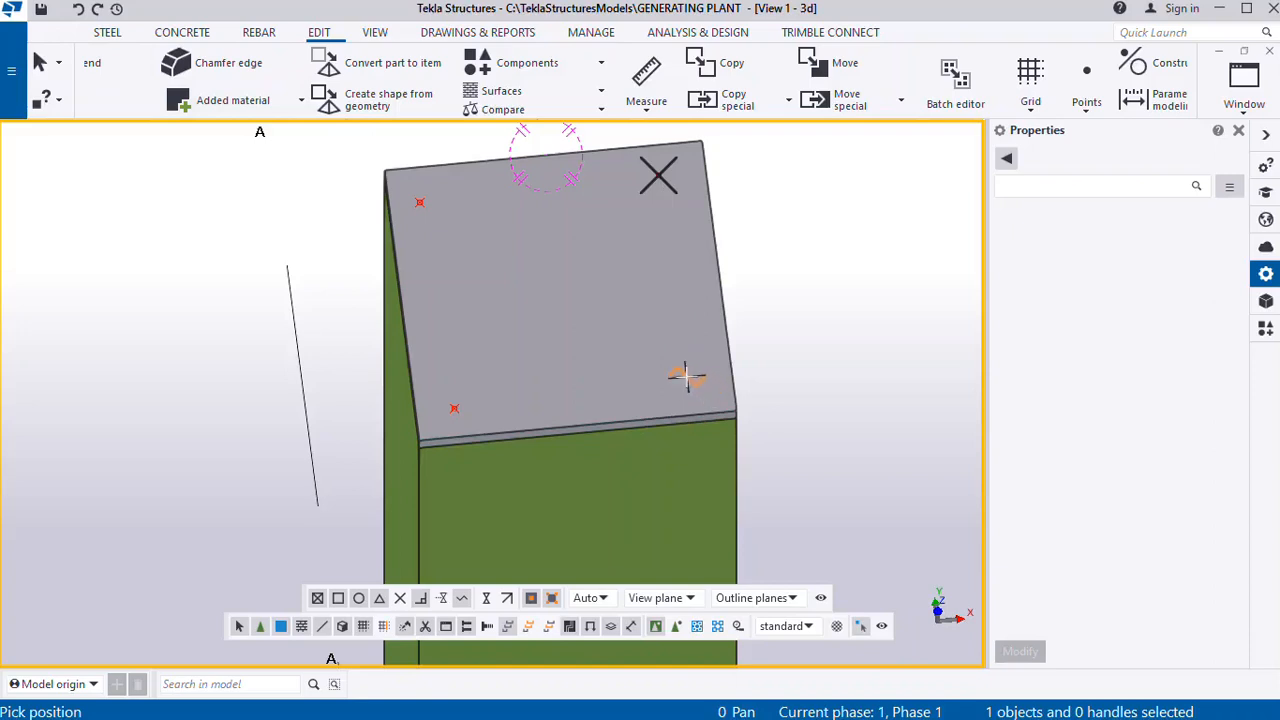
key("grave")
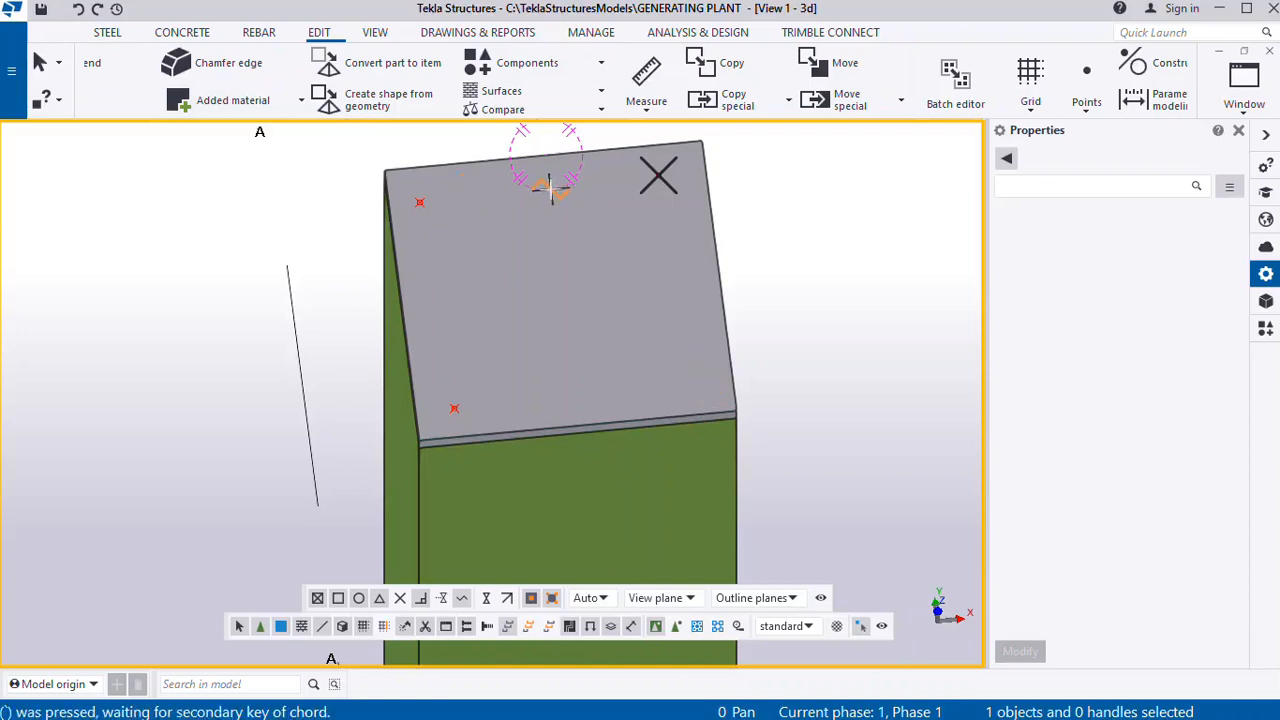
key("Escape")
key("Escape")
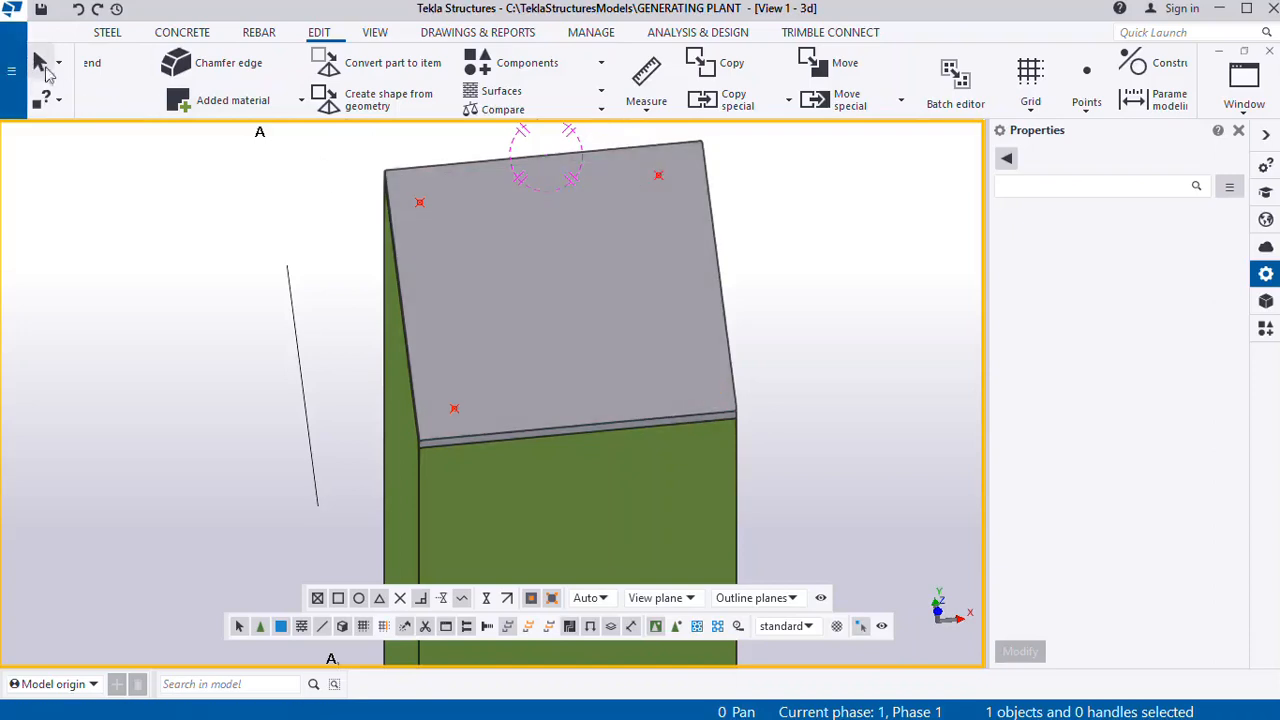
Delete the point near the plate's far corner on the positive X side
left_click(648, 172)
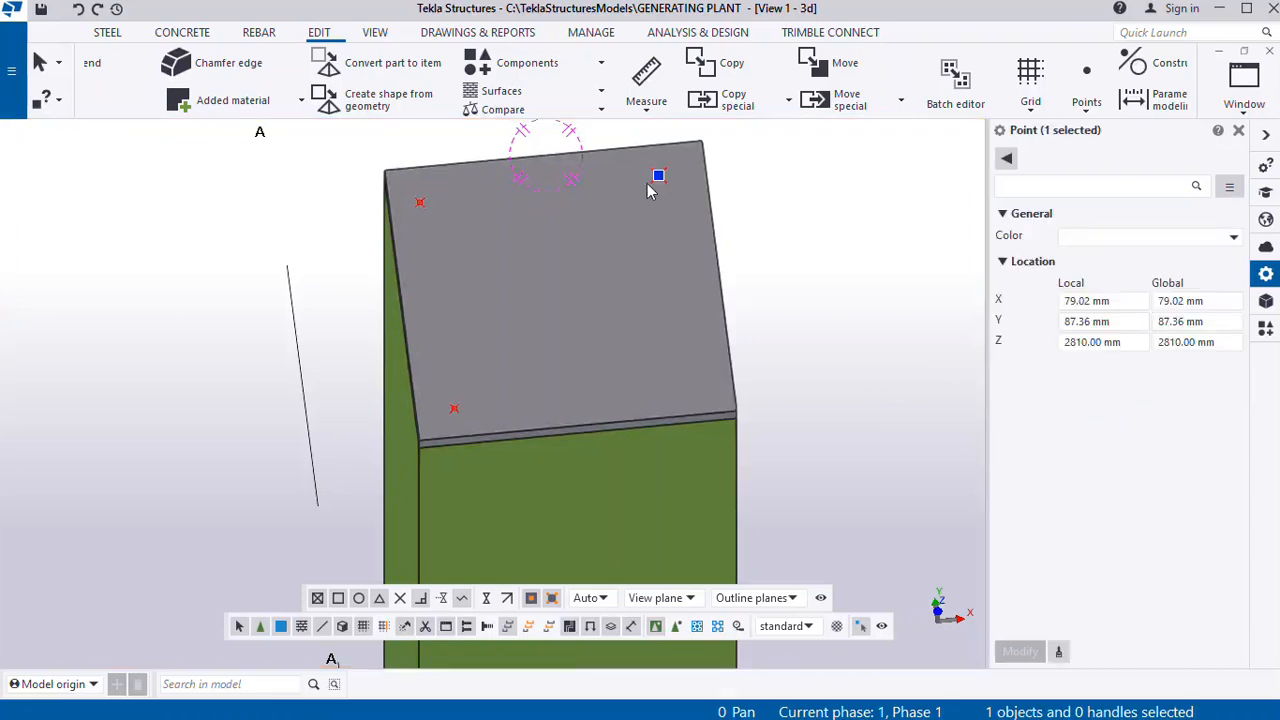
key("Delete")
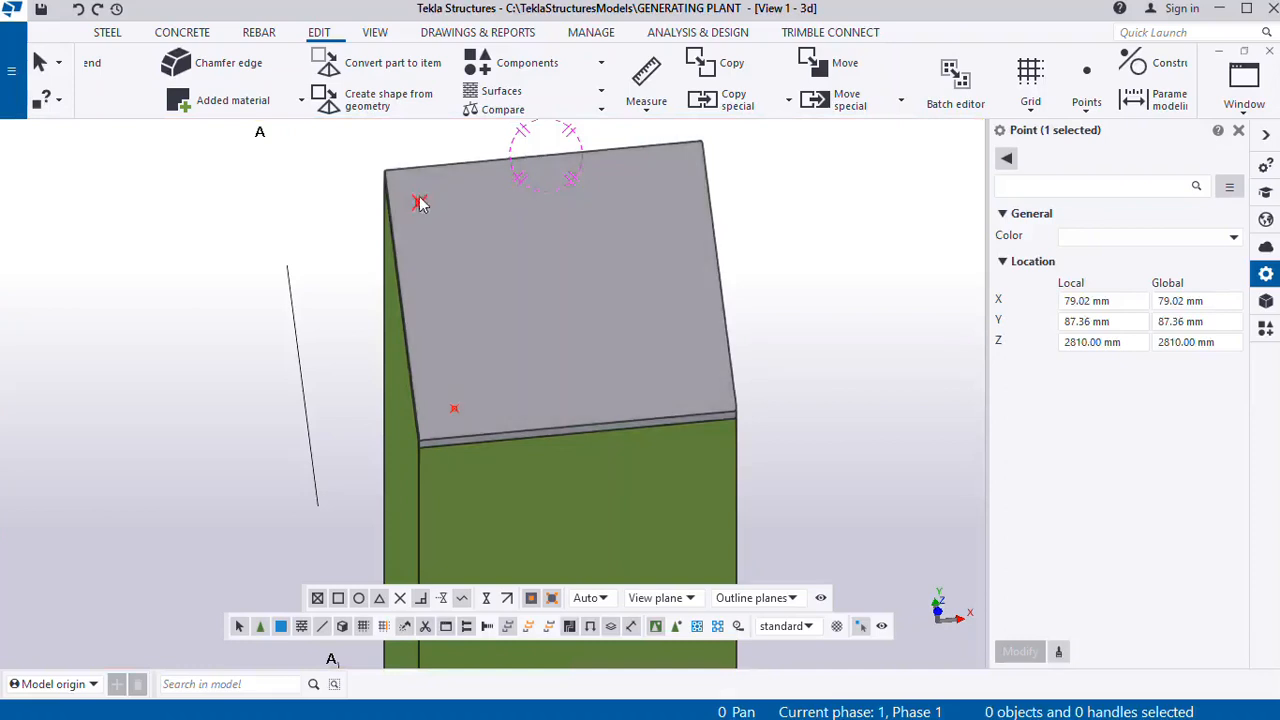
Select the two remaining points on the plate and start a linear special copy of them
left_click_drag(484, 436, 485, 432)
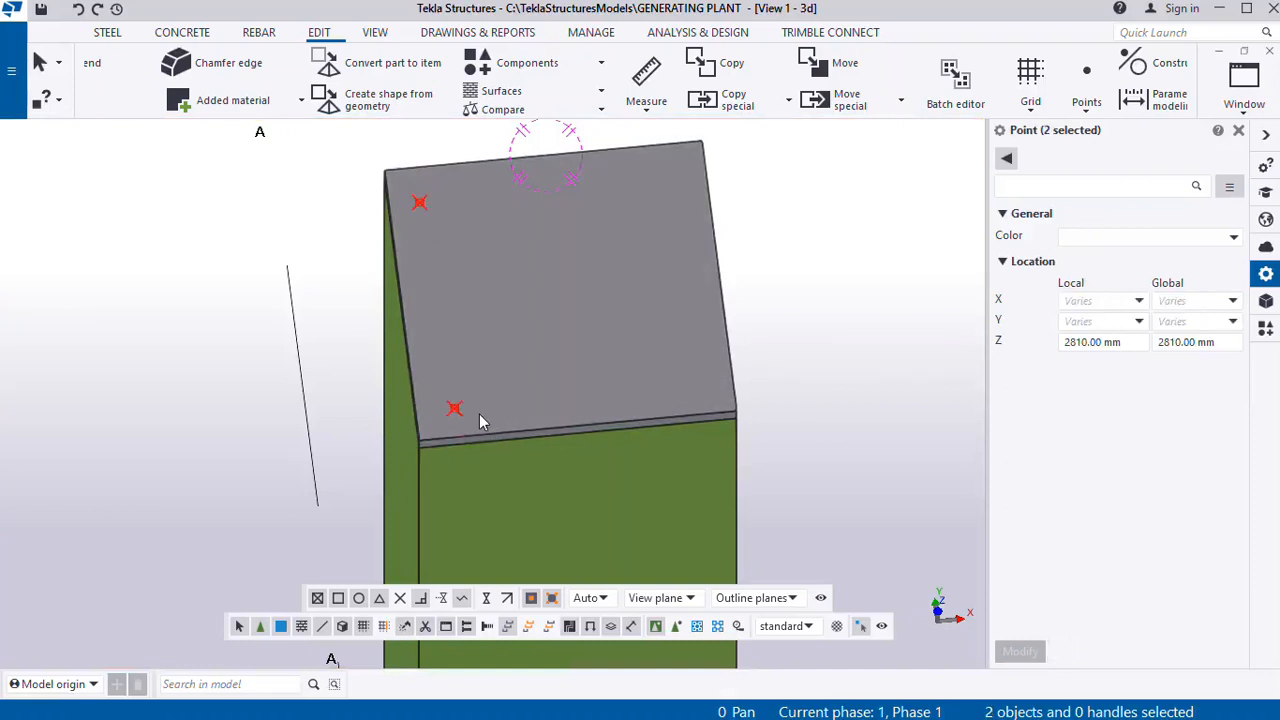
key("alt+Tab")
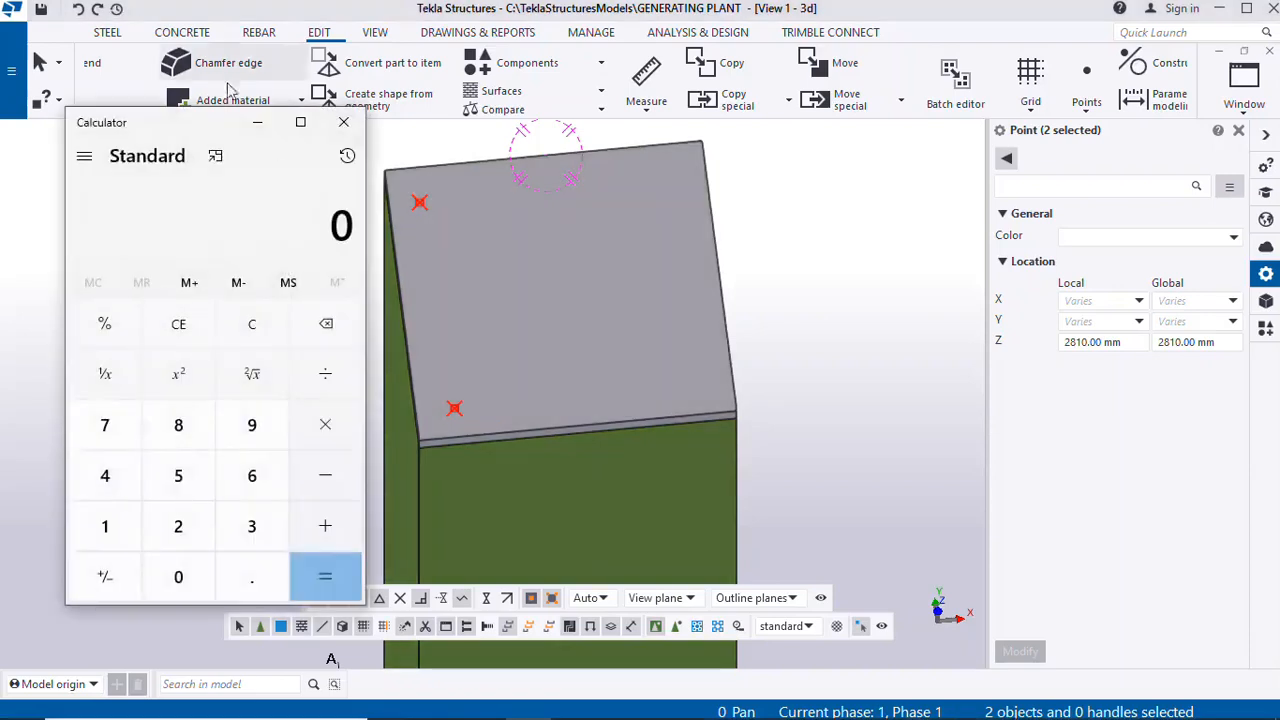
left_click(343, 122)
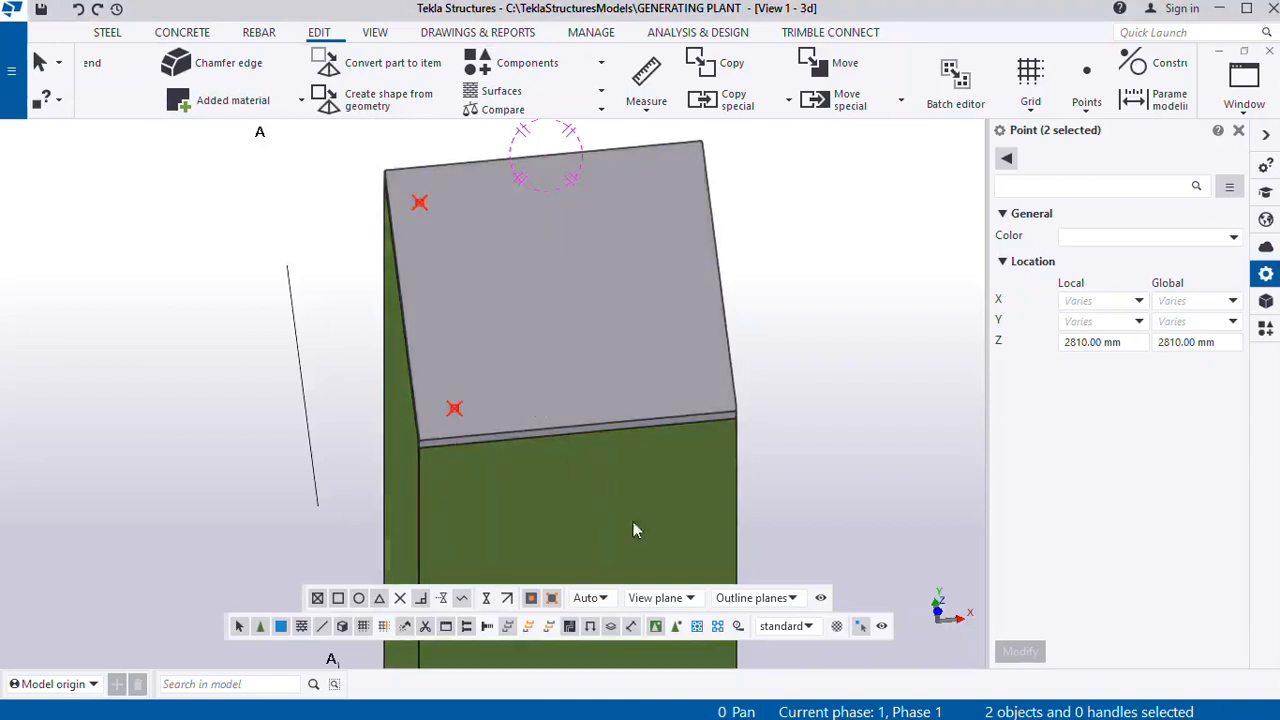
right_click(806, 241)
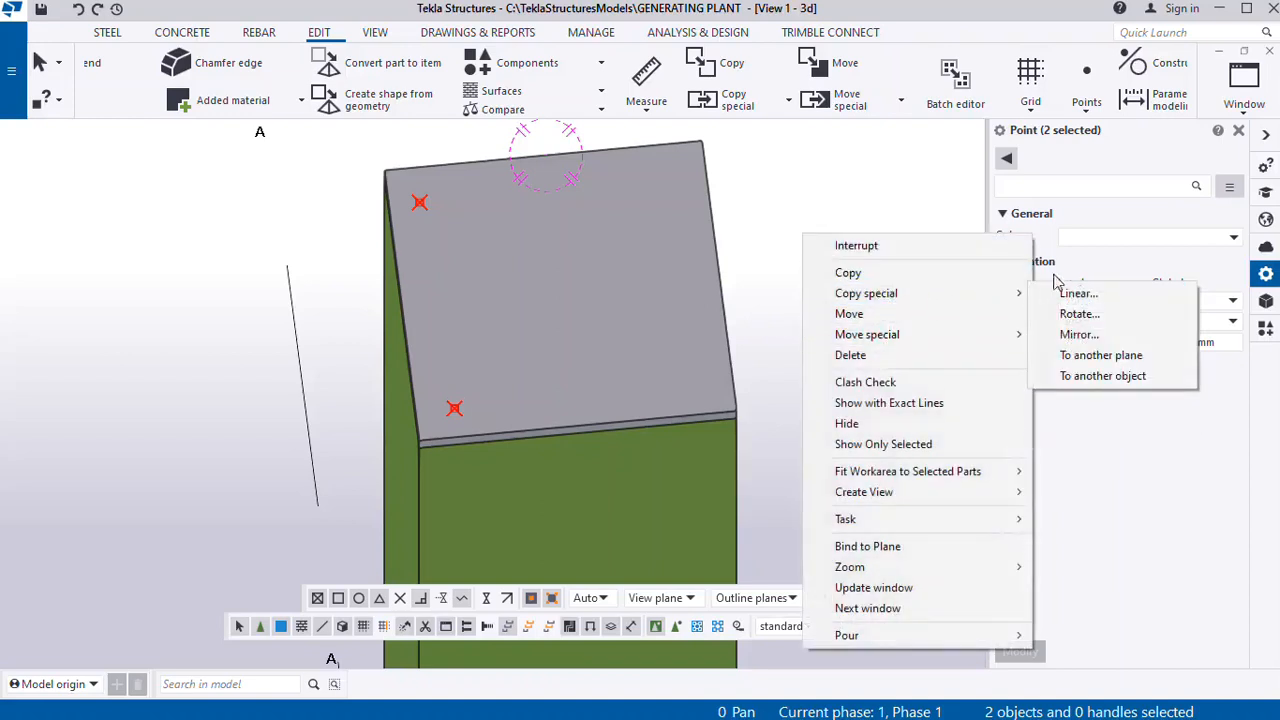
mouse_move(971, 294)
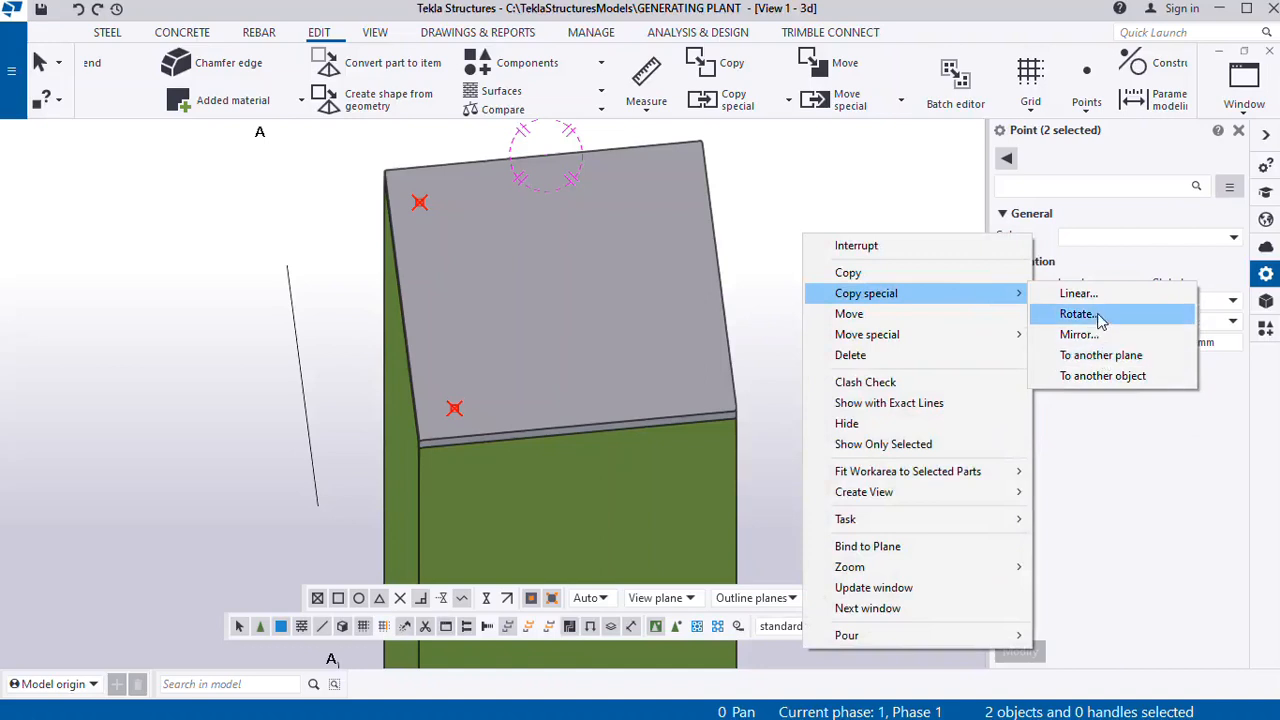
left_click(1090, 295)
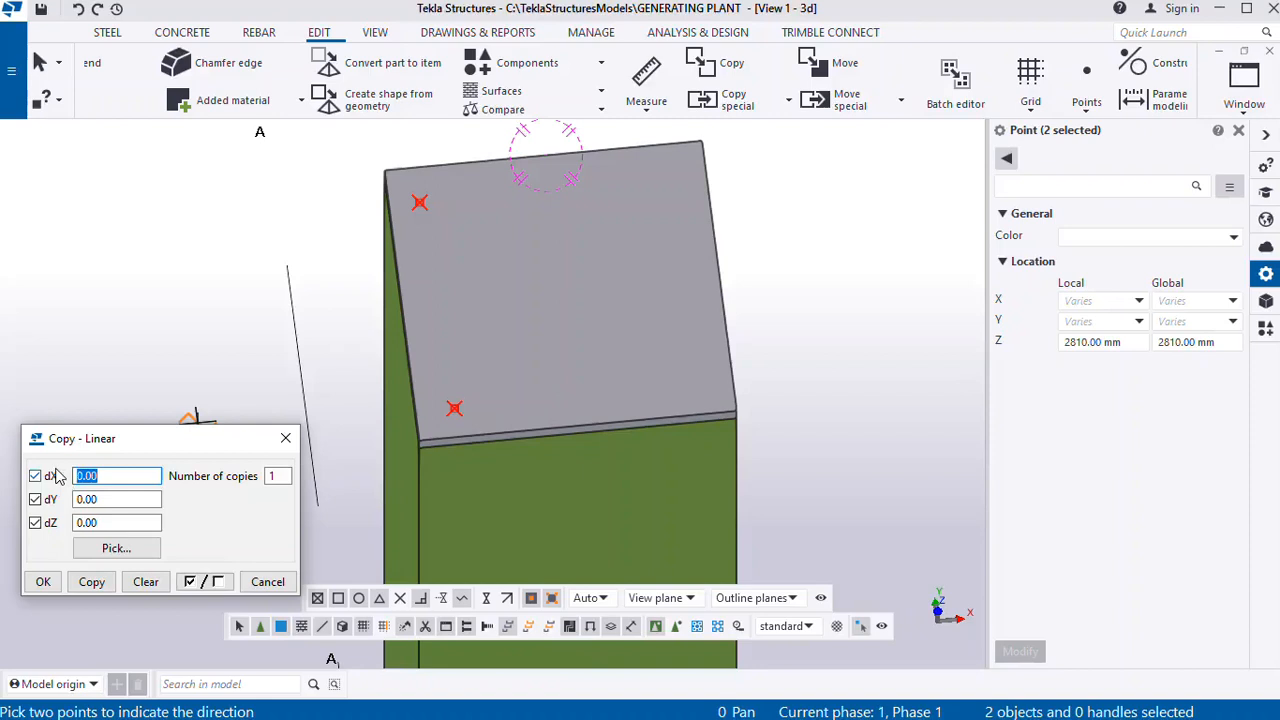
Try copying the two selected points 150 mm along X, and undo that copy
type("150")
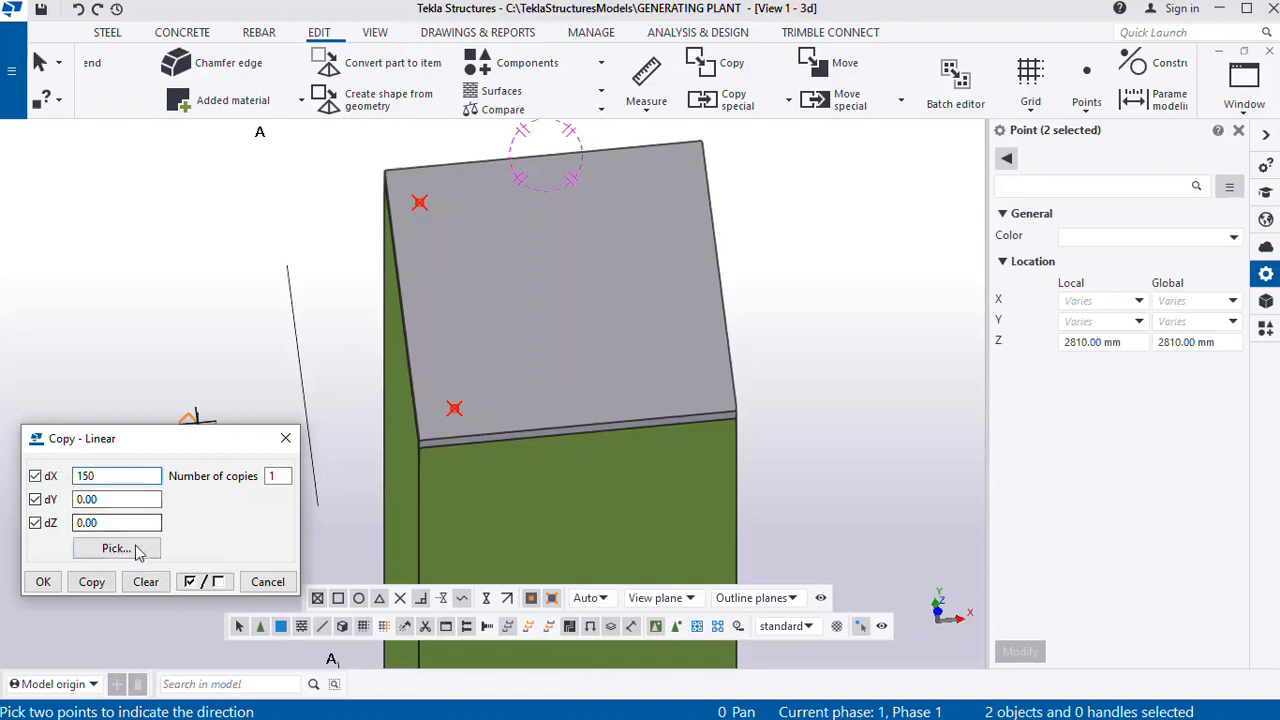
left_click(93, 585)
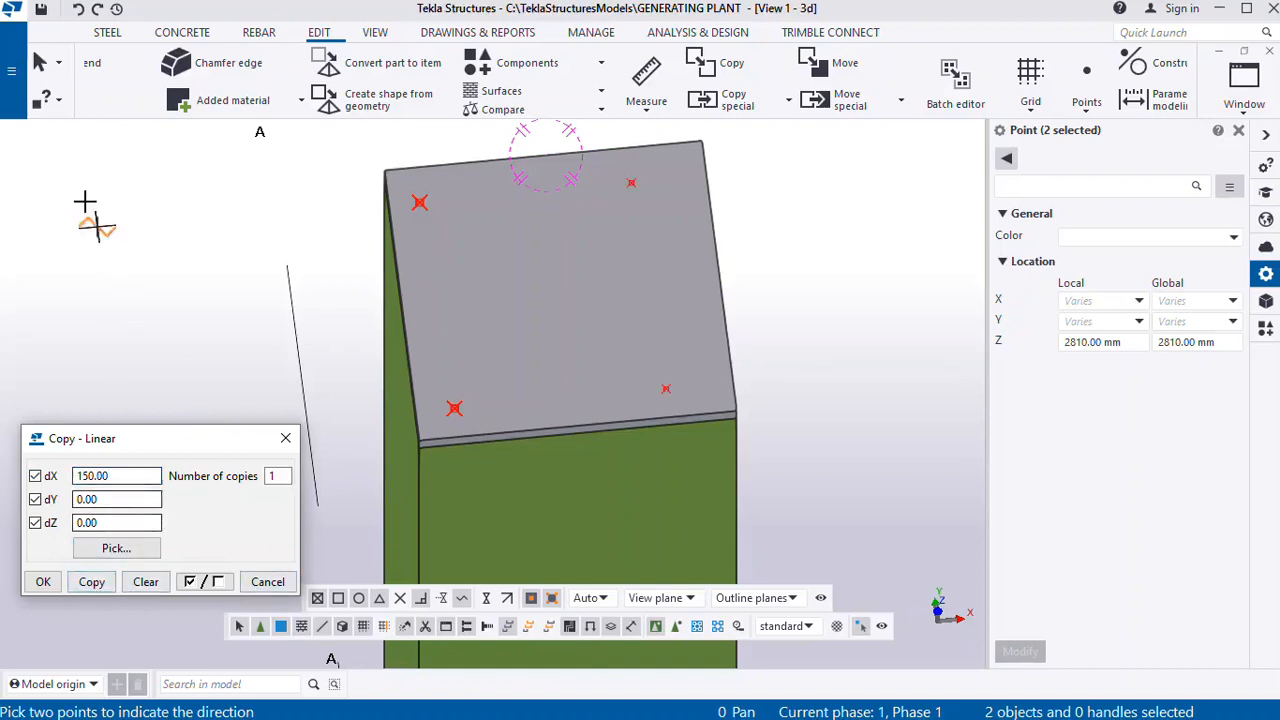
left_click(78, 9)
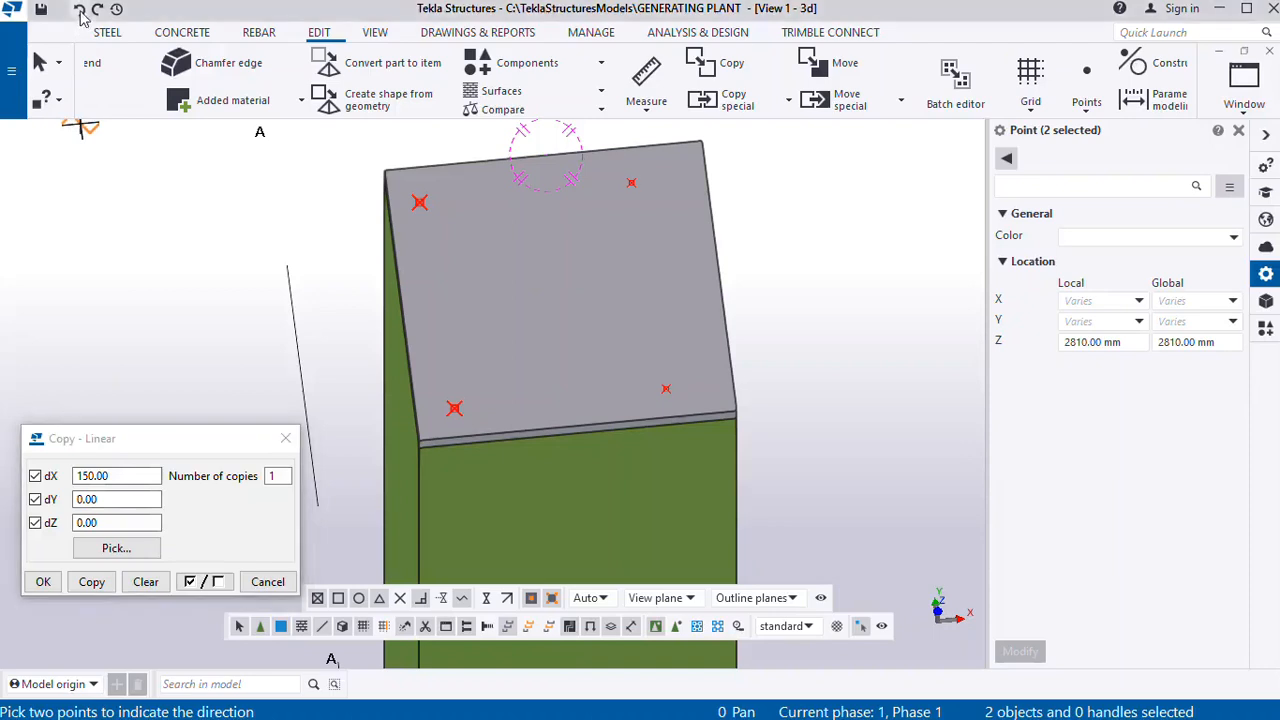
Copy the two selected points once, 175 mm along X, to the opposite side of the plate
left_click_drag(110, 475, 74, 477)
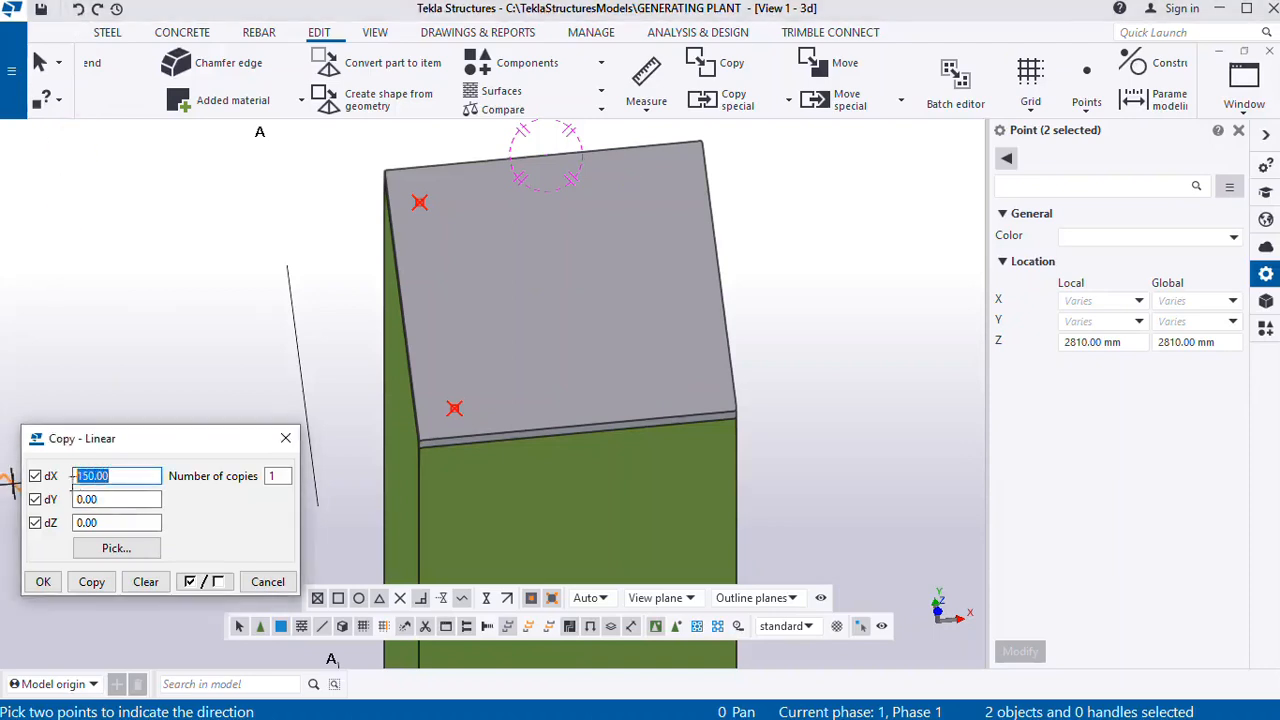
type("175")
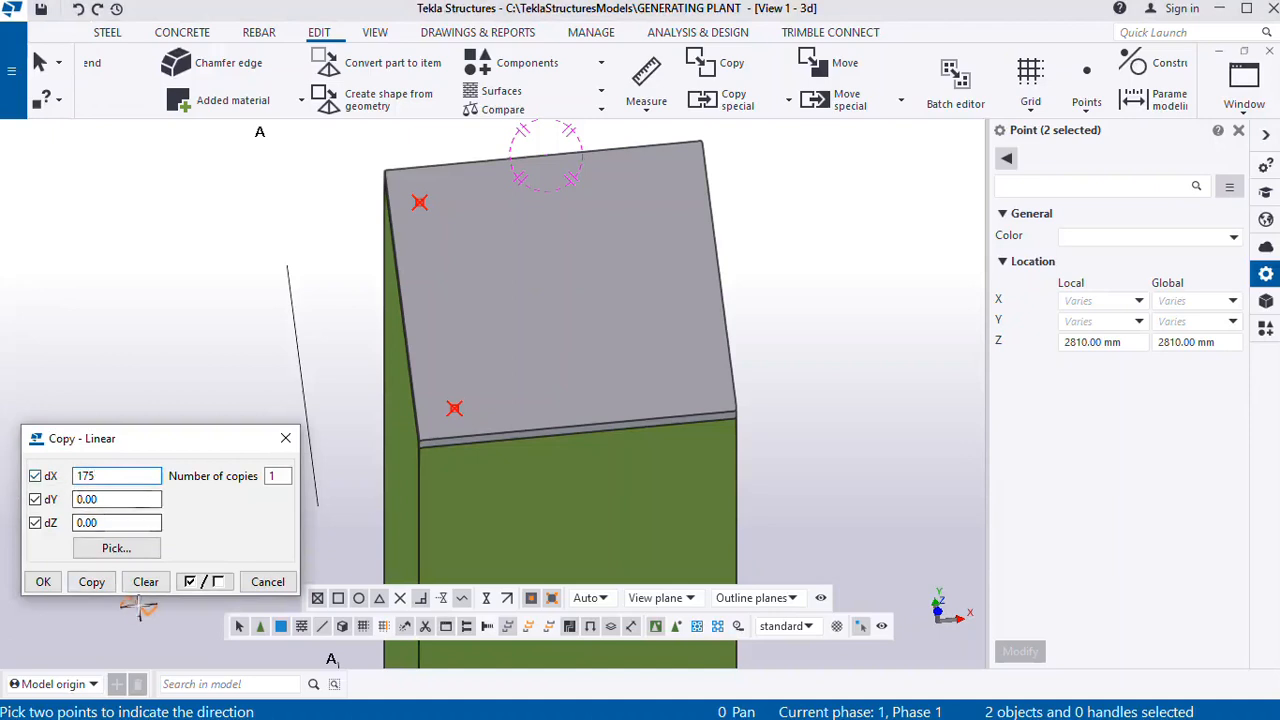
left_click(92, 583)
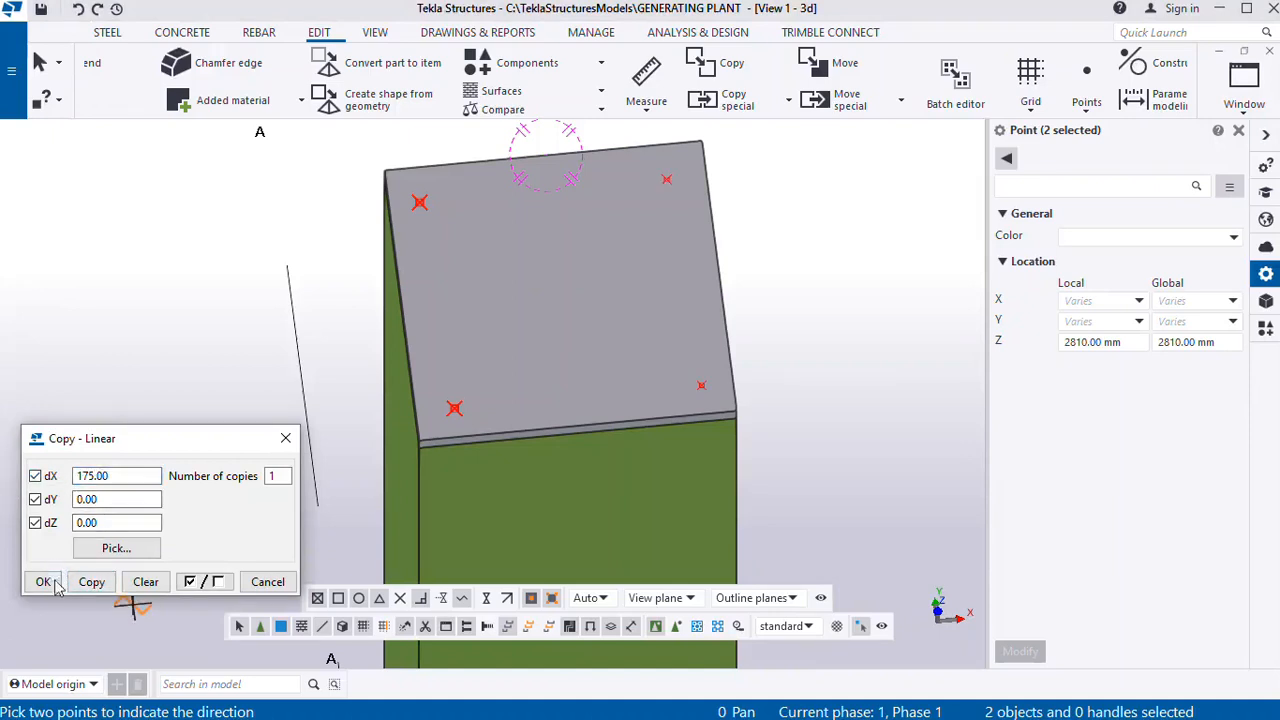
Finish the linear copy of the two plate points and close its settings
left_click(43, 582)
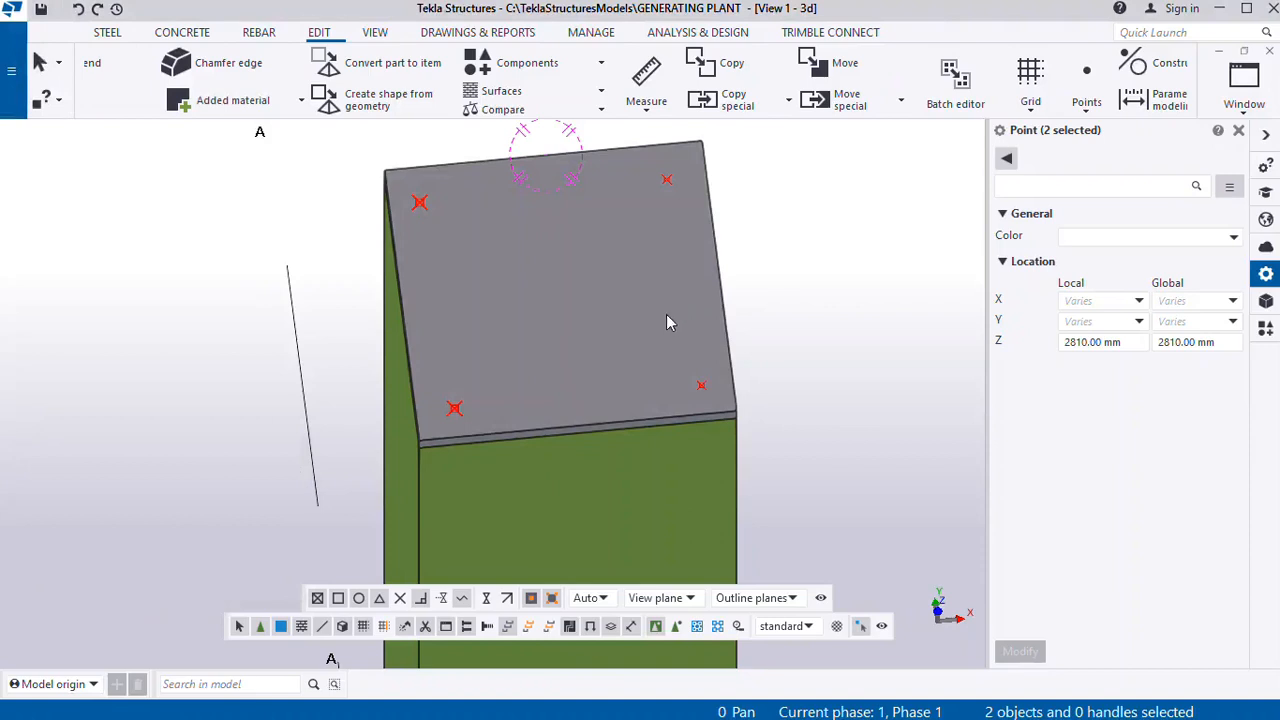
middle_click_drag(666, 318, 599, 222, "ctrl")
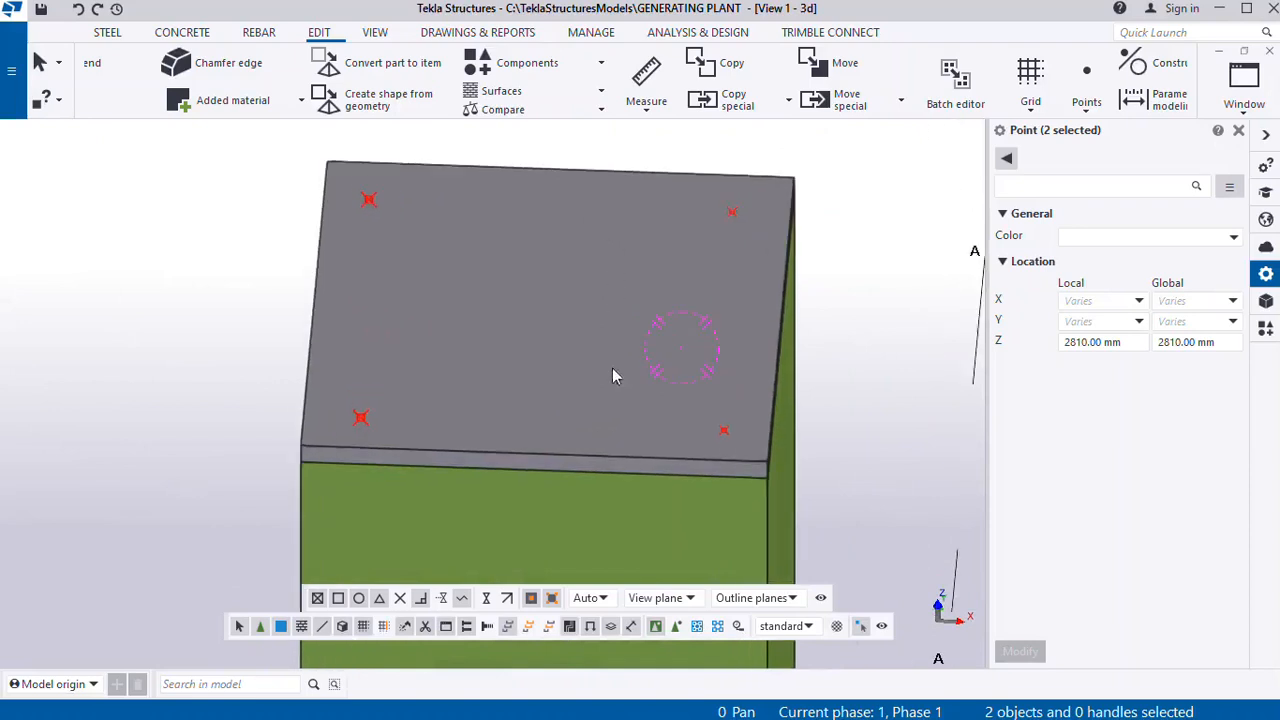
middle_click_drag(397, 331, 372, 183, "ctrl")
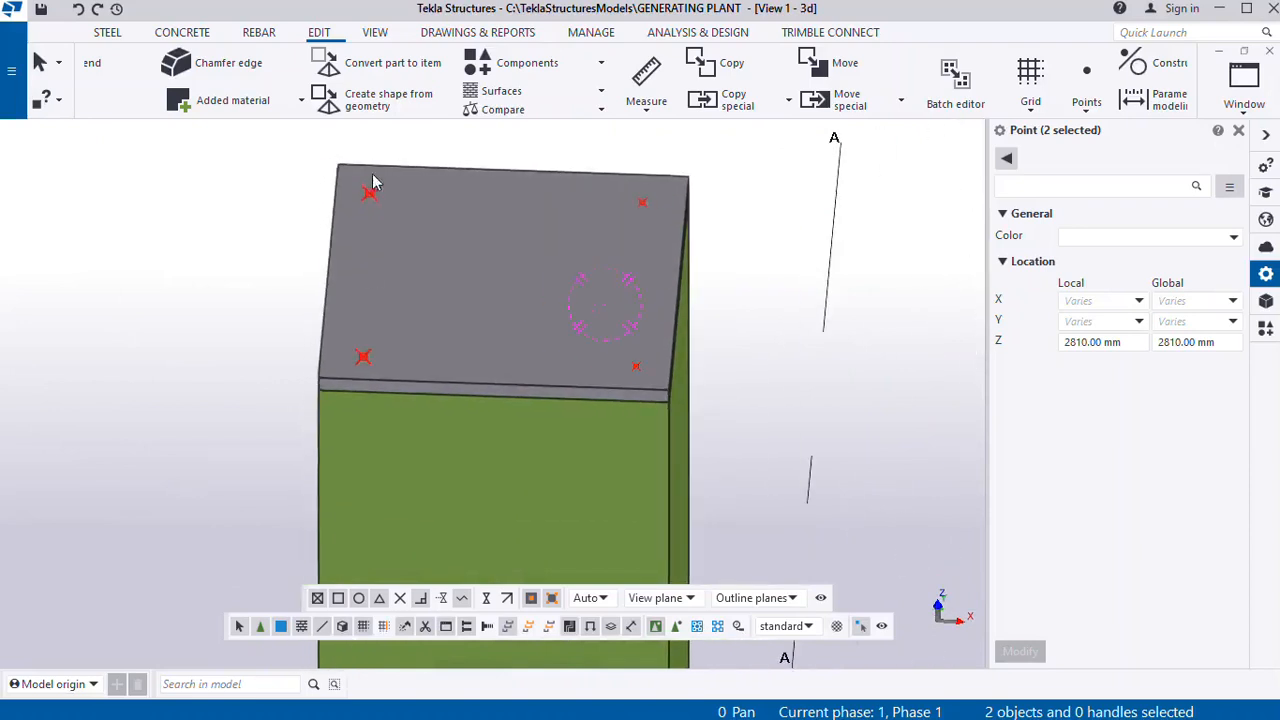
middle_click_drag(352, 234, 315, 368, "ctrl")
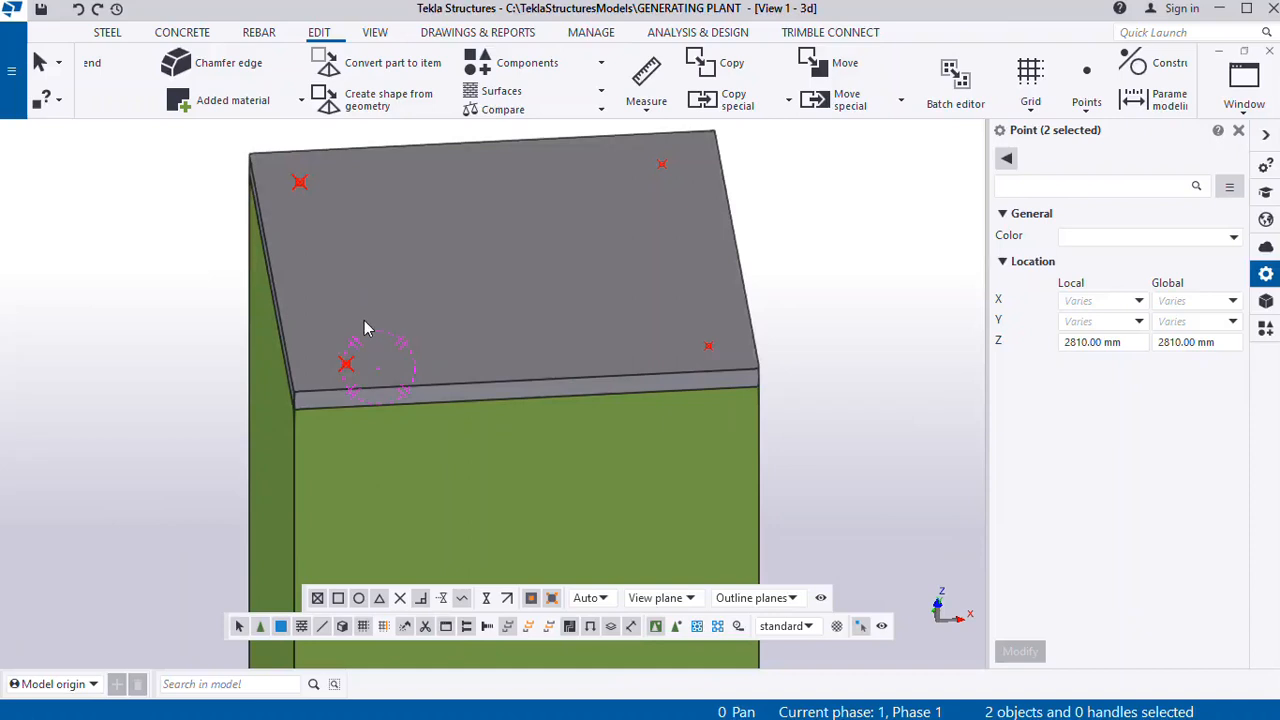
left_click(107, 33)
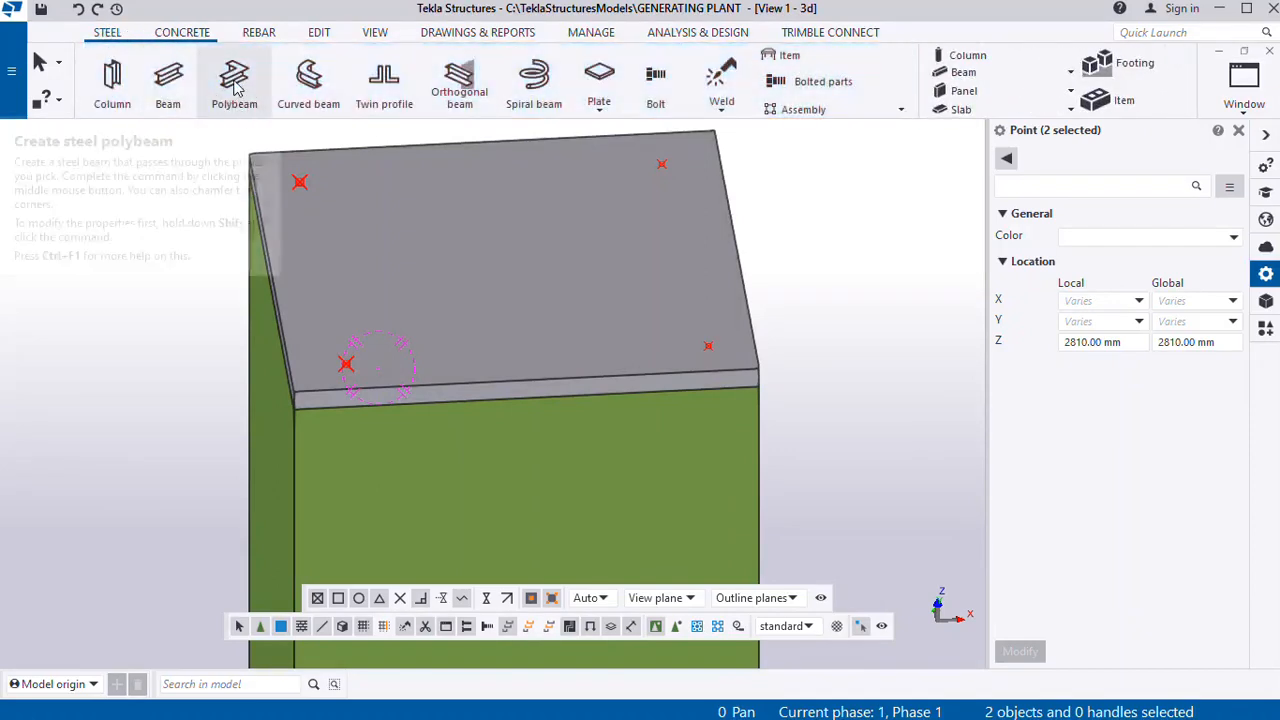
left_click(234, 83)
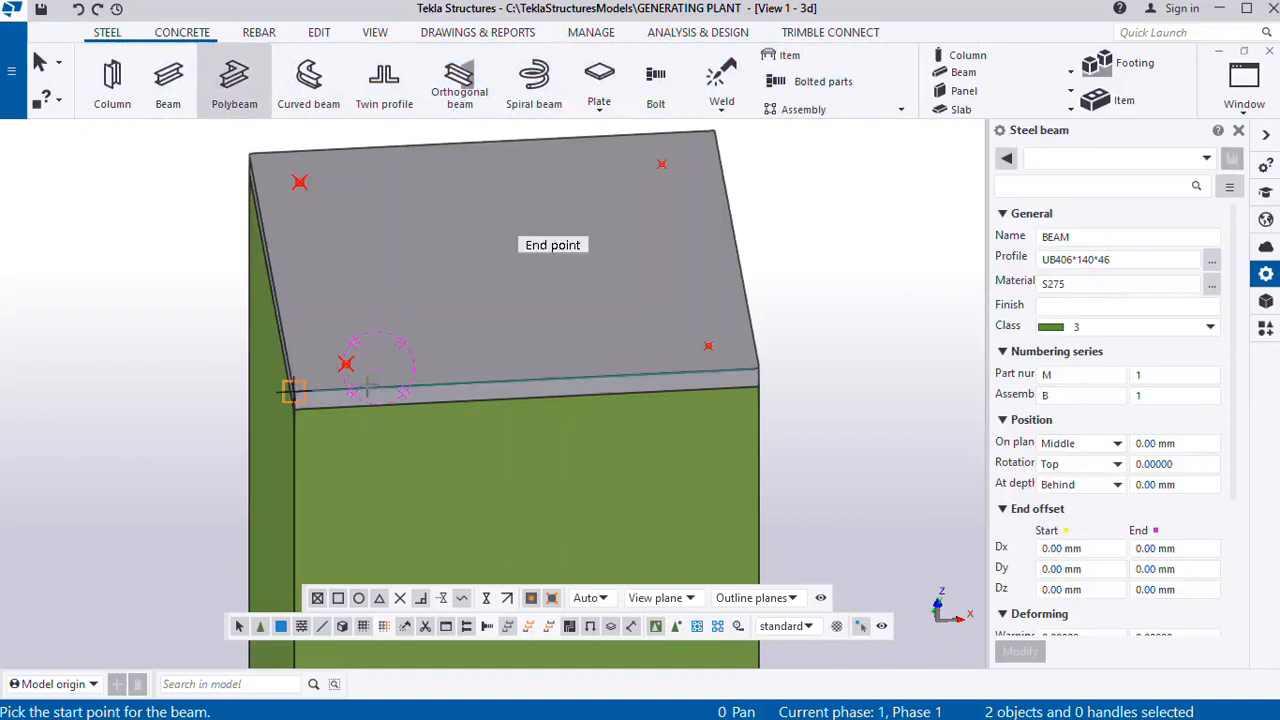
left_click(40, 68)
Select all four positioning points on the steel plate on top of the column
scroll(410, 206, "down", 4)
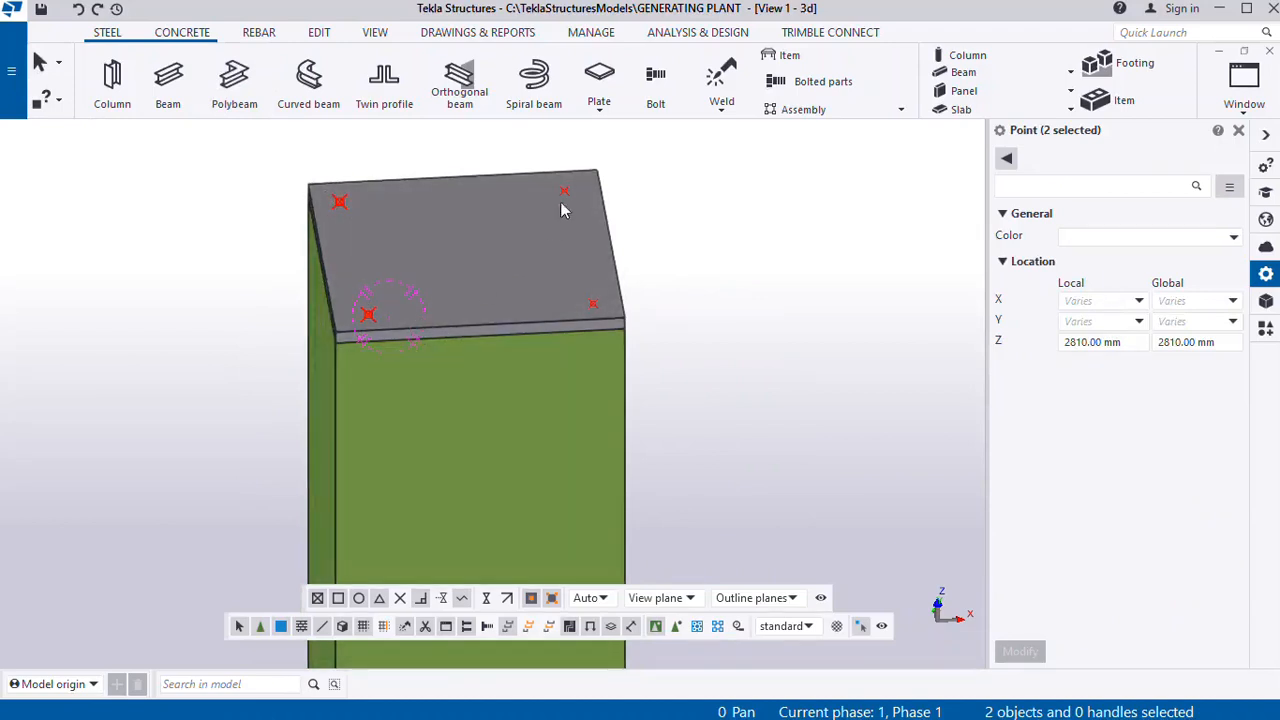
left_click_drag(555, 164, 612, 342, "ctrl")
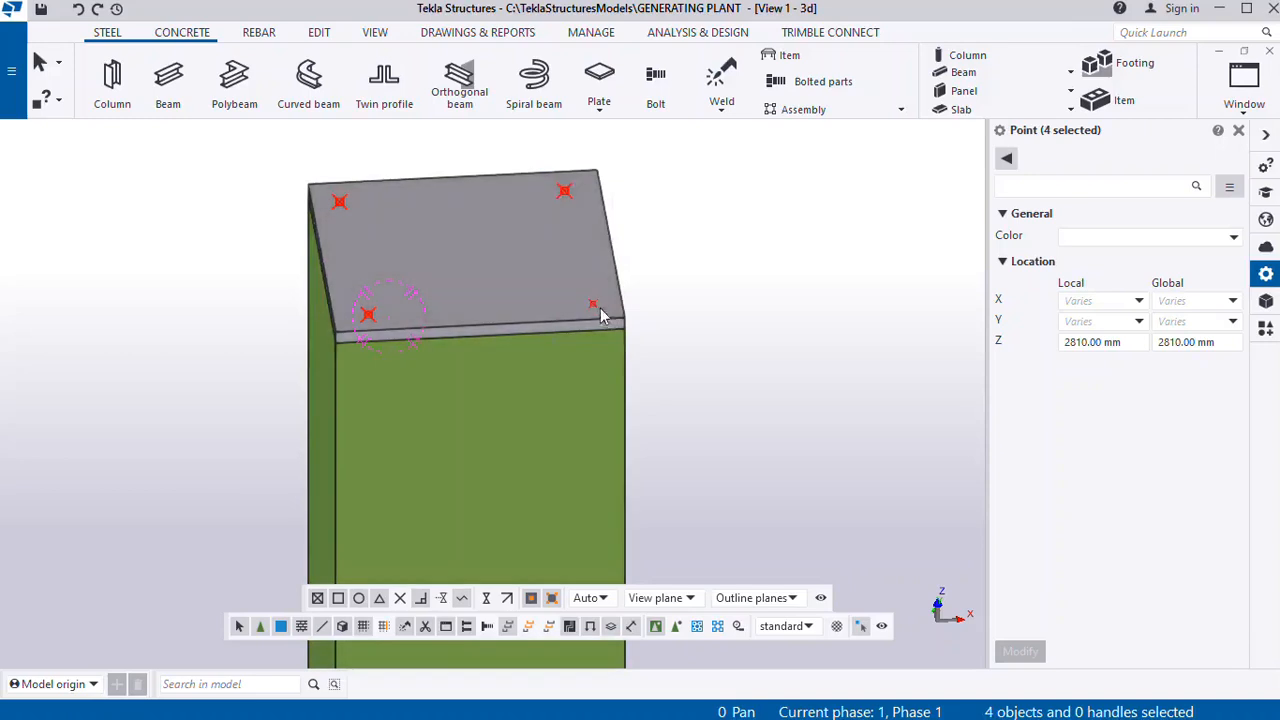
left_click(594, 305)
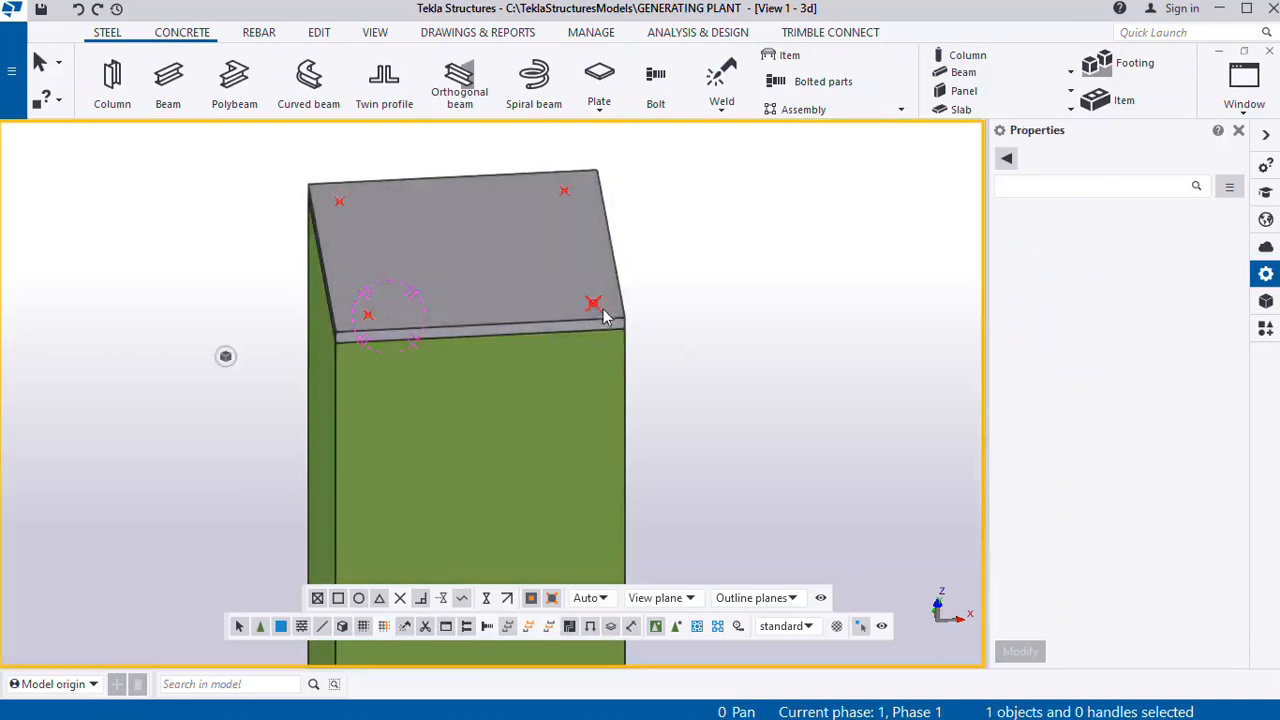
left_click(564, 191, "ctrl")
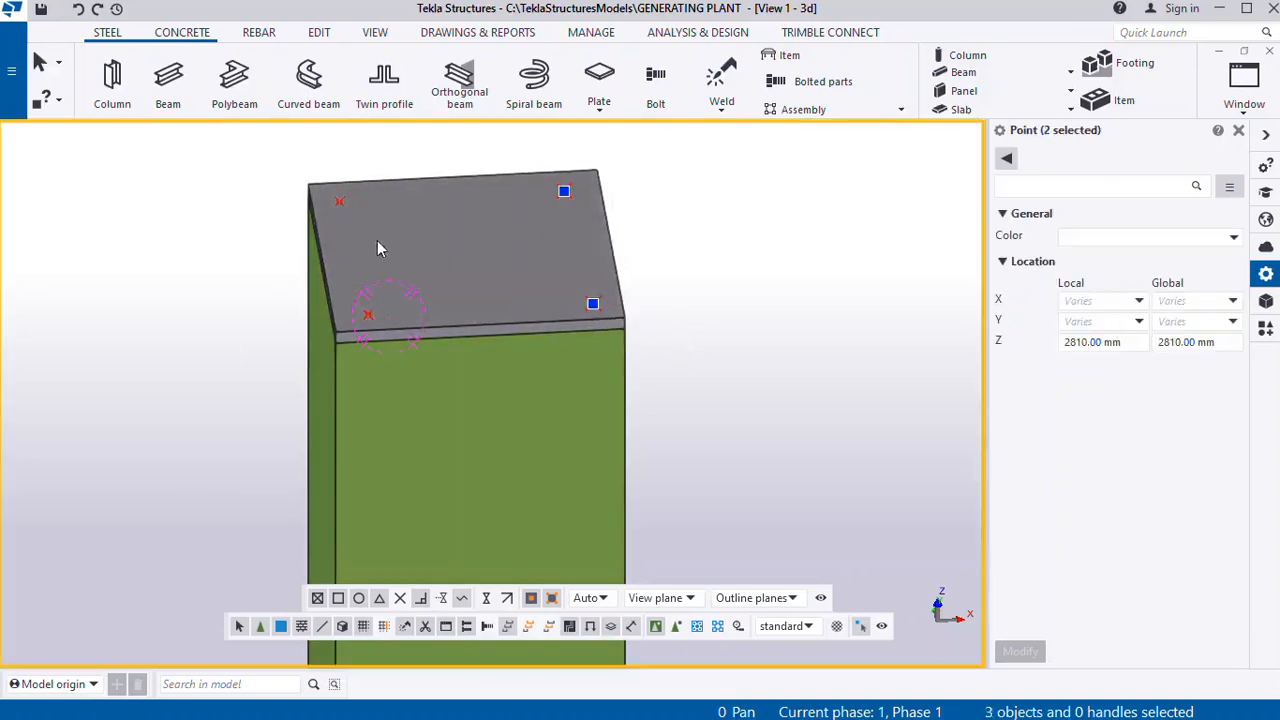
left_click(340, 201, "ctrl")
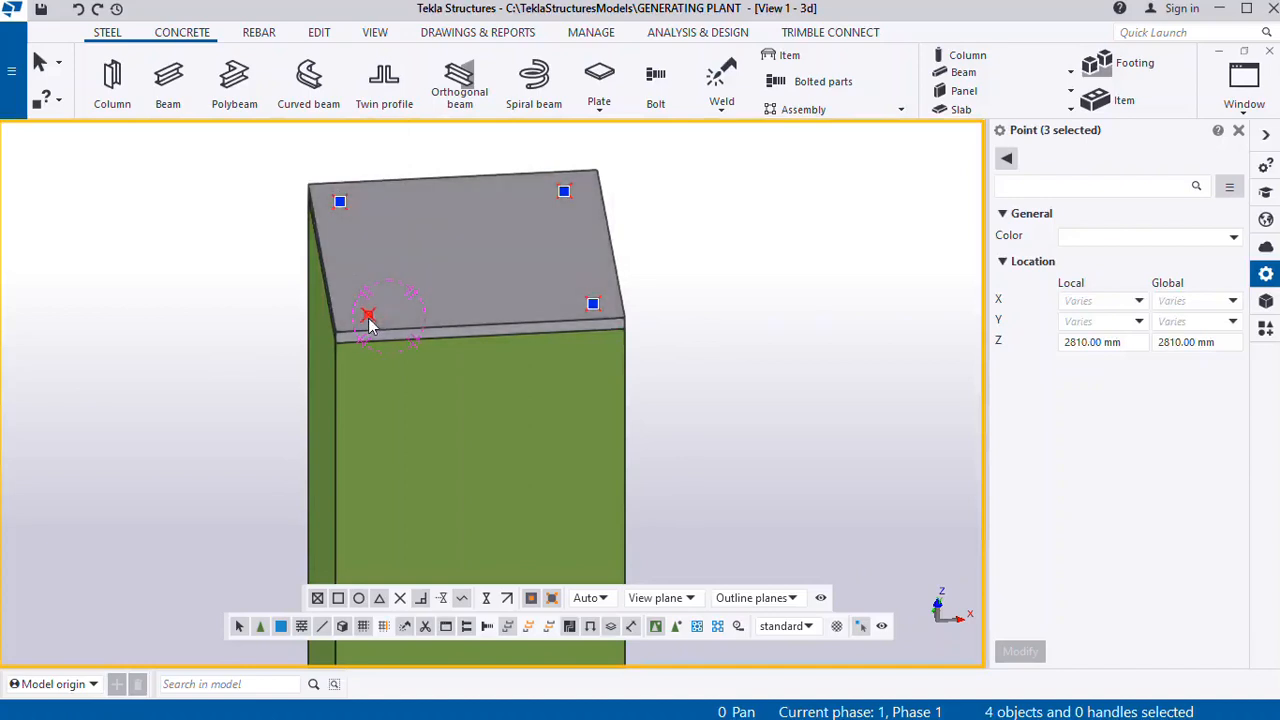
left_click(368, 315, "ctrl")
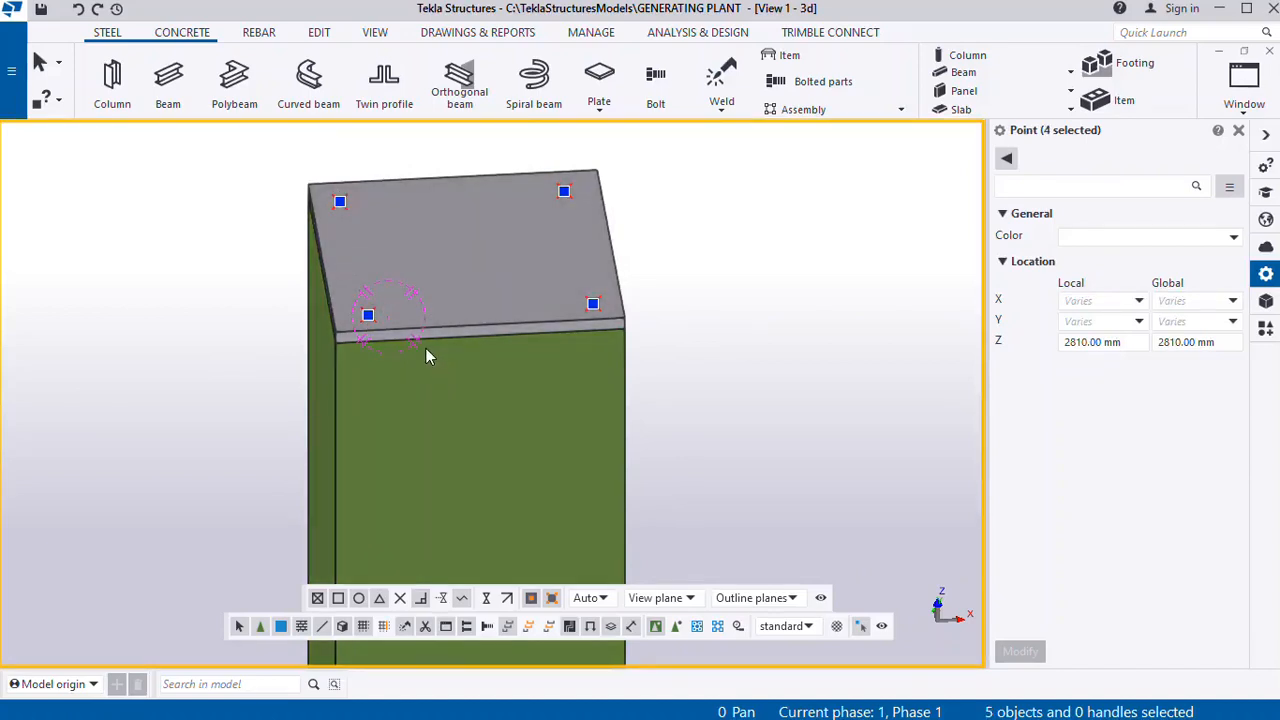
scroll(447, 300, "down", 1)
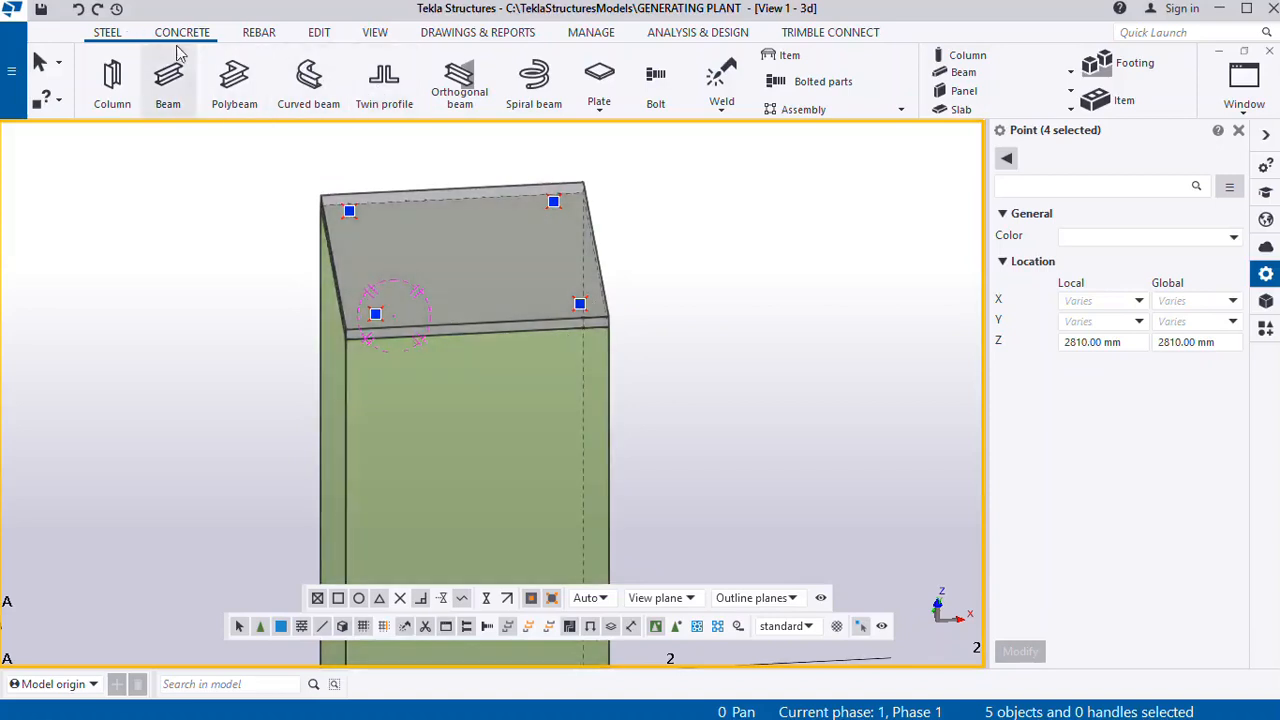
middle_click_drag(462, 347, 560, 230, "ctrl")
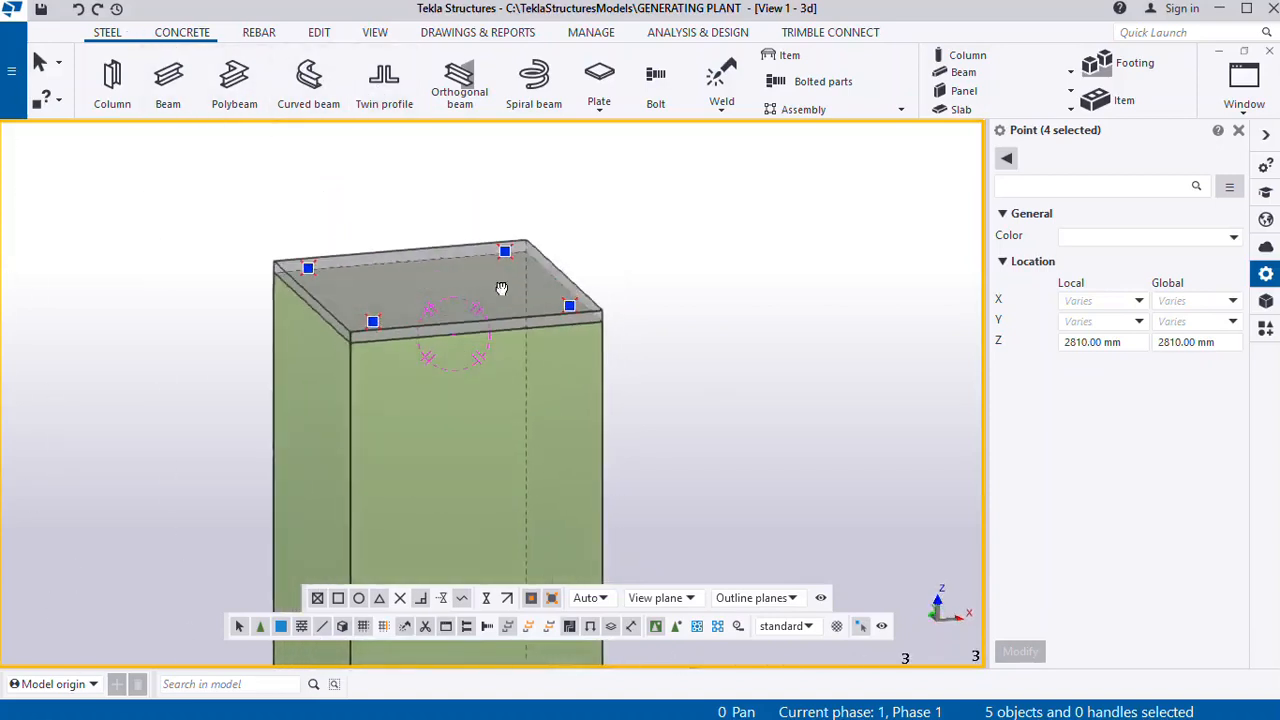
Make one linear special copy of the four selected points, -300 mm along Z, down into the column, and end the copy command
right_click(654, 207)
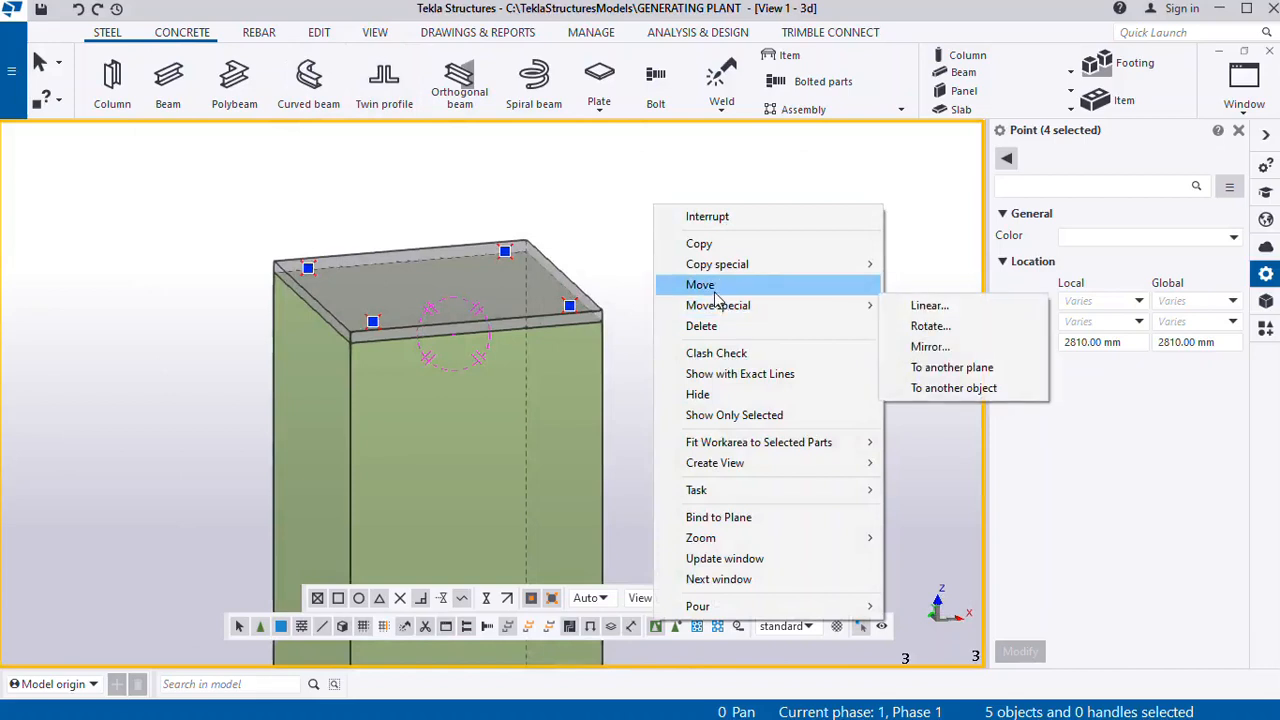
mouse_move(724, 272)
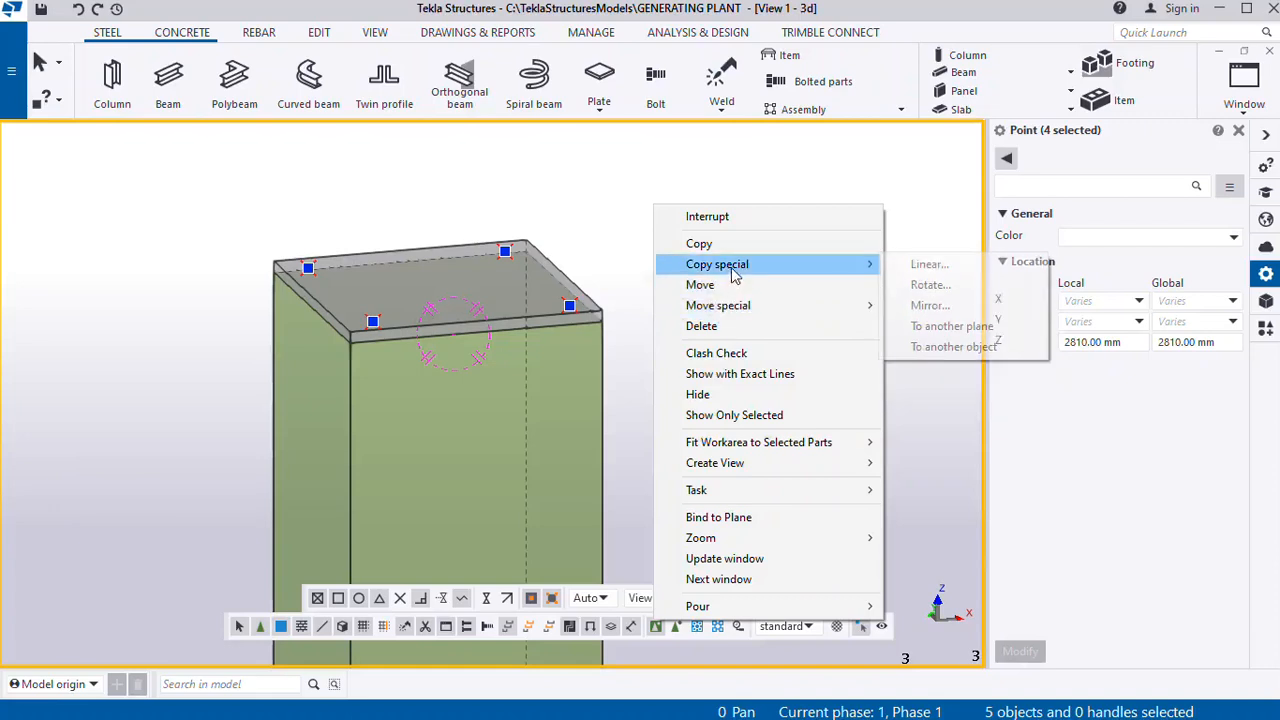
mouse_move(760, 264)
left_click(925, 272)
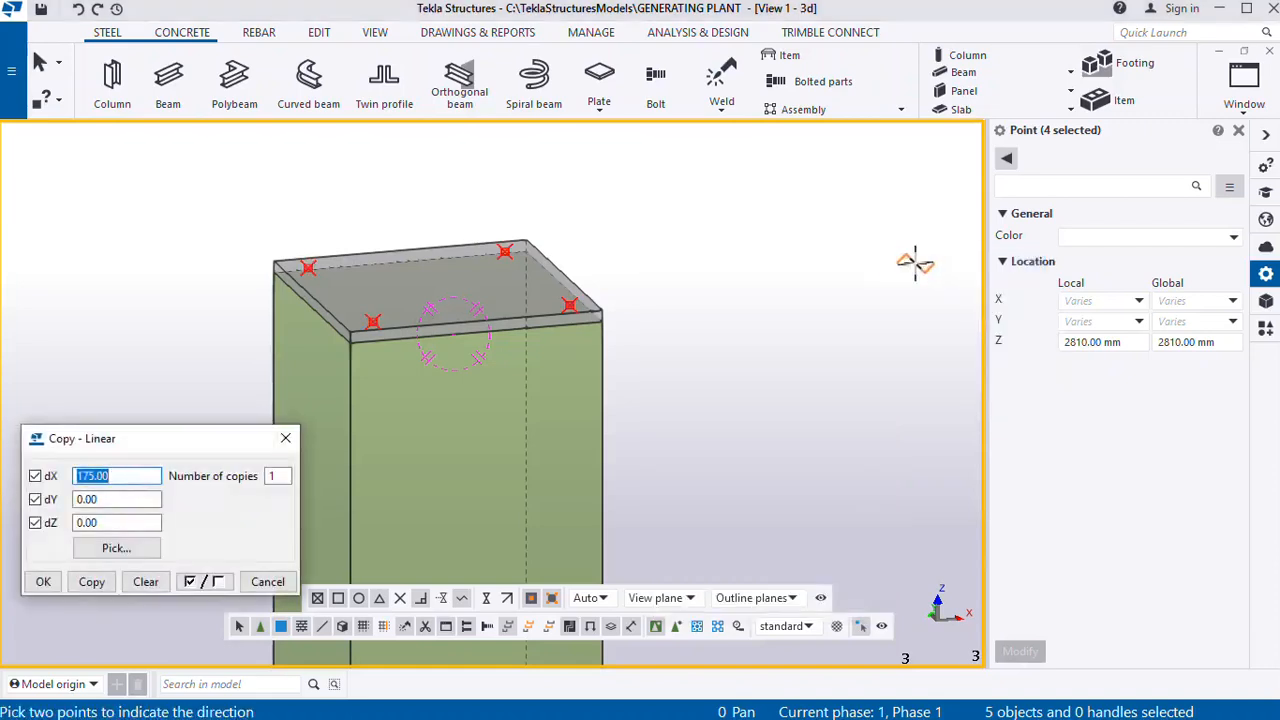
left_click(145, 581)
double_click(113, 522)
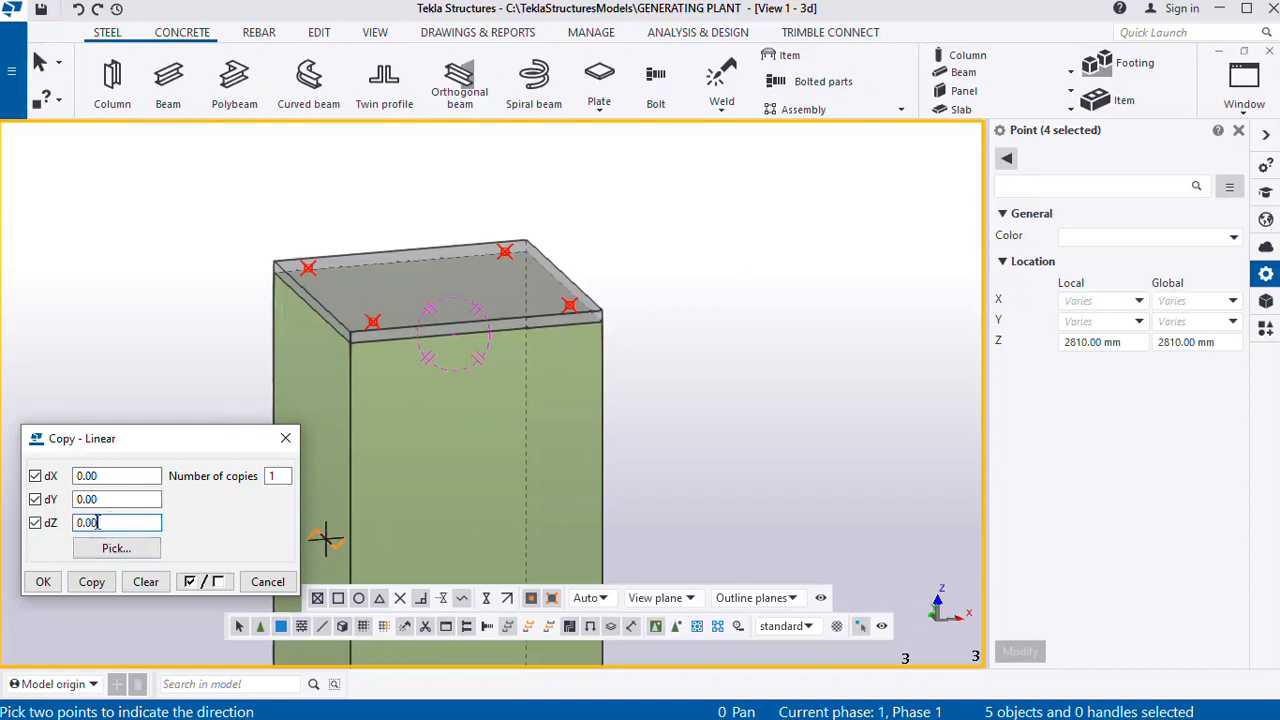
type("-3")
left_click(92, 581)
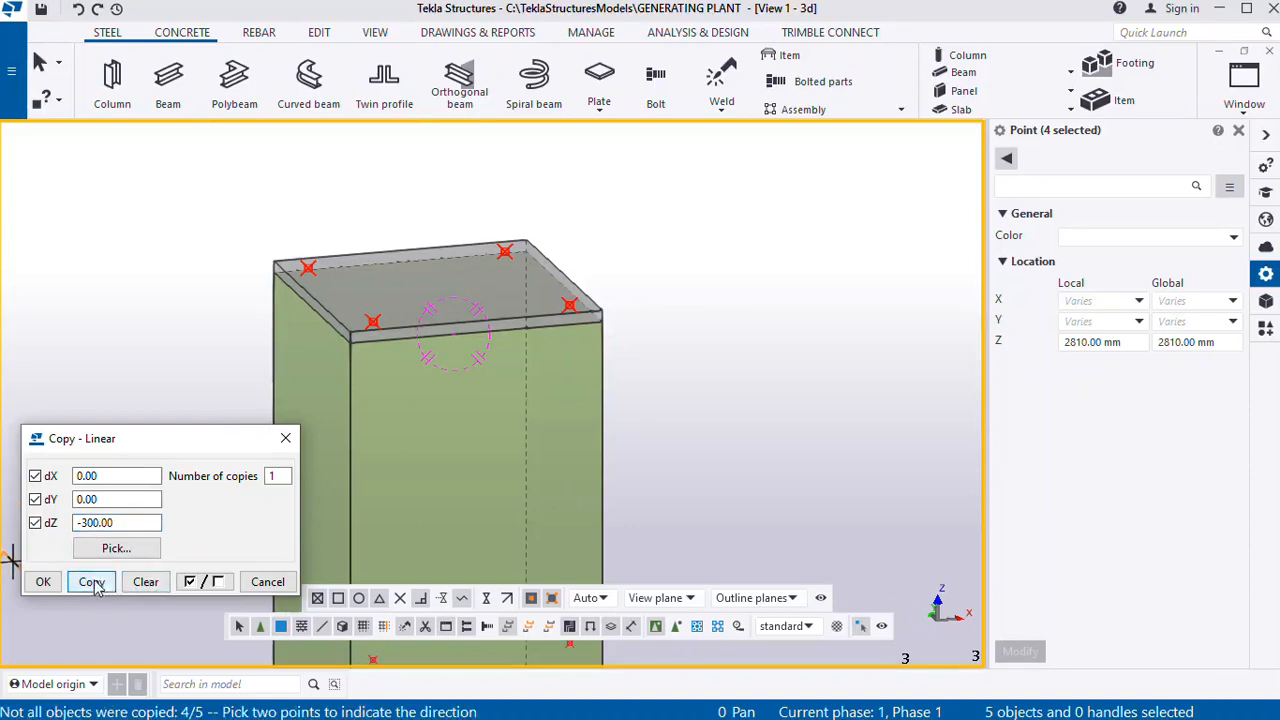
left_click(43, 581)
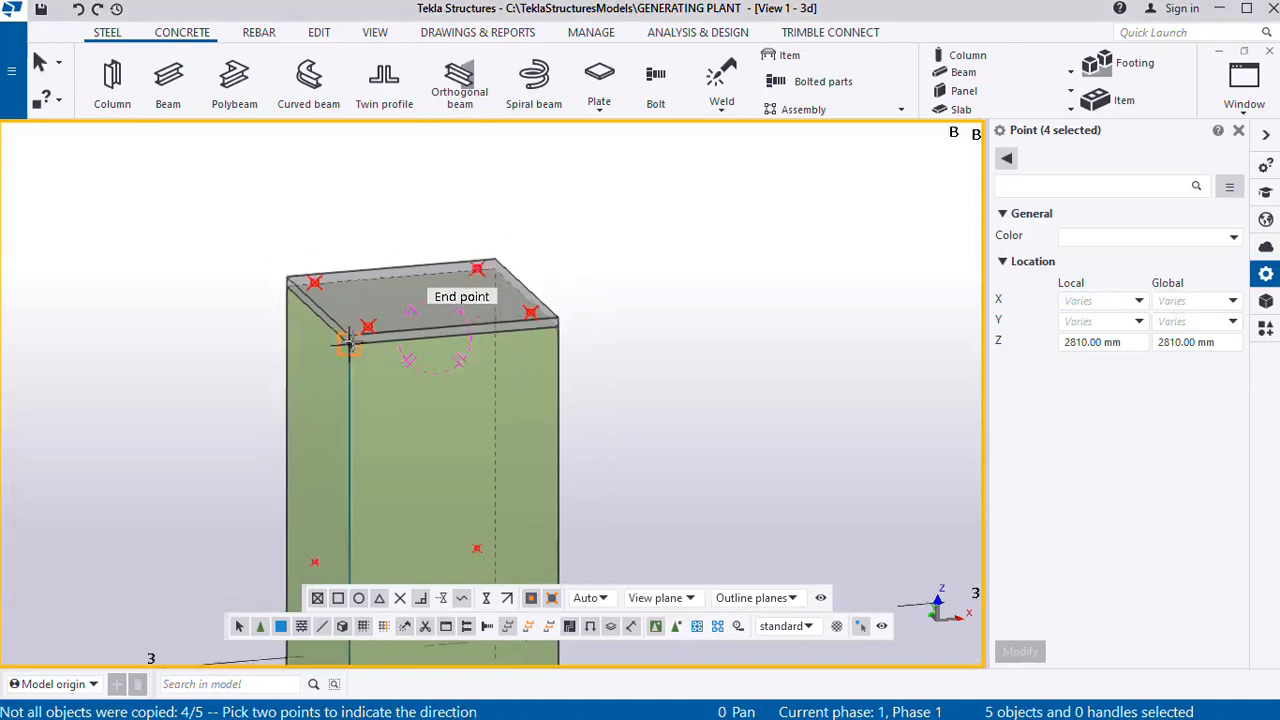
scroll(360, 360, "down", 3)
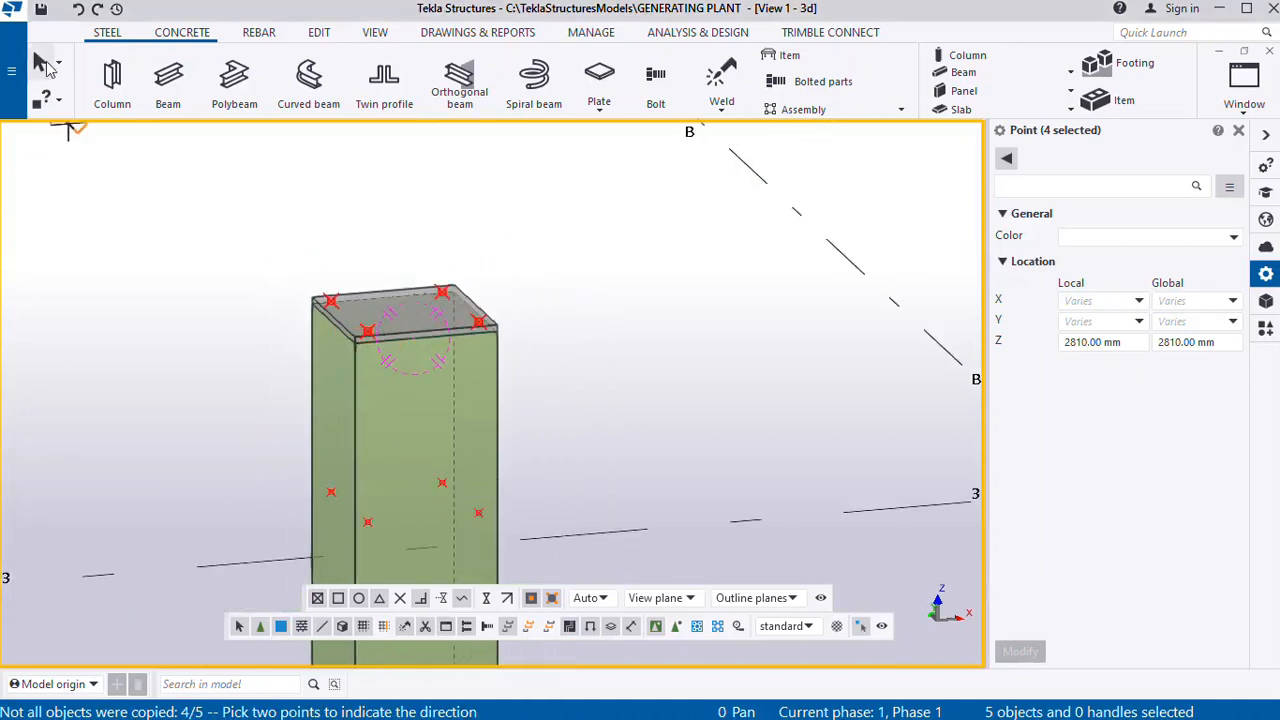
key("Escape")
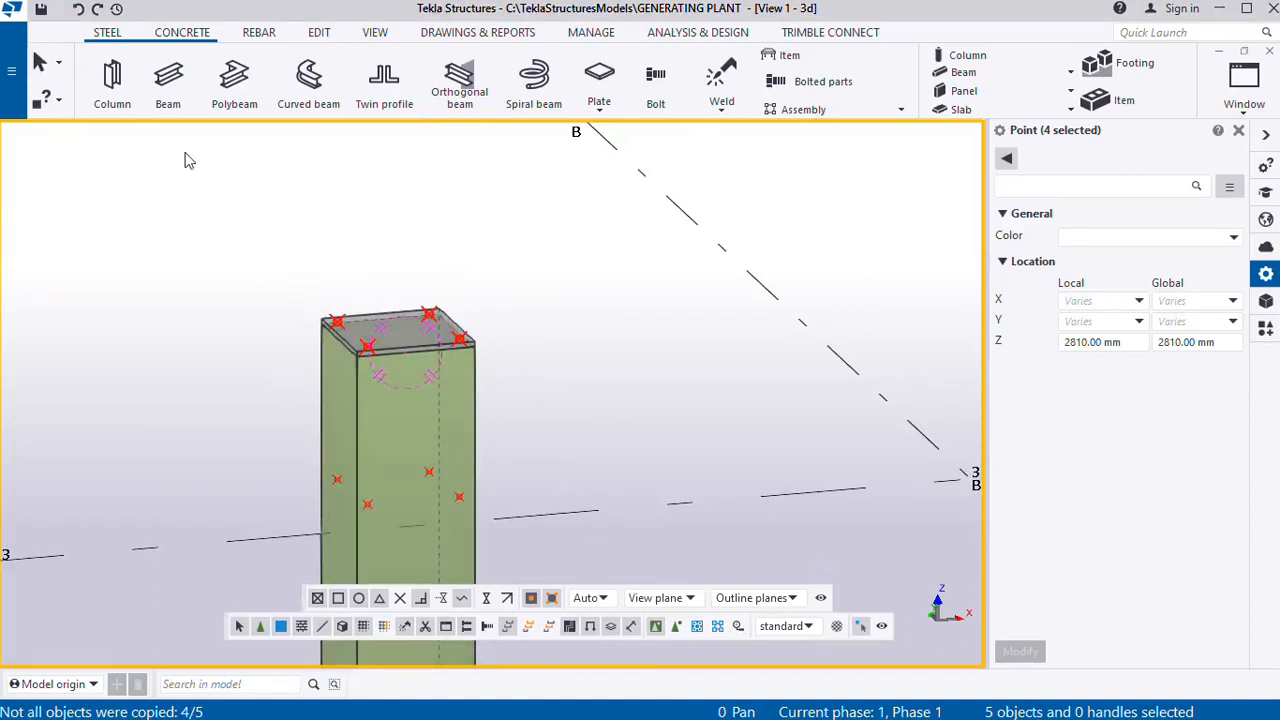
left_click(229, 88)
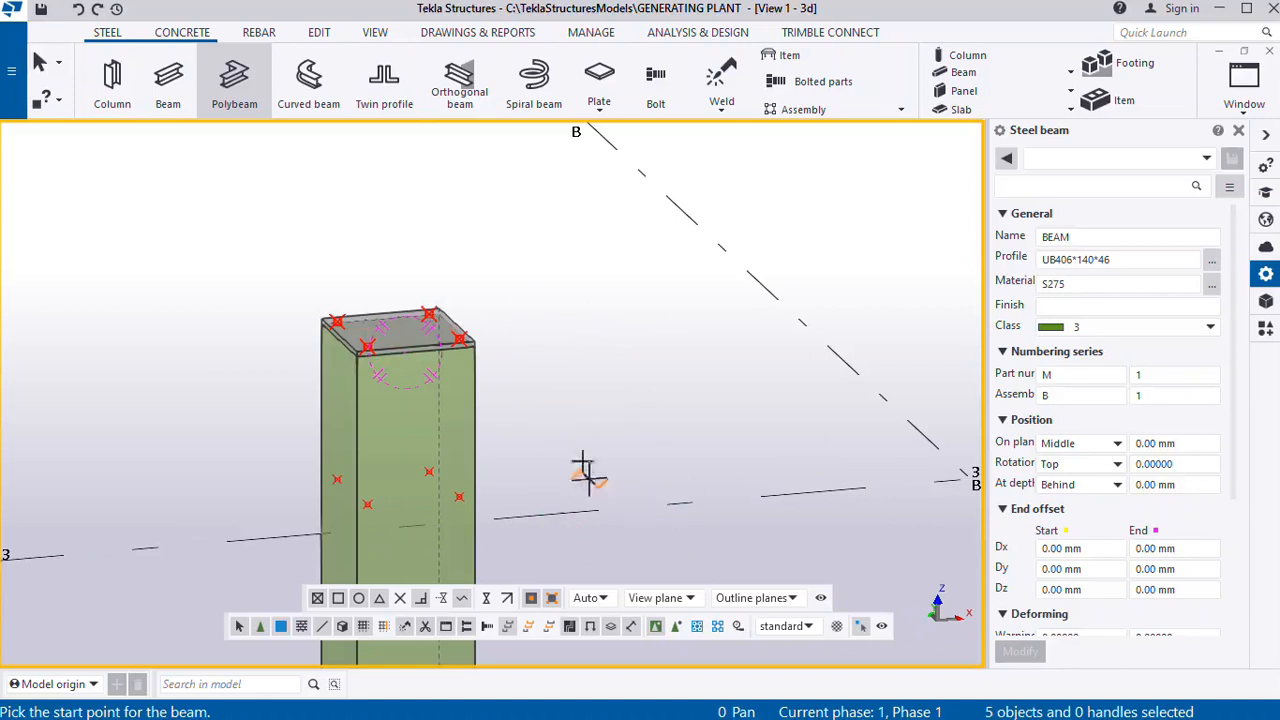
left_click(369, 346)
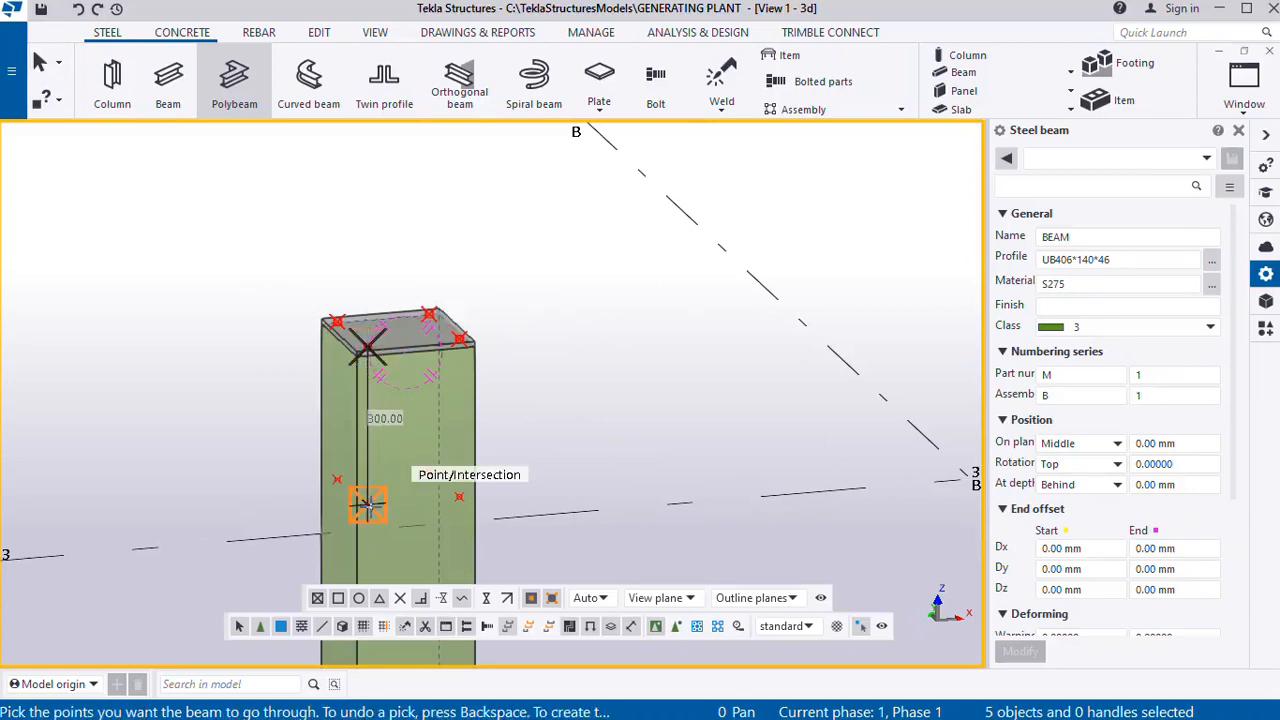
scroll(369, 505, "up", 2)
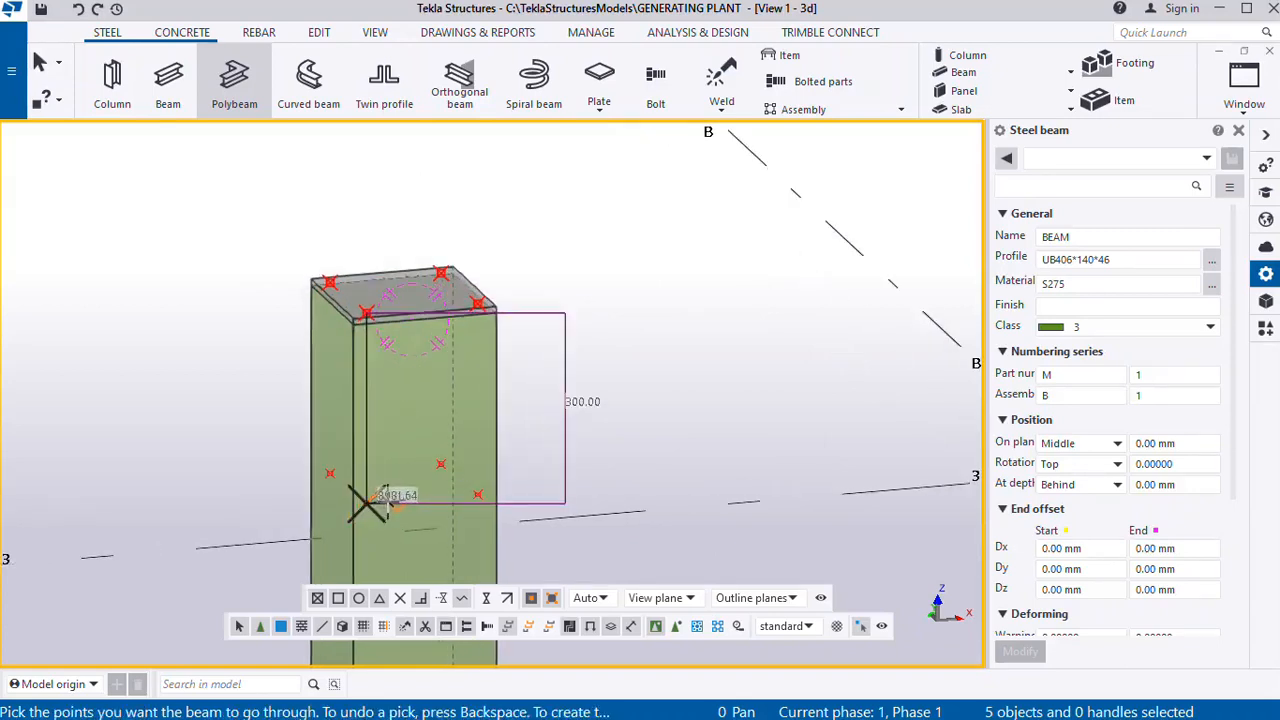
key("Escape")
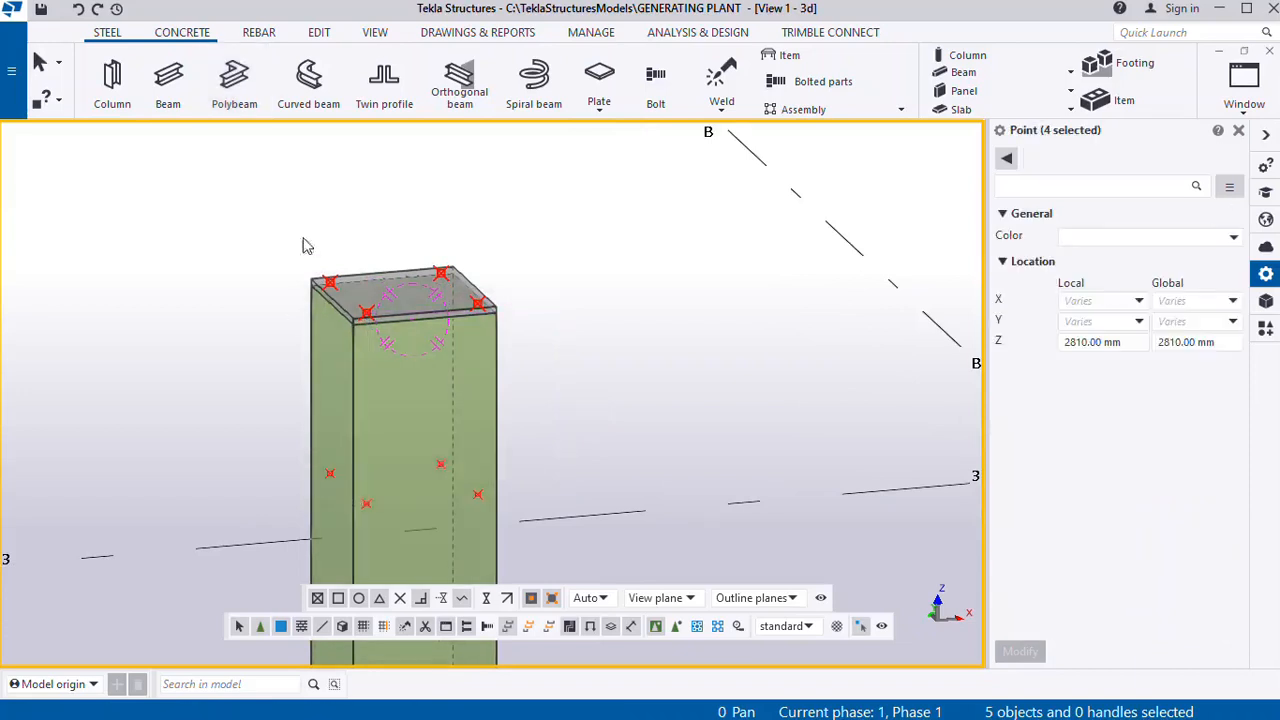
Copy the lower point at the column's negative X and negative Y corner once, 20 mm along X, with a linear special copy
scroll(368, 505, "up", 3)
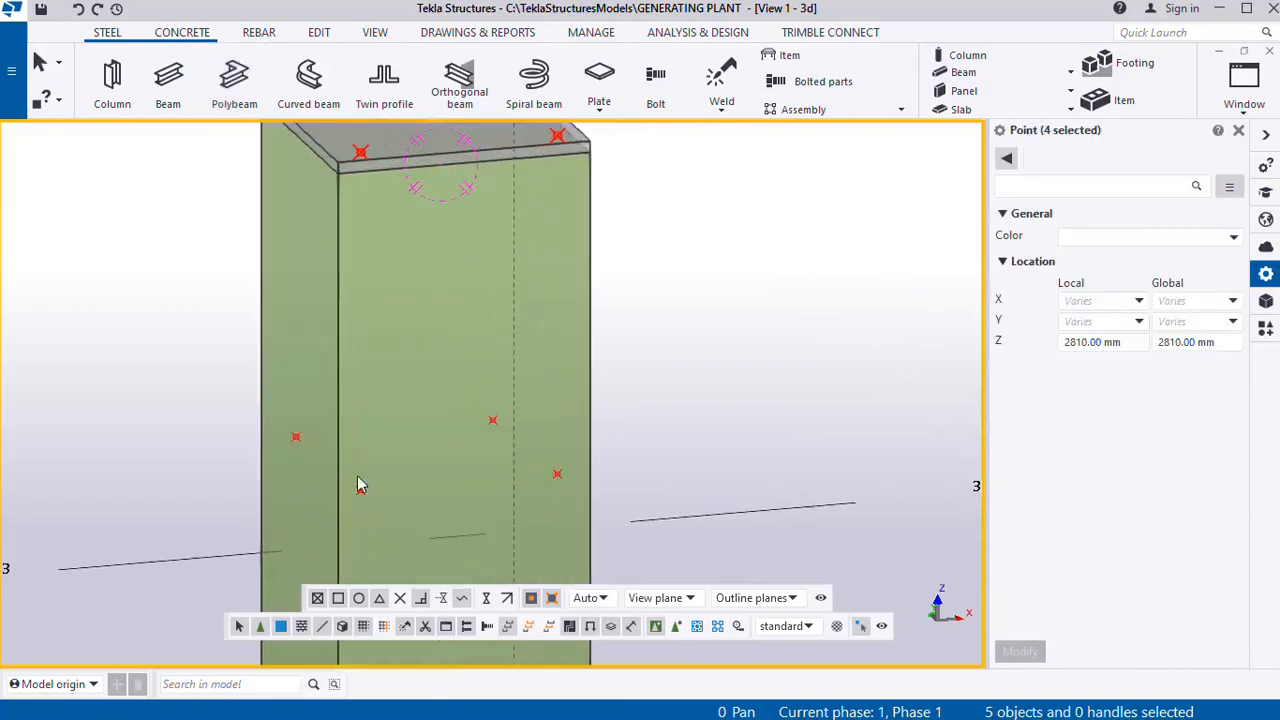
left_click(360, 490)
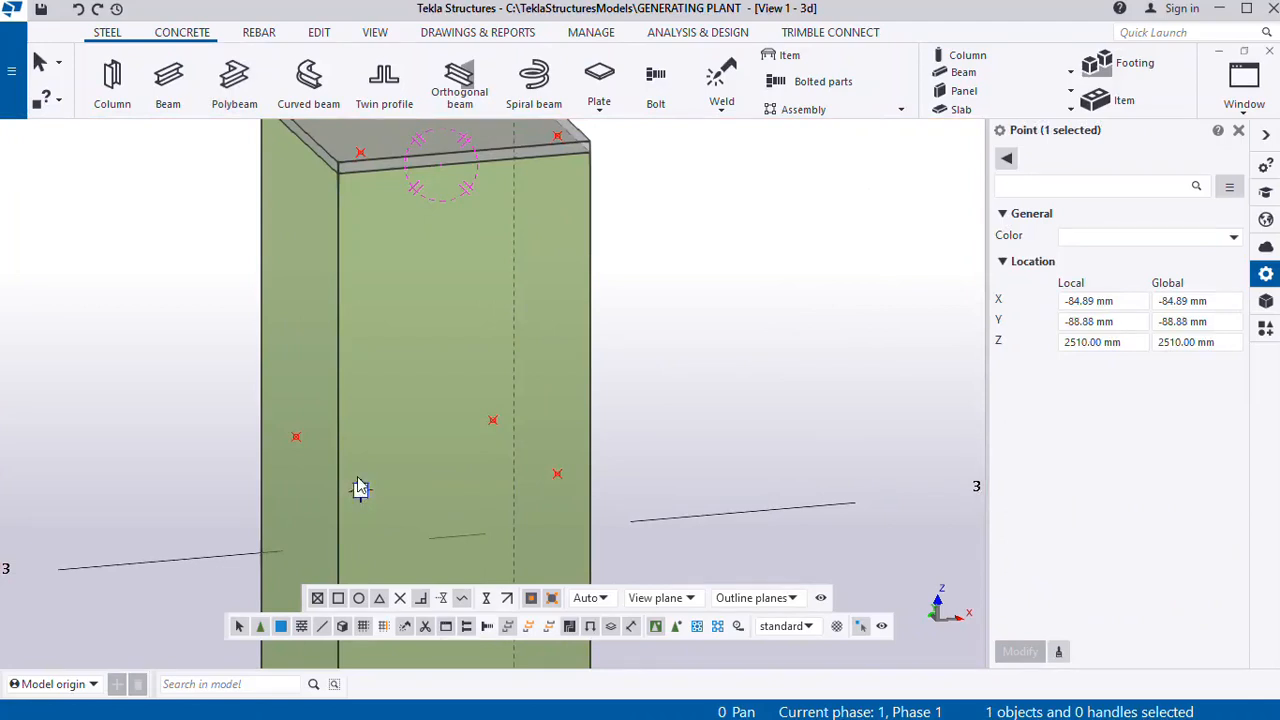
right_click(360, 488)
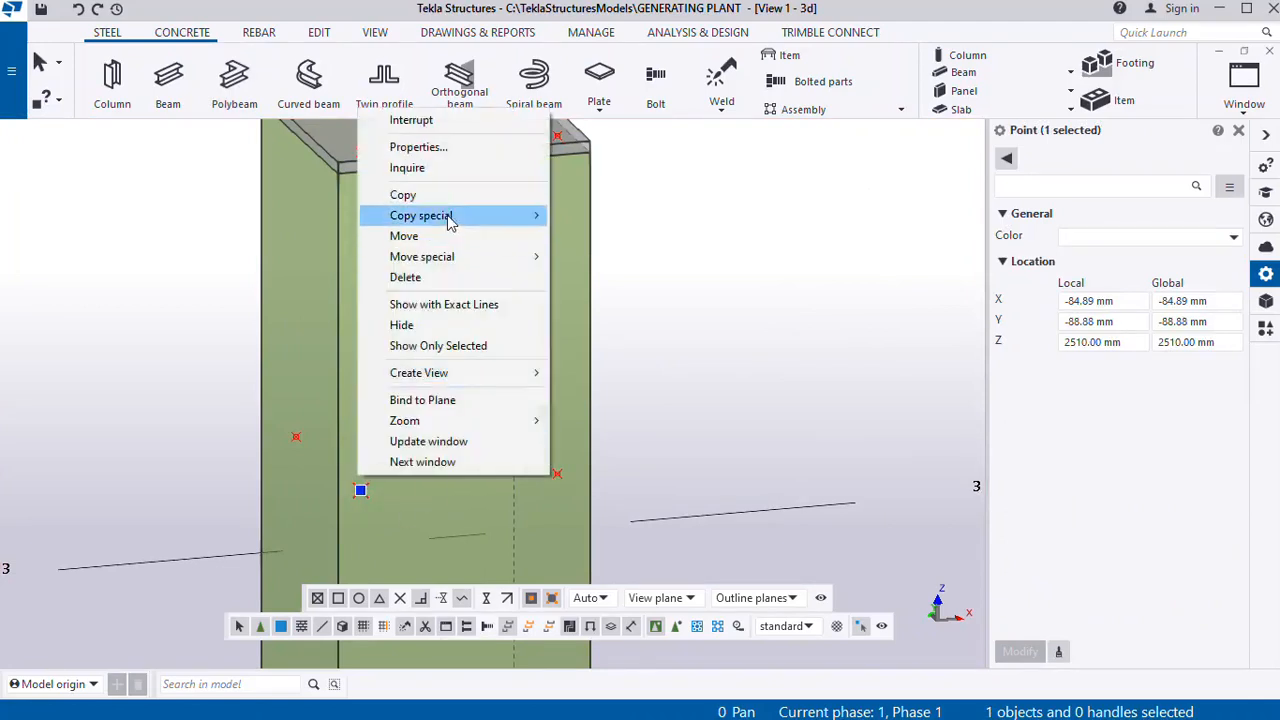
mouse_move(449, 220)
left_click(609, 212)
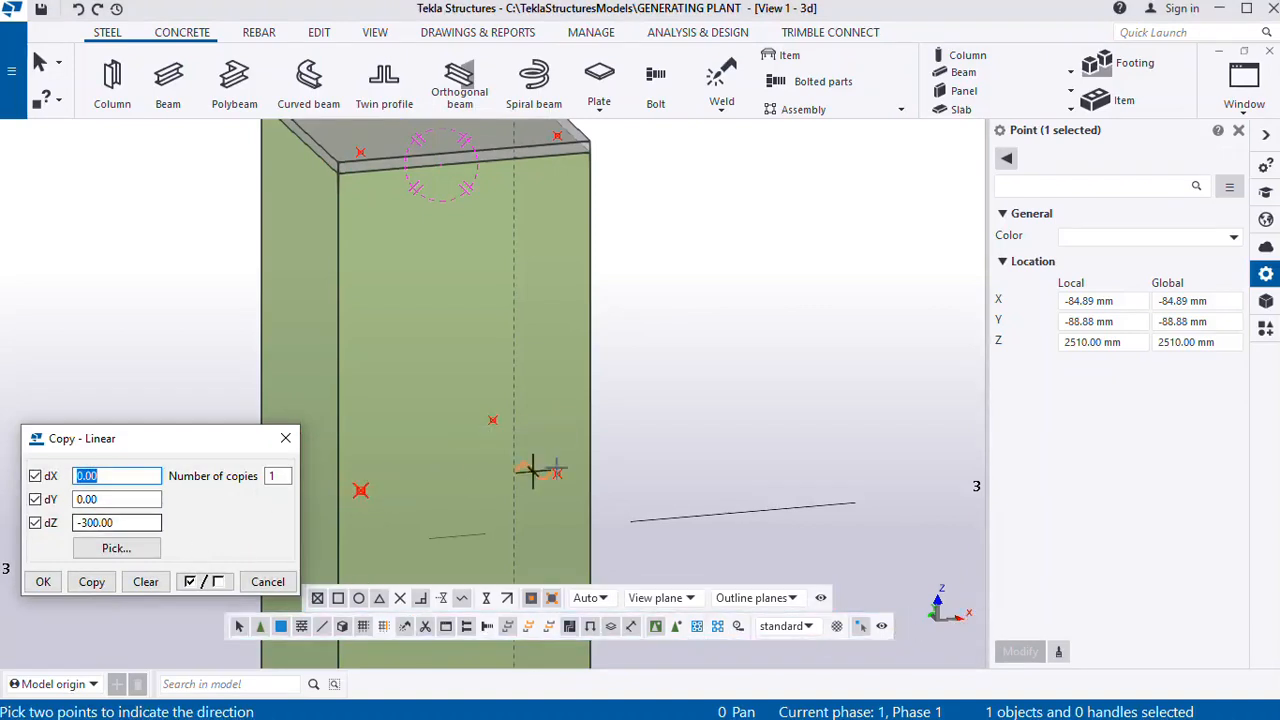
left_click(145, 583)
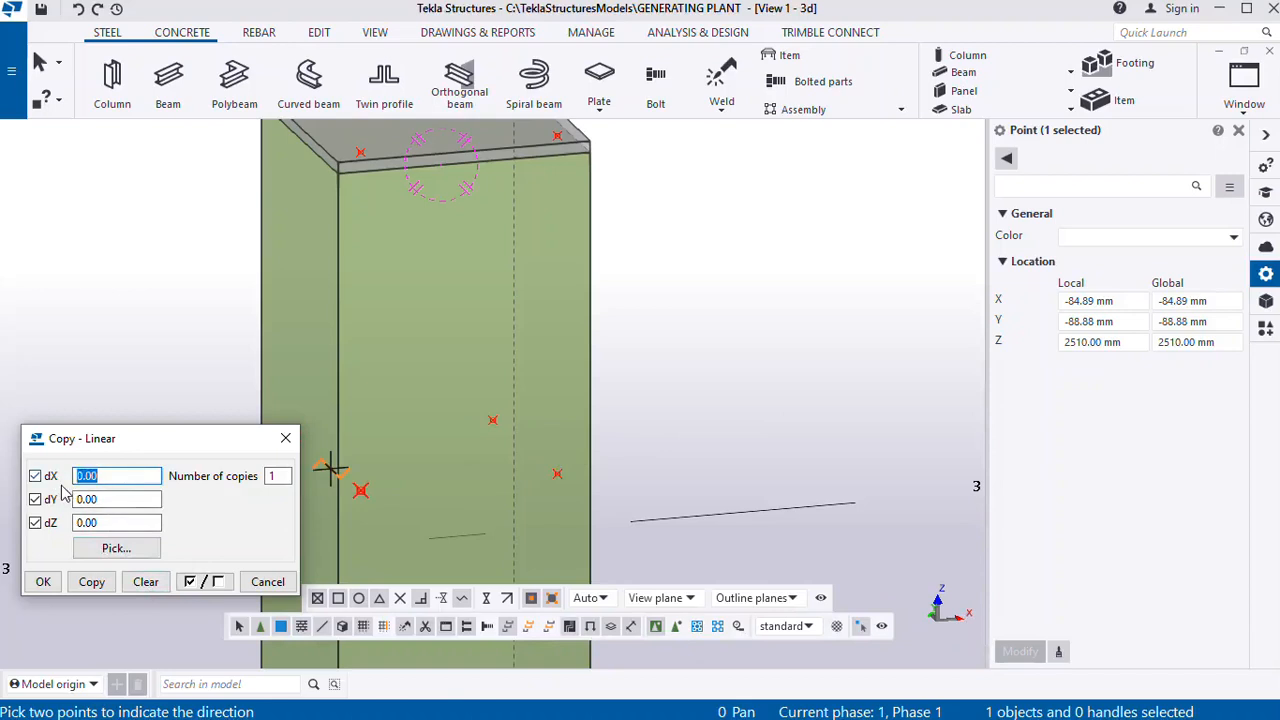
type("20")
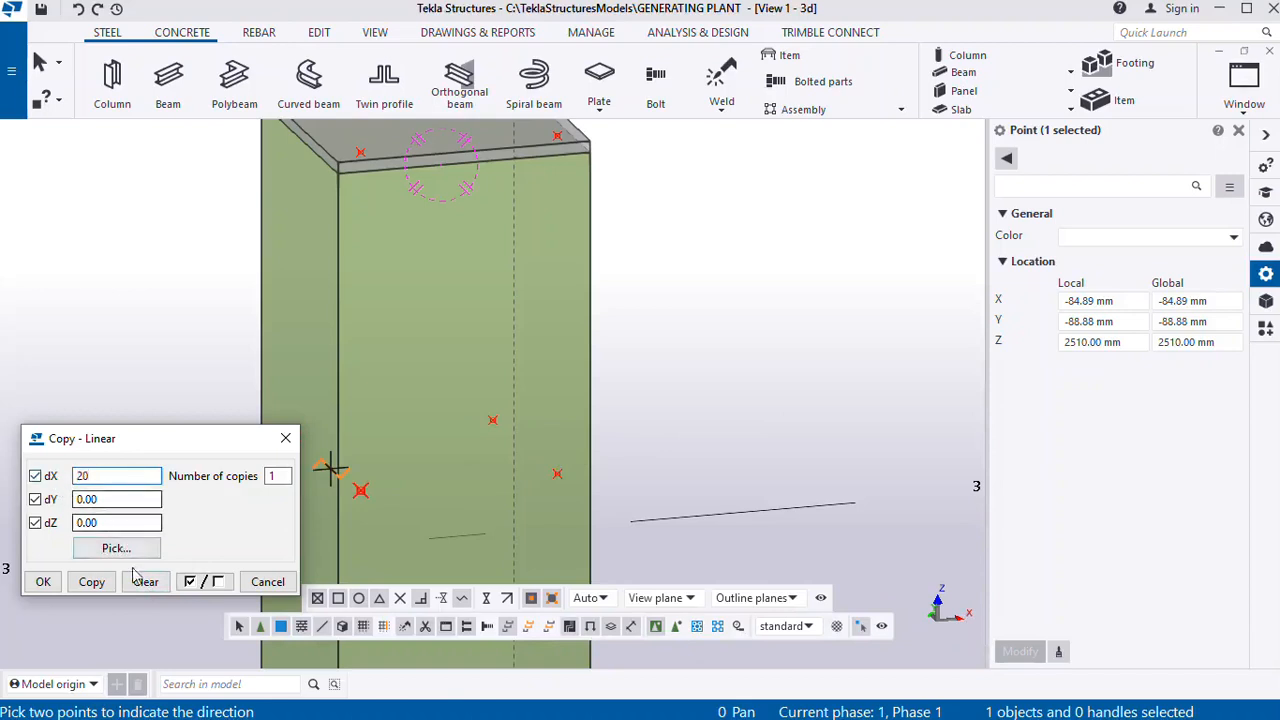
left_click(92, 583)
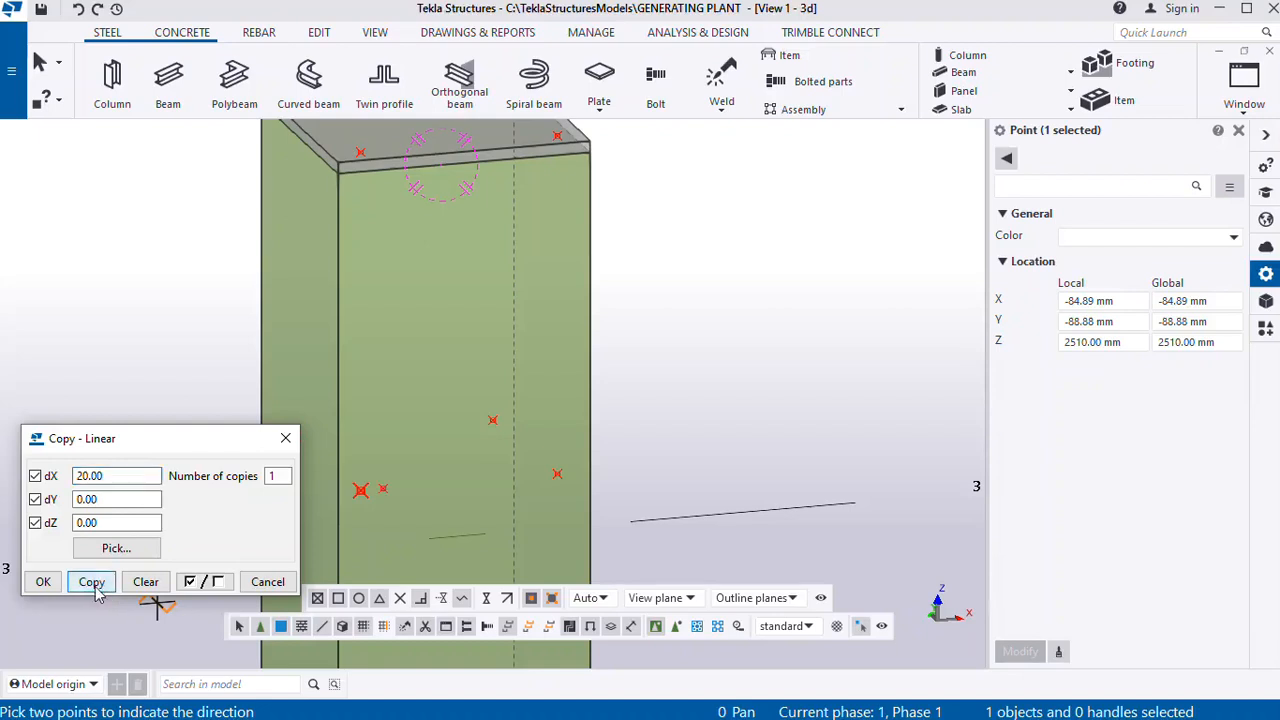
left_click(43, 581)
scroll(370, 520, "up", 4)
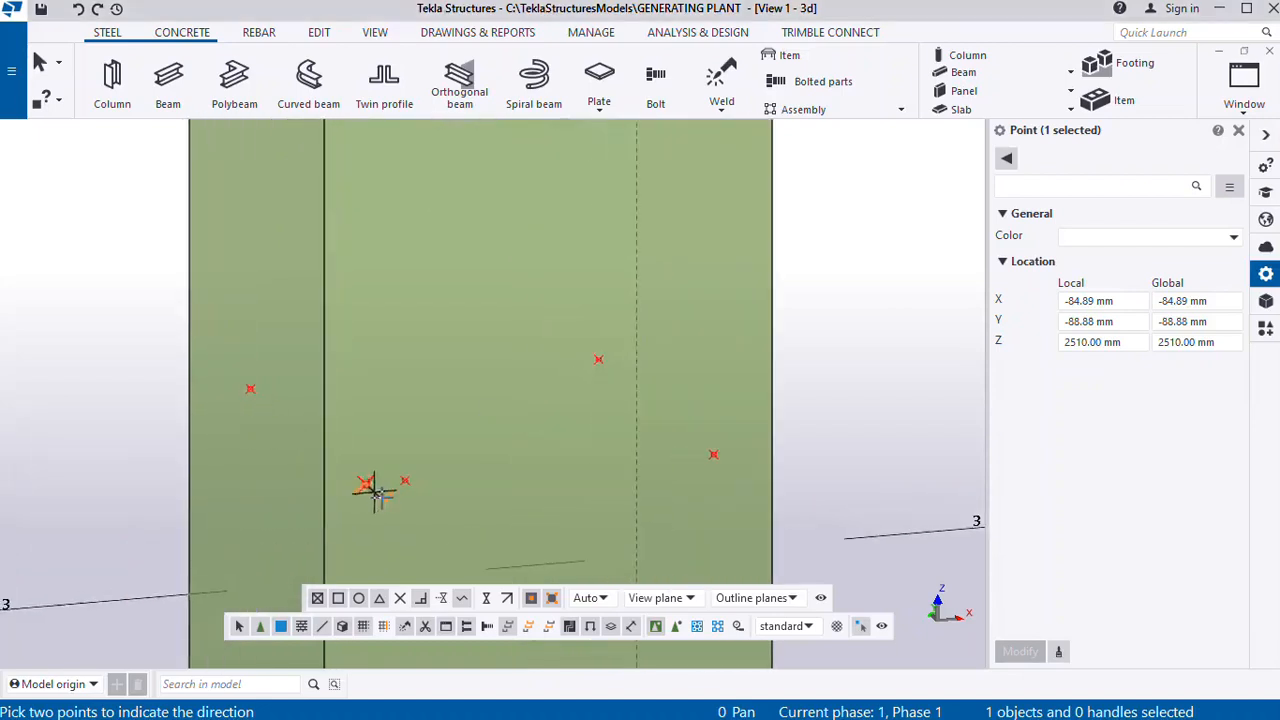
scroll(375, 490, "up", 1)
scroll(380, 490, "down", 3)
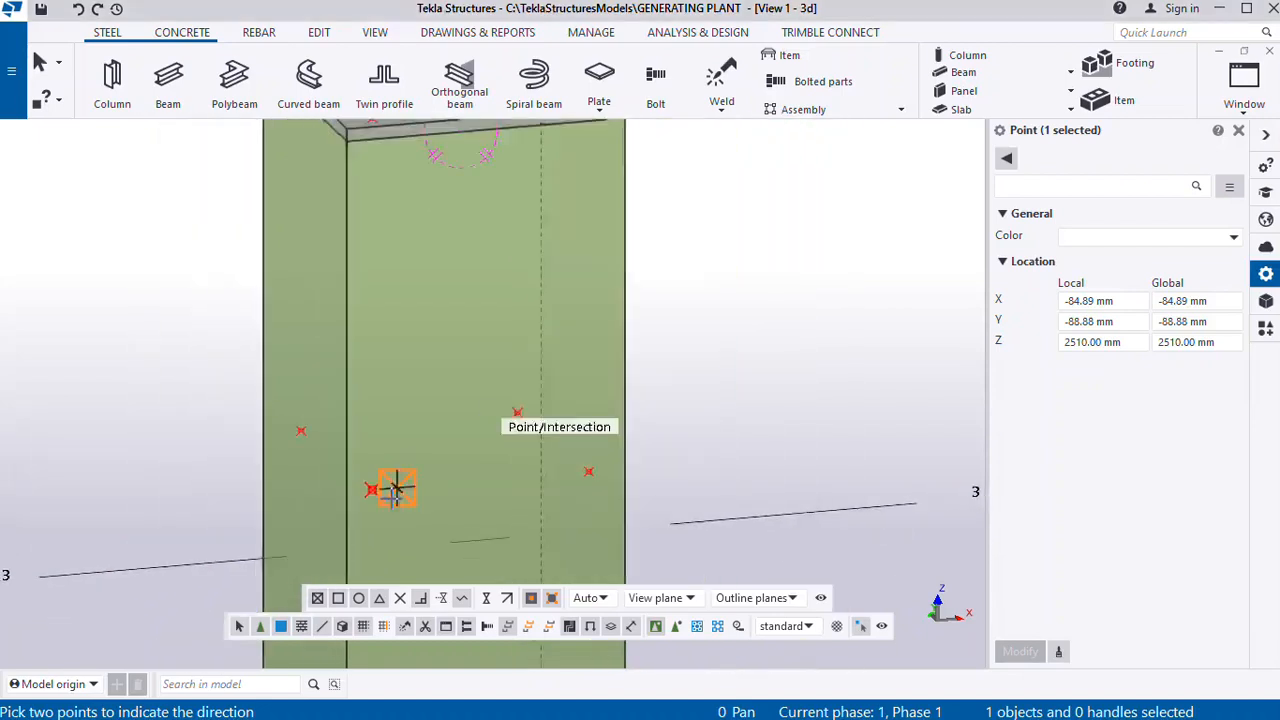
Start a steel polybeam and choose the ROD circular section as its profile from the profile catalog
scroll(395, 488, "down", 2)
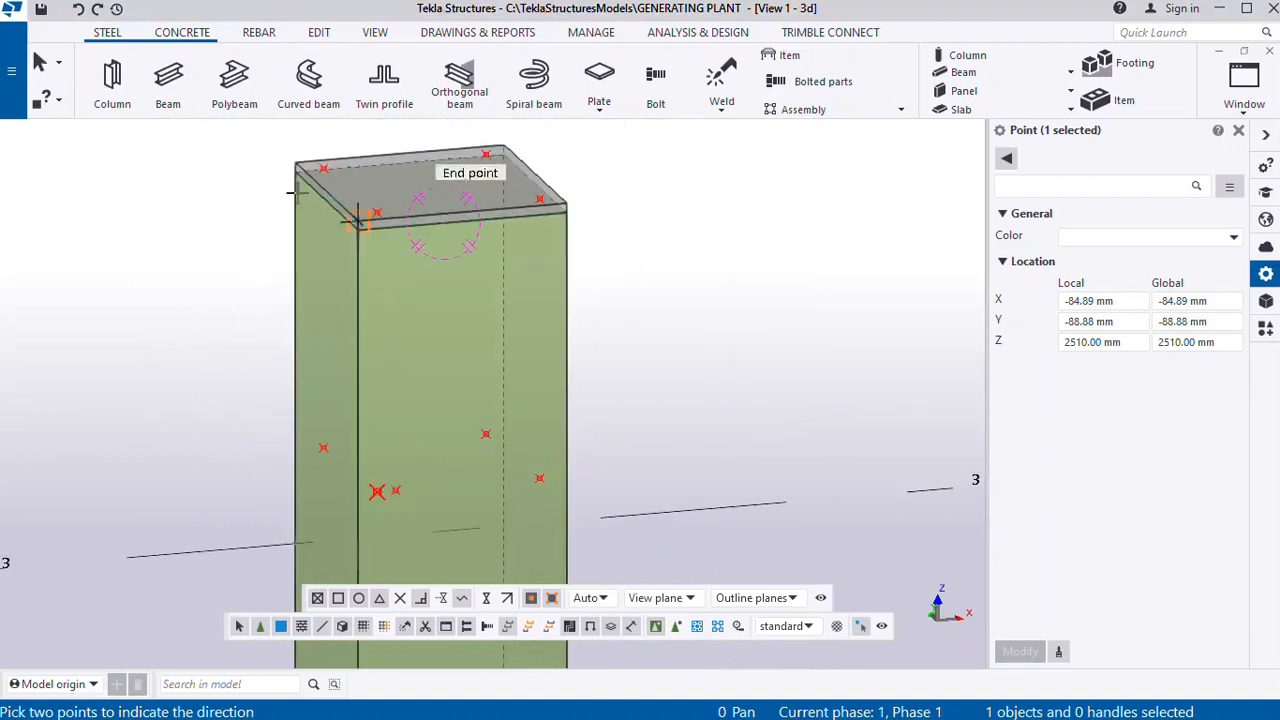
left_click(183, 94)
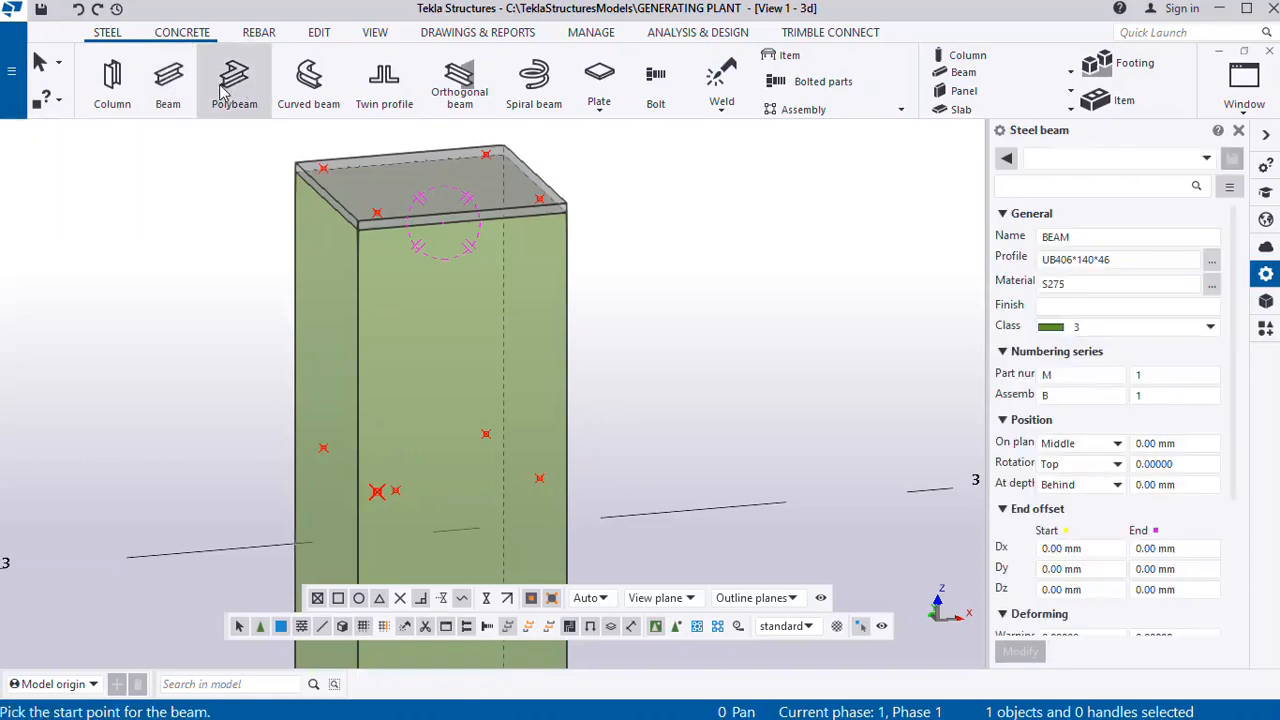
left_click(224, 94)
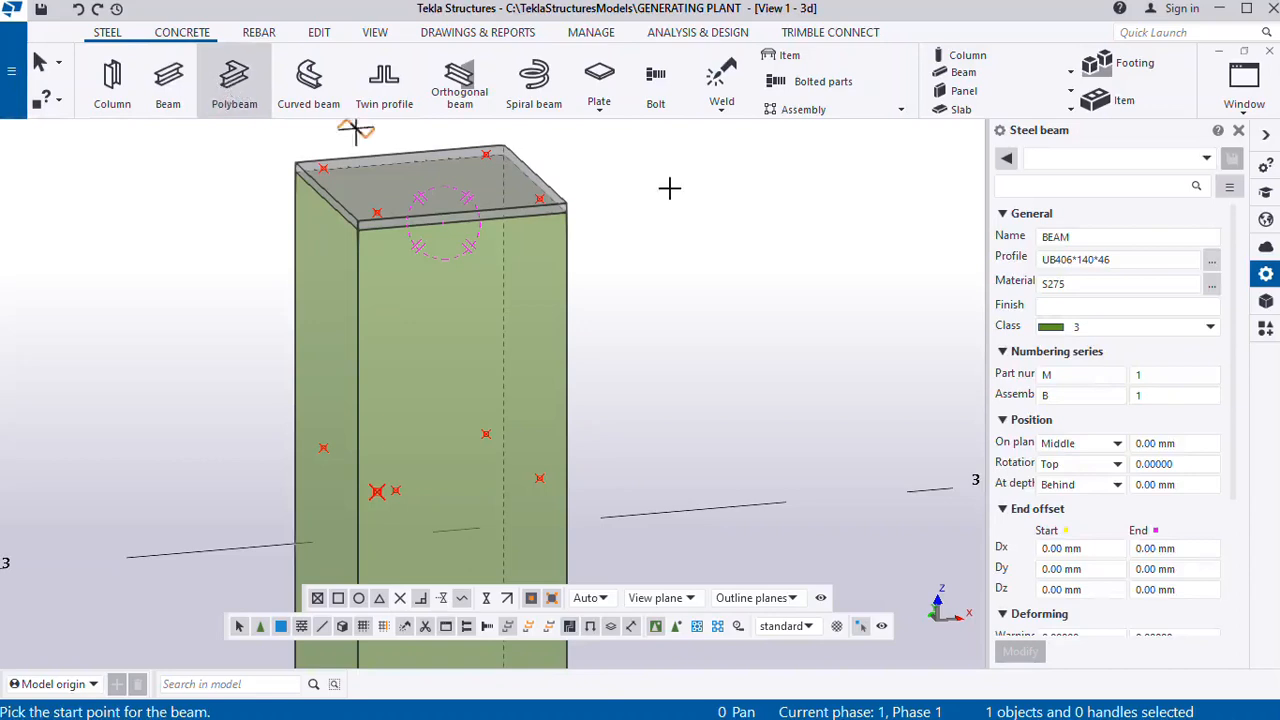
left_click(1211, 261)
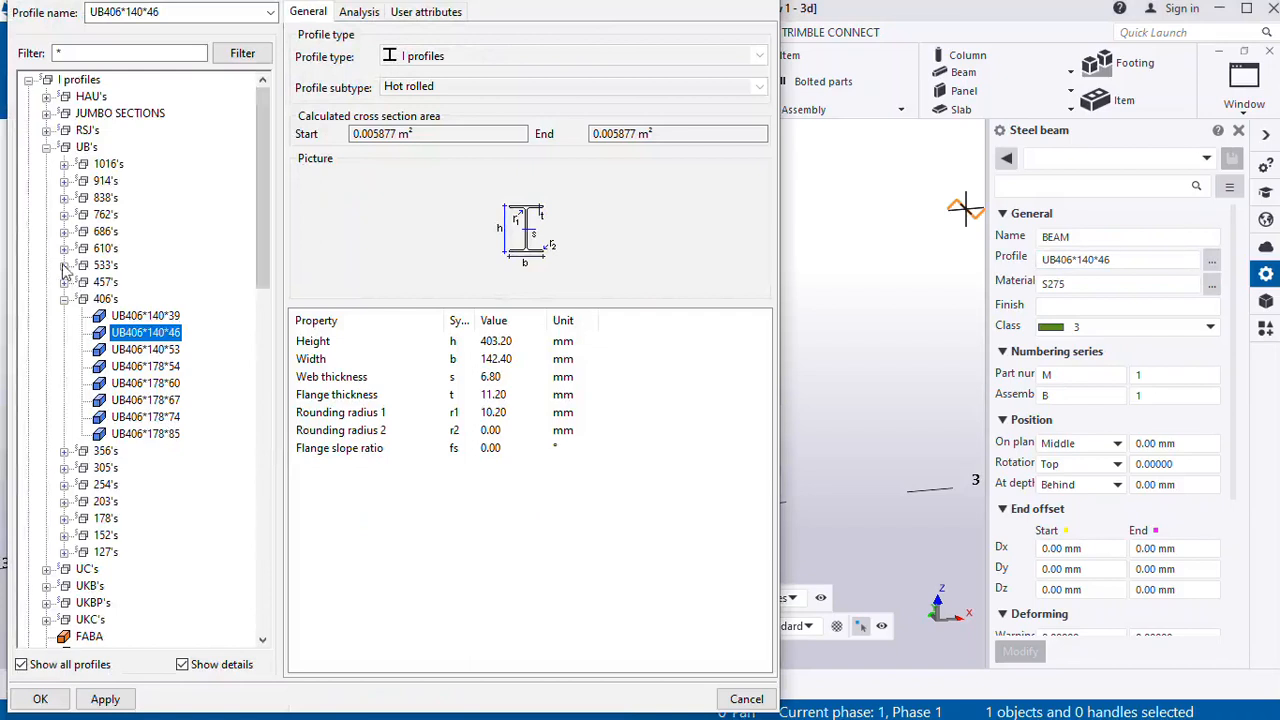
scroll(150, 366, "down", 9)
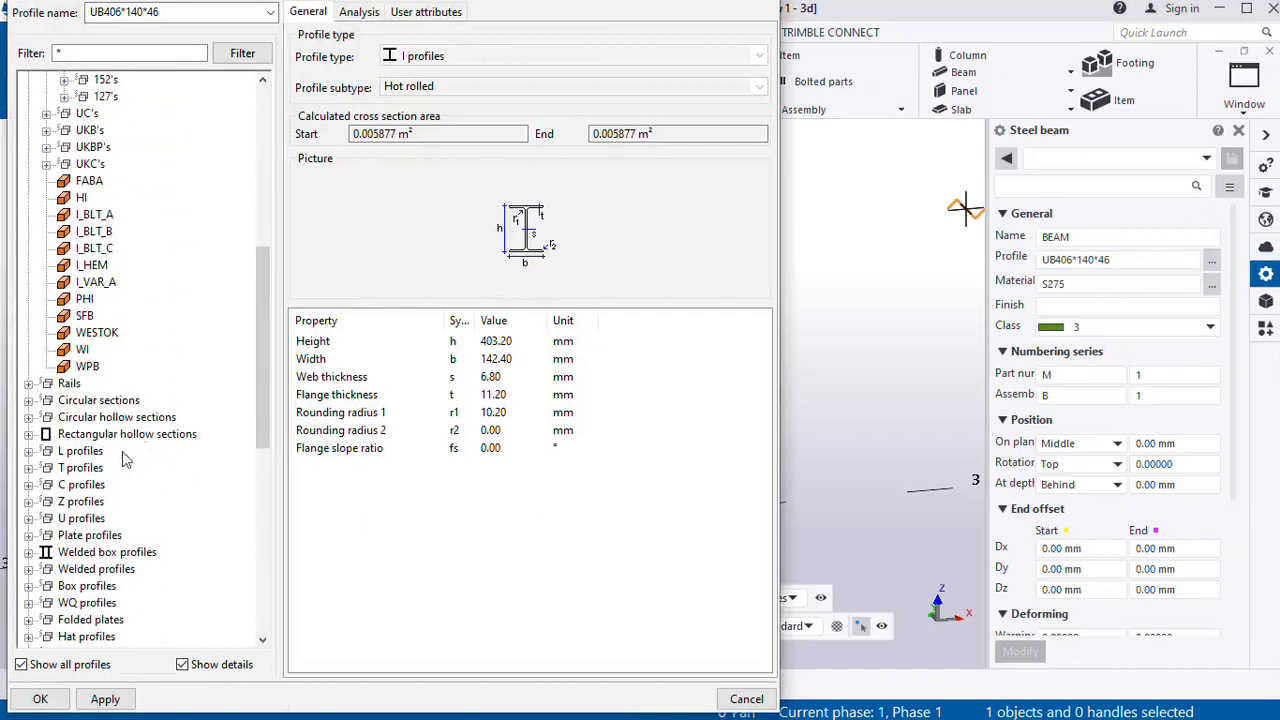
scroll(120, 470, "down", 1)
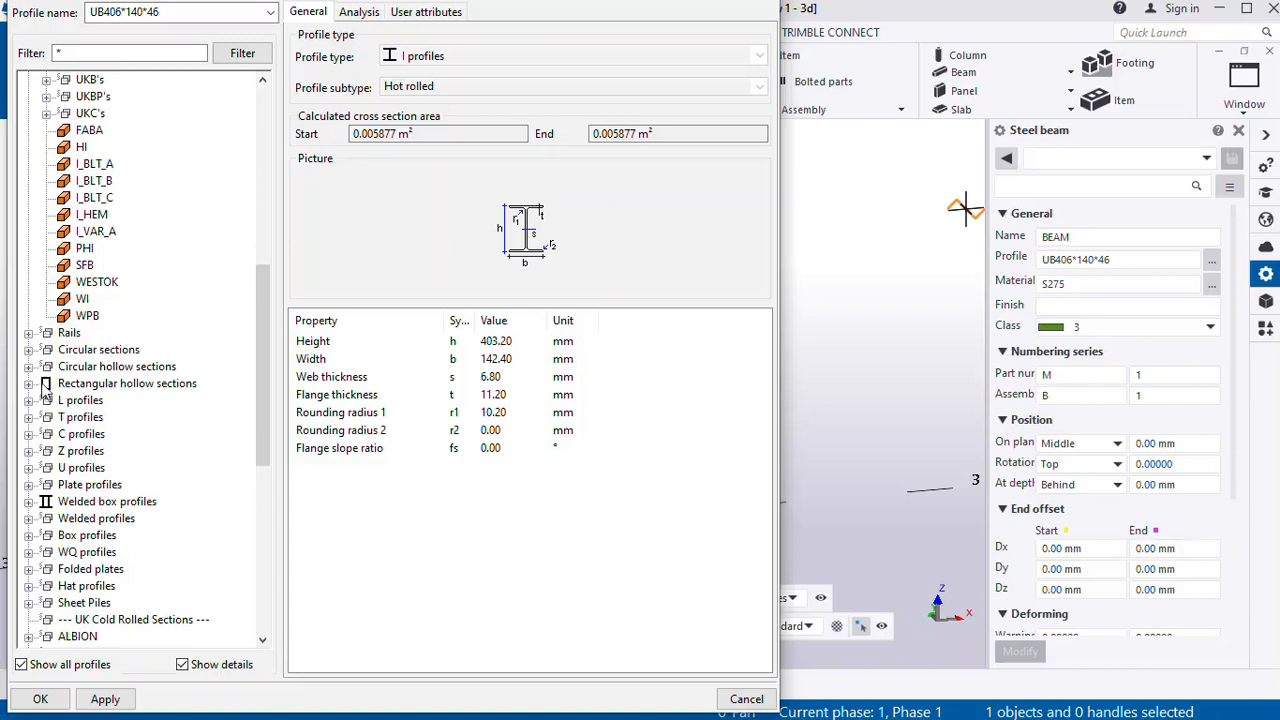
left_click(30, 350)
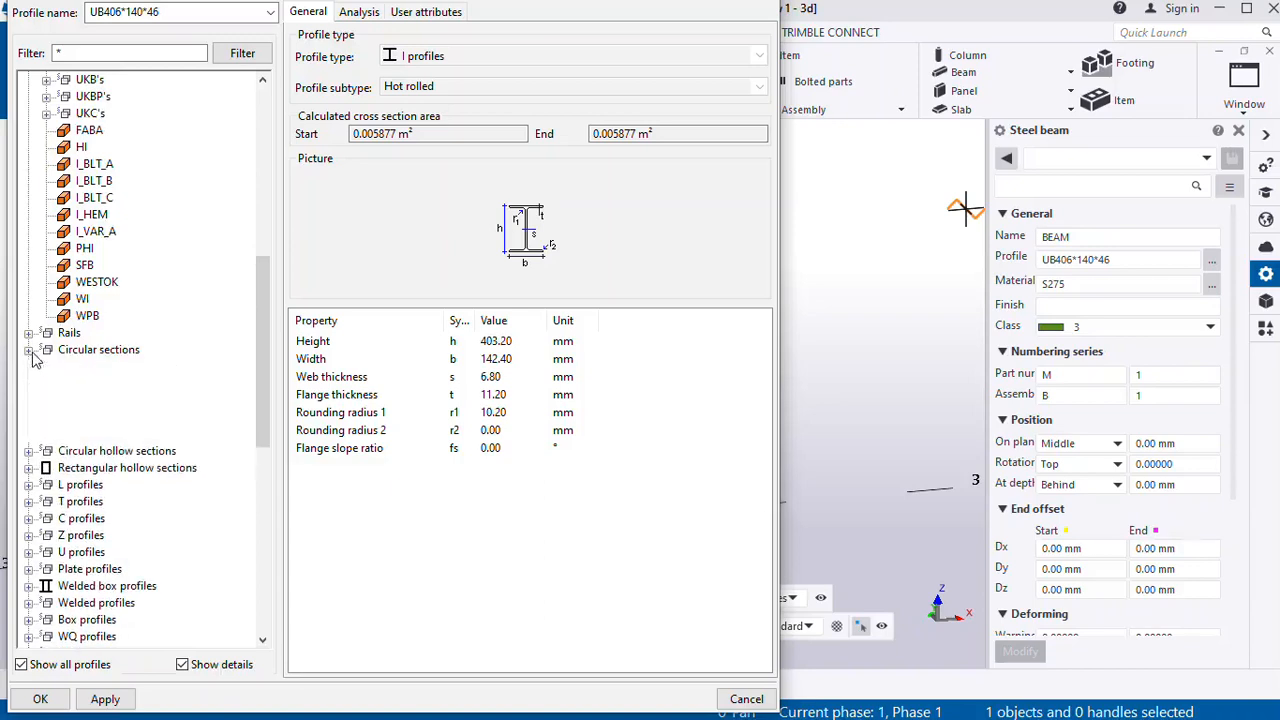
left_click(87, 435)
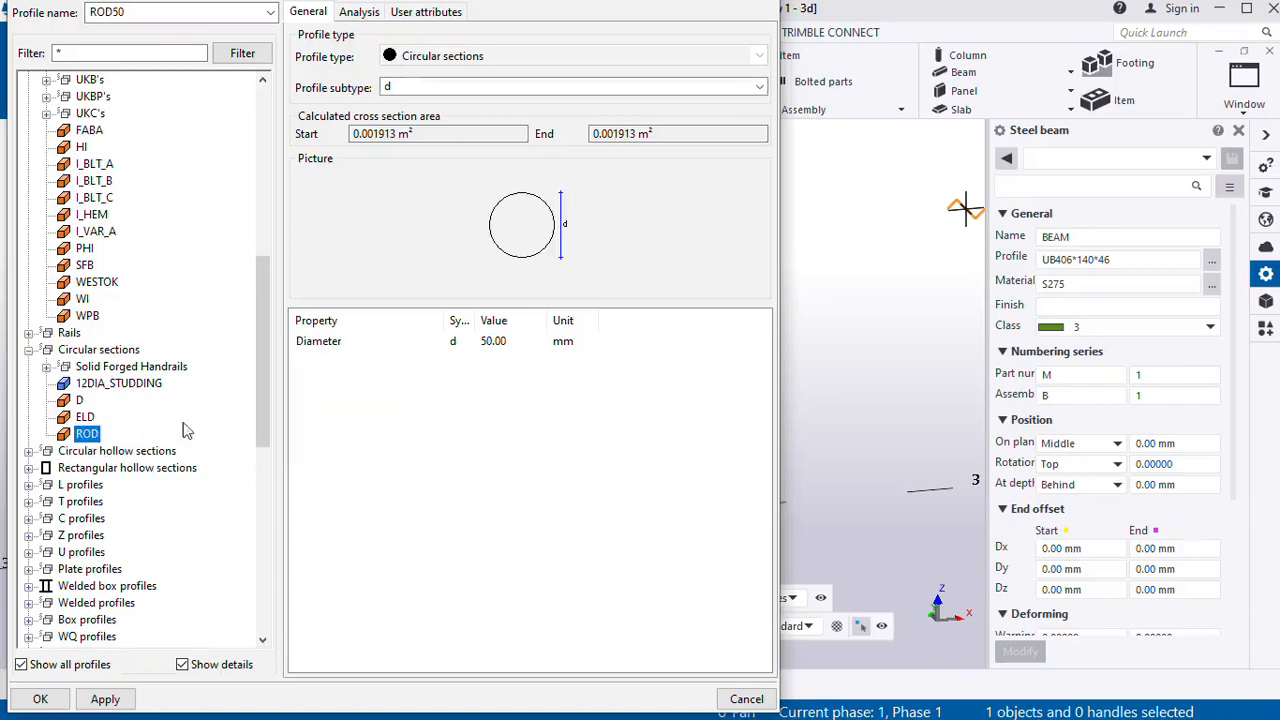
Set the ROD profile's diameter to 20 mm and accept ROD20 for the steel polybeam
double_click(505, 342)
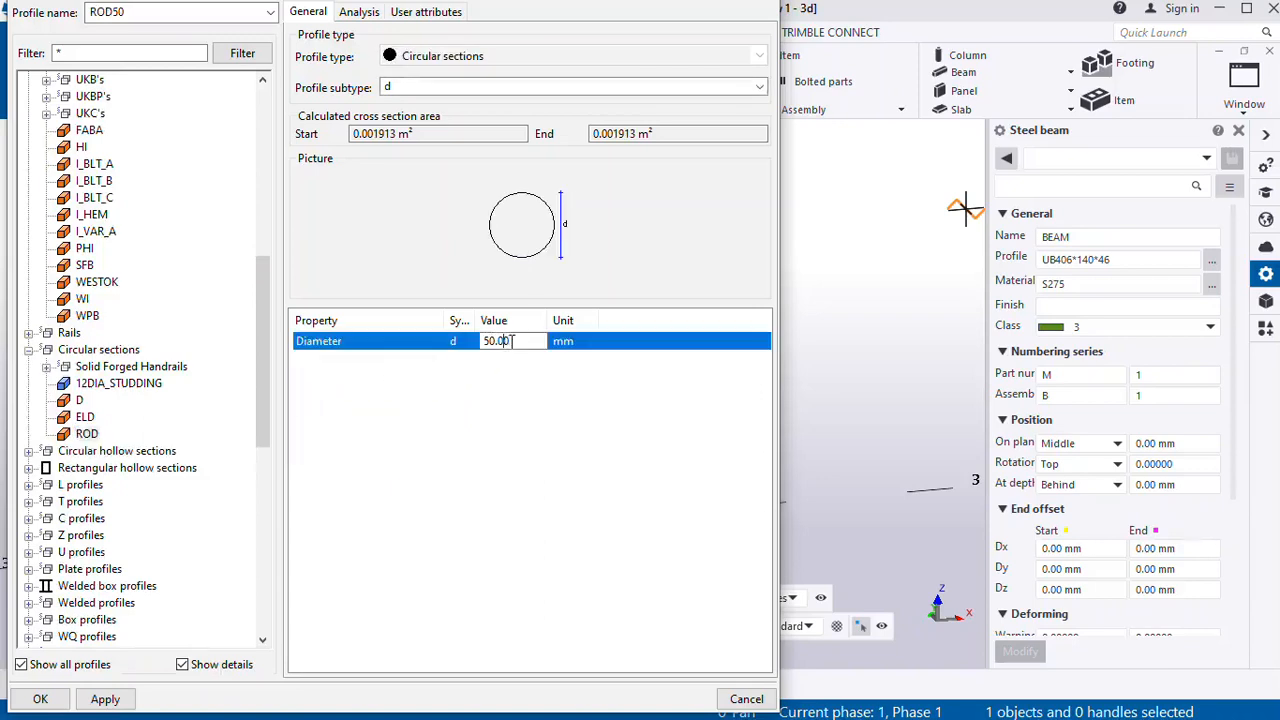
type("2")
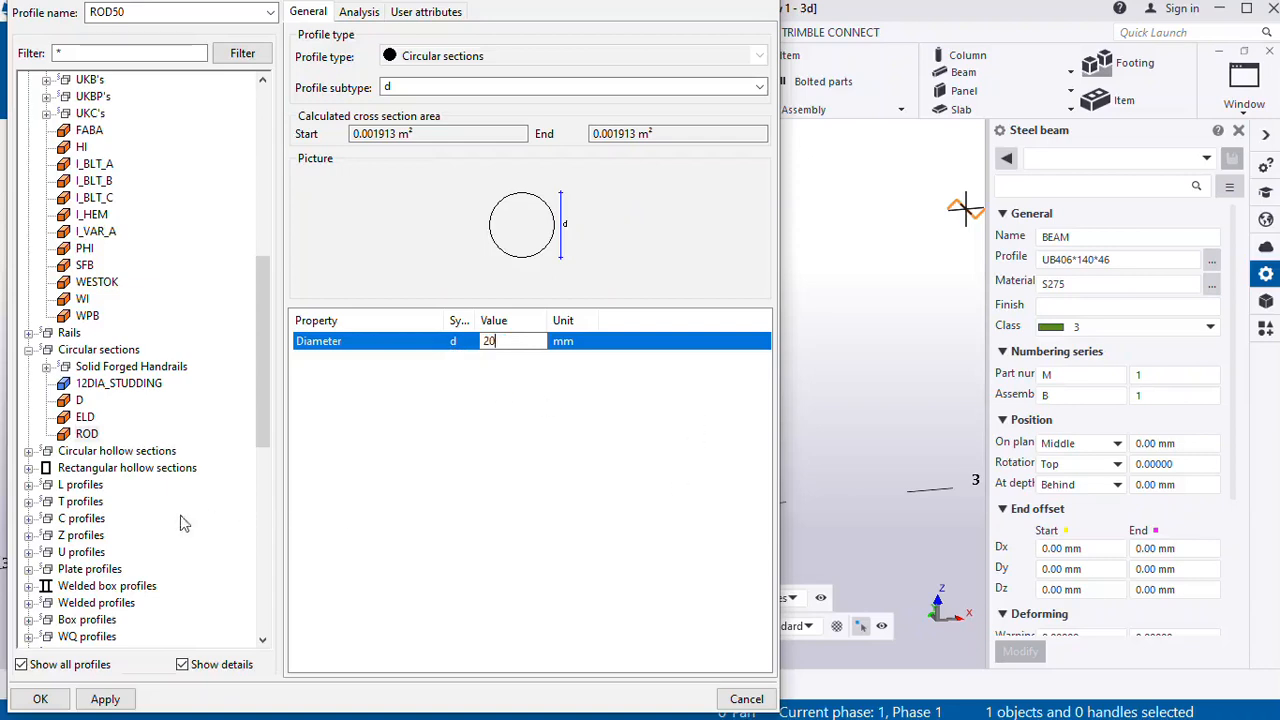
type("0")
left_click(105, 699)
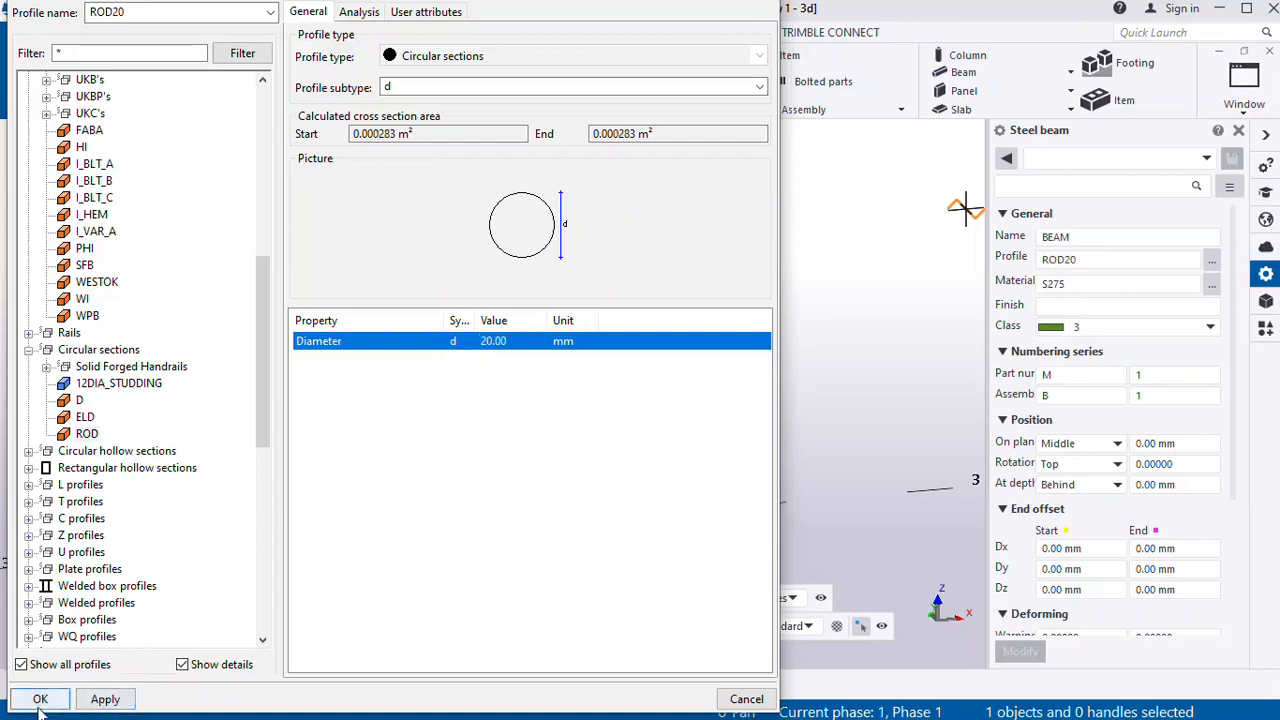
key("Return")
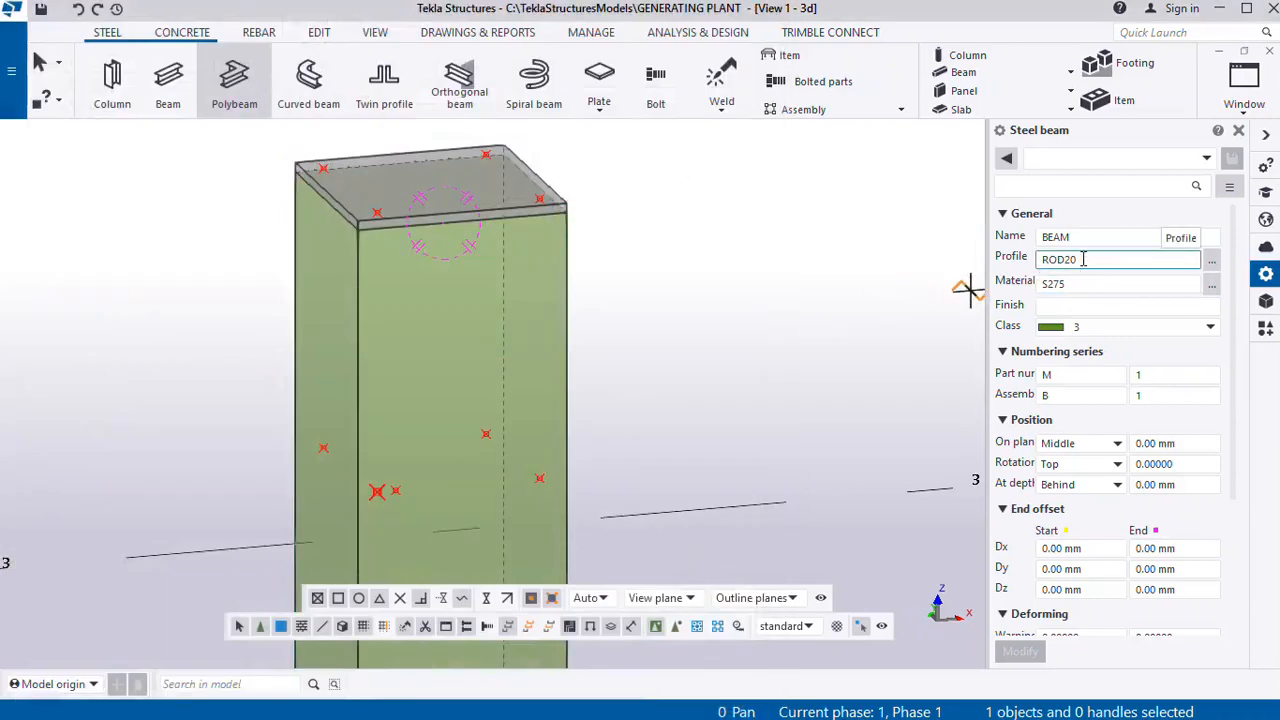
left_click(378, 214)
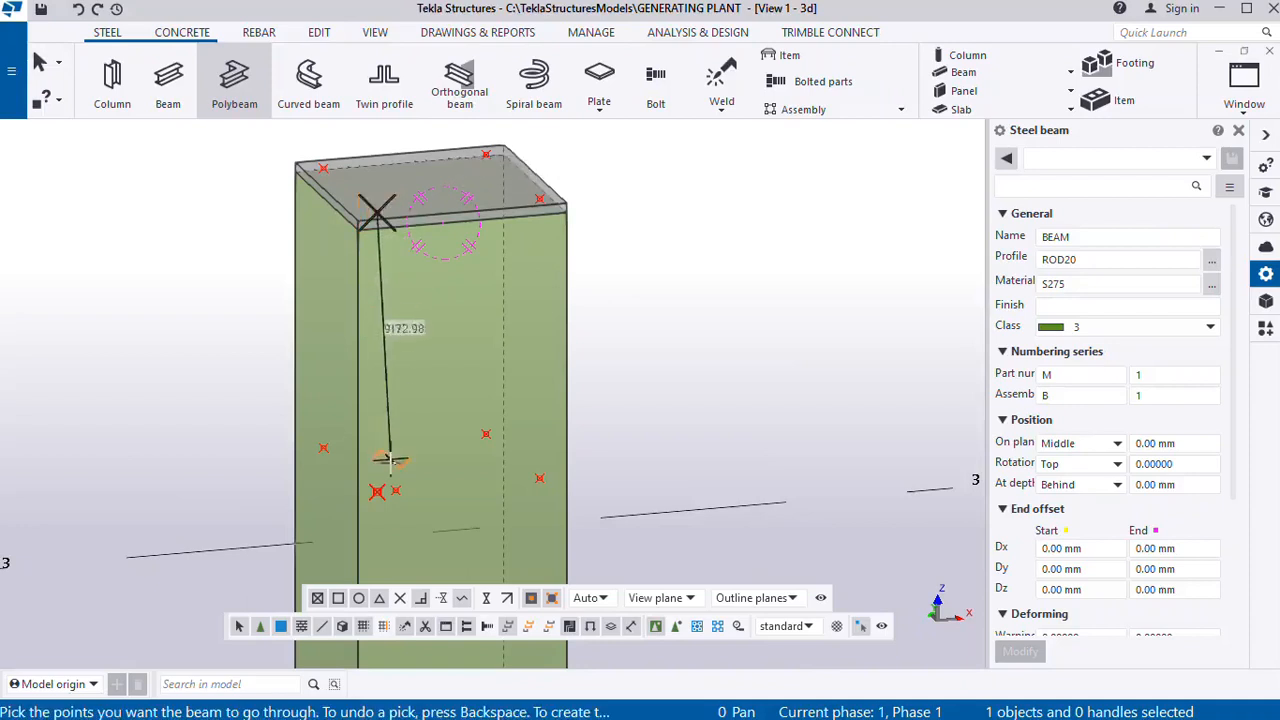
left_click(376, 490)
scroll(376, 490, "up", 2)
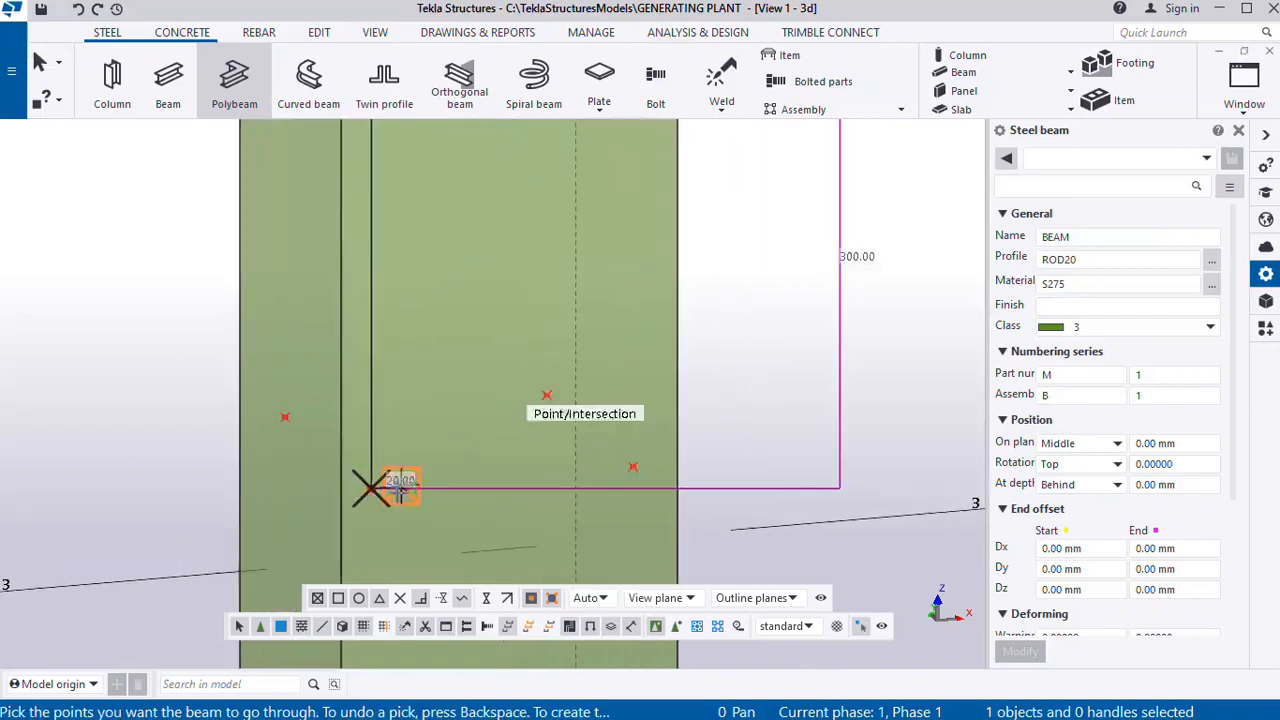
left_click(401, 487)
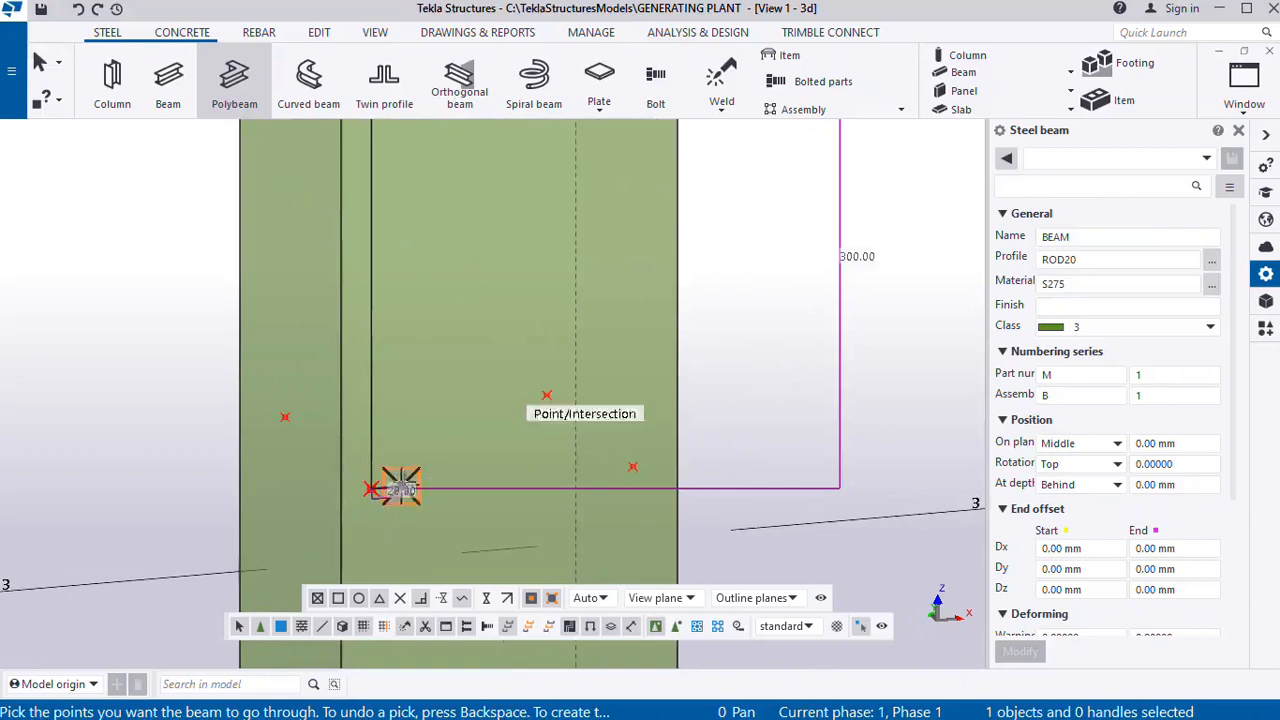
middle_click(401, 487)
scroll(397, 483, "down", 1)
scroll(401, 505, "down", 1)
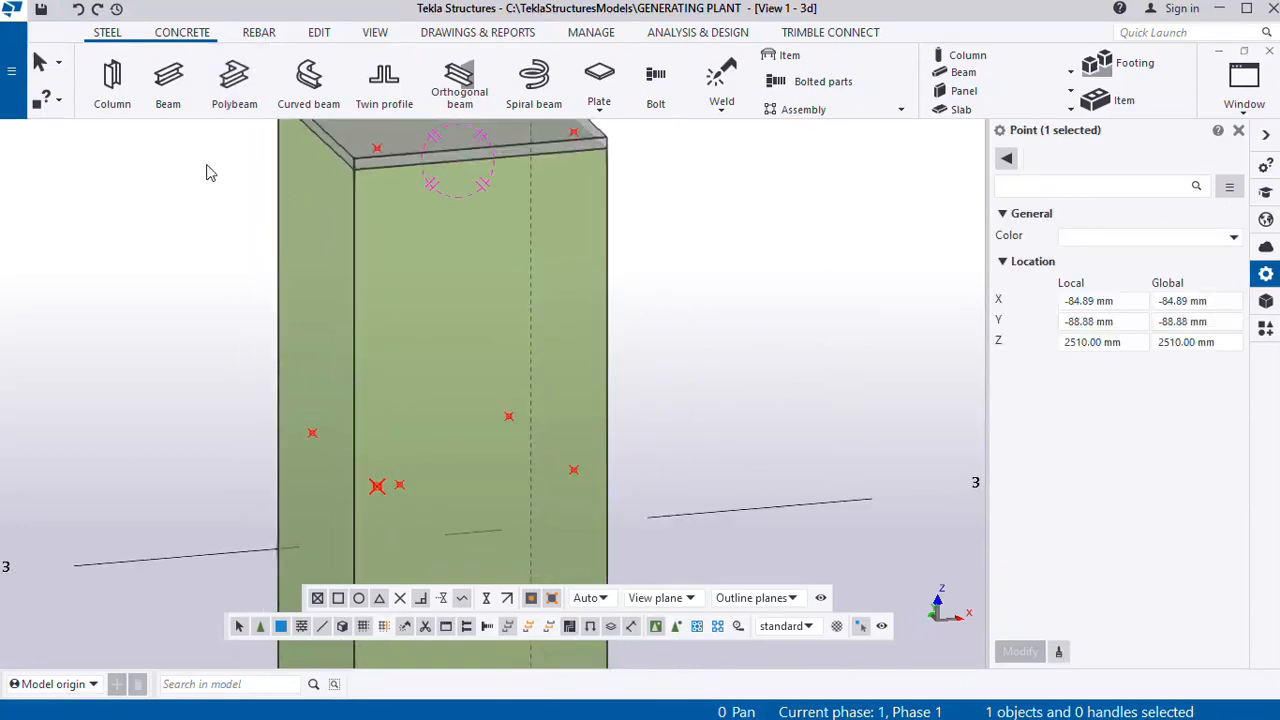
Create the ROD20 polybeam from the plate's front corner point, 300 mm down into the column and 20 mm along X, and end the command
left_click(234, 80)
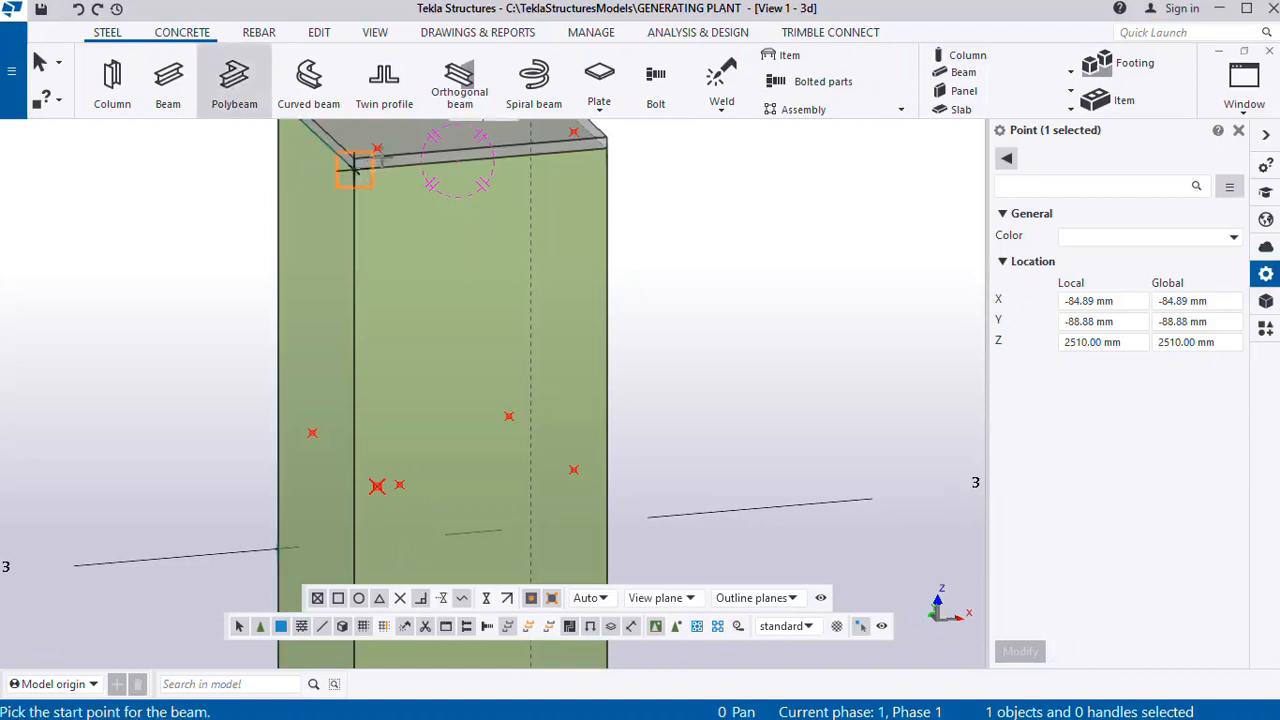
left_click(379, 152)
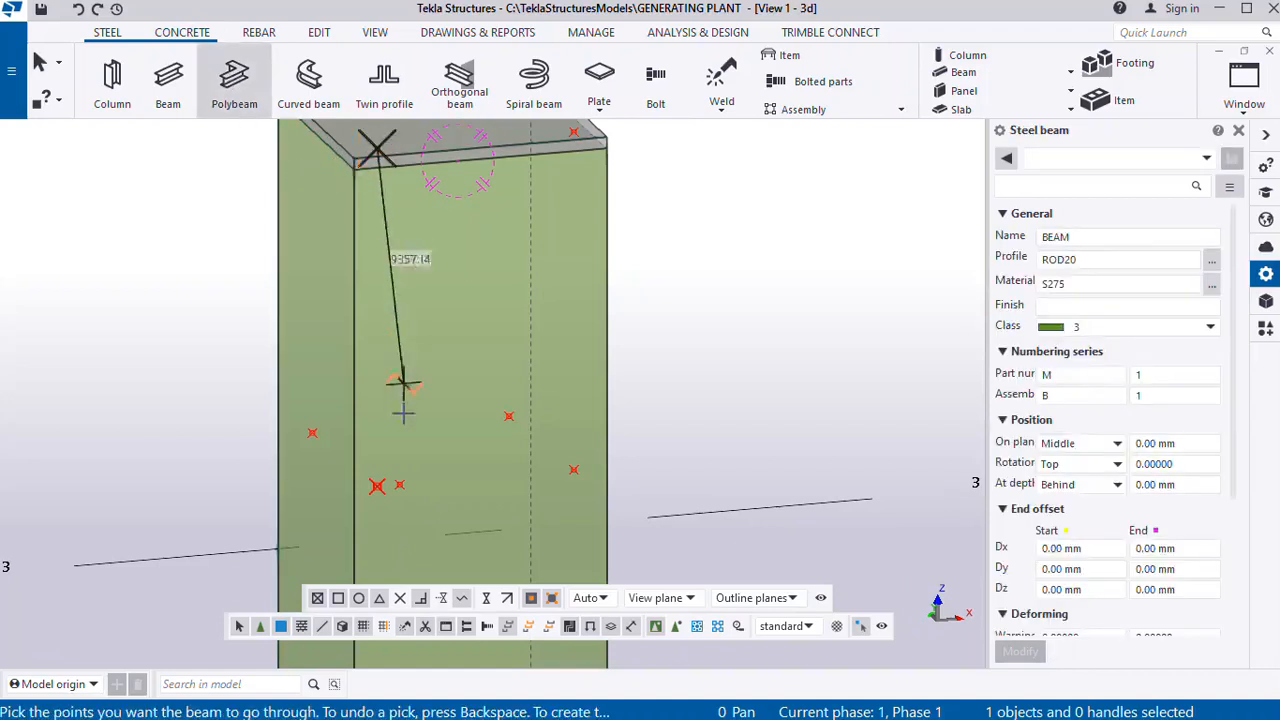
left_click(378, 490)
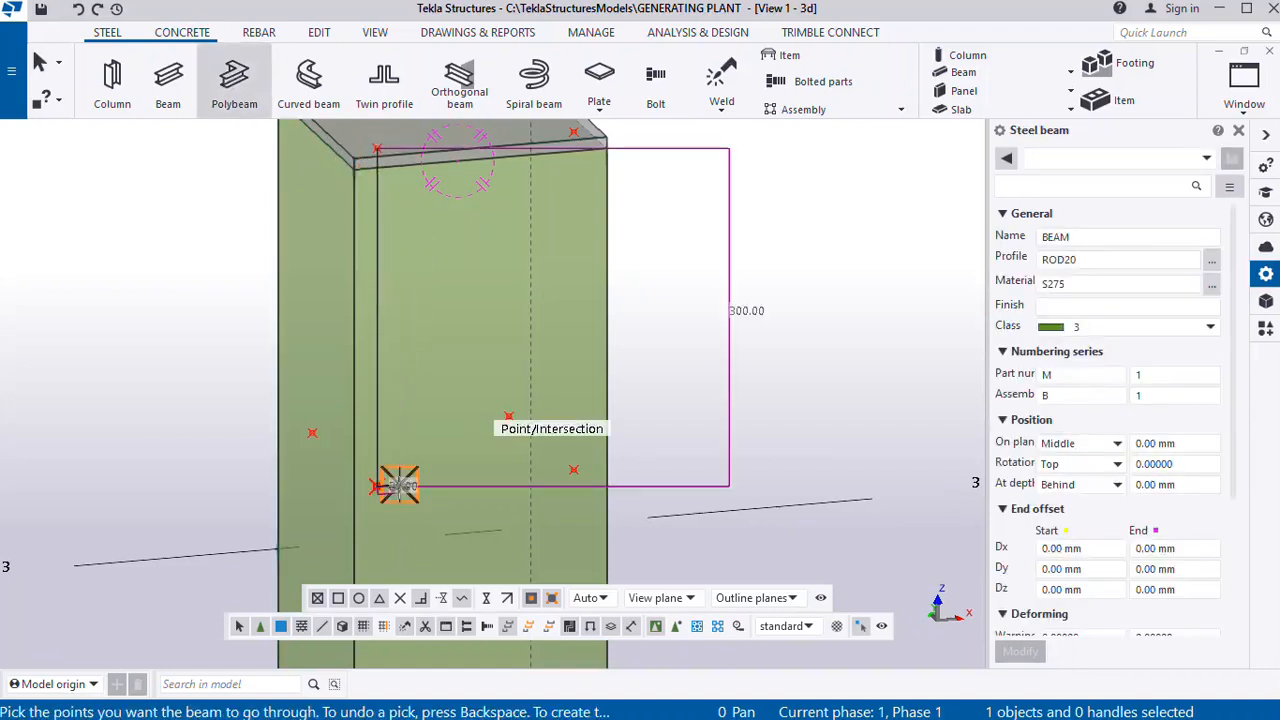
middle_click(399, 486)
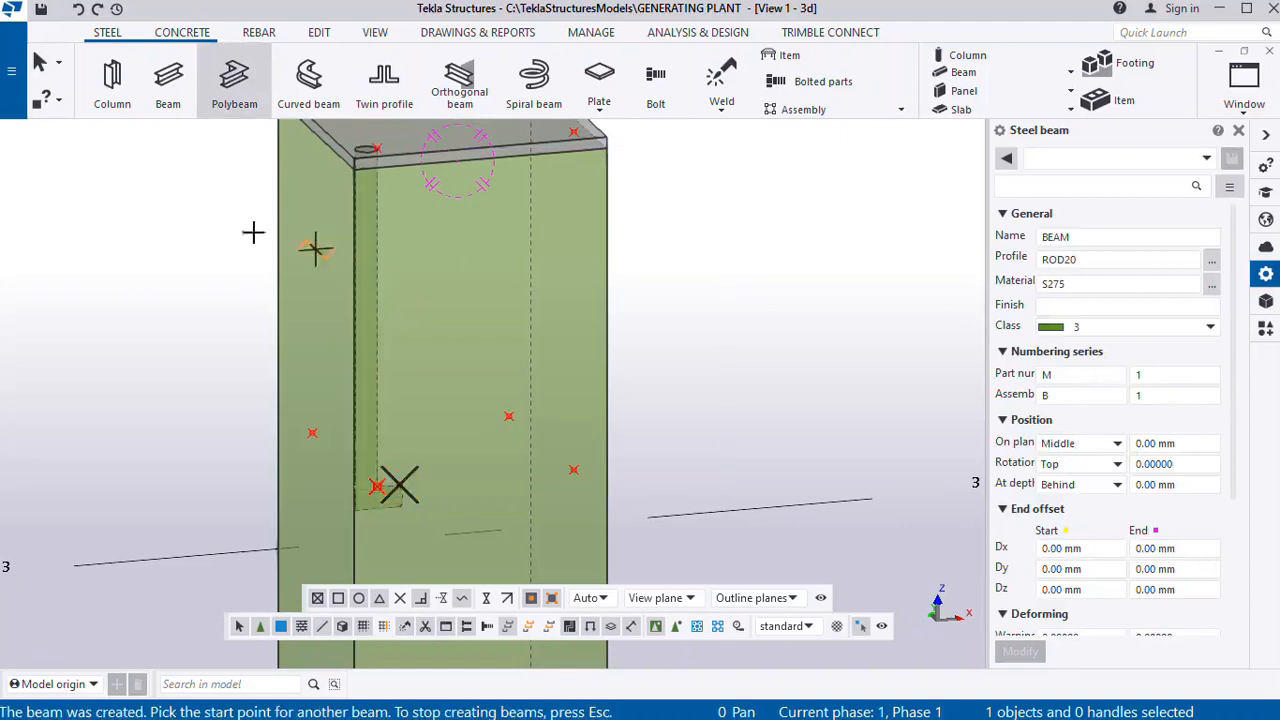
left_click(40, 62)
left_click(377, 487)
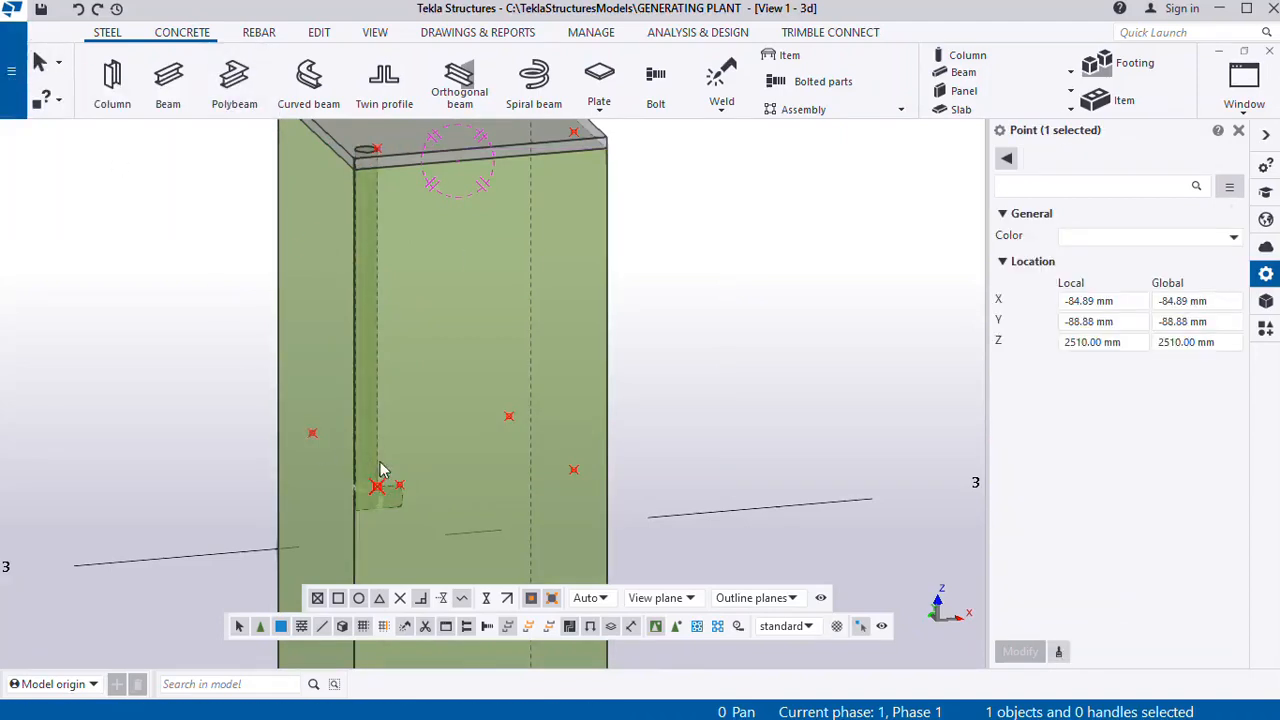
Set the at-depth position of the ROD20 polybeam in the column to Middle and apply the modification
scroll(421, 487, "up", 2)
scroll(421, 486, "down", 1)
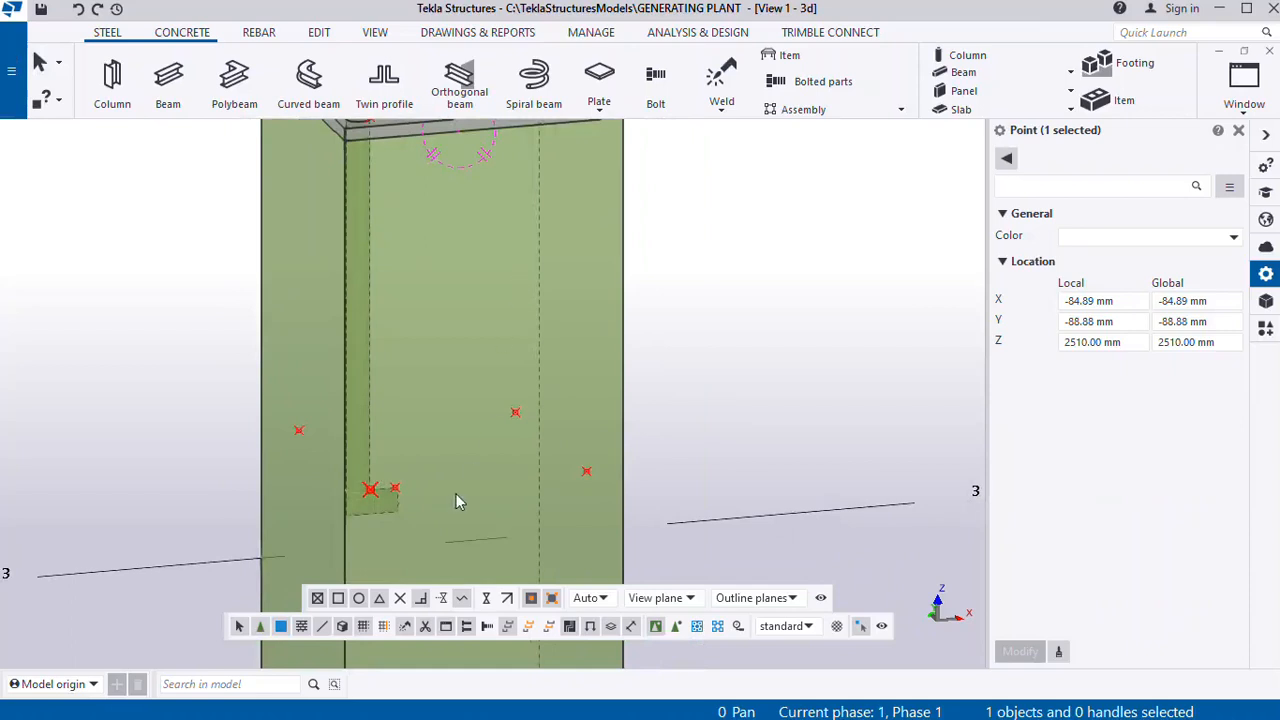
mouse_move(449, 494)
middle_mouse_down("ctrl")
mouse_move(424, 494)
mouse_move(434, 508)
middle_mouse_up("ctrl")
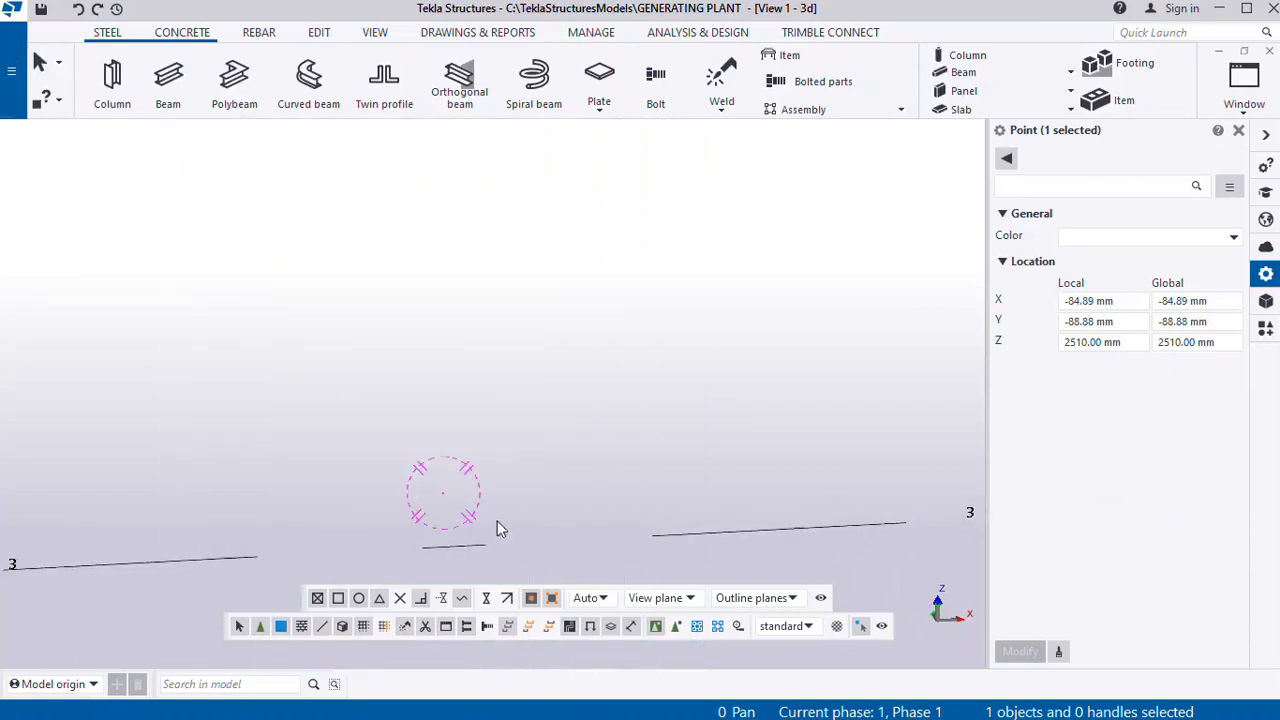
scroll(580, 483, "down", 4)
mouse_move(262, 563)
middle_mouse_down("ctrl")
mouse_move(168, 606)
mouse_move(194, 672)
mouse_move(297, 499)
mouse_move(257, 500)
mouse_move(240, 523)
mouse_move(4, 648)
mouse_move(140, 560)
mouse_move(323, 640)
mouse_move(323, 560)
mouse_move(90, 556)
mouse_move(211, 414)
mouse_move(282, 480)
mouse_move(256, 541)
middle_mouse_up("ctrl")
scroll(246, 525, "up", 4)
mouse_move(248, 473)
middle_mouse_down("ctrl")
mouse_move(283, 366)
mouse_move(260, 471)
middle_mouse_up("ctrl")
left_click(245, 466)
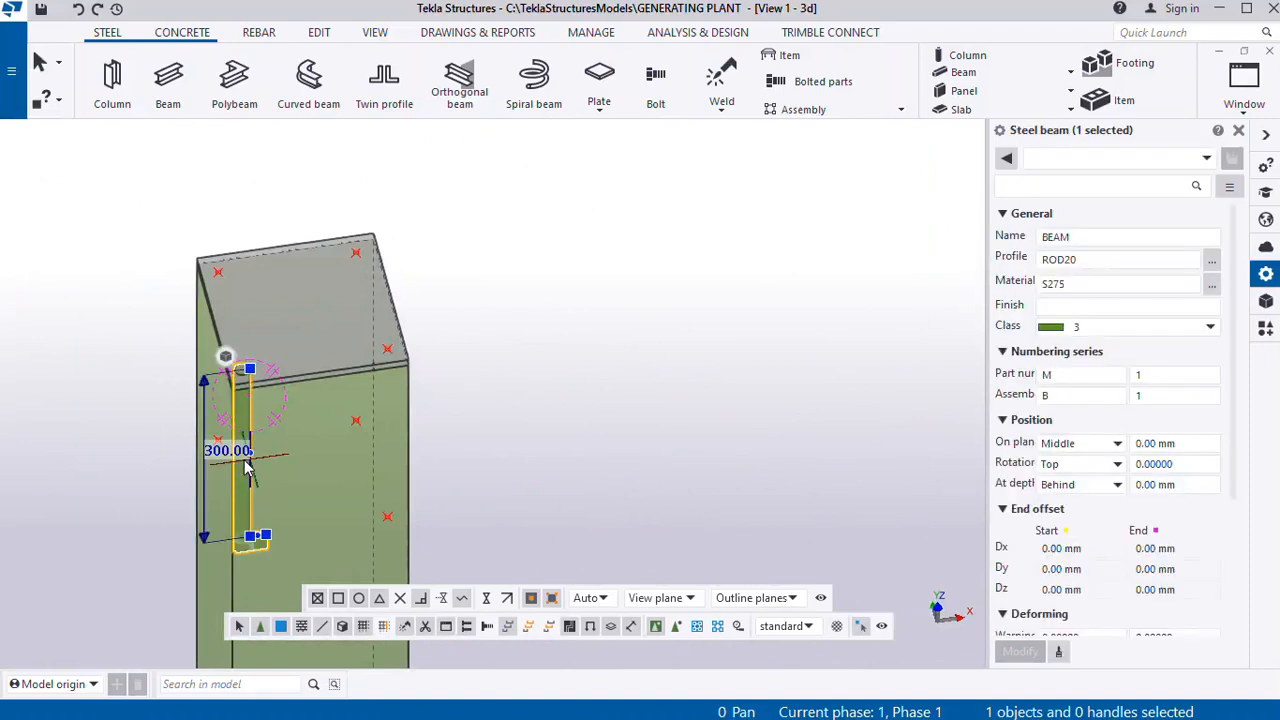
left_click(1113, 485)
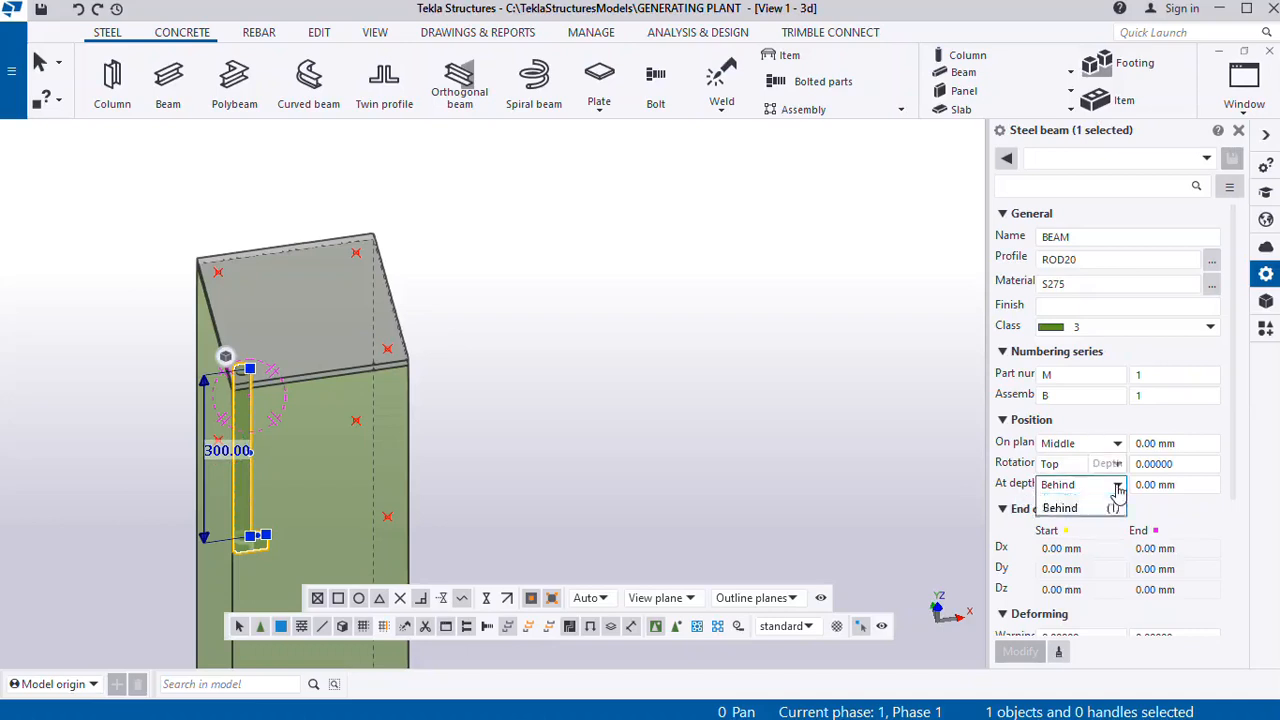
left_click(1090, 502)
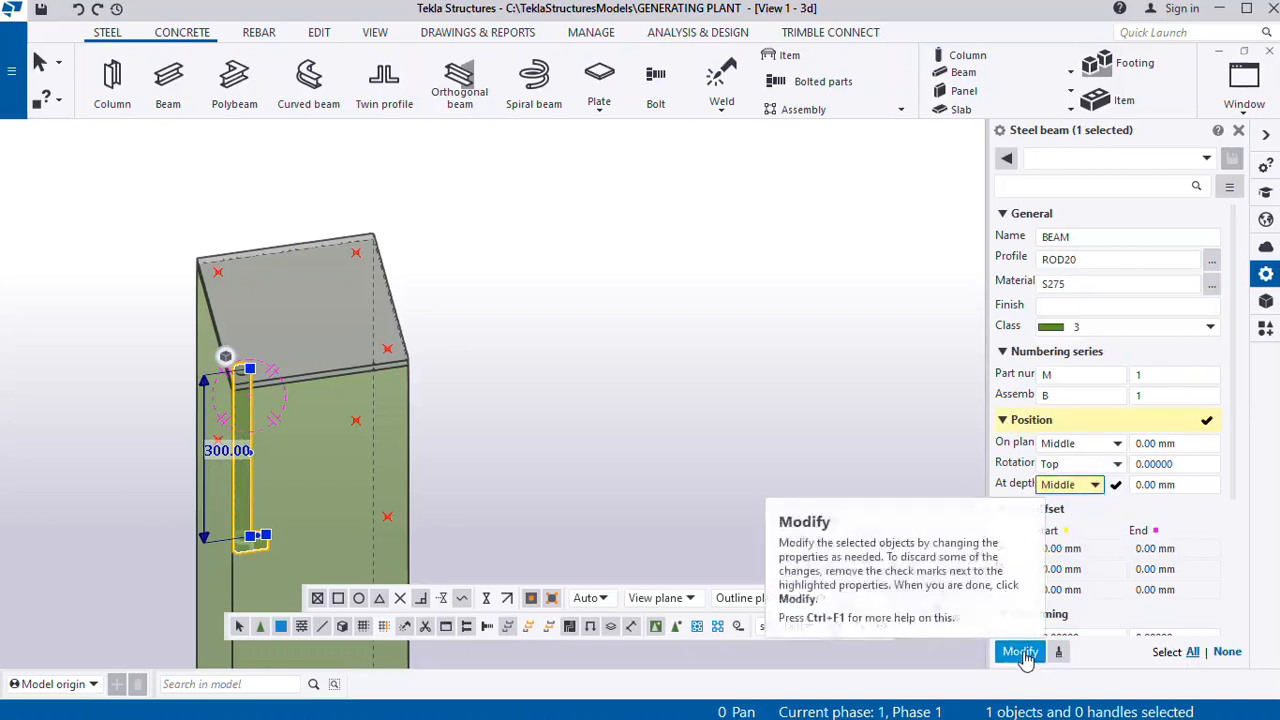
left_click(1022, 653)
left_click(606, 530)
scroll(227, 350, "up", 2)
mouse_move(229, 353)
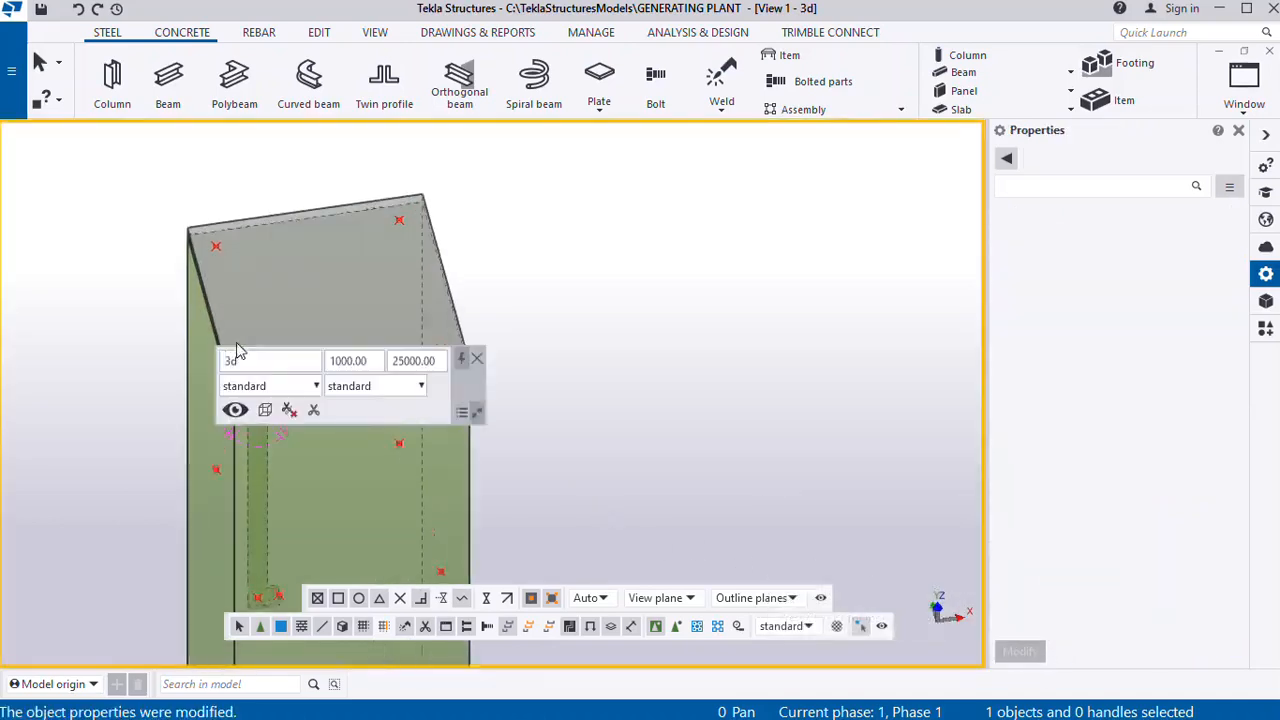
left_click(474, 360)
scroll(252, 375, "up", 4)
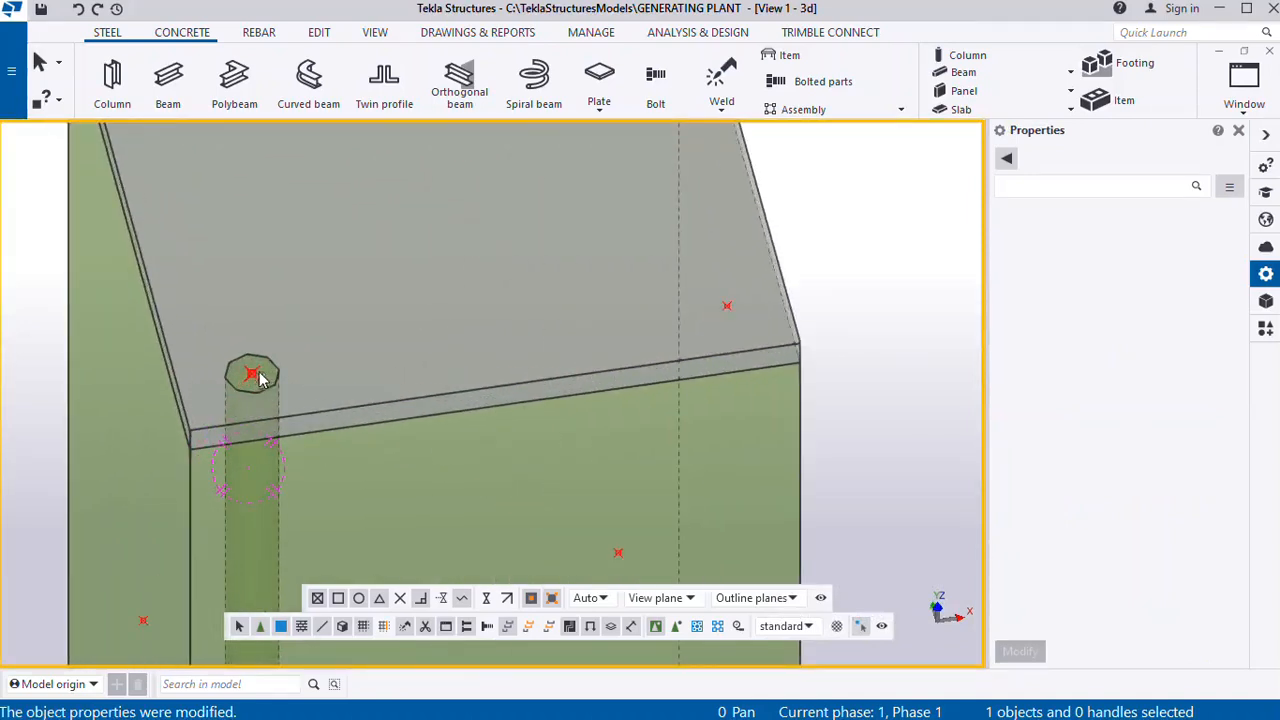
scroll(257, 376, "down", 3)
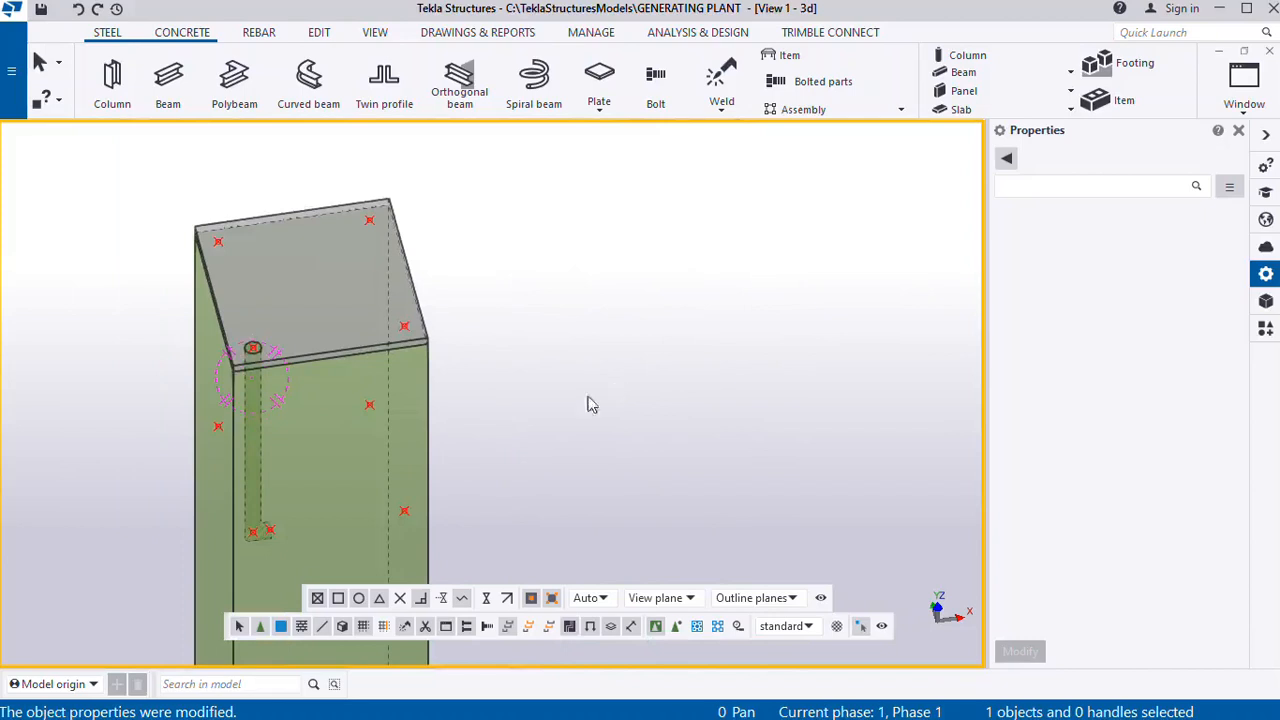
Lengthen the short hook leg at the lower end of the ROD20 polybeam along X to about 45 mm
scroll(264, 530, "up", 5)
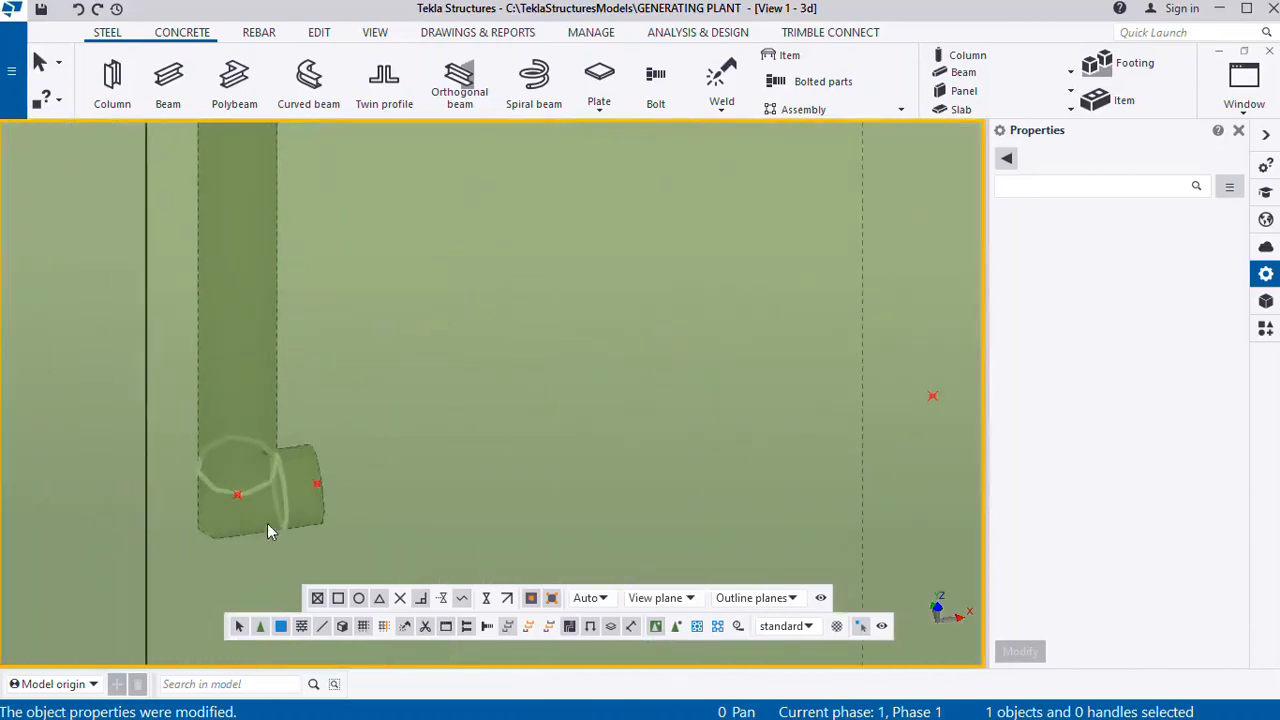
left_click(318, 500)
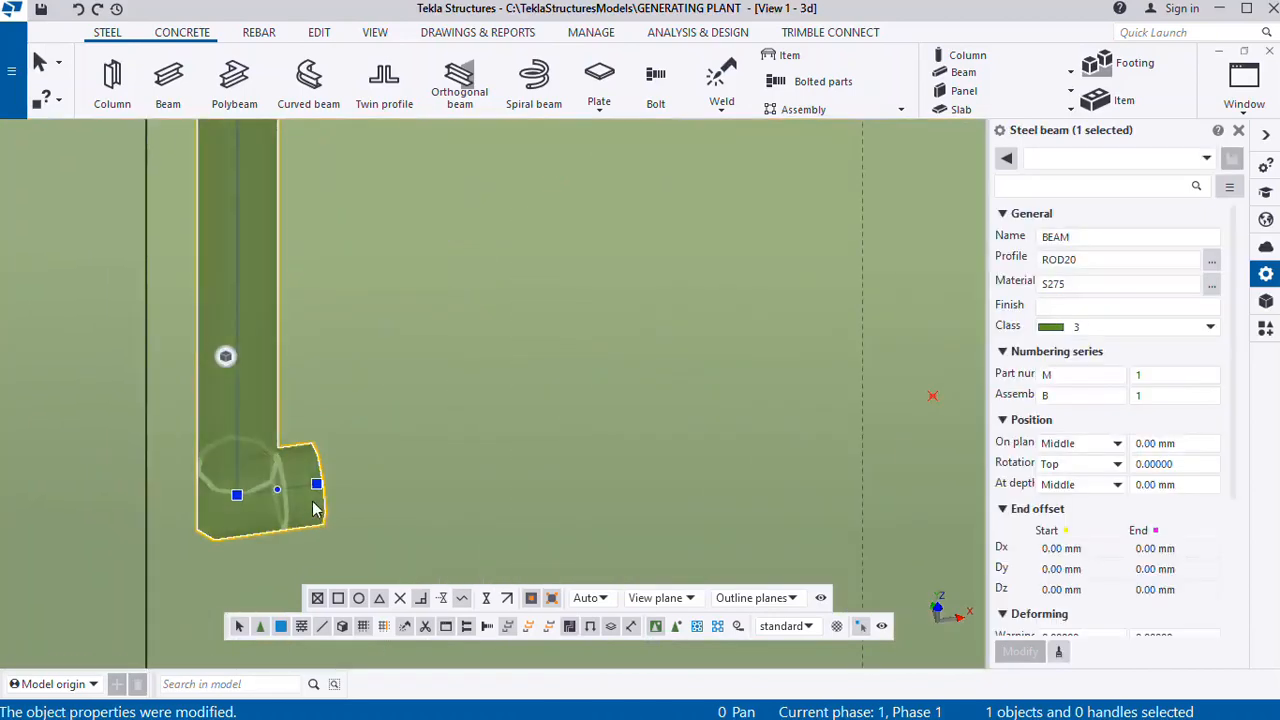
left_click_drag(318, 487, 378, 480)
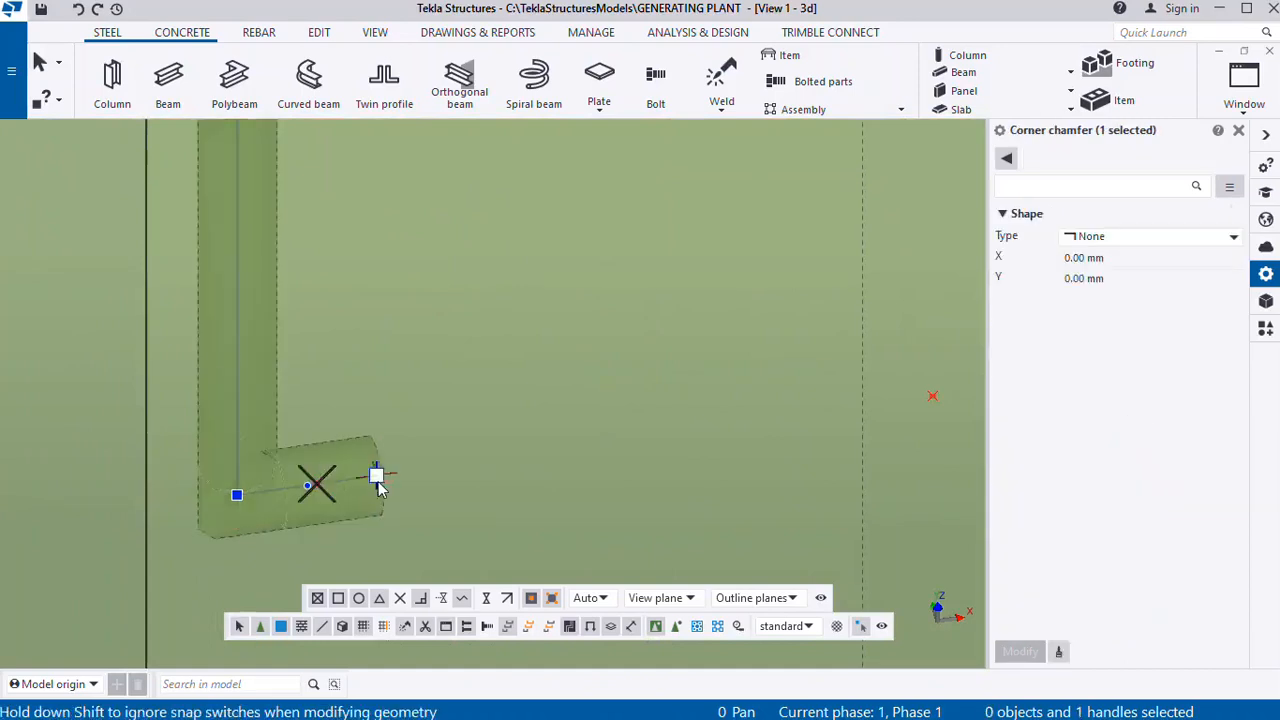
scroll(317, 457, "down", 2)
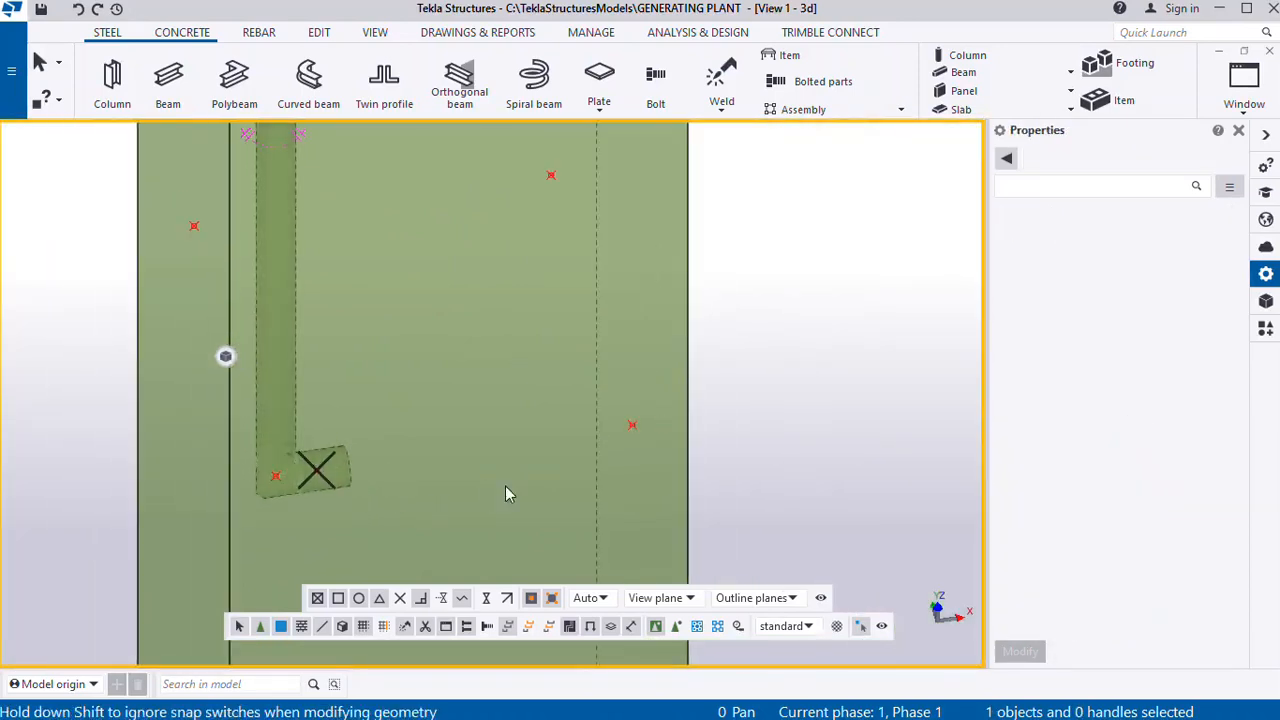
left_click(340, 480)
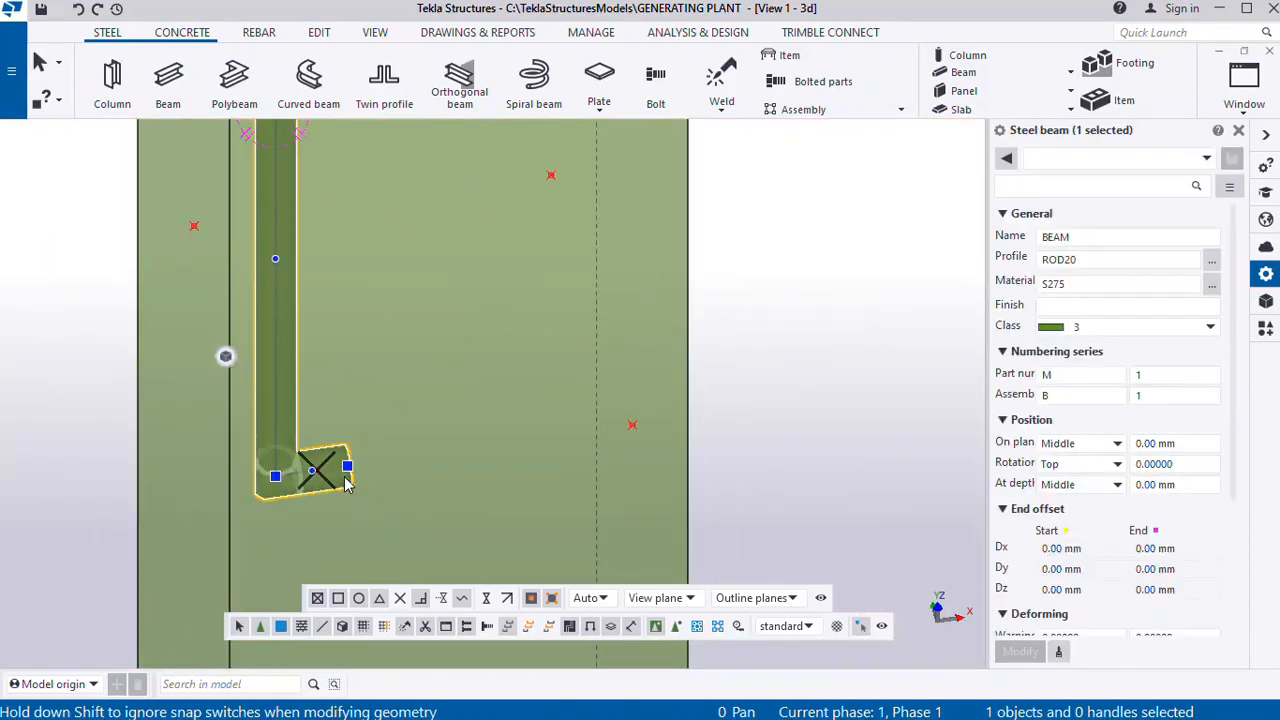
left_click(350, 466)
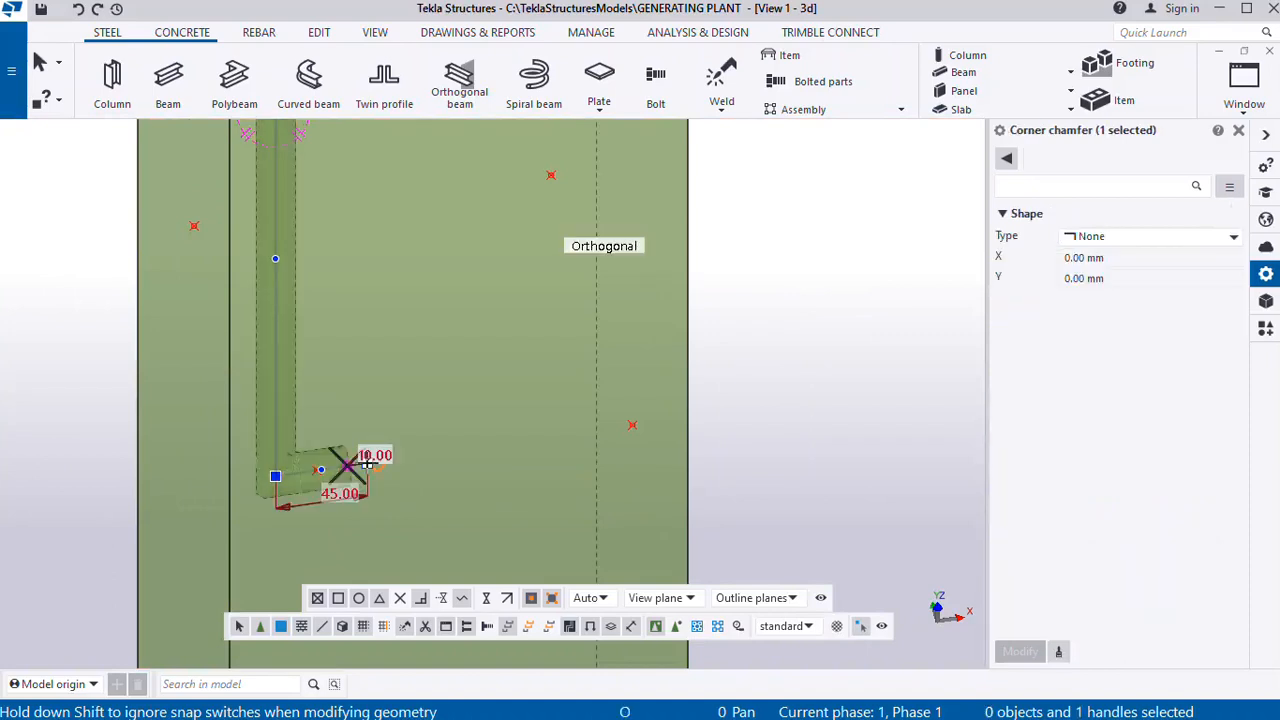
left_click(415, 497)
scroll(402, 484, "down", 3)
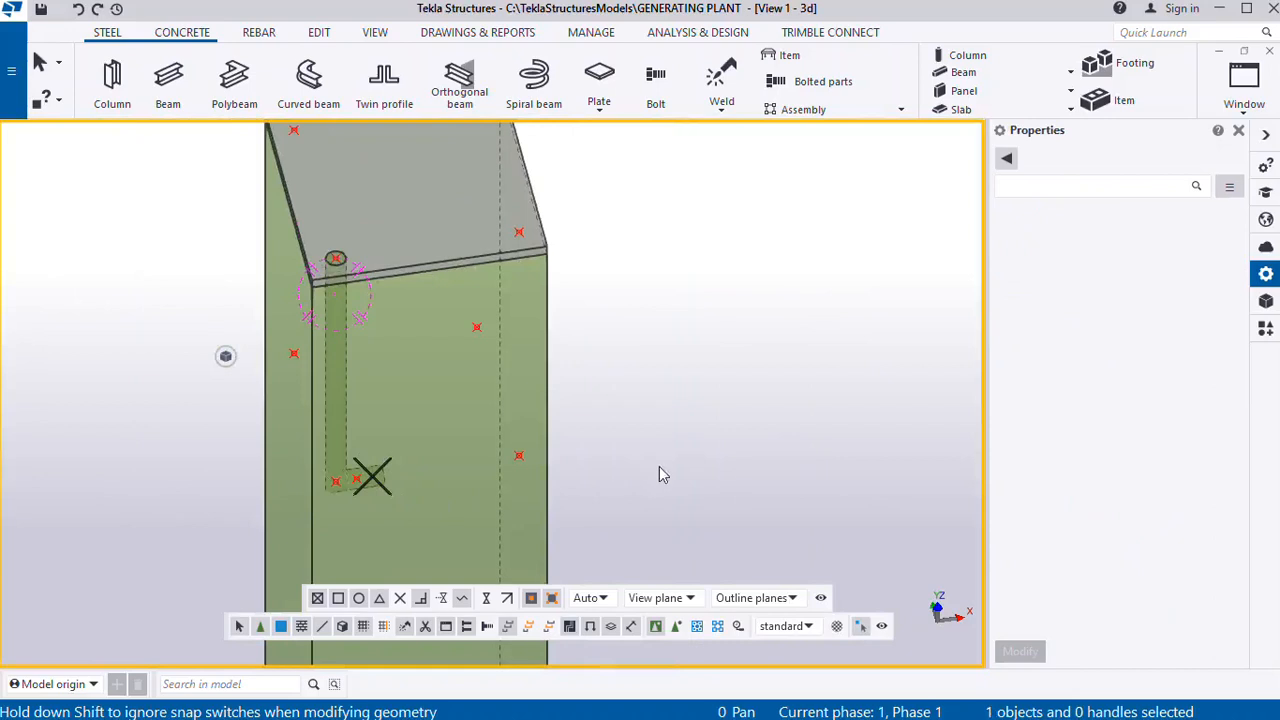
Set the ROD20 polybeam's vertical leg length to 350 mm, extending its upper end above the plate
scroll(263, 294, "up", 1)
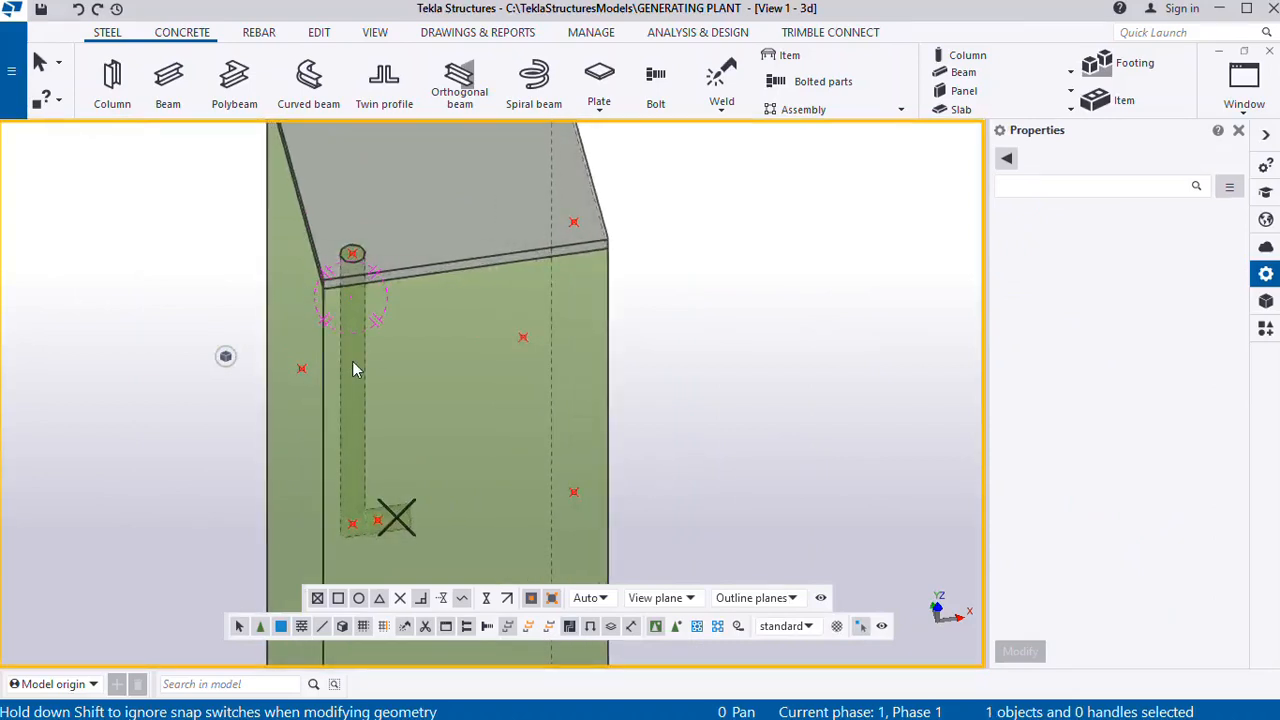
scroll(360, 355, "up", 1)
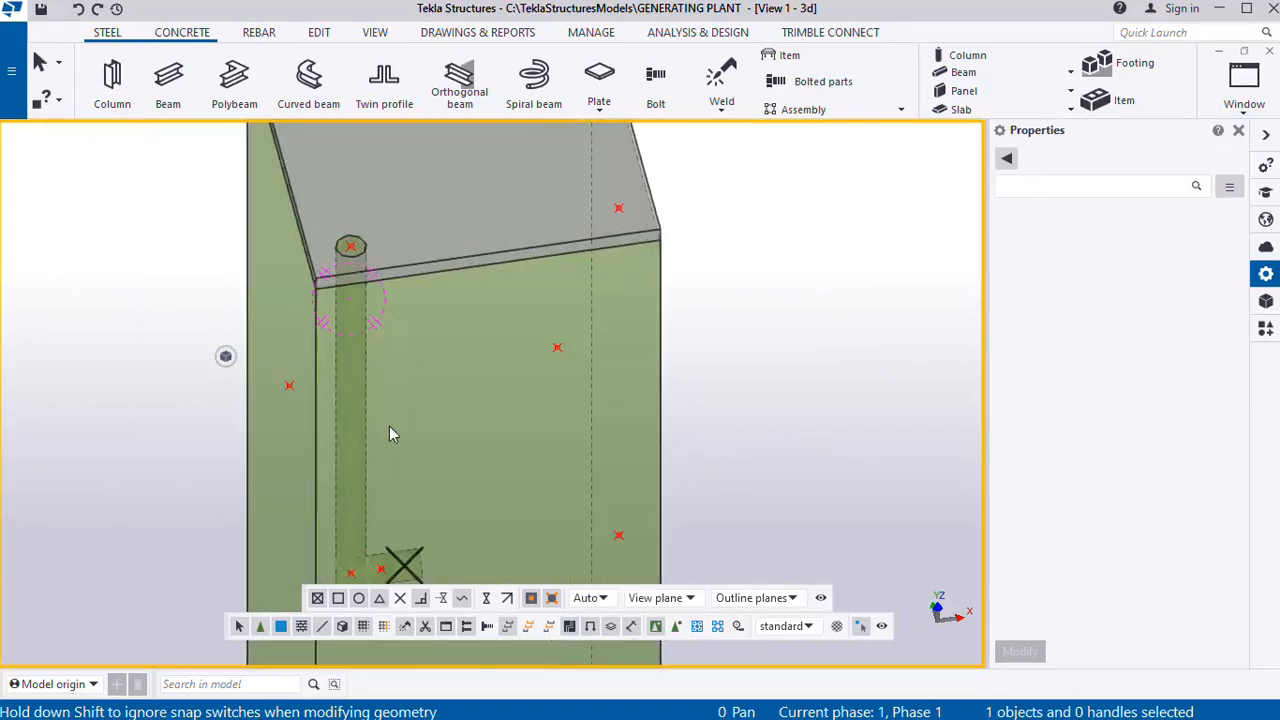
left_click(366, 442)
scroll(350, 400, "down", 3)
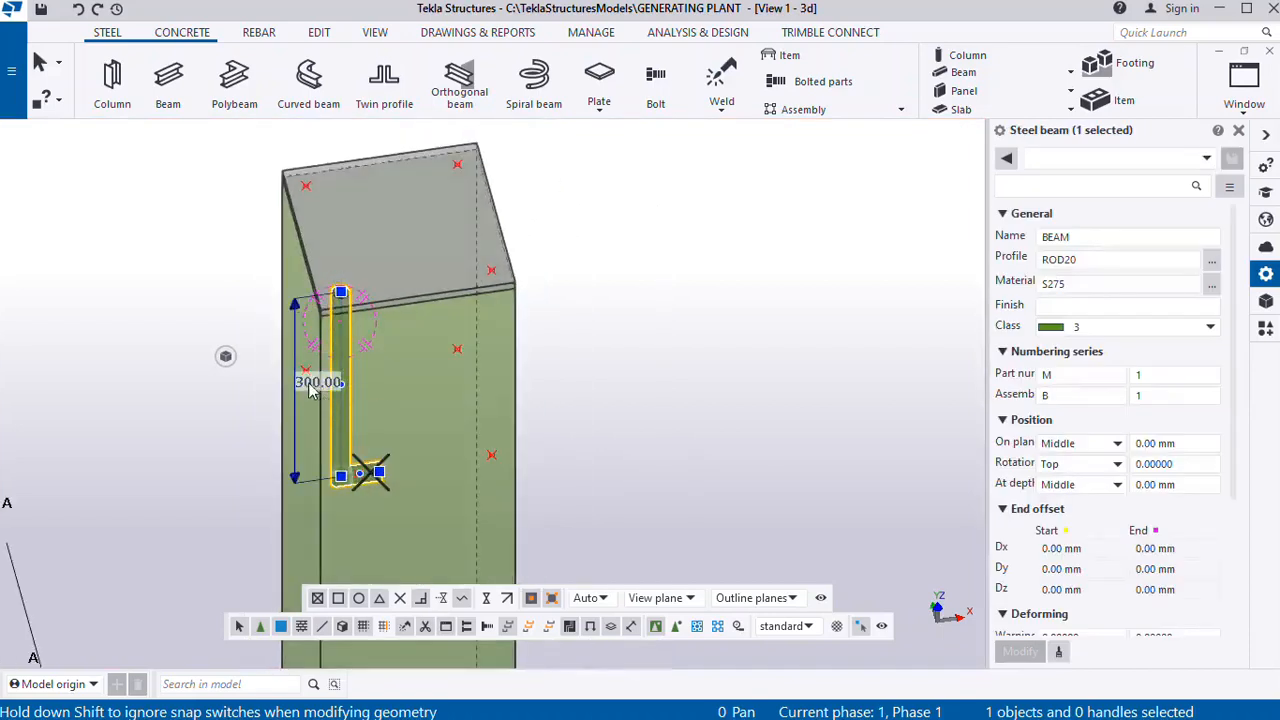
left_click(312, 388)
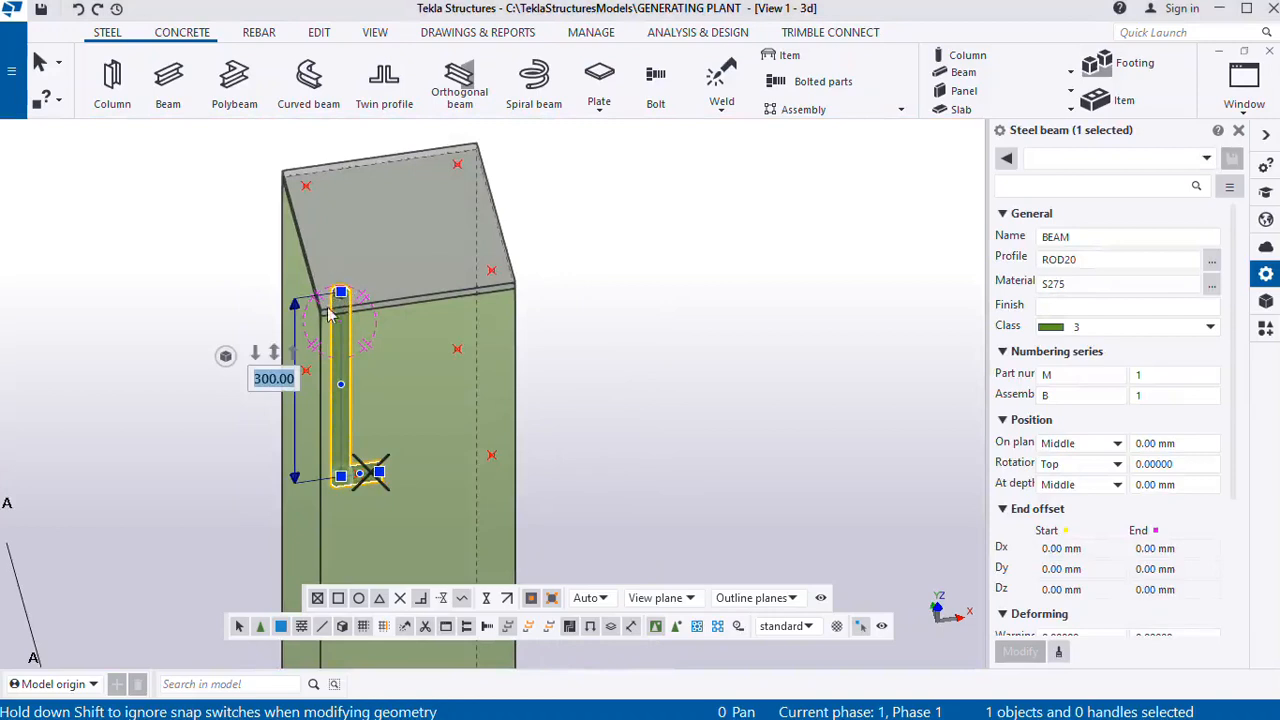
left_click(290, 378)
left_click_drag(293, 378, 253, 391)
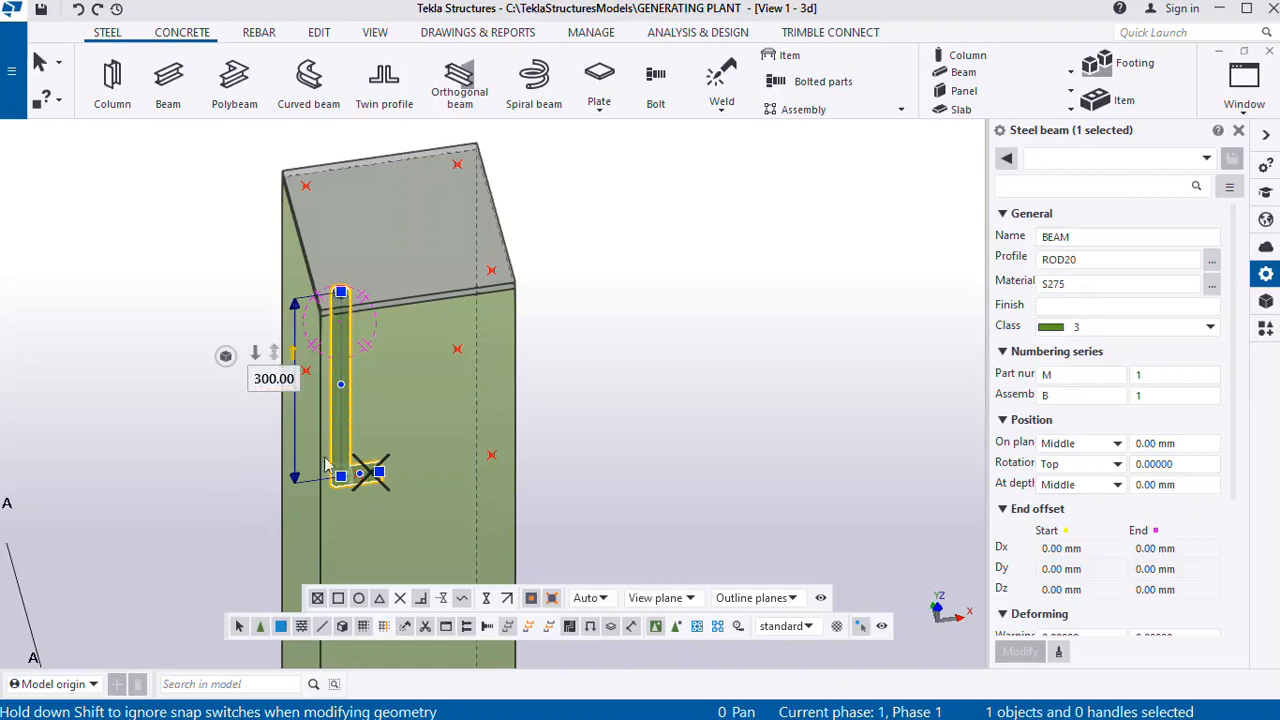
left_click(280, 380)
left_click_drag(287, 378, 229, 392)
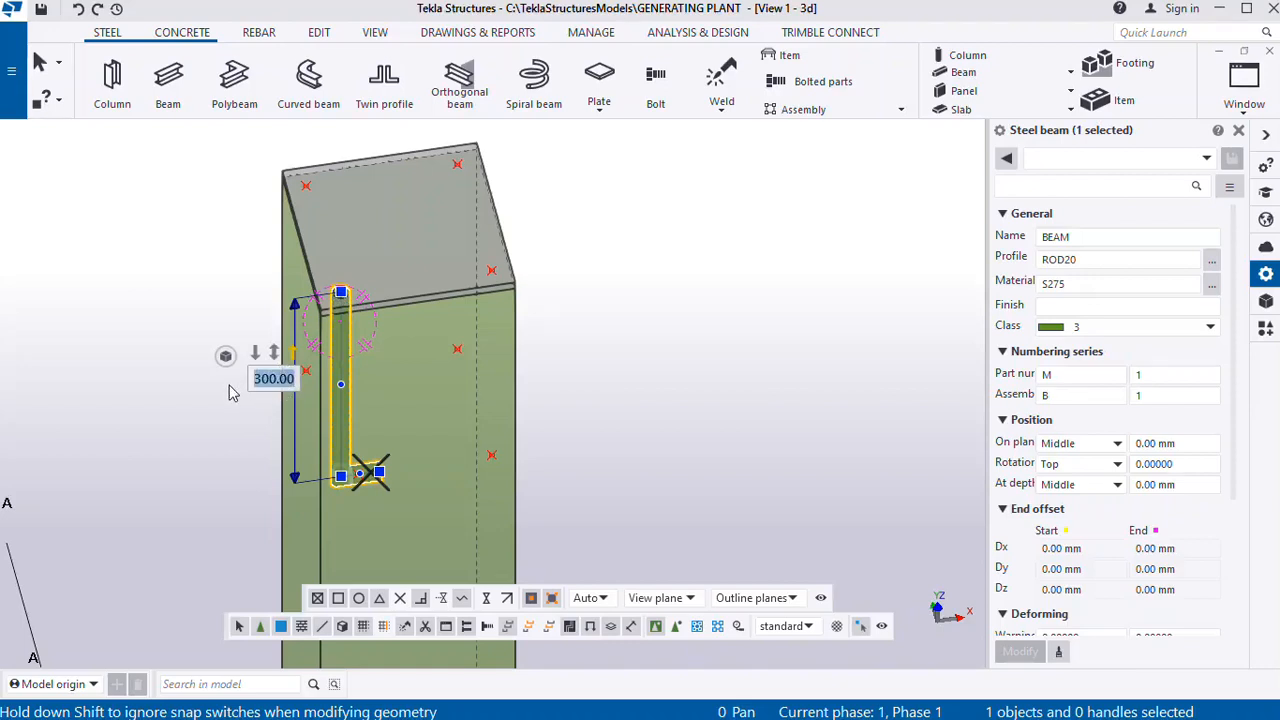
type("350")
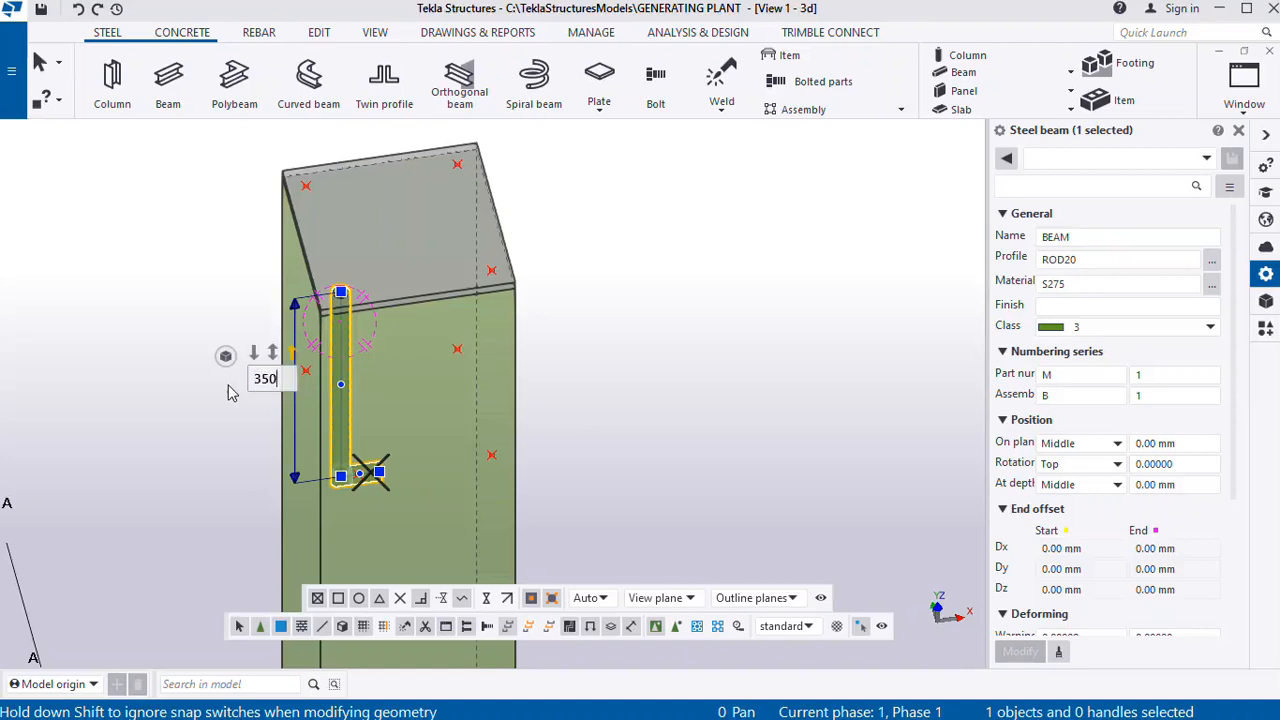
key("Return")
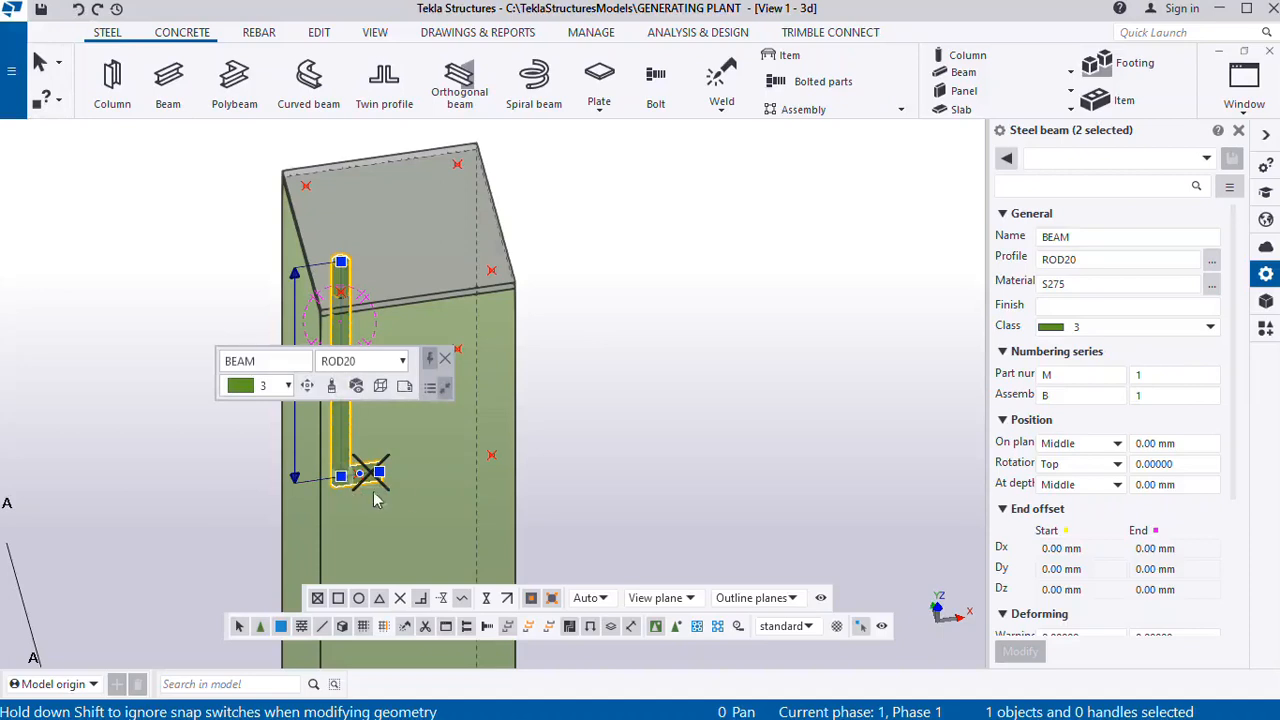
middle_click_drag(365, 496, 414, 480, "ctrl")
scroll(340, 475, "down", 3)
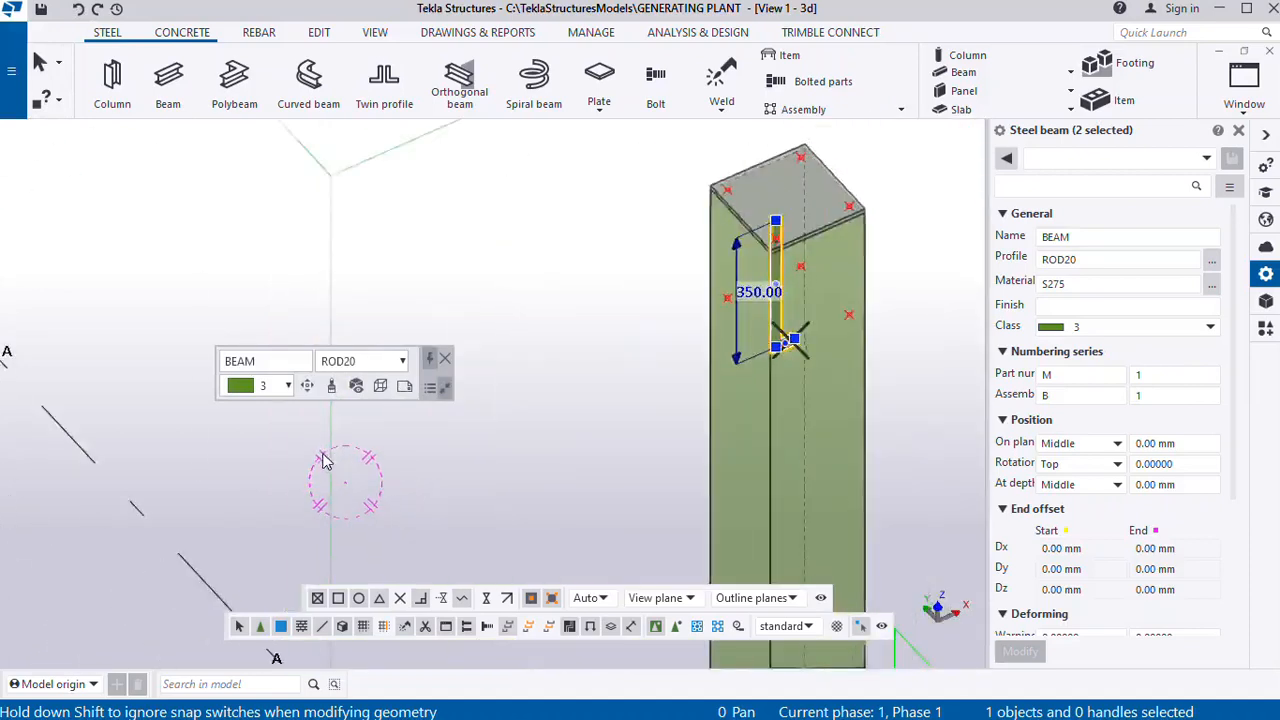
Examine the rod passing through the plate at the top of the column
middle_click_drag(326, 460, 270, 466)
scroll(817, 389, "up", 2)
left_click(823, 363)
scroll(640, 240, "up", 4)
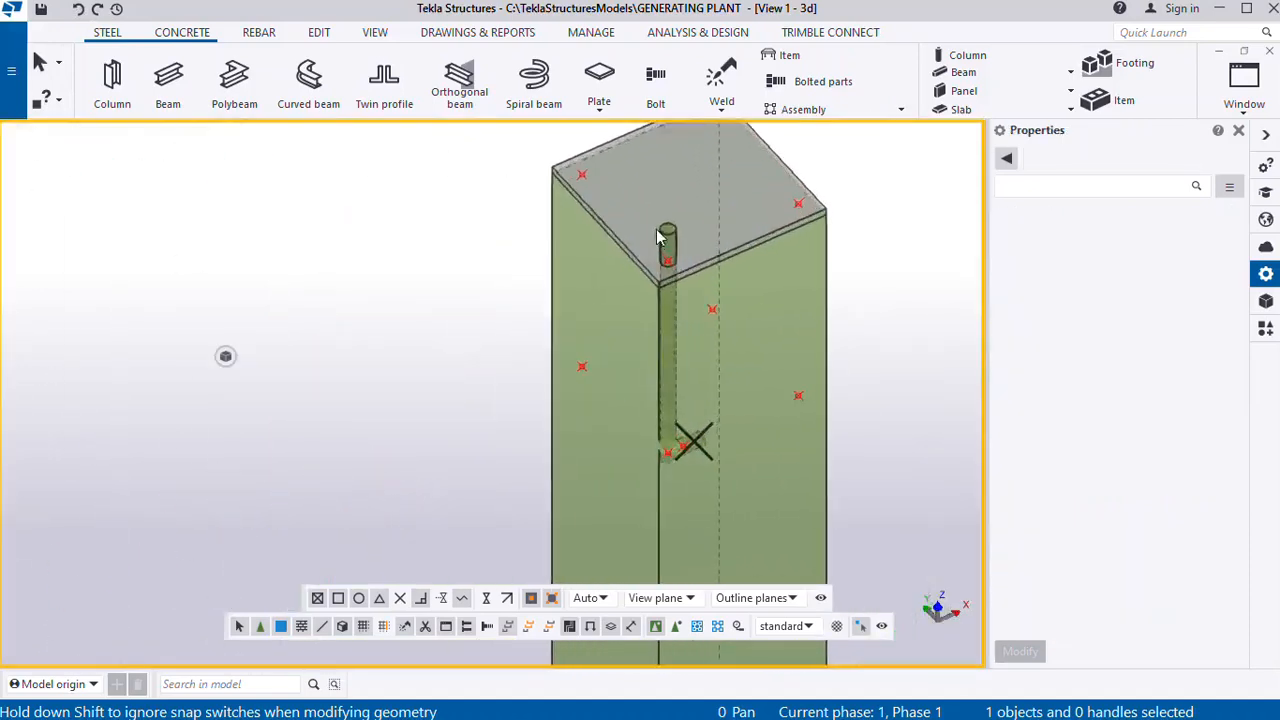
scroll(680, 262, "up", 2)
mouse_move(671, 278)
middle_mouse_down("ctrl")
mouse_move(634, 263)
mouse_move(680, 295)
middle_mouse_up("ctrl")
scroll(680, 300, "down", 4)
scroll(504, 222, "up", 3)
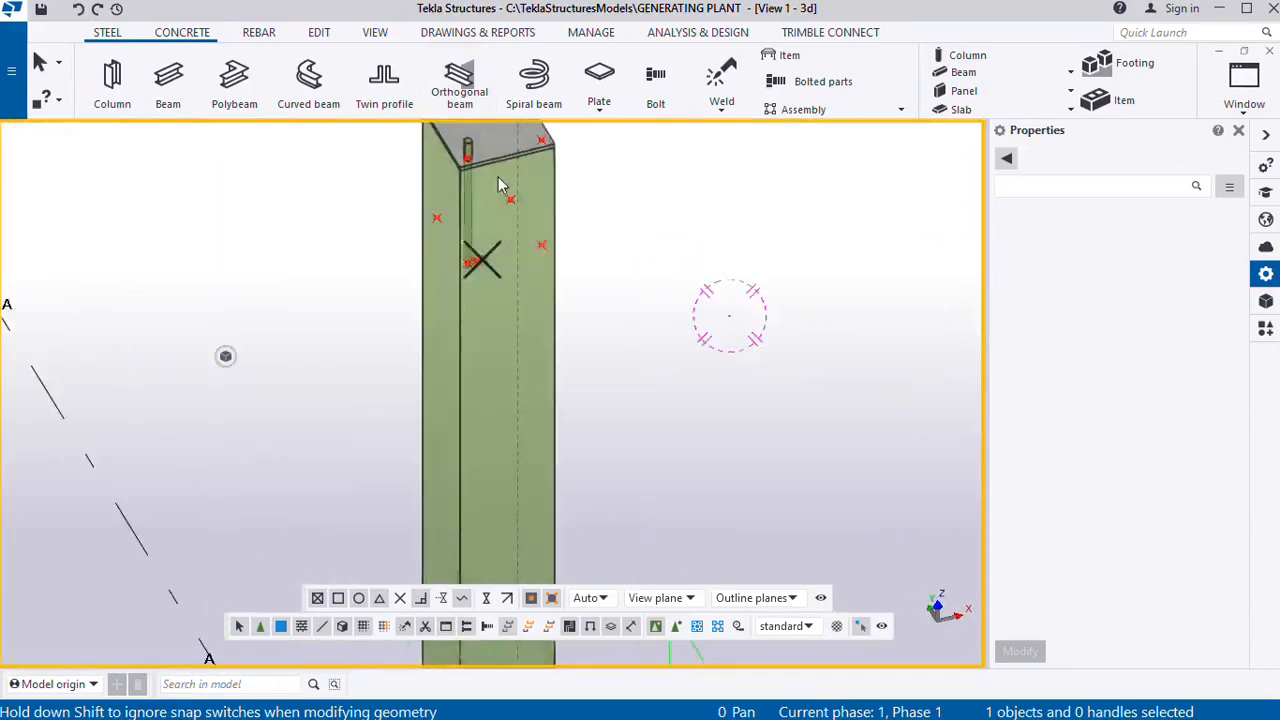
scroll(518, 511, "down", 2)
scroll(476, 281, "up", 5)
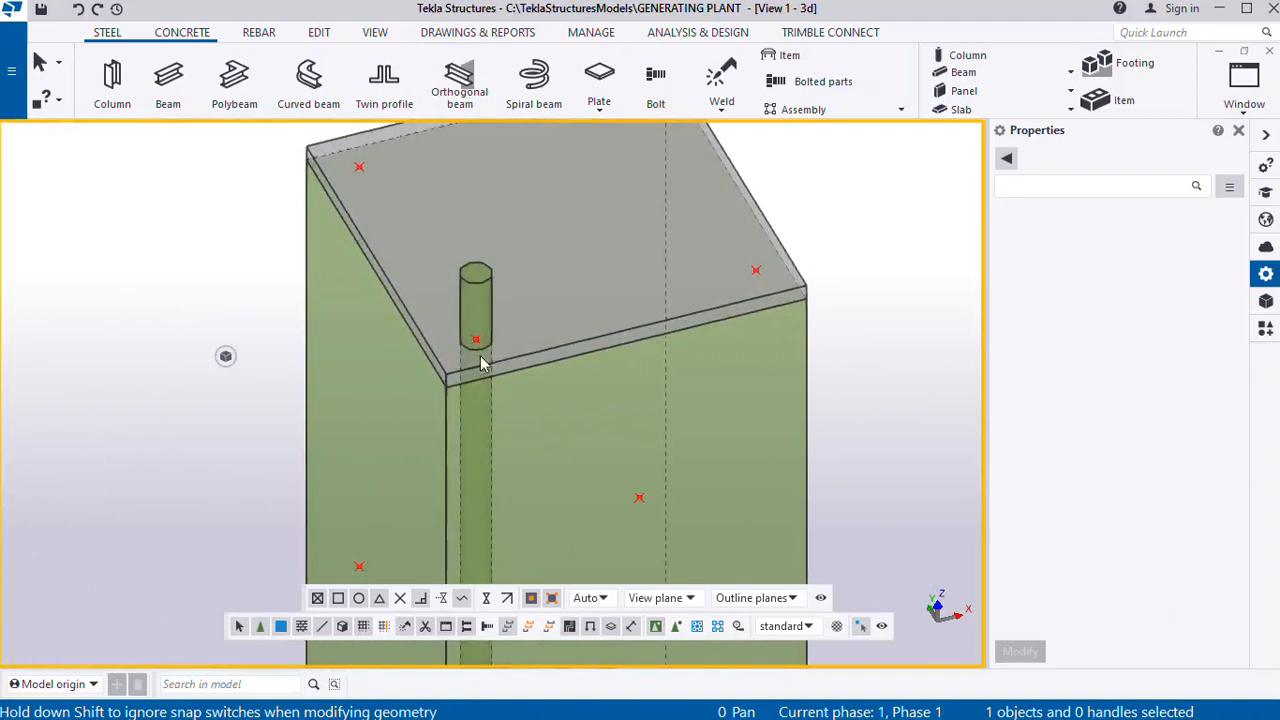
scroll(481, 361, "down", 3)
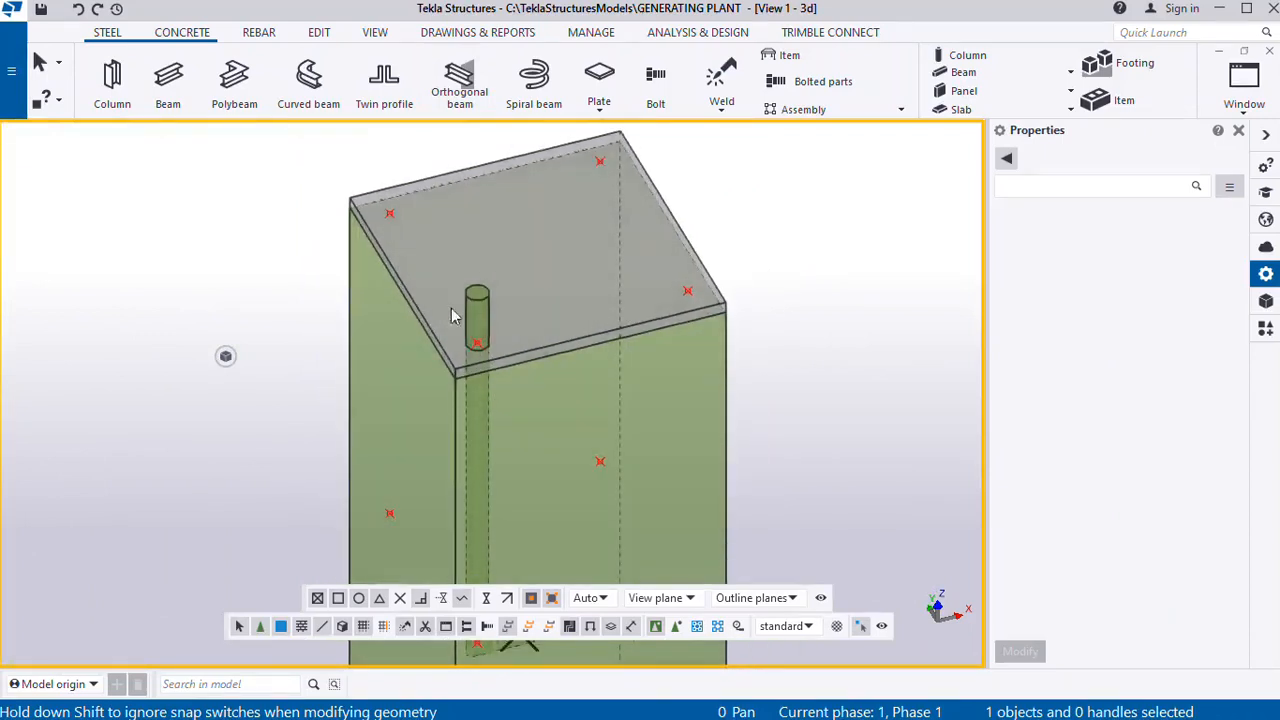
scroll(434, 409, "down", 4)
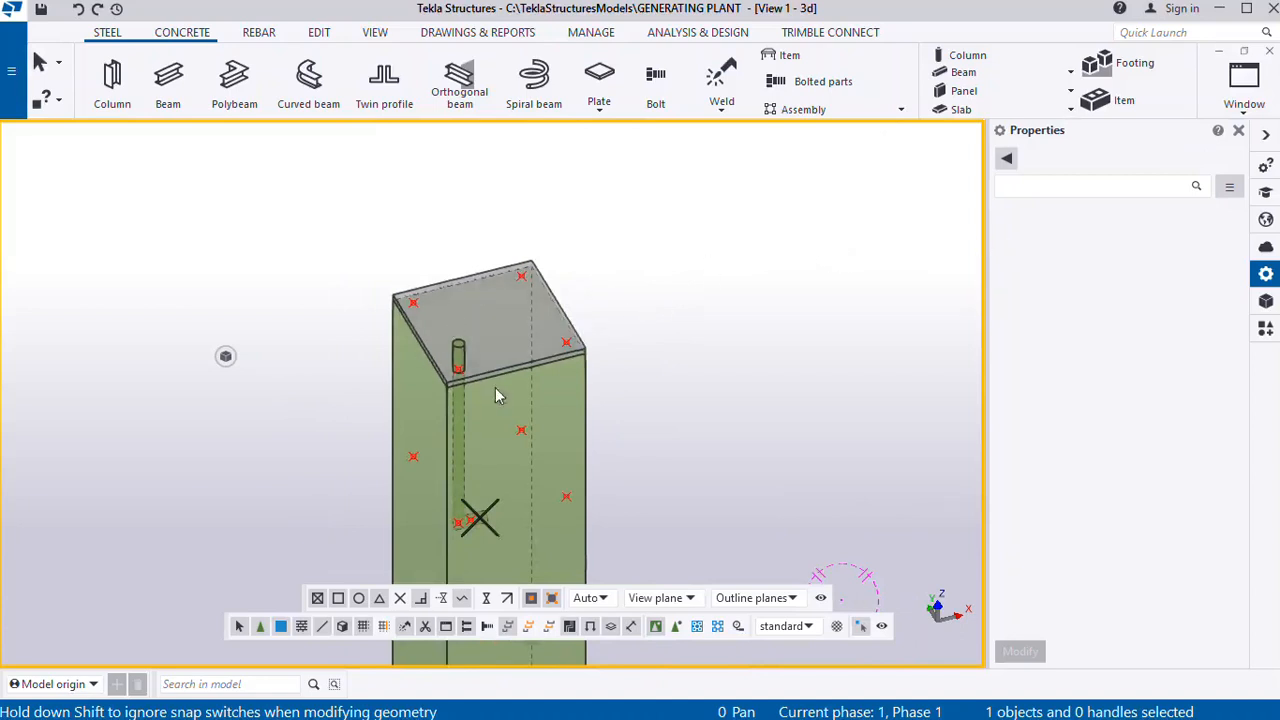
scroll(450, 345, "down", 2)
scroll(463, 420, "up", 1)
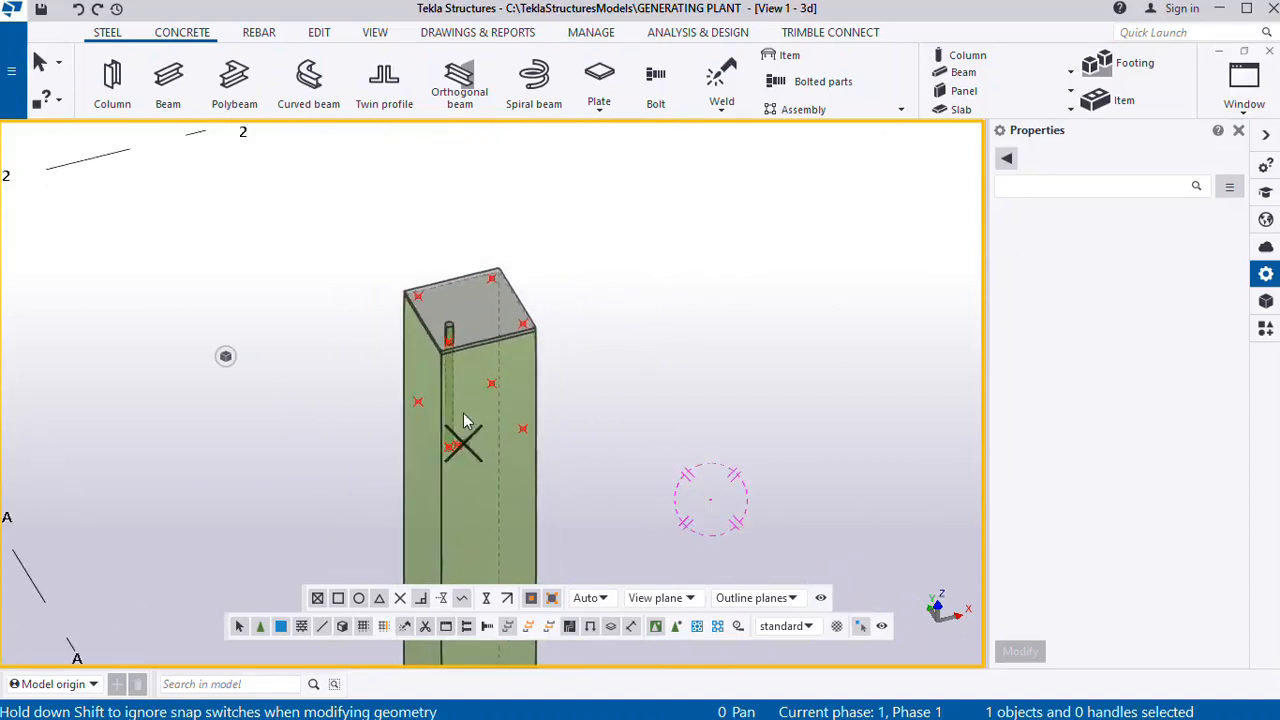
scroll(323, 240, "up", 1)
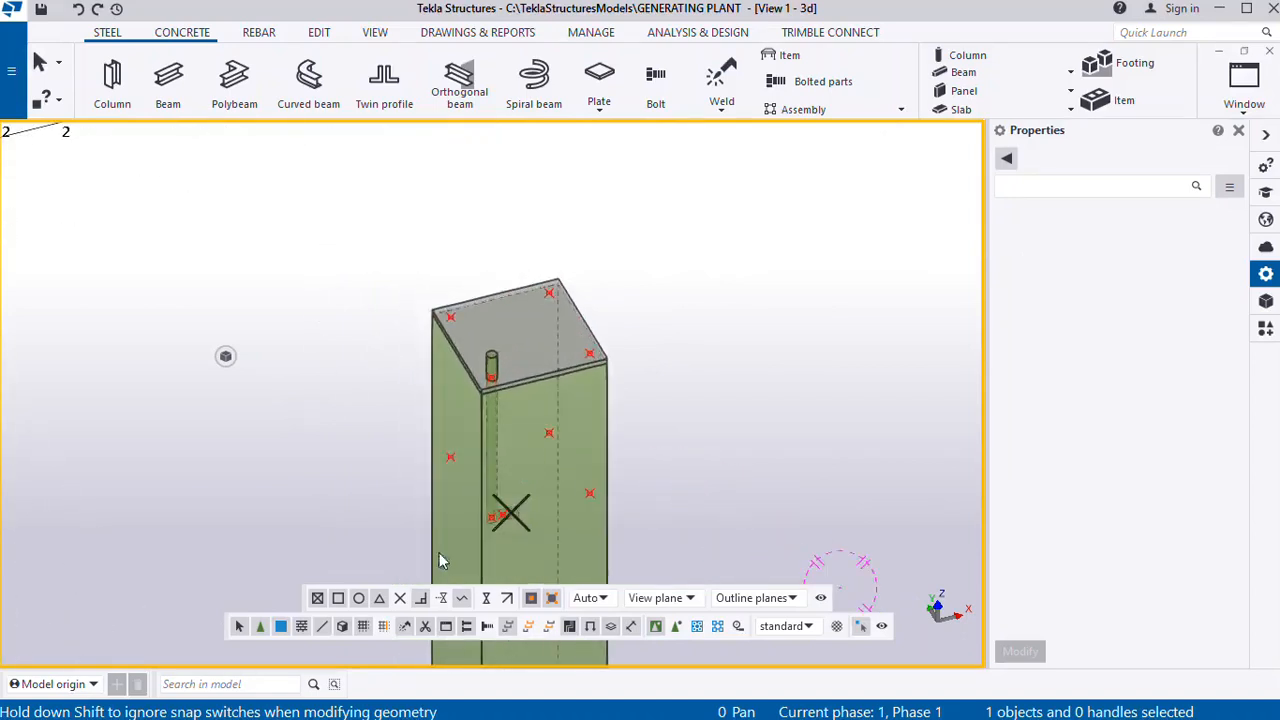
scroll(503, 363, "up", 2)
scroll(503, 363, "up", 2)
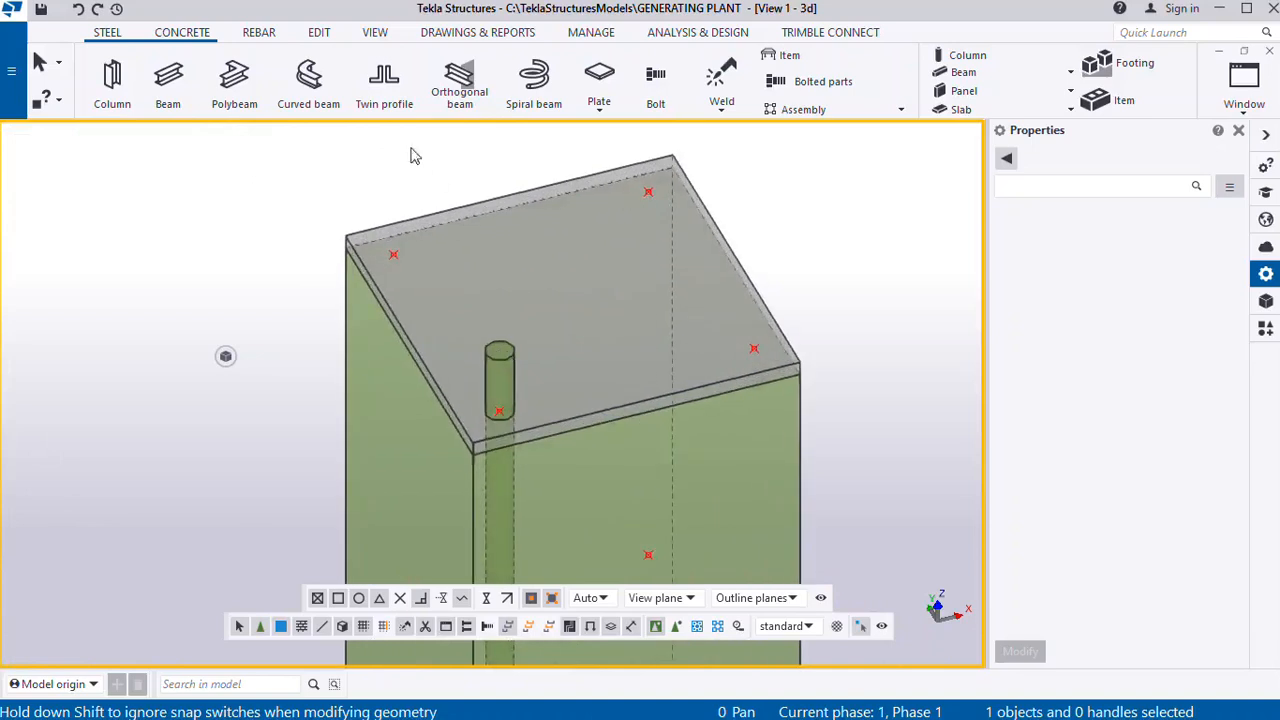
left_click(107, 35)
left_click(116, 90)
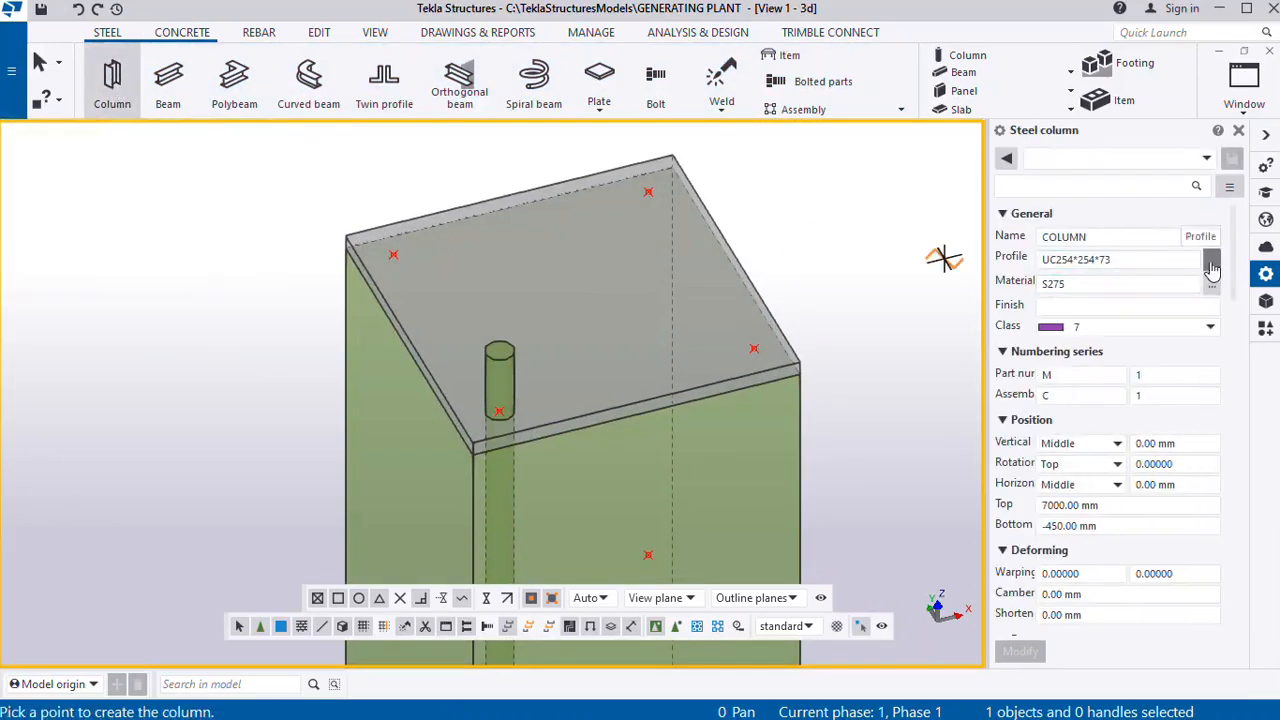
left_click(1211, 262)
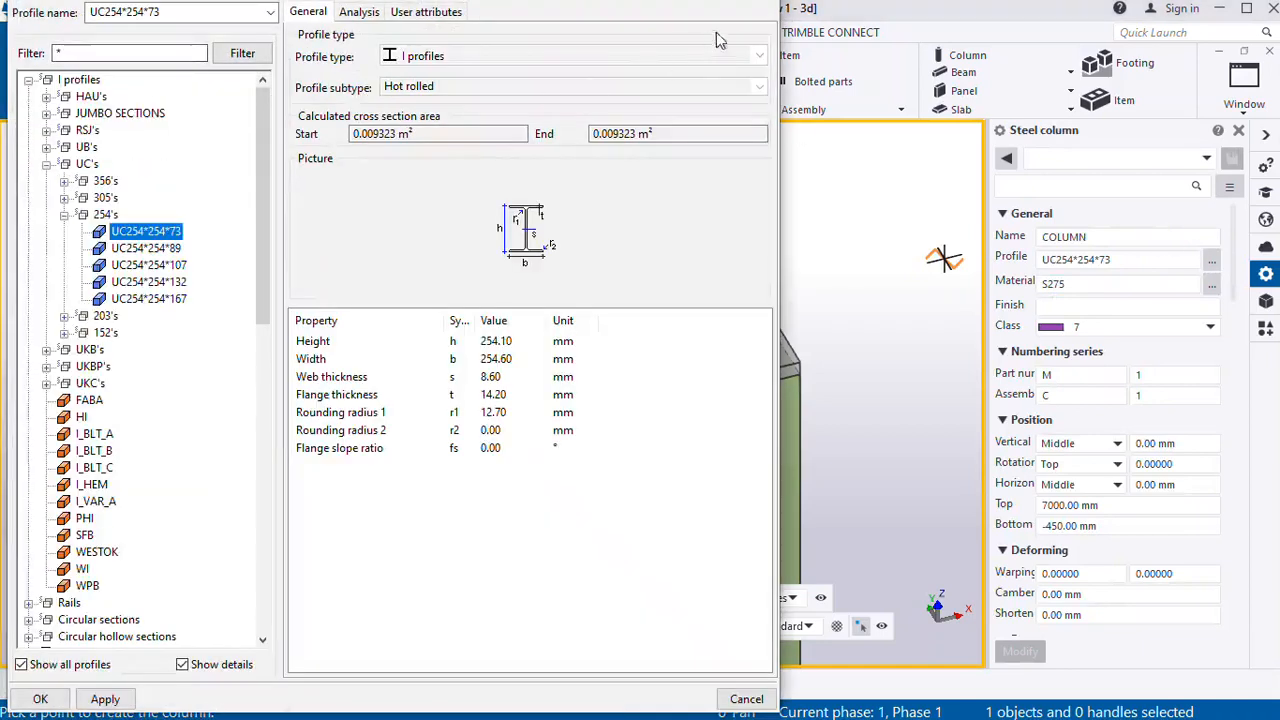
left_click(55, 699)
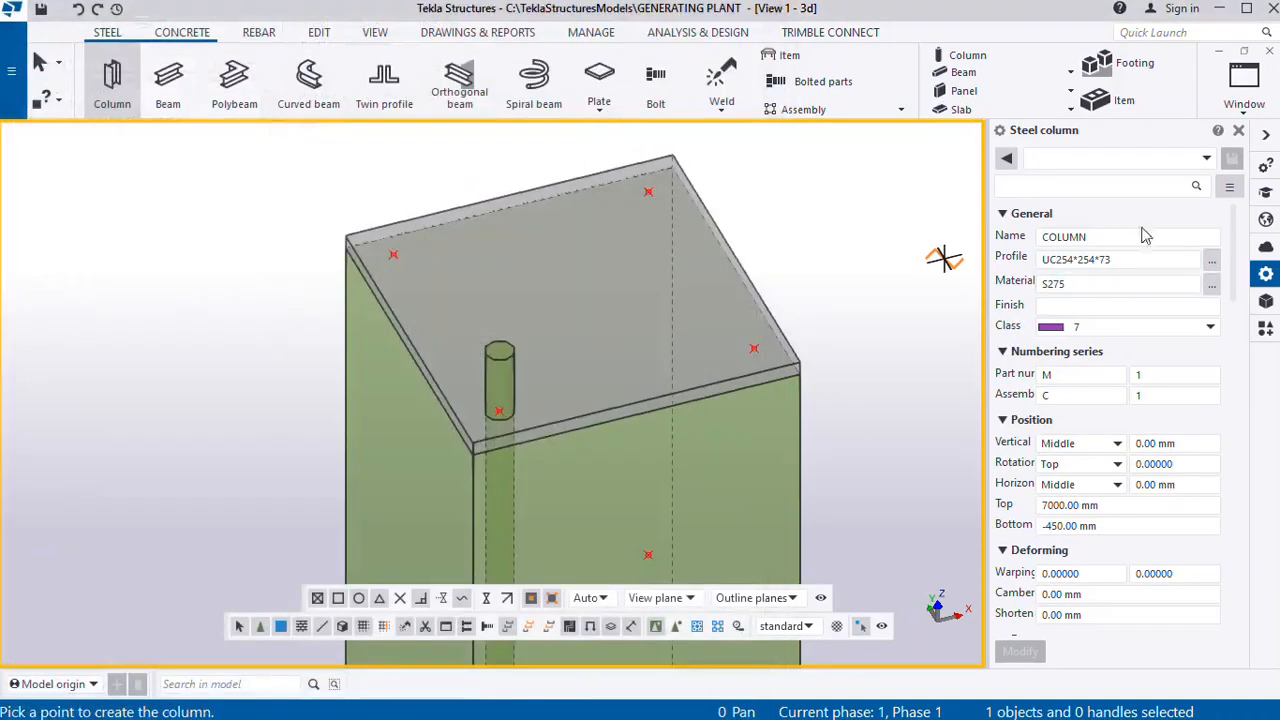
left_click(1238, 130)
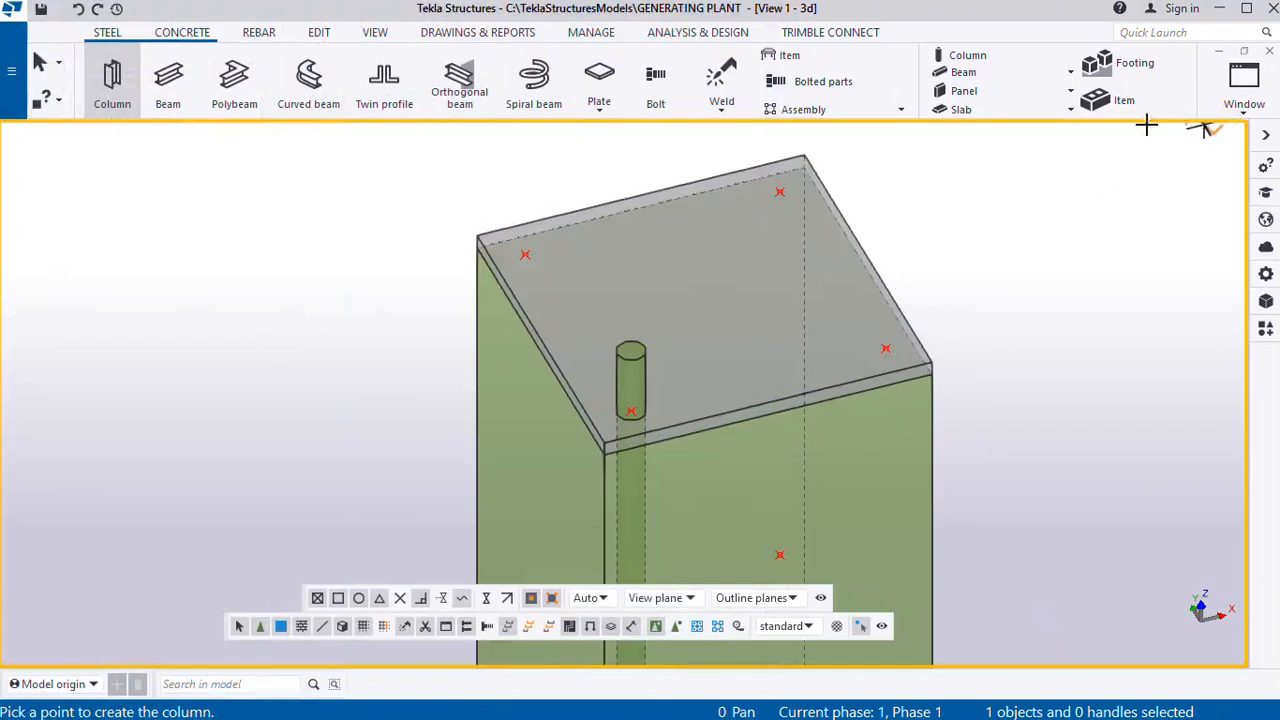
left_click(172, 84)
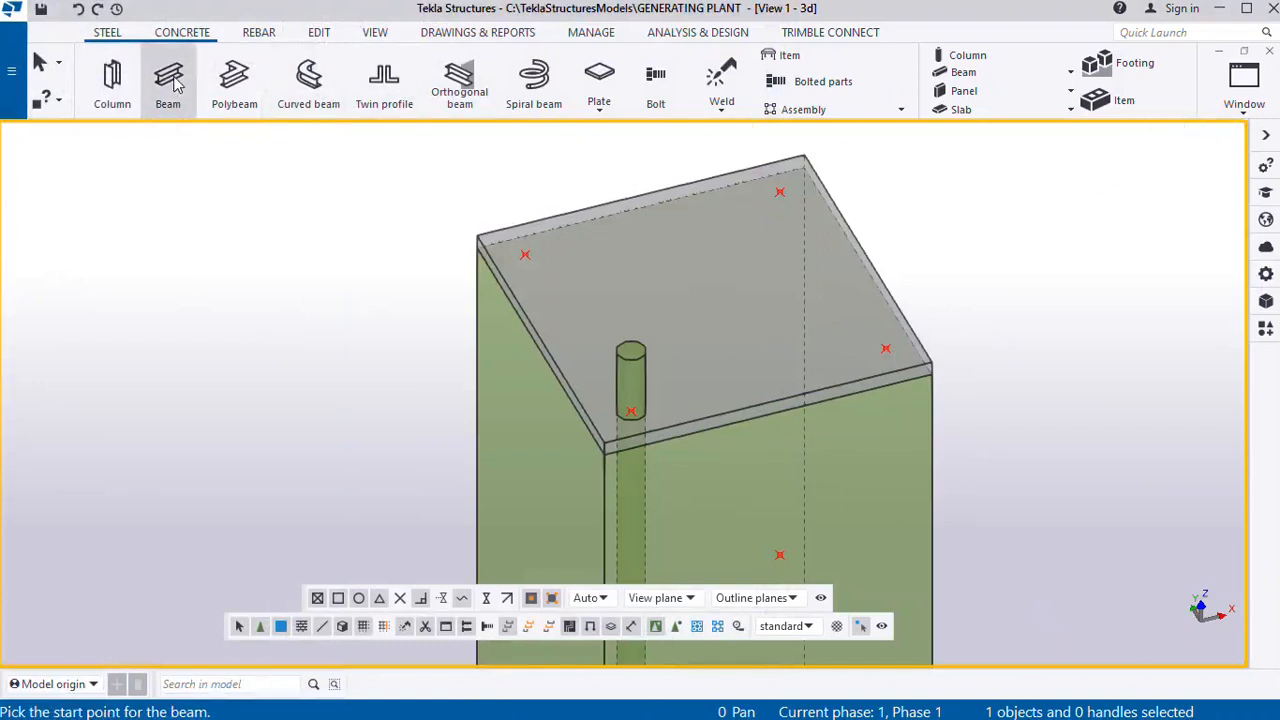
scroll(678, 390, "up", 1)
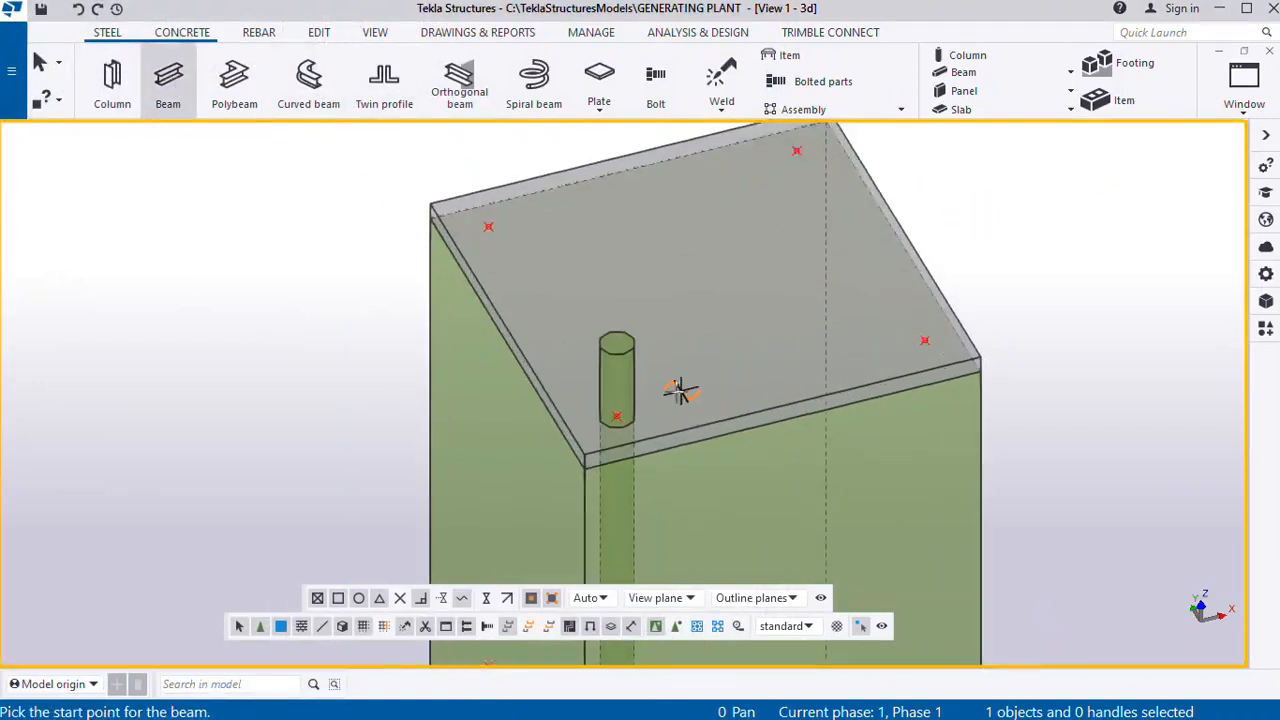
scroll(678, 390, "up", 2)
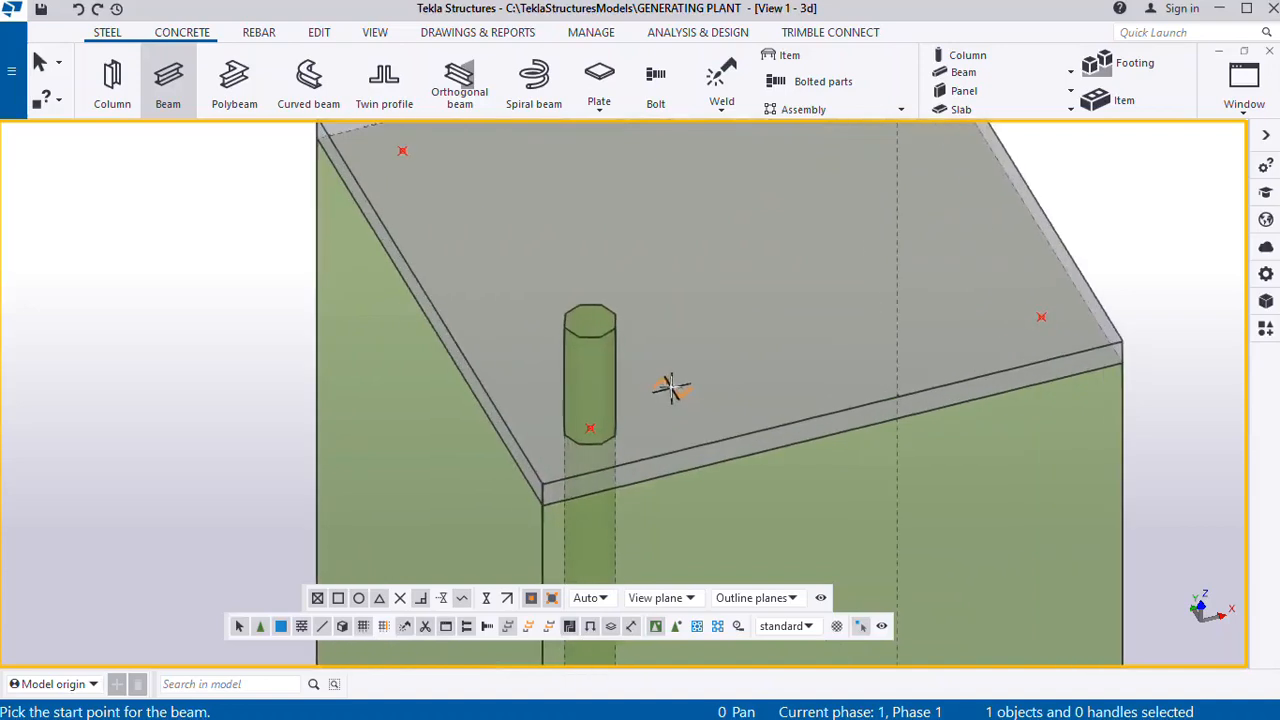
left_click(598, 337)
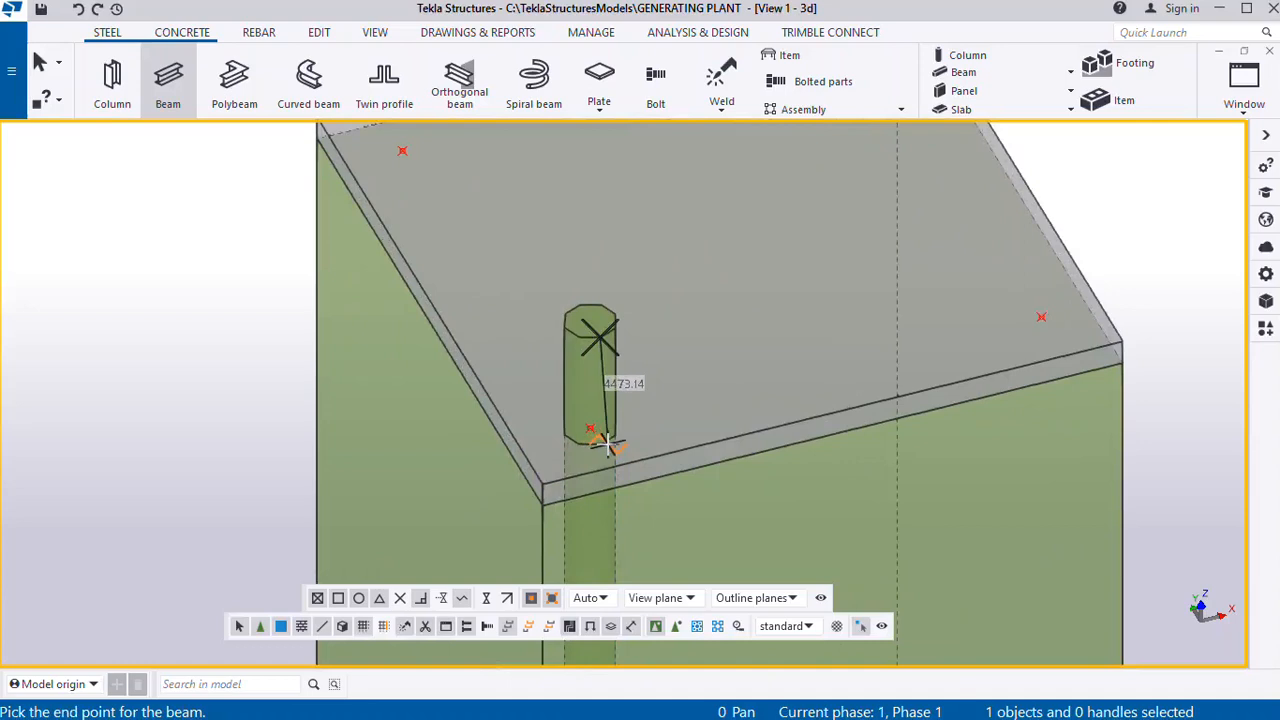
key("Escape")
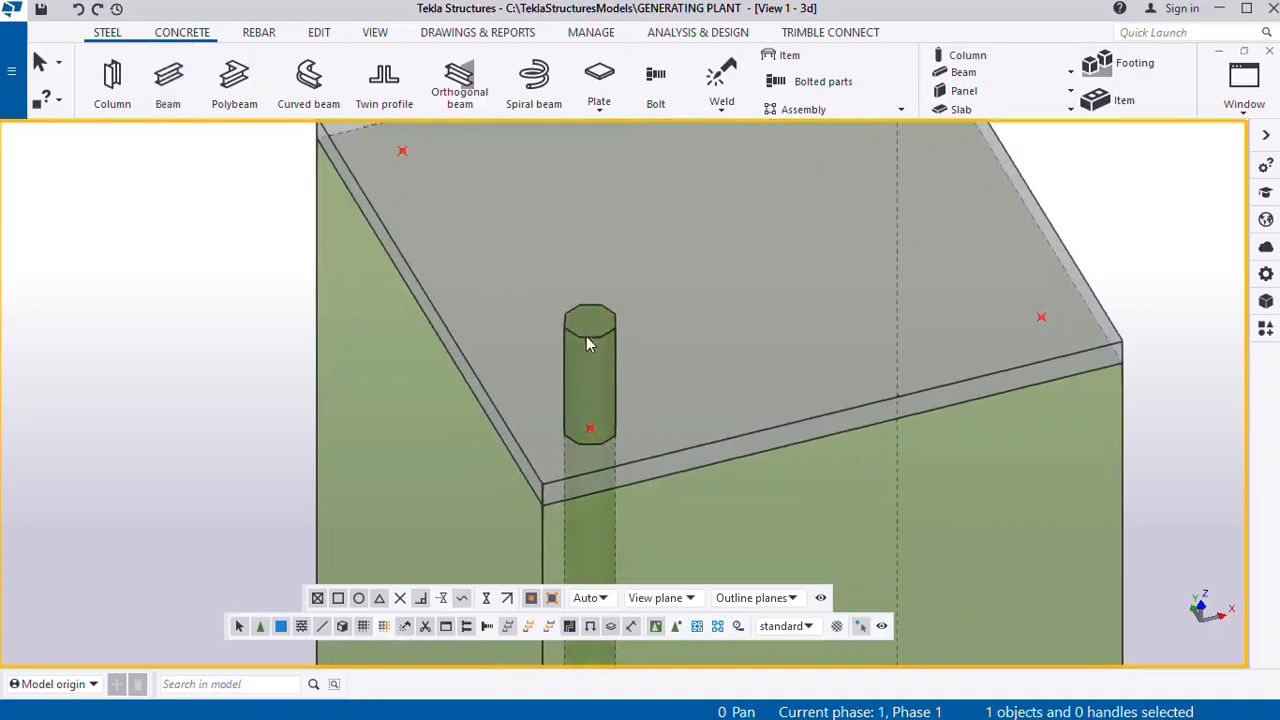
Model a 15 mm long steel beam from the edge of the rod's top end down along the rod
left_click(166, 80)
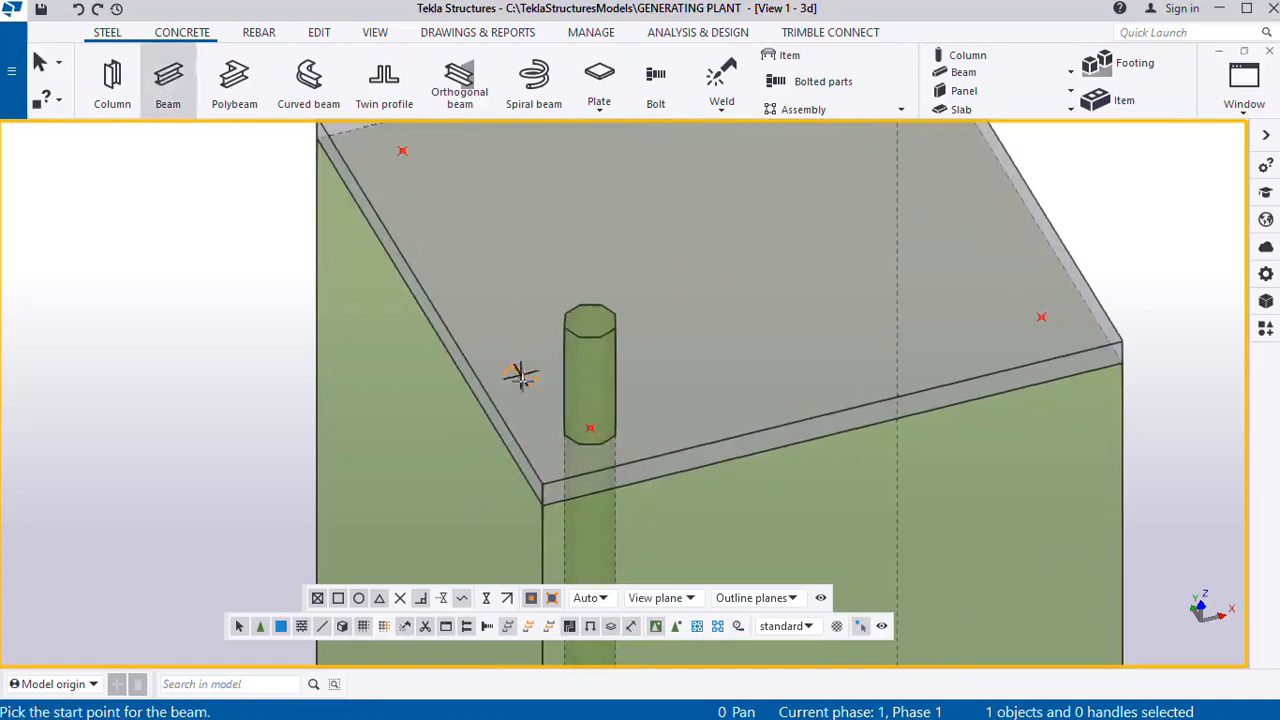
left_click(590, 340)
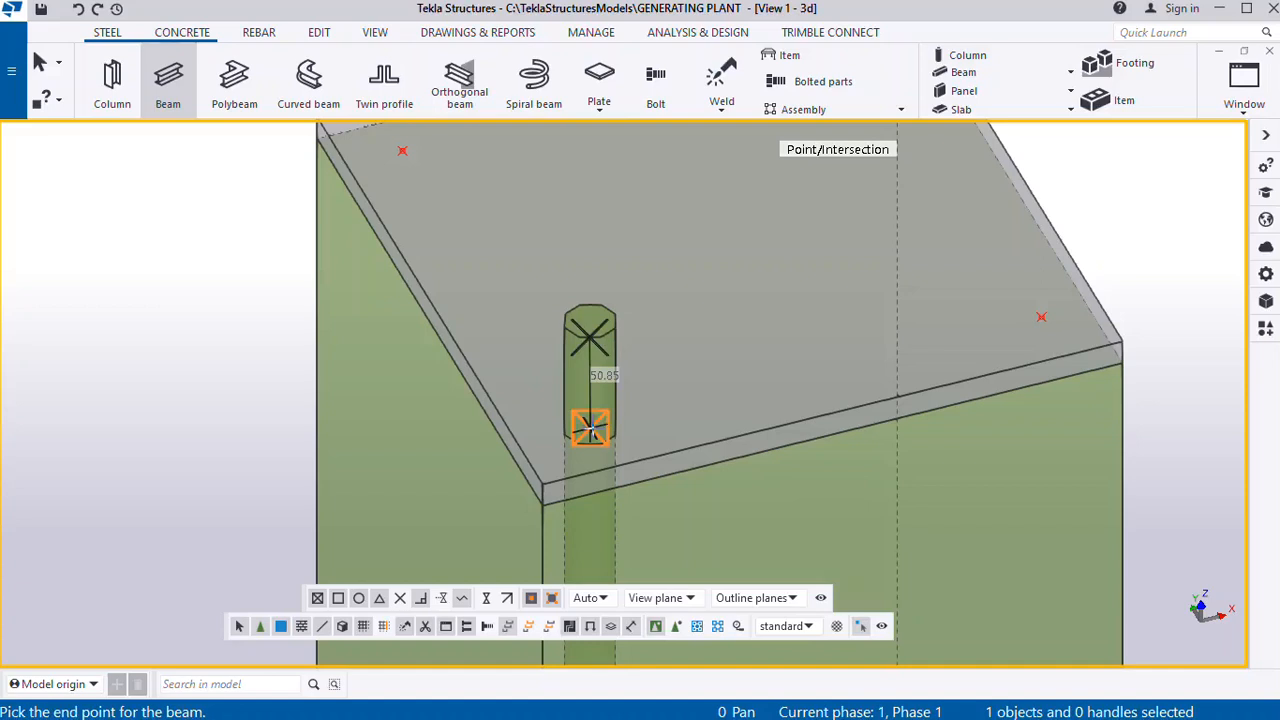
type("1")
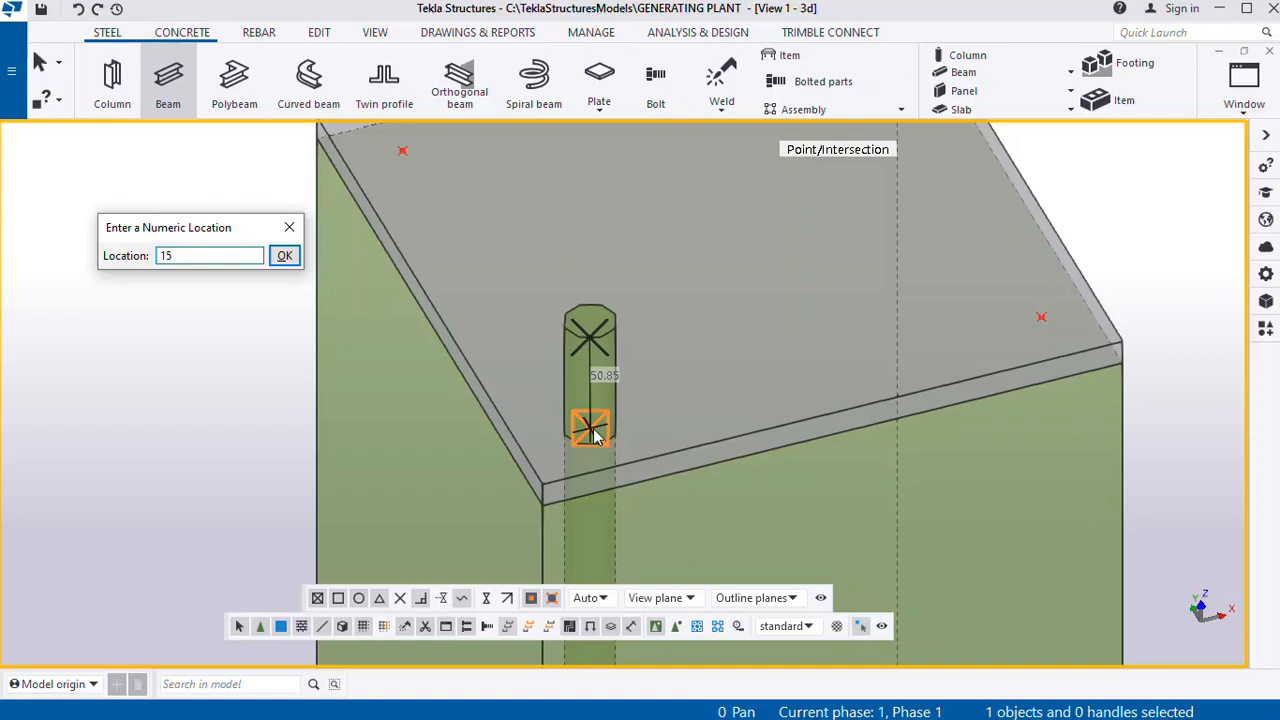
type("5")
key("Return")
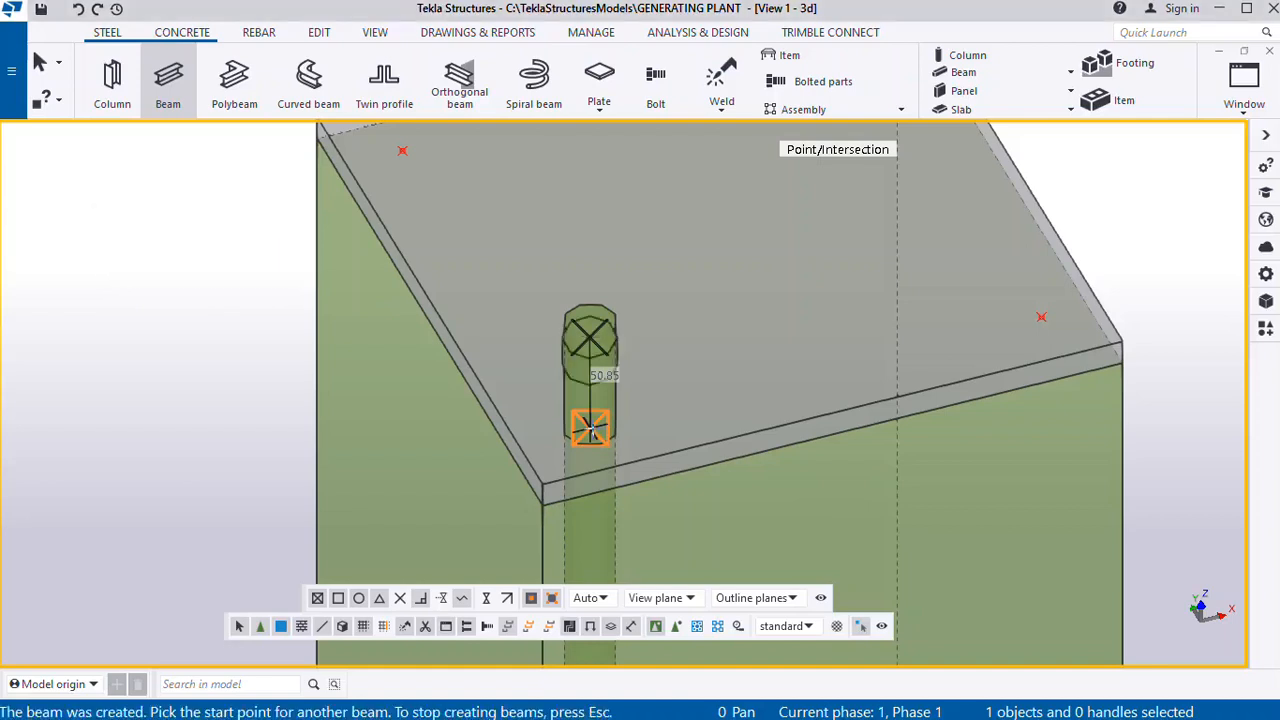
scroll(655, 370, "up", 1)
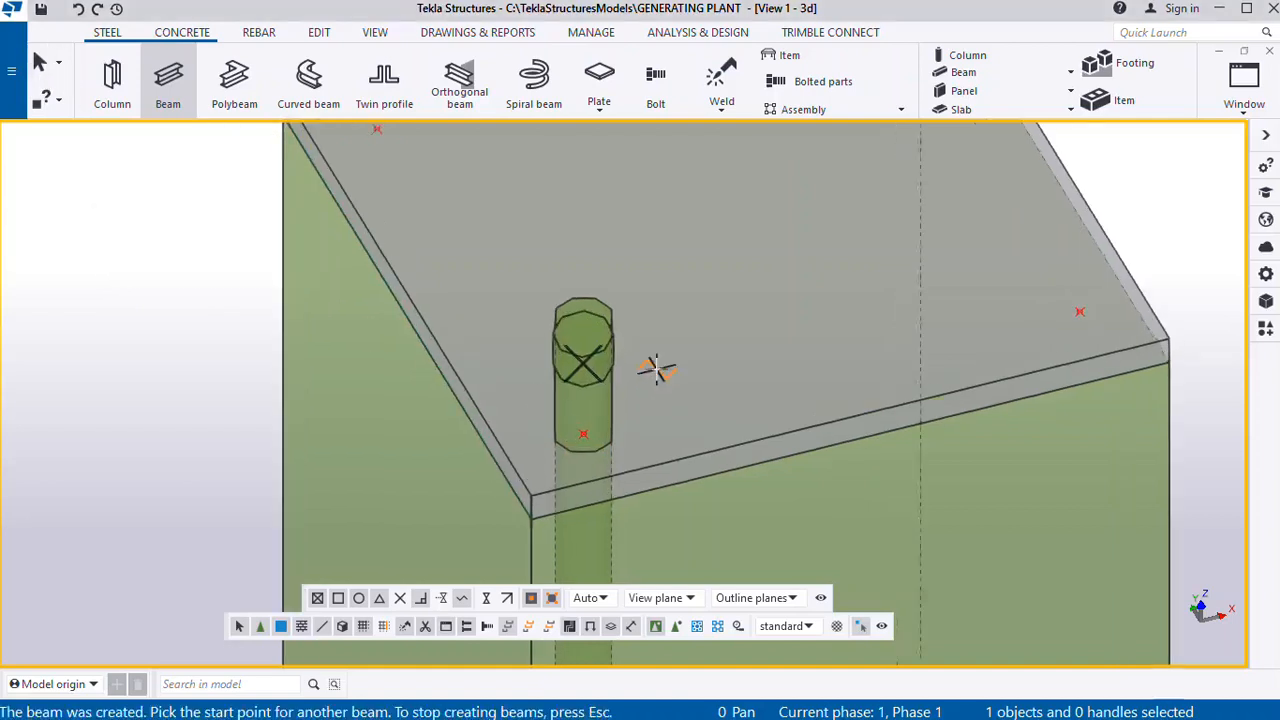
scroll(655, 370, "up", 1)
left_click(40, 62)
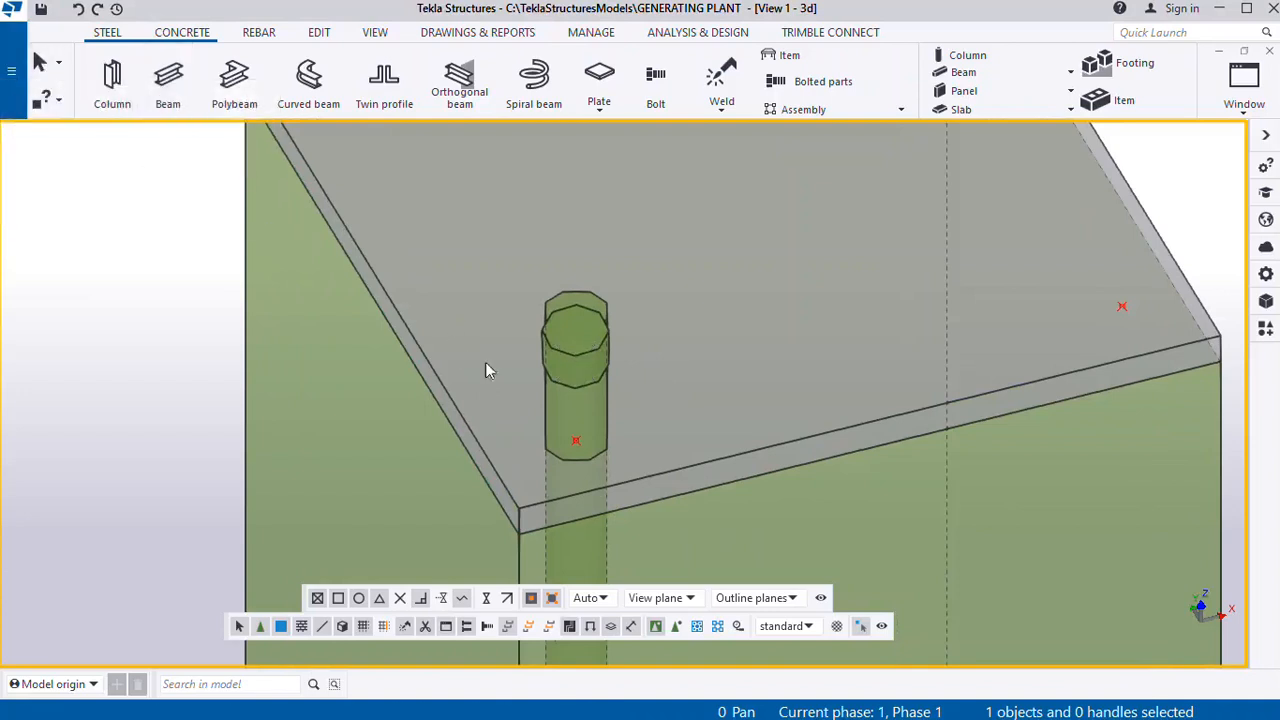
Change the short beam's profile to NUT_M20 from the Others profile group and apply it to the part
left_click(583, 355)
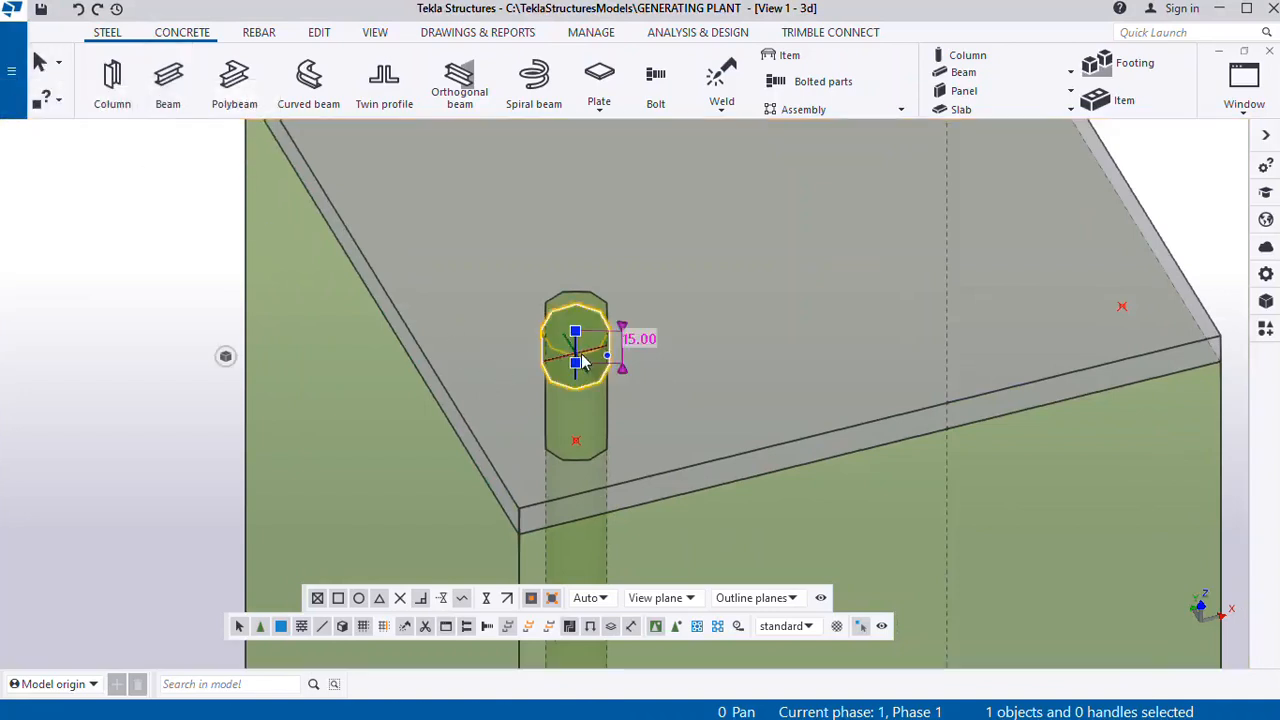
right_click(577, 362)
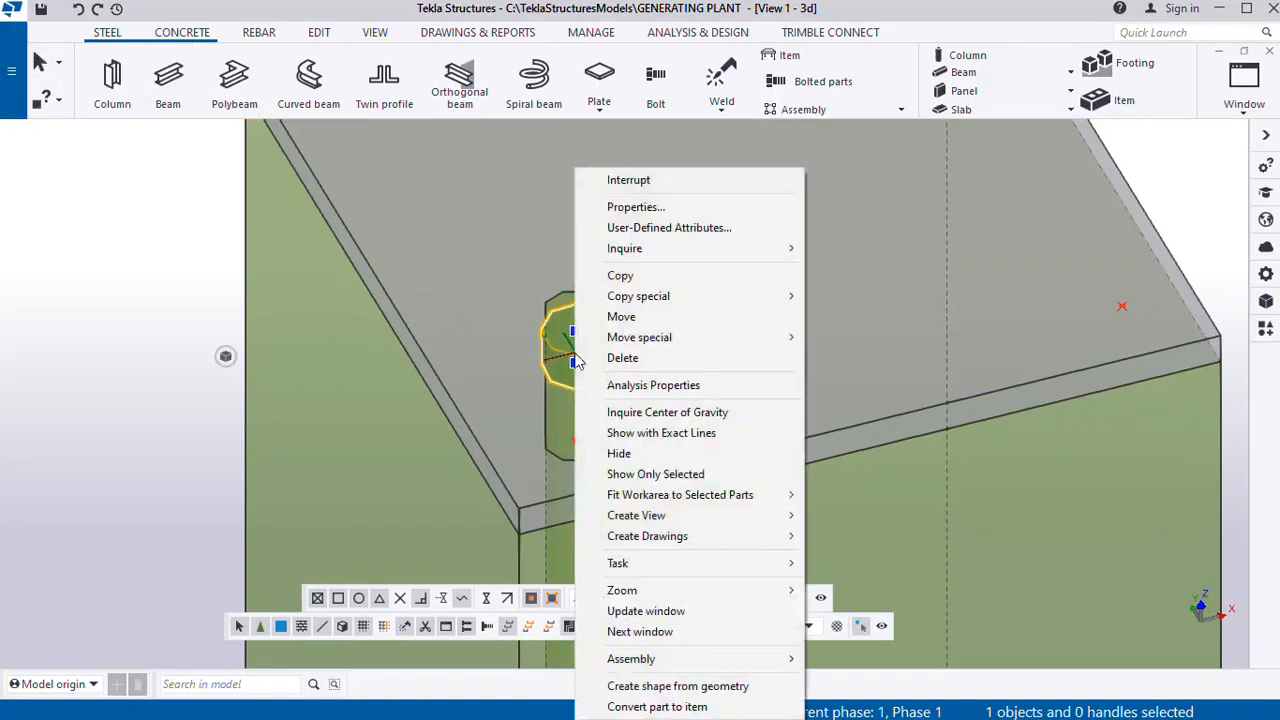
left_click(843, 310)
double_click(587, 356)
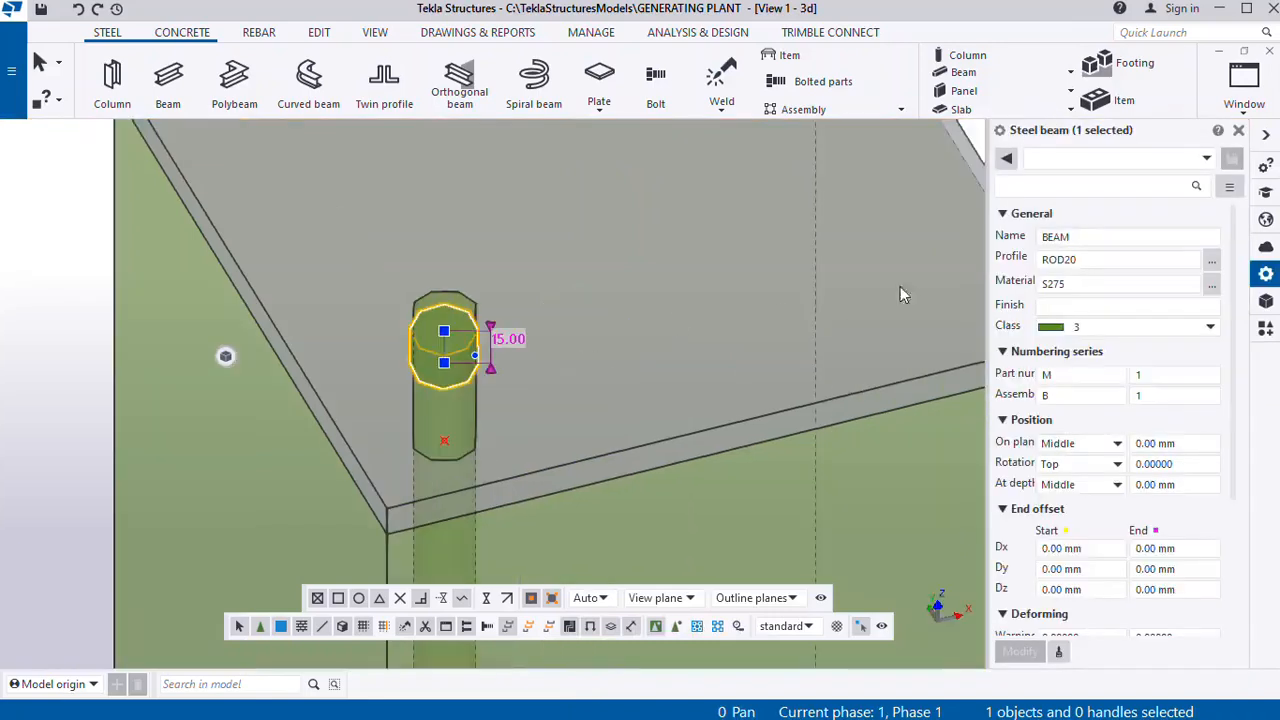
left_click(1212, 262)
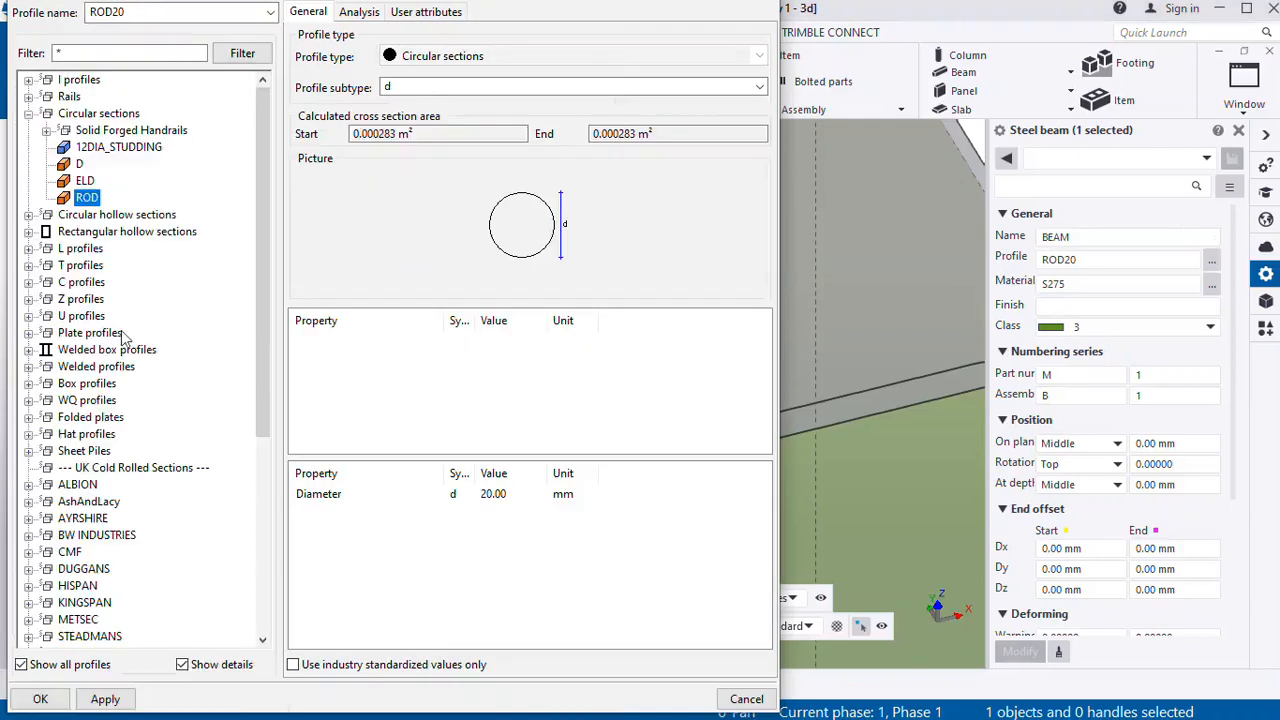
scroll(115, 364, "down", 1)
scroll(115, 364, "down", 5)
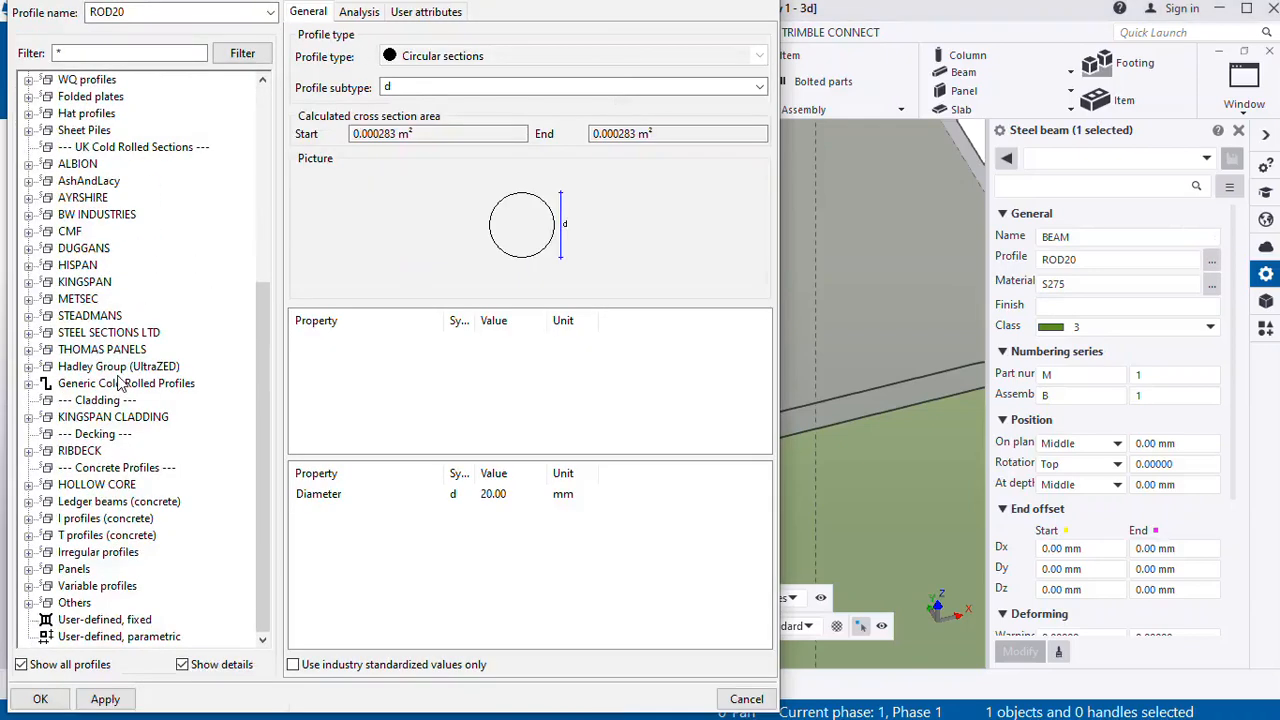
left_click(29, 603)
scroll(107, 370, "down", 1)
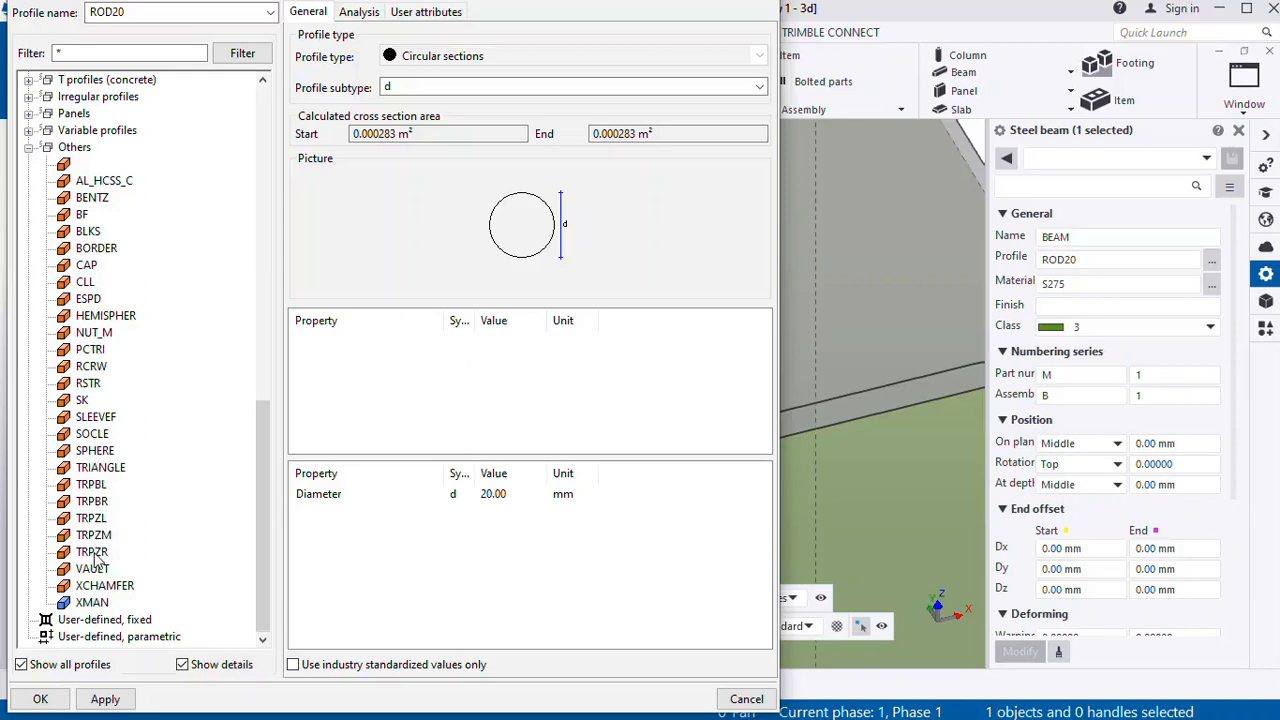
left_click(86, 336)
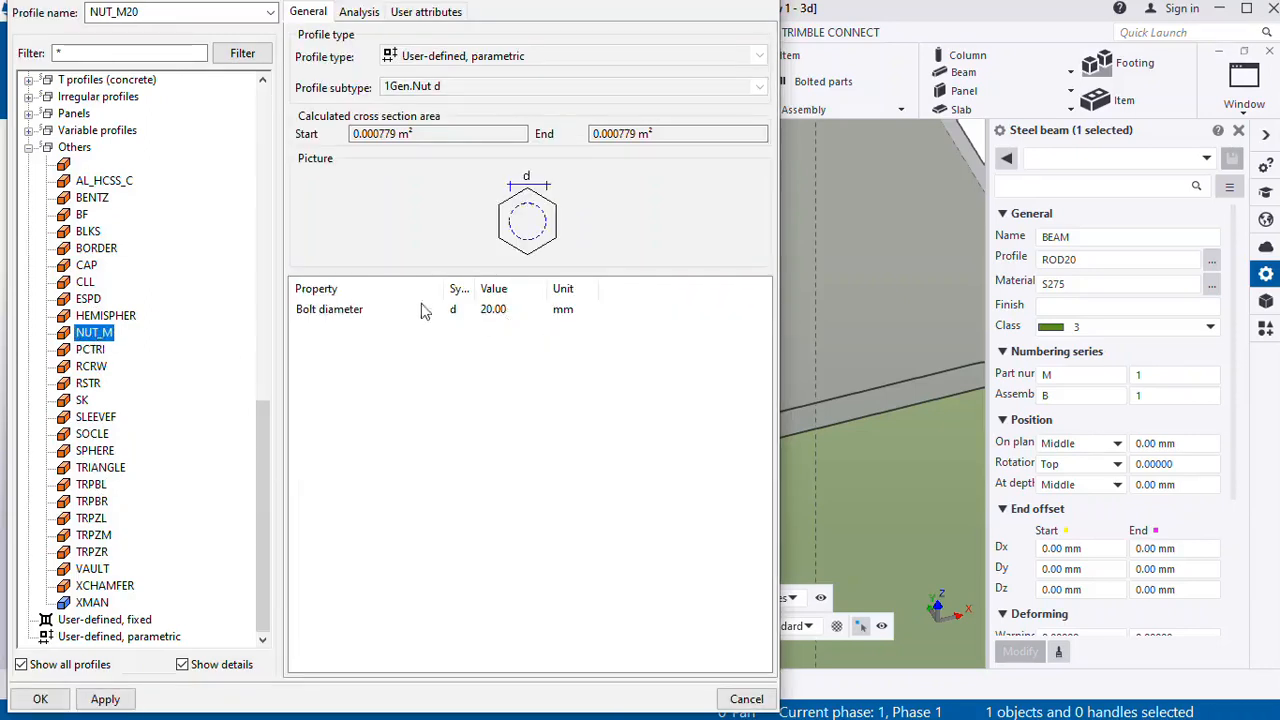
left_click(105, 699)
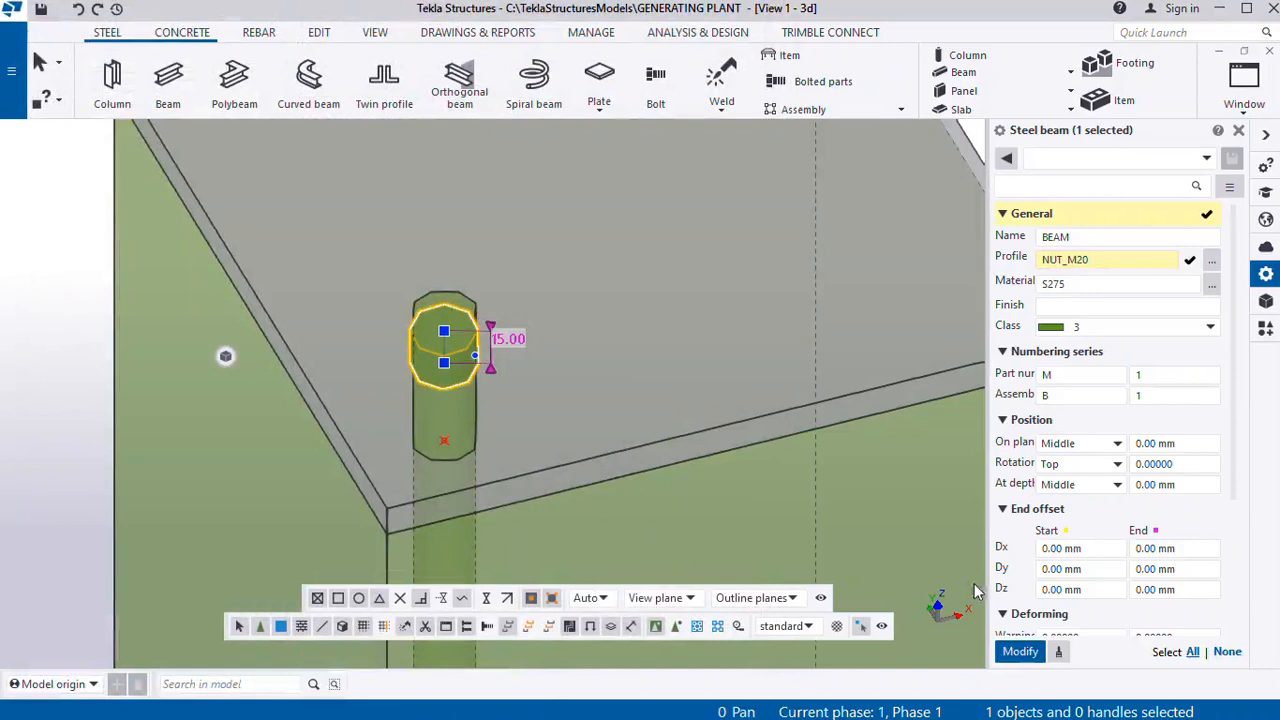
left_click(1020, 651)
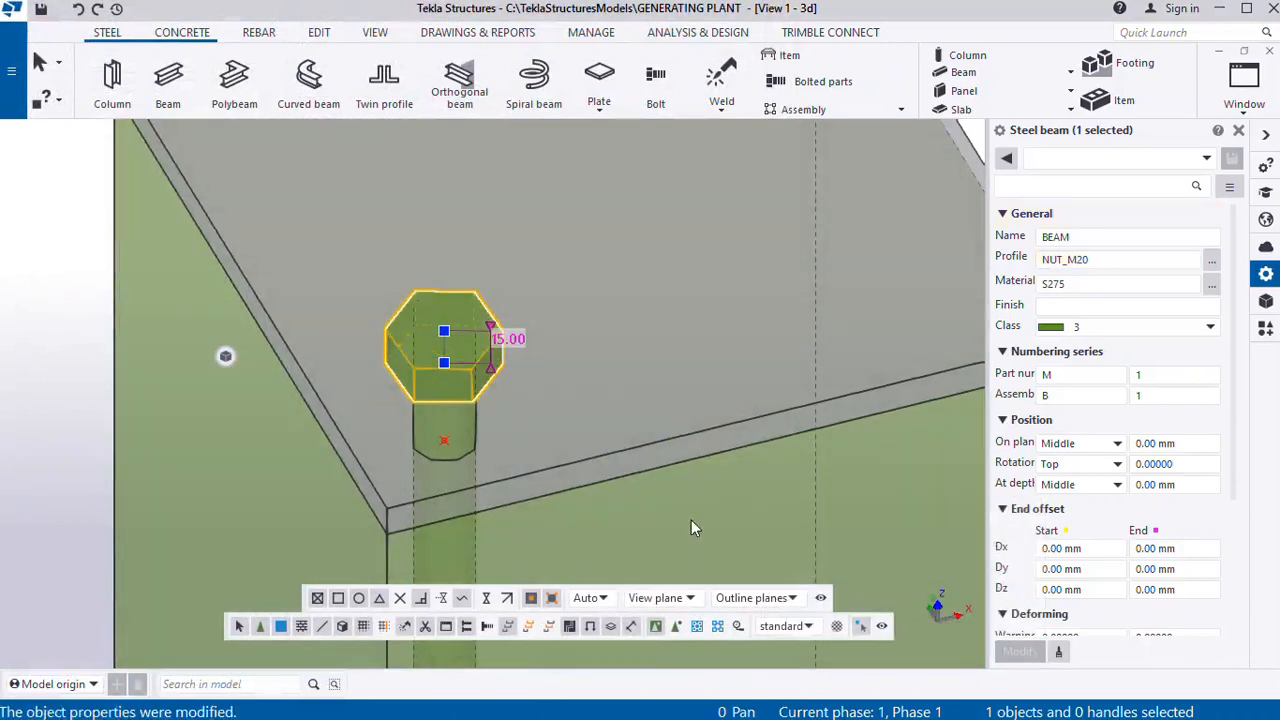
left_click(691, 520)
Inspect the nut's alignment with the rod and its on-plane and at-depth position options
scroll(454, 360, "up", 2)
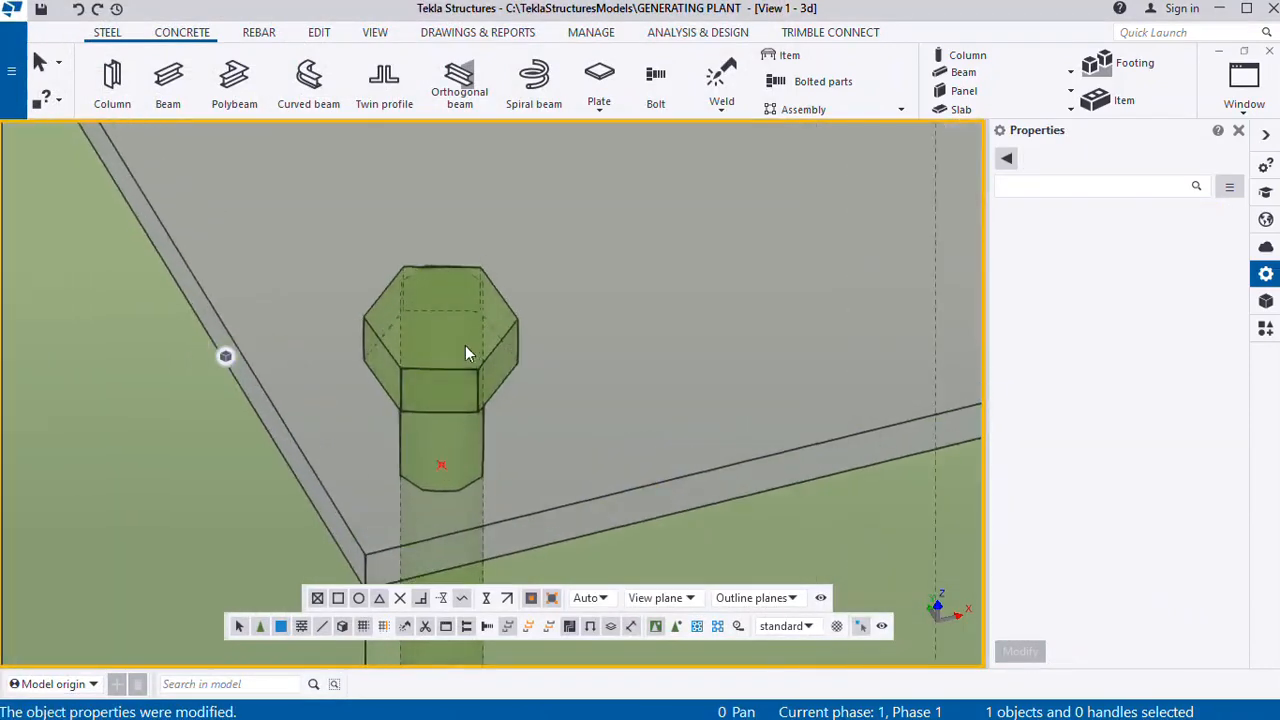
scroll(465, 345, "up", 1)
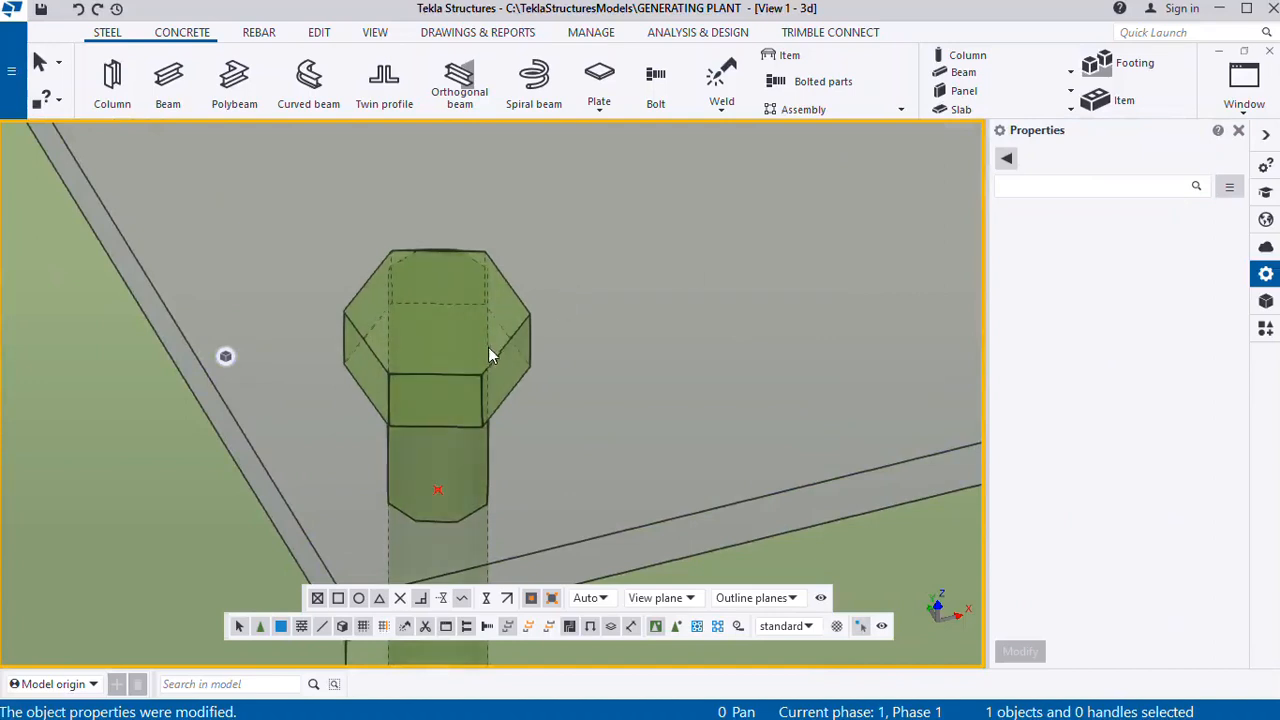
middle_click_drag(490, 350, 644, 418, "ctrl")
left_click(569, 401)
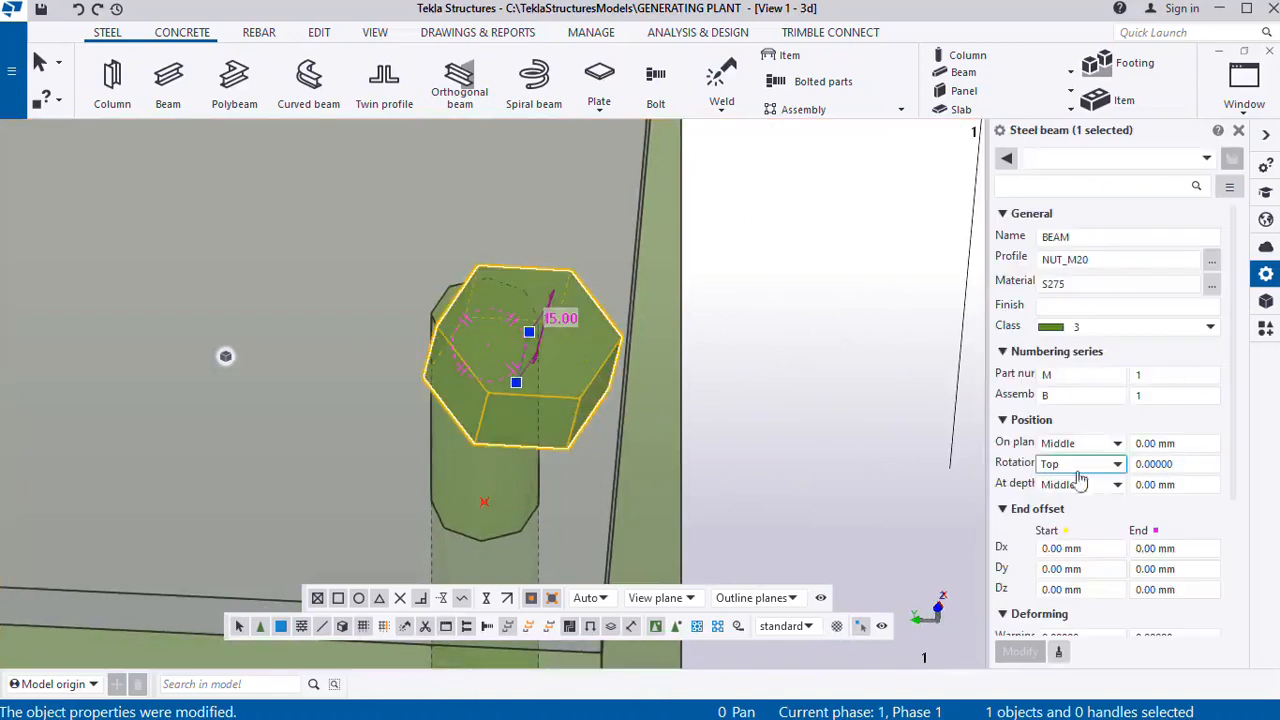
left_click(1116, 488)
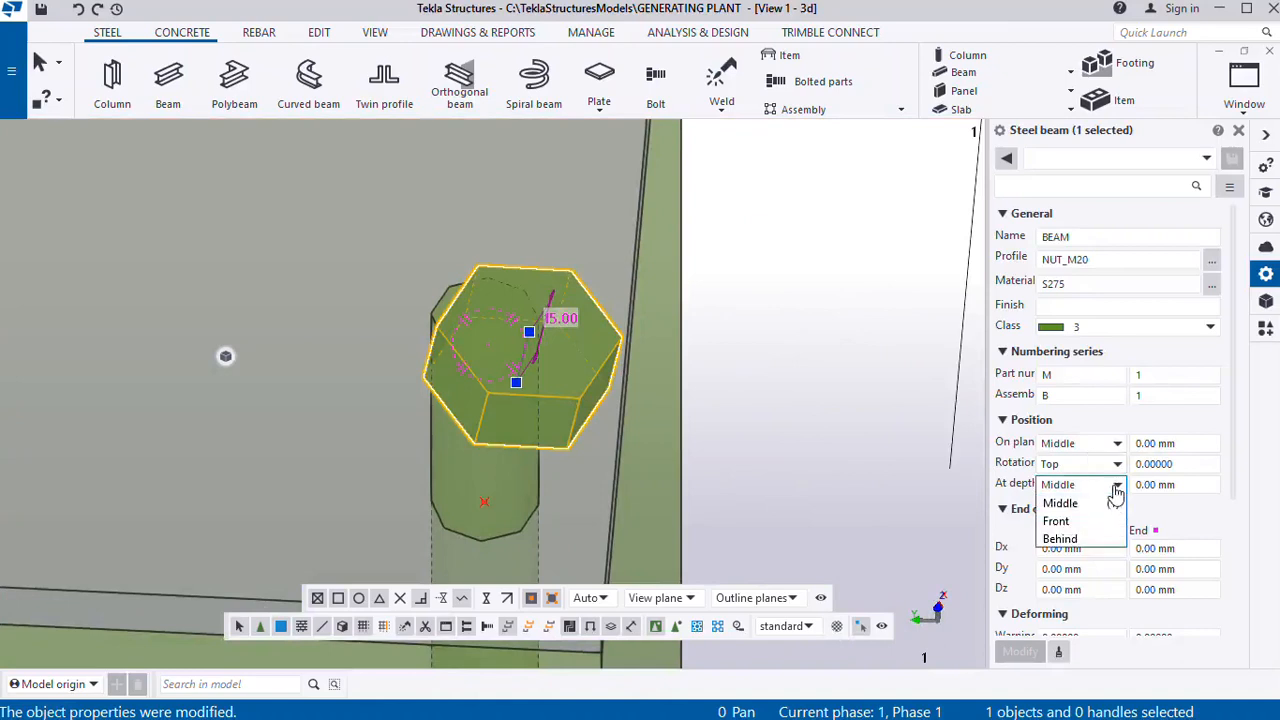
left_click(1050, 502)
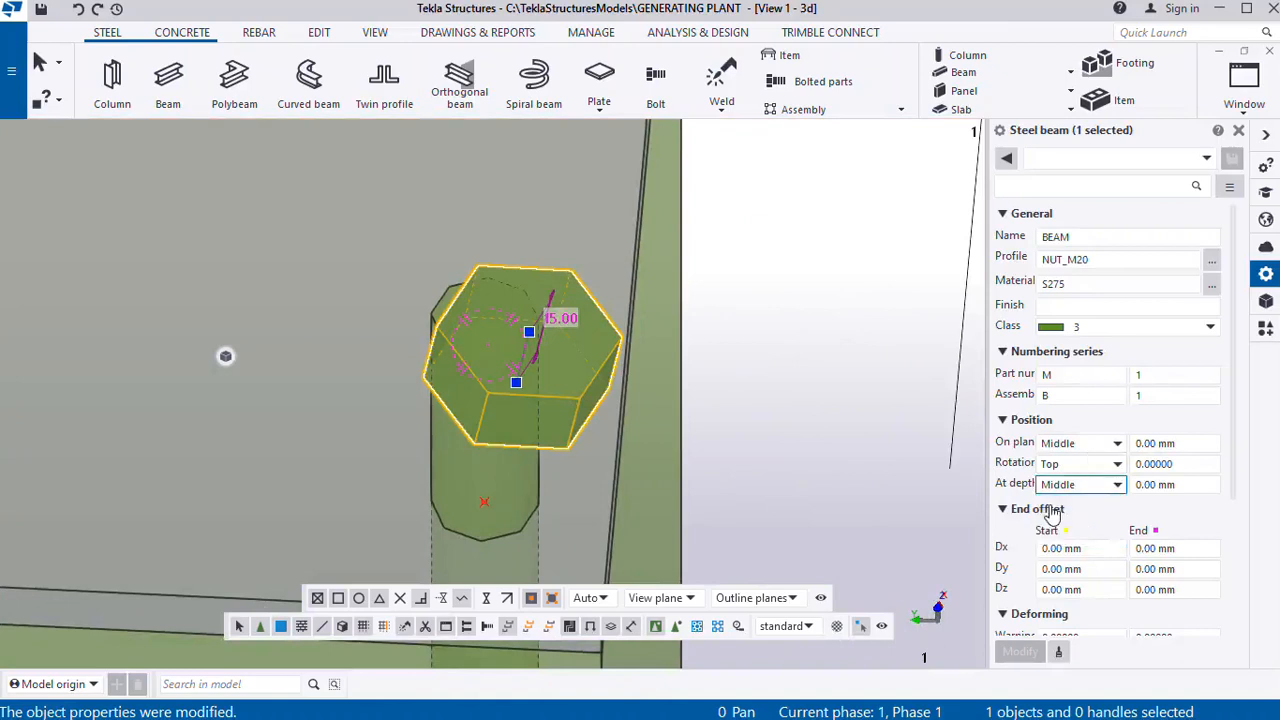
left_click(1116, 447)
left_click(1112, 461)
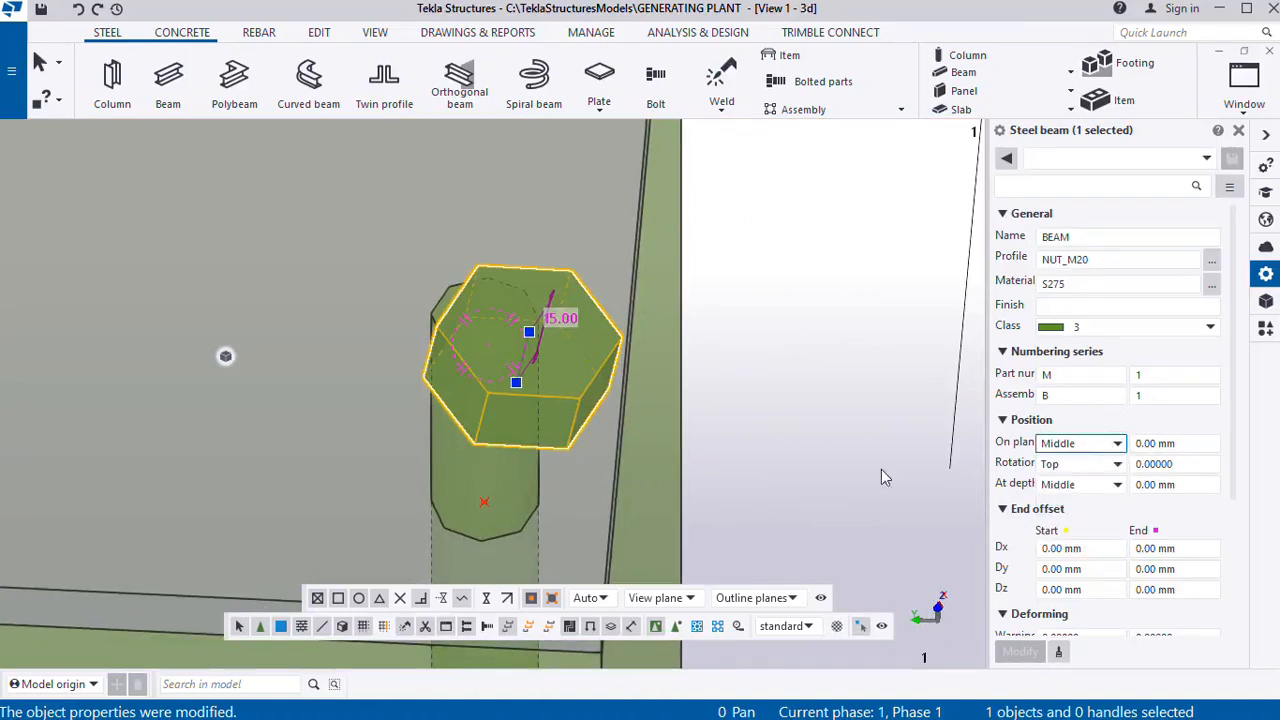
left_click(879, 470)
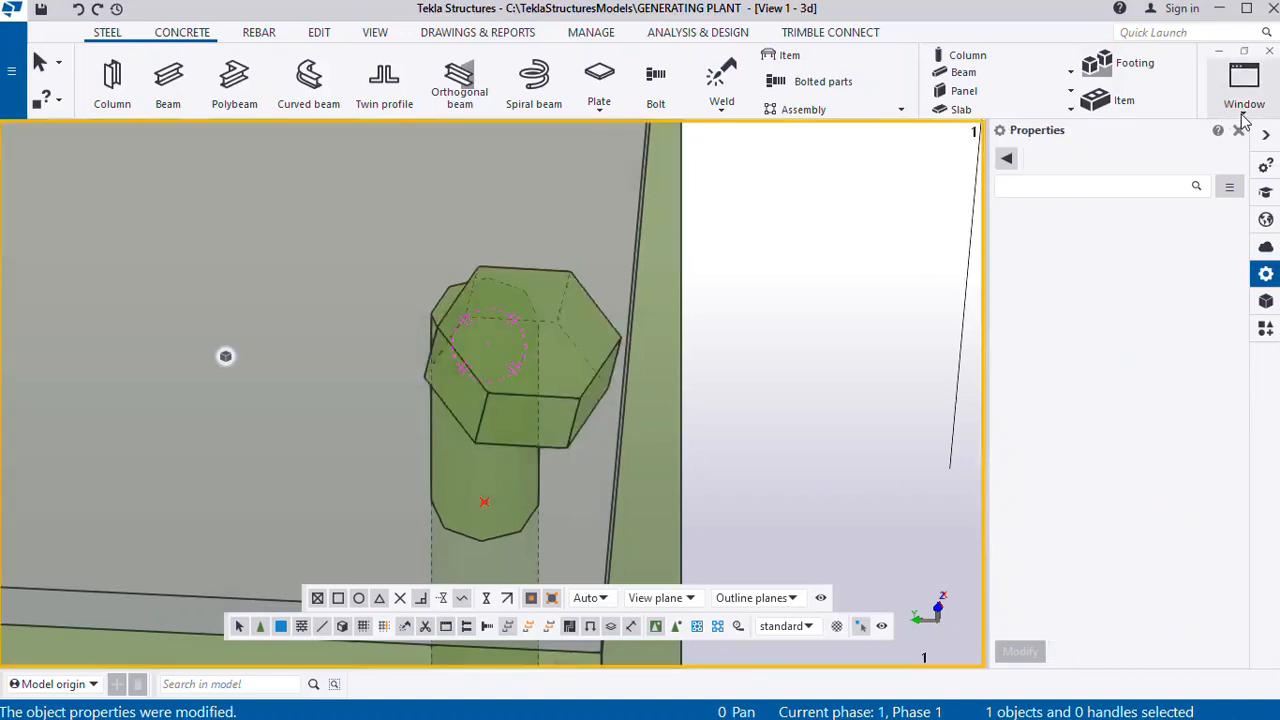
Close the nut's properties, switch to the Grid 1 view and delete the misaligned nut from the rod's top end
left_click(578, 408)
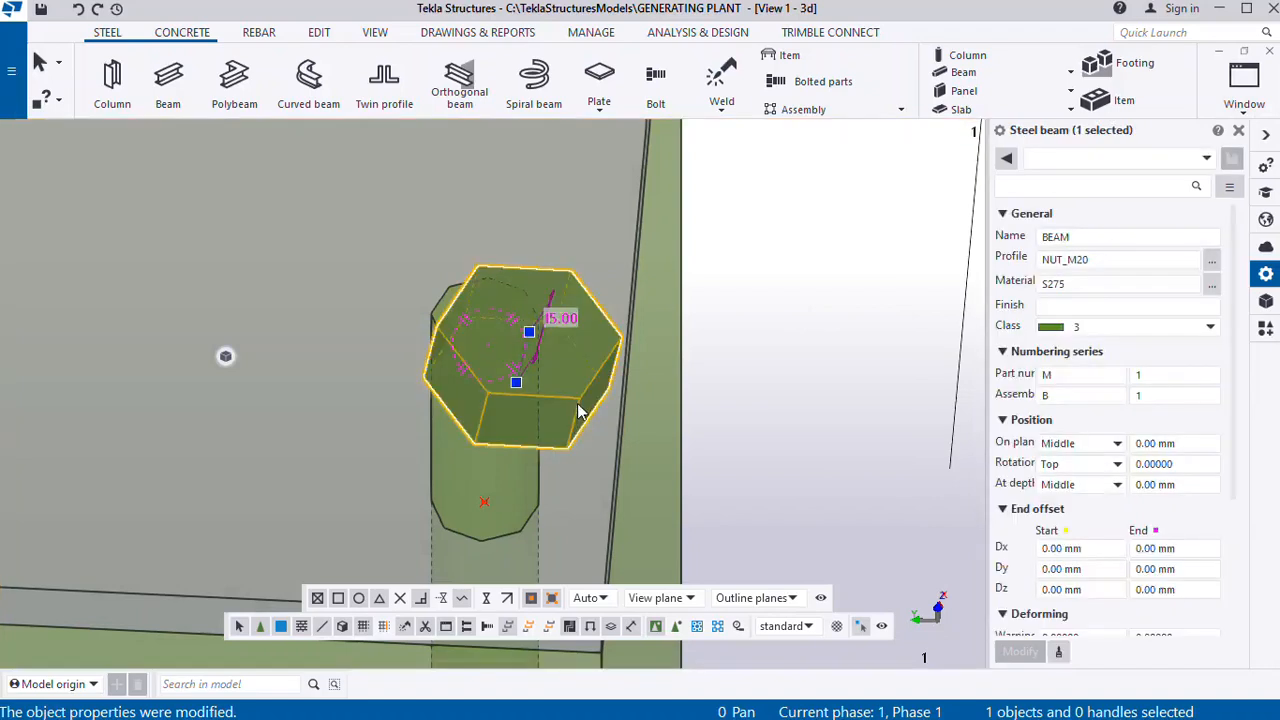
left_click(1207, 159)
left_click(1239, 134)
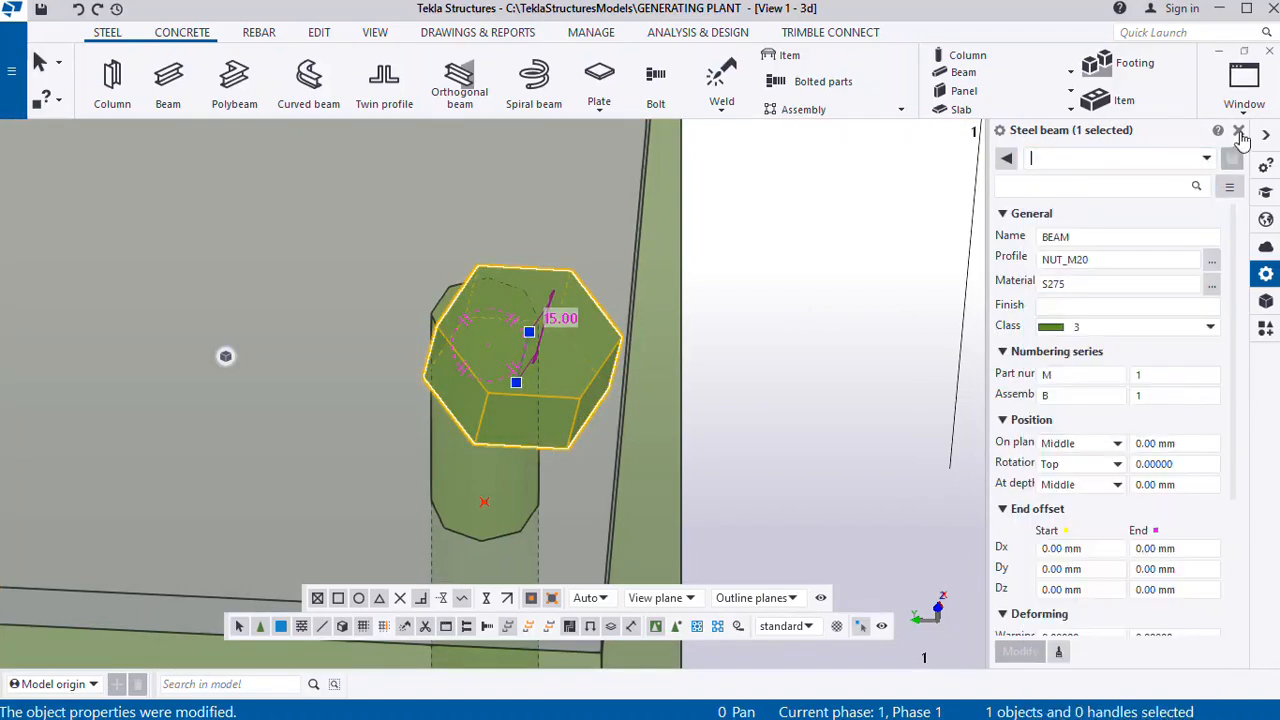
left_click(1239, 134)
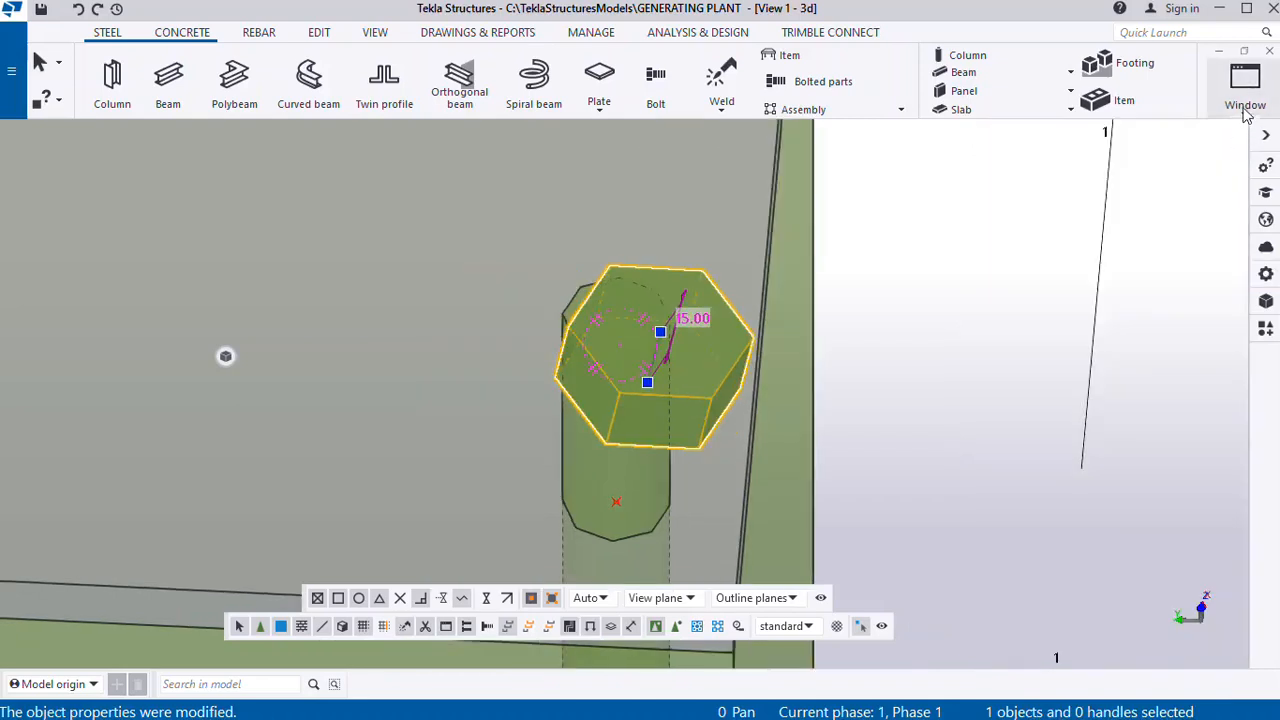
left_click(1244, 90)
left_click(1186, 268)
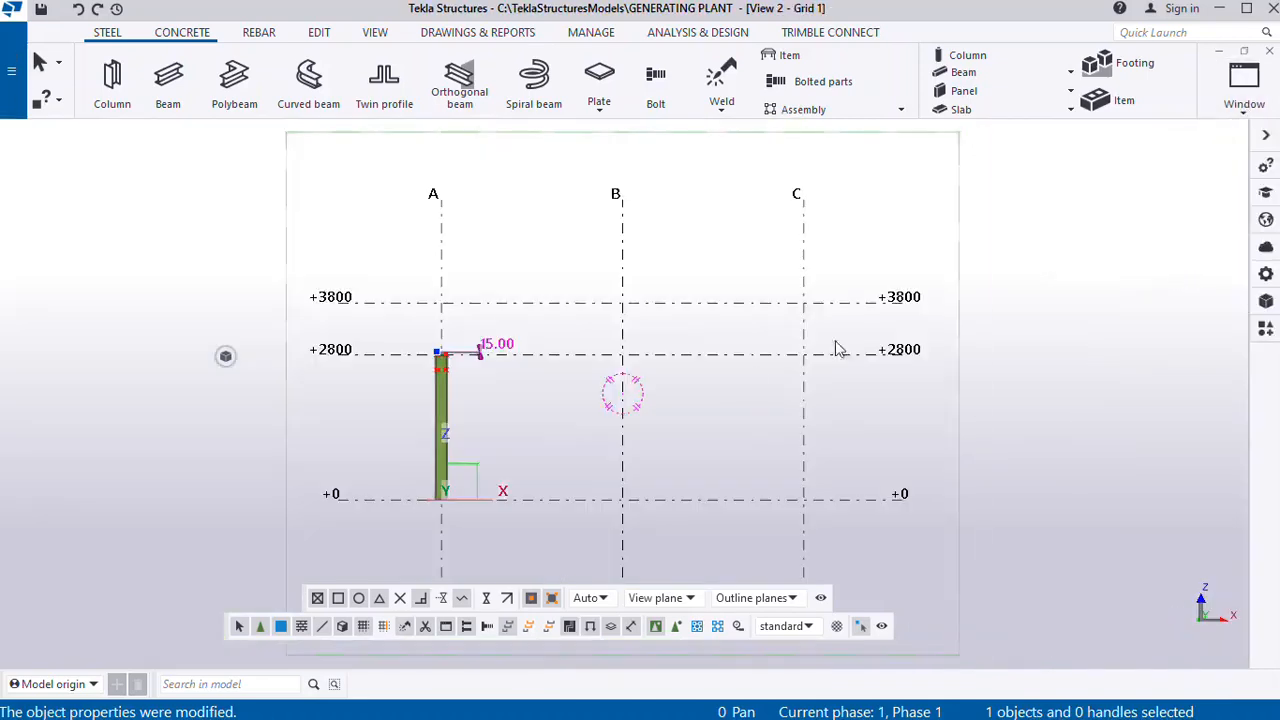
scroll(432, 372, "up", 10)
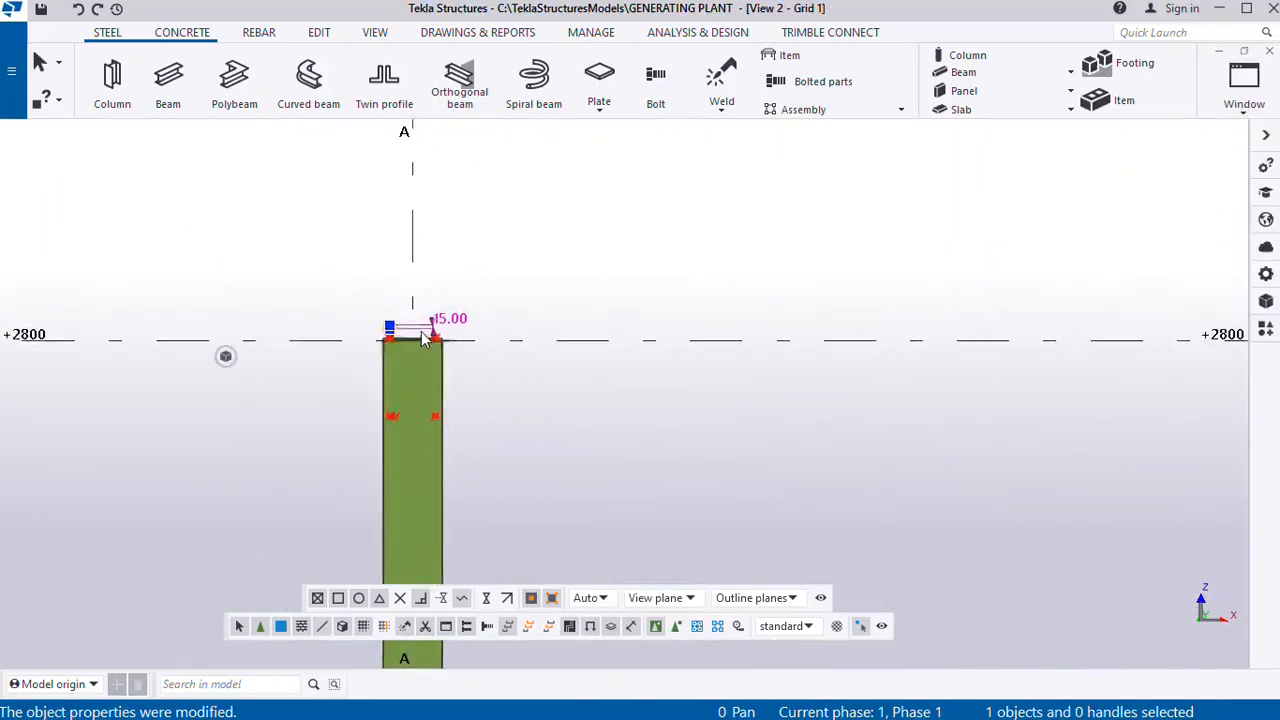
scroll(345, 332, "up", 8)
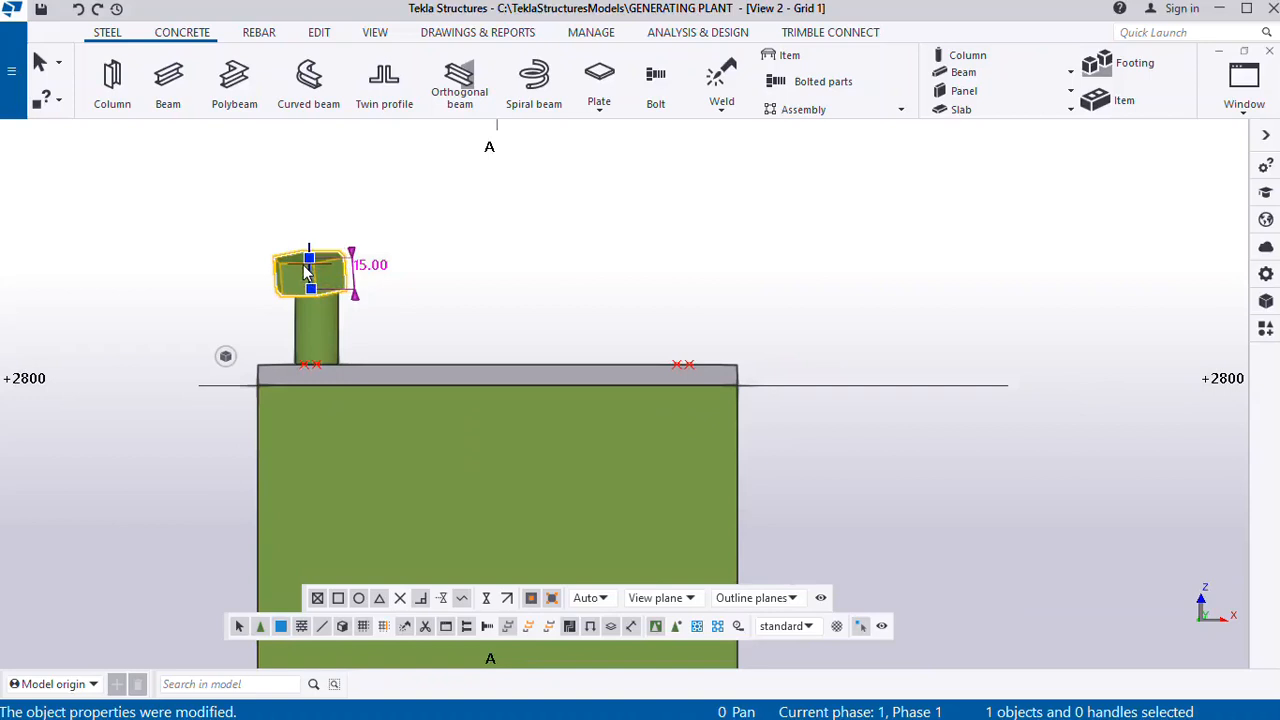
key("Delete")
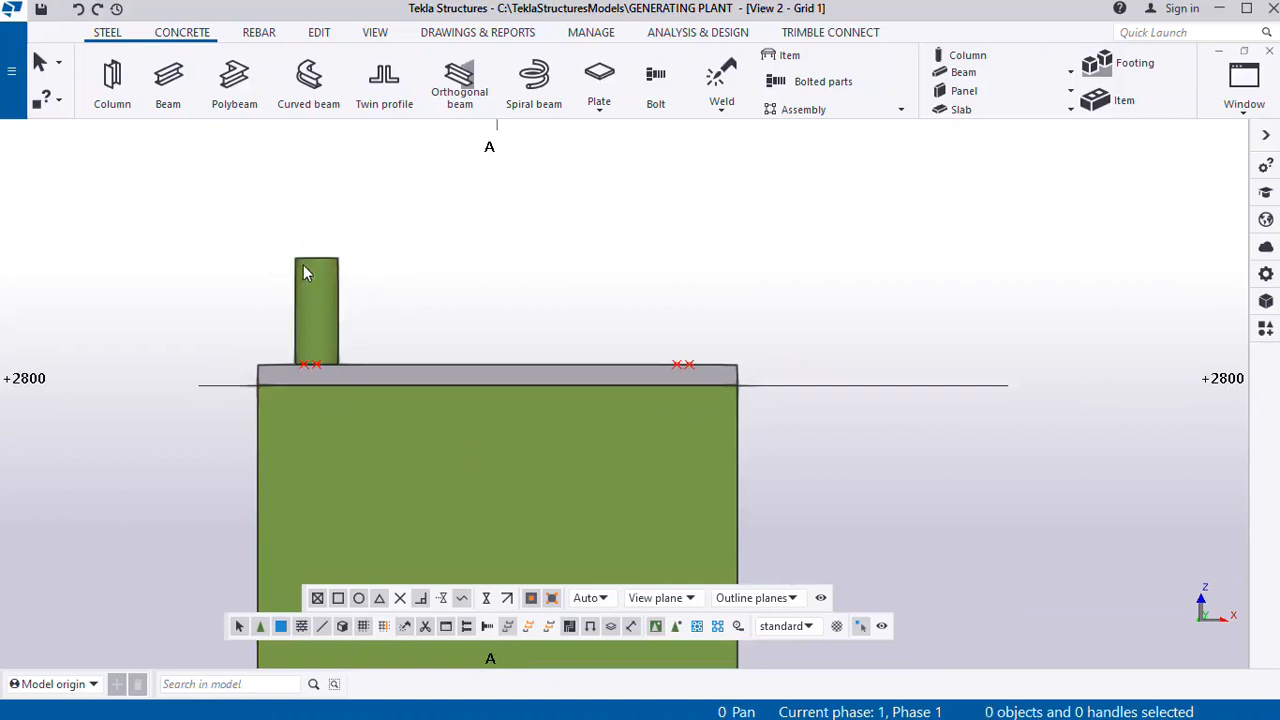
Model a 15 mm long nut as a steel beam from the centre of the rod's top end straight down
left_click(166, 85)
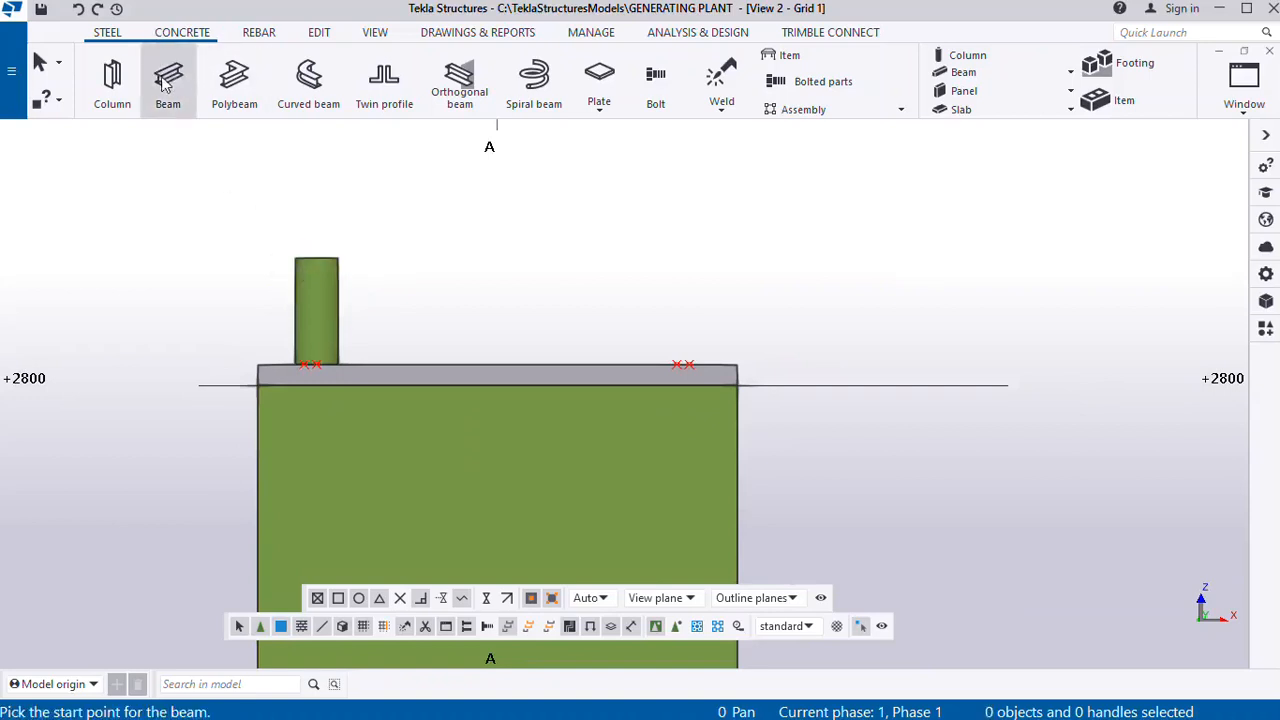
scroll(317, 262, "up", 1)
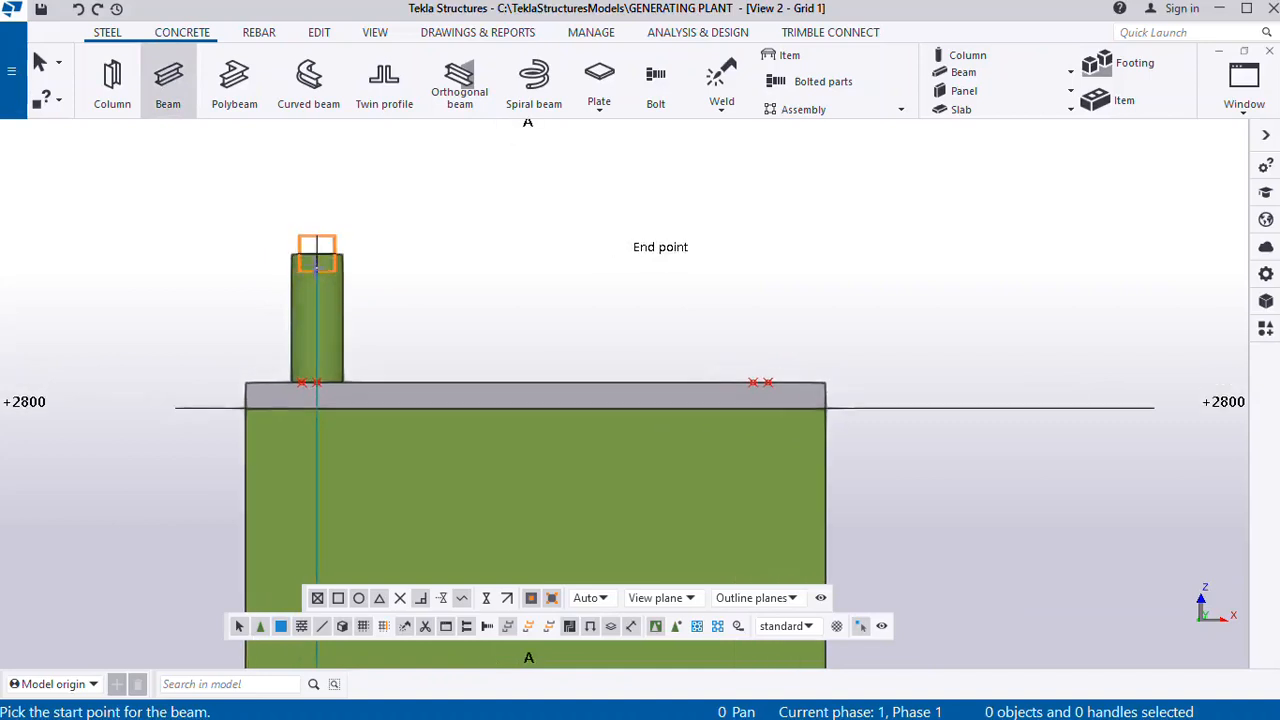
left_click(318, 256)
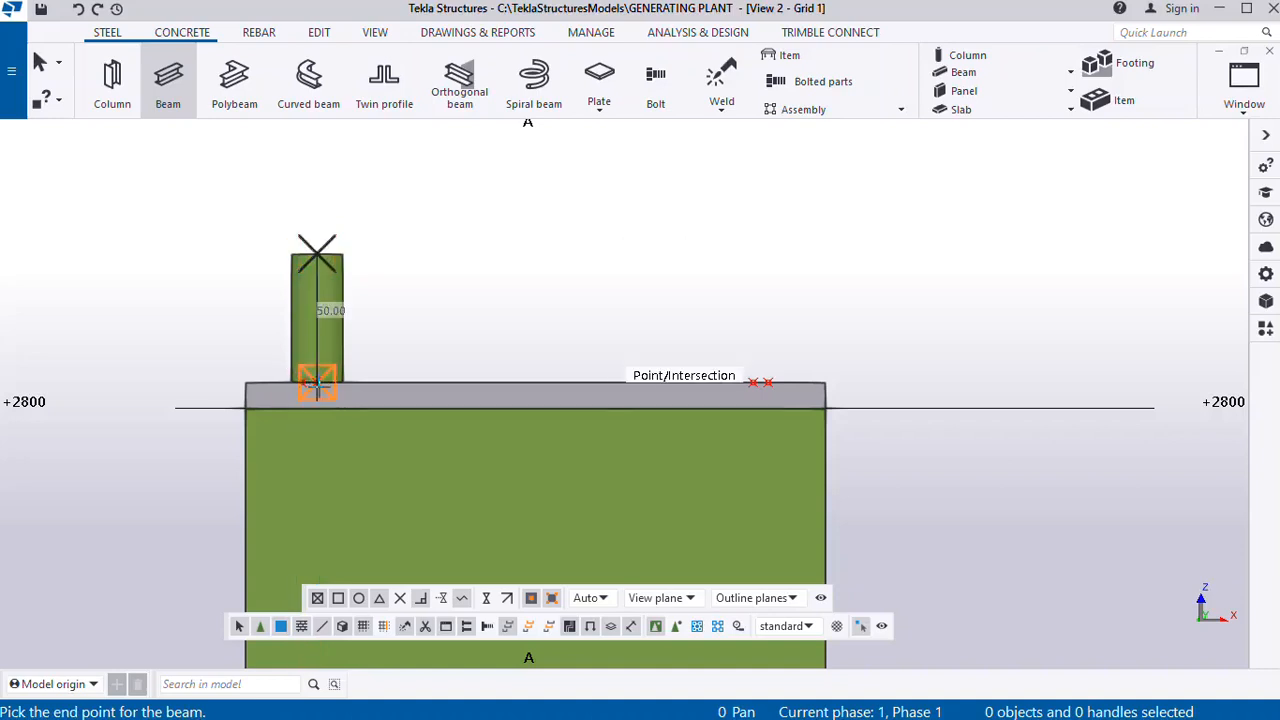
type("15")
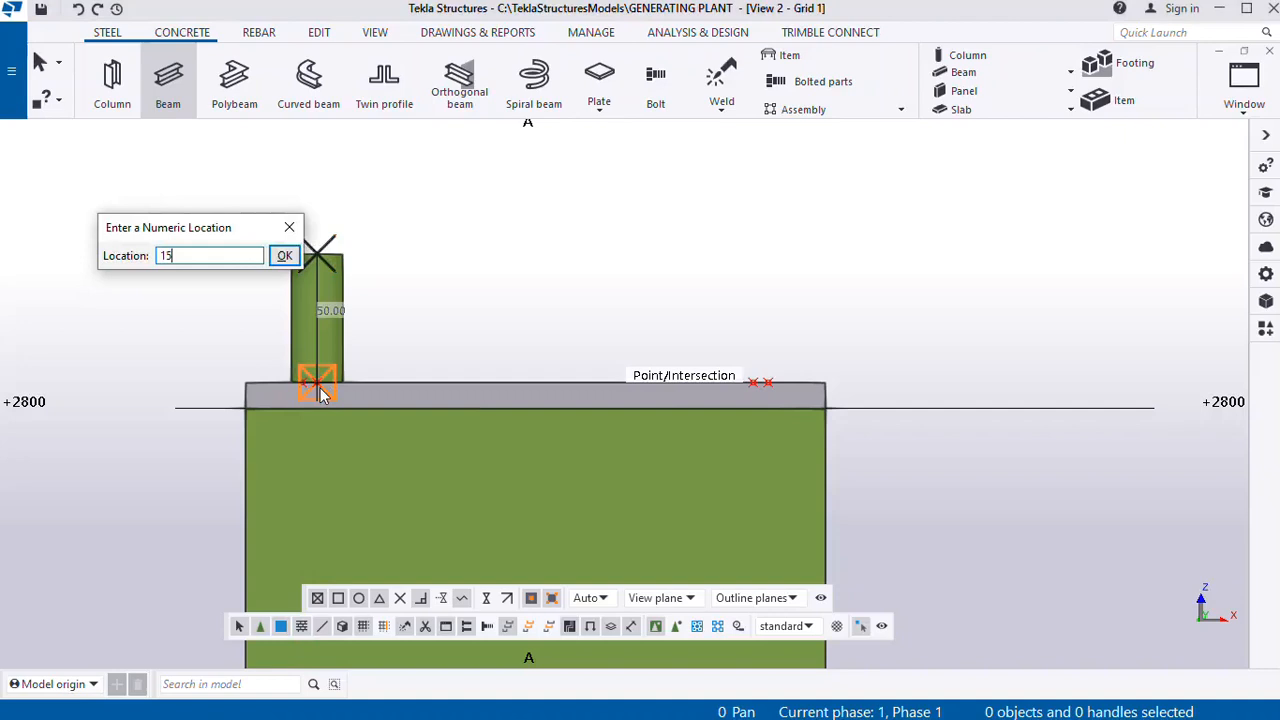
key("Return")
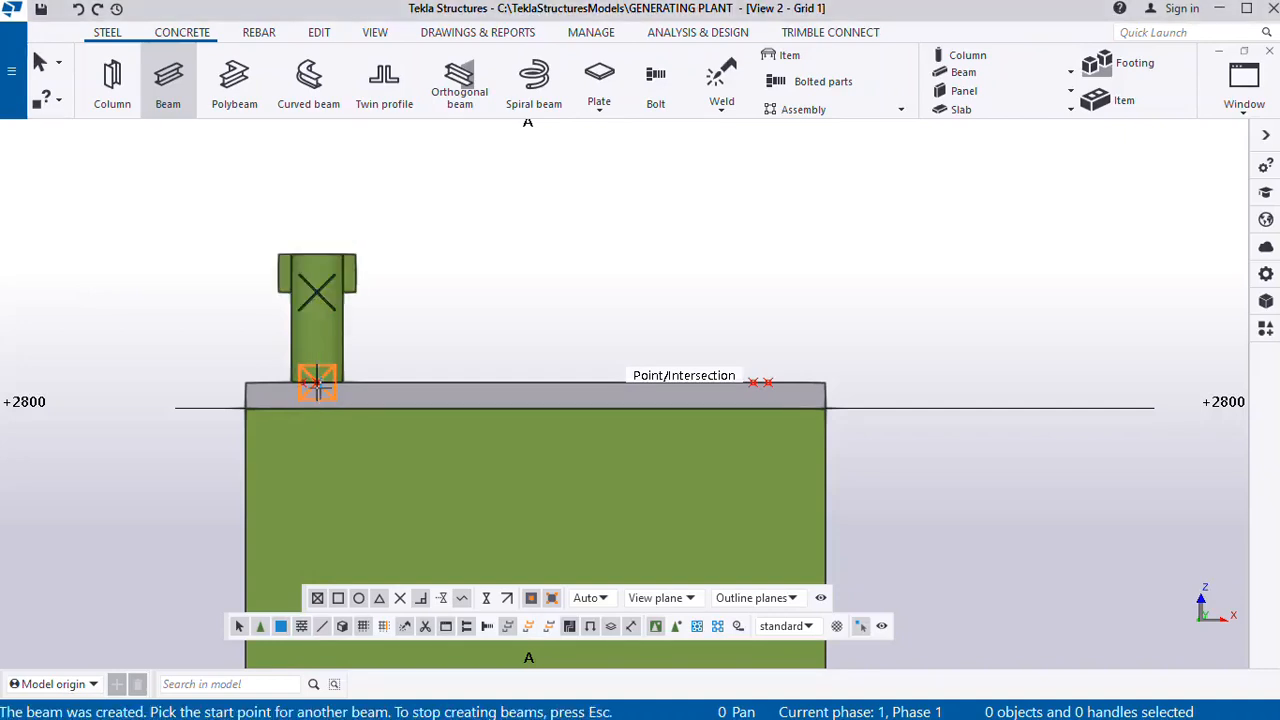
left_click(40, 62)
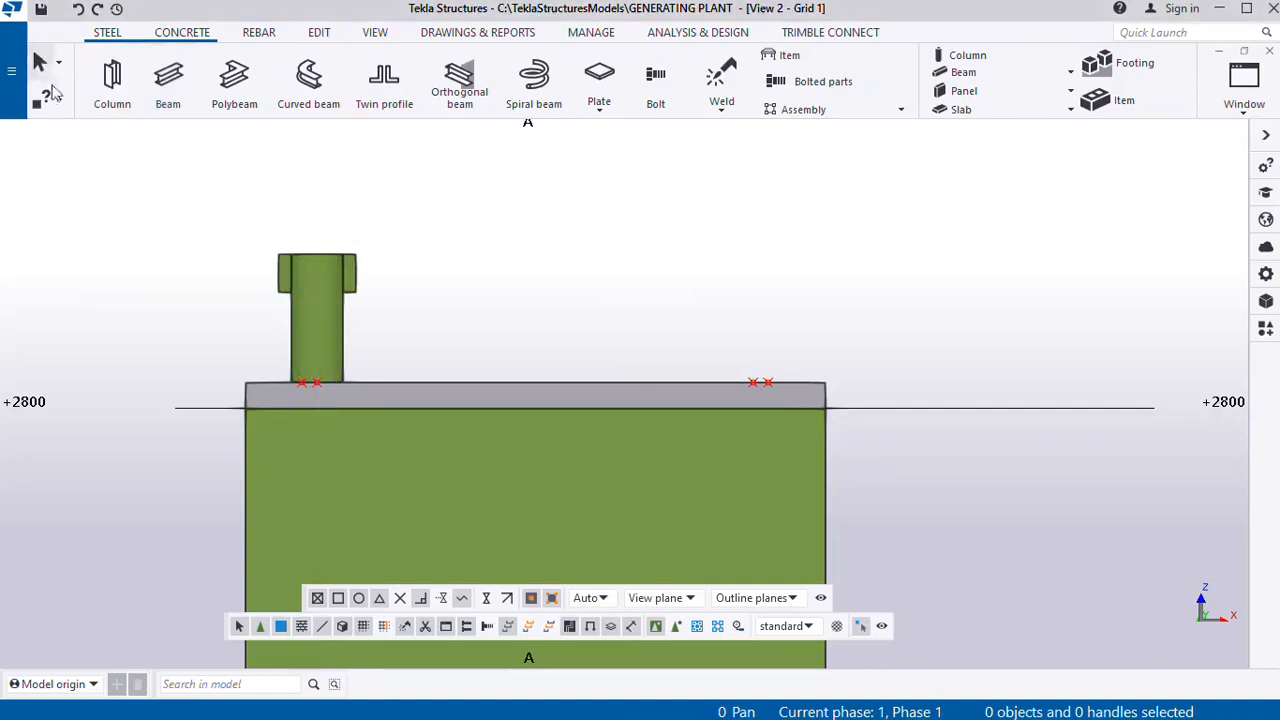
Examine in the 3D view where the new nut sits on the top plate relative to the rod
scroll(322, 275, "up", 1)
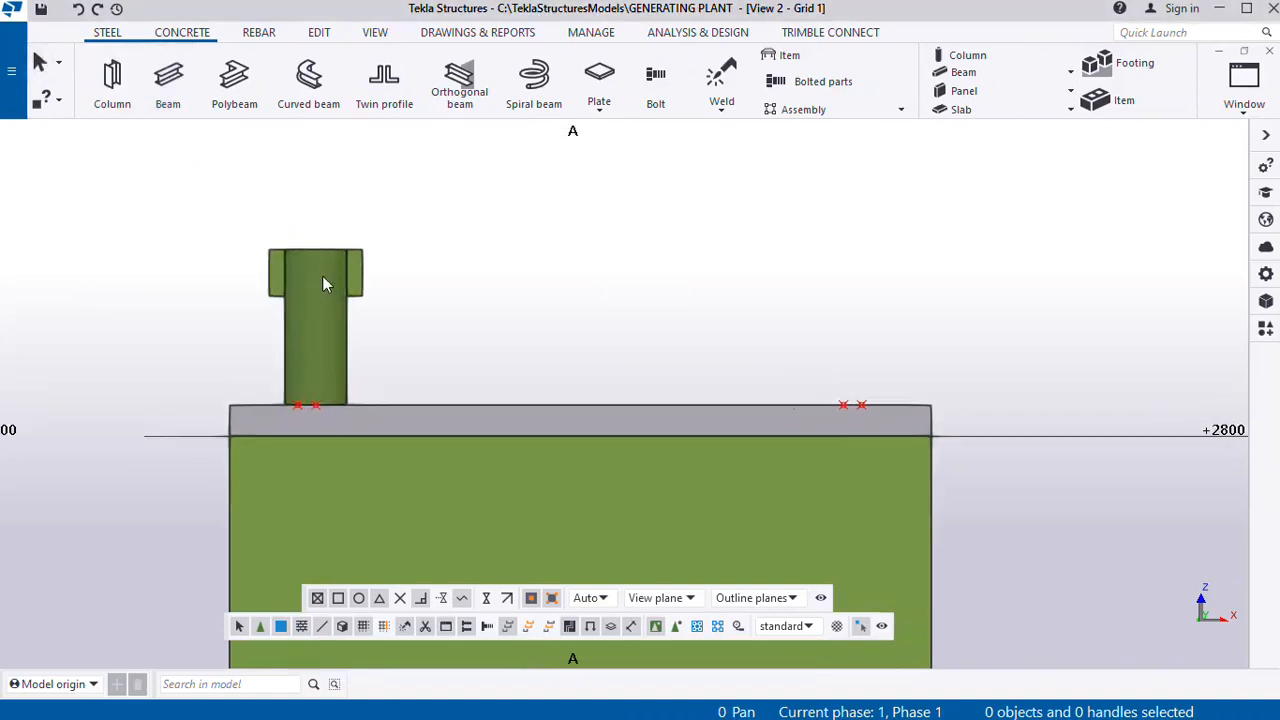
left_click(1246, 115)
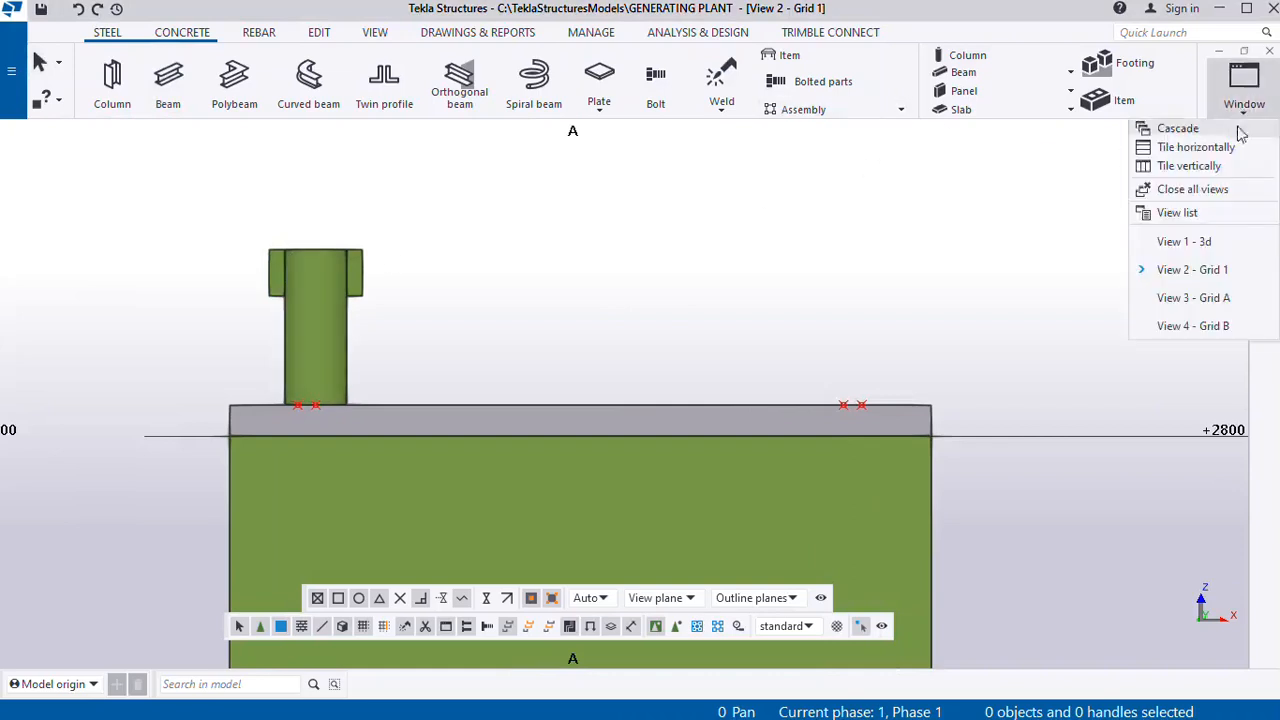
left_click(1190, 243)
scroll(530, 347, "down", 5)
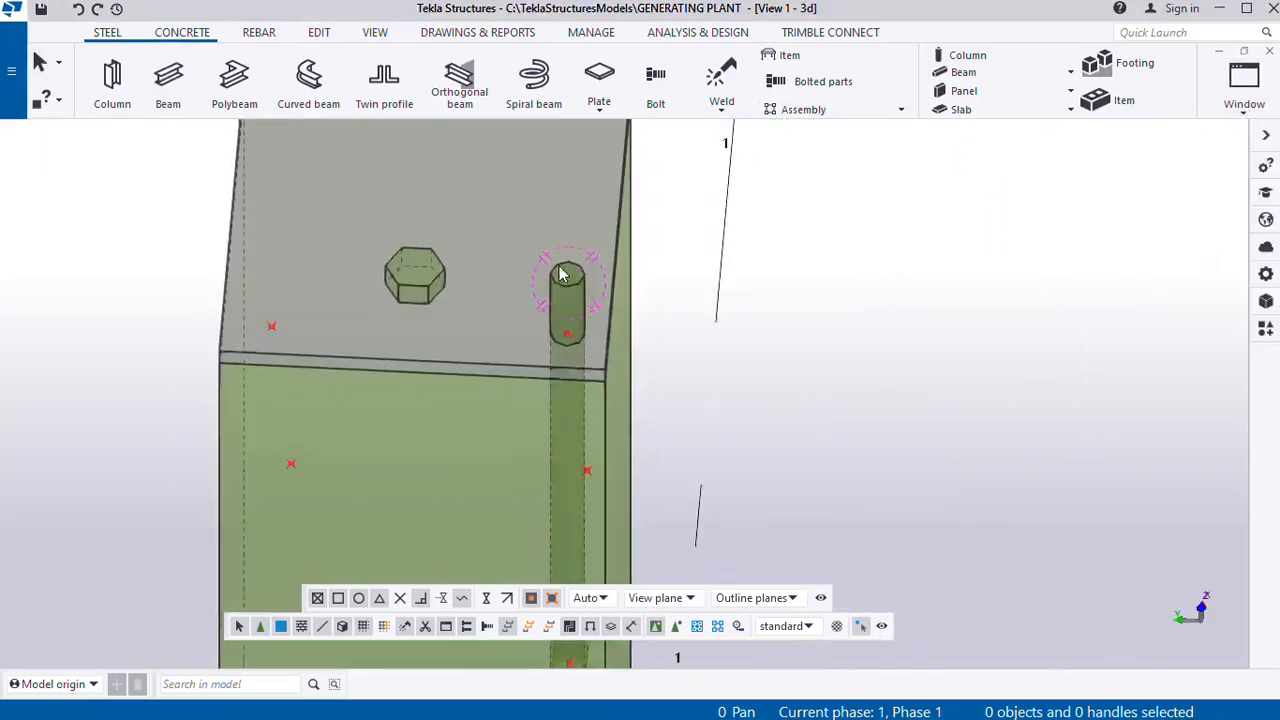
scroll(541, 287, "up", 2)
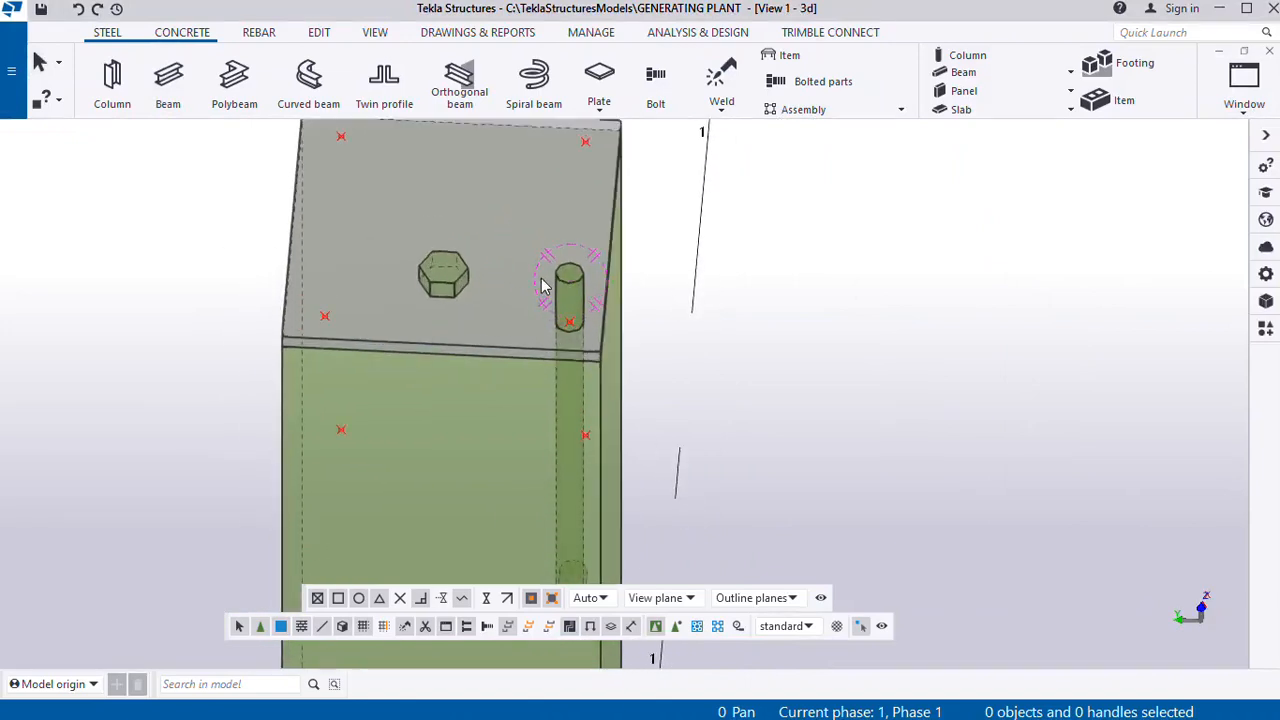
scroll(488, 281, "up", 2)
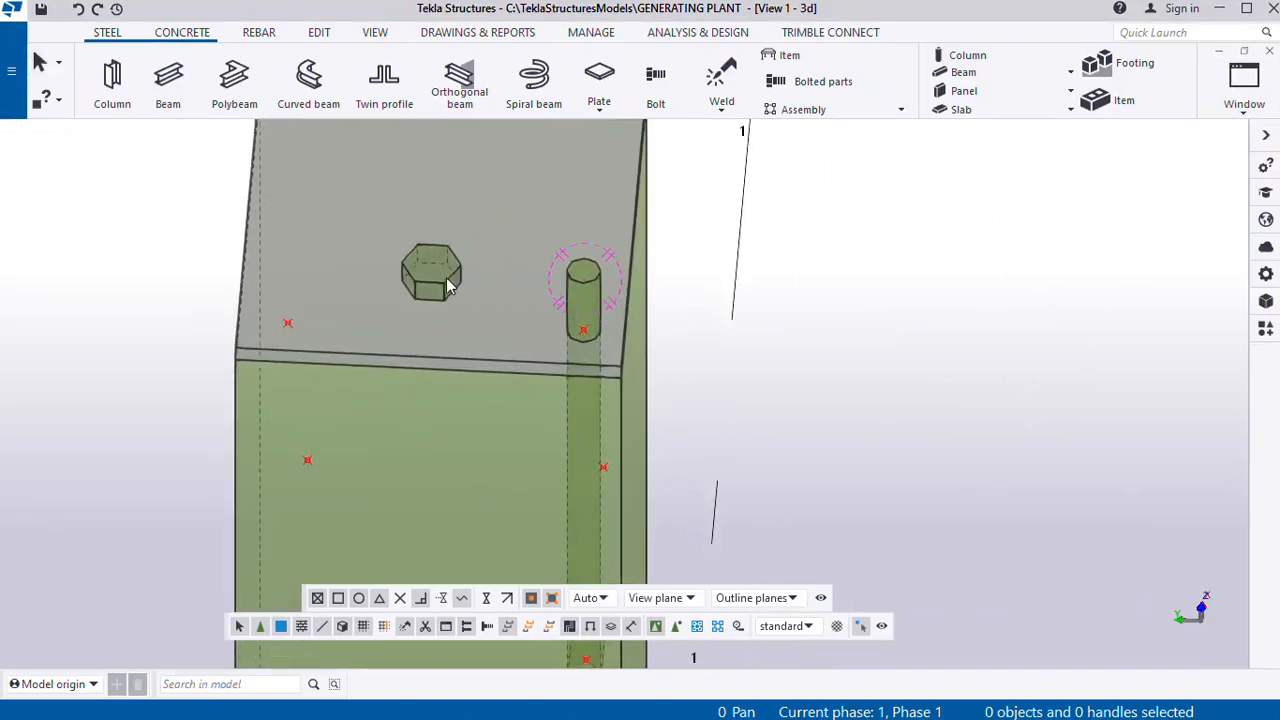
middle_click_drag(449, 287, 441, 369, "ctrl")
scroll(441, 369, "down", 1)
scroll(500, 278, "up", 3)
middle_click_drag(500, 278, 548, 366, "ctrl")
scroll(484, 231, "down", 7)
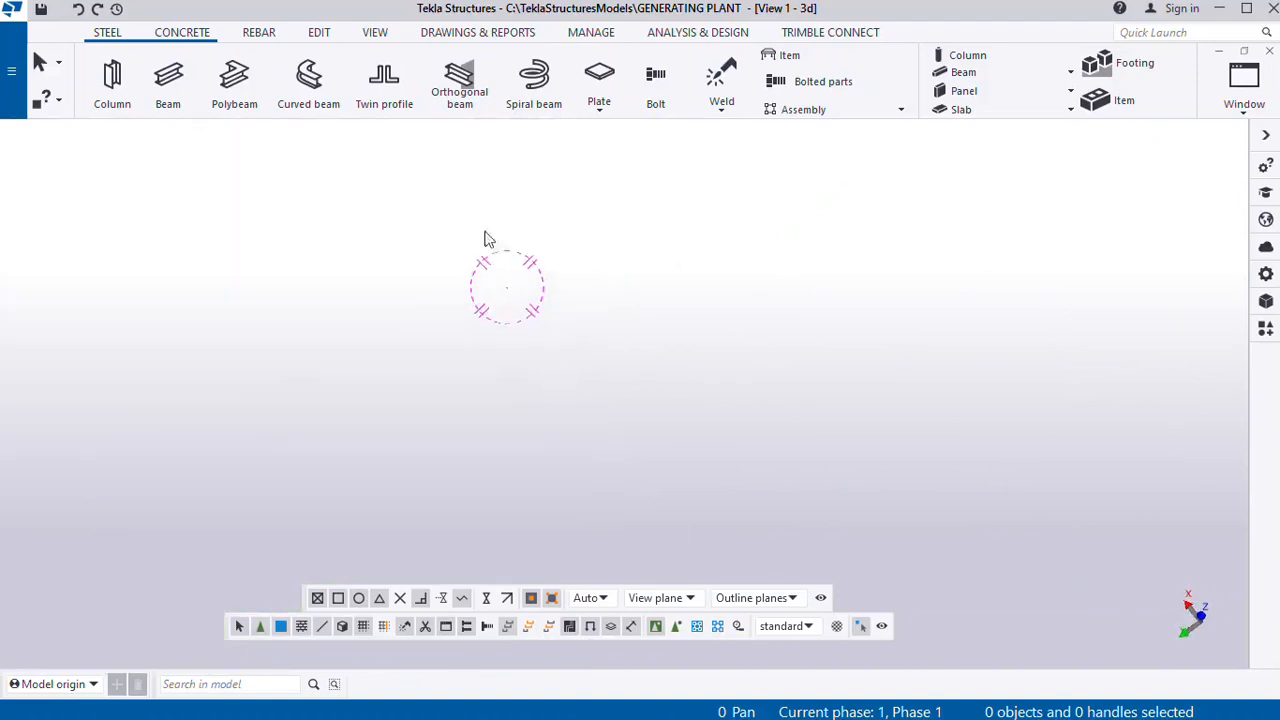
scroll(462, 204, "down", 6)
scroll(532, 436, "up", 4)
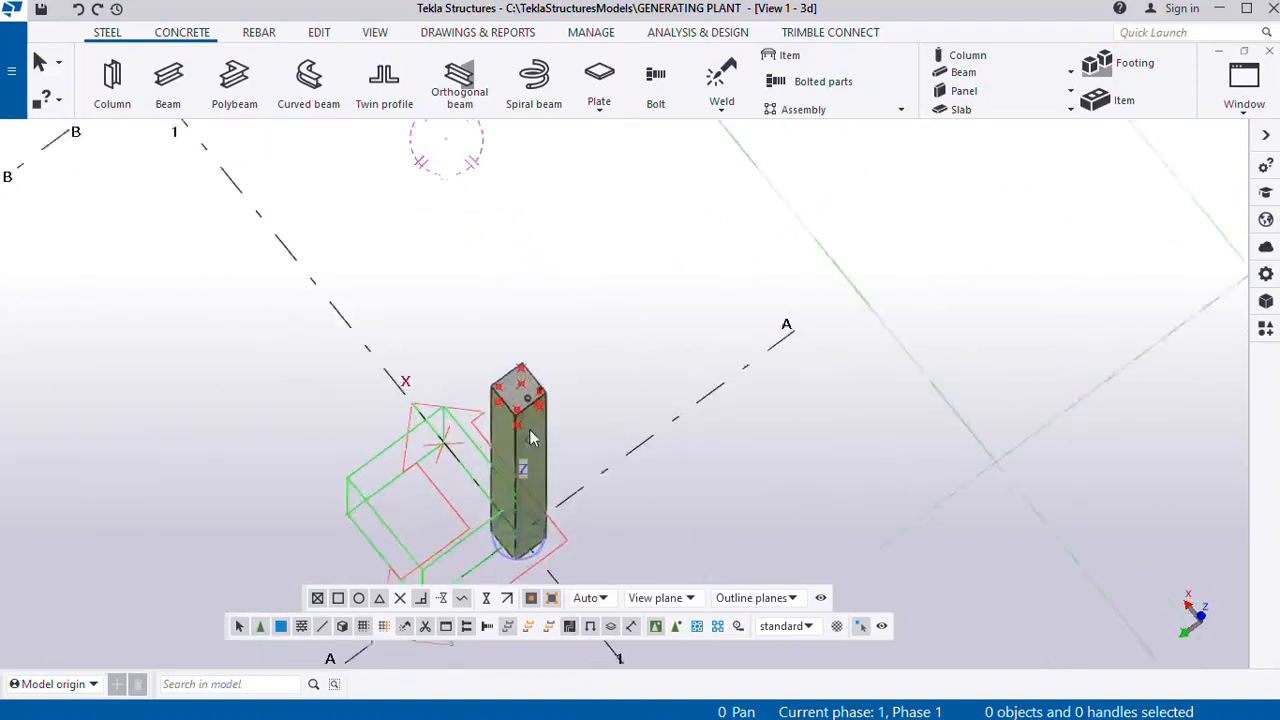
scroll(535, 408, "up", 6)
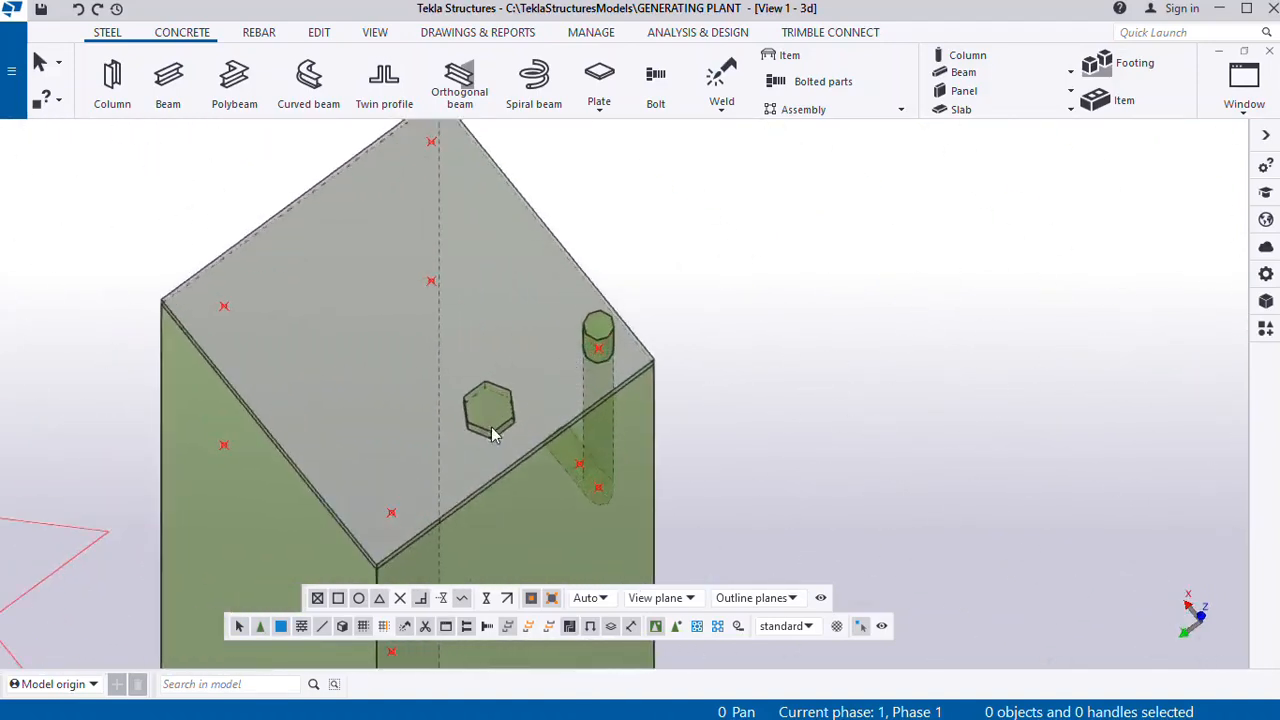
scroll(490, 425, "up", 1)
left_click(491, 427)
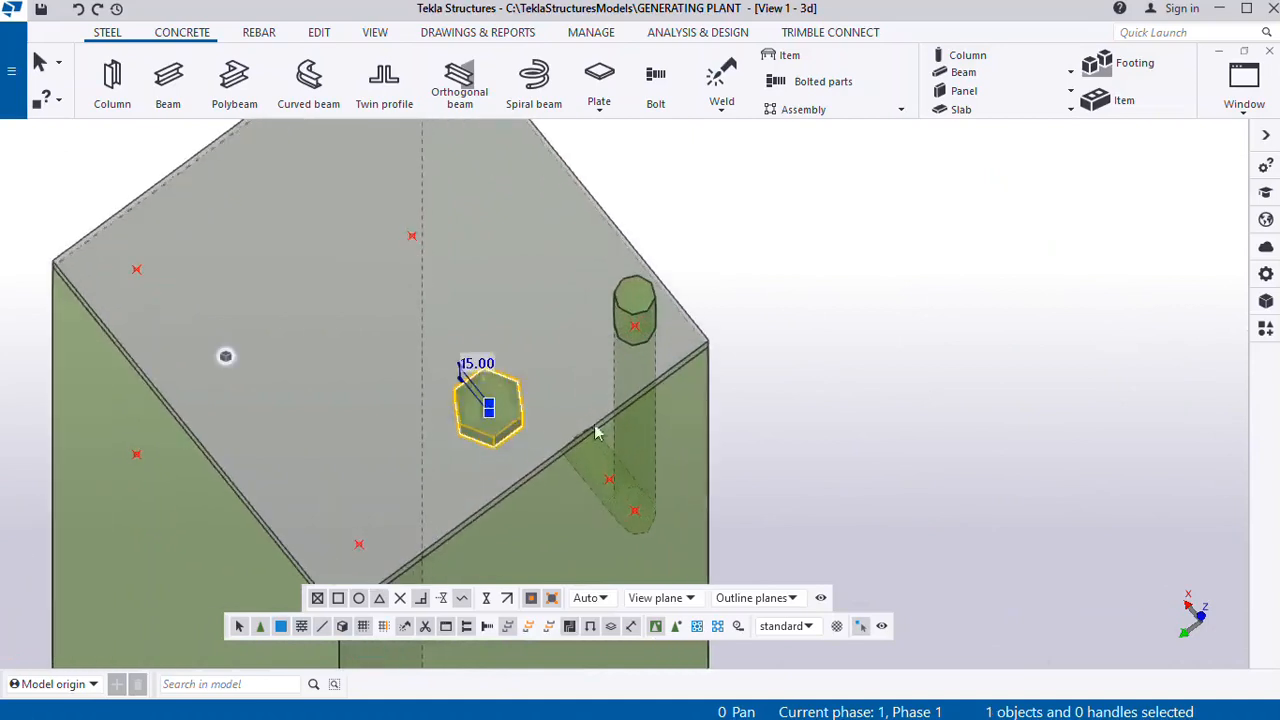
left_click(835, 443)
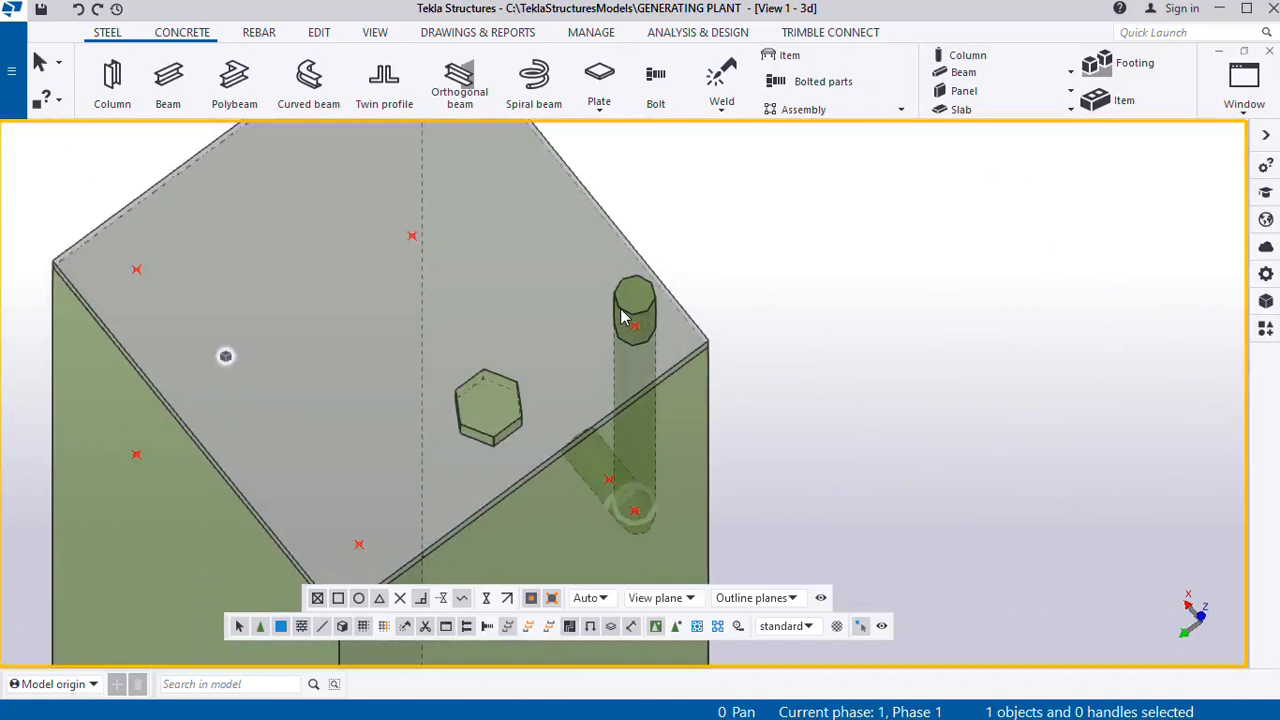
left_click(490, 440)
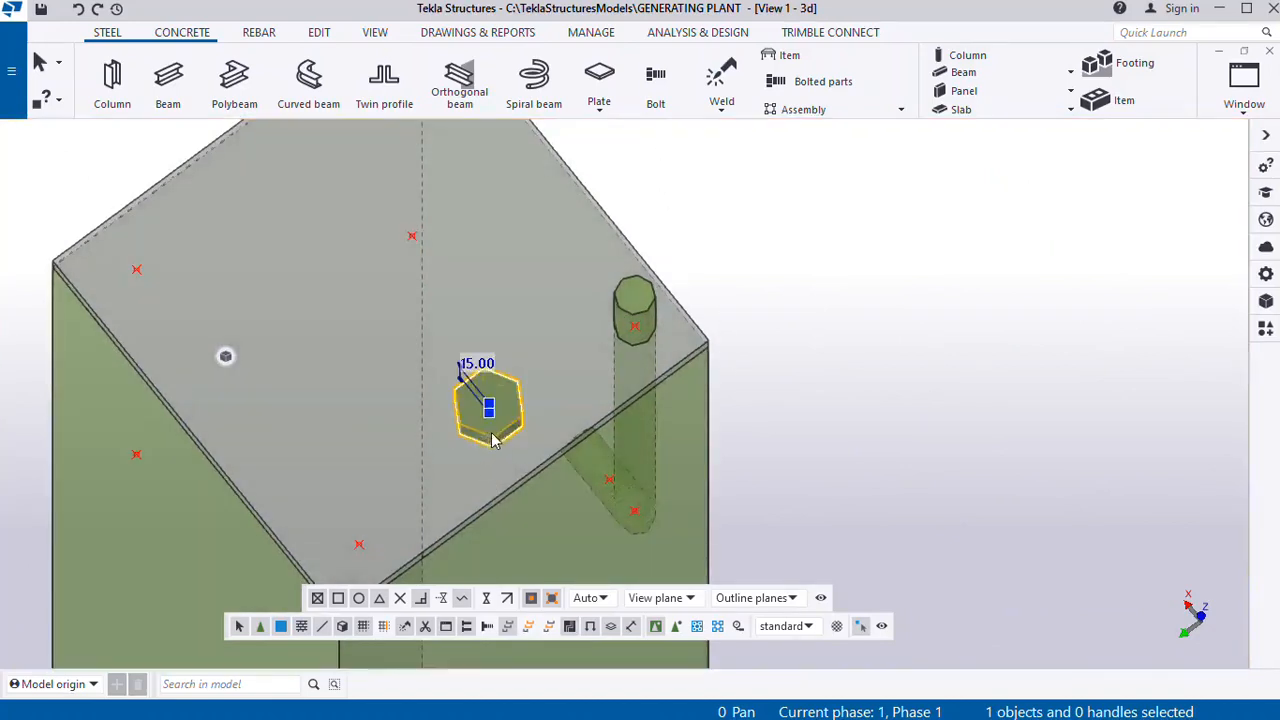
left_click(640, 314)
left_click(845, 288)
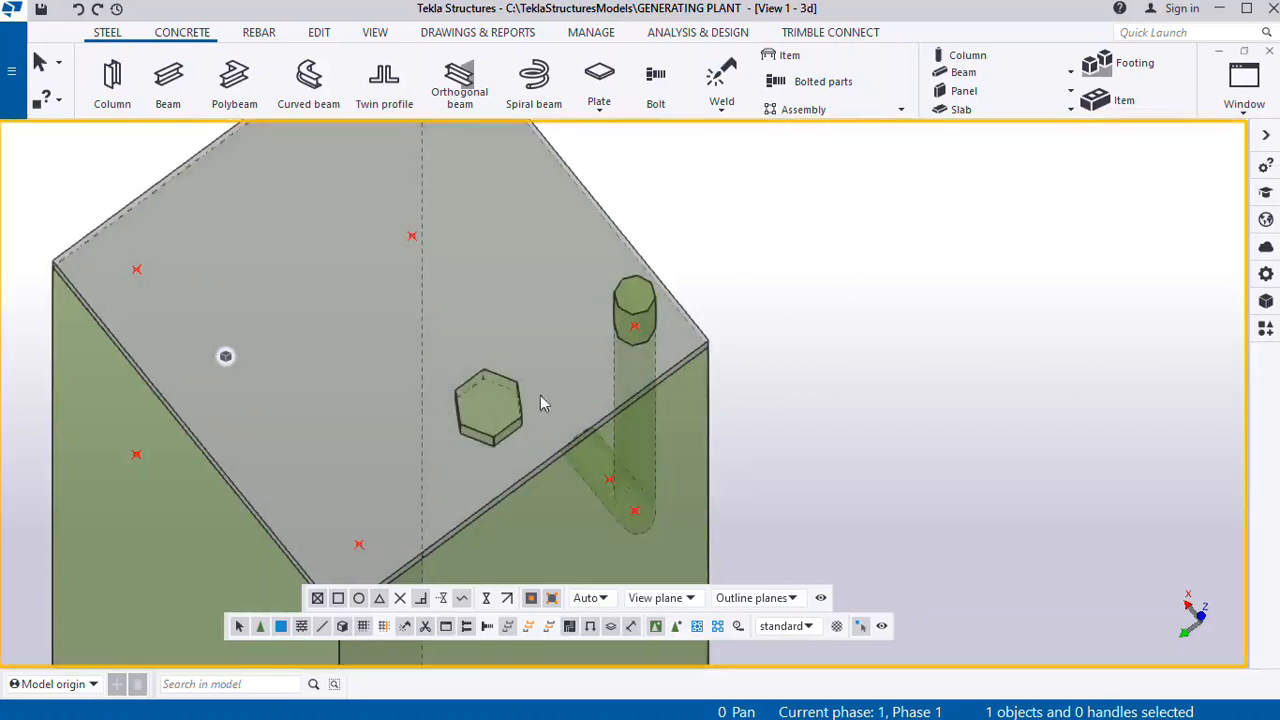
left_click(505, 420)
right_click(503, 420)
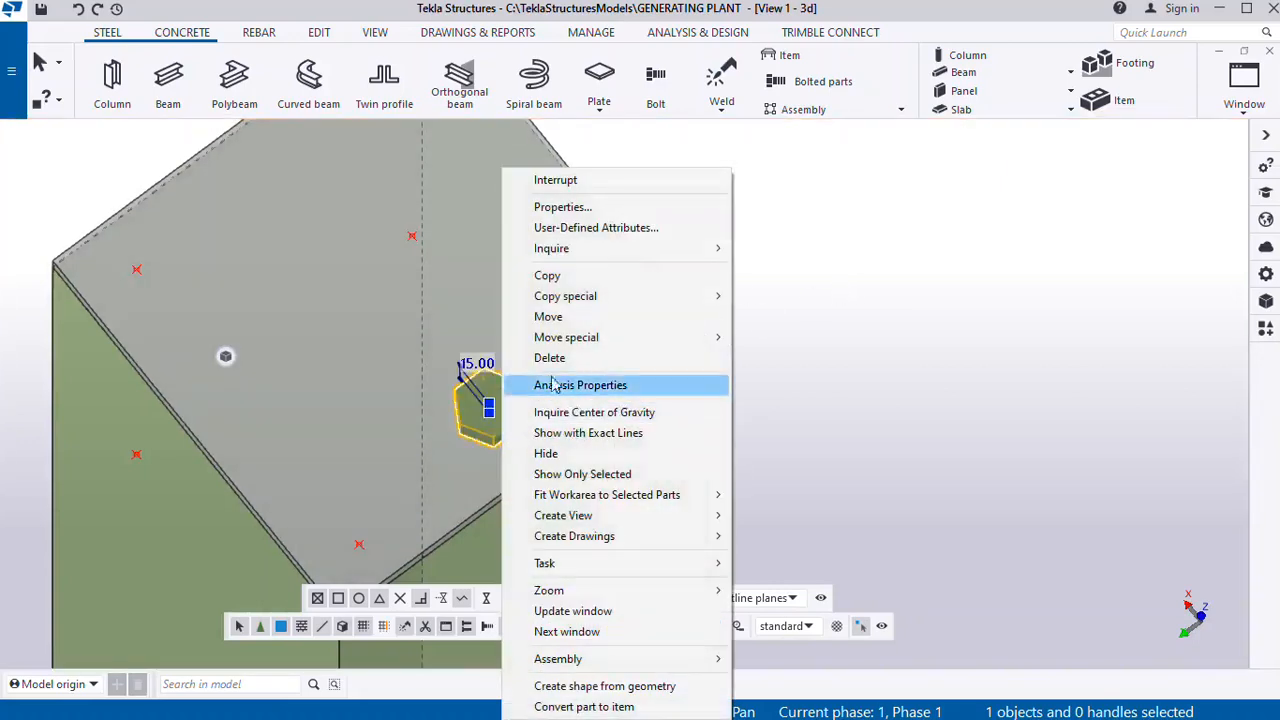
left_click(575, 321)
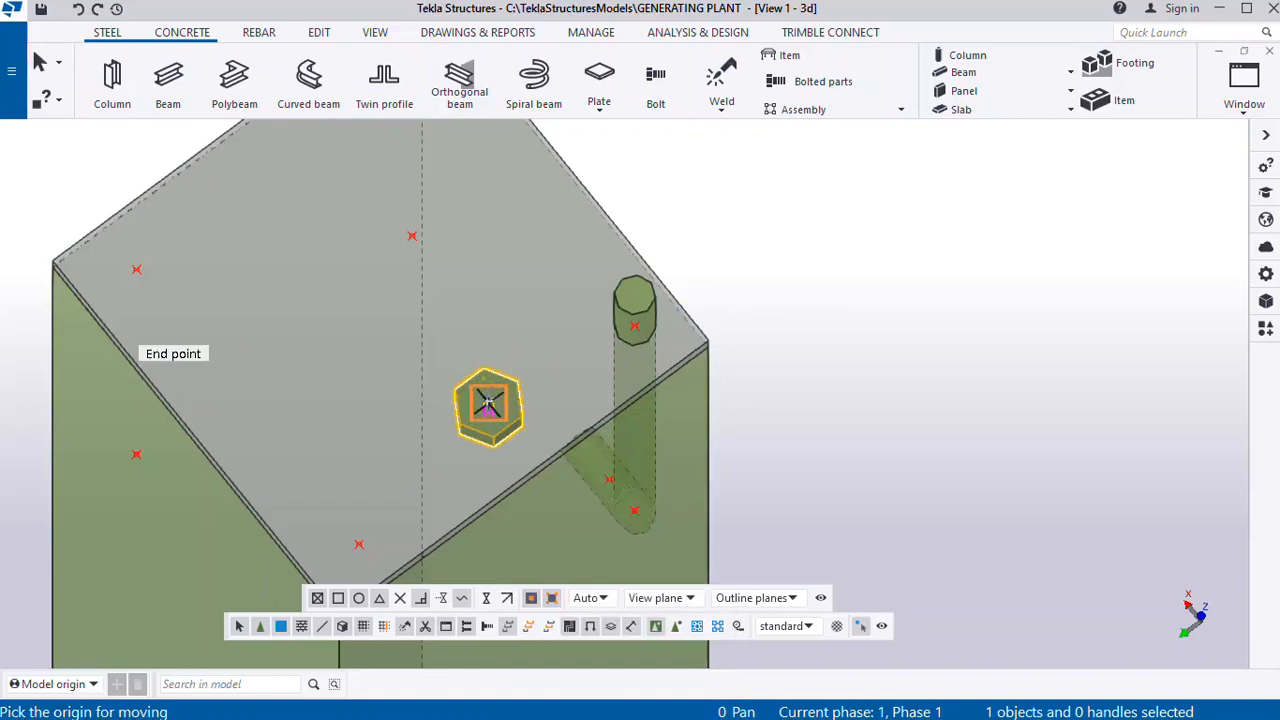
left_click(488, 403)
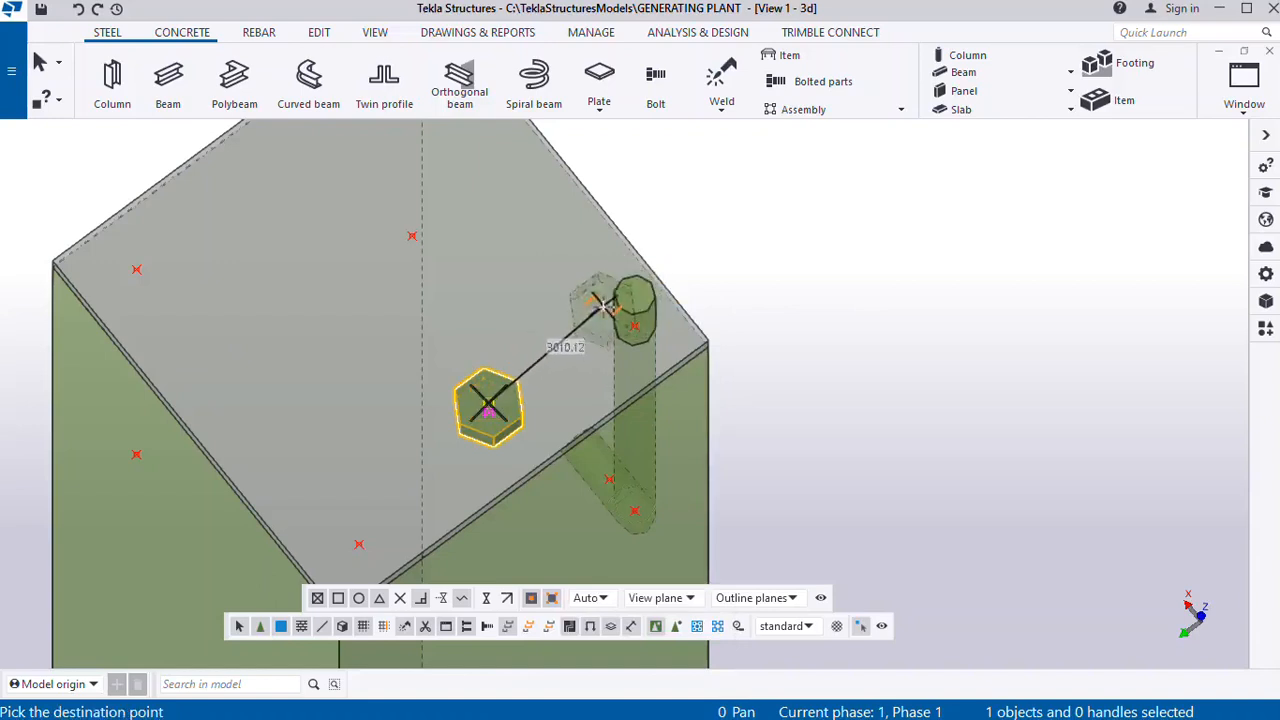
key("Escape")
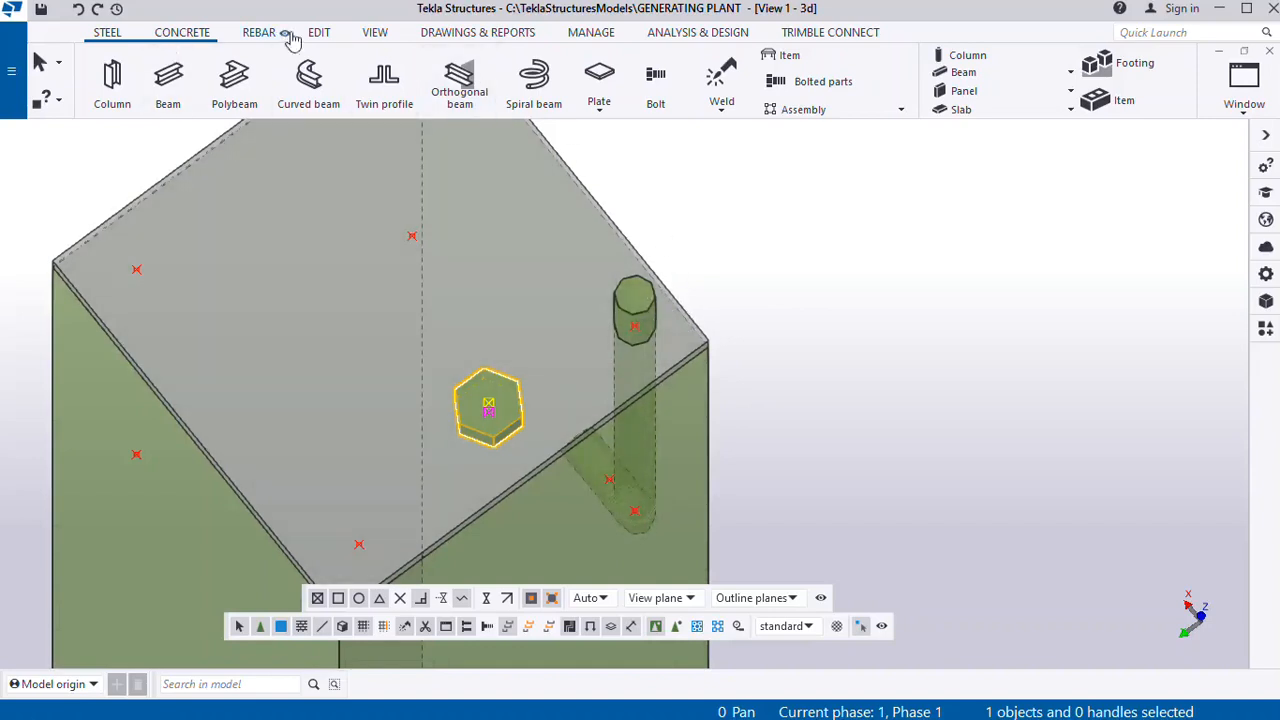
Add one divided line point midway between two opposite corners of the rod's top face to mark its centre
left_click(318, 33)
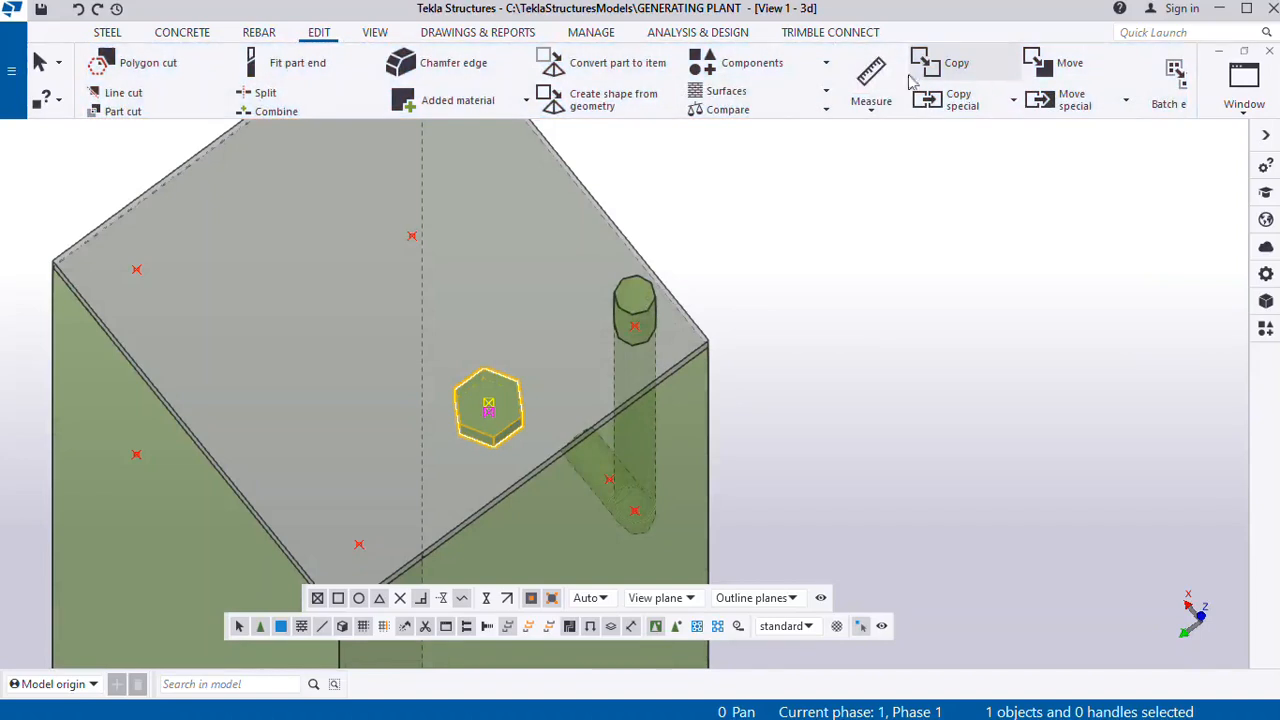
scroll(891, 85, "down", 2)
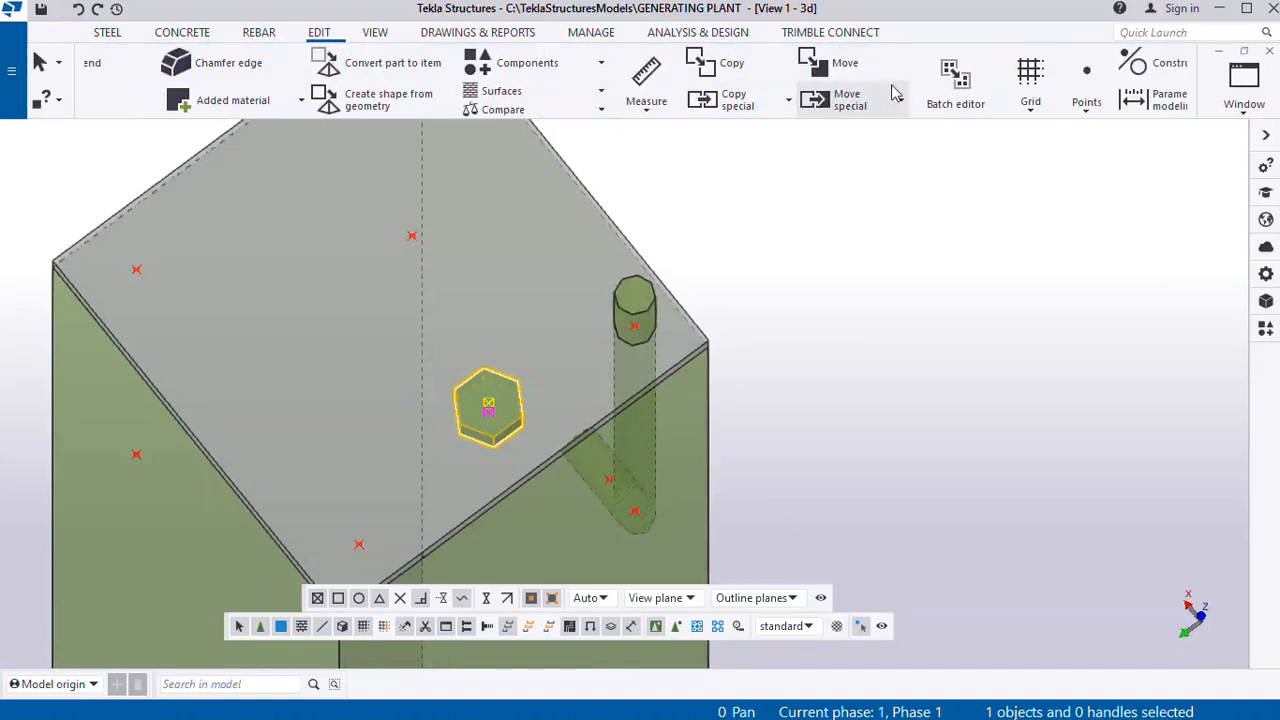
left_click(1086, 112)
left_click(1040, 148)
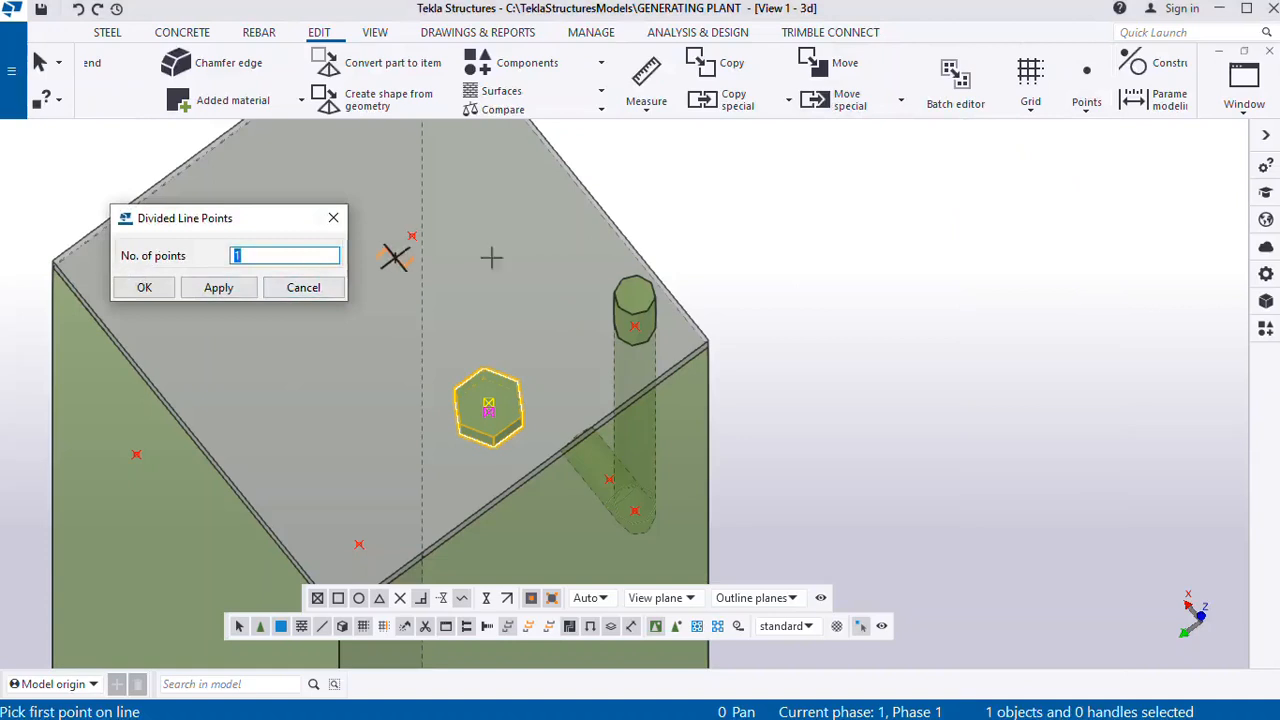
scroll(650, 288, "up", 5)
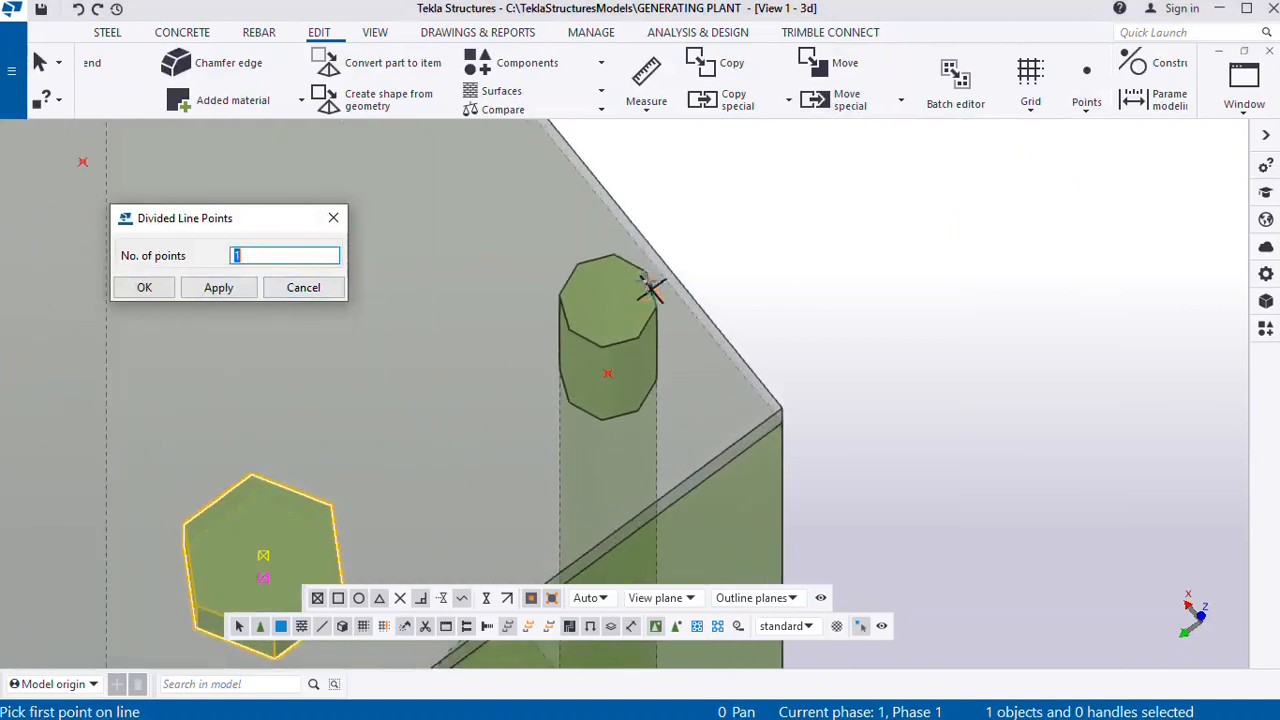
left_click(613, 253)
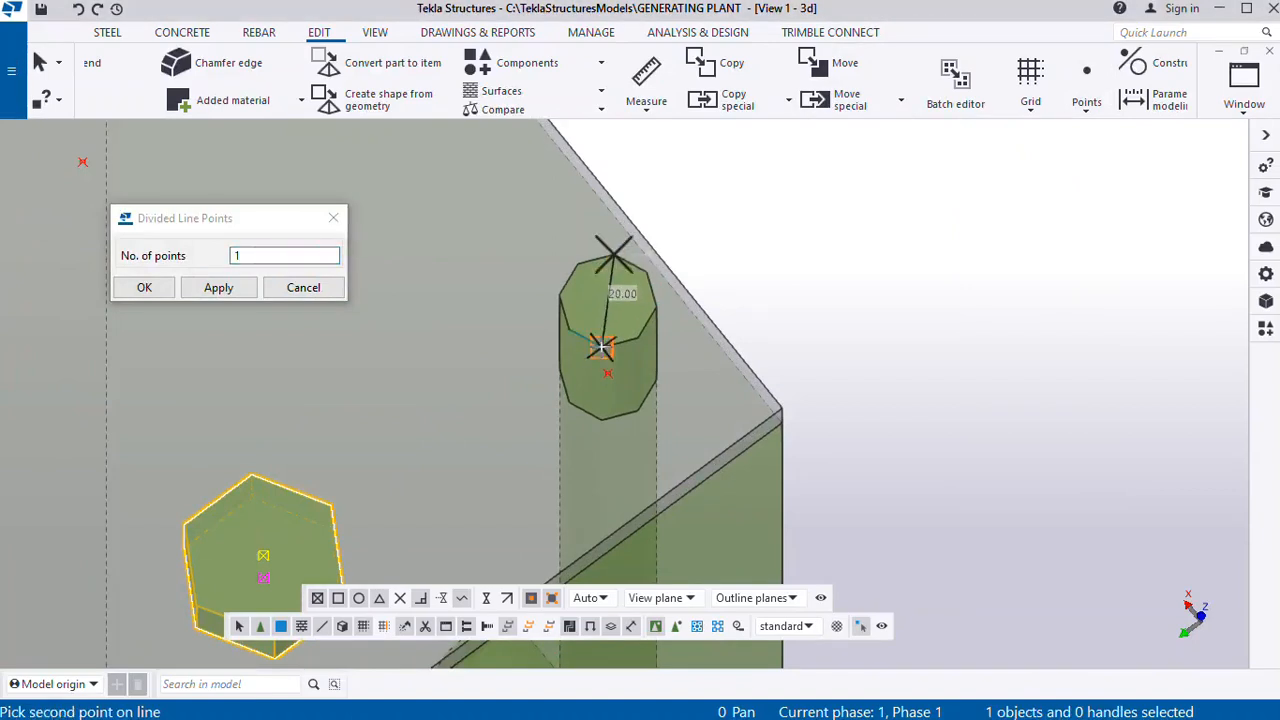
left_click(601, 346)
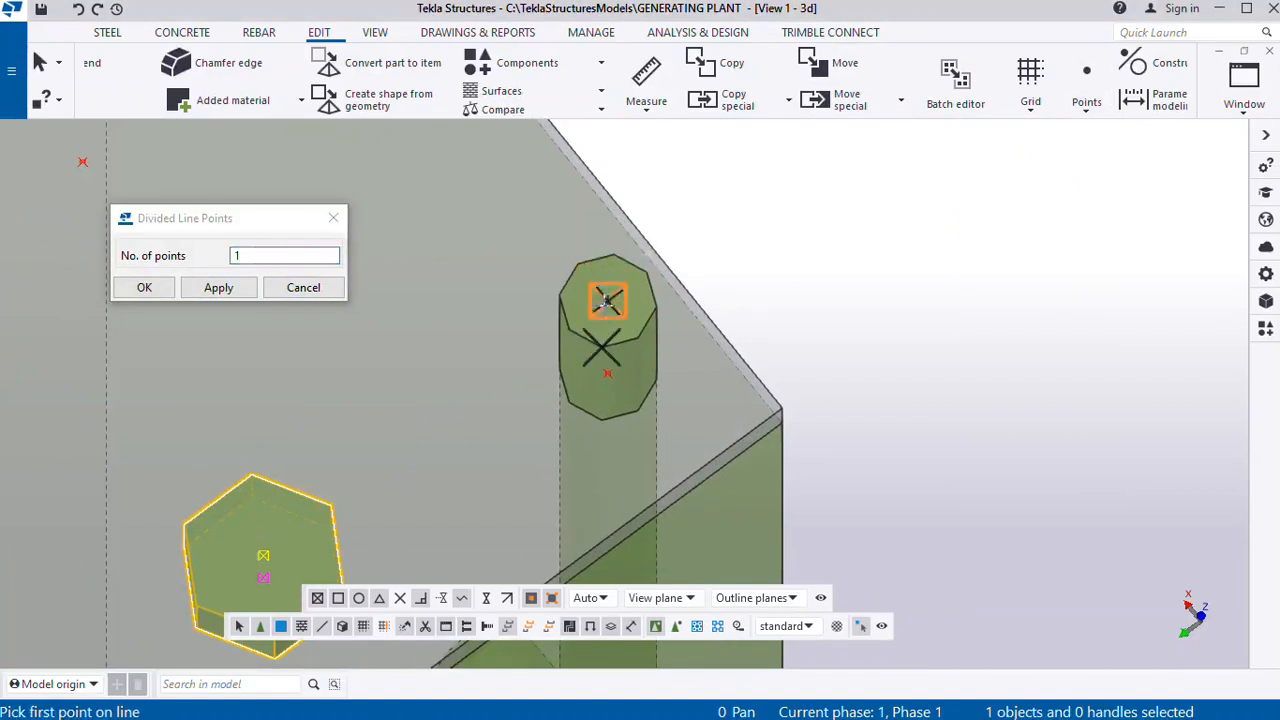
left_click(218, 287)
left_click(144, 287)
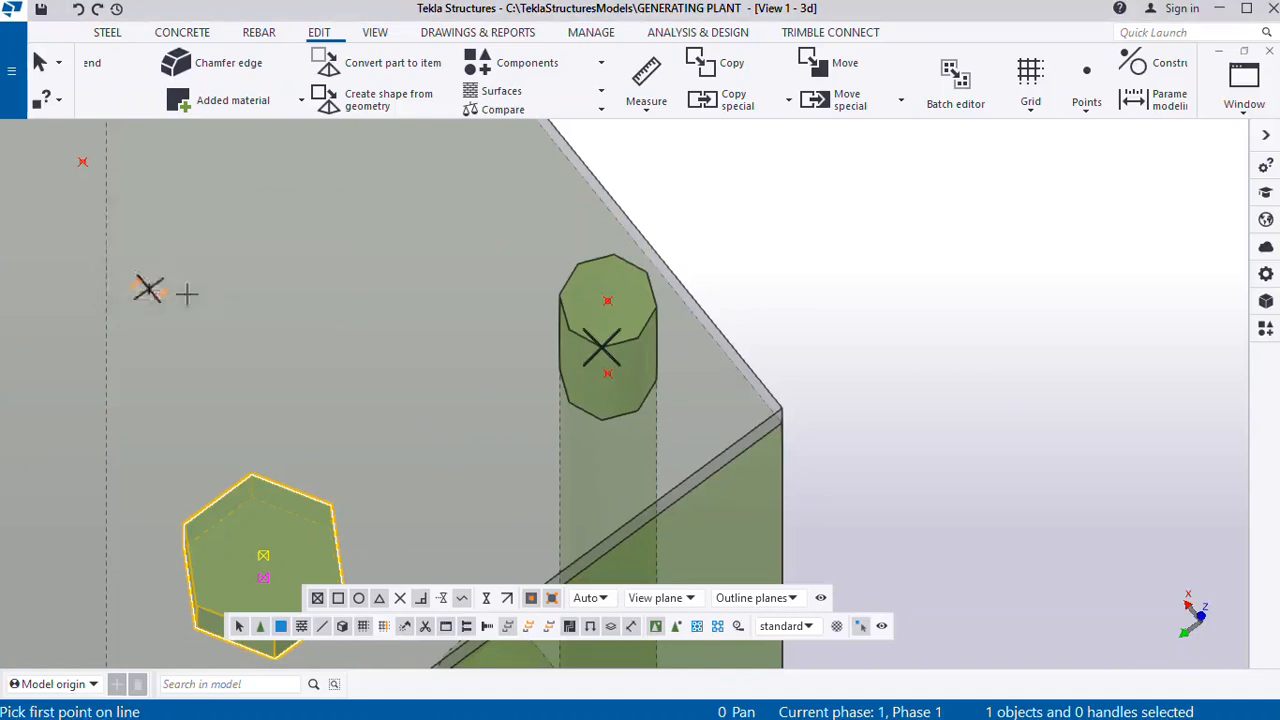
scroll(445, 220, "down", 2)
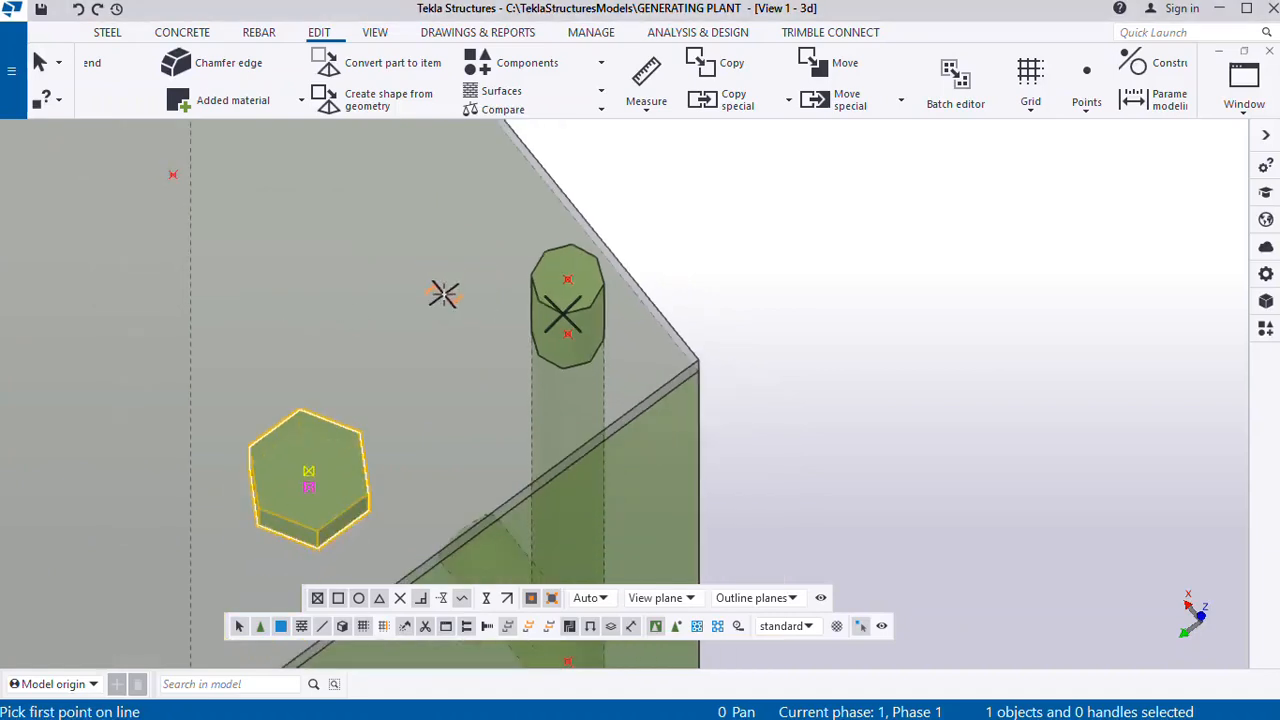
key("Escape")
Move the nut from the centre of its top face to the centre point on the rod's top end
right_click(336, 518)
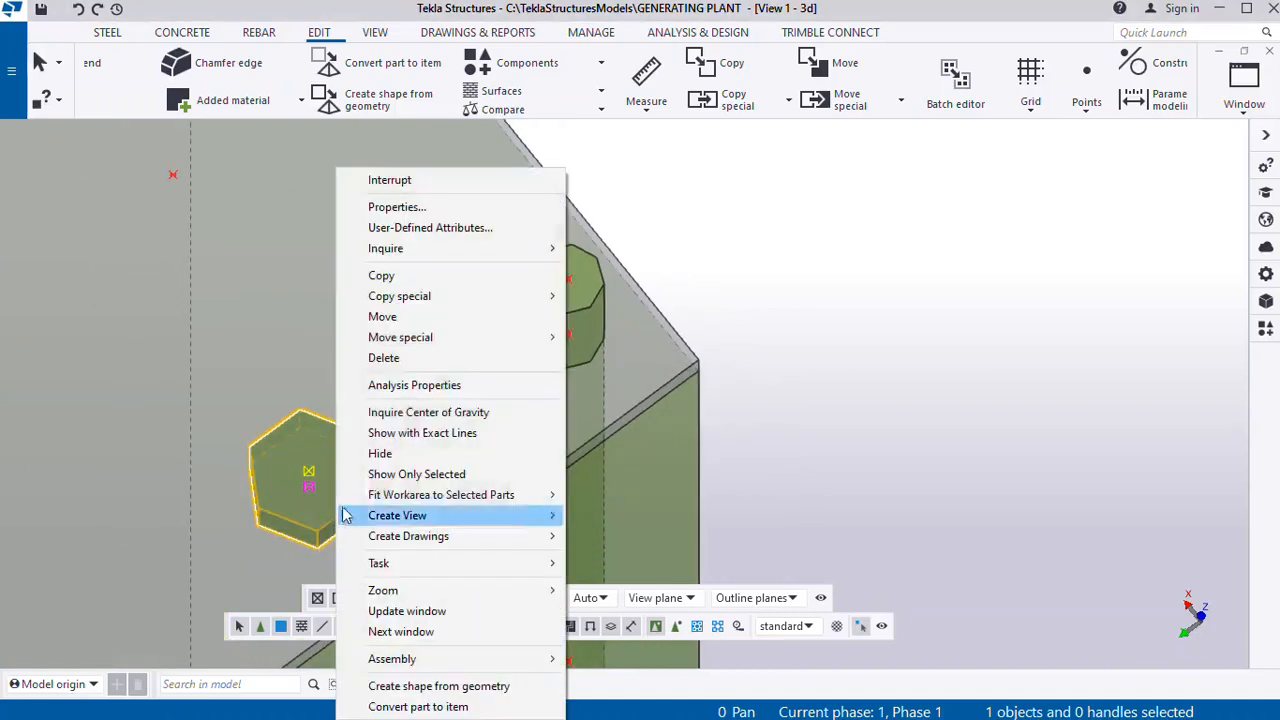
left_click(395, 316)
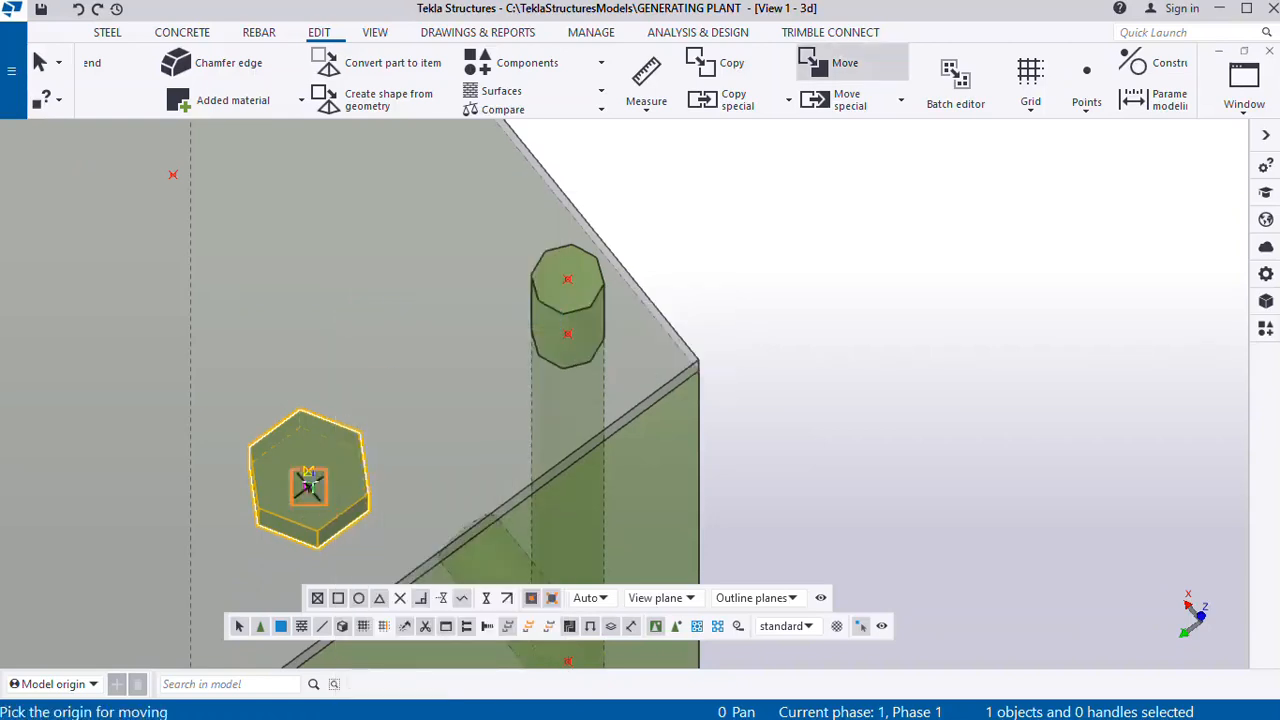
left_click(309, 473)
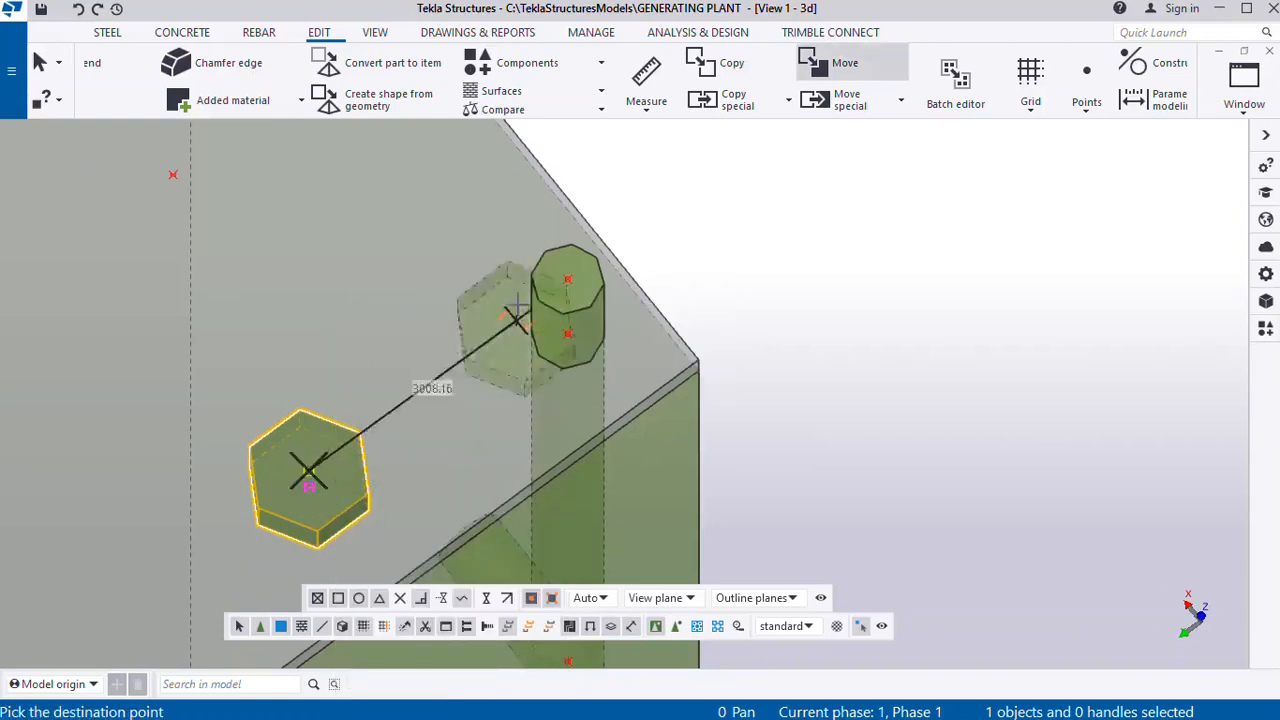
left_click(567, 285)
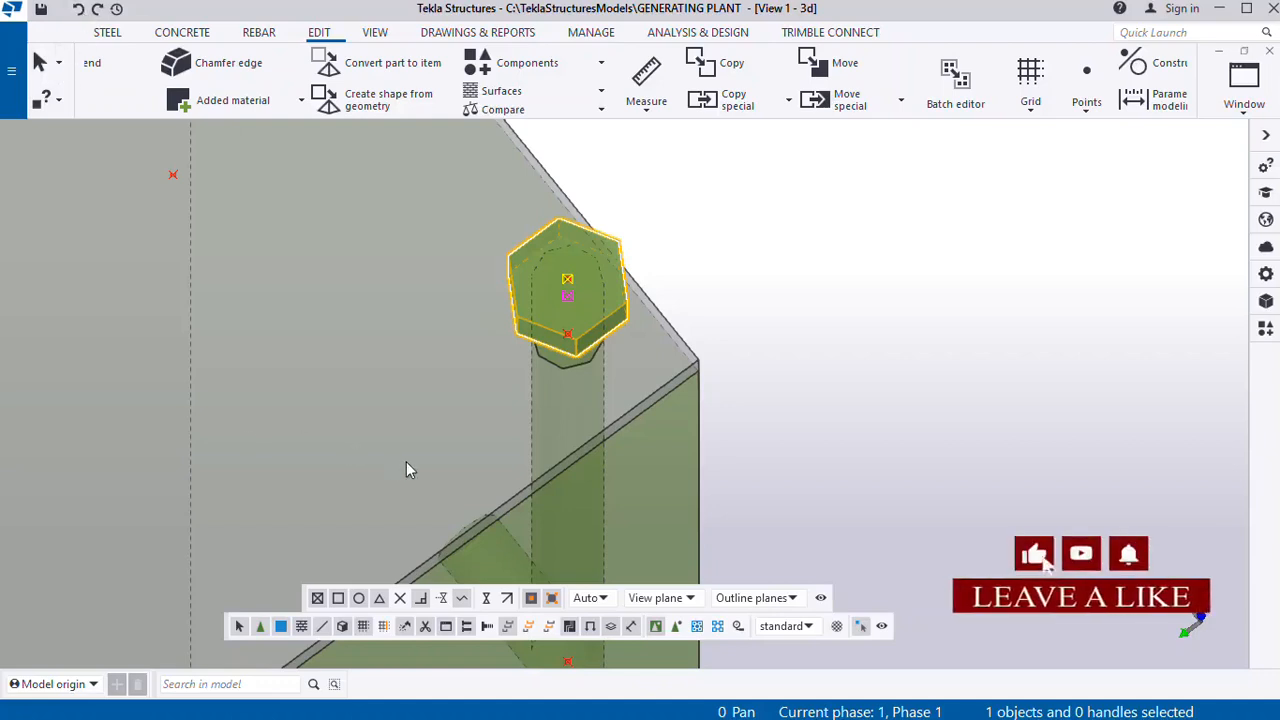
Examine from several angles how the moved nut sits on the rod's top end above the plate
scroll(534, 445, "down", 5)
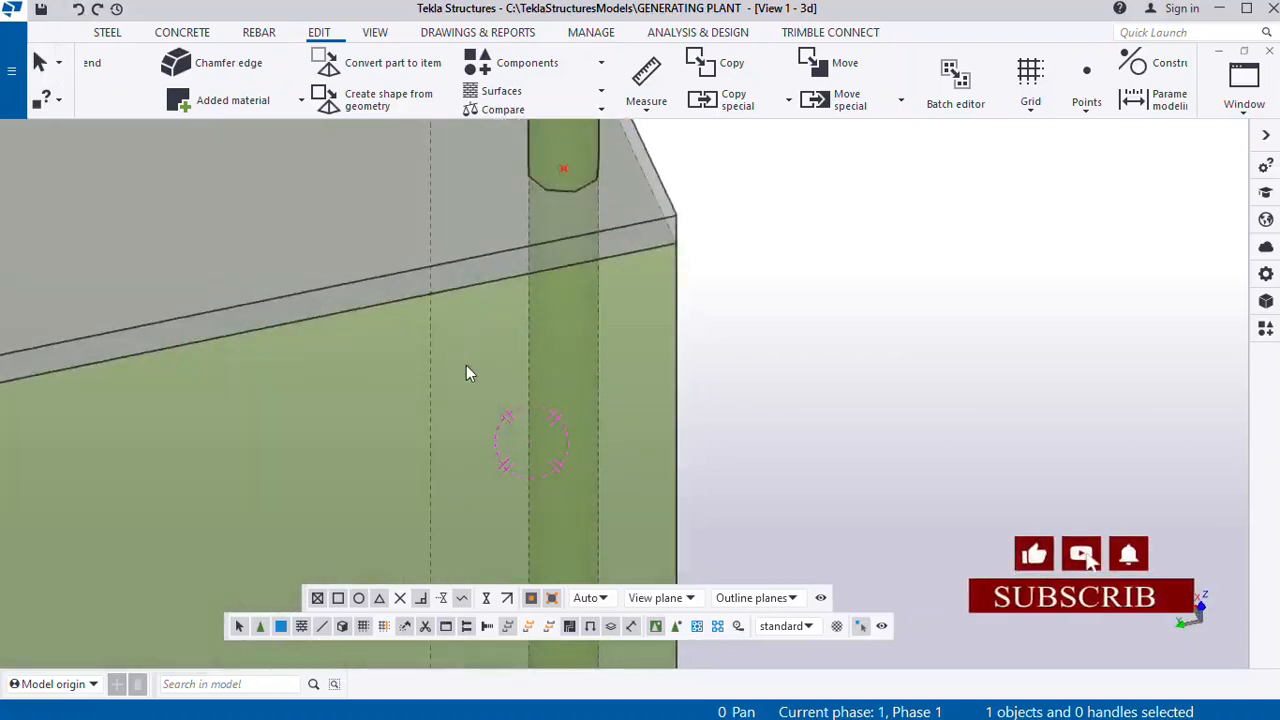
scroll(524, 314, "up", 5)
middle_click_drag(474, 277, 757, 440)
middle_click_drag(503, 266, 490, 236, "ctrl")
scroll(490, 236, "up", 5)
scroll(490, 236, "up", 8)
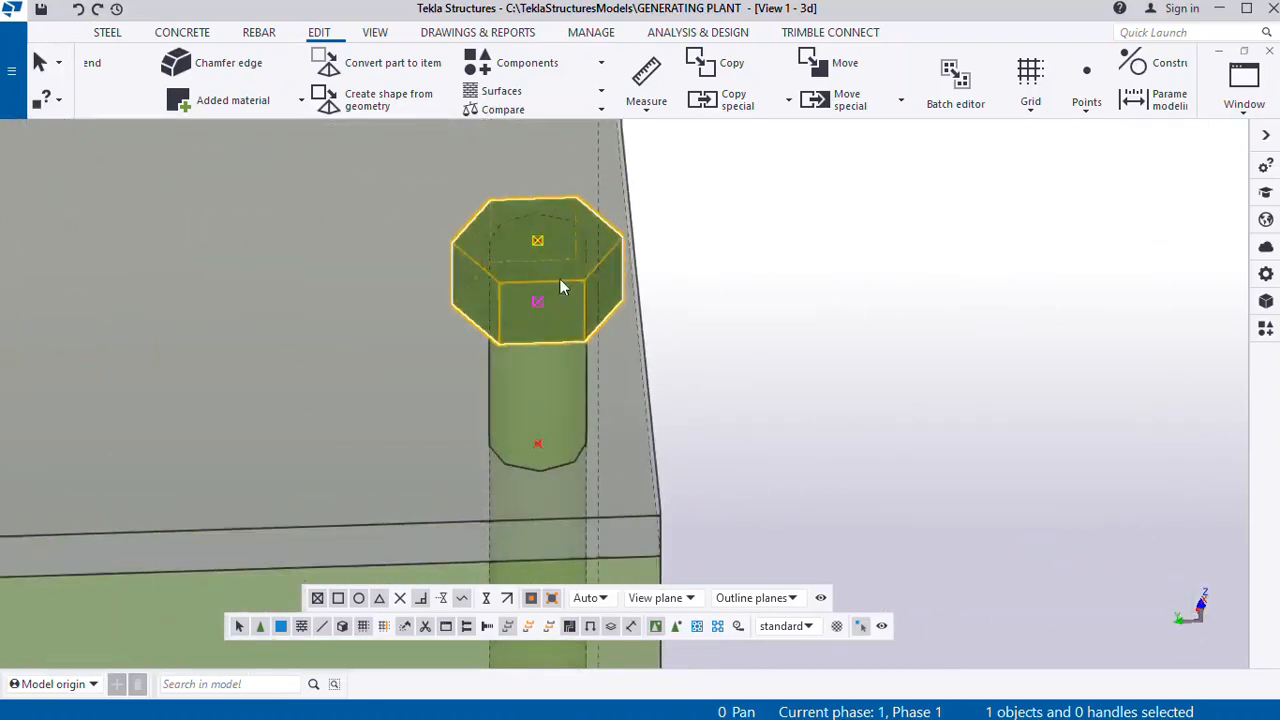
scroll(709, 377, "down", 6)
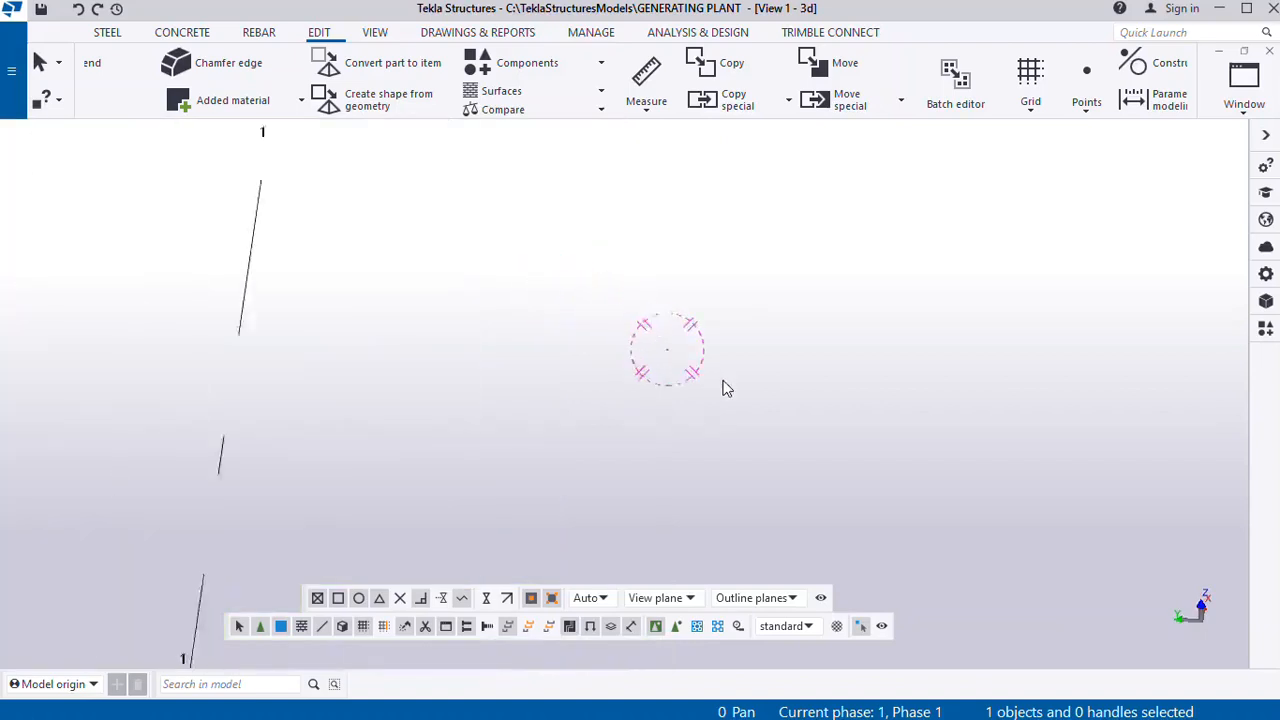
scroll(369, 488, "up", 8)
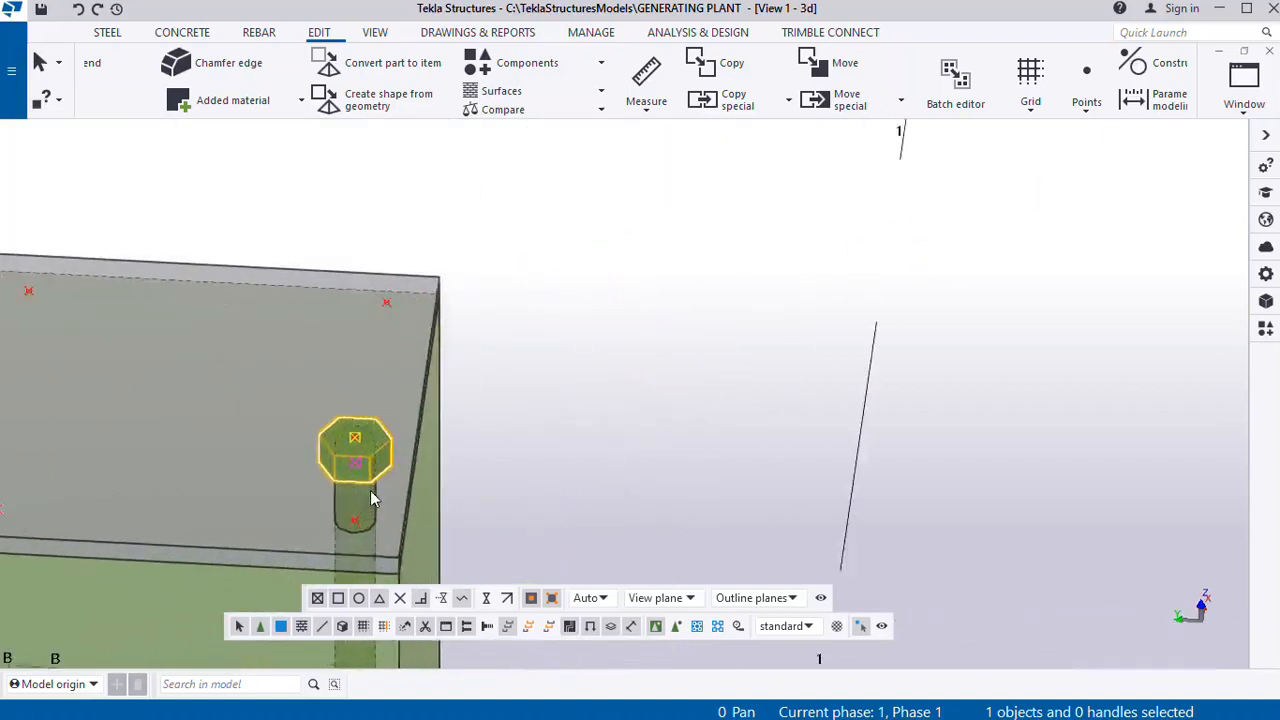
scroll(352, 478, "up", 1)
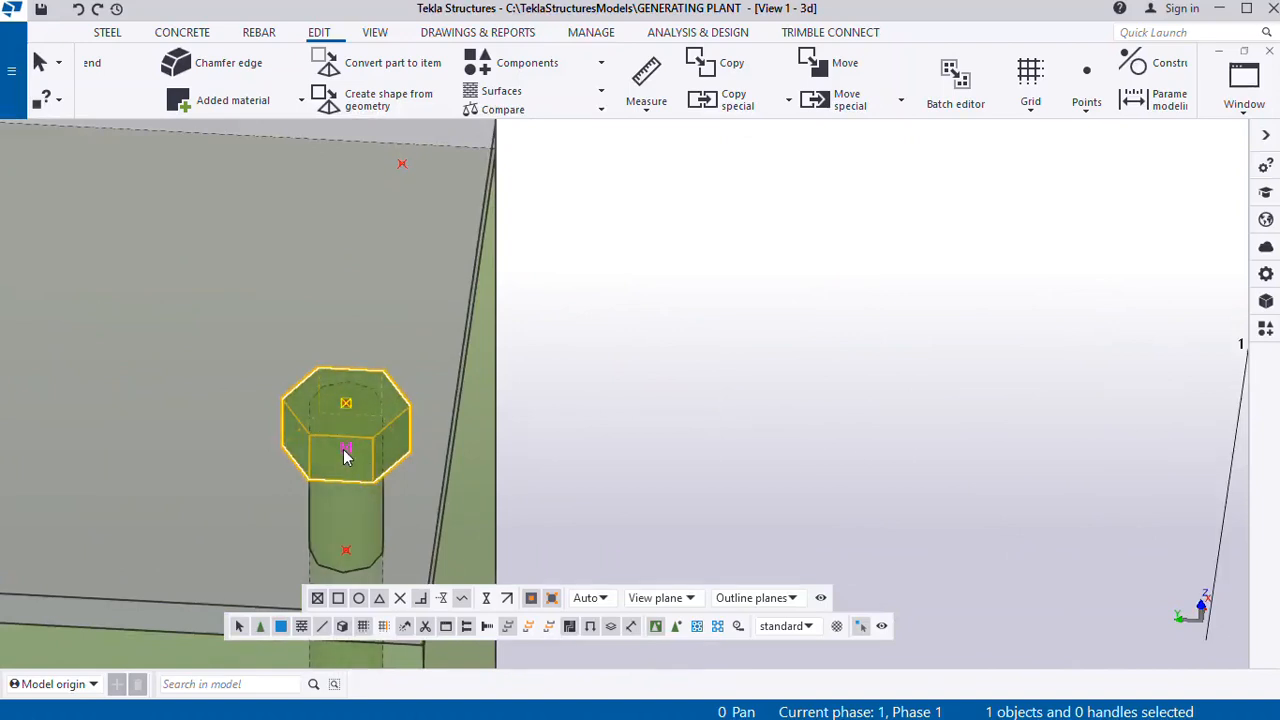
middle_click_drag(343, 449, 387, 533, "ctrl")
scroll(370, 489, "up", 1)
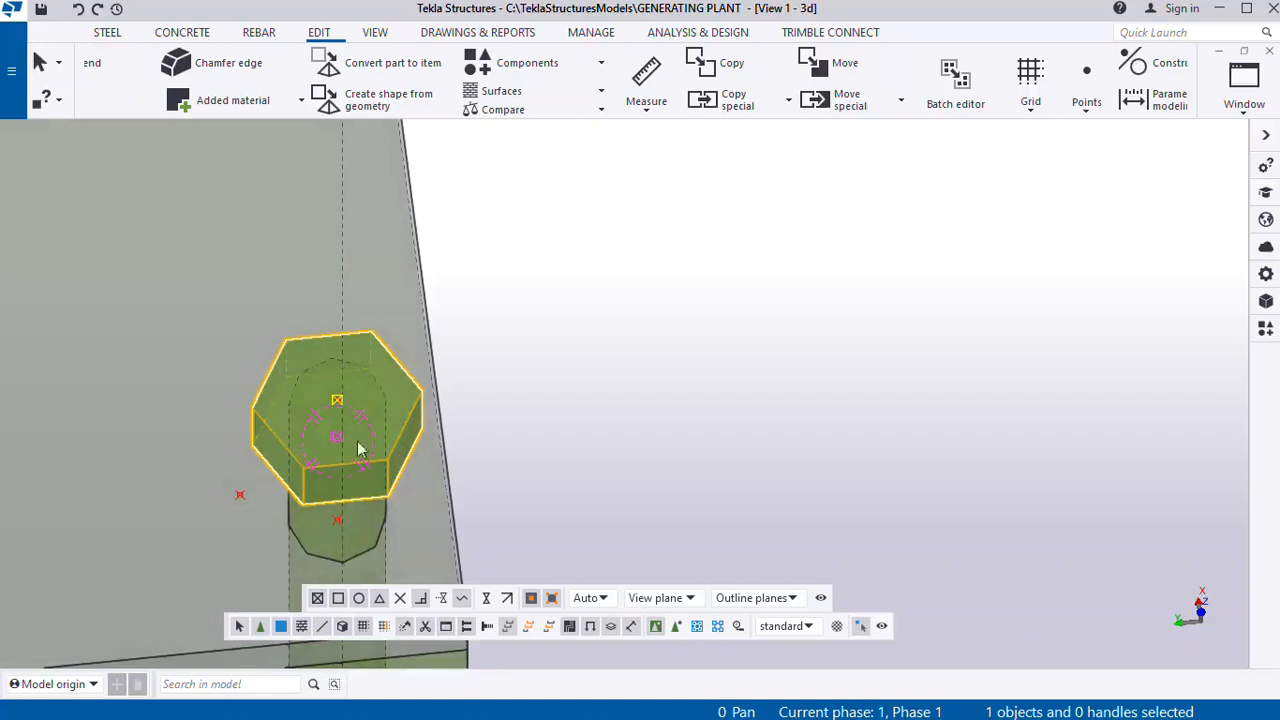
scroll(330, 430, "up", 3)
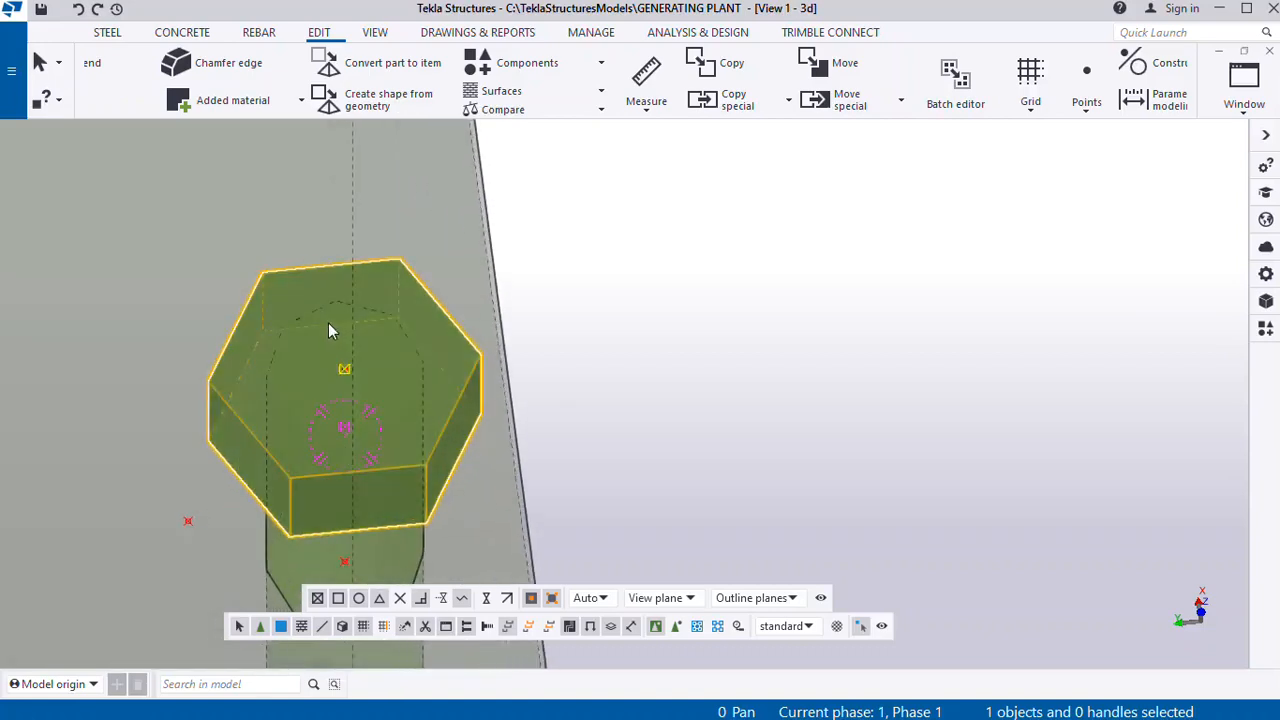
middle_click_drag(374, 392, 353, 376)
scroll(627, 414, "down", 2)
scroll(627, 414, "down", 5)
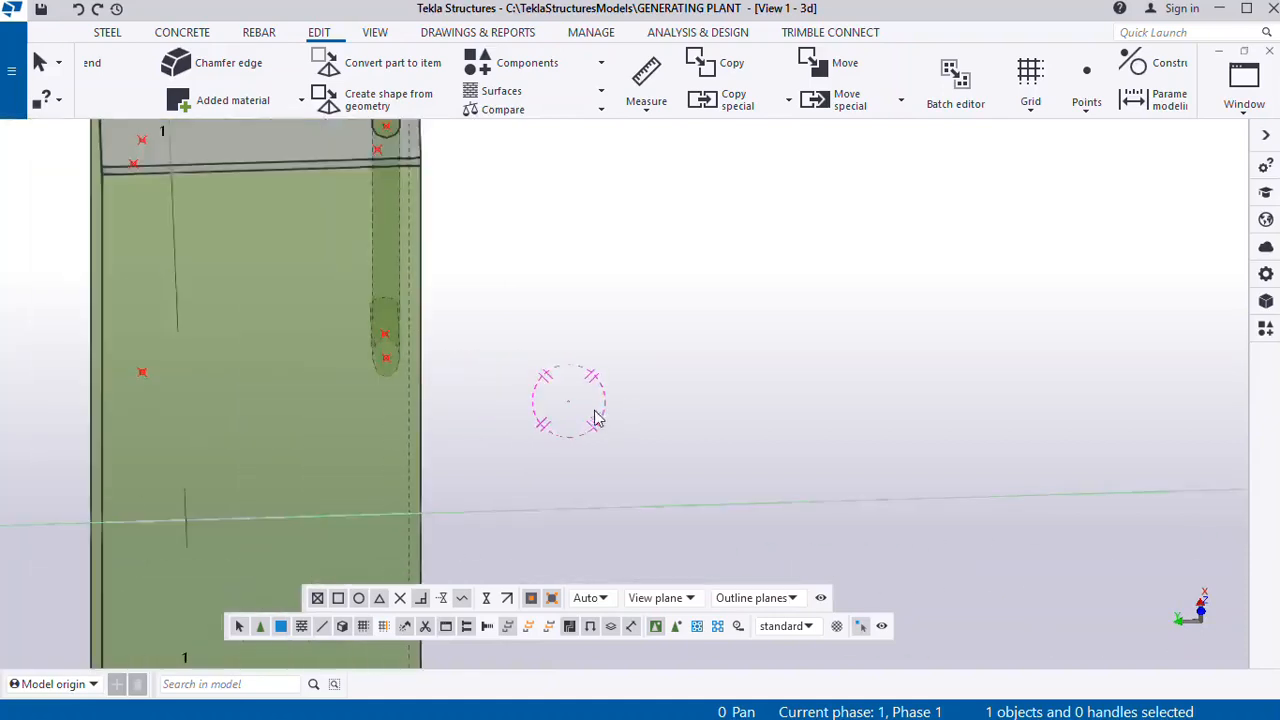
scroll(505, 262, "up", 5)
scroll(461, 221, "up", 1)
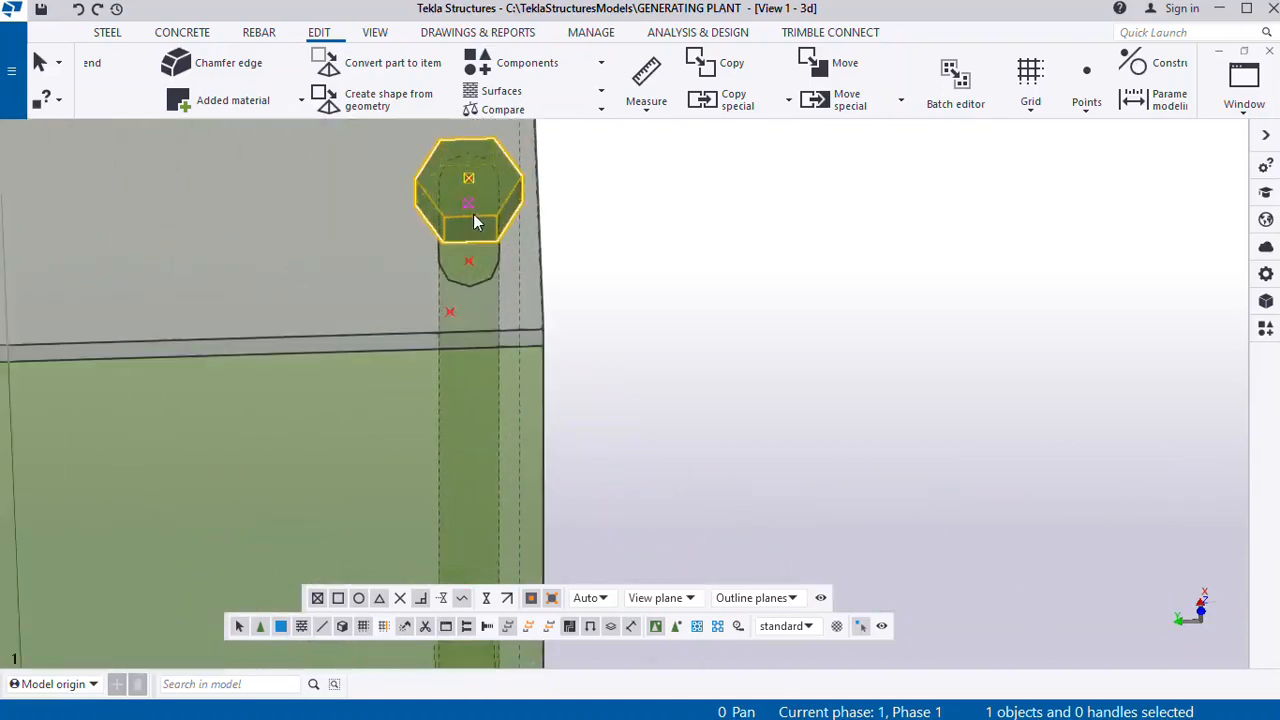
middle_click_drag(492, 246, 476, 362, "ctrl")
scroll(441, 185, "up", 1)
scroll(476, 362, "down", 1)
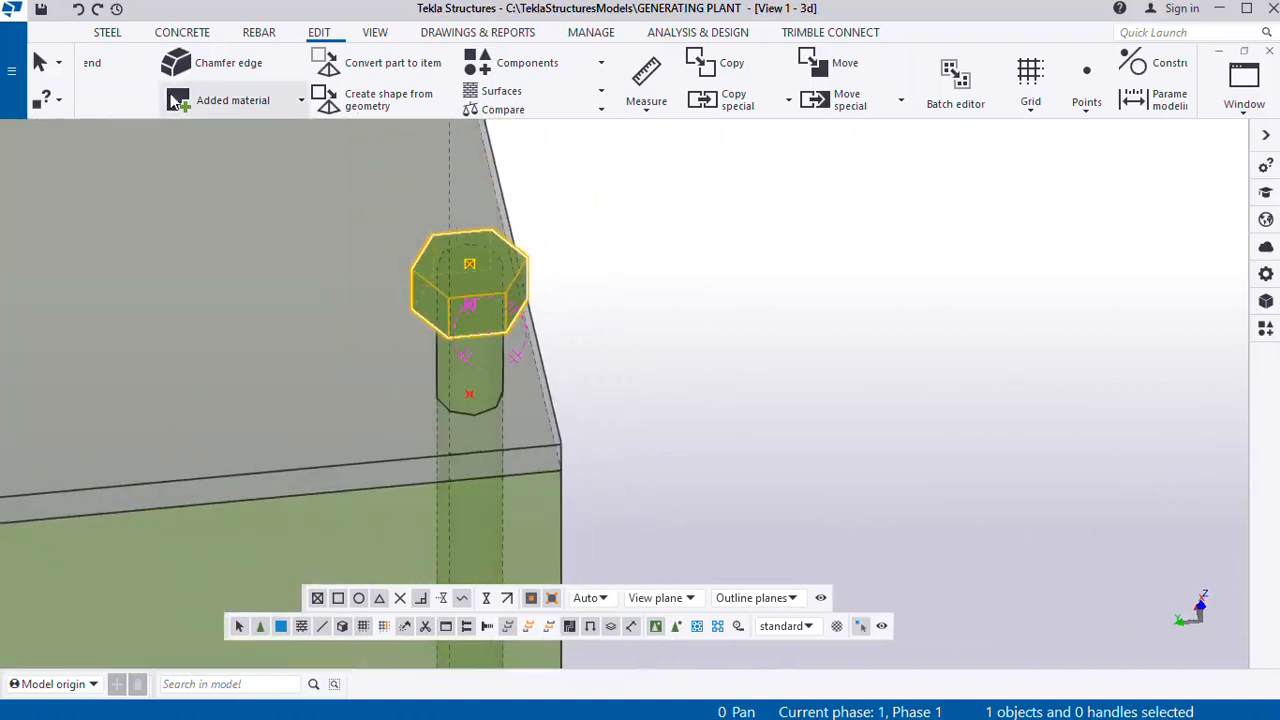
Try to cut the nut with a polygon cut outlined through the six corners of its top face
left_click(108, 33)
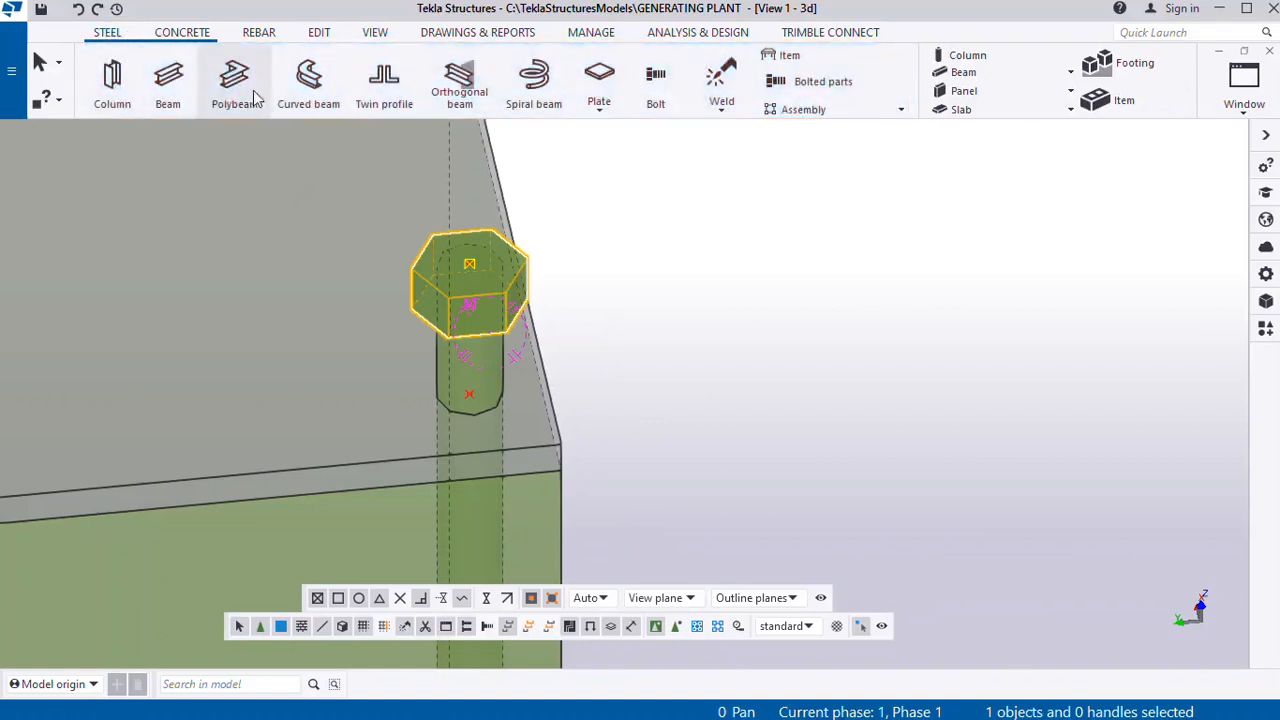
left_click(320, 36)
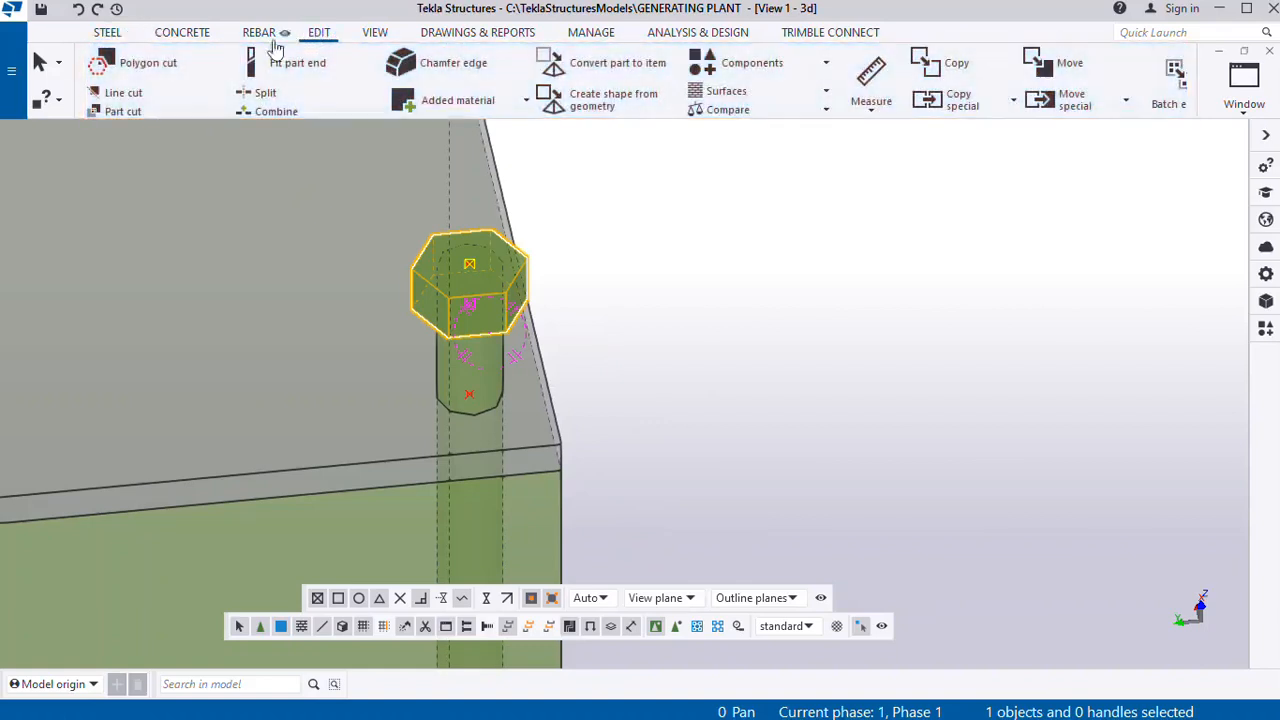
left_click(140, 70)
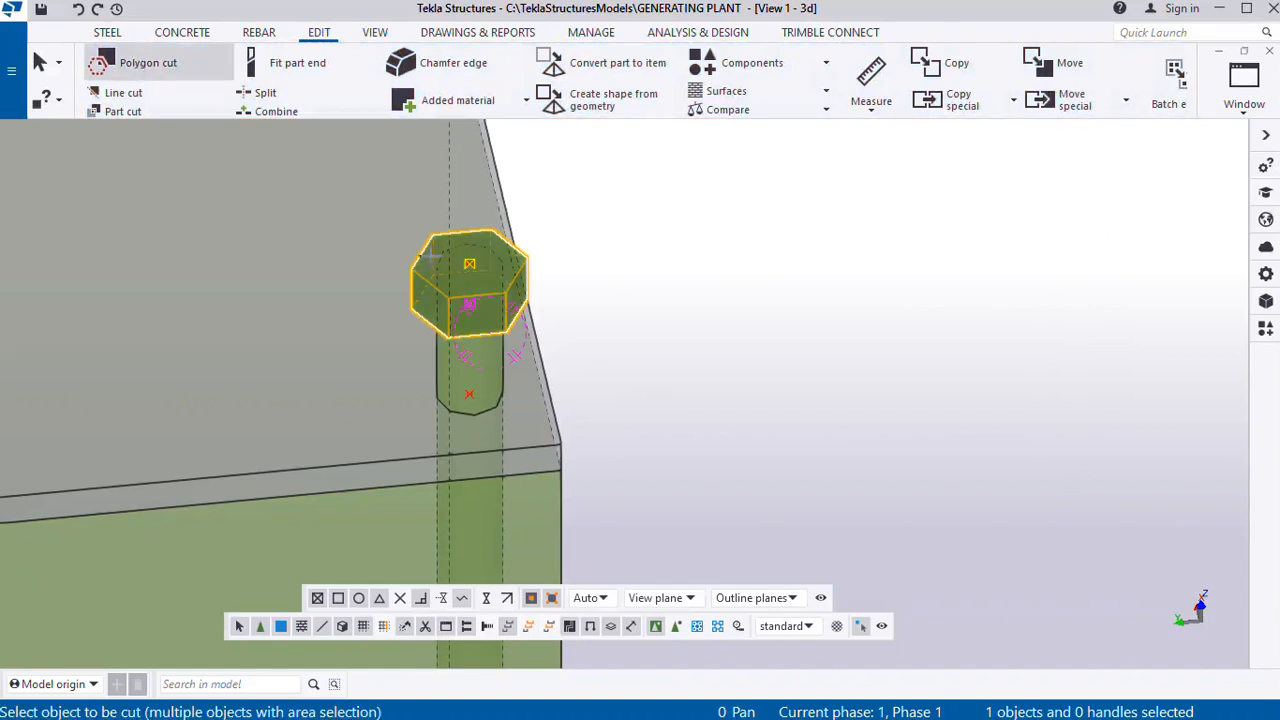
scroll(435, 252, "up", 3)
scroll(441, 257, "up", 2)
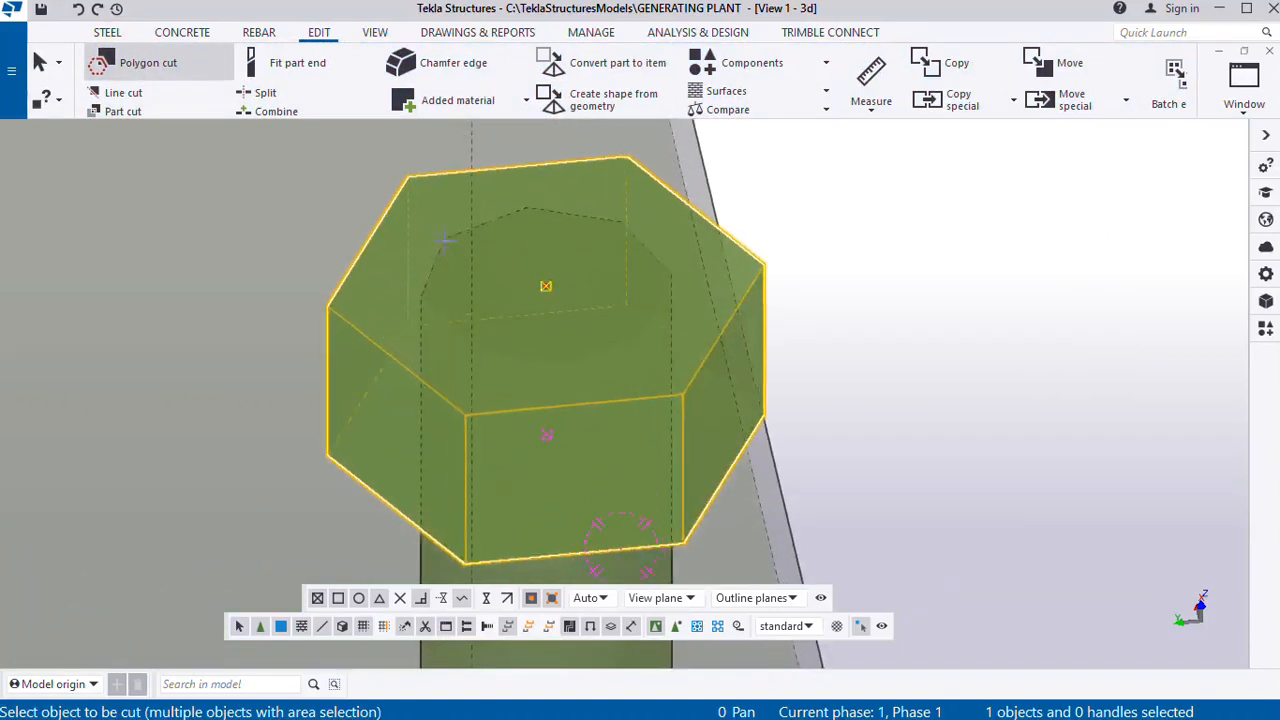
scroll(440, 245, "down", 4)
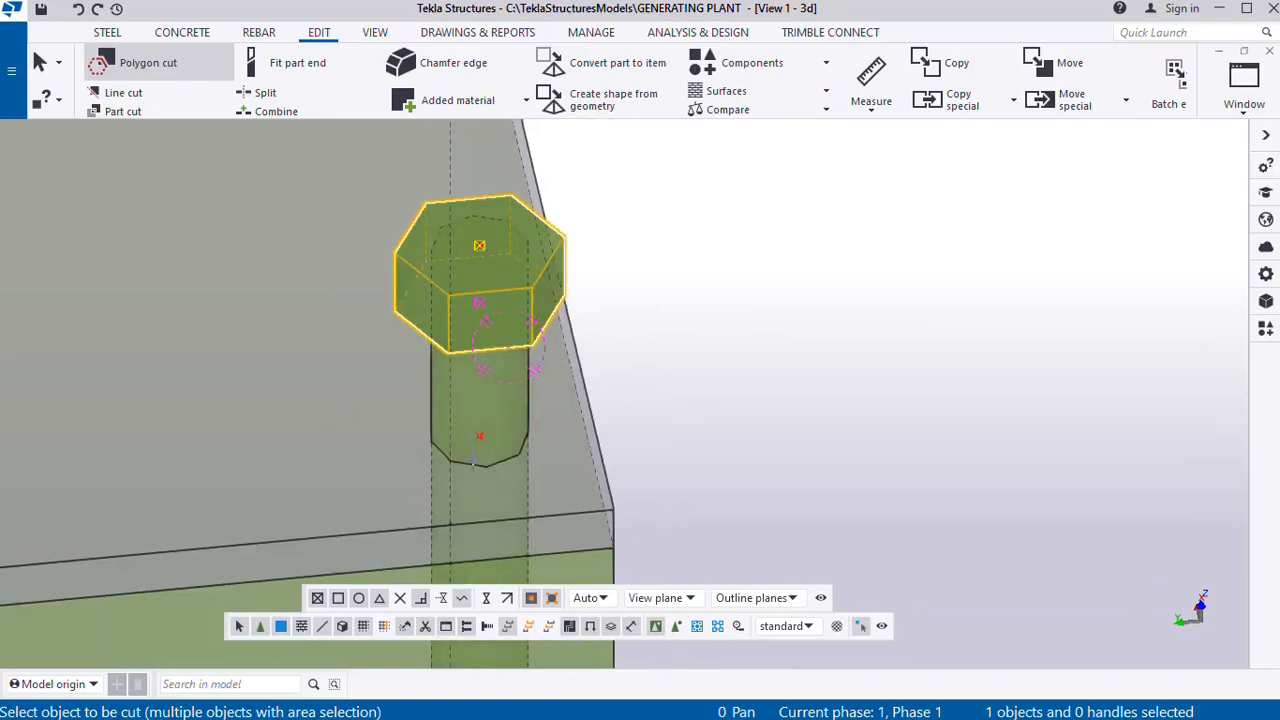
left_click(449, 321)
scroll(450, 318, "up", 5)
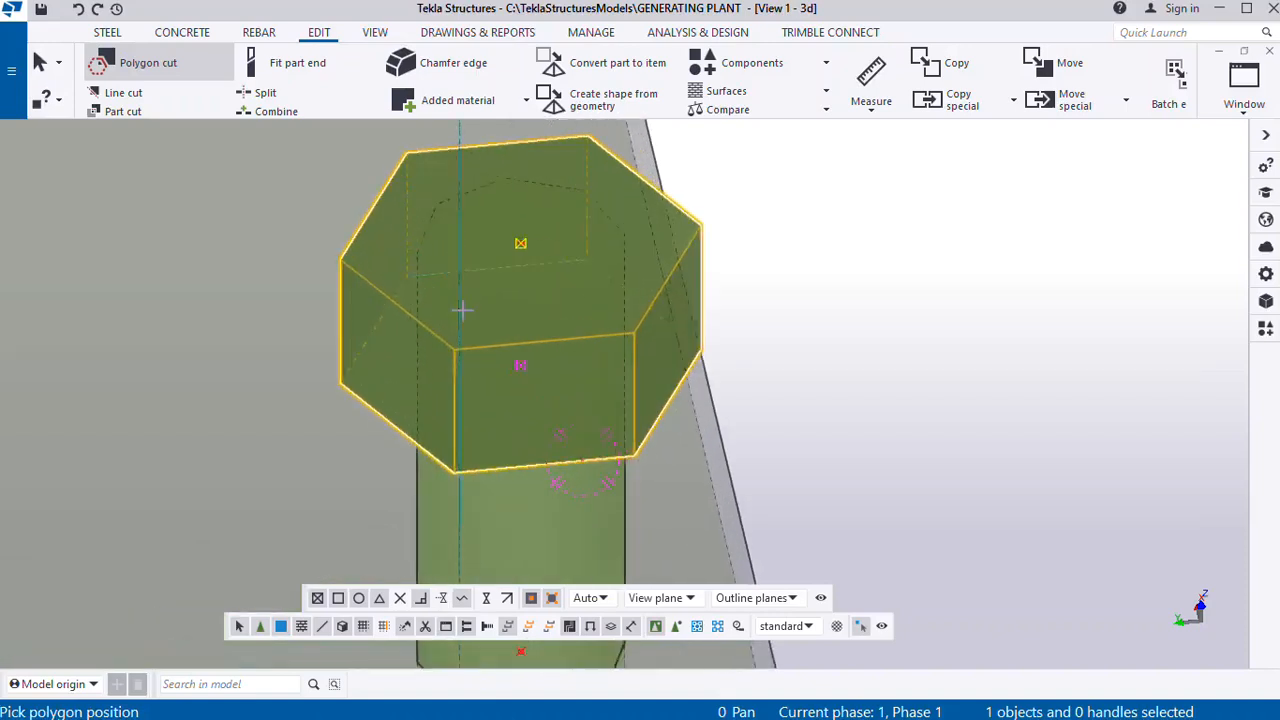
scroll(461, 325, "up", 2)
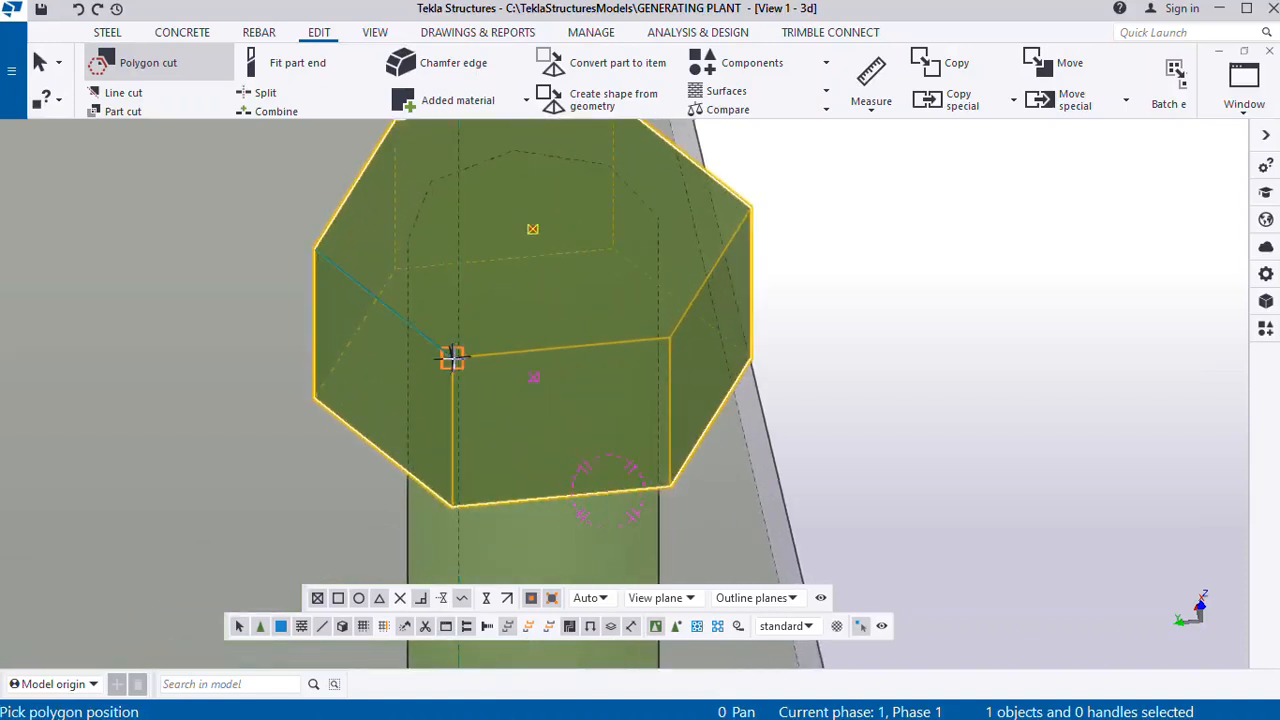
left_click(452, 358)
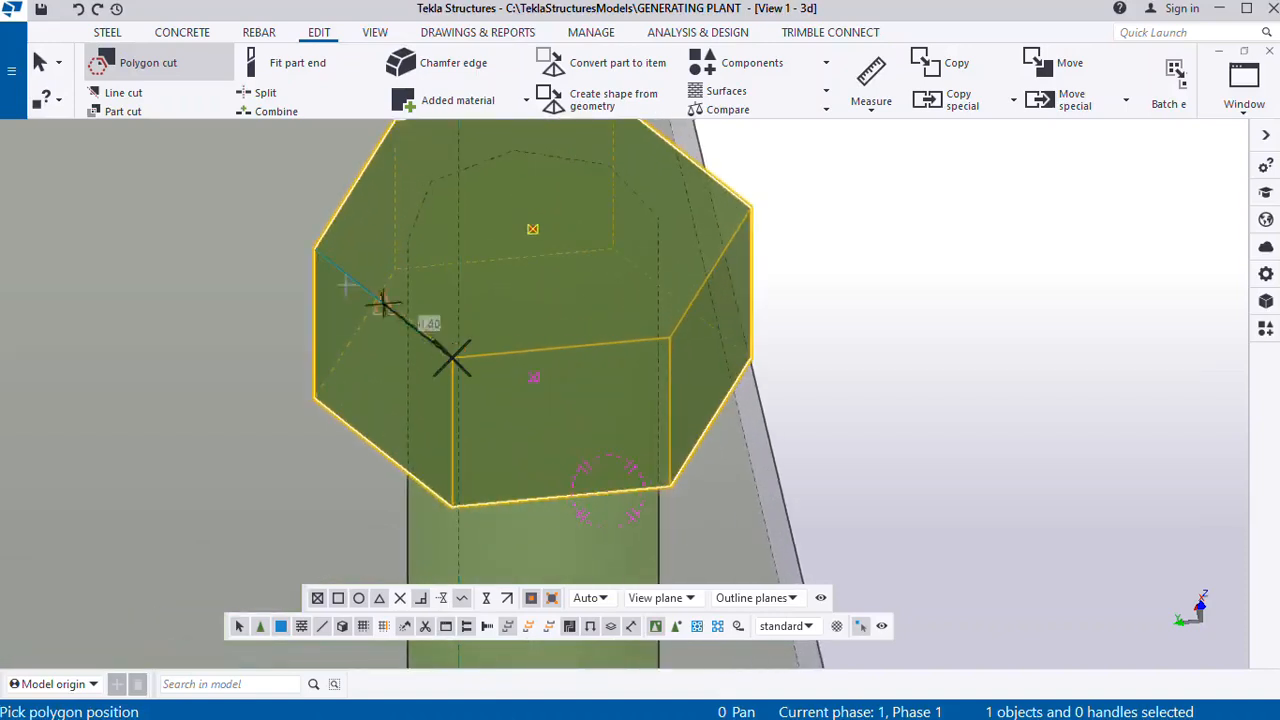
left_click(314, 248)
scroll(312, 248, "down", 2)
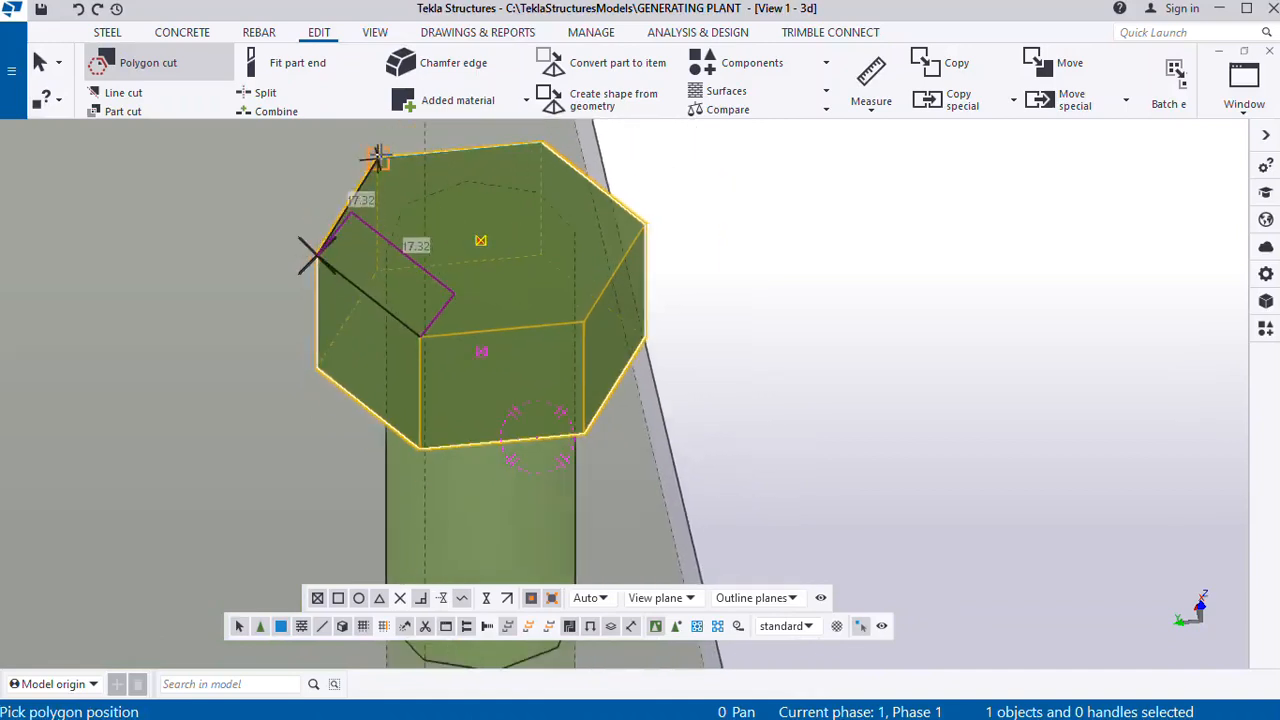
left_click(378, 157)
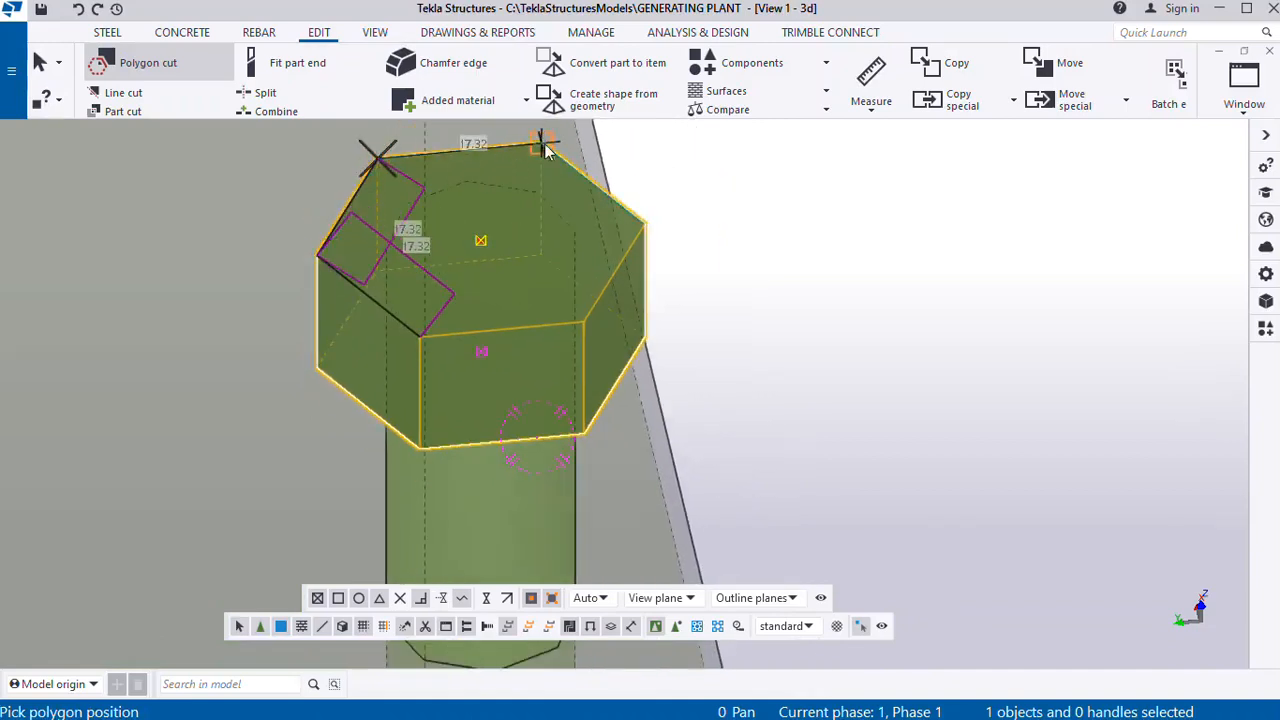
left_click(541, 144)
left_click(645, 226)
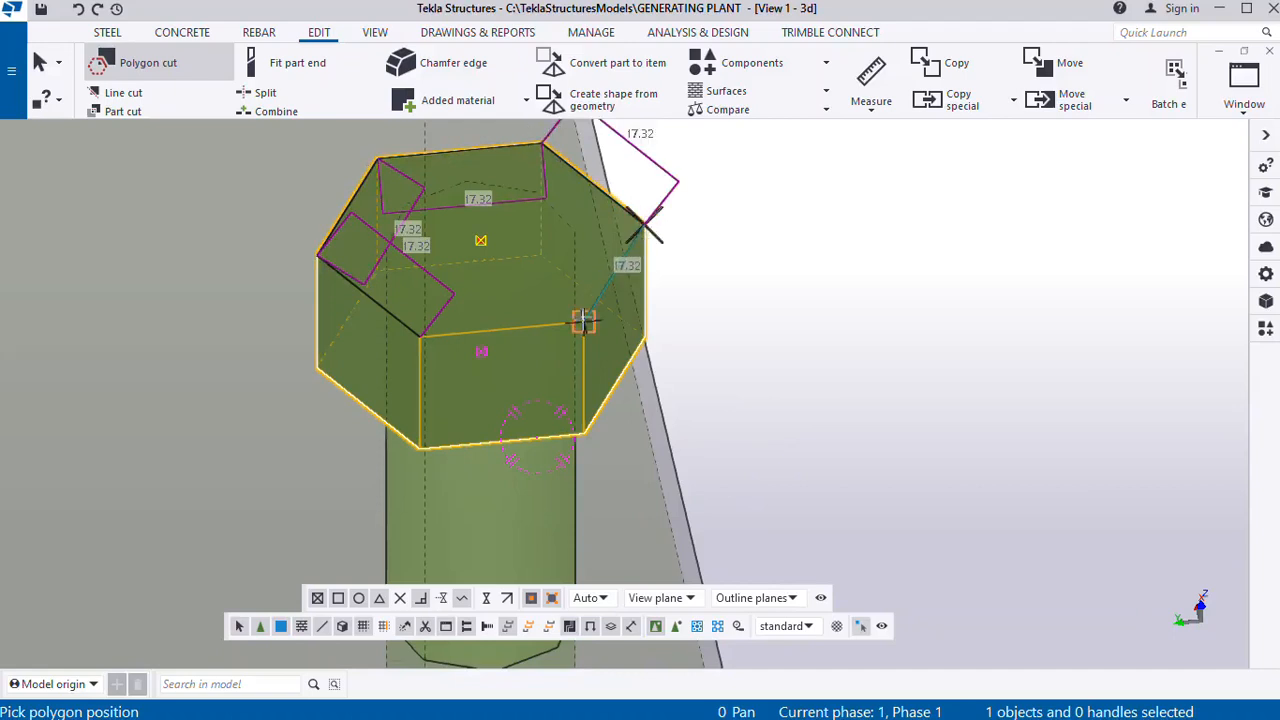
left_click(583, 320)
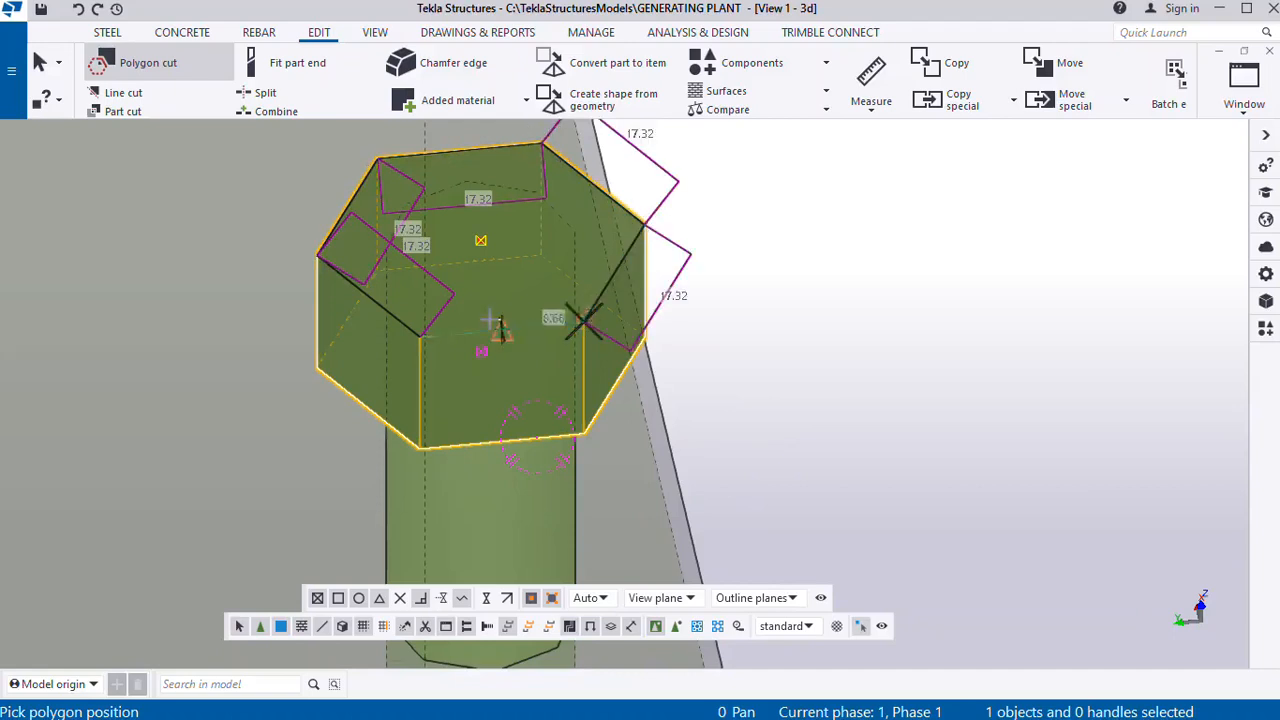
left_click(417, 337)
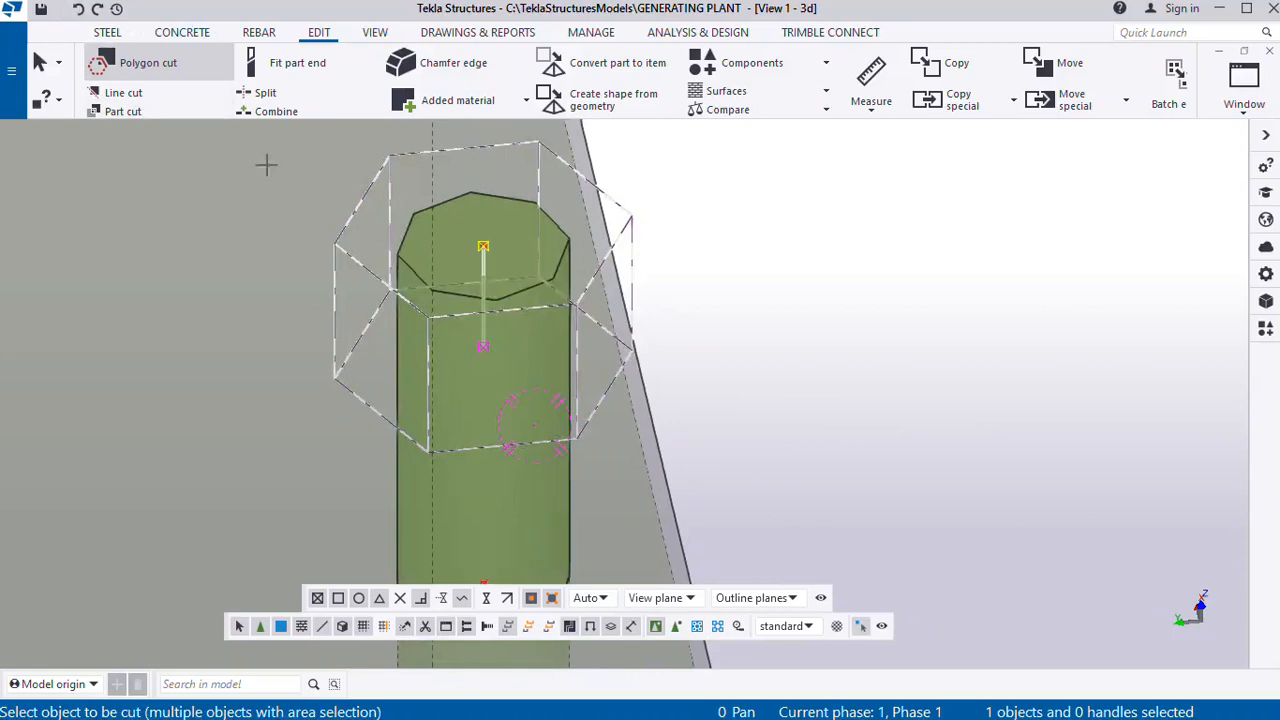
Undo the polygon cut on the nut, leave the cut command and clear the selection
scroll(600, 314, "up", 5)
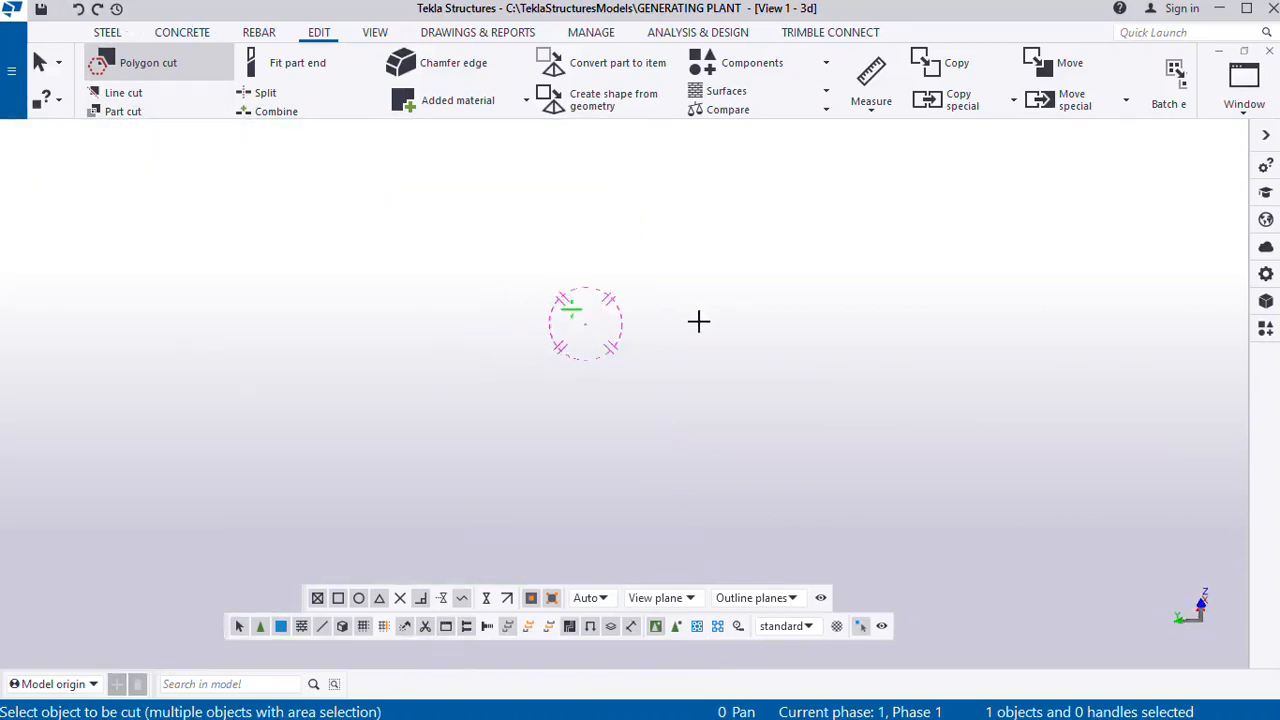
scroll(715, 345, "down", 5)
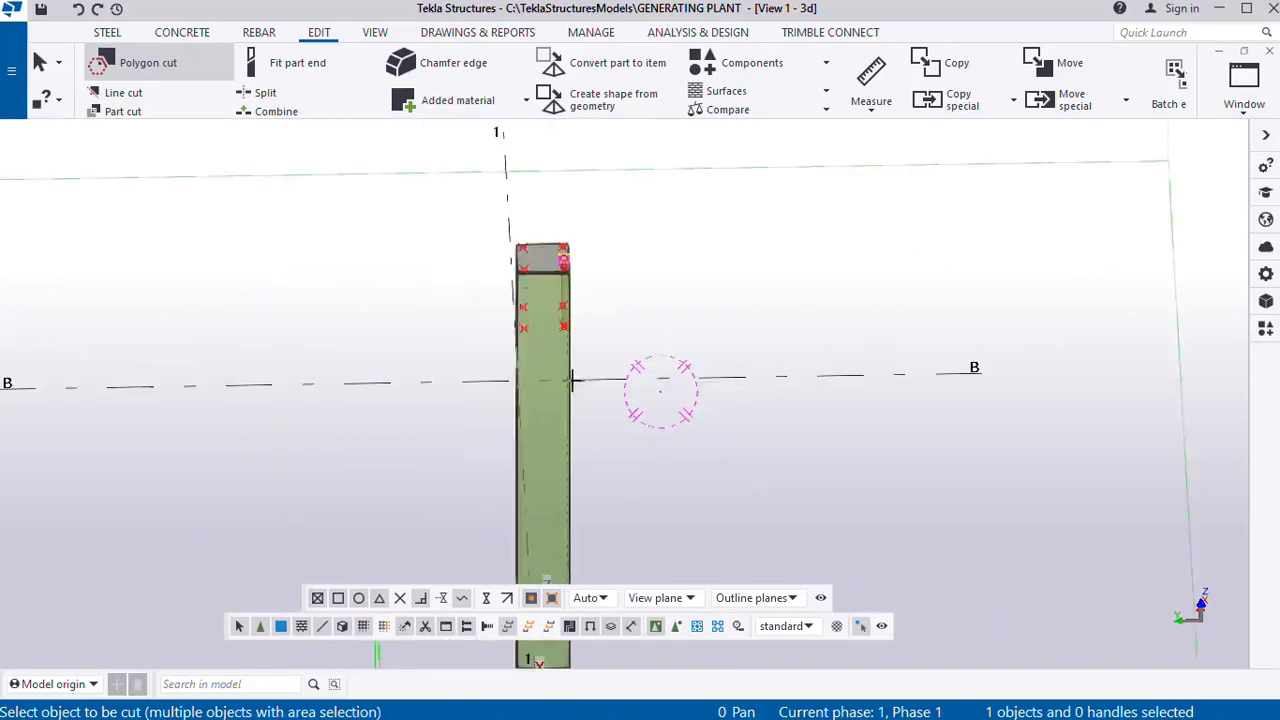
scroll(563, 262, "up", 8)
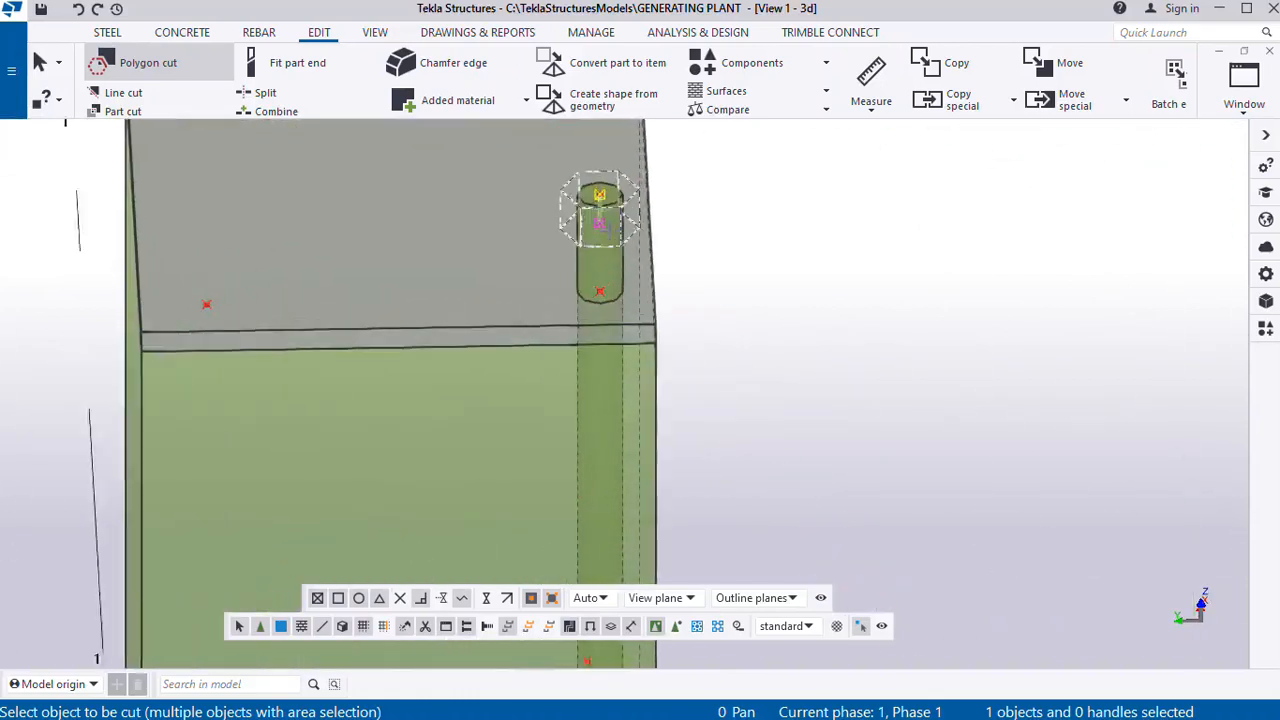
scroll(610, 224, "up", 2)
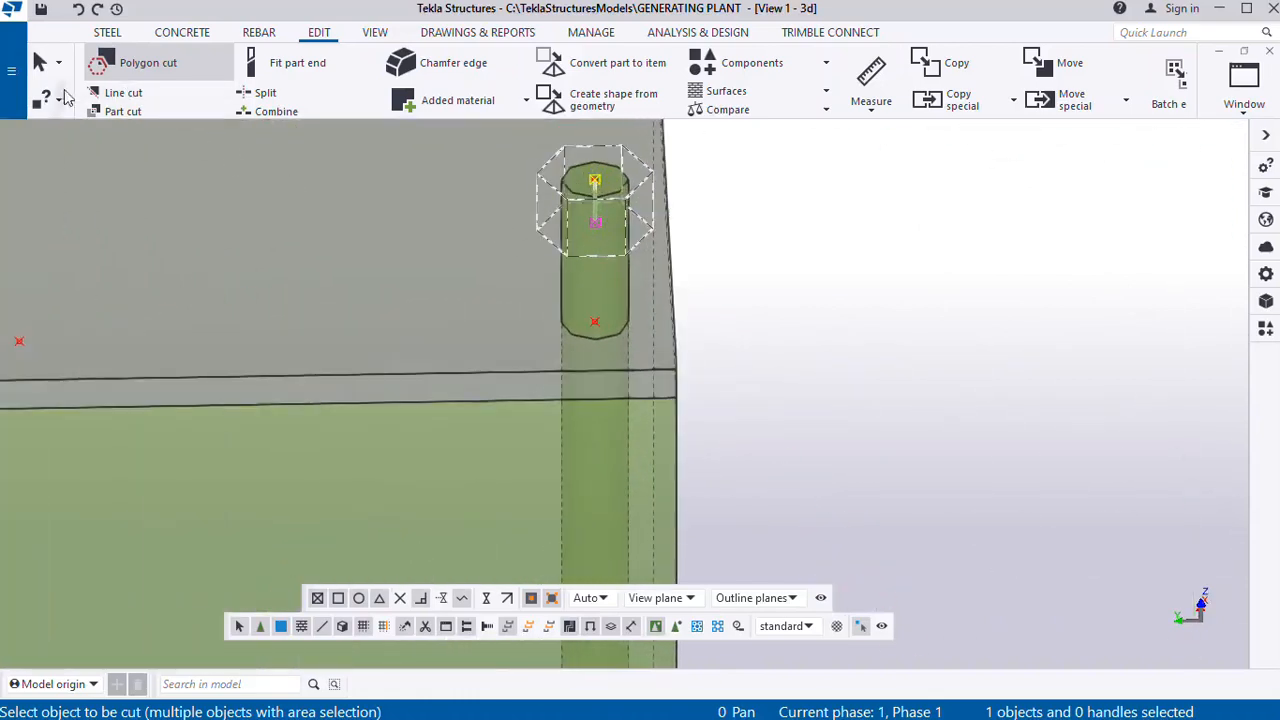
left_click(40, 62)
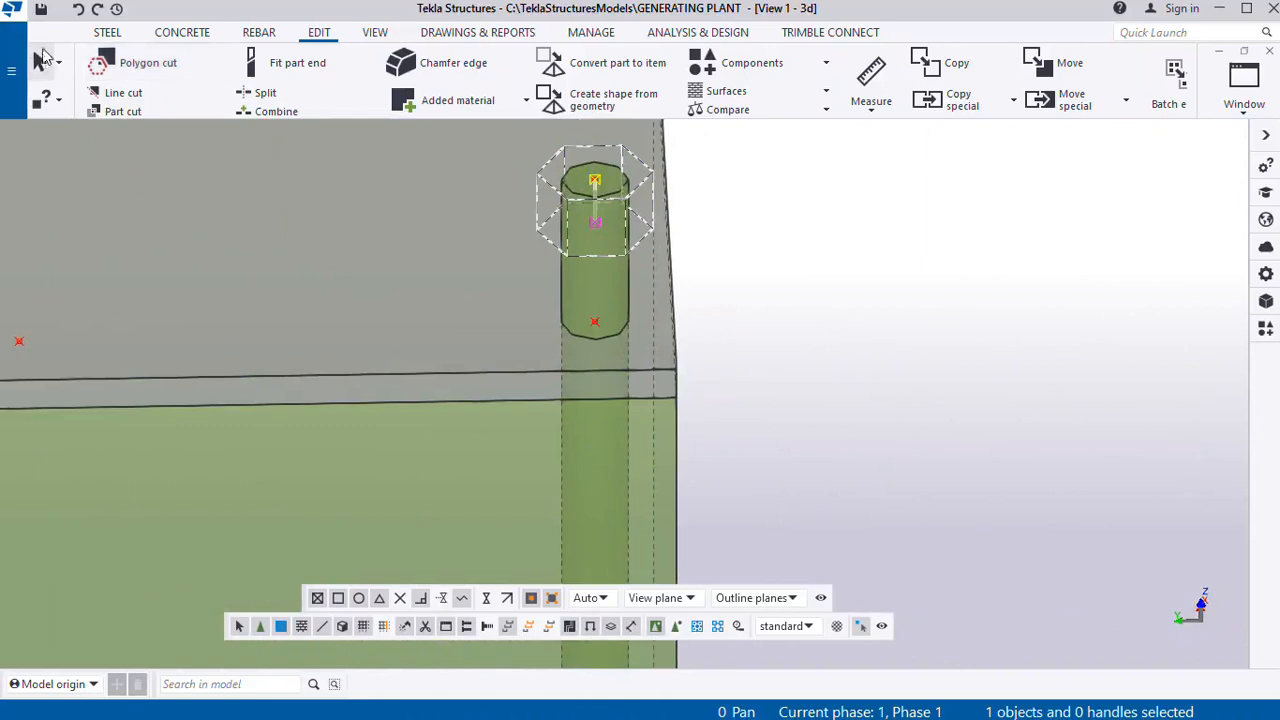
left_click(80, 9)
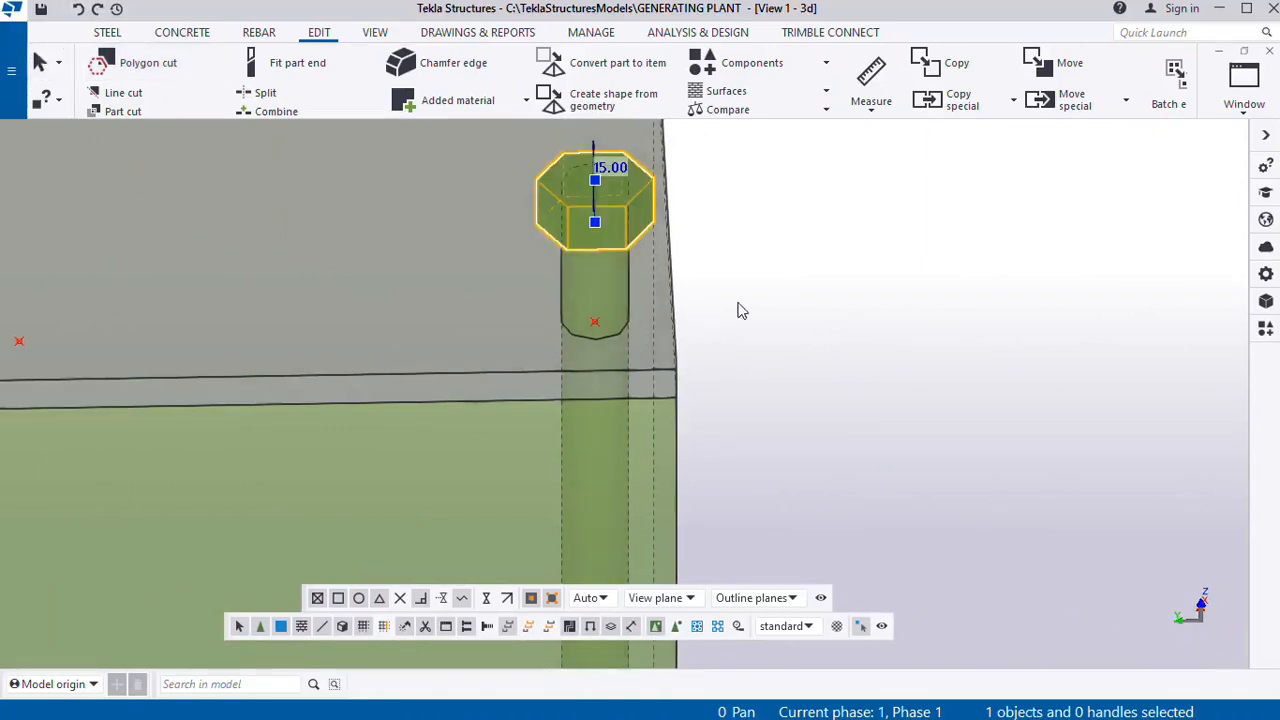
left_click(738, 303)
left_click(621, 230)
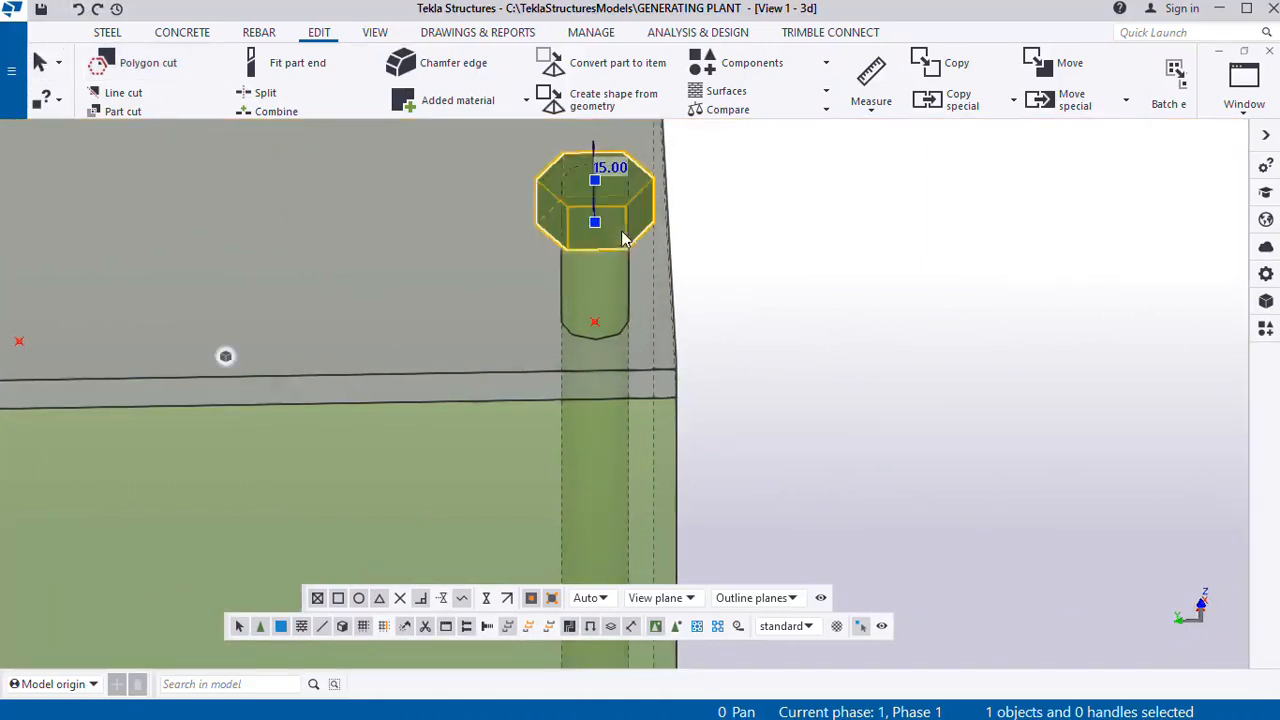
left_click(813, 296)
scroll(643, 213, "up", 1)
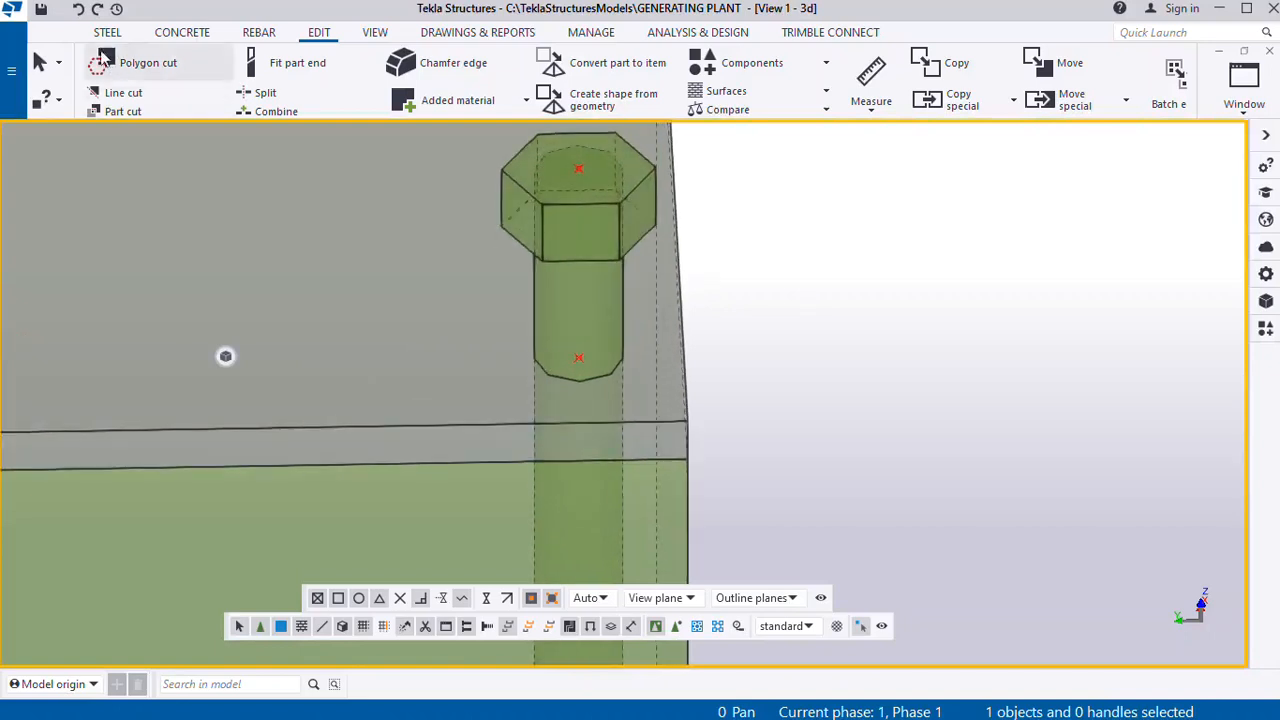
Apply a polygon cut to the anchor rod, outlined through the eight corners of its top face inside the nut
left_click(133, 62)
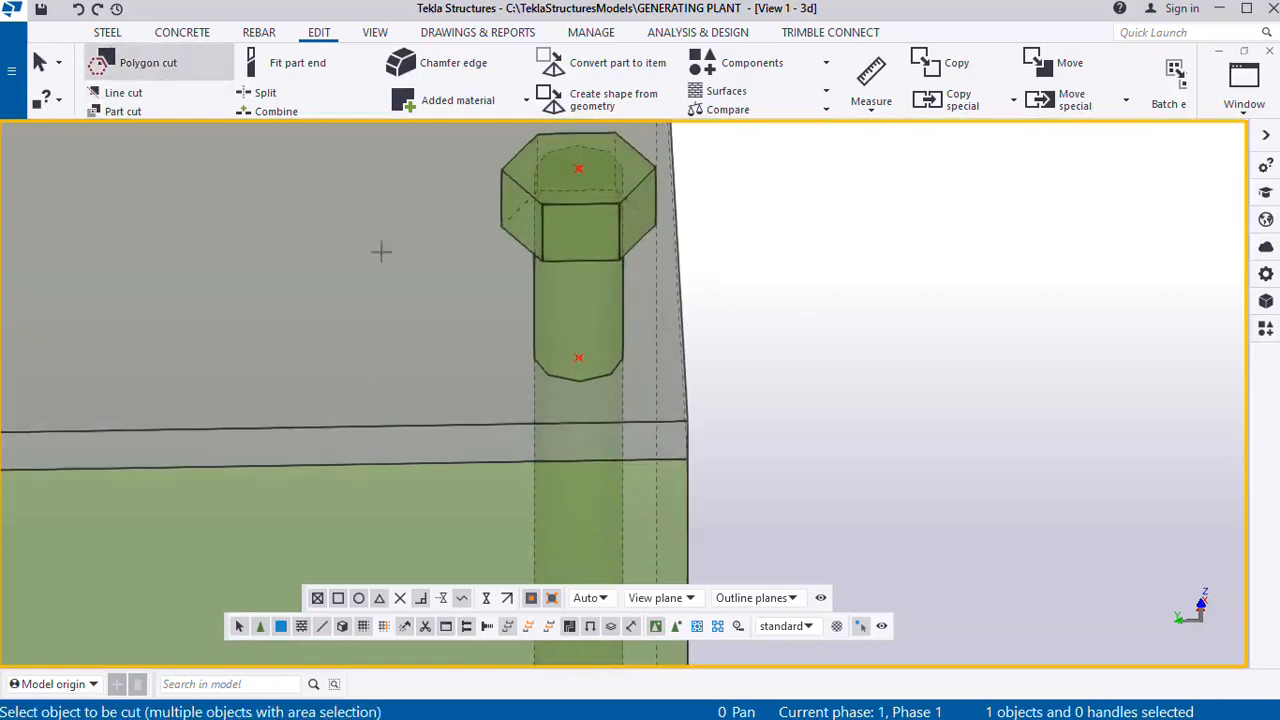
left_click(612, 308)
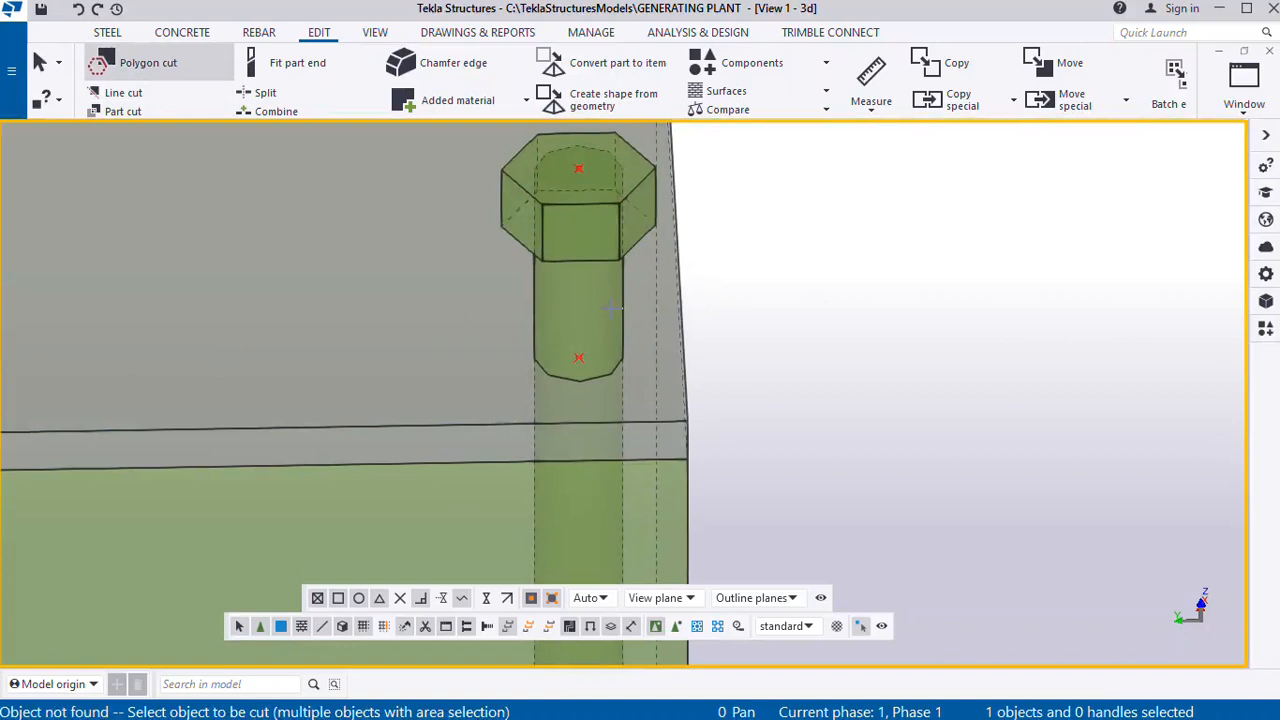
left_click(535, 311)
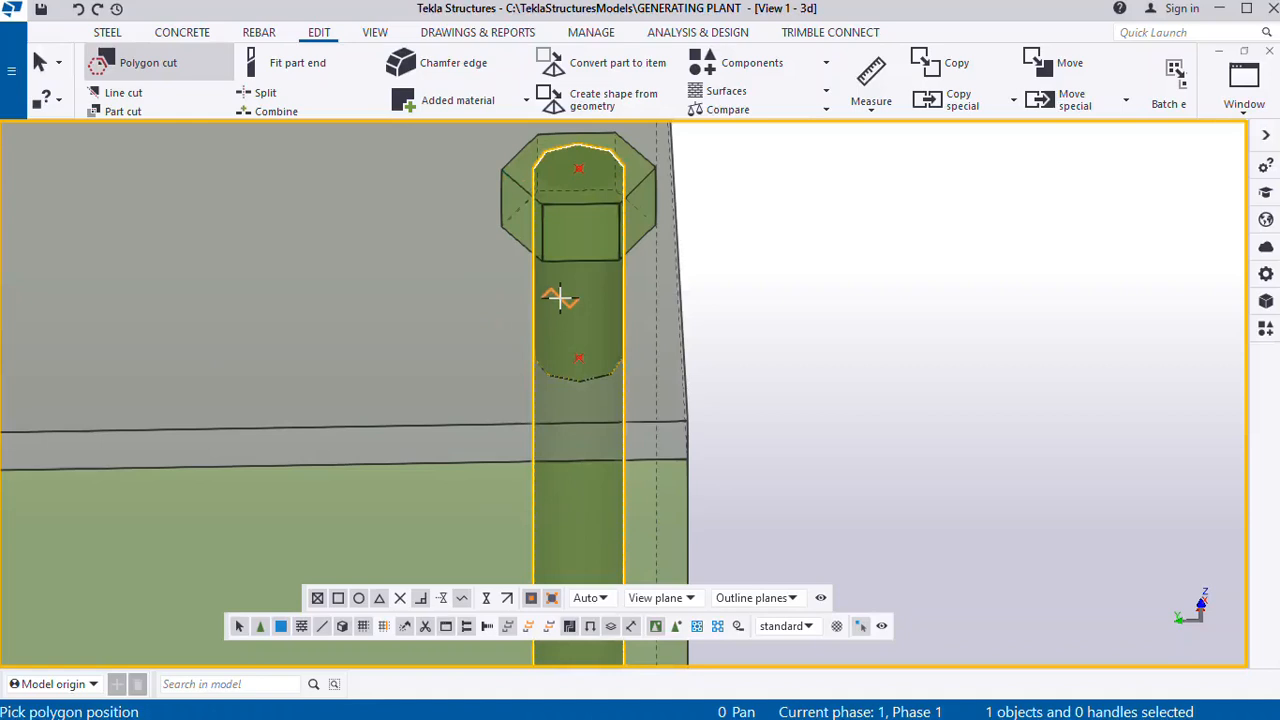
scroll(563, 302, "down", 6)
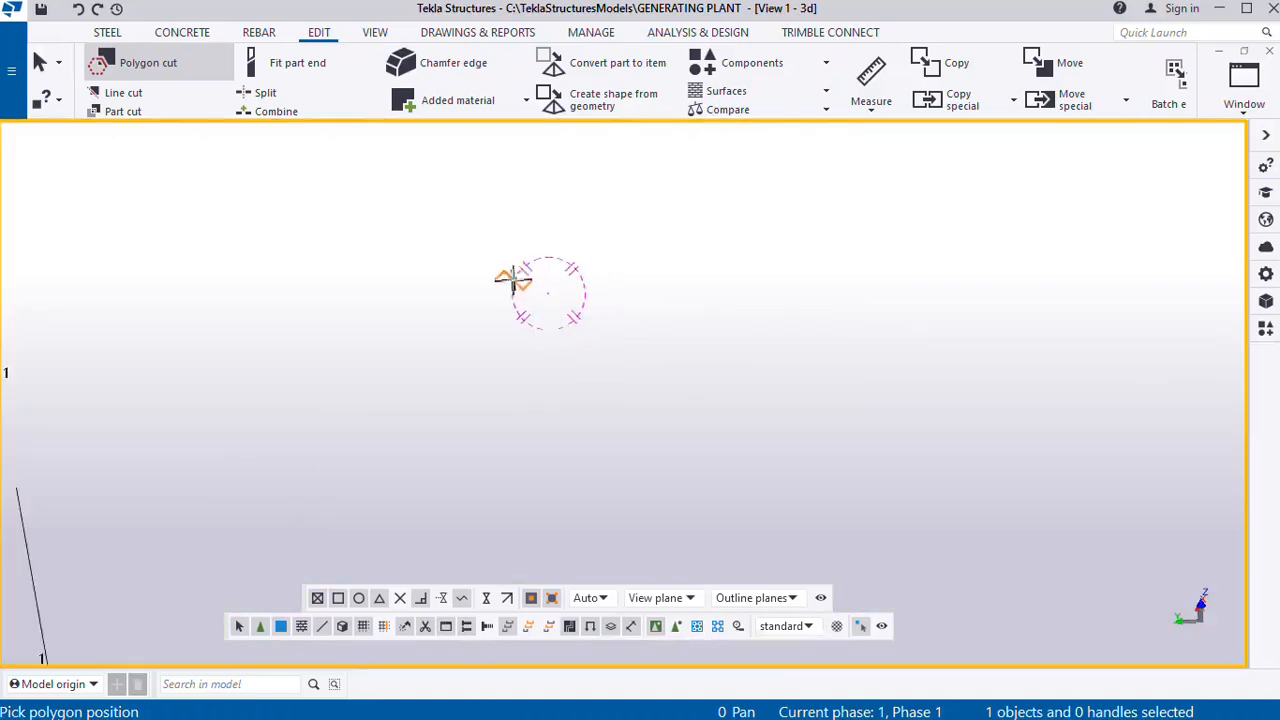
scroll(865, 535, "up", 6)
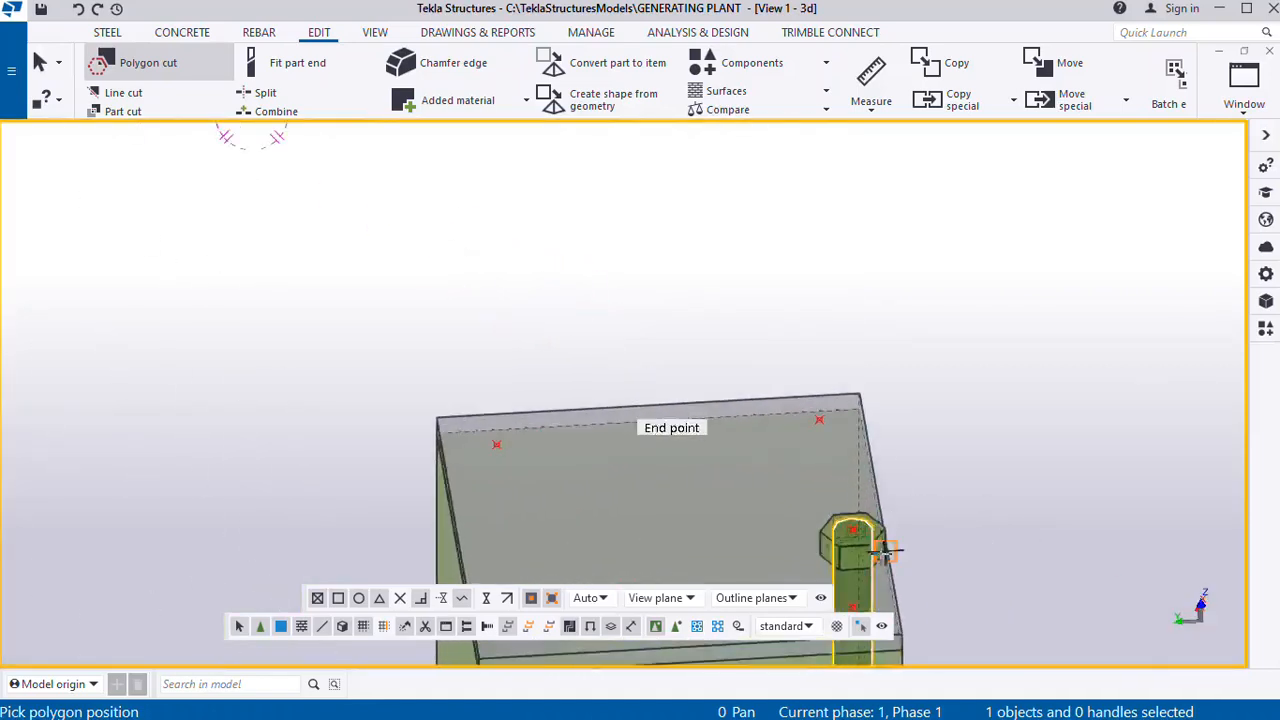
scroll(865, 535, "up", 2)
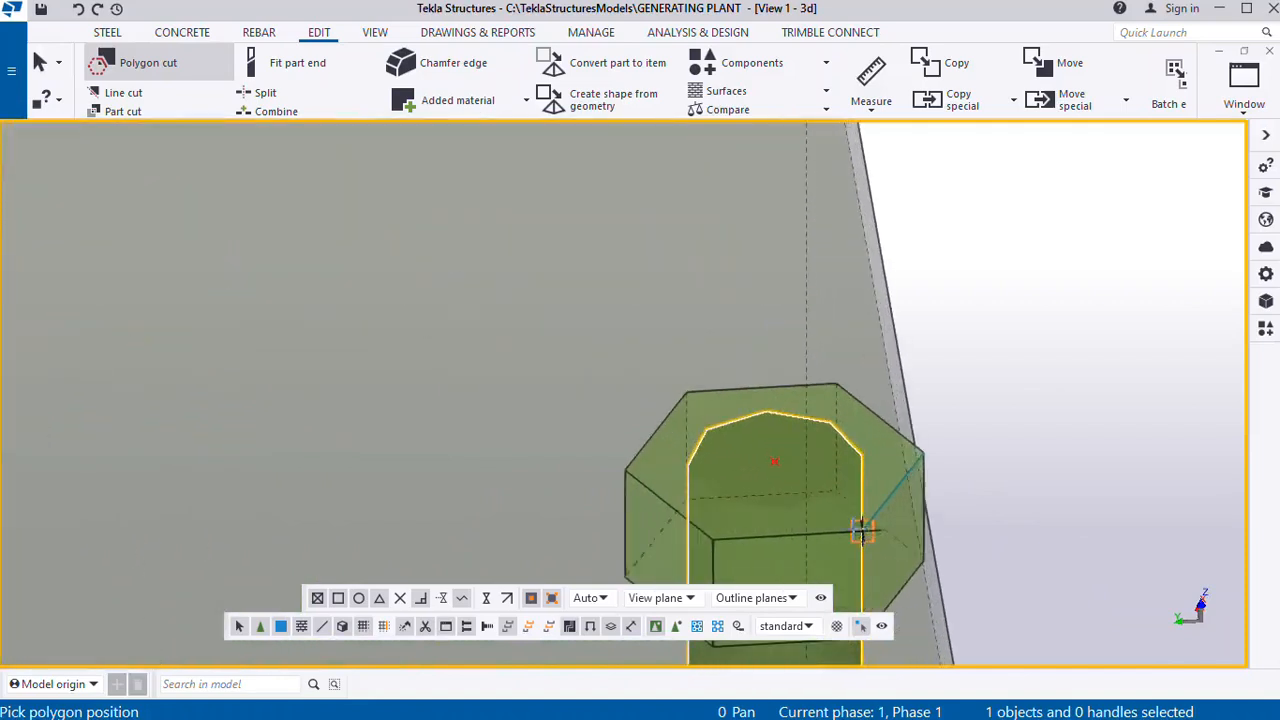
left_click(688, 466)
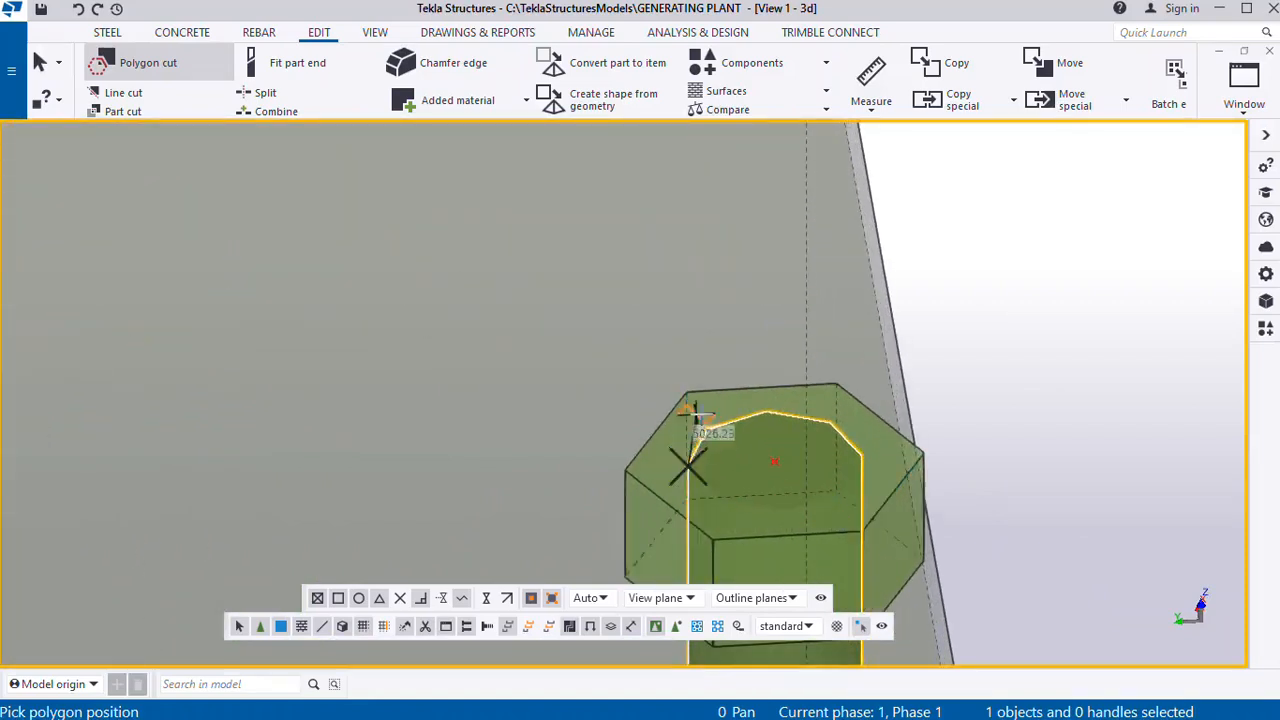
left_click(707, 432)
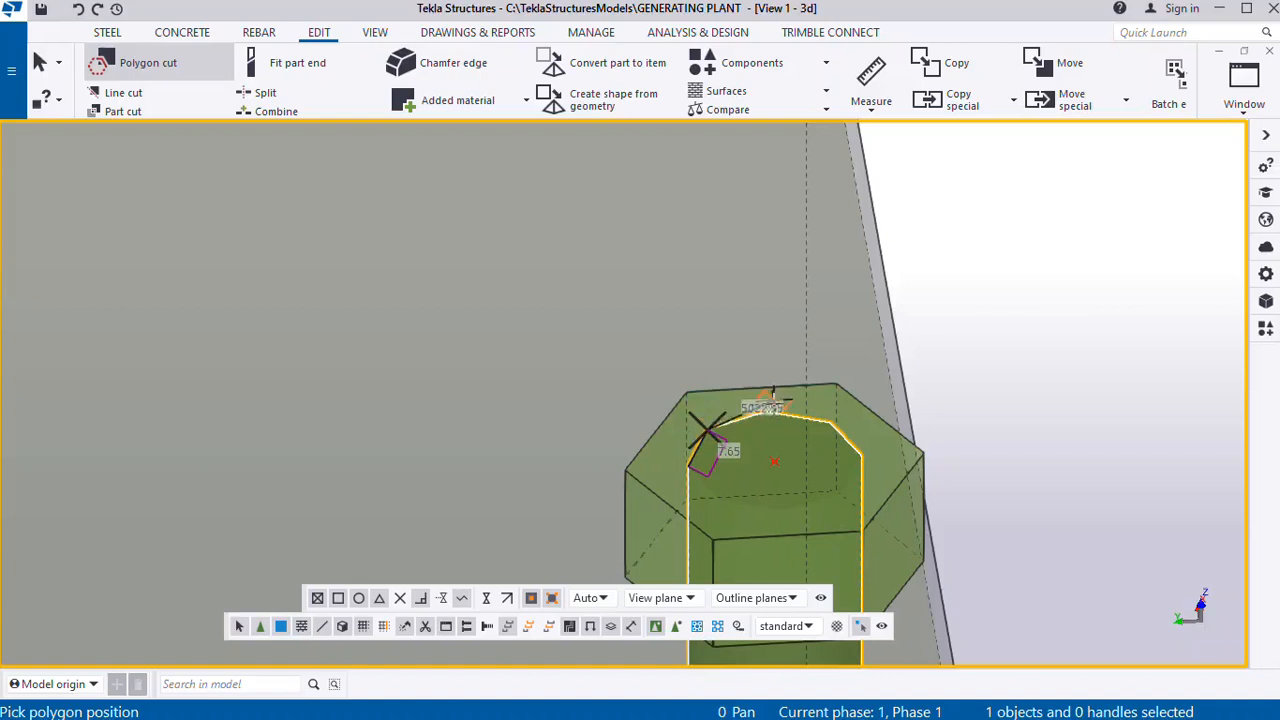
left_click(765, 410)
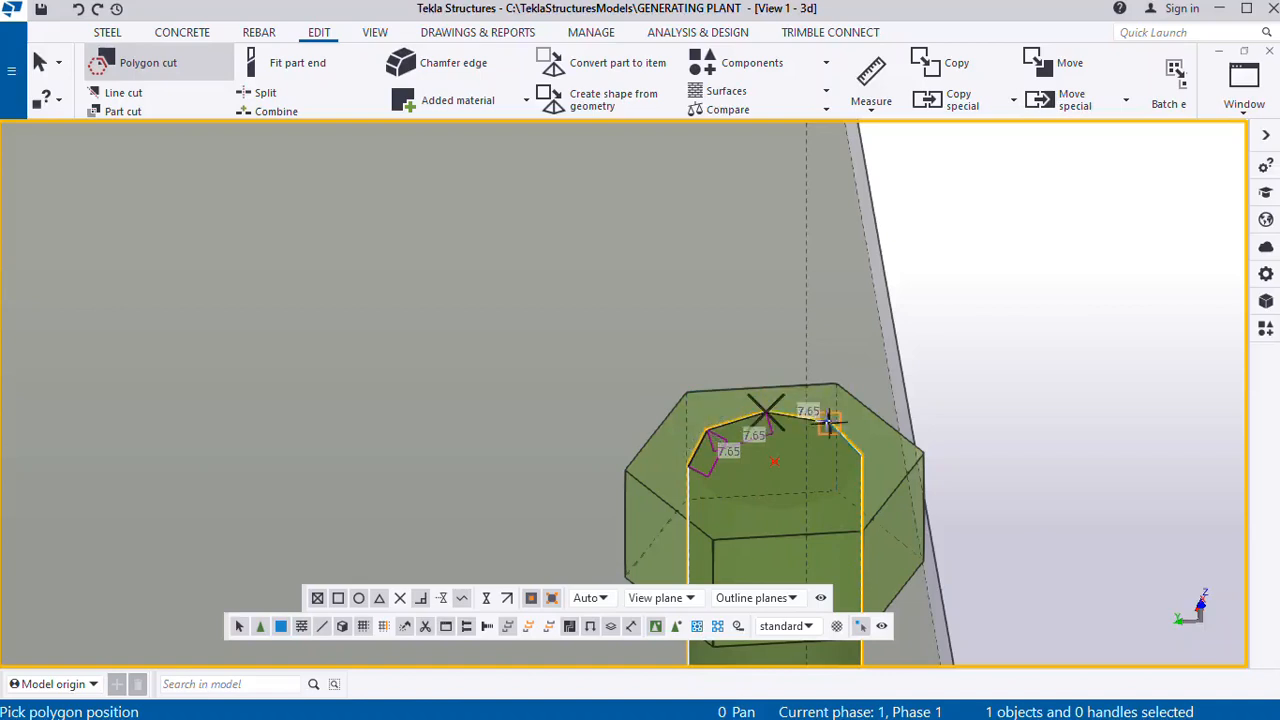
left_click(827, 420)
left_click(865, 457)
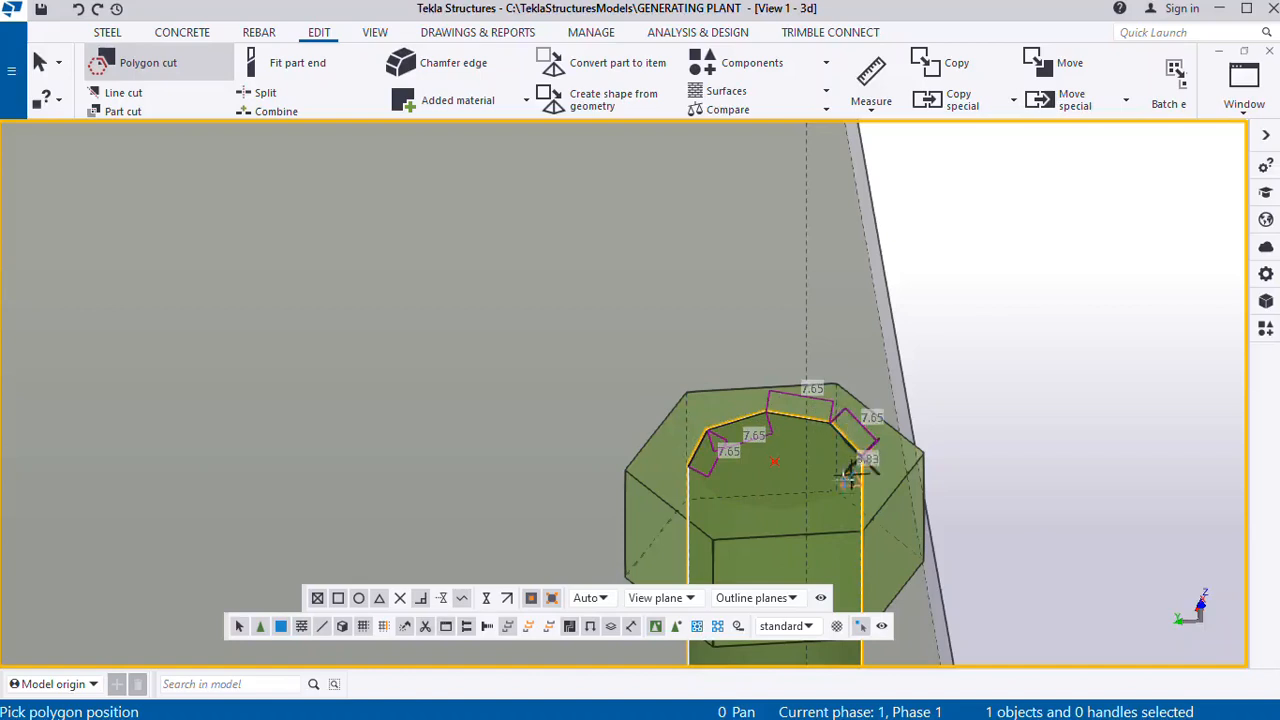
left_click(836, 488)
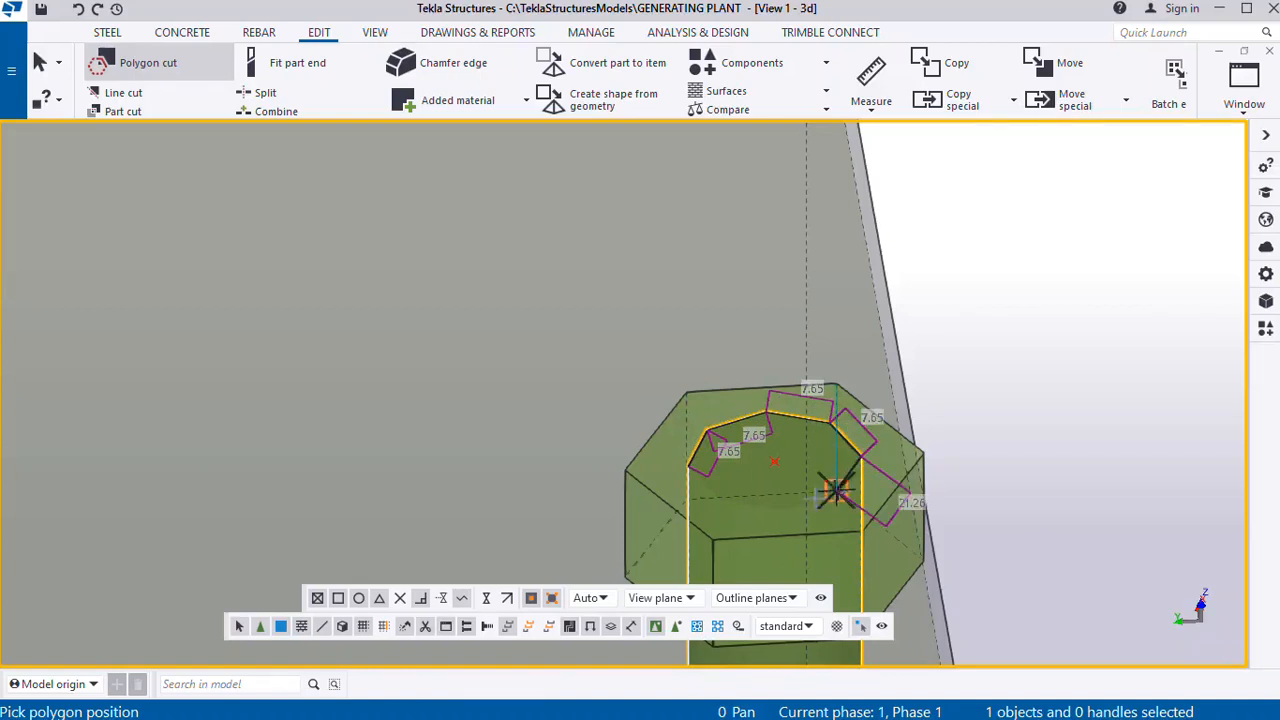
left_click(784, 514)
left_click(738, 478)
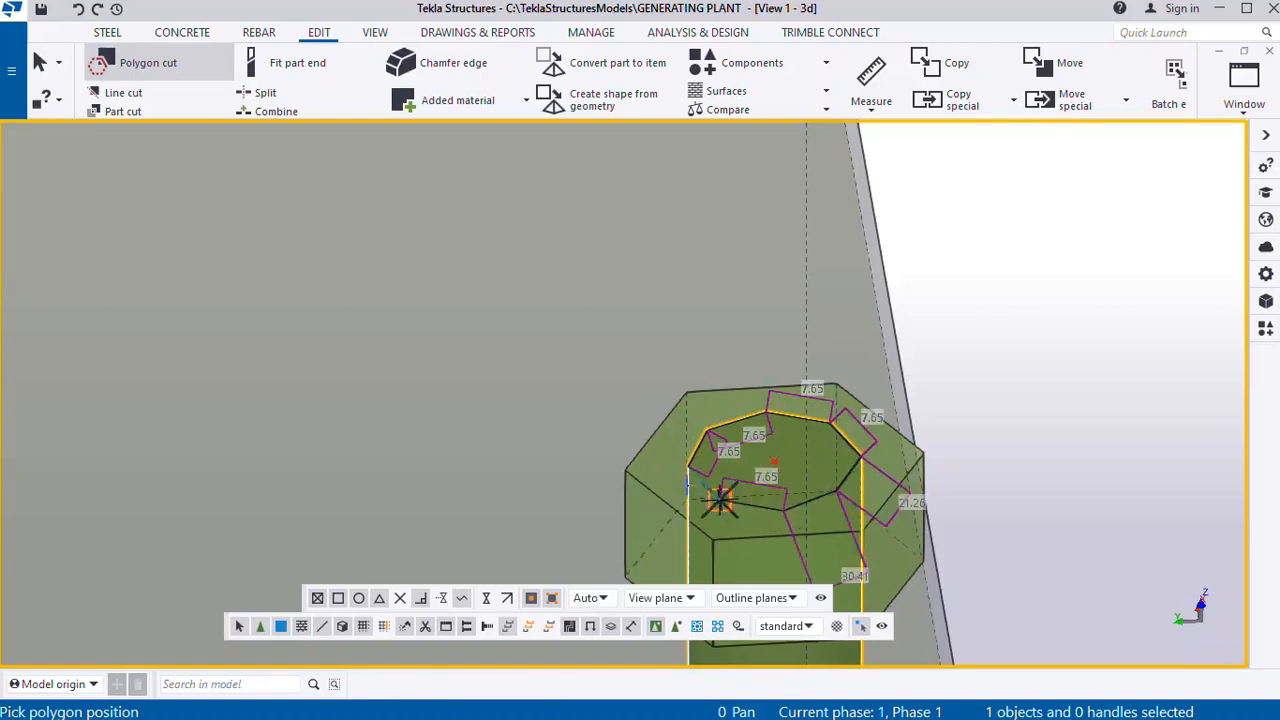
left_click(688, 486)
scroll(598, 340, "down", 5)
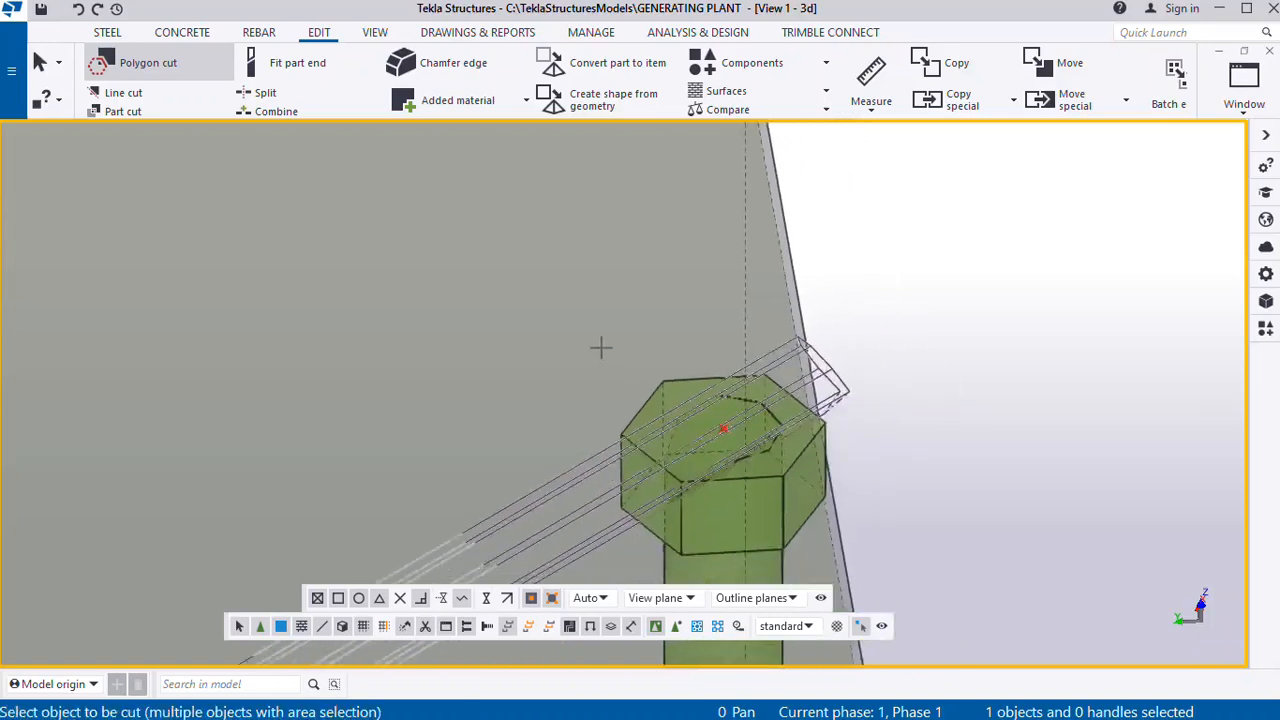
scroll(591, 337, "down", 5)
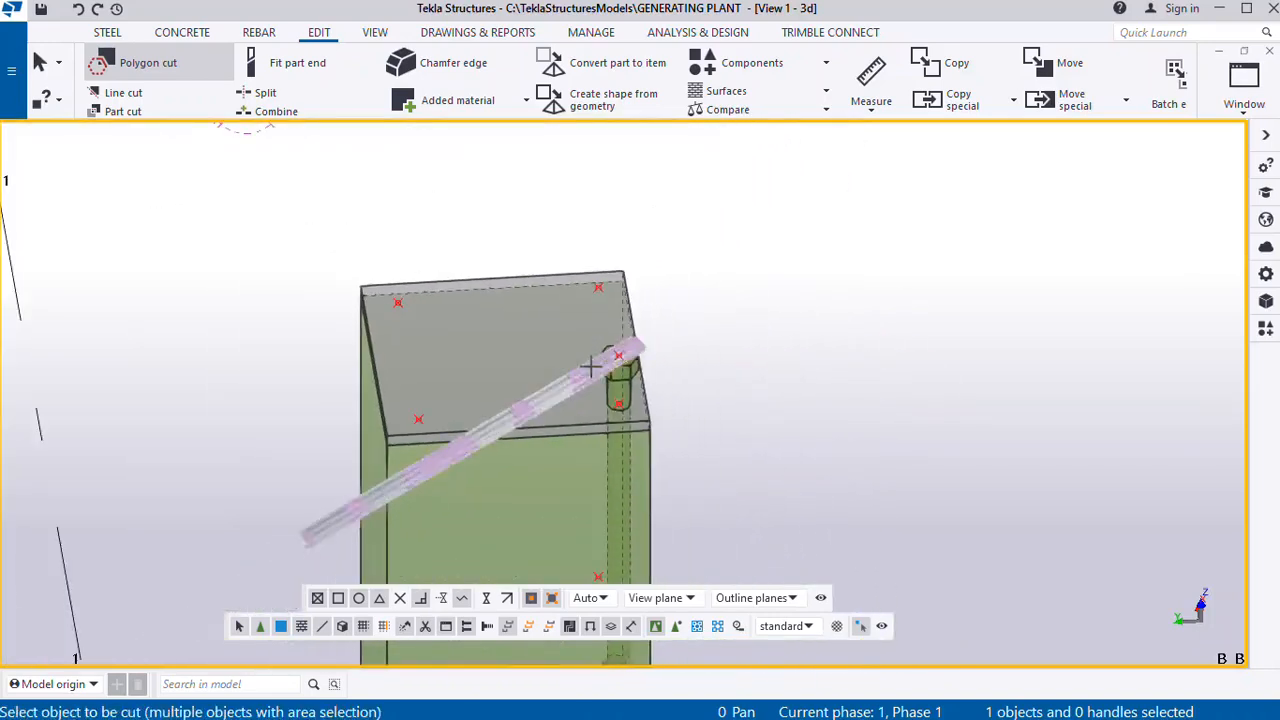
Leave the cut command, undo the polygon cut on the anchor rod, and check the nut at the rod's top
left_click(40, 65)
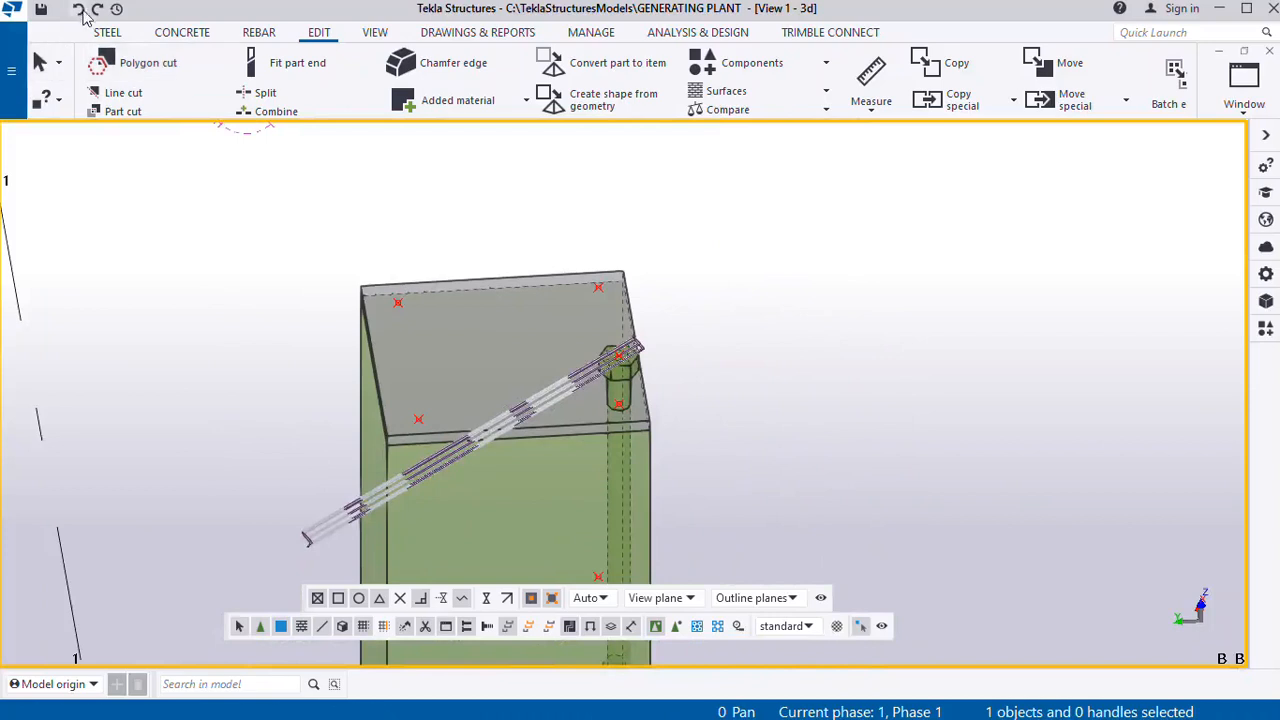
scroll(630, 415, "up", 3)
scroll(630, 412, "up", 5)
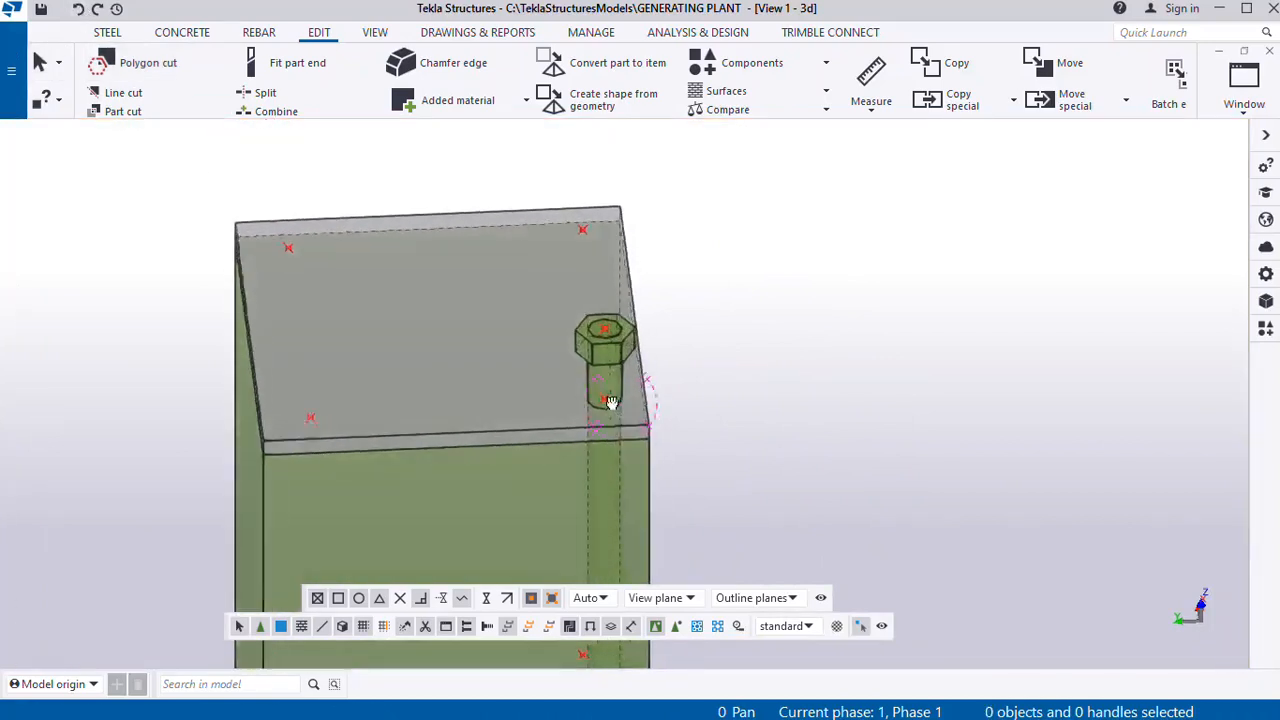
scroll(477, 314, "up", 2)
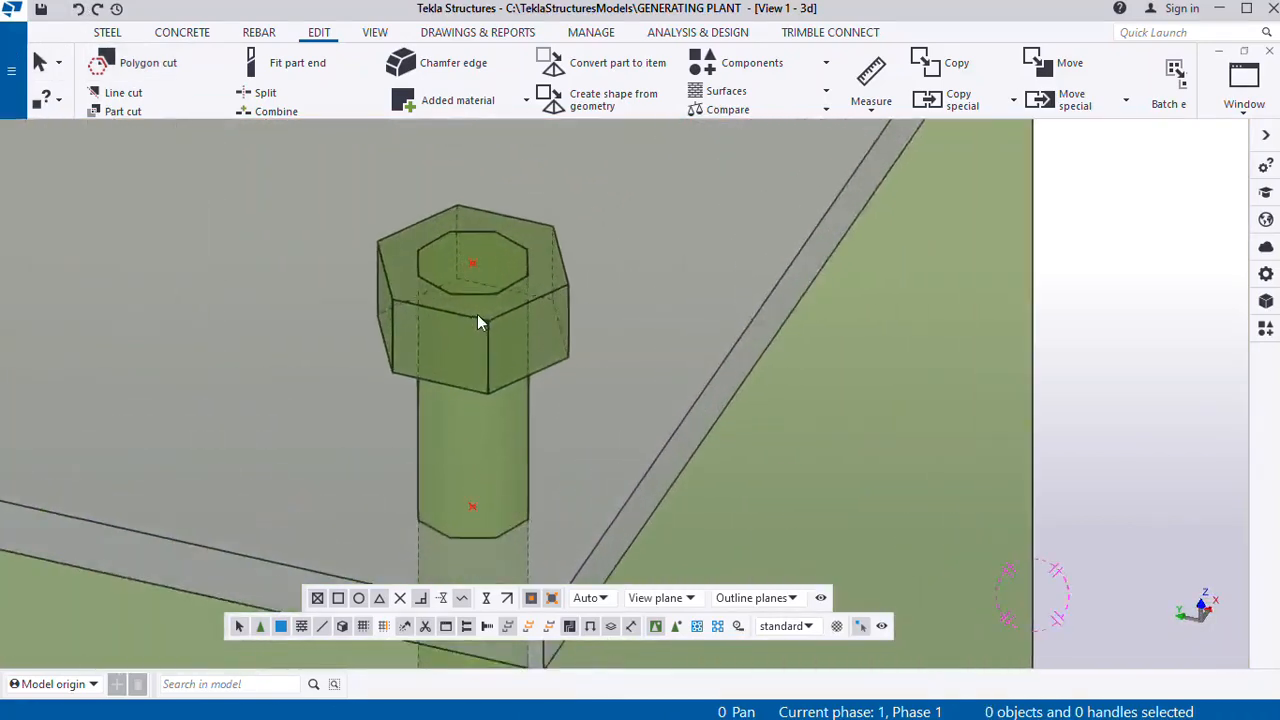
scroll(485, 303, "down", 4)
scroll(430, 295, "up", 1)
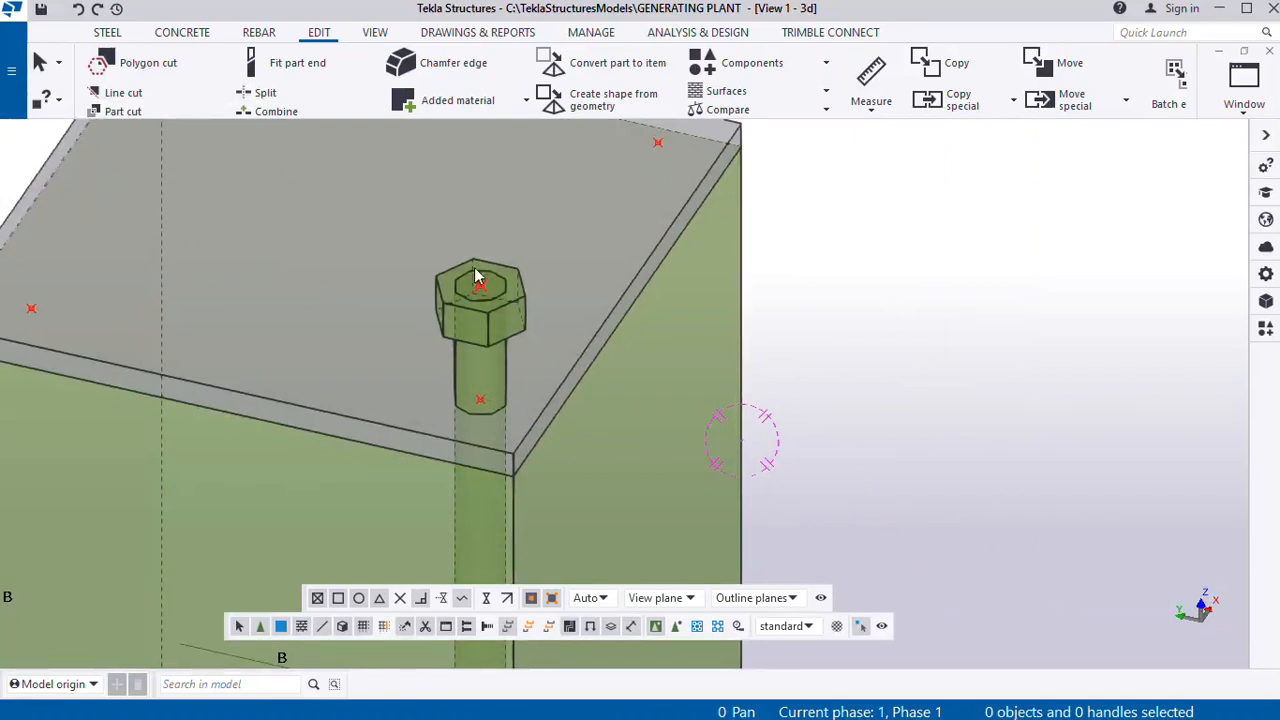
Change the class of the M20 nut to 2 and clear the selection
left_click(860, 315)
left_click(490, 338)
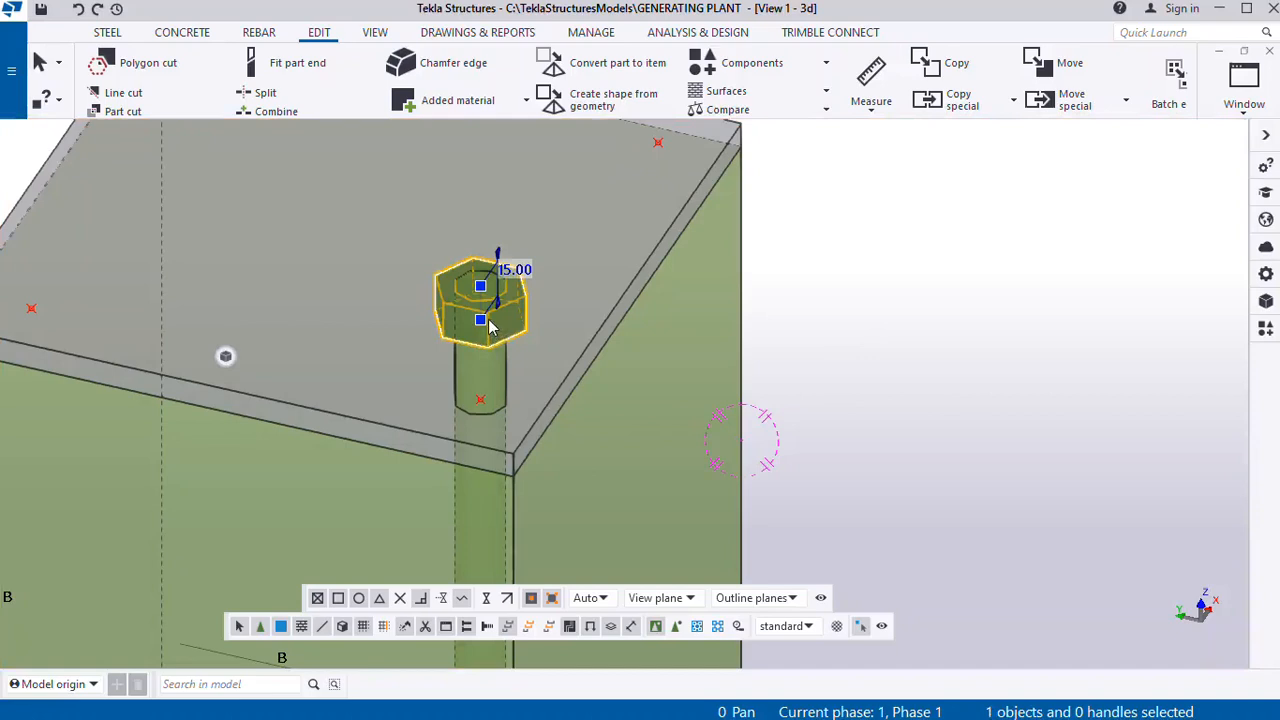
double_click(488, 322)
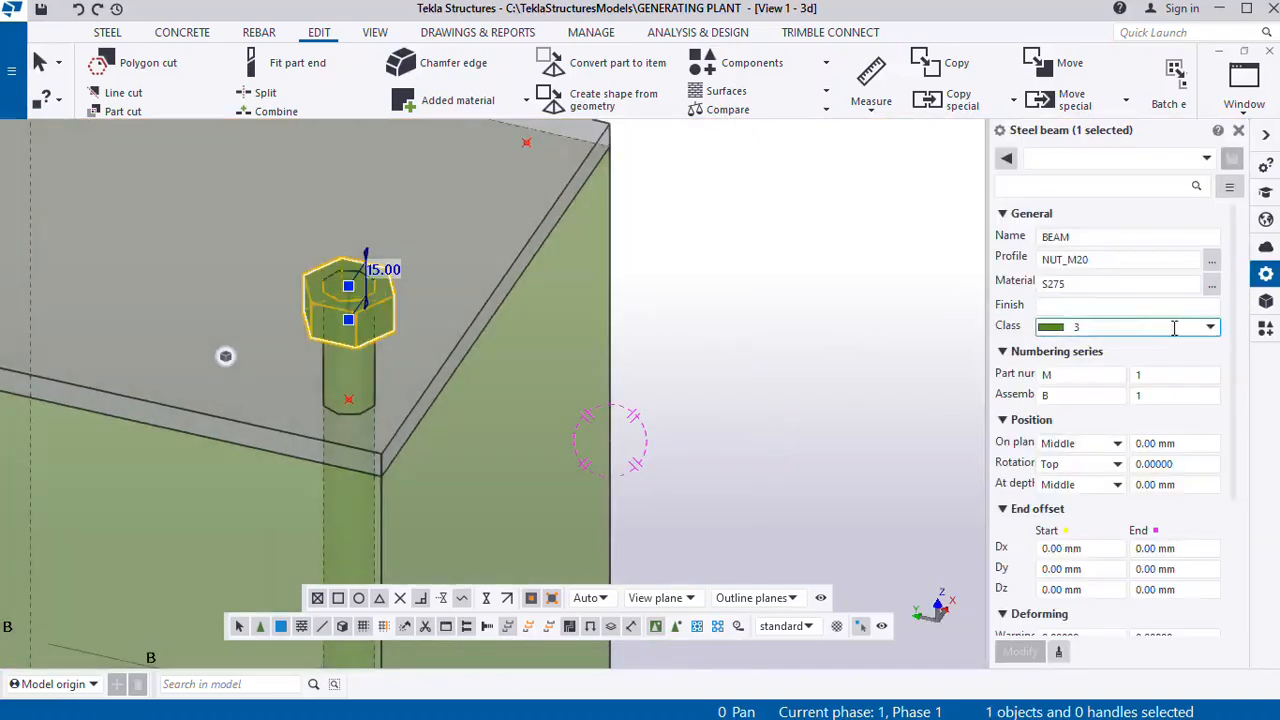
left_click(1208, 327)
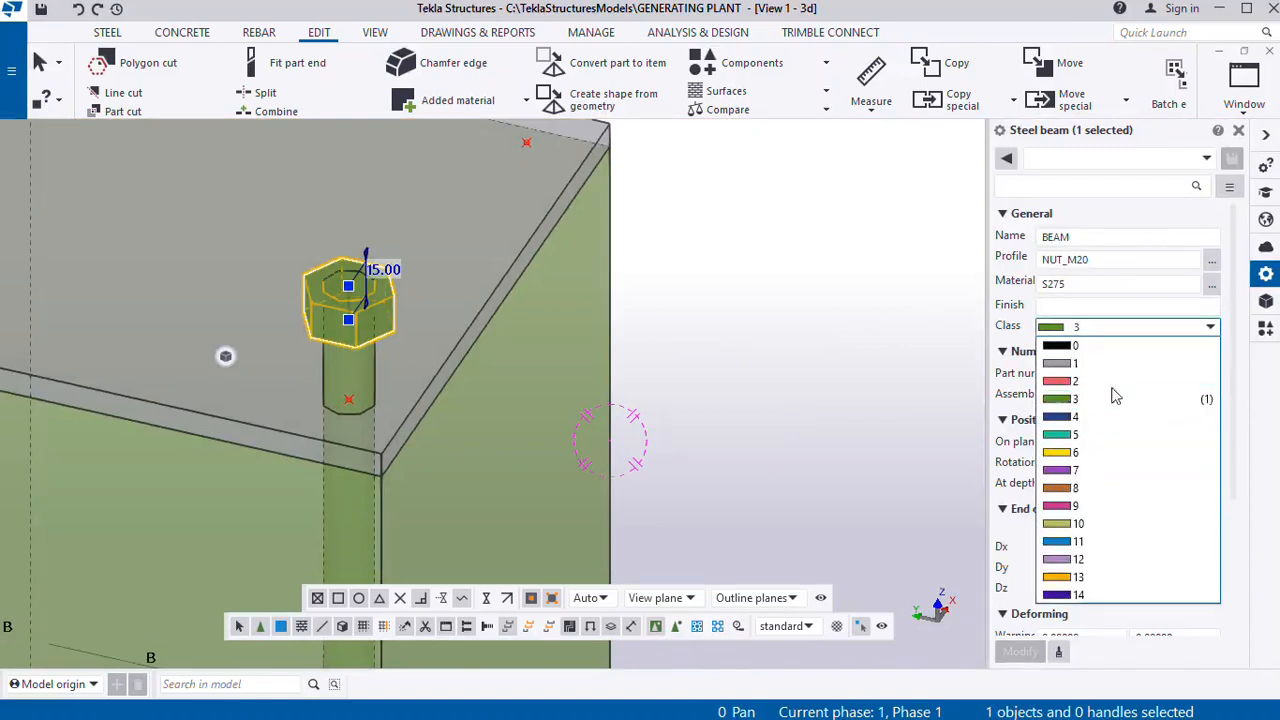
left_click(1117, 394)
left_click(1020, 651)
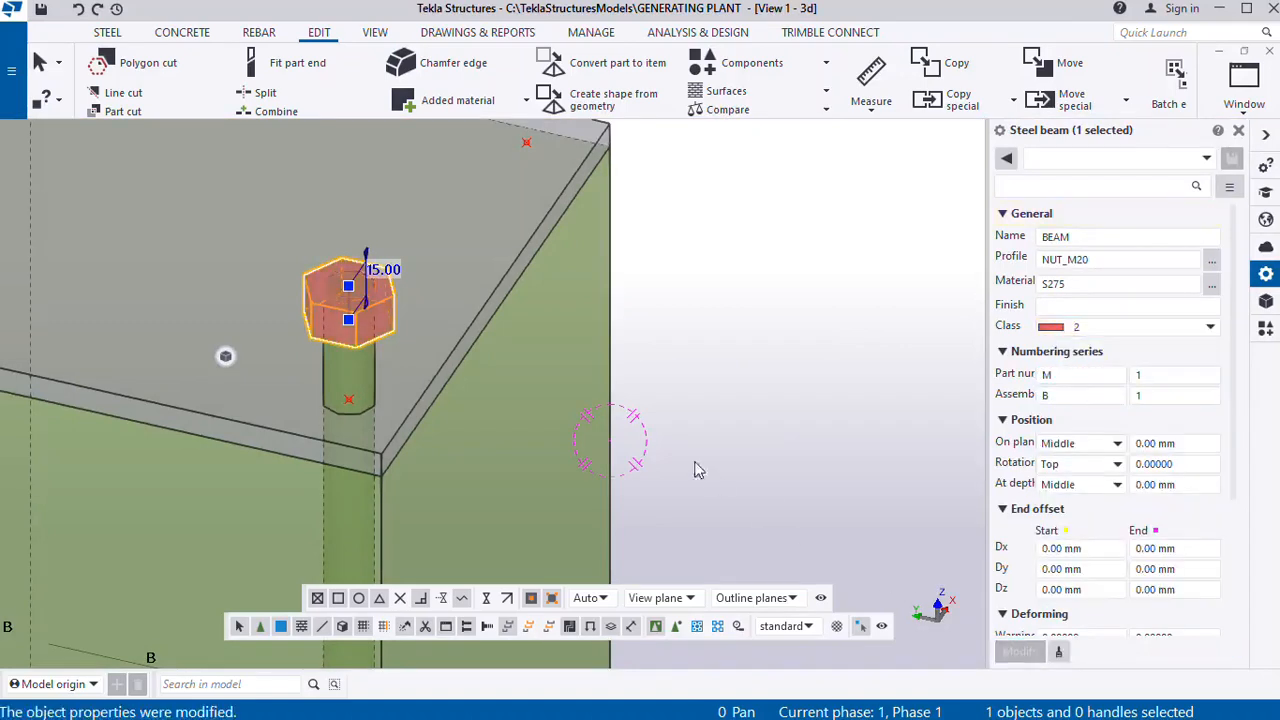
key("Escape")
Select the recoloured nut at the rod's top end
scroll(320, 317, "up", 5)
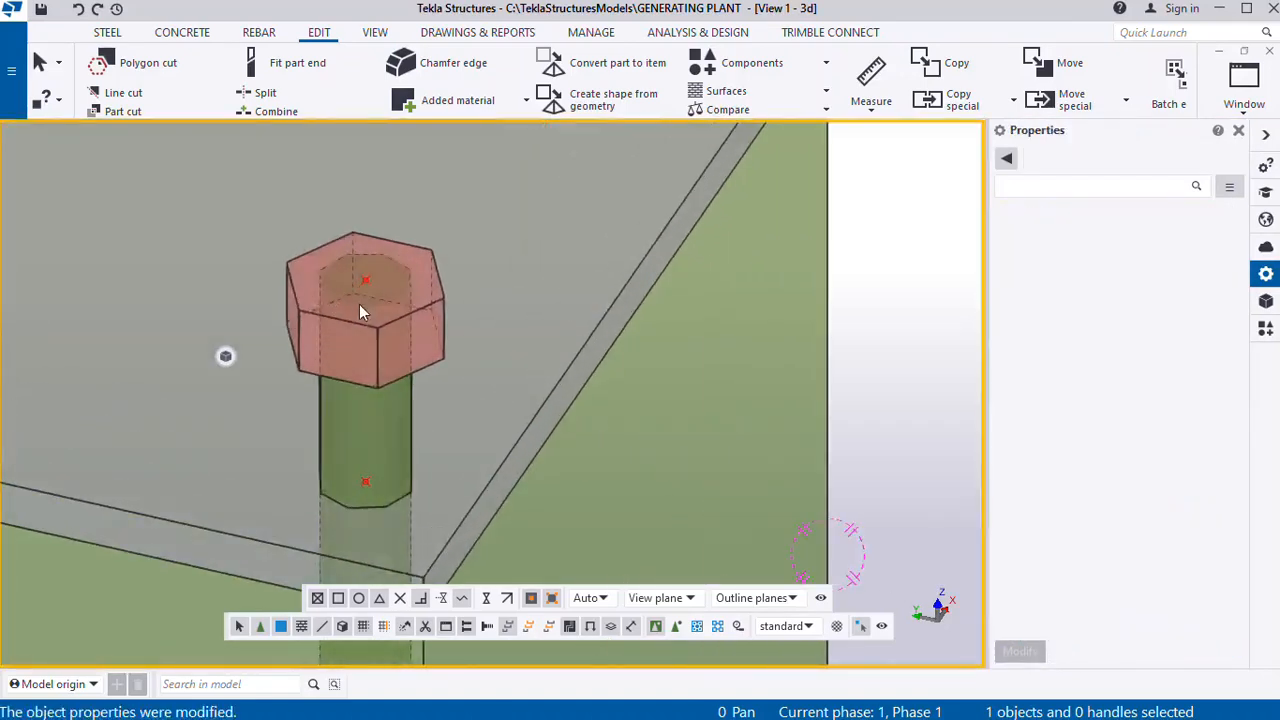
middle_click_drag(228, 377, 208, 268, "ctrl")
left_click(390, 339)
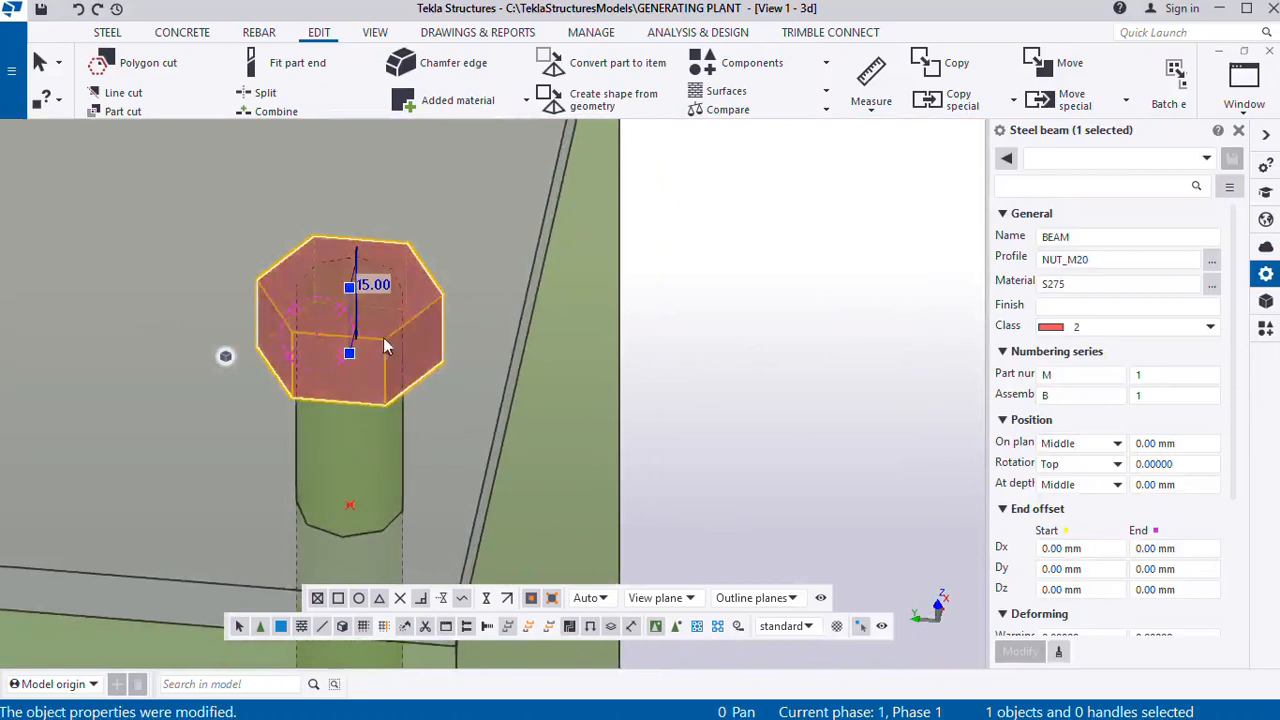
scroll(368, 338, "down", 4)
middle_click_drag(384, 472, 378, 368, "ctrl")
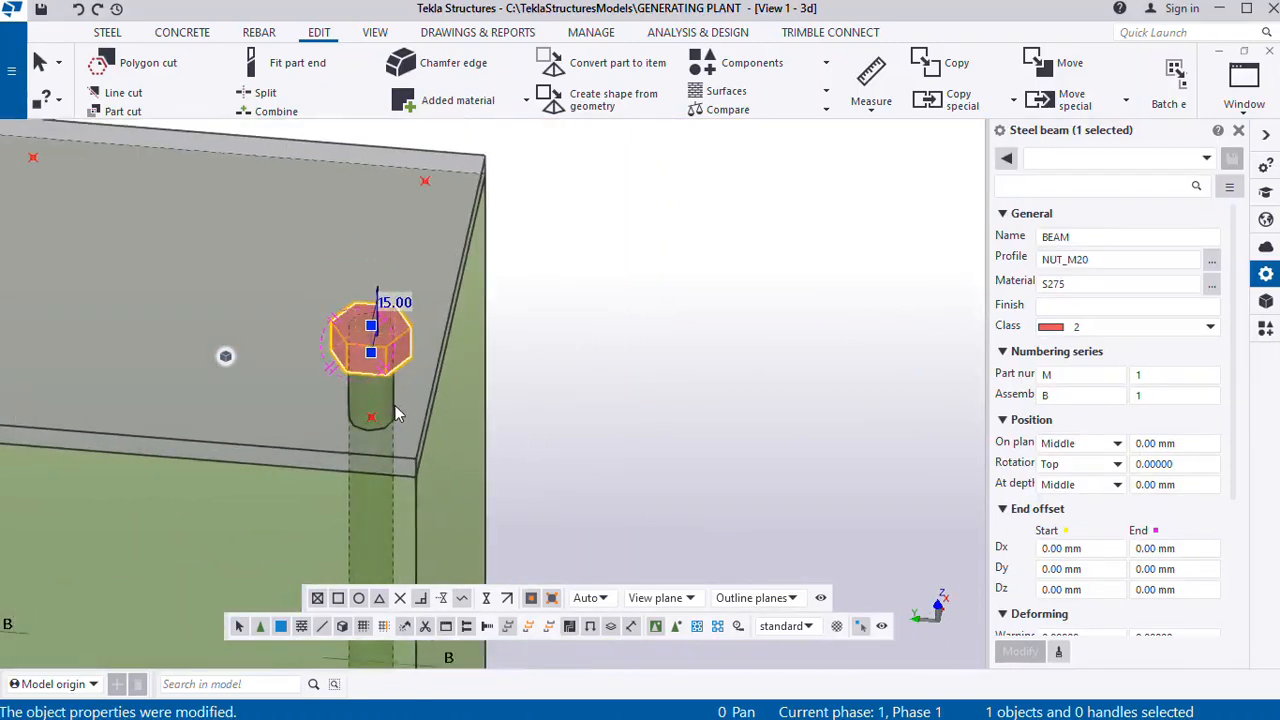
right_click(533, 226)
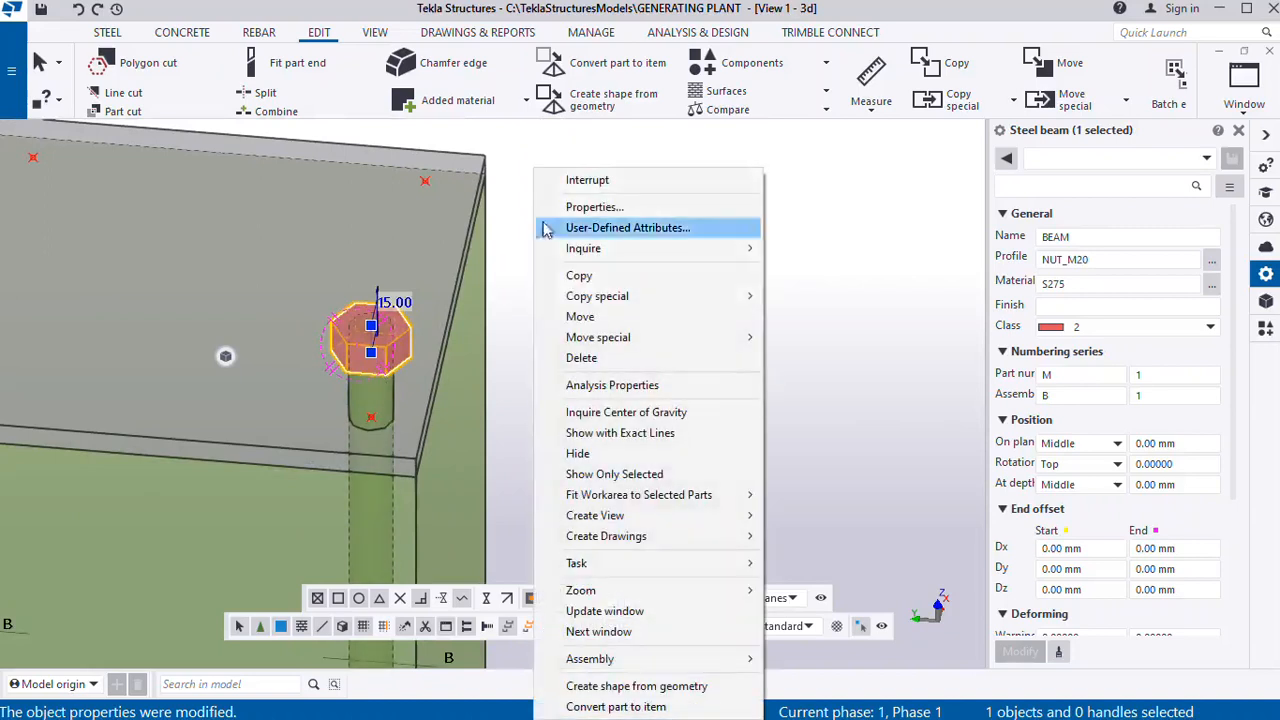
left_click(609, 318)
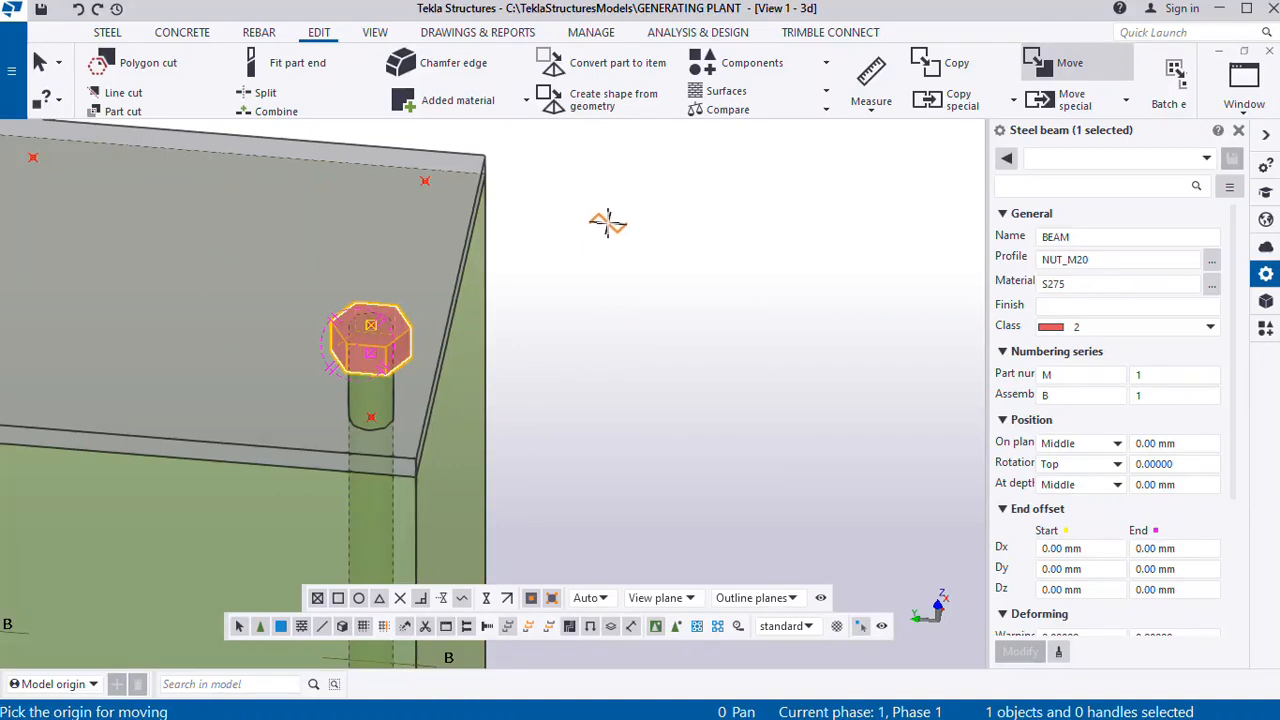
key("Escape")
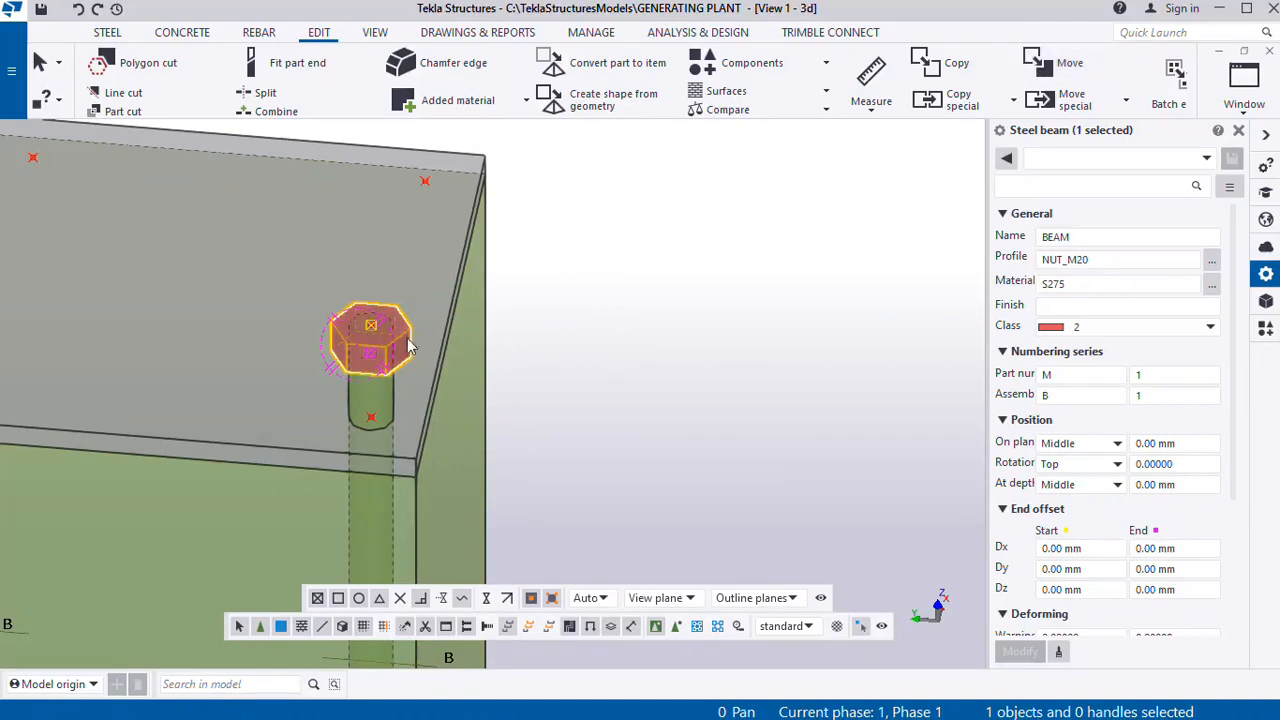
Move the nut down the rod with a linear move of -30 mm in Z and leave the command
right_click(530, 232)
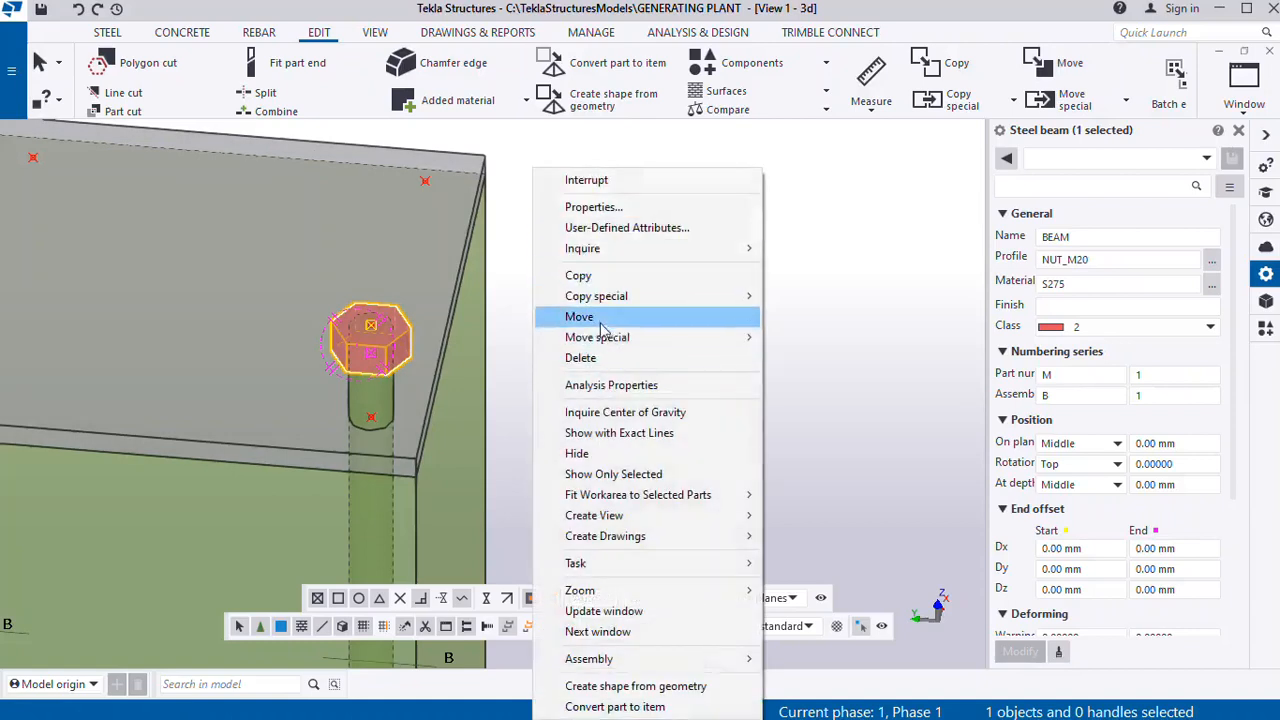
mouse_move(610, 338)
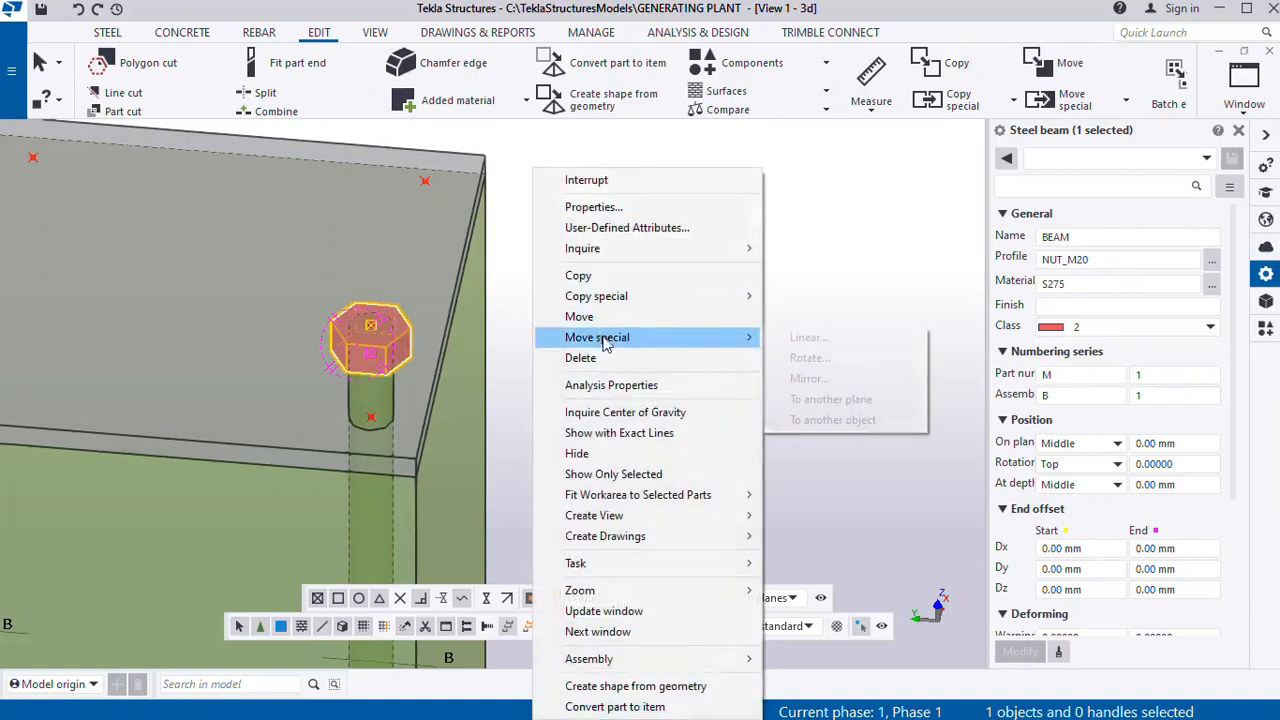
left_click(812, 339)
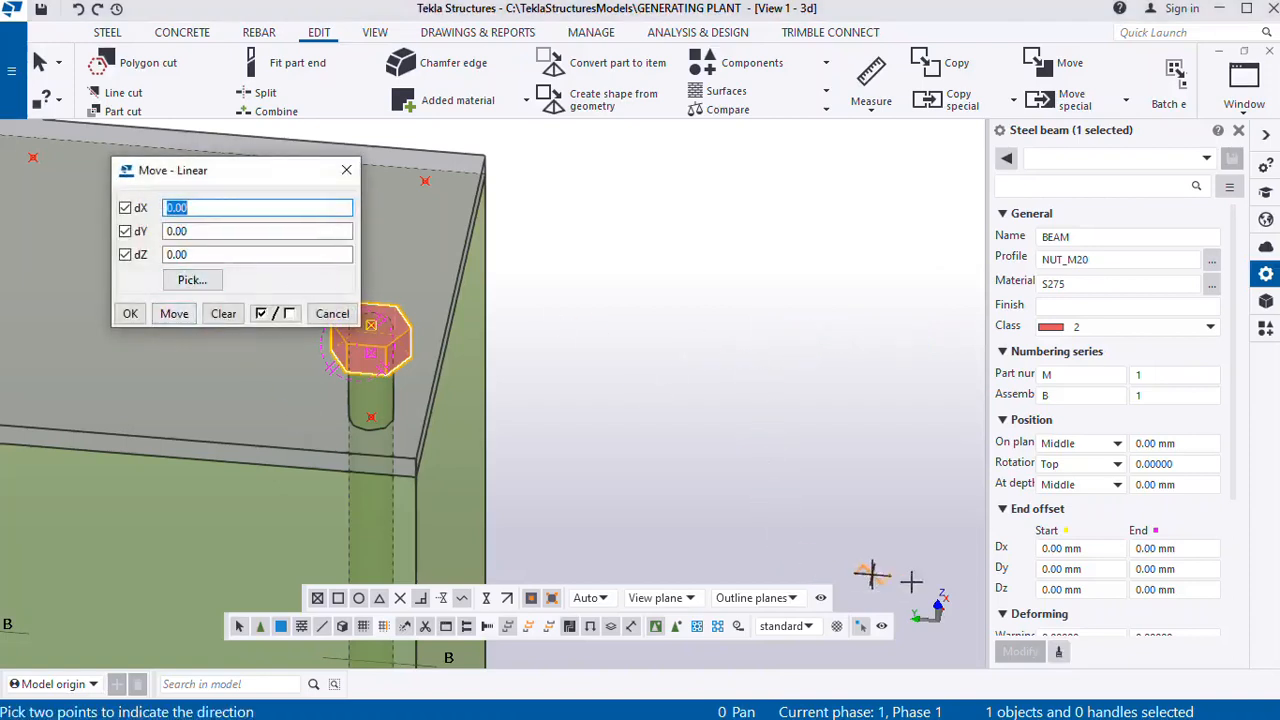
left_click(182, 255)
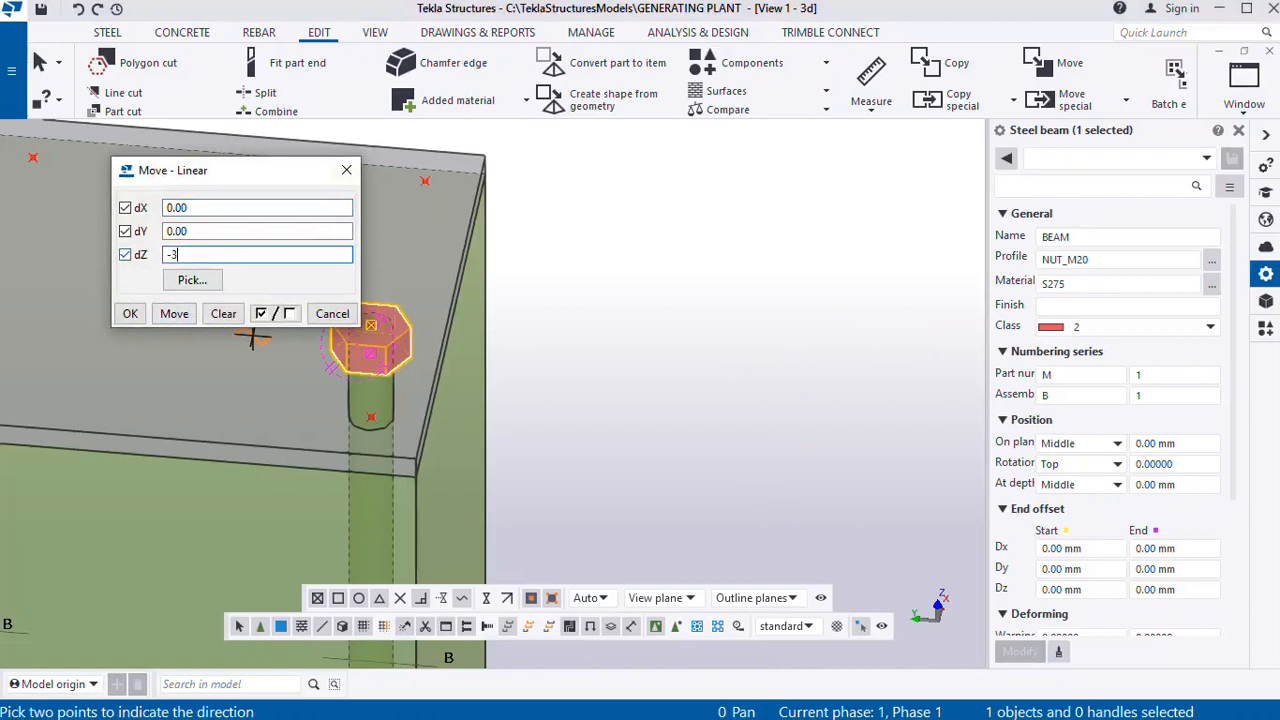
left_click(174, 314)
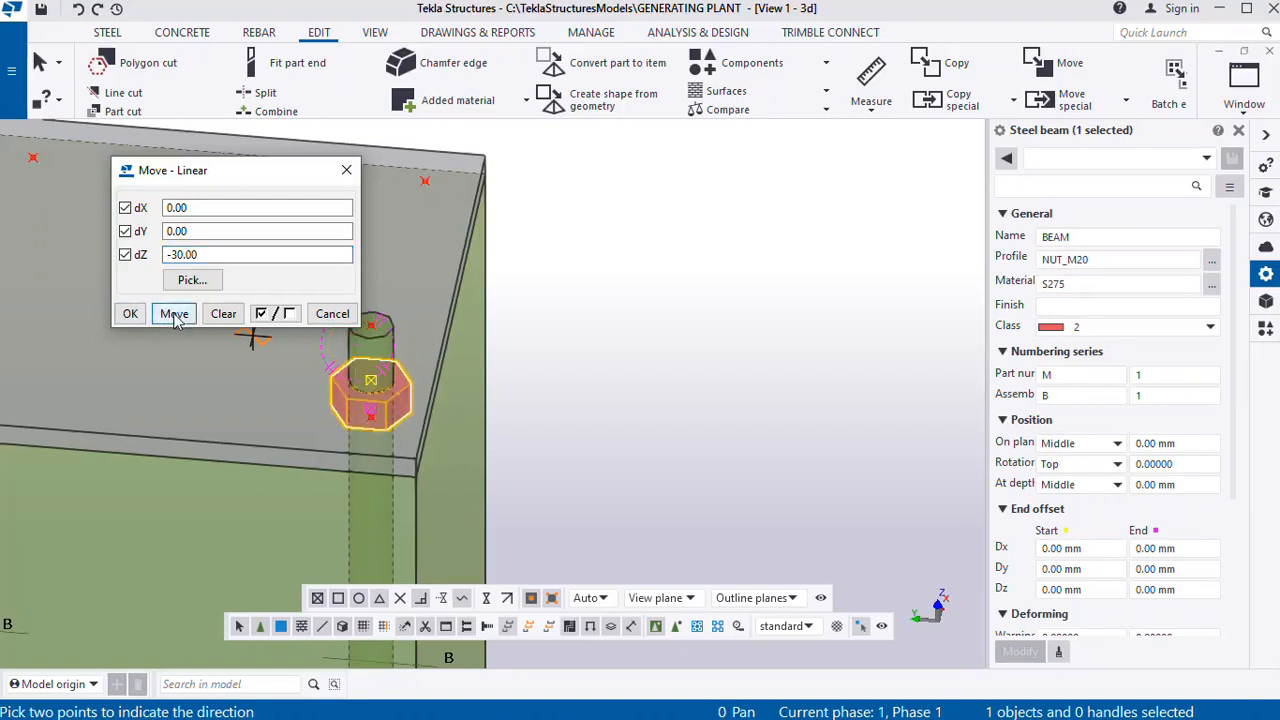
left_click(130, 314)
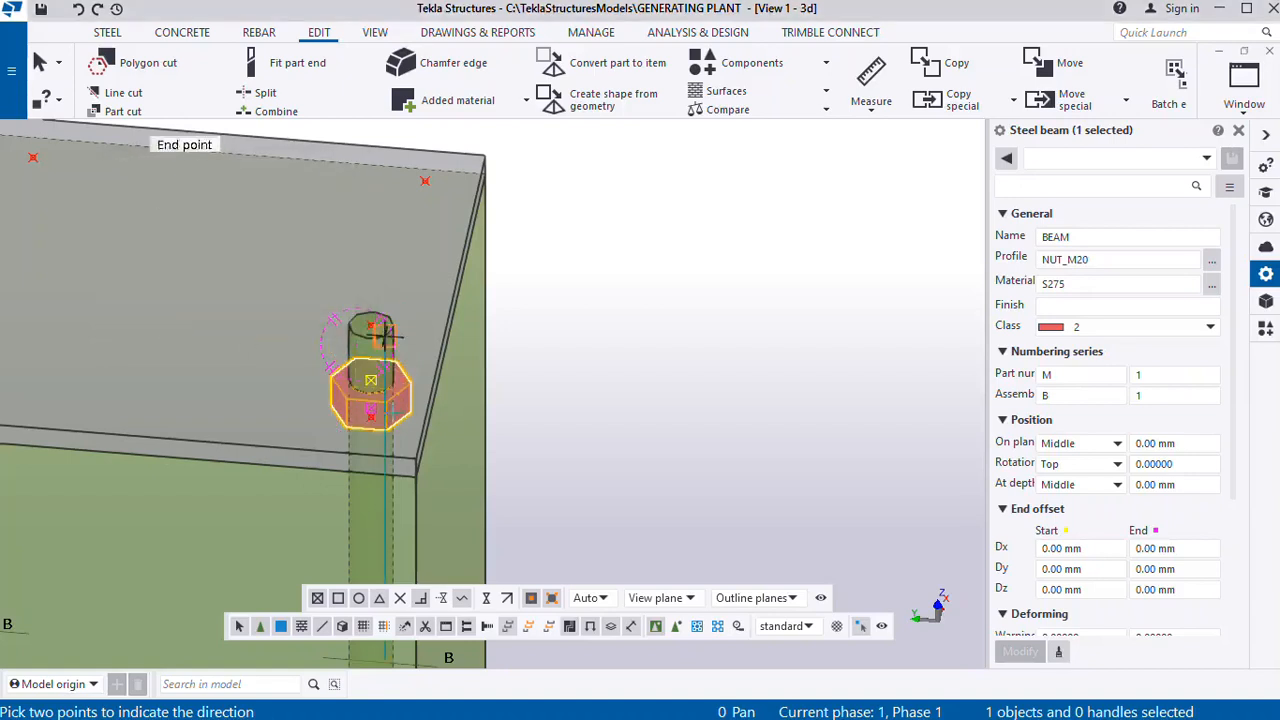
left_click(40, 62)
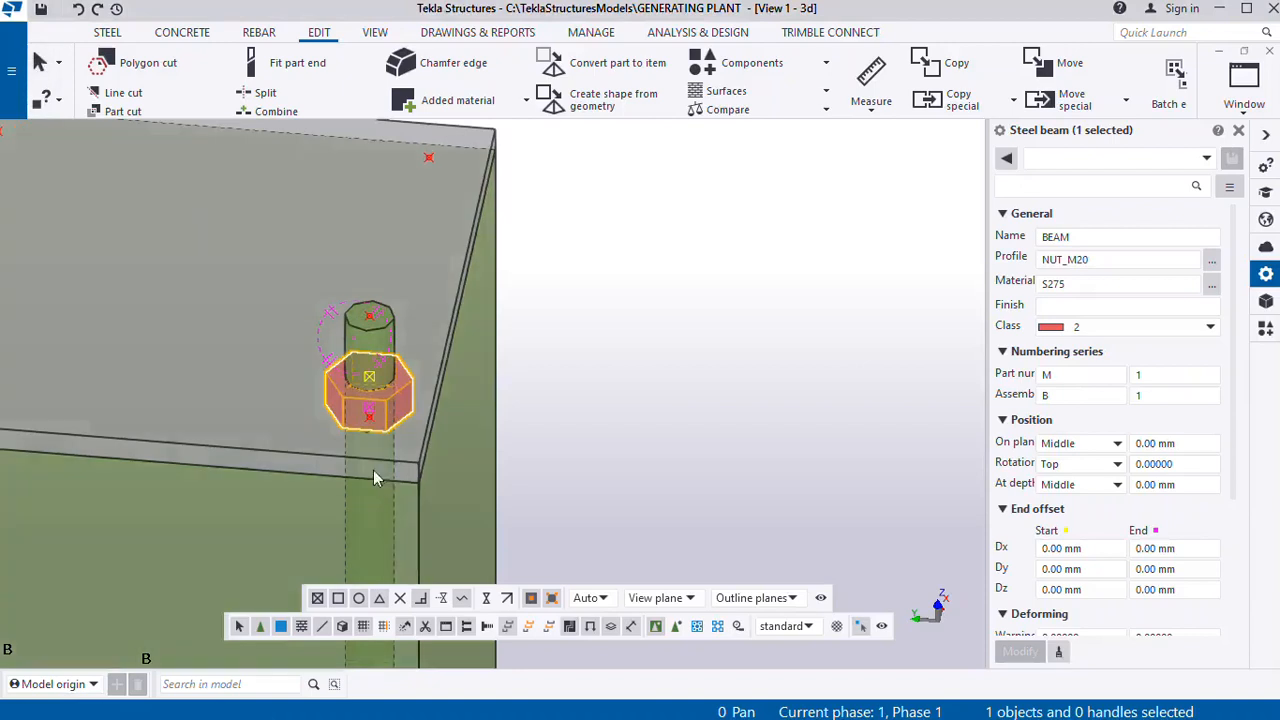
Examine from several angles how the lowered nut sits on the rod relative to the column's top plate
middle_click_drag(359, 438, 340, 434, "ctrl")
scroll(437, 464, "down", 4)
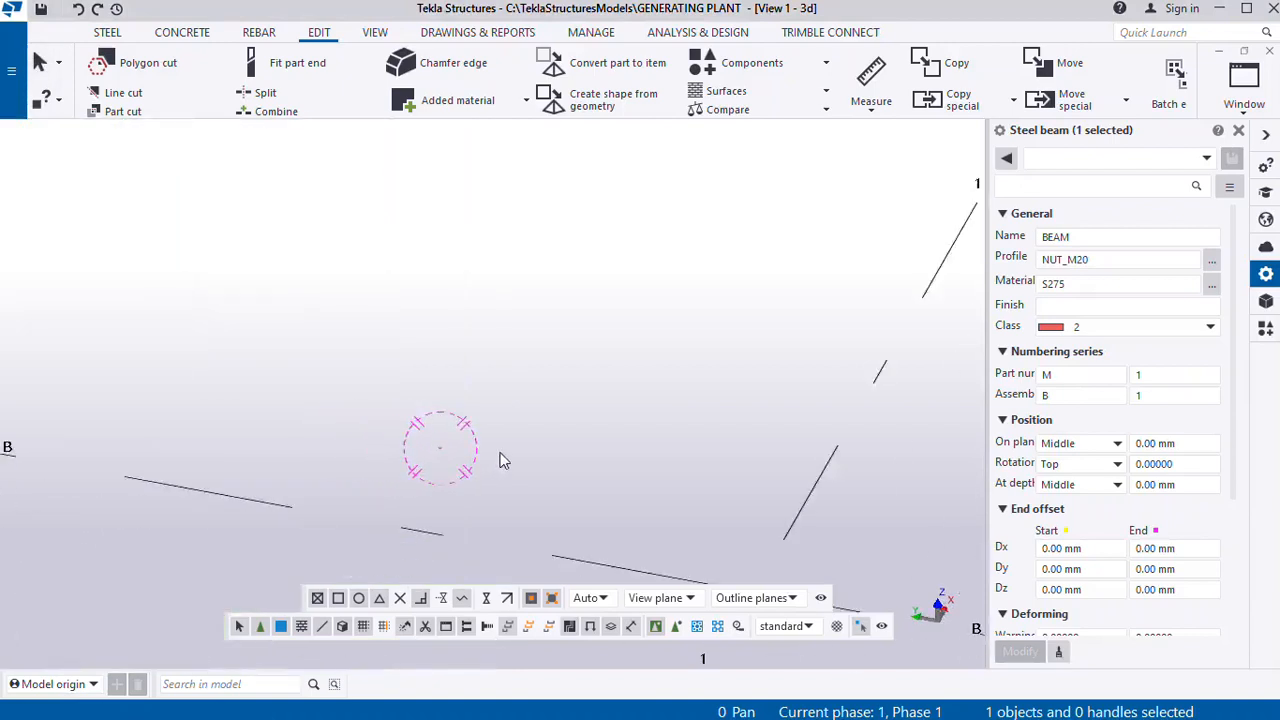
scroll(555, 469, "down", 3)
scroll(286, 403, "up", 3)
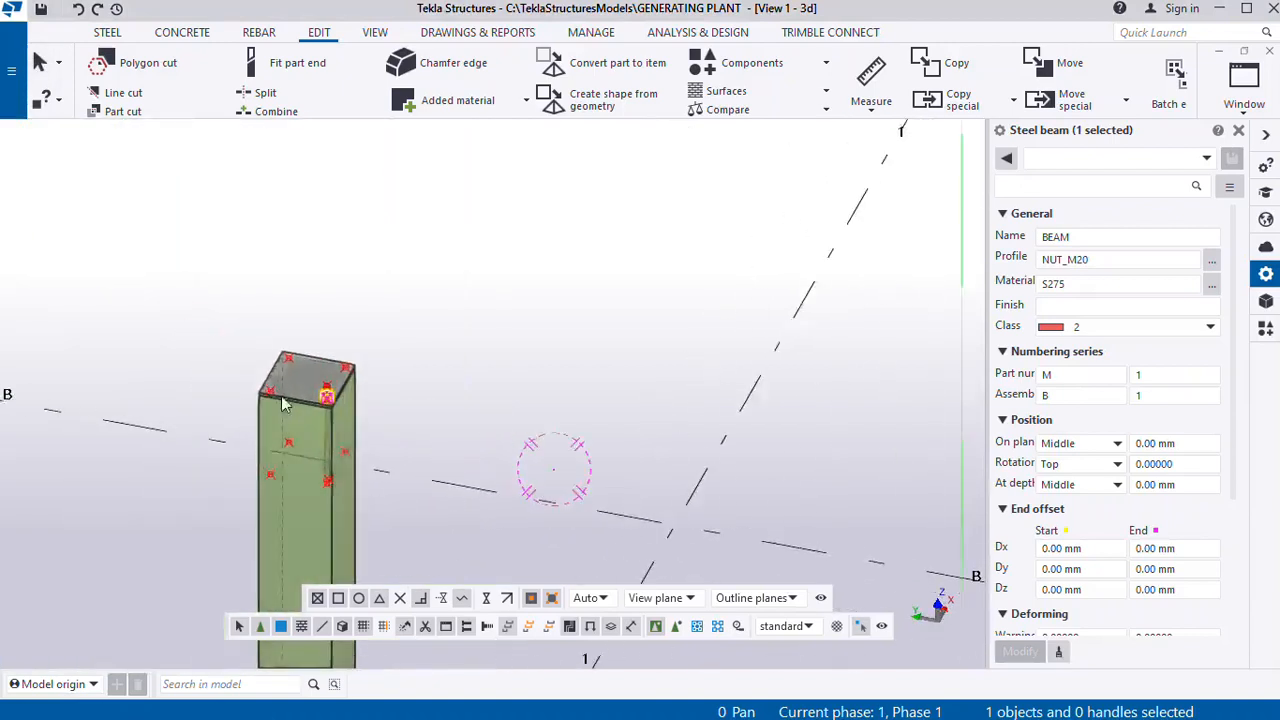
middle_click_drag(336, 409, 216, 352, "ctrl")
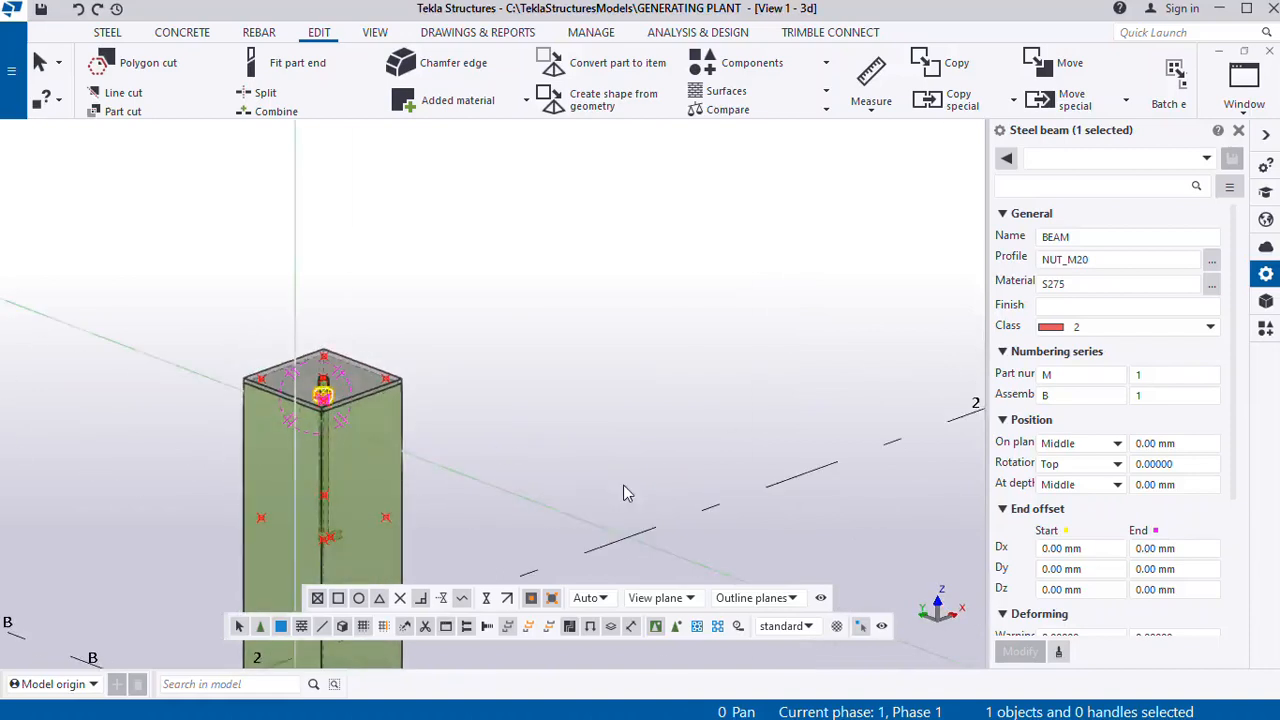
left_click(623, 485)
scroll(292, 428, "up", 8)
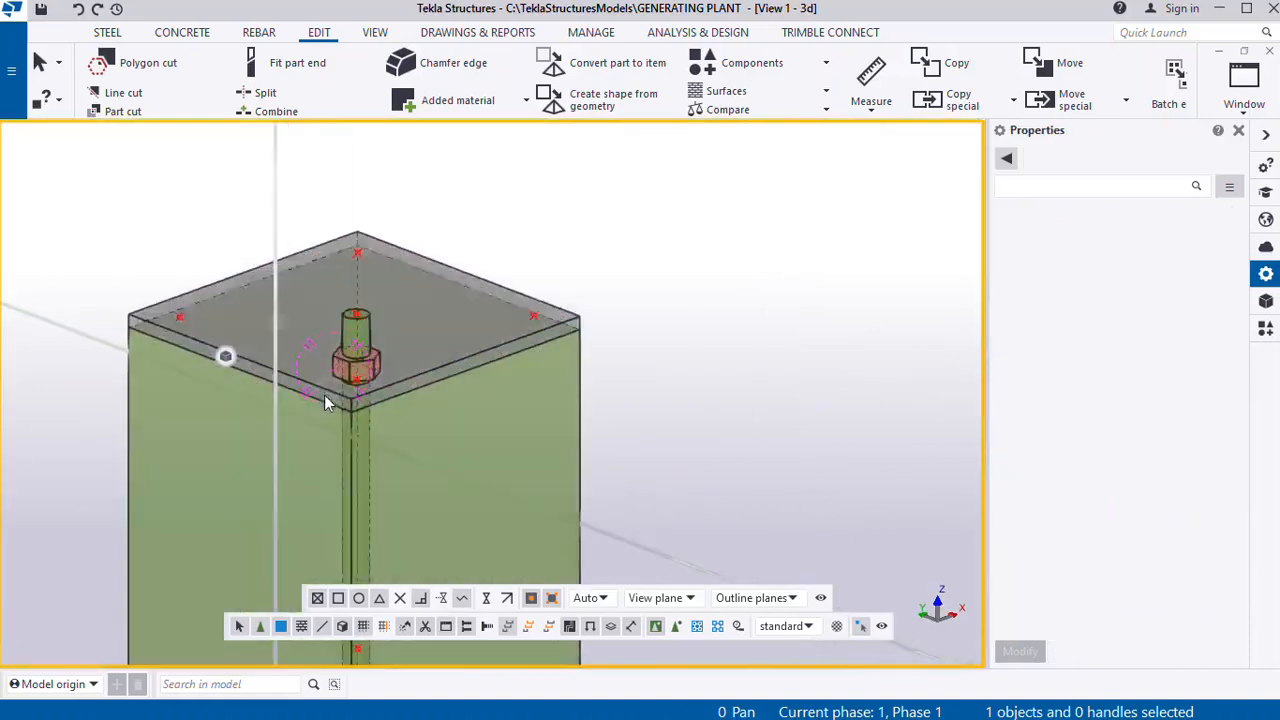
scroll(340, 378, "down", 2)
scroll(367, 367, "up", 5)
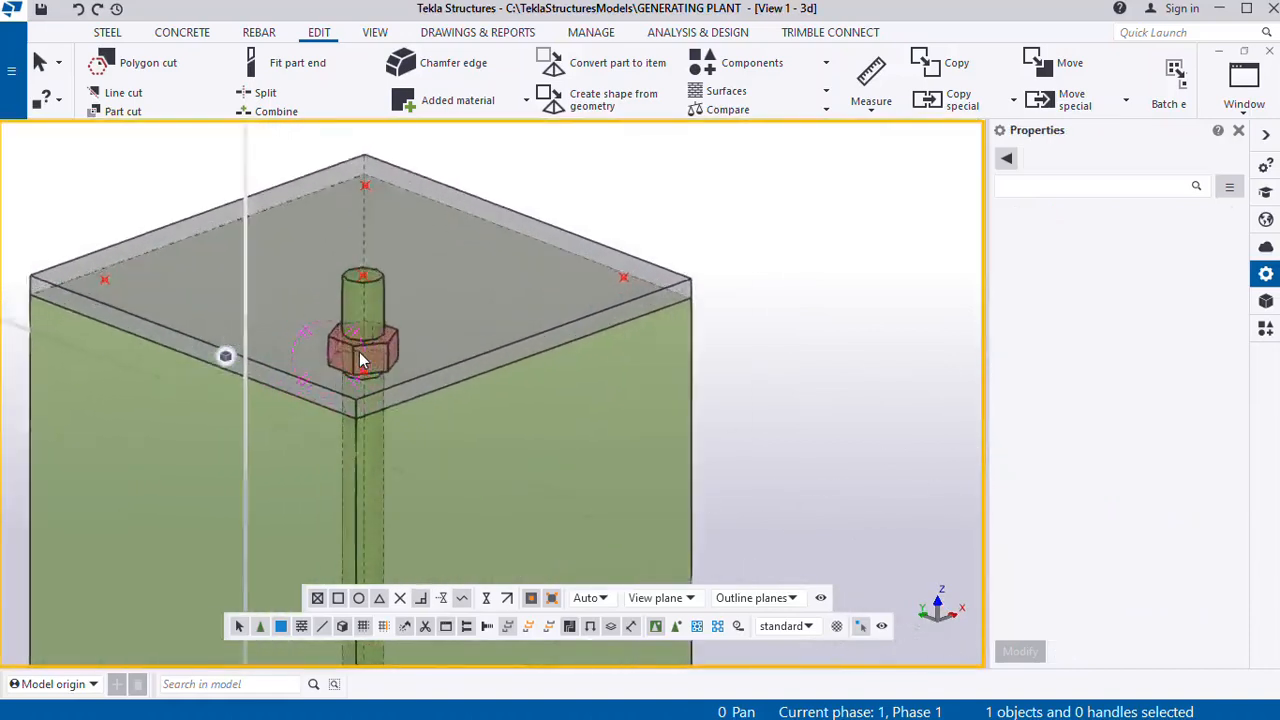
scroll(400, 347, "up", 2)
Try to move the nut slightly down the rod, picking the rod's point just below the nut as the origin
left_click(407, 341)
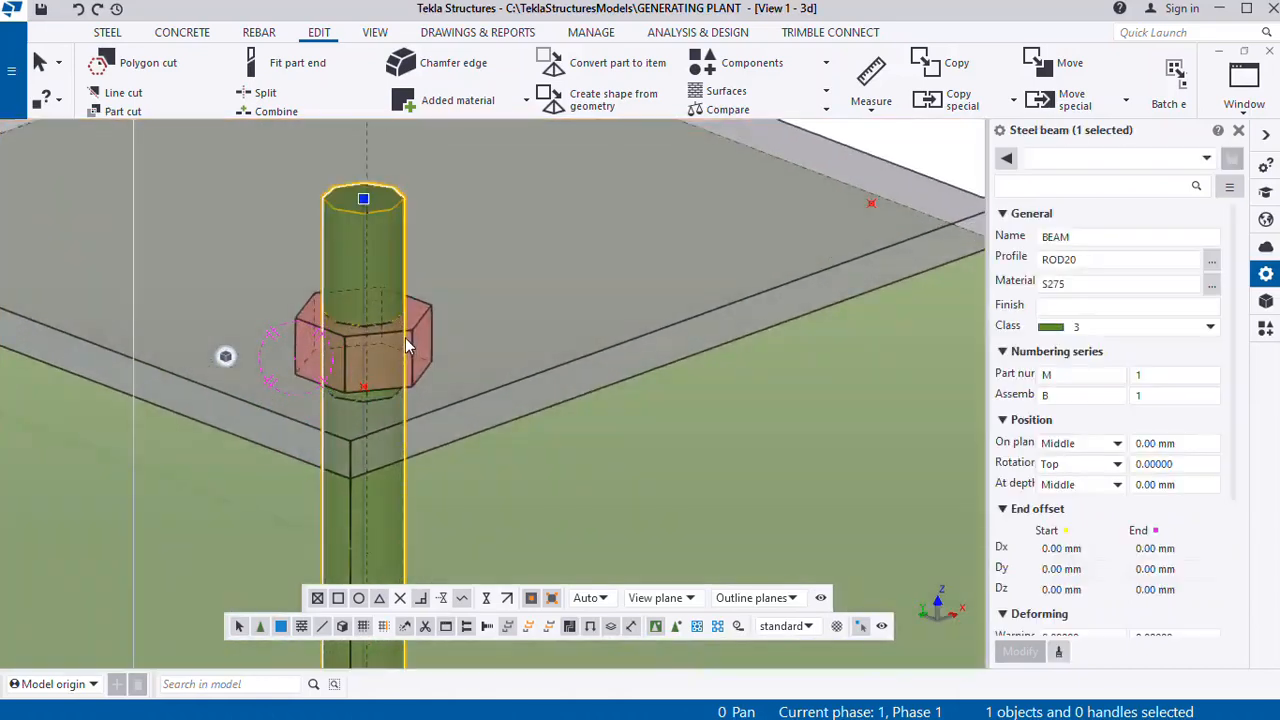
left_click(420, 342)
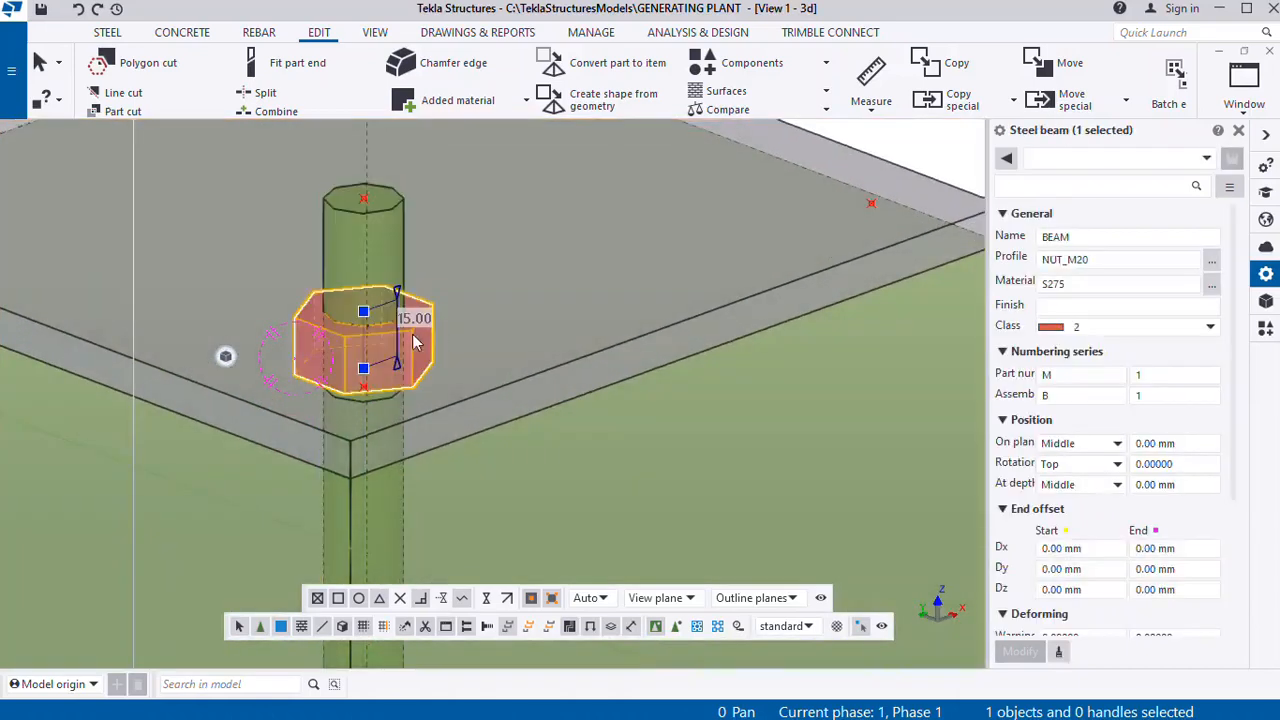
right_click(415, 342)
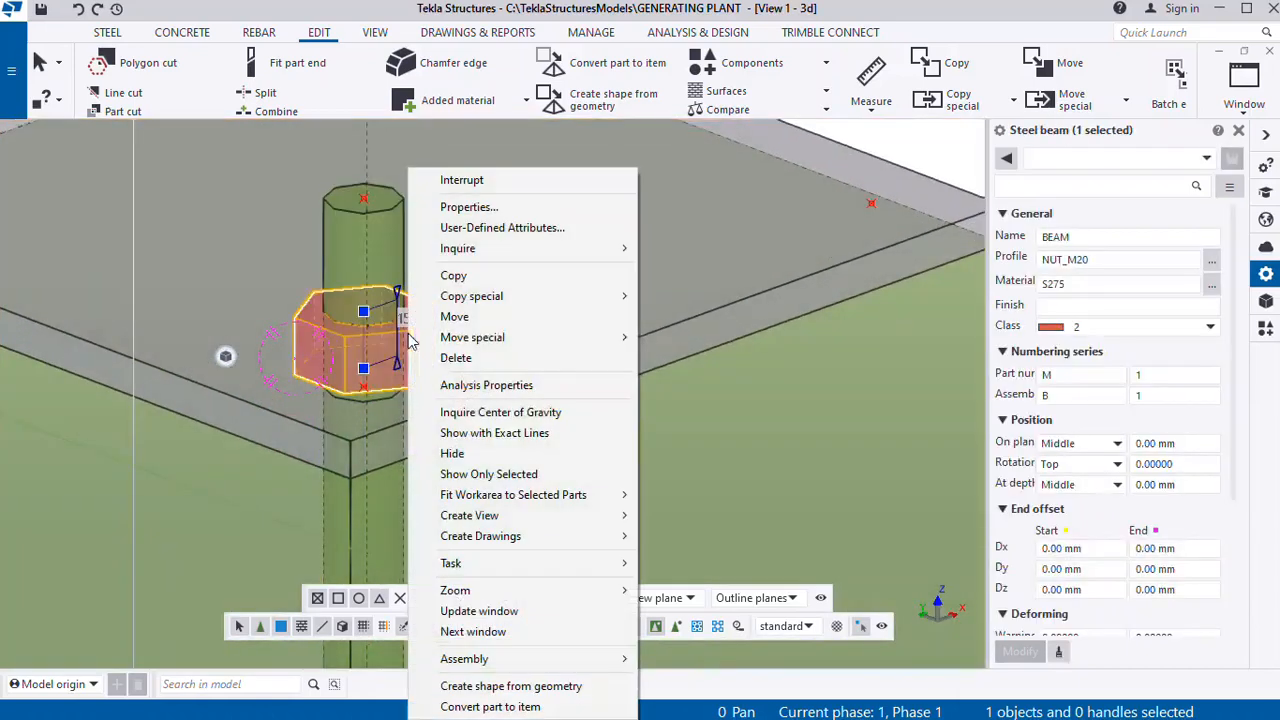
left_click(464, 320)
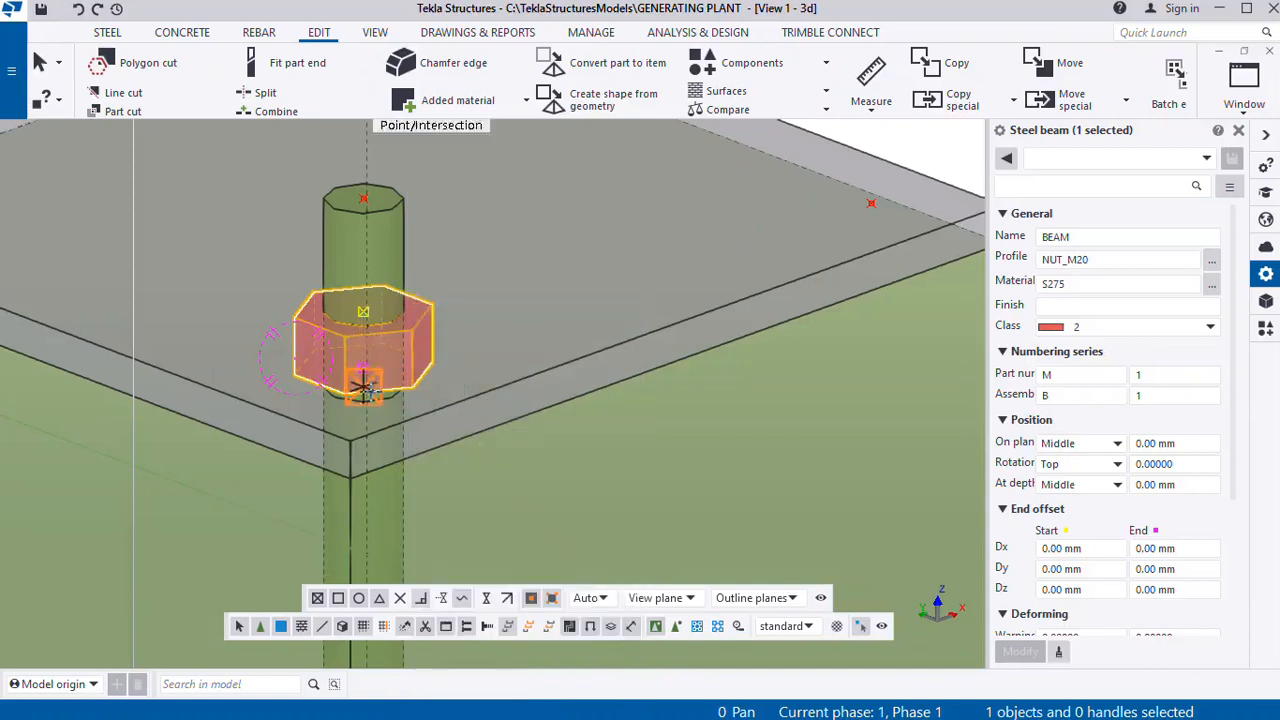
scroll(370, 400, "up", 2)
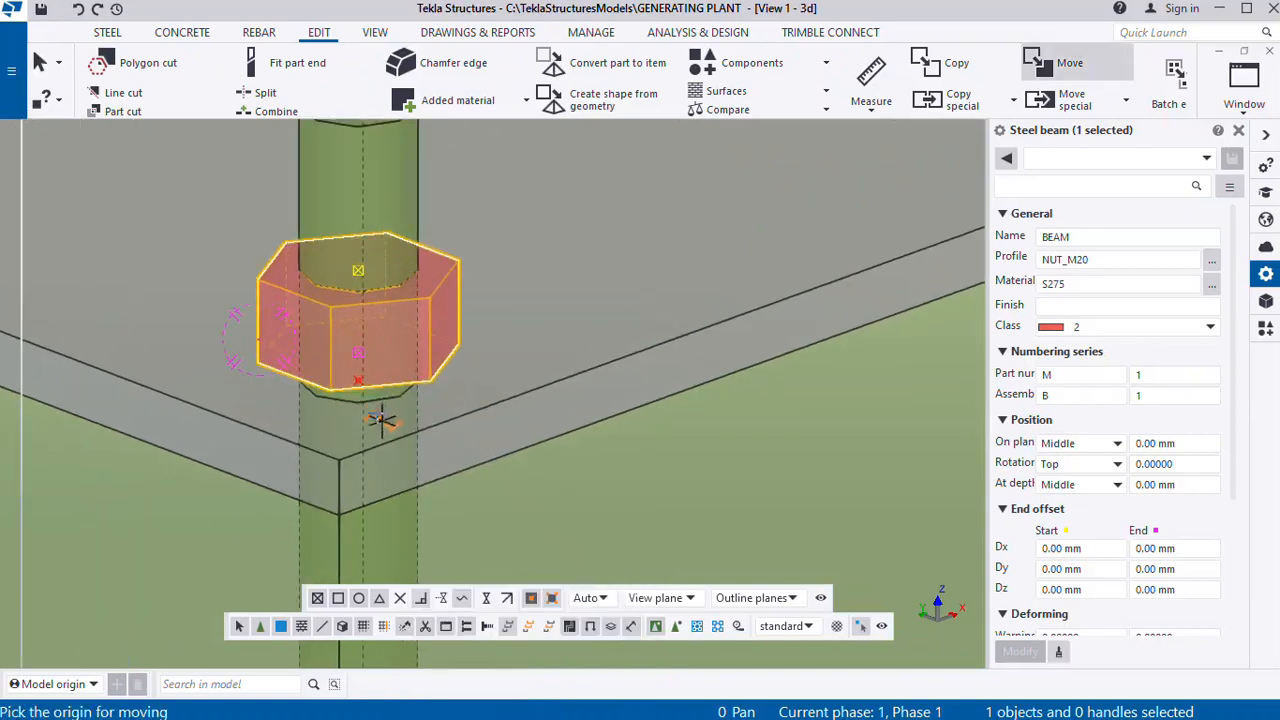
left_click(358, 377)
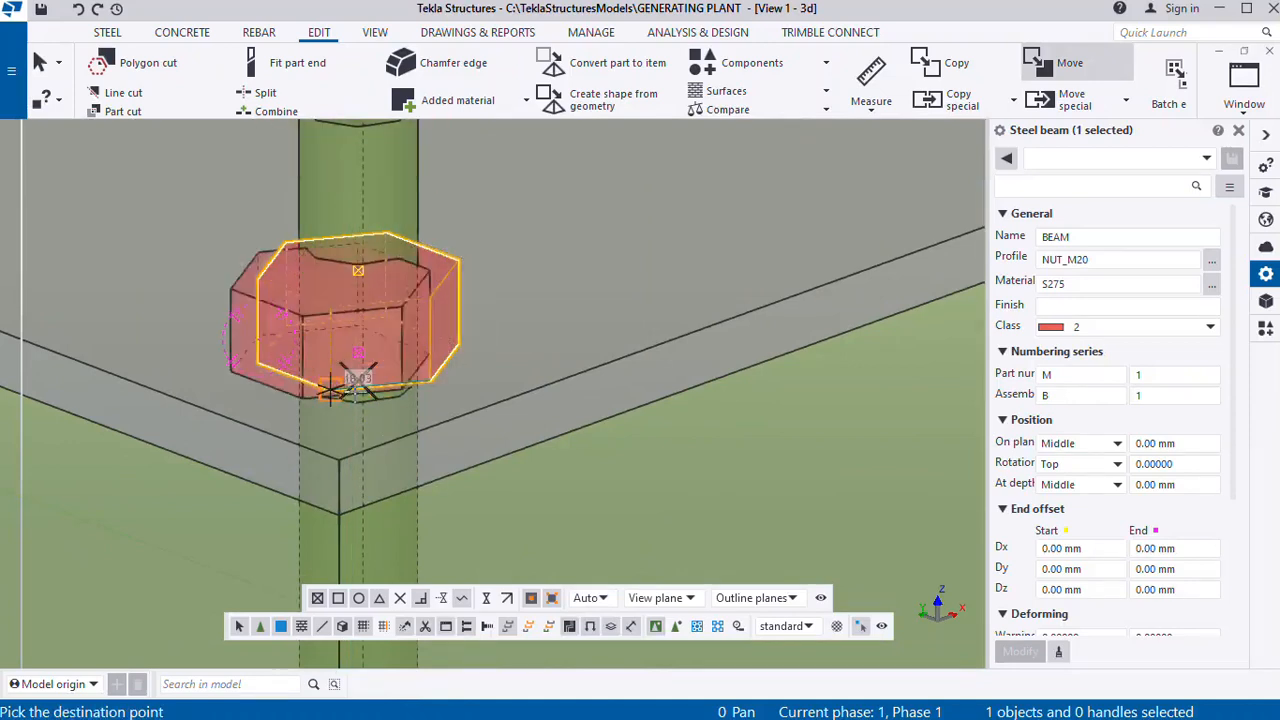
left_click(357, 393)
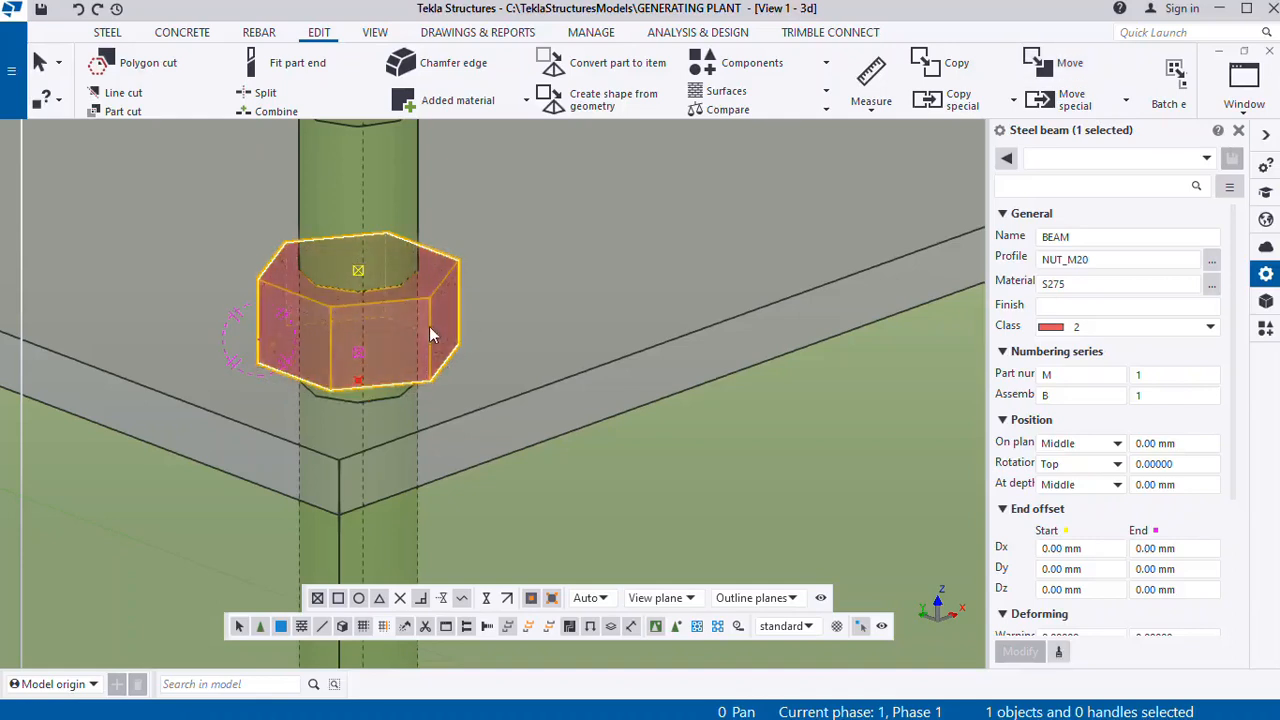
Move the nut further down the rod with a linear move of -5 mm in Z and leave the command
right_click(391, 337)
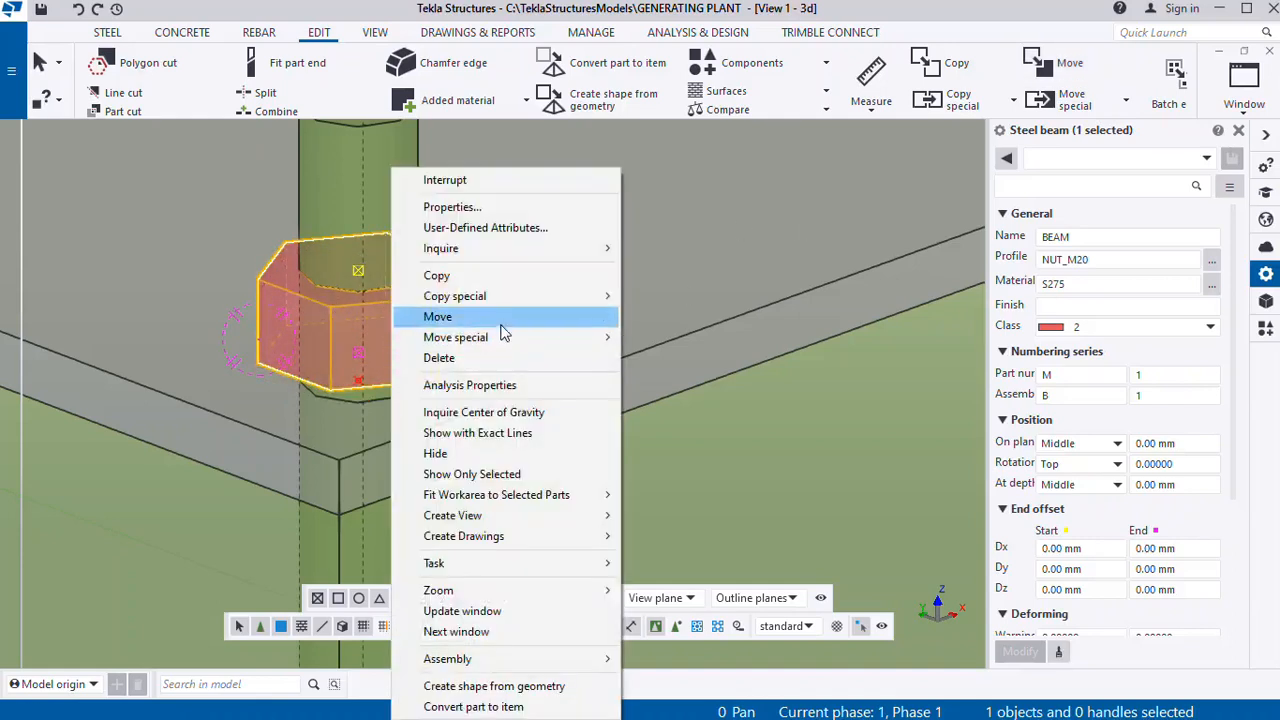
mouse_move(490, 338)
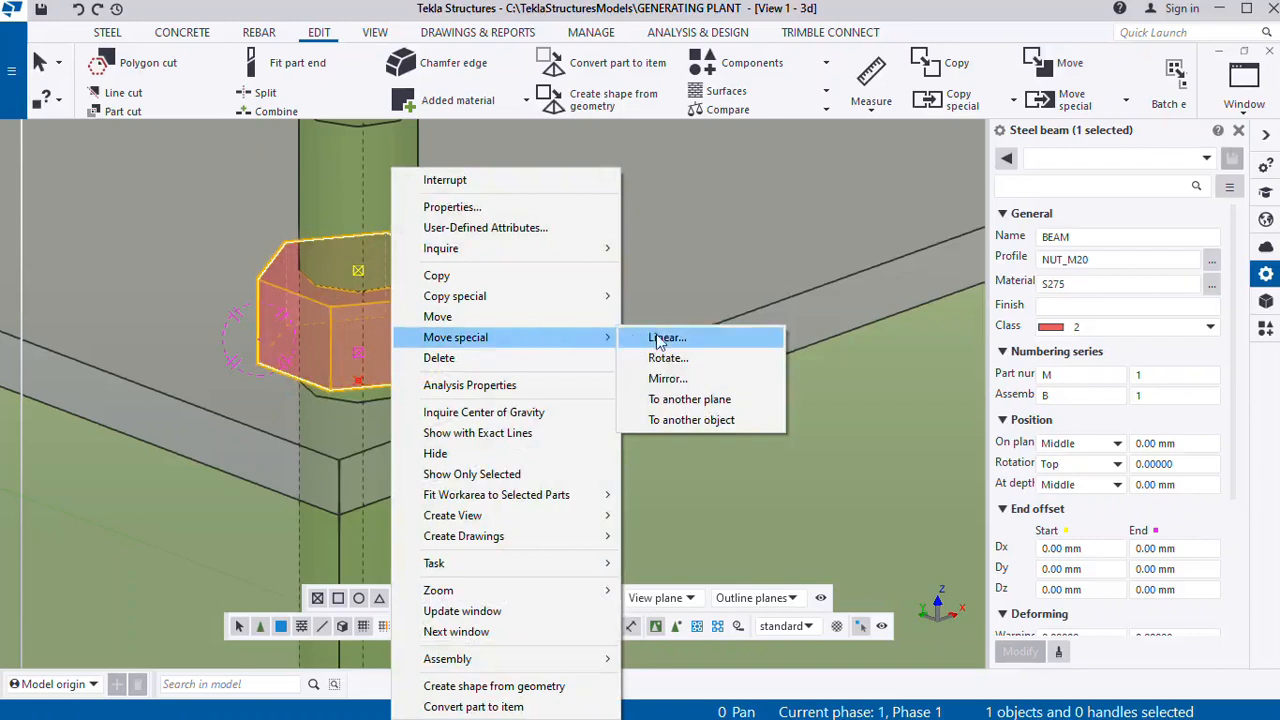
left_click(663, 338)
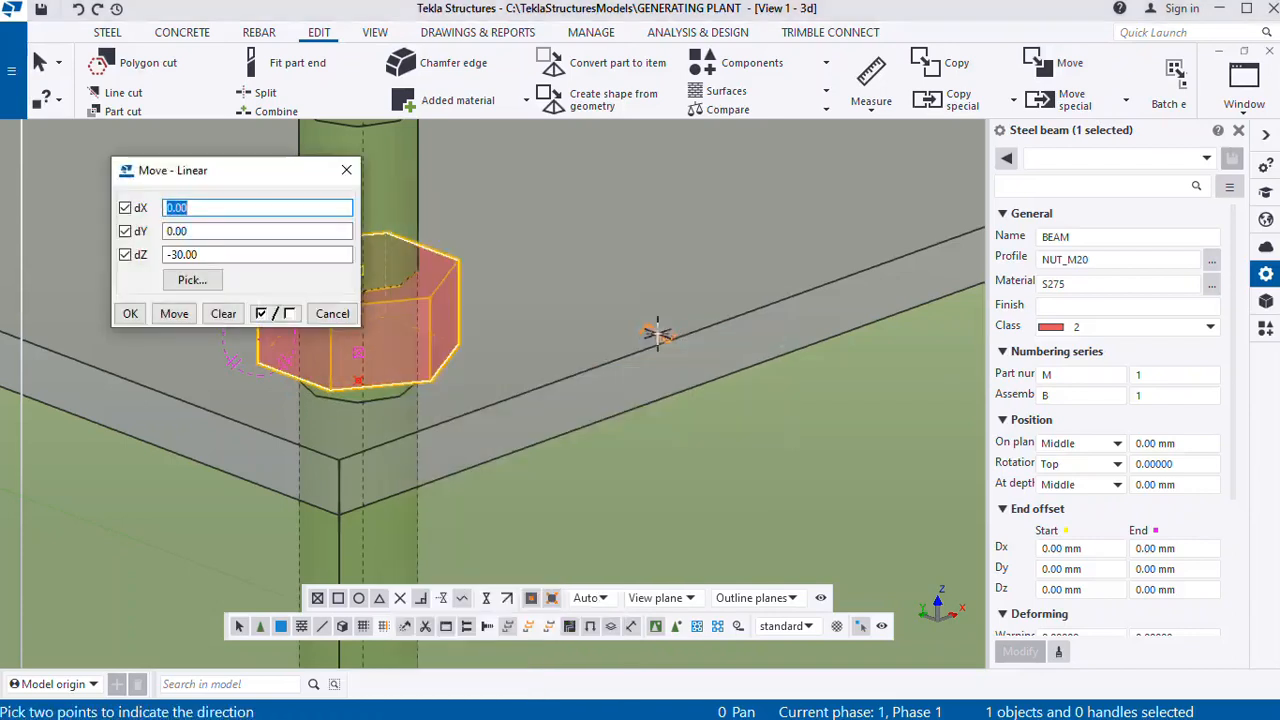
left_click(210, 255)
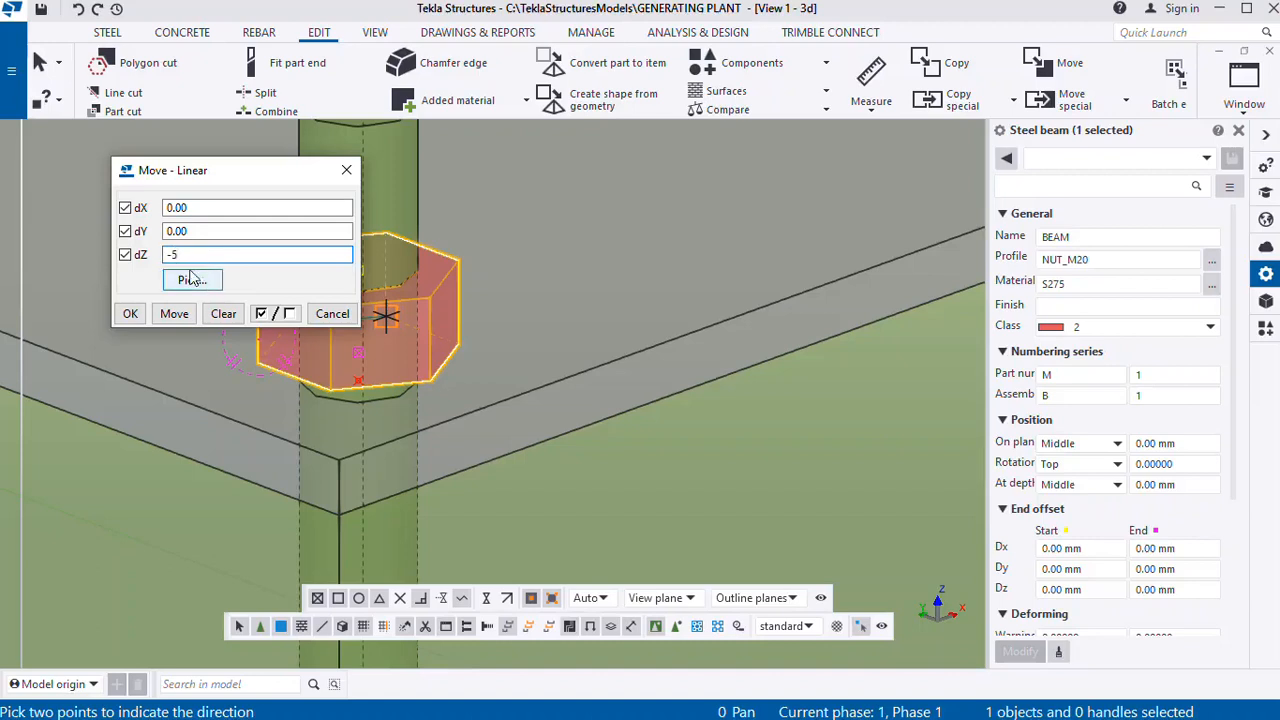
left_click(172, 314)
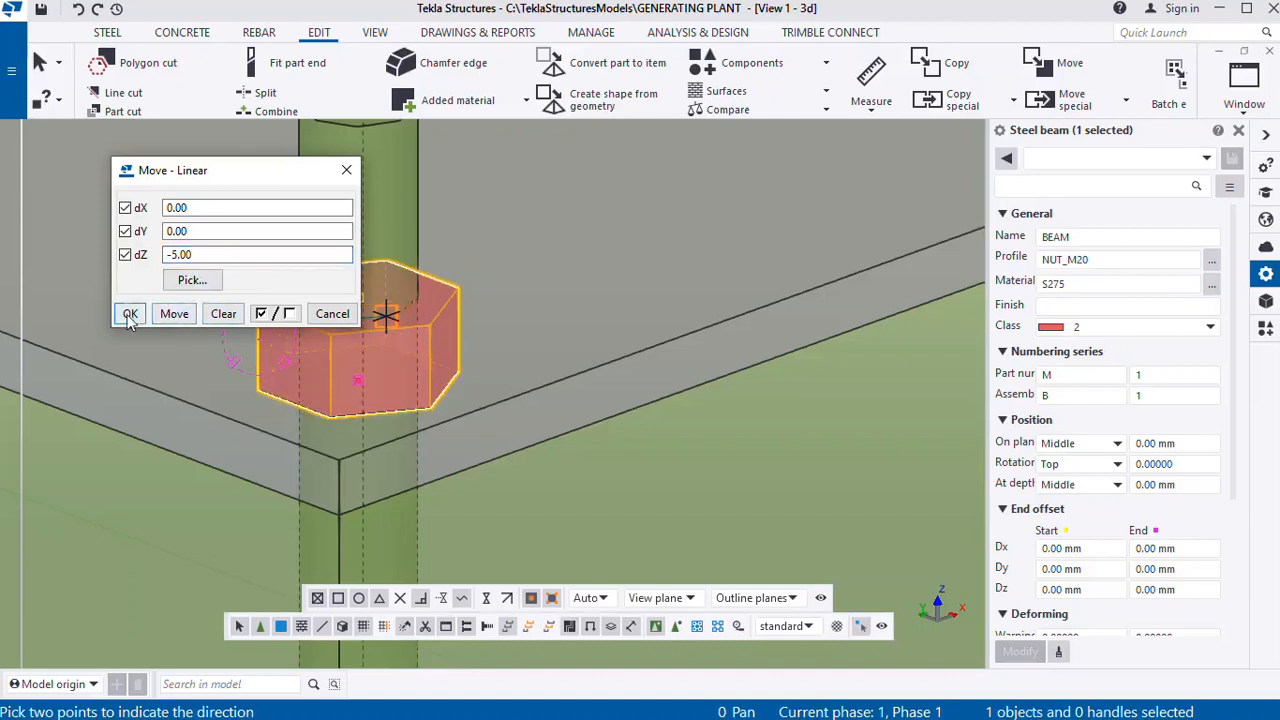
left_click(130, 314)
scroll(398, 310, "down", 4)
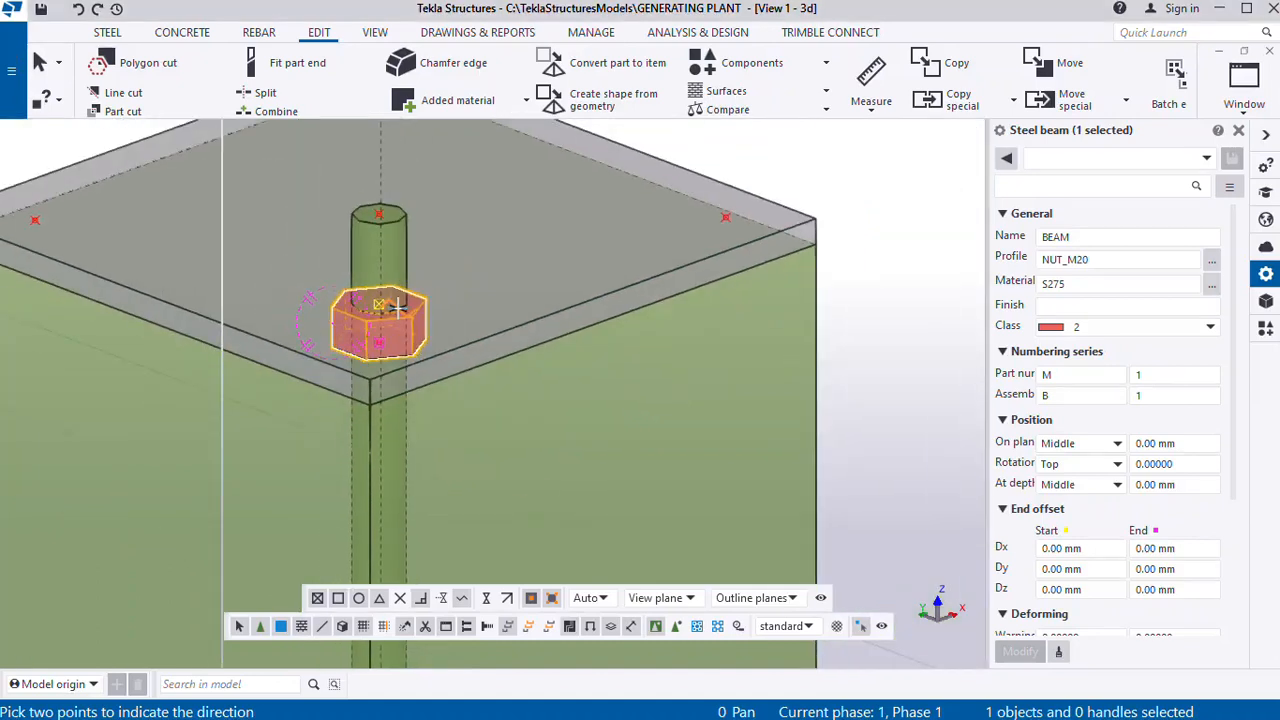
scroll(491, 320, "down", 1)
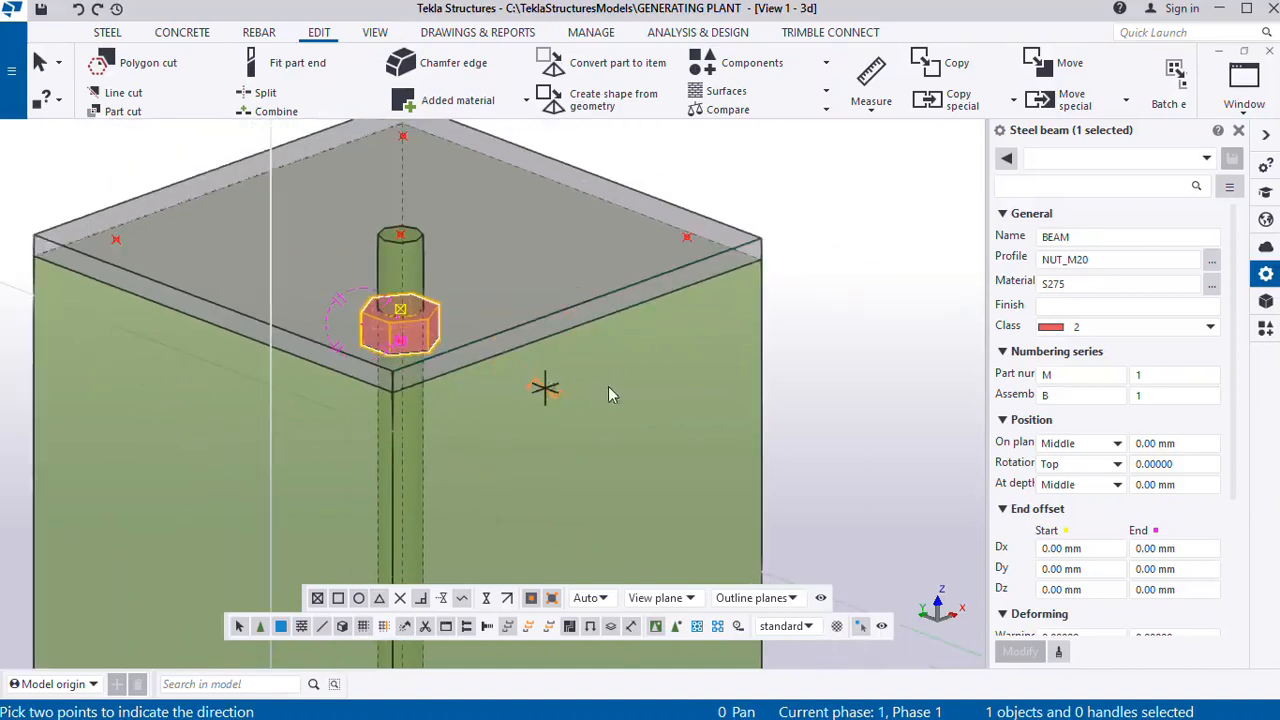
scroll(543, 386, "down", 3)
left_click(730, 329)
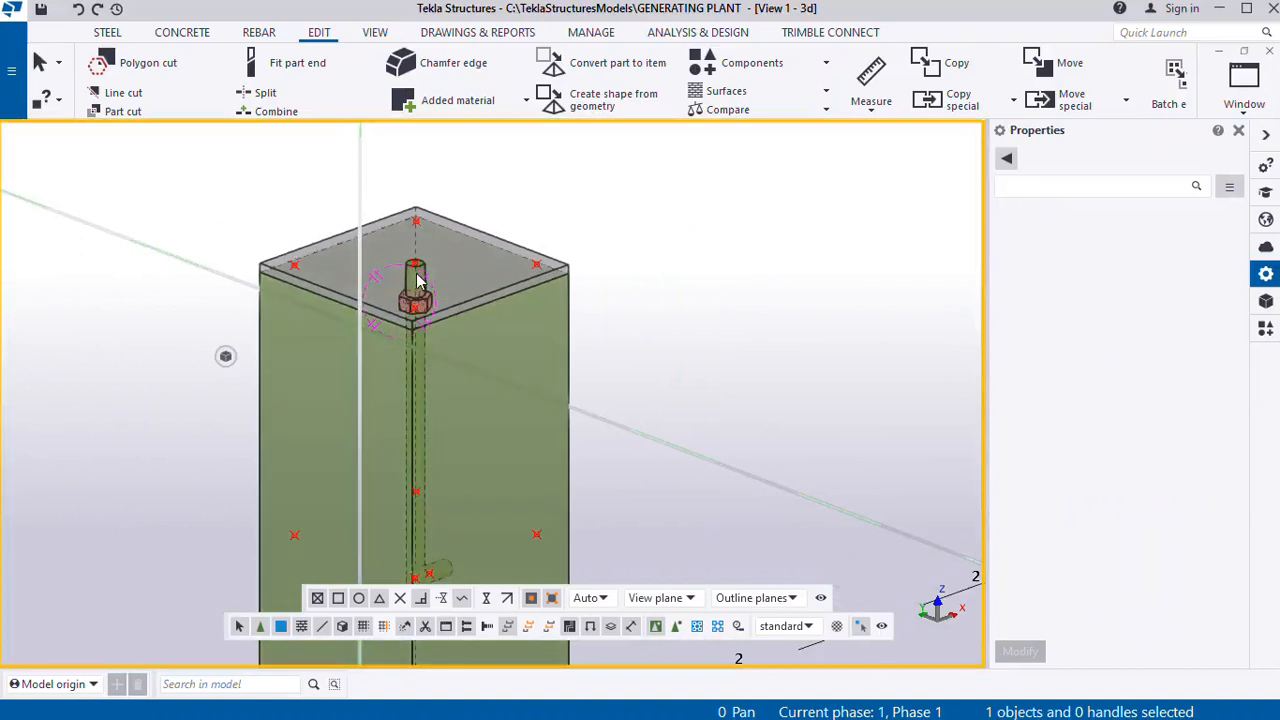
Select the anchor rod together with its nut at the column's top plate
left_click(418, 282)
left_click(731, 304)
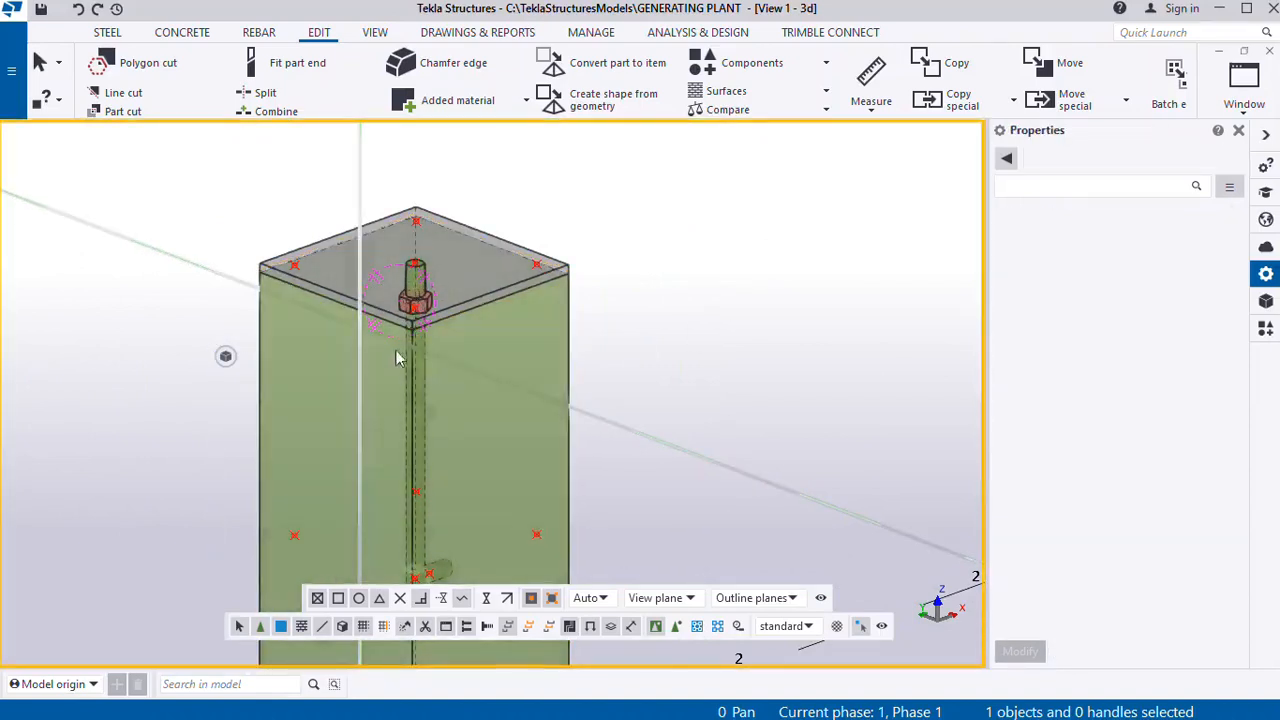
left_click(422, 387)
scroll(430, 330, "up", 2)
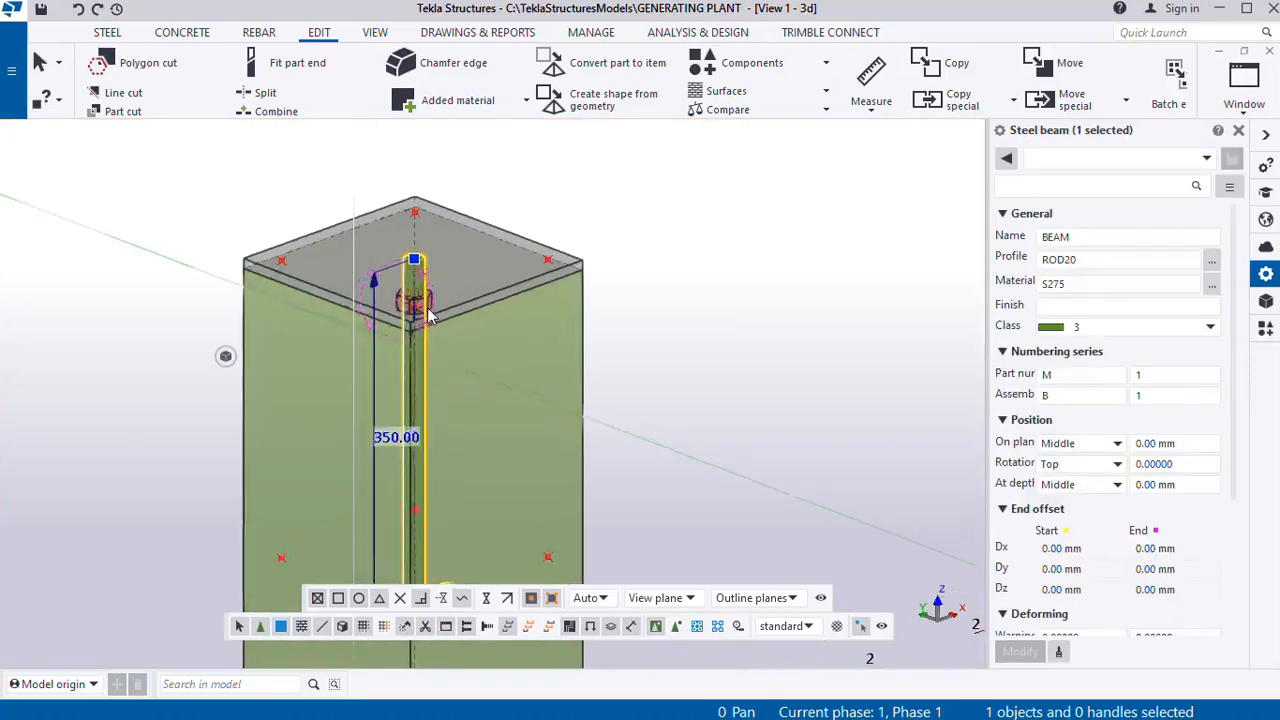
scroll(430, 316, "up", 3)
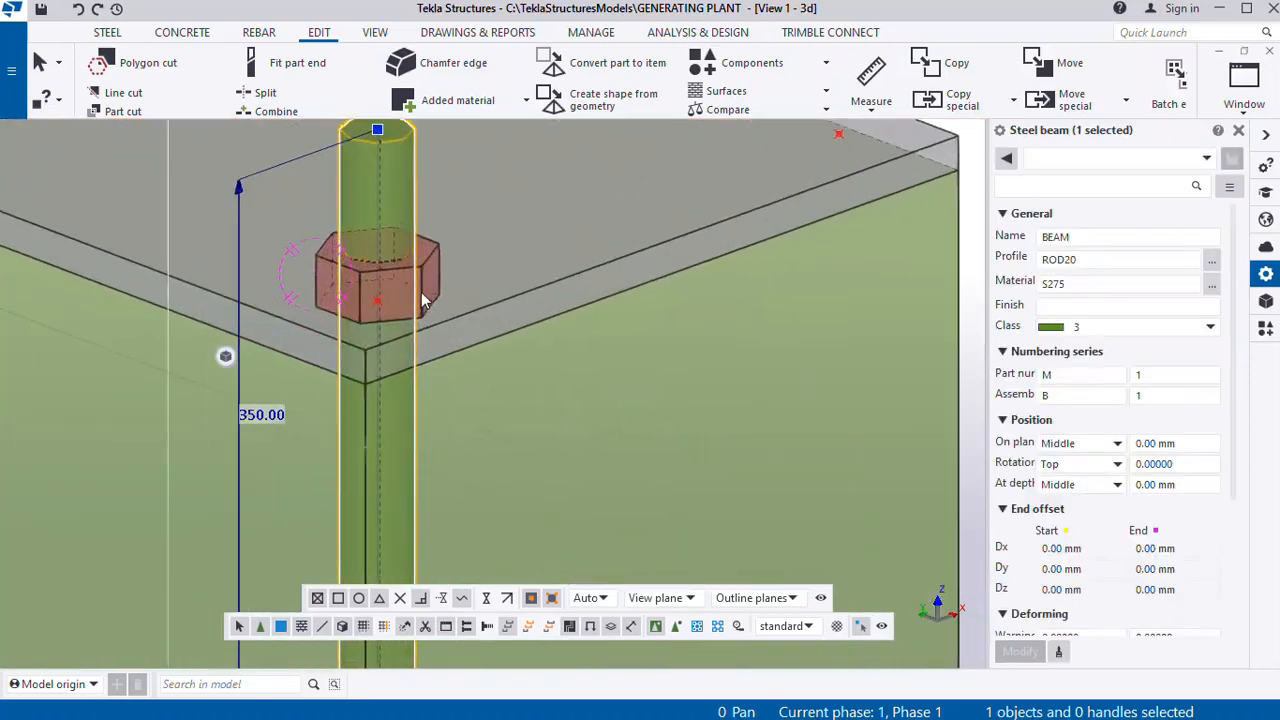
left_click(424, 298, "ctrl")
scroll(426, 290, "down", 2)
scroll(433, 290, "down", 1)
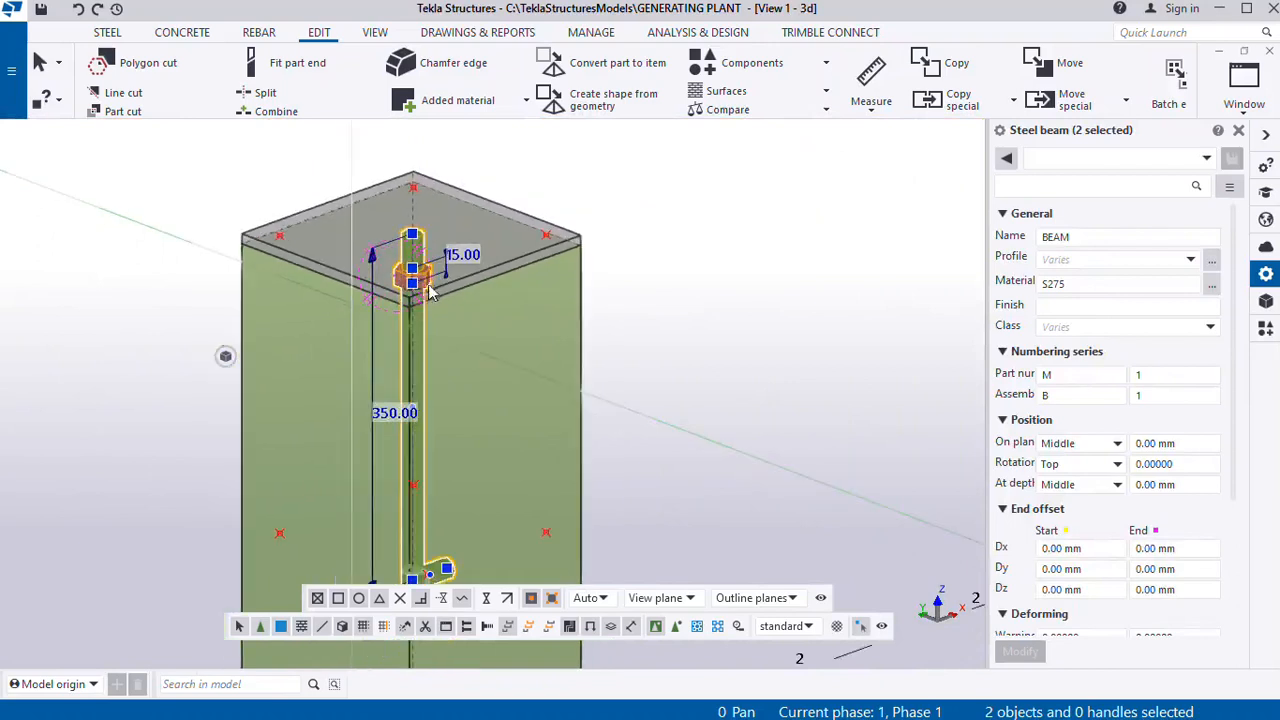
Copy the rod and nut from the rod's top centre to the point at the plate's adjacent corner, and end the command
right_click(430, 290)
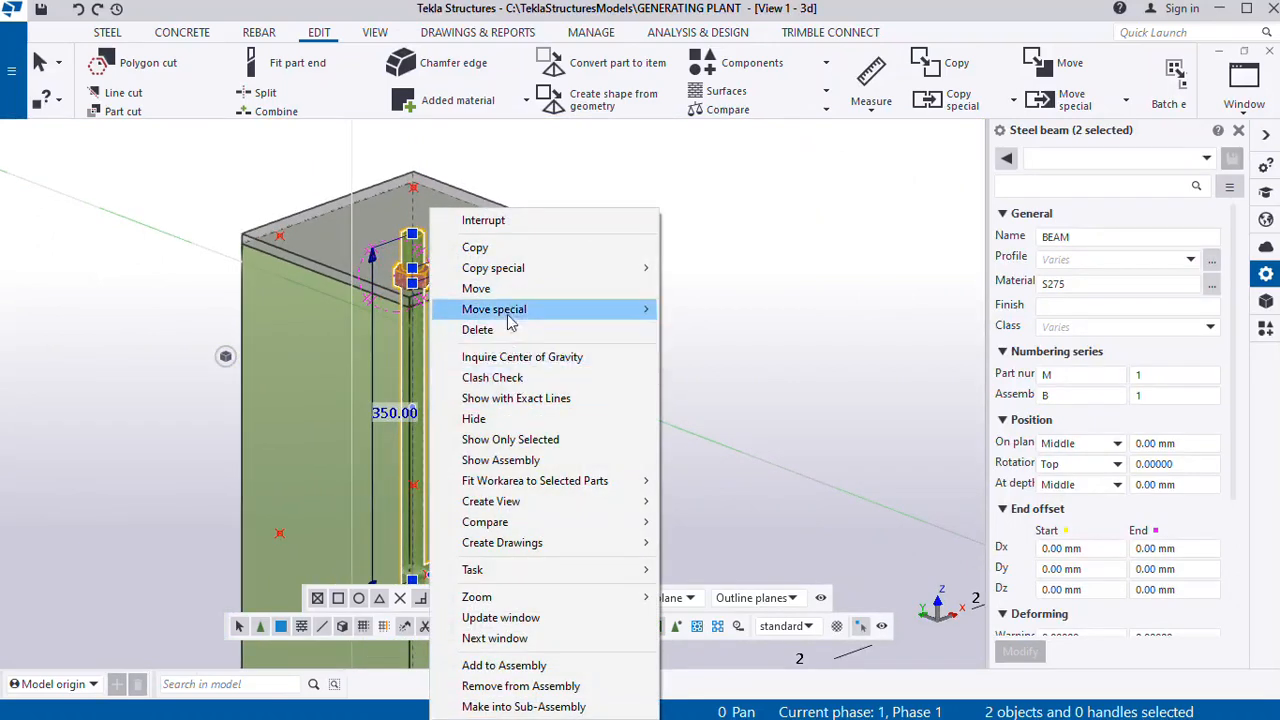
mouse_move(508, 316)
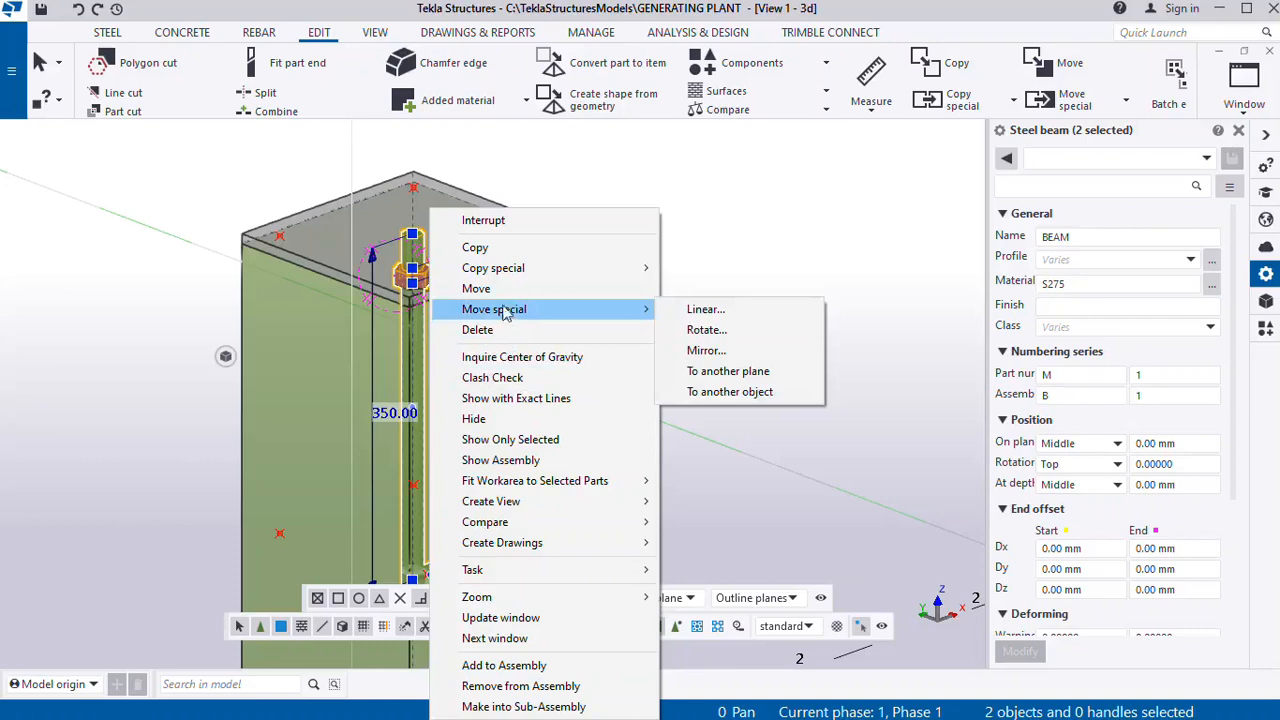
left_click(486, 247)
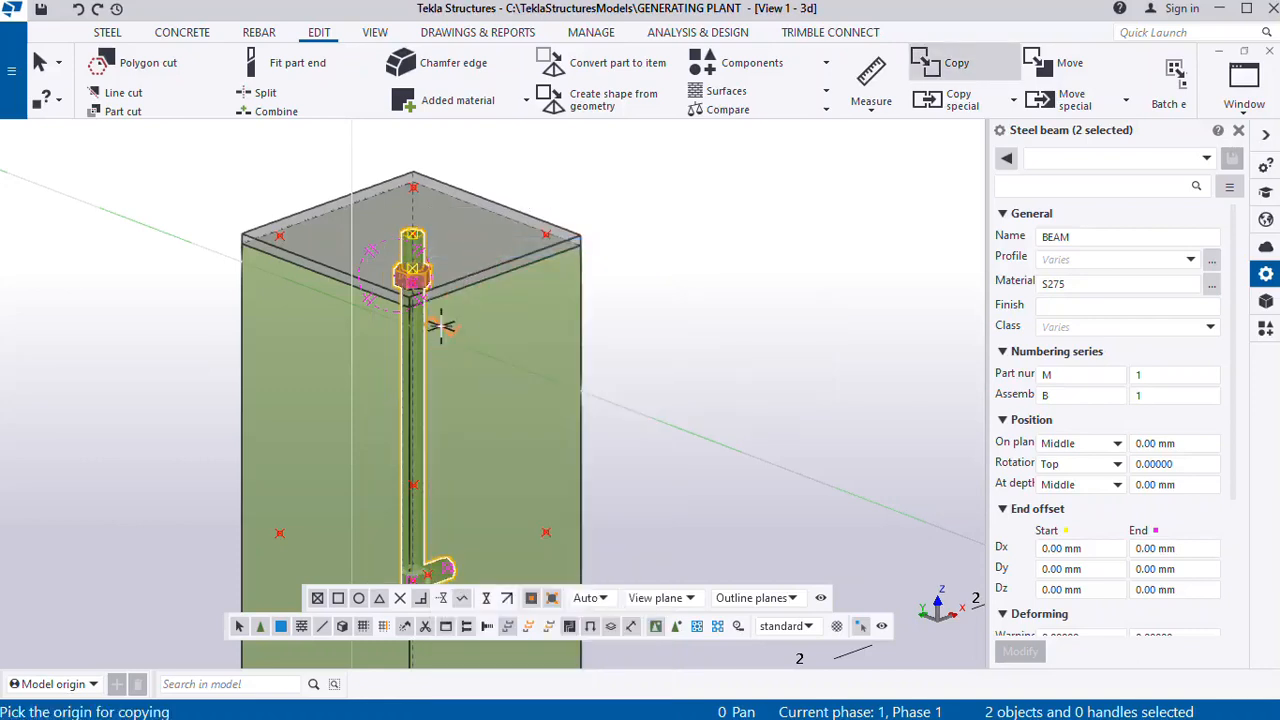
scroll(430, 254, "up", 2)
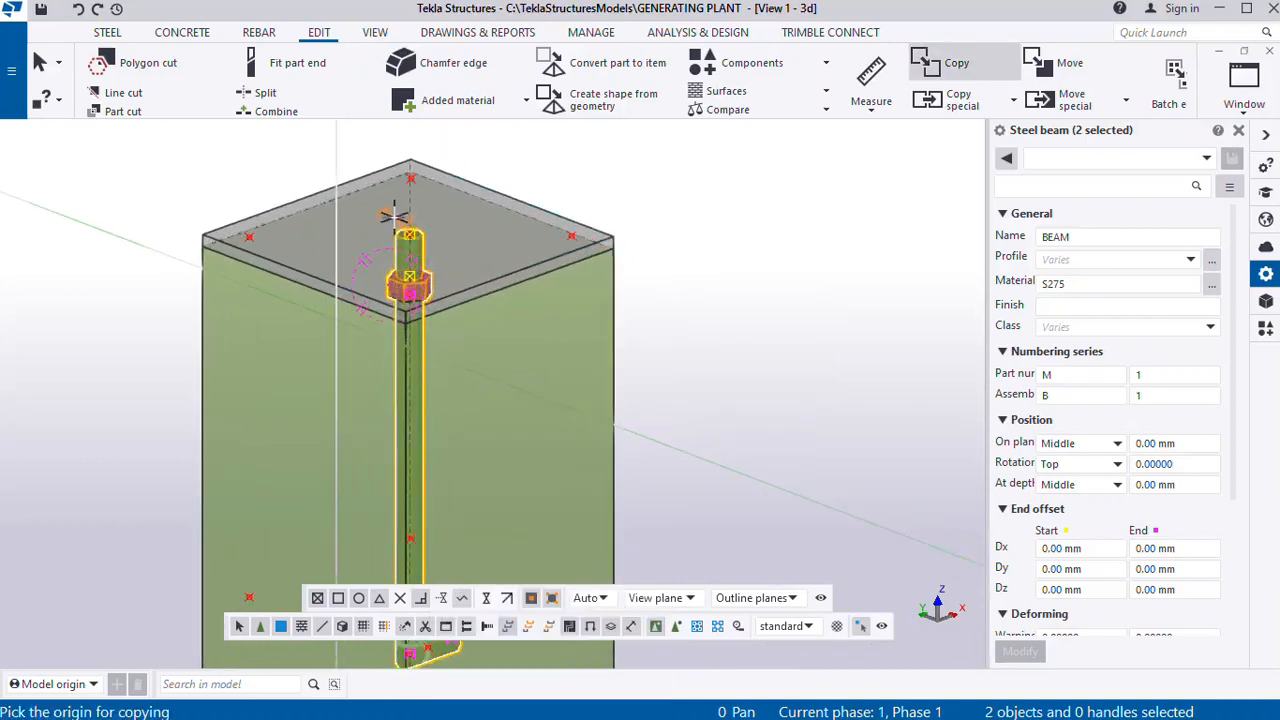
scroll(395, 215, "up", 2)
left_click(413, 238)
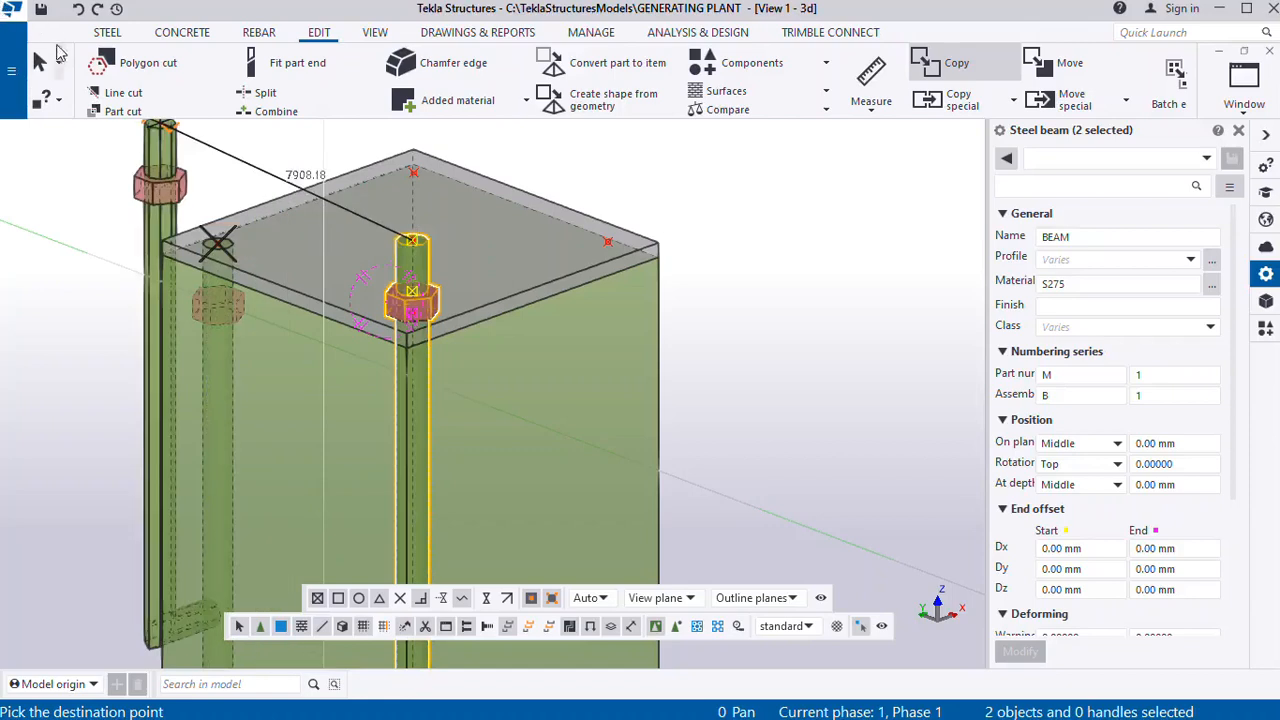
left_click(38, 62)
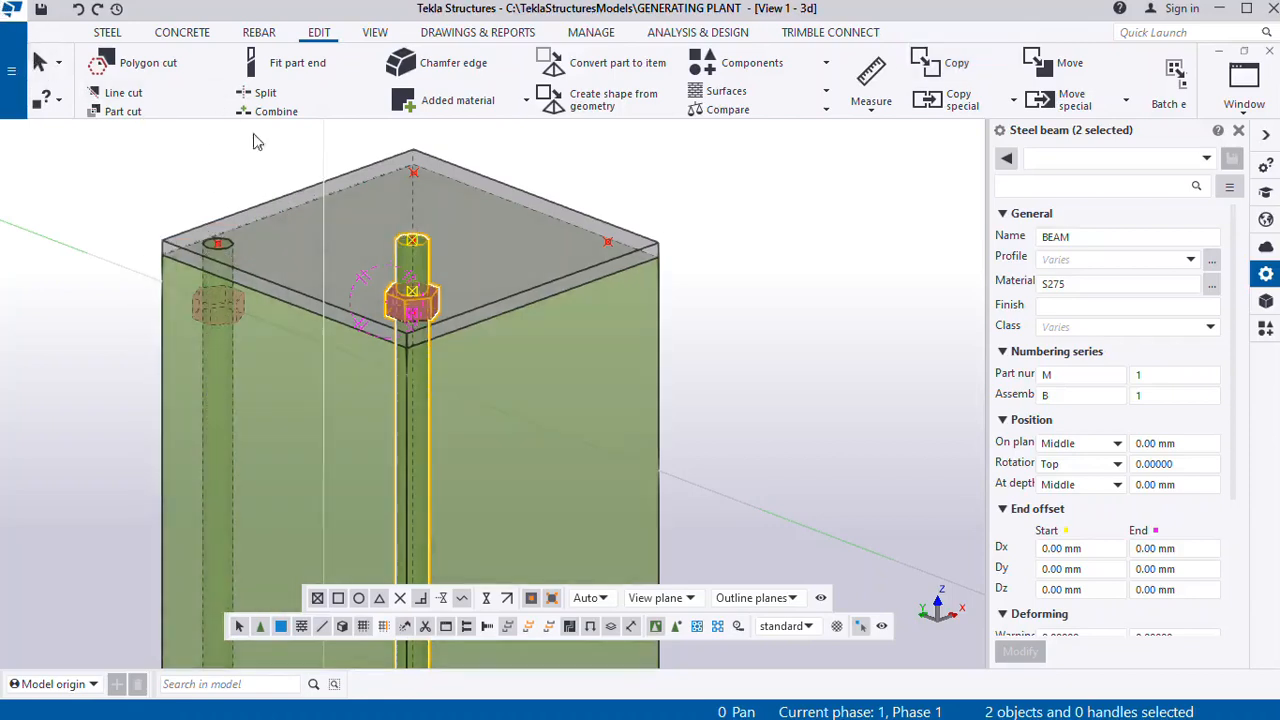
Inspect the copied rod and nut from several angles and undo the copy
middle_click_drag(323, 306, 209, 395, "ctrl")
scroll(377, 344, "up", 3)
scroll(374, 339, "down", 4)
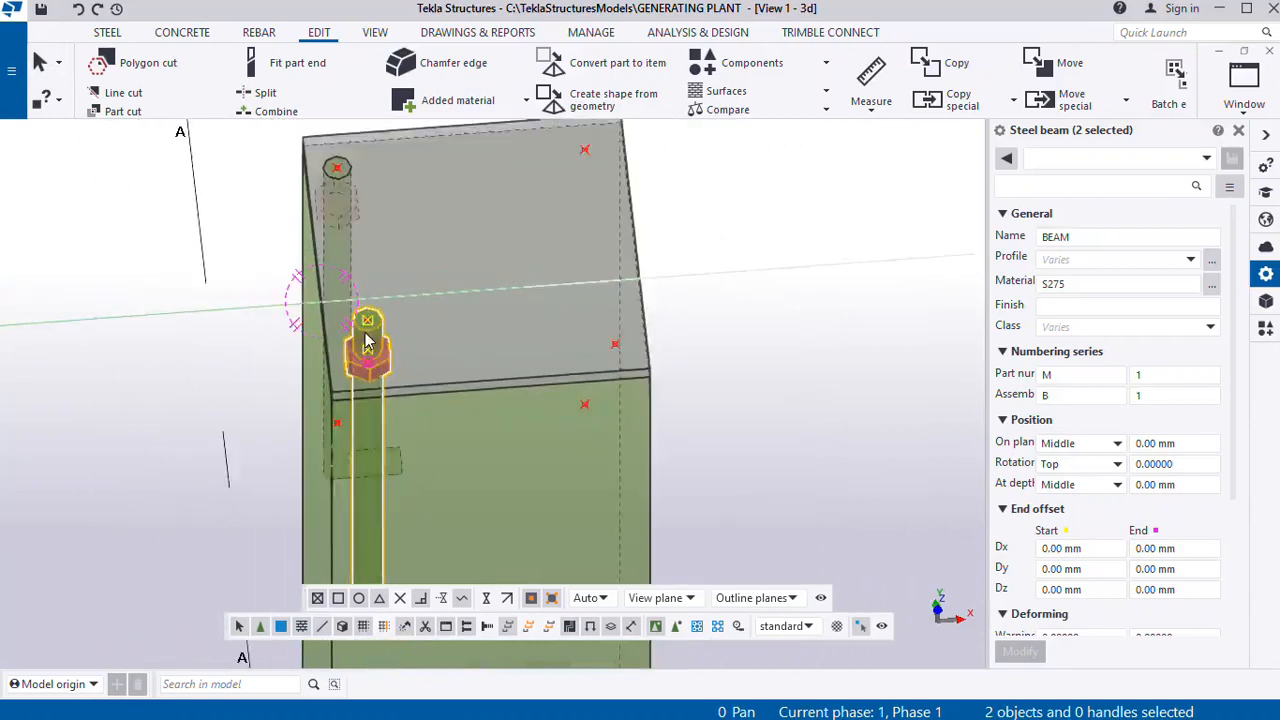
middle_click_drag(366, 337, 237, 357, "ctrl")
left_click(857, 265)
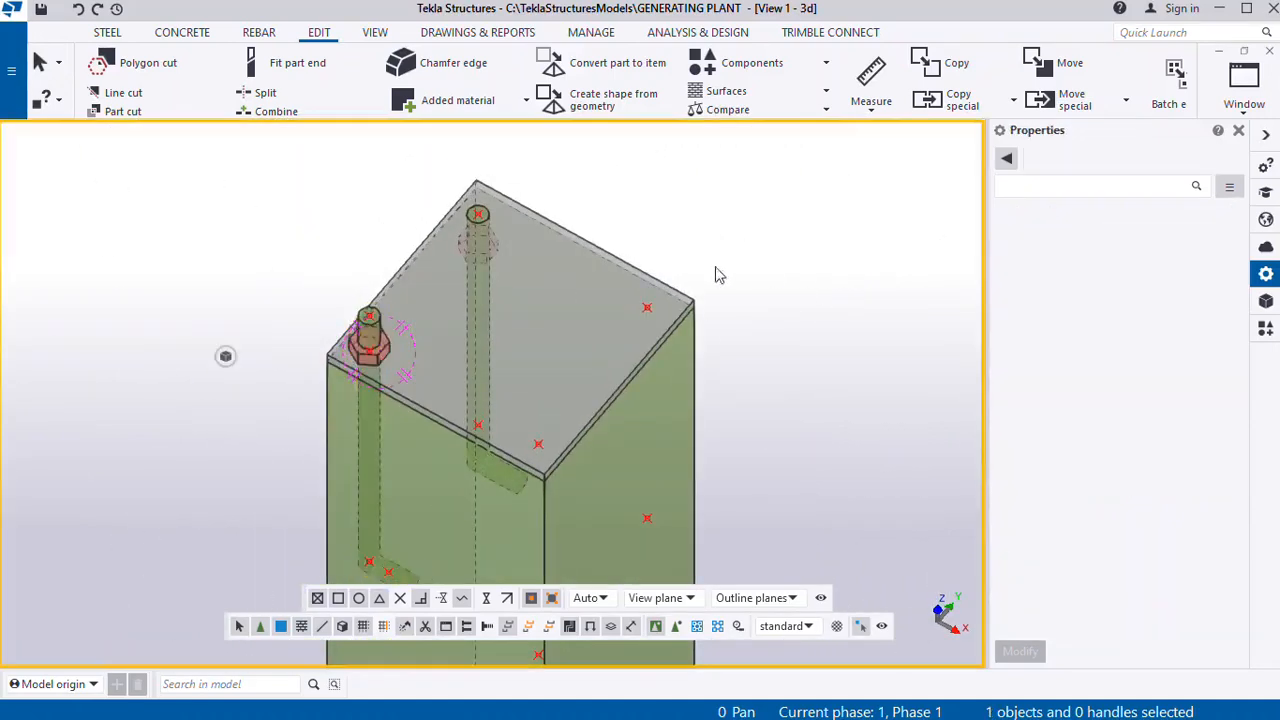
middle_click_drag(557, 287, 407, 224, "ctrl")
left_click(425, 217)
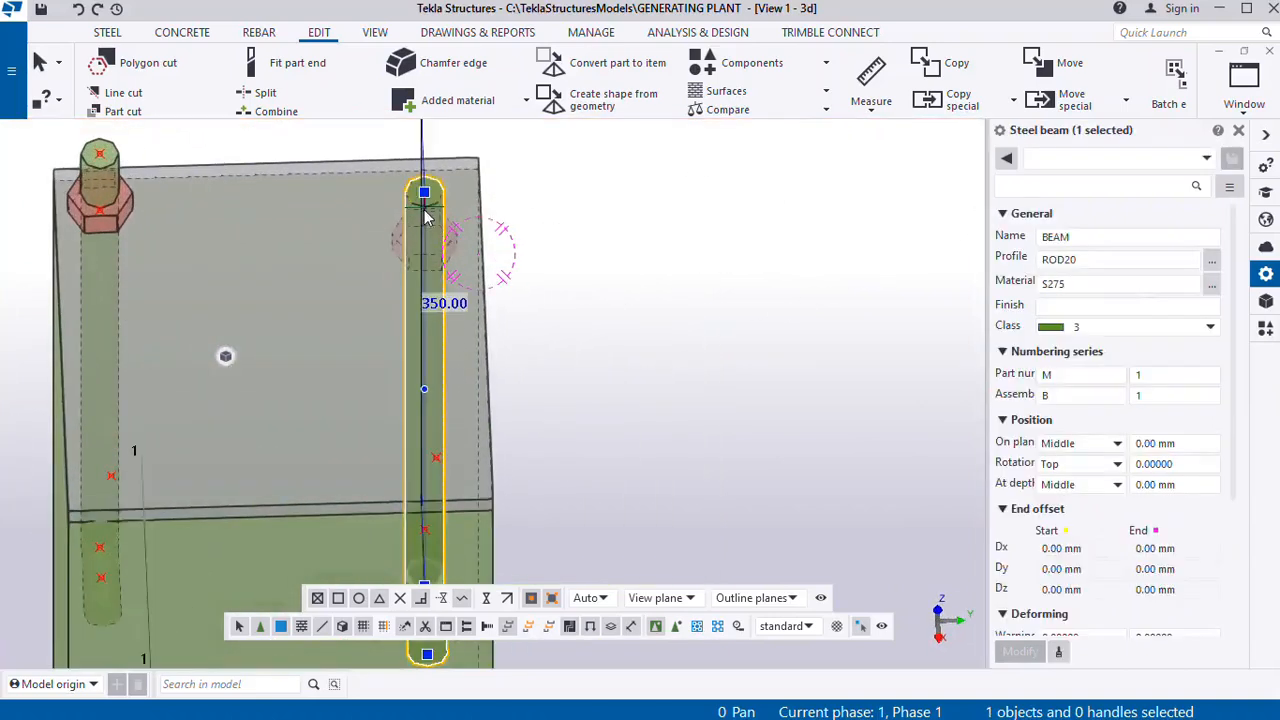
left_click(78, 9)
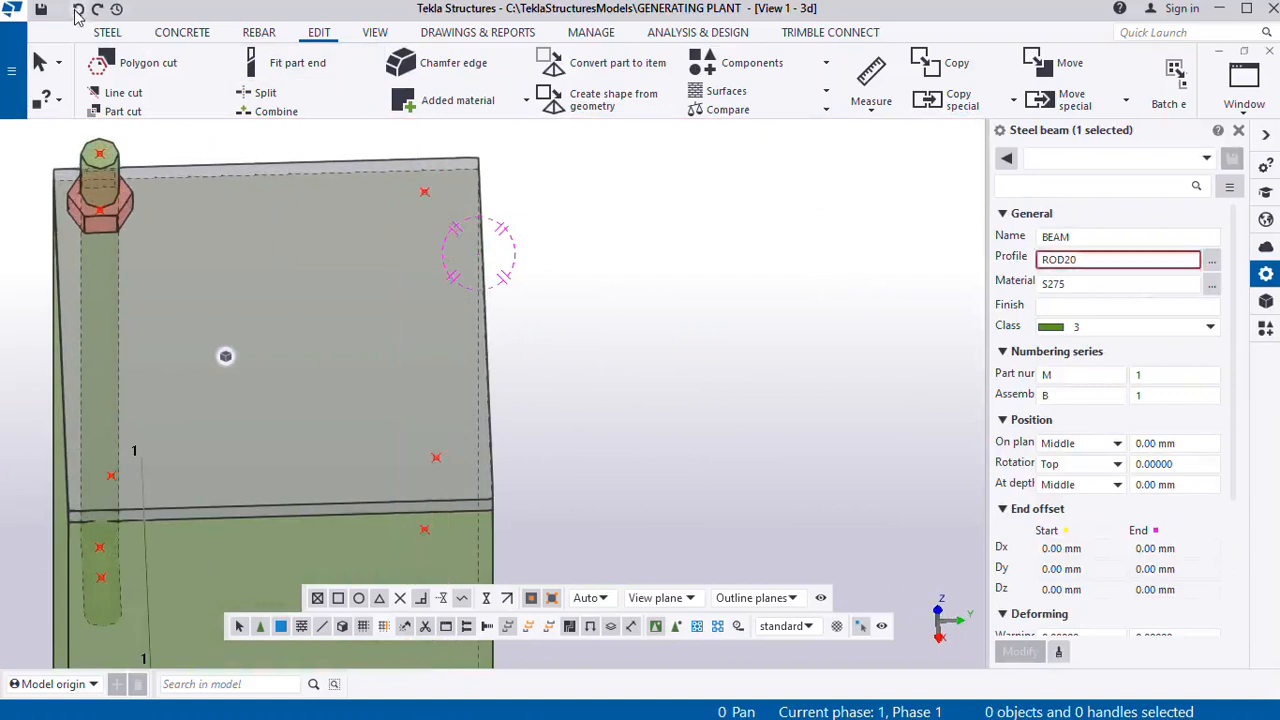
Select the remaining anchor rod and add its nut to the selection
left_click(113, 303)
scroll(131, 207, "up", 2)
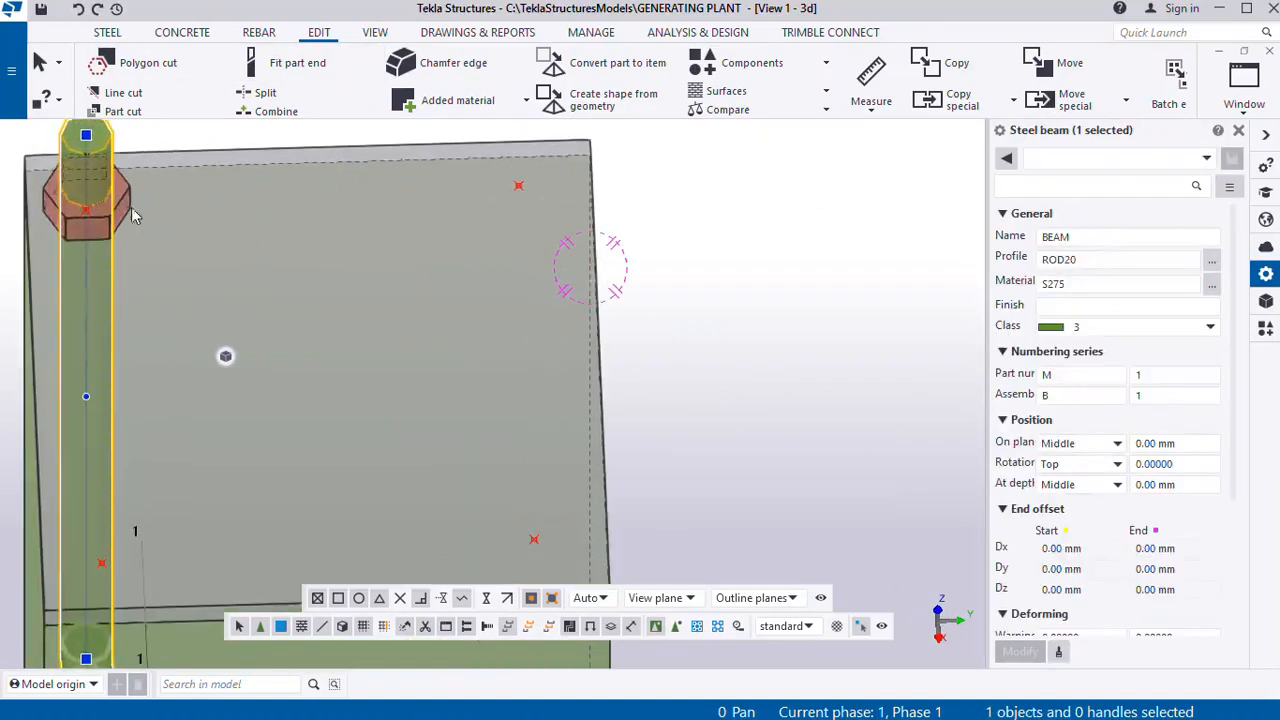
left_click(124, 204)
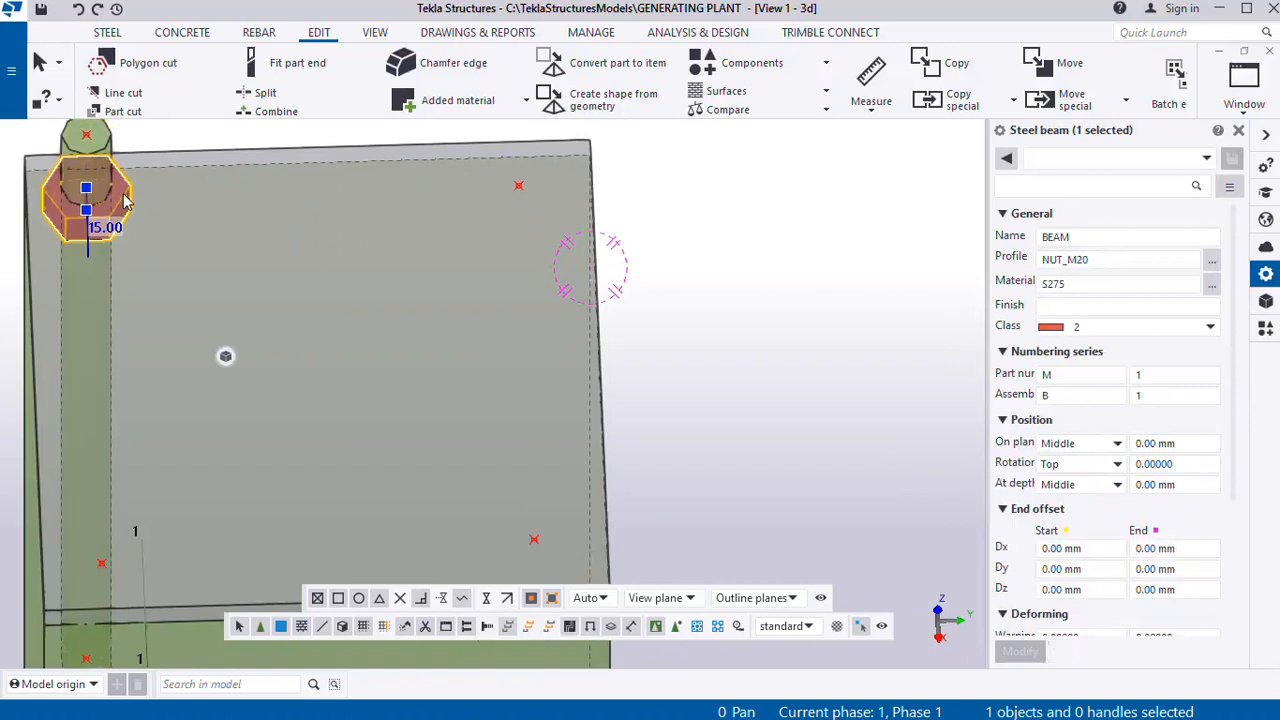
key("Escape")
left_click(106, 293)
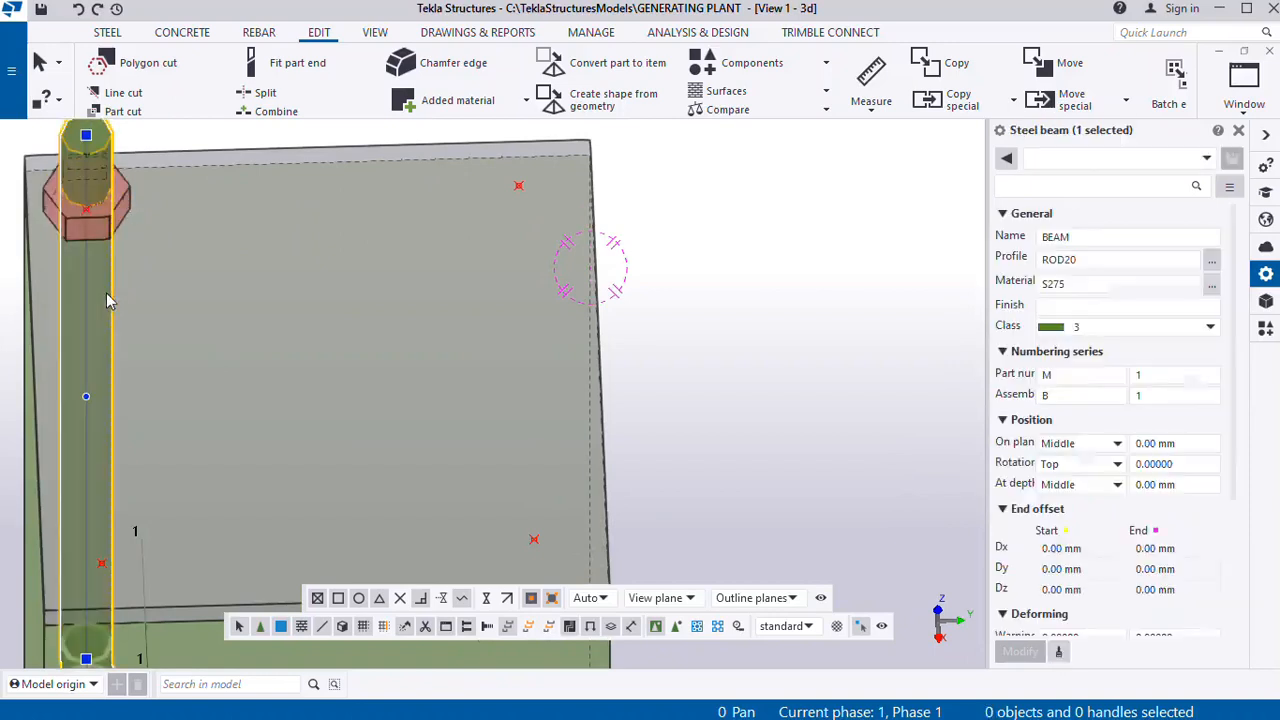
left_click(123, 203, "ctrl")
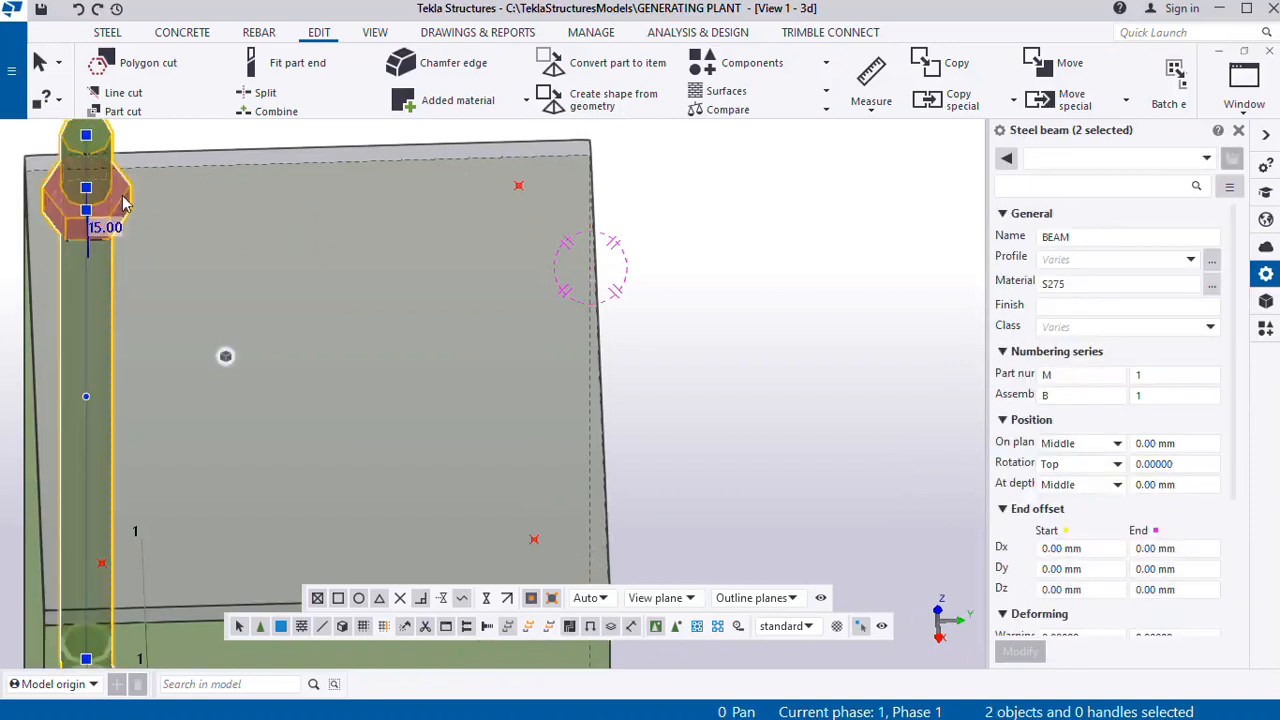
Copy the selected rod and nut from the rod's top centre point to the marked point at the plate's adjacent corner
right_click(123, 203)
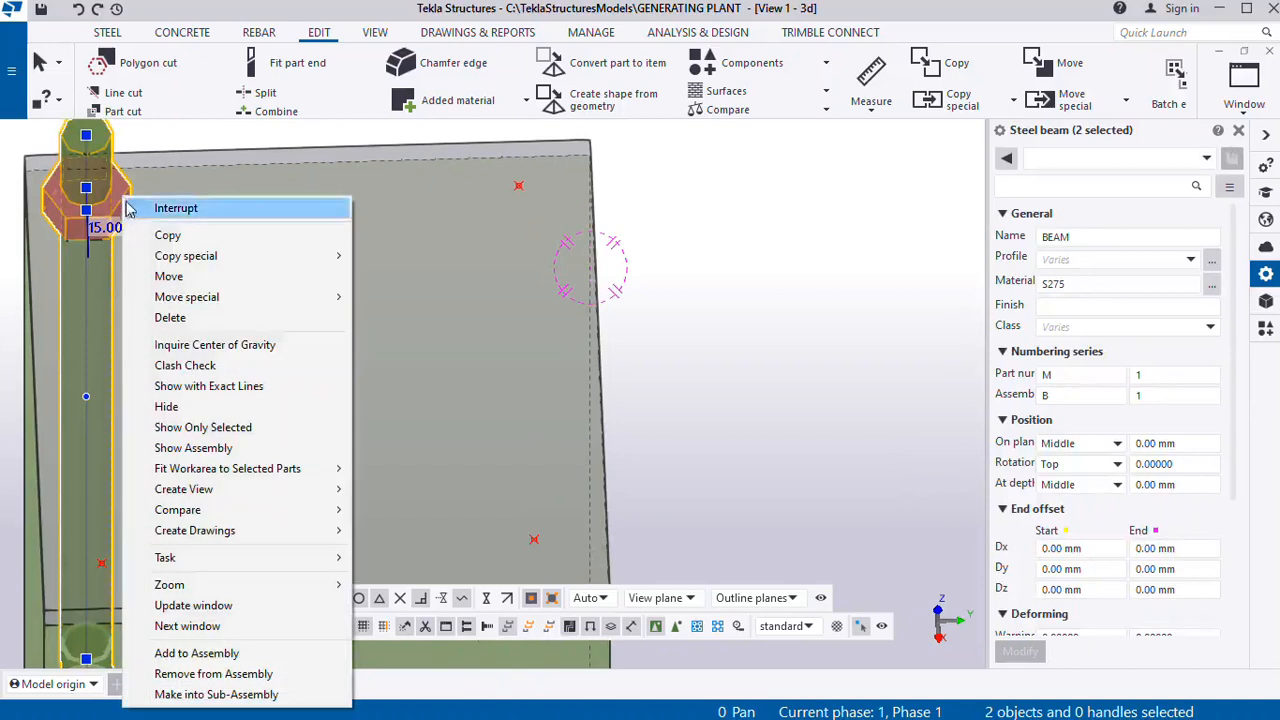
left_click(191, 240)
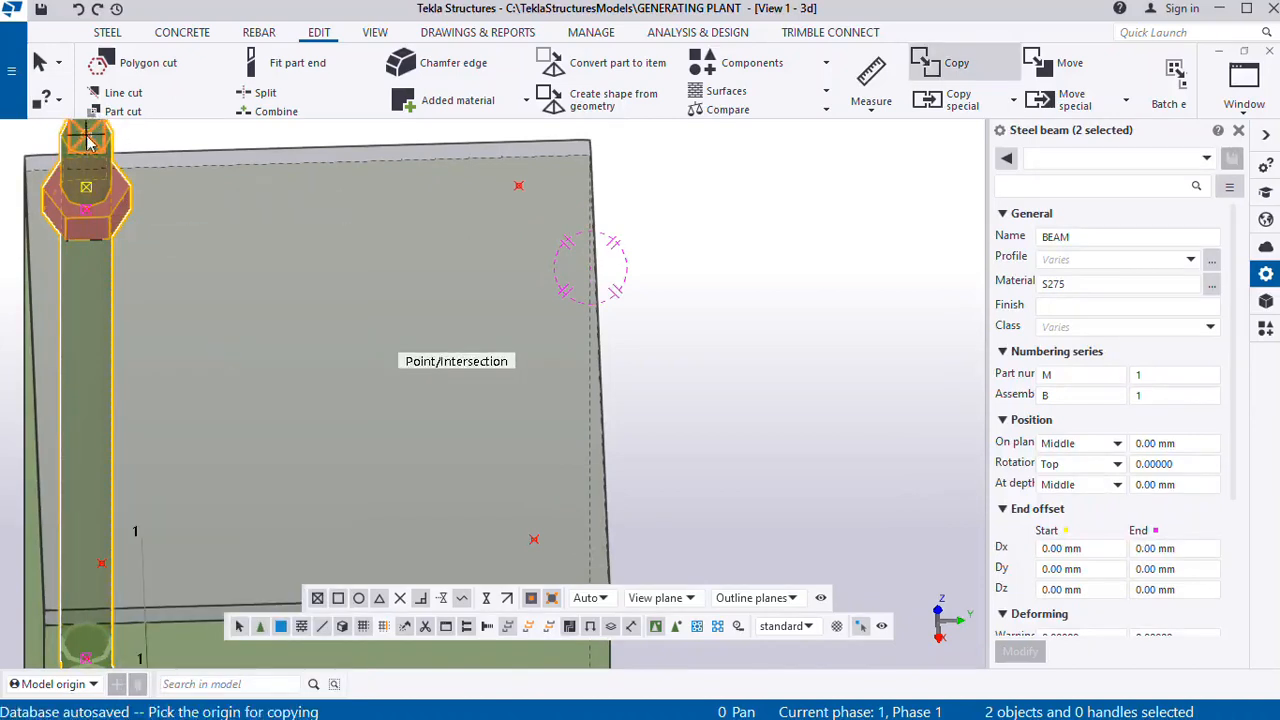
left_click(86, 135)
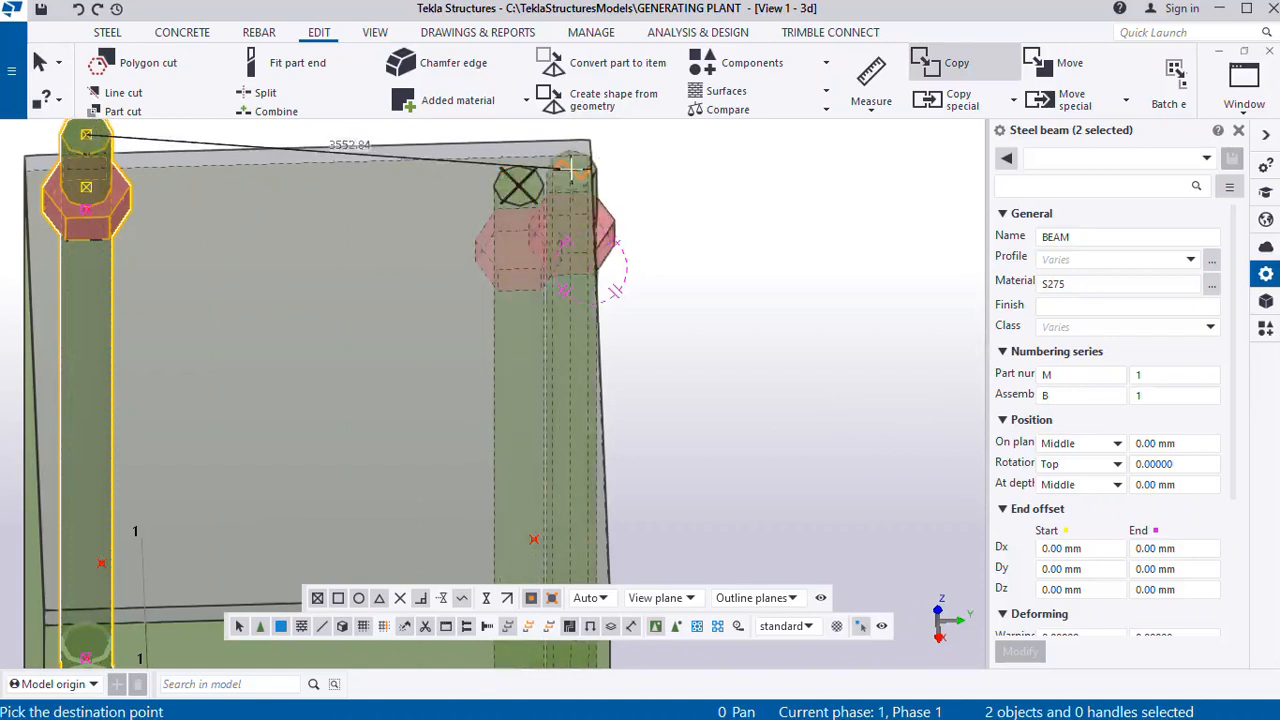
scroll(518, 185, "down", 1)
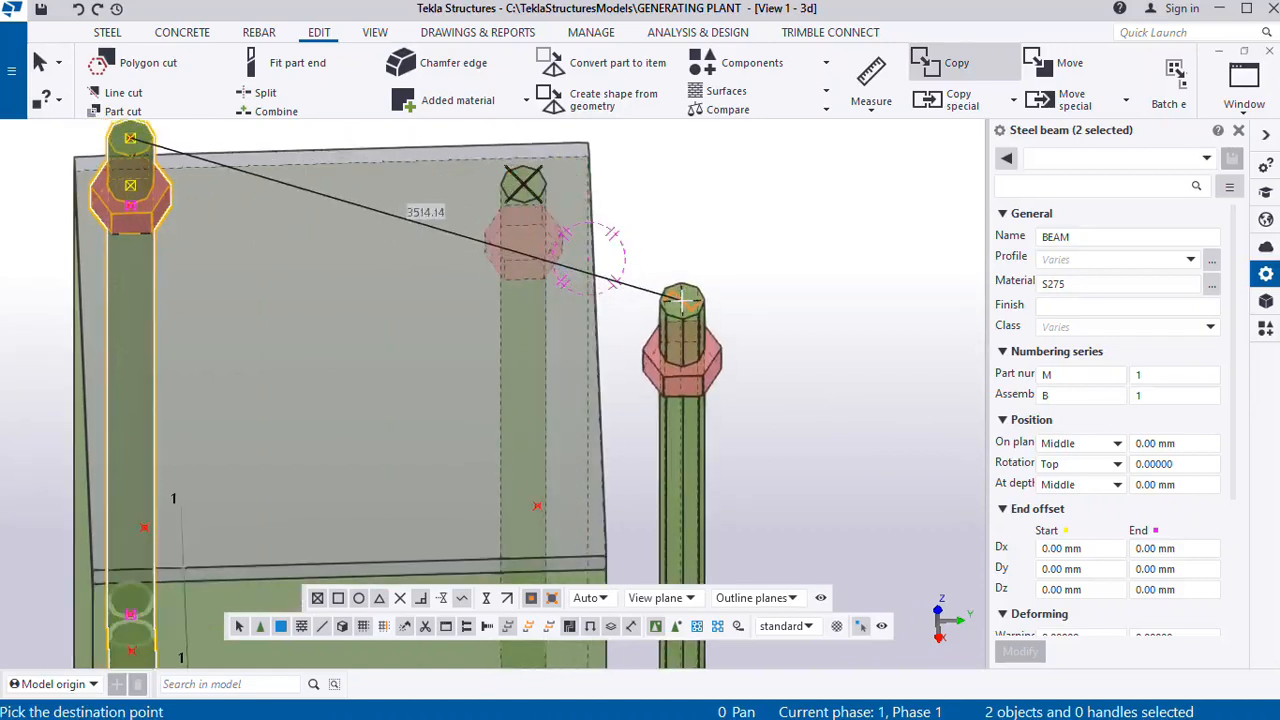
key("Escape")
scroll(419, 264, "down", 3)
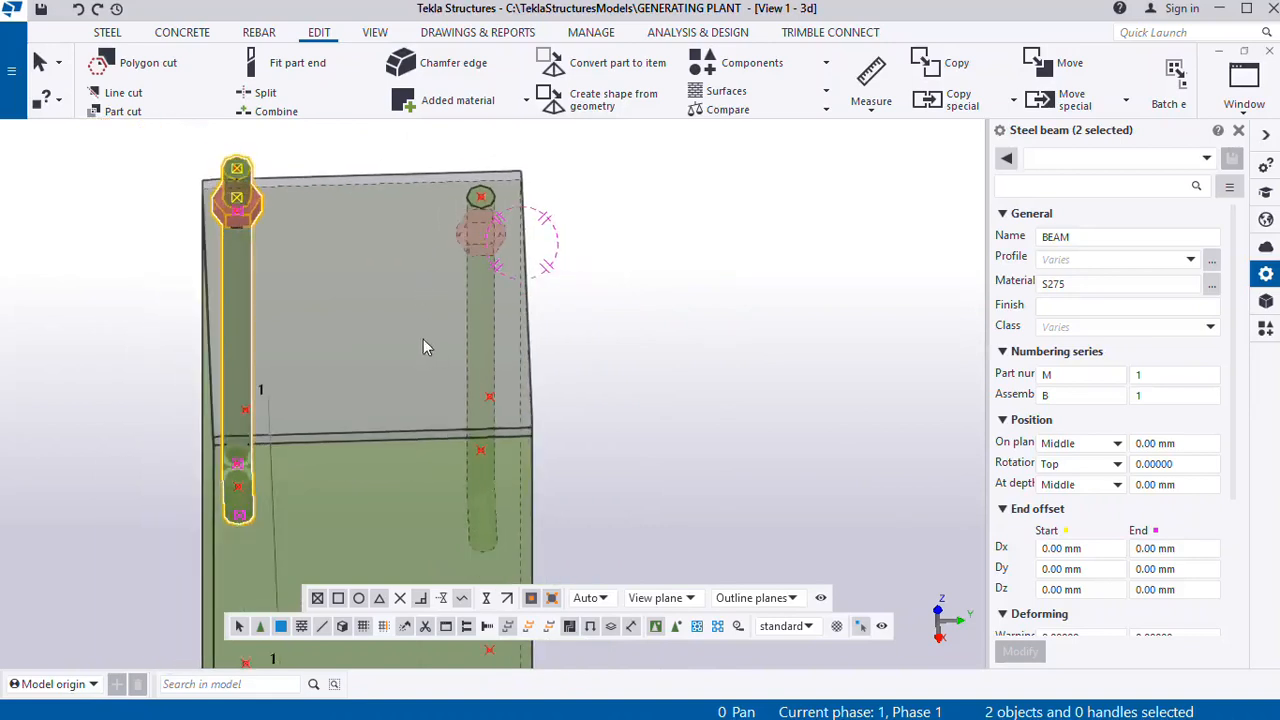
Display the parts as rendered solids and examine how high the copied rod and nut sit relative to the top plate
middle_click_drag(423, 339, 390, 334, "ctrl")
scroll(600, 333, "down", 4)
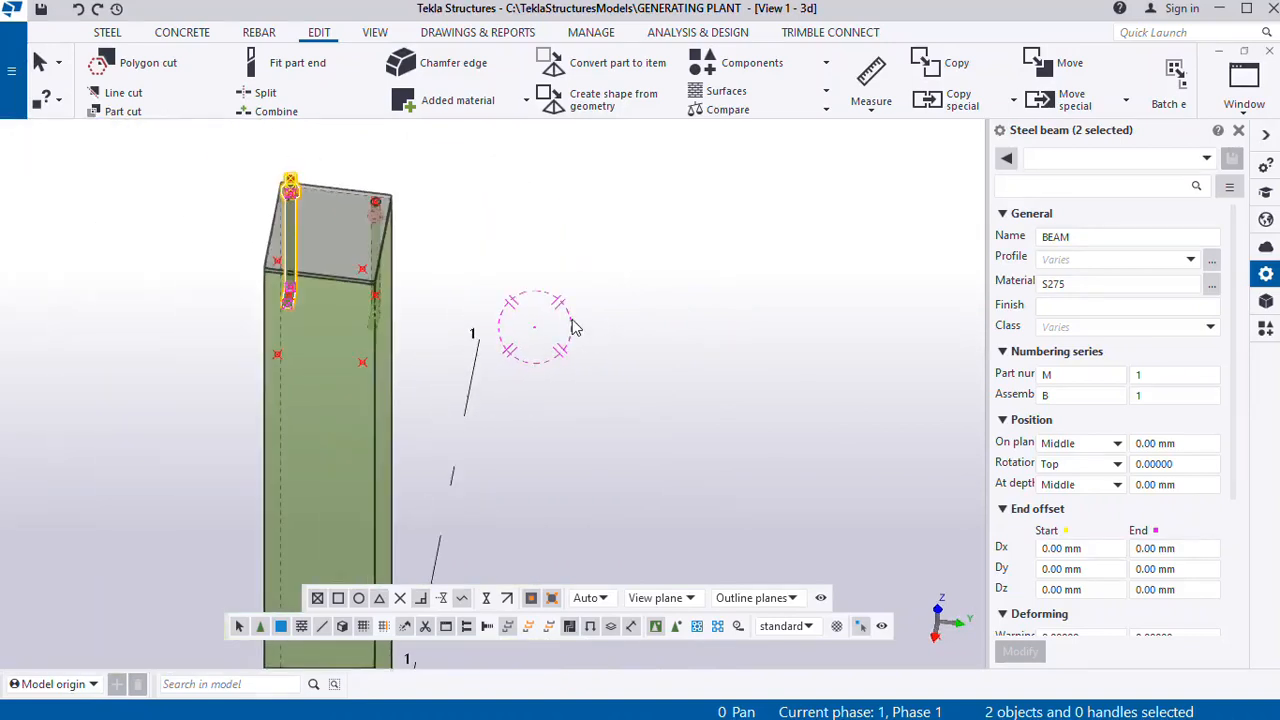
key("ctrl+4")
scroll(303, 212, "up", 2)
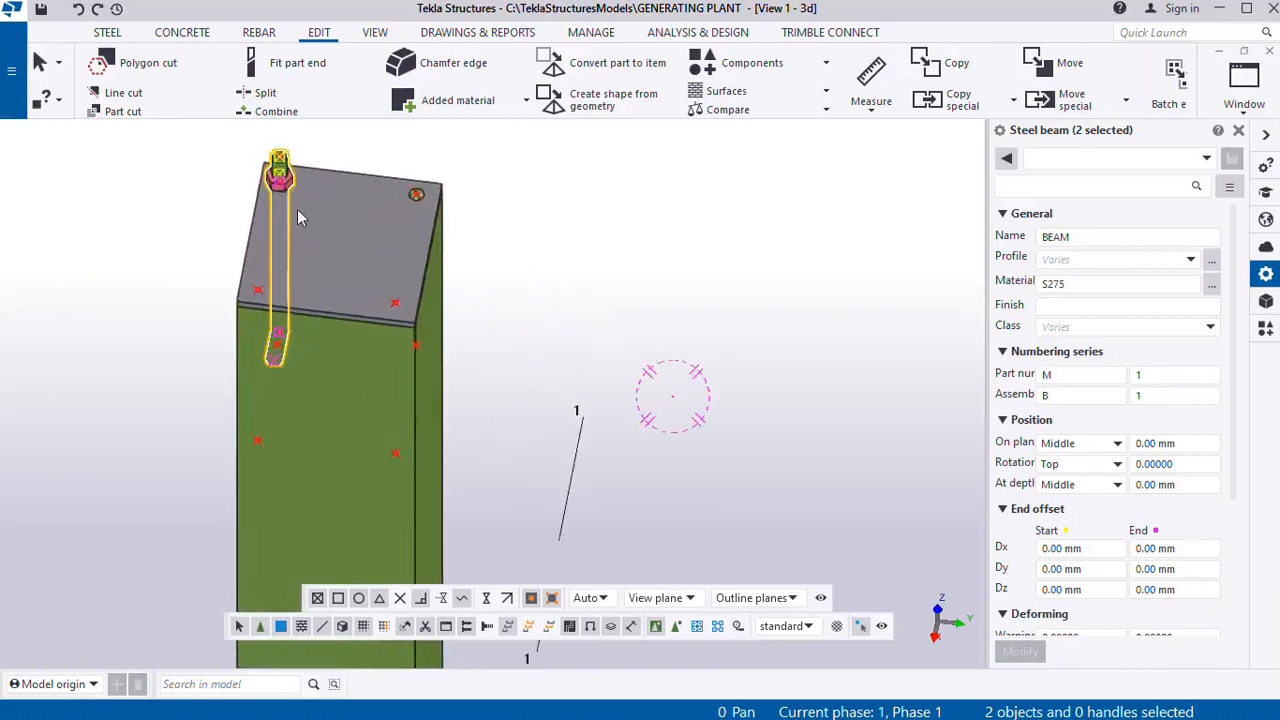
middle_click_drag(272, 257, 112, 162, "ctrl")
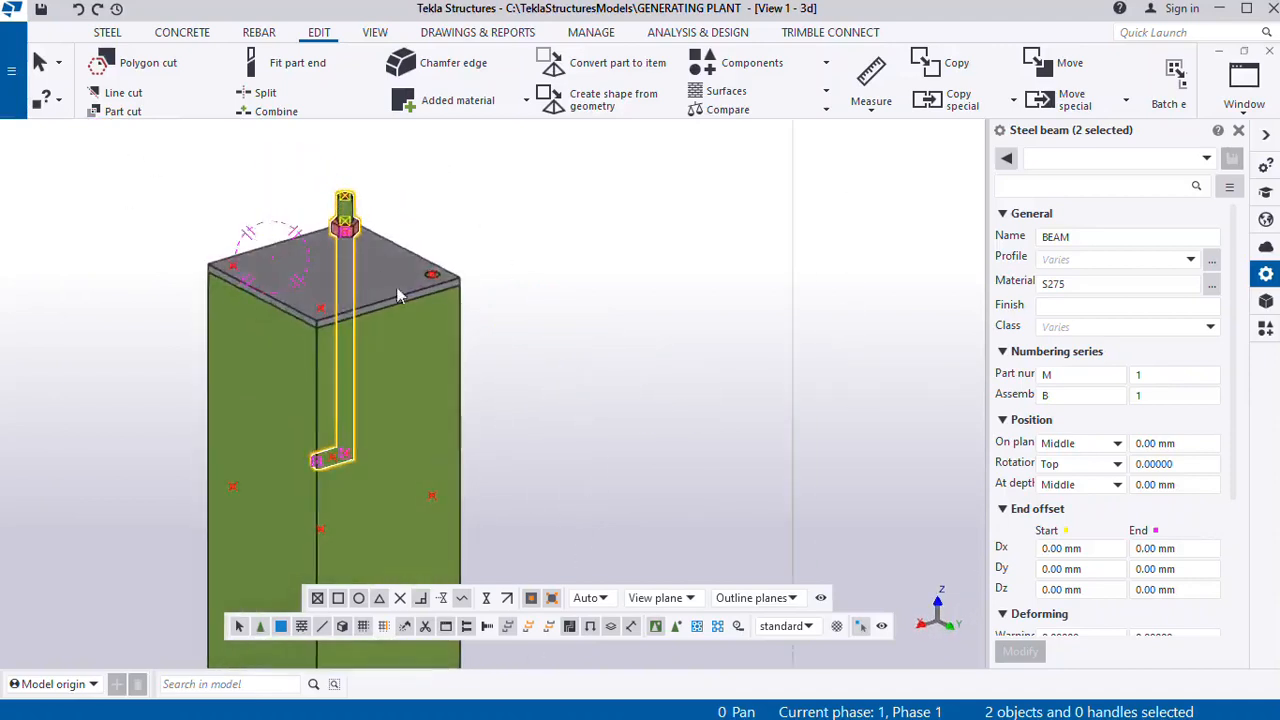
scroll(419, 305, "up", 3)
scroll(443, 265, "up", 3)
middle_click_drag(442, 259, 62, 316, "ctrl")
scroll(244, 260, "down", 2)
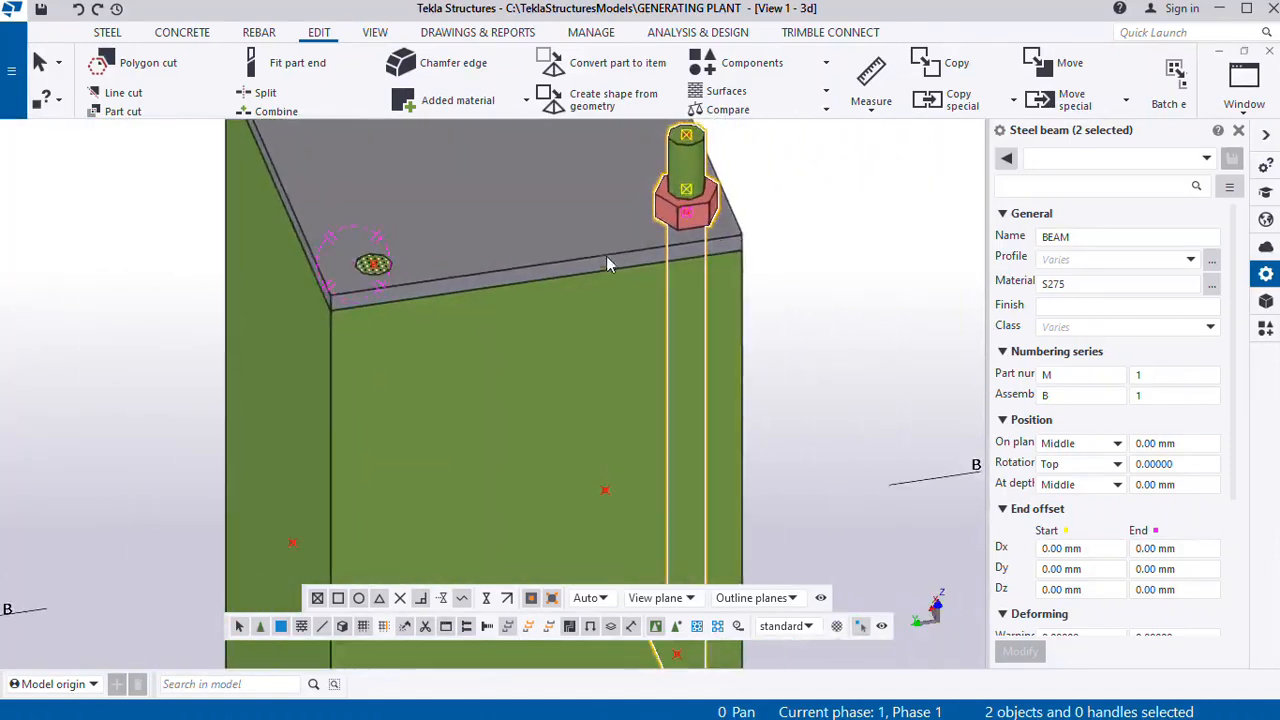
Copy the anchor rod and its nut from the nut's base centre point to the marked point at the plate's adjacent corner
scroll(607, 275, "down", 2)
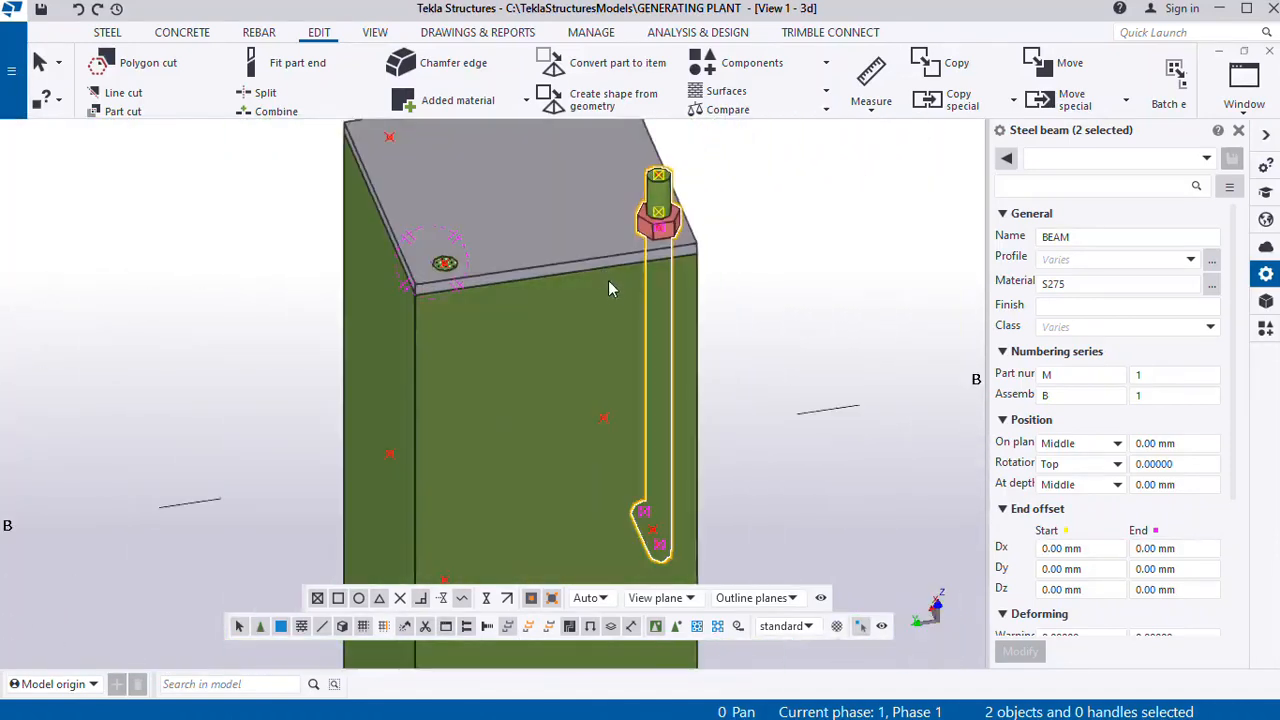
left_click(659, 384)
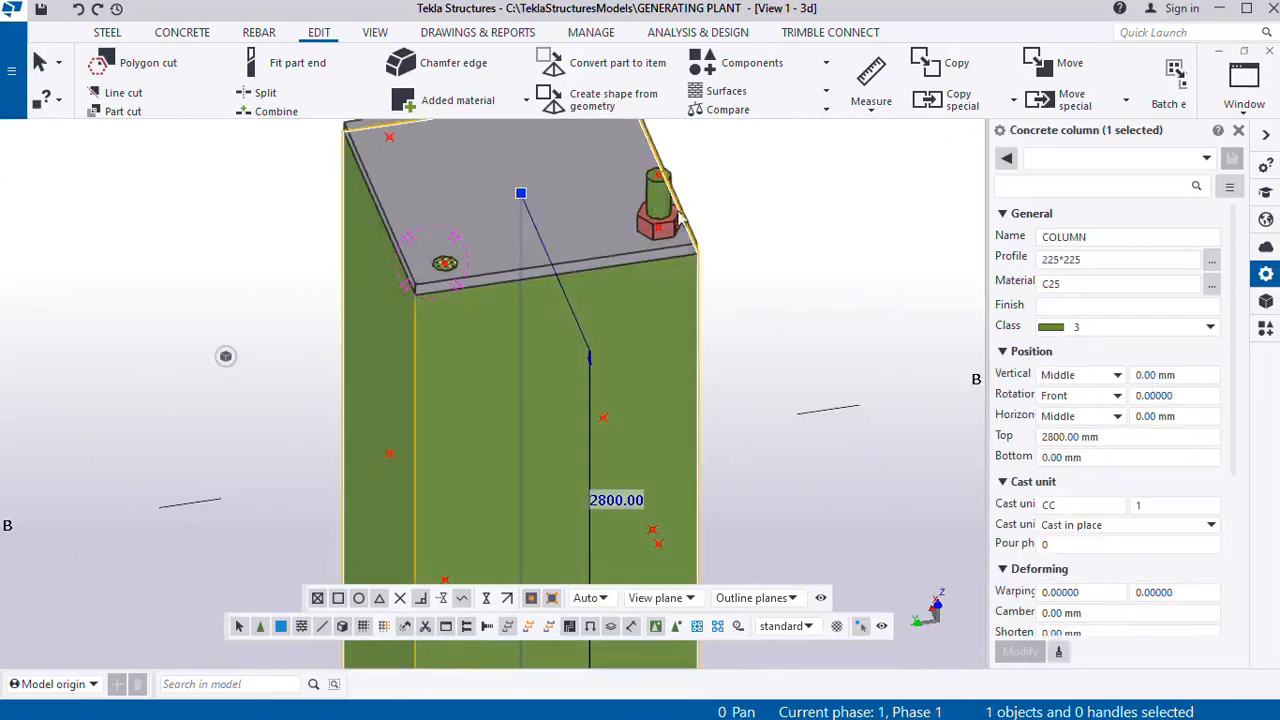
left_click(791, 309)
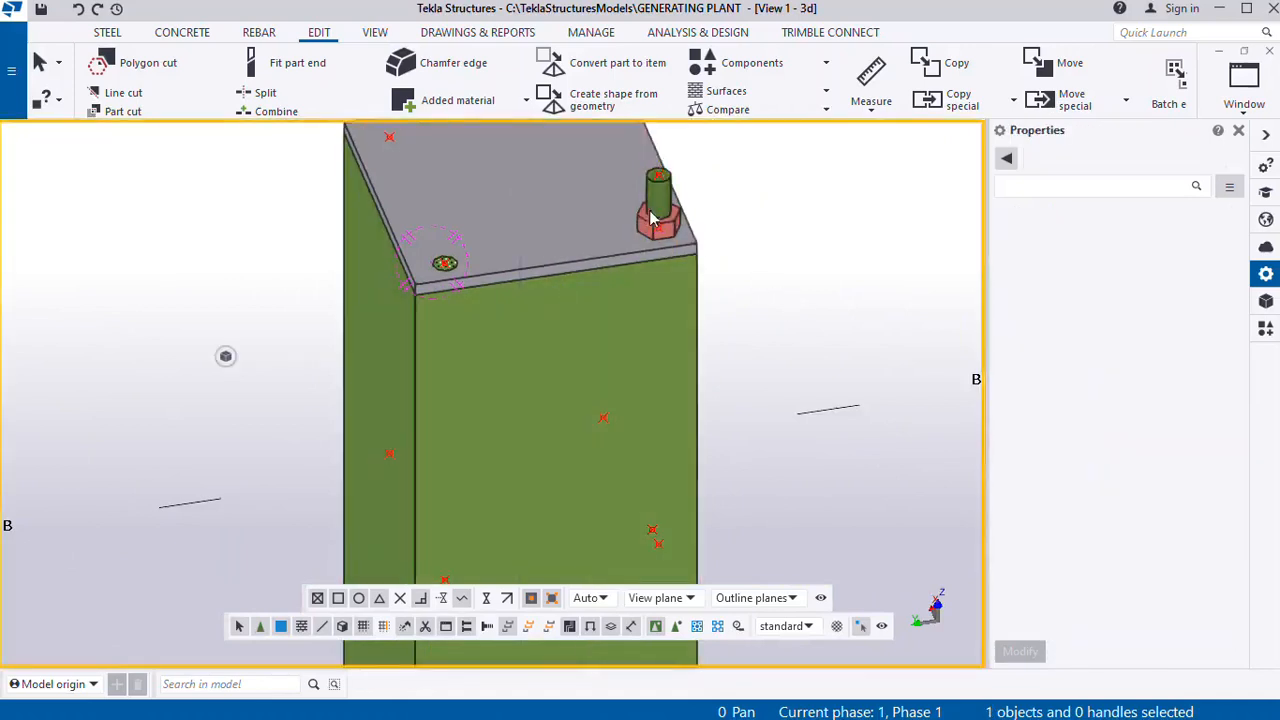
left_click(657, 208)
scroll(657, 250, "up", 2)
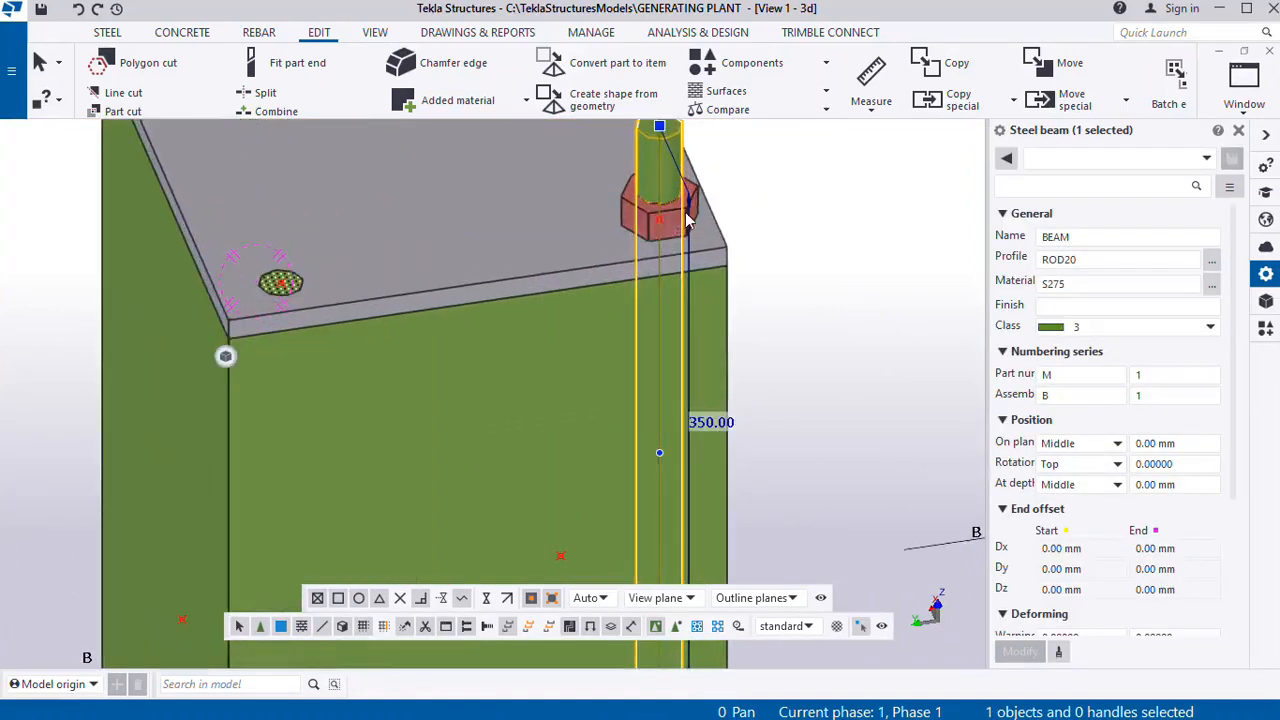
left_click(642, 218, "ctrl")
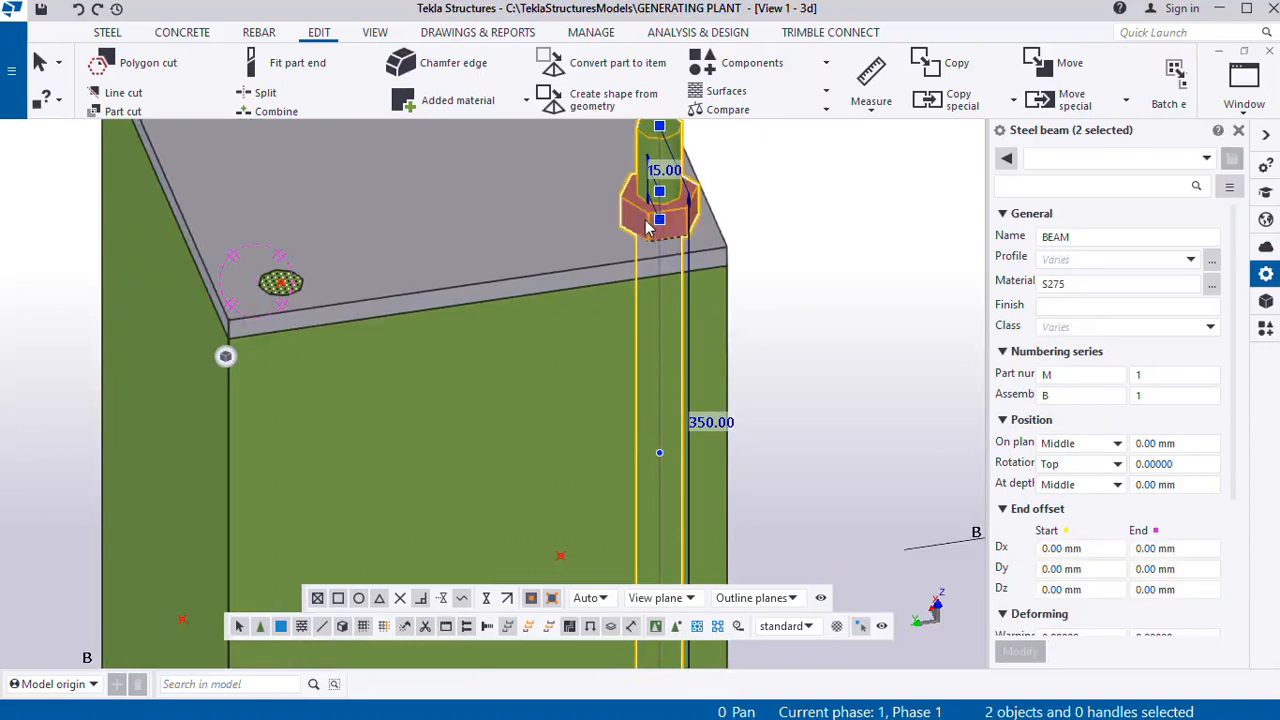
right_click(645, 226)
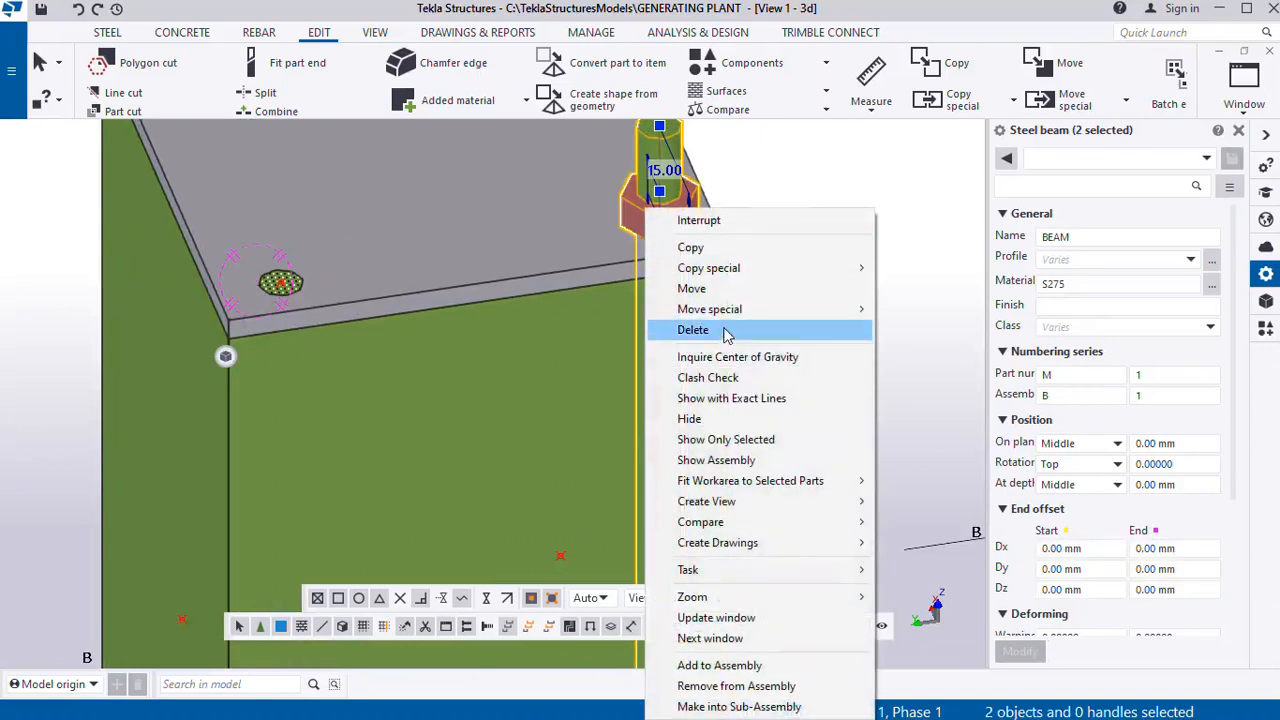
left_click(700, 248)
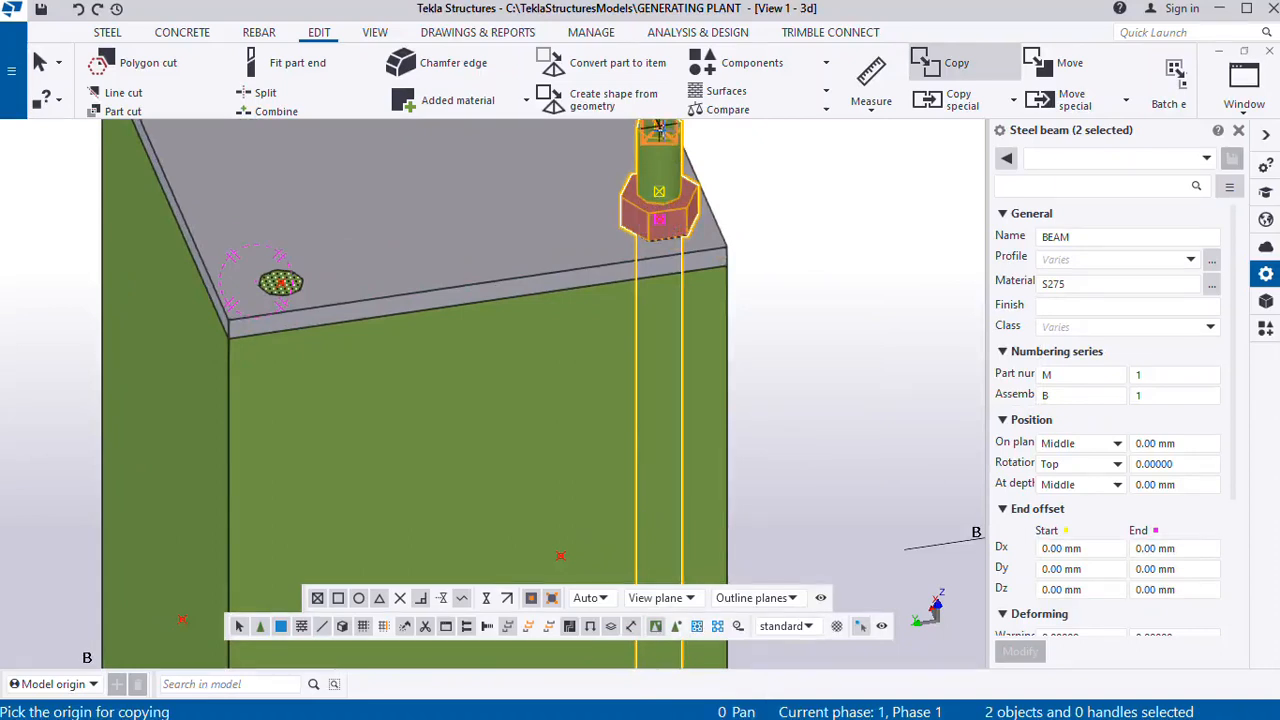
left_click(659, 217)
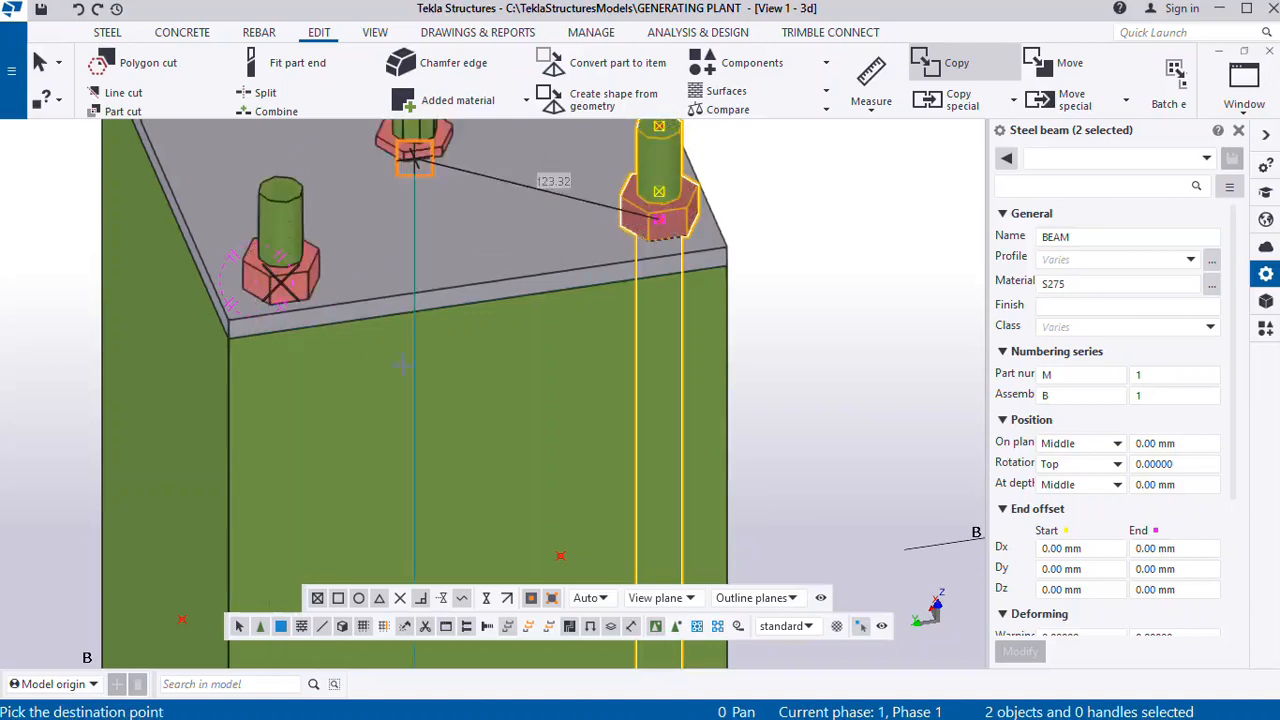
key("Escape")
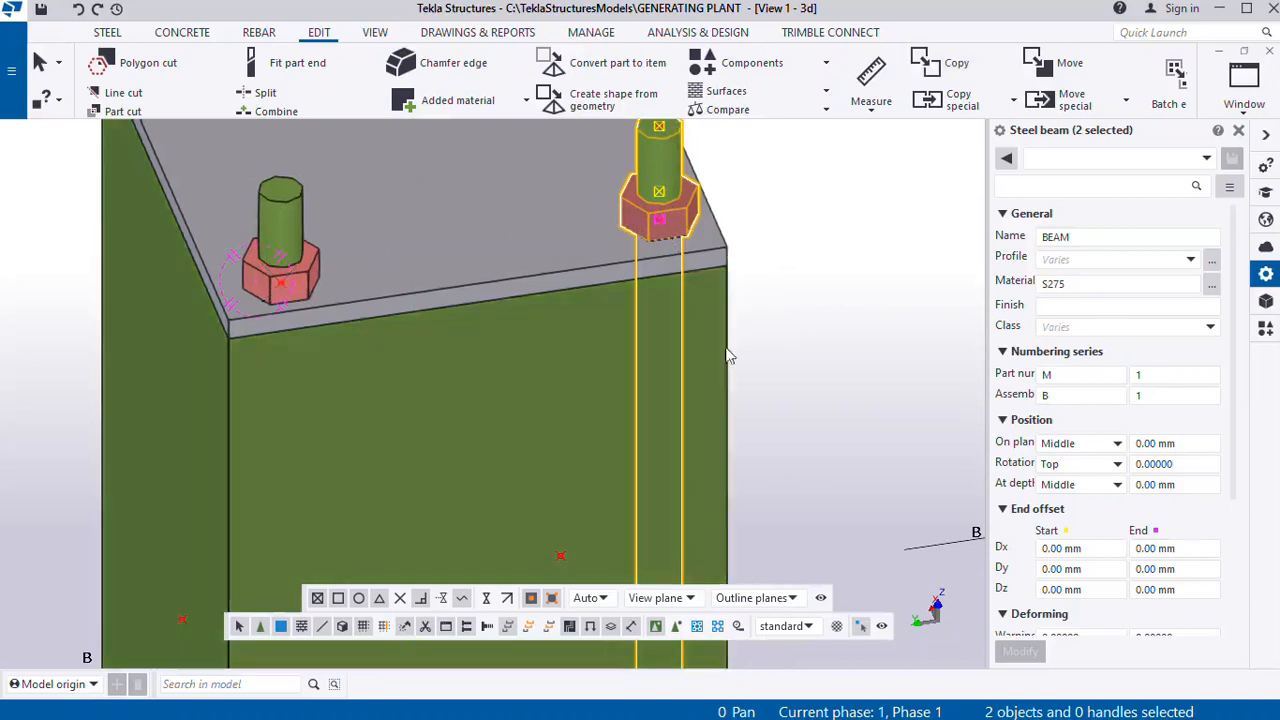
left_click(281, 239)
scroll(281, 248, "down", 5)
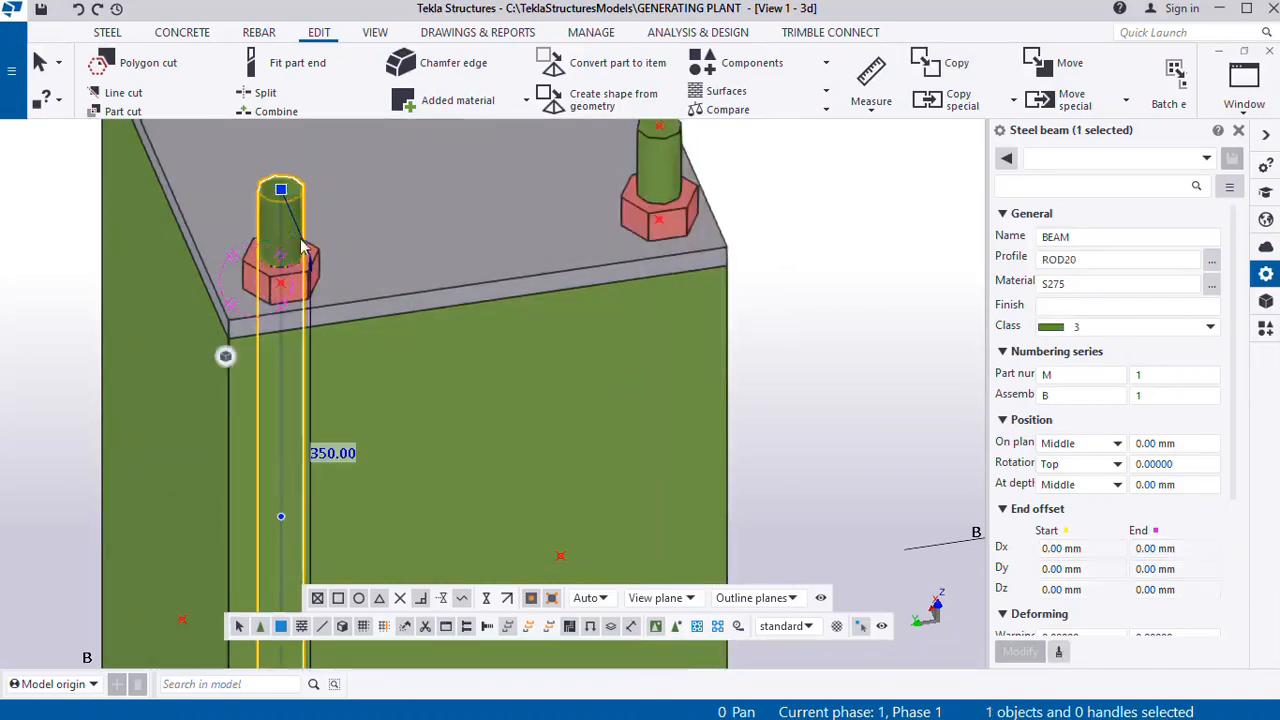
left_click(778, 318)
middle_click_drag(454, 267, 586, 326, "ctrl")
scroll(404, 277, "up", 5)
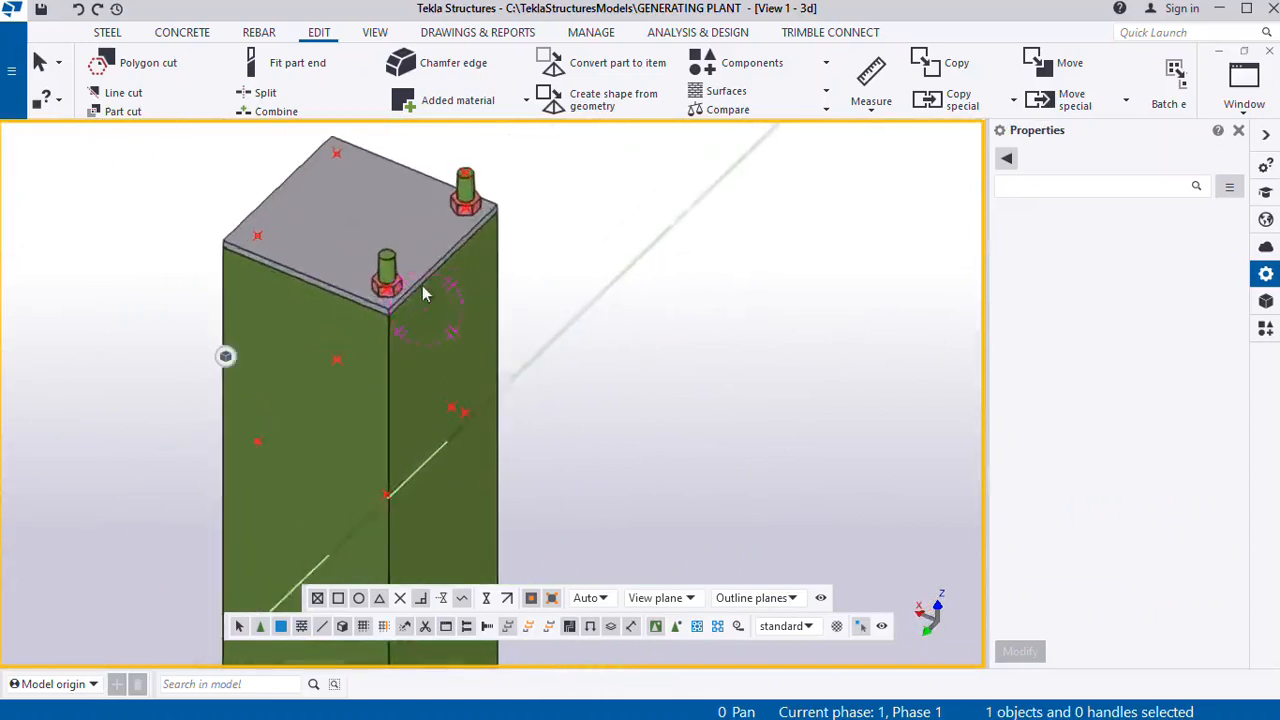
left_click(378, 316)
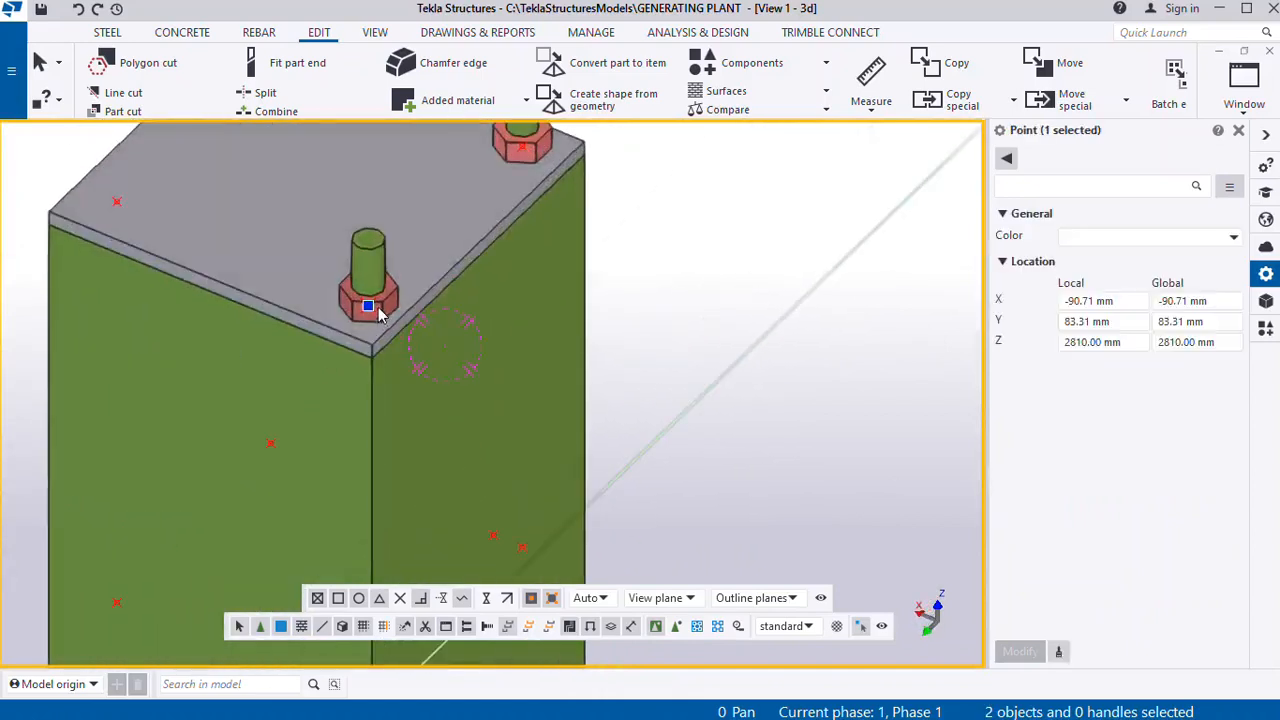
left_click(400, 303)
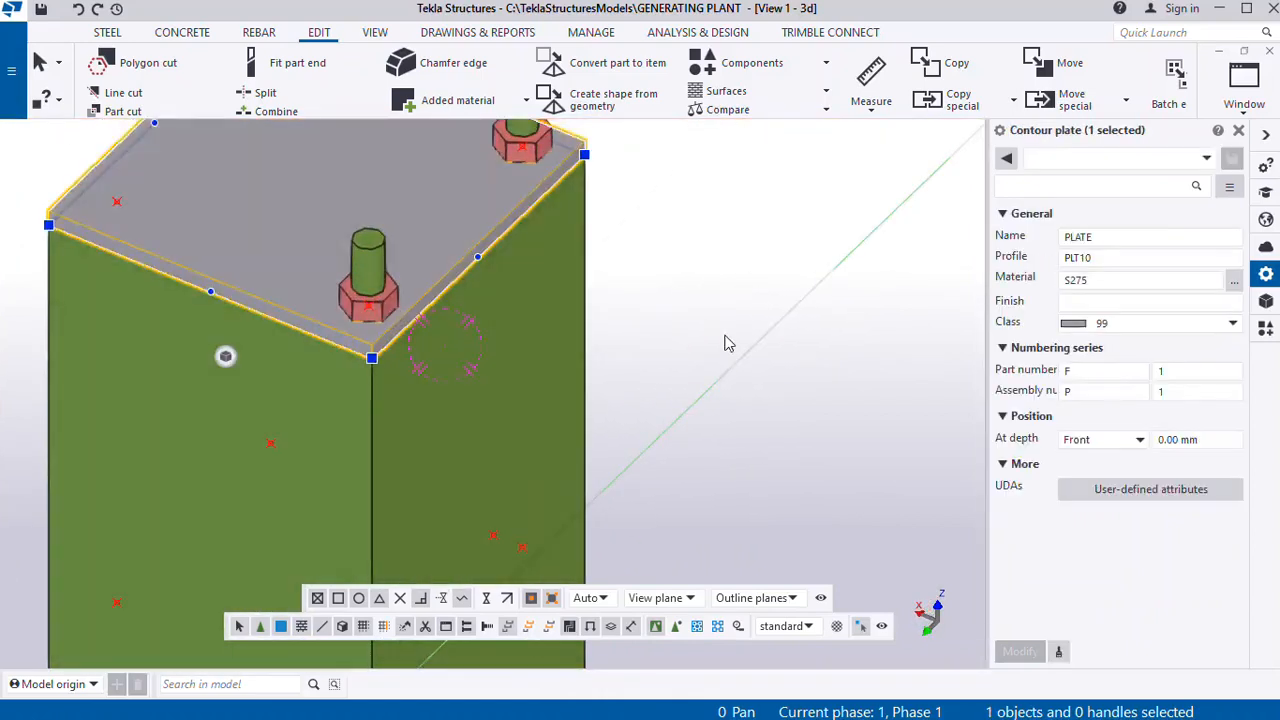
left_click(723, 343)
left_click(388, 303)
left_click(382, 263, "ctrl")
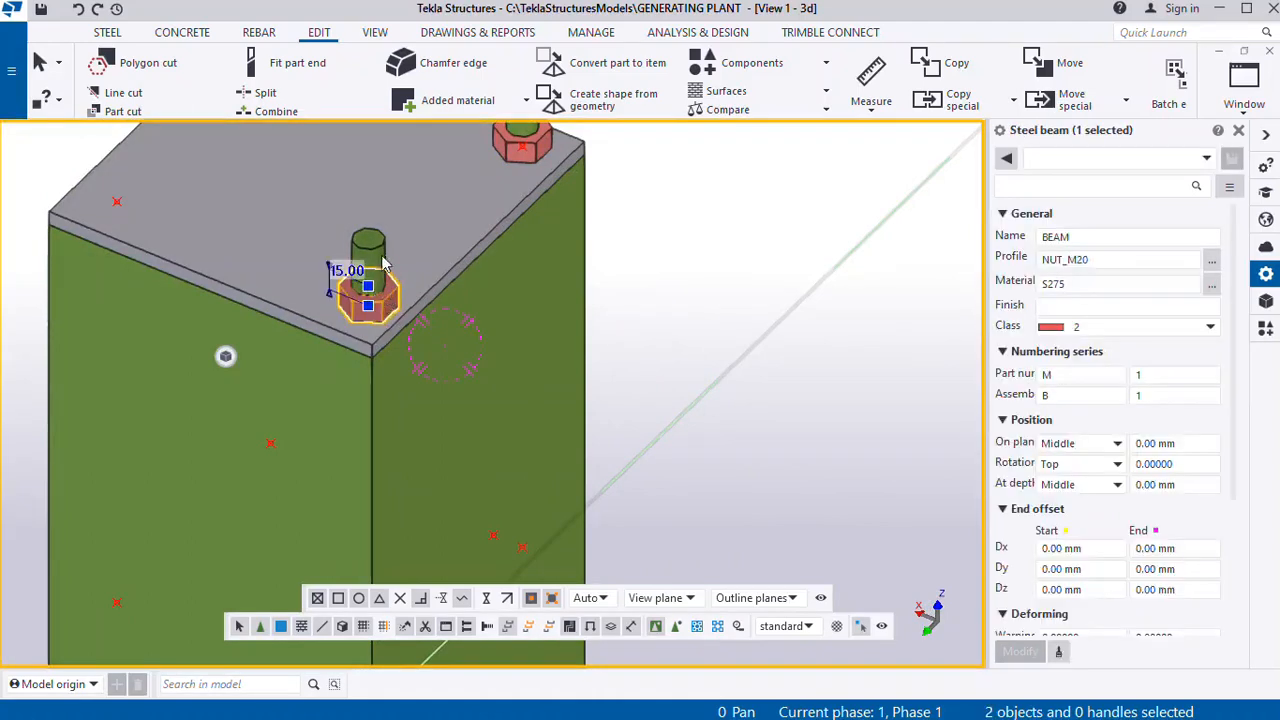
left_click(373, 252, "ctrl")
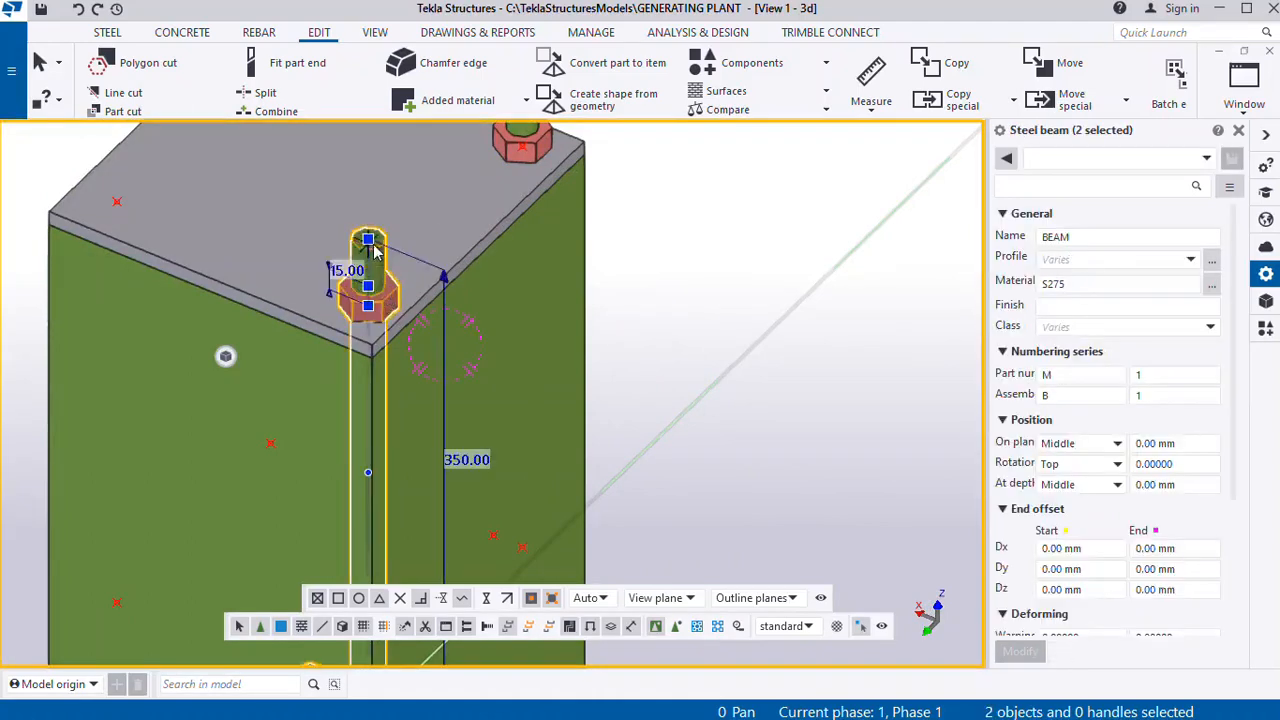
left_click(535, 153, "ctrl")
middle_click_drag(535, 153, 536, 322, "ctrl")
left_click(557, 218, "ctrl")
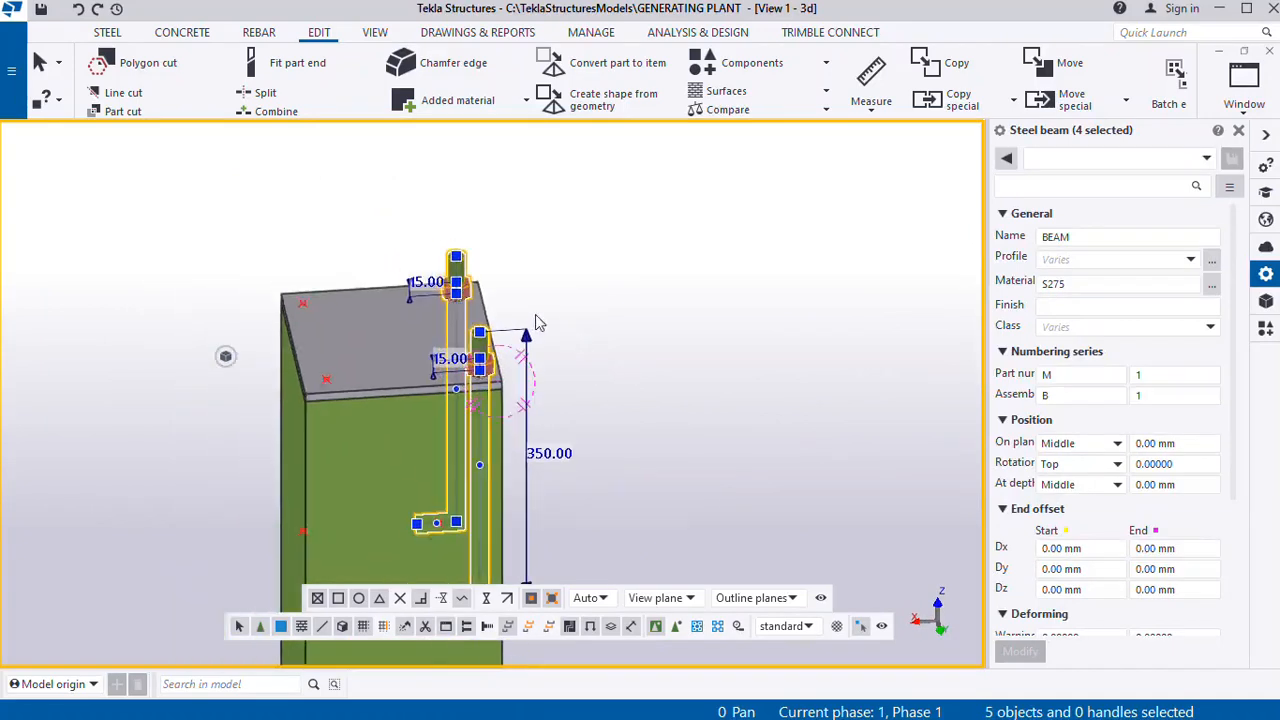
middle_click_drag(505, 458, 537, 266, "ctrl")
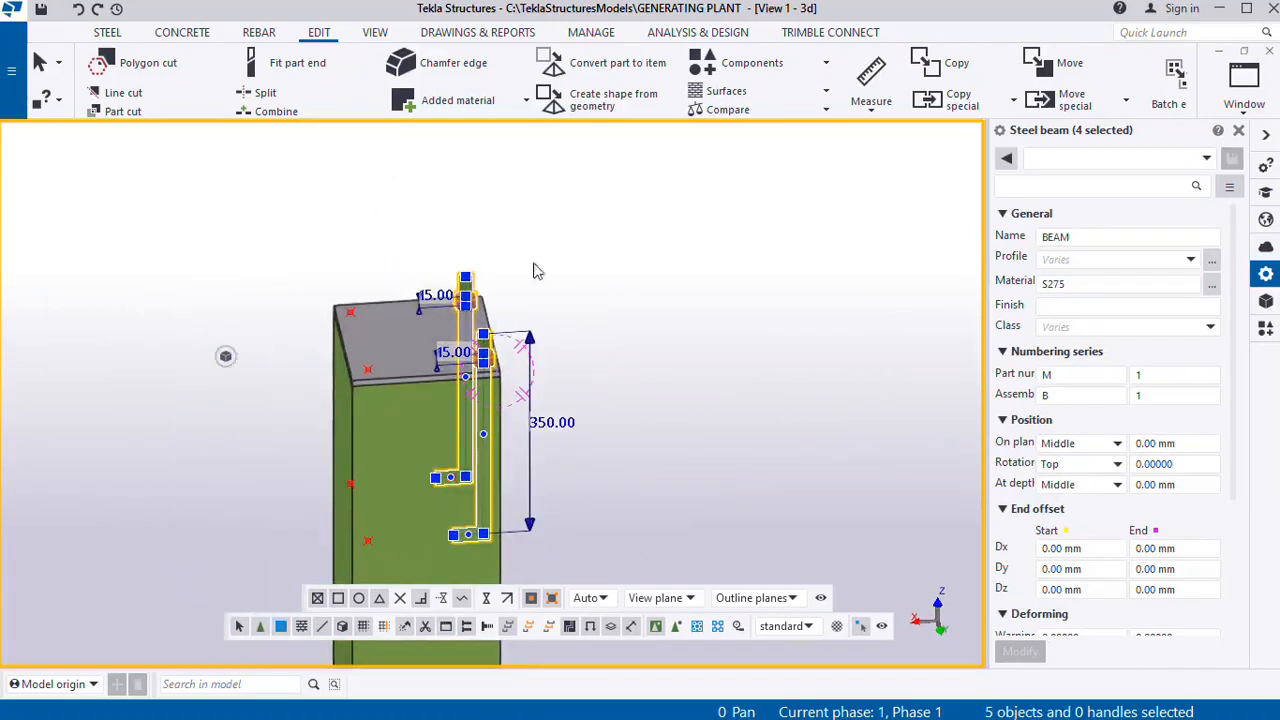
right_click(588, 154)
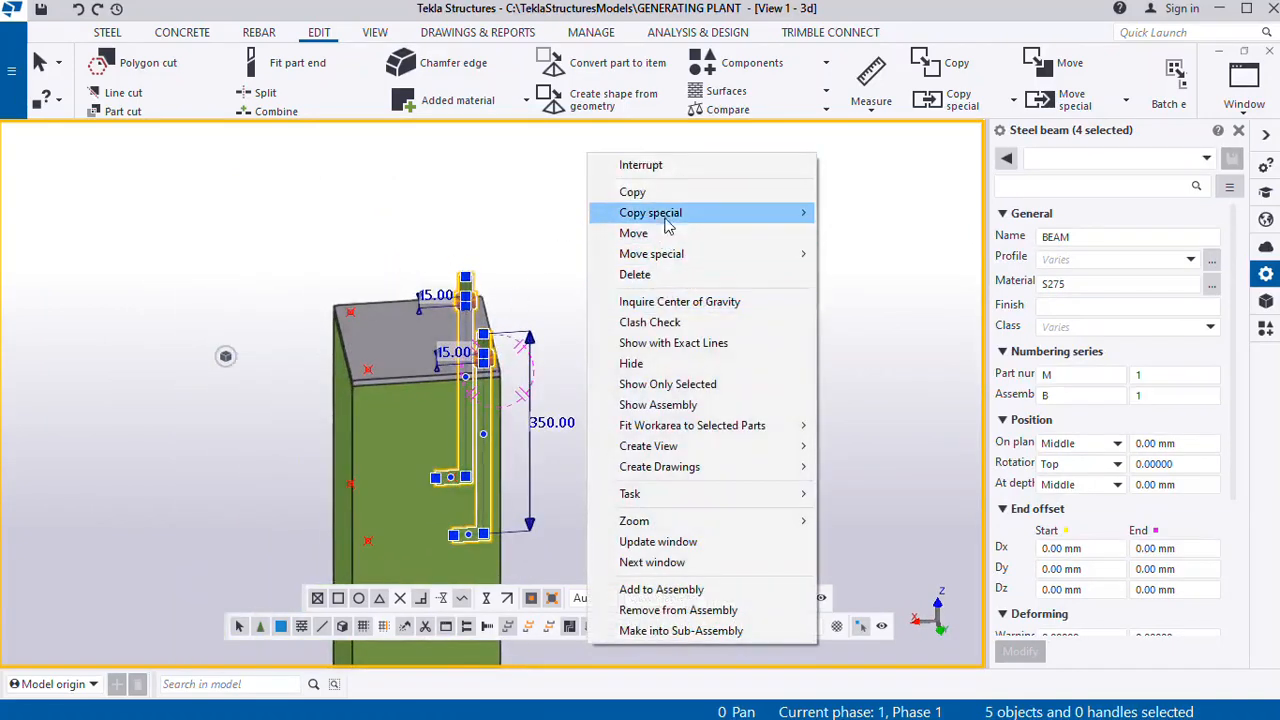
mouse_move(667, 213)
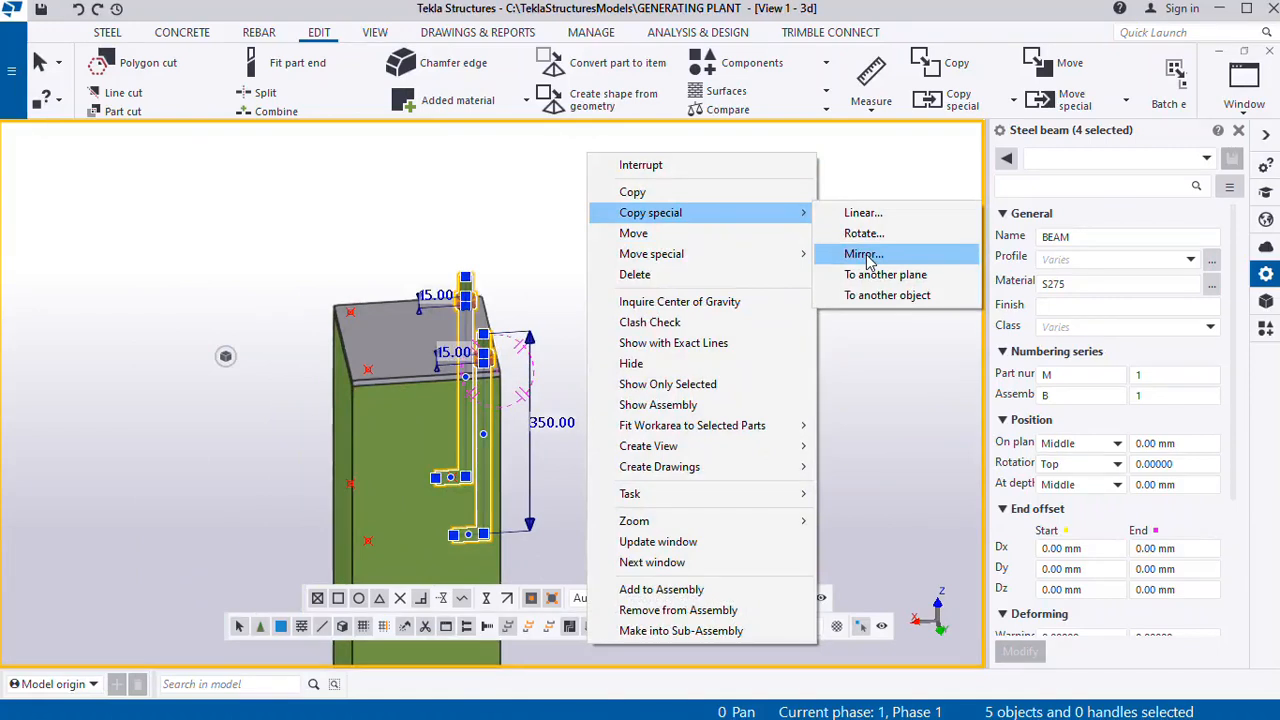
left_click(842, 181)
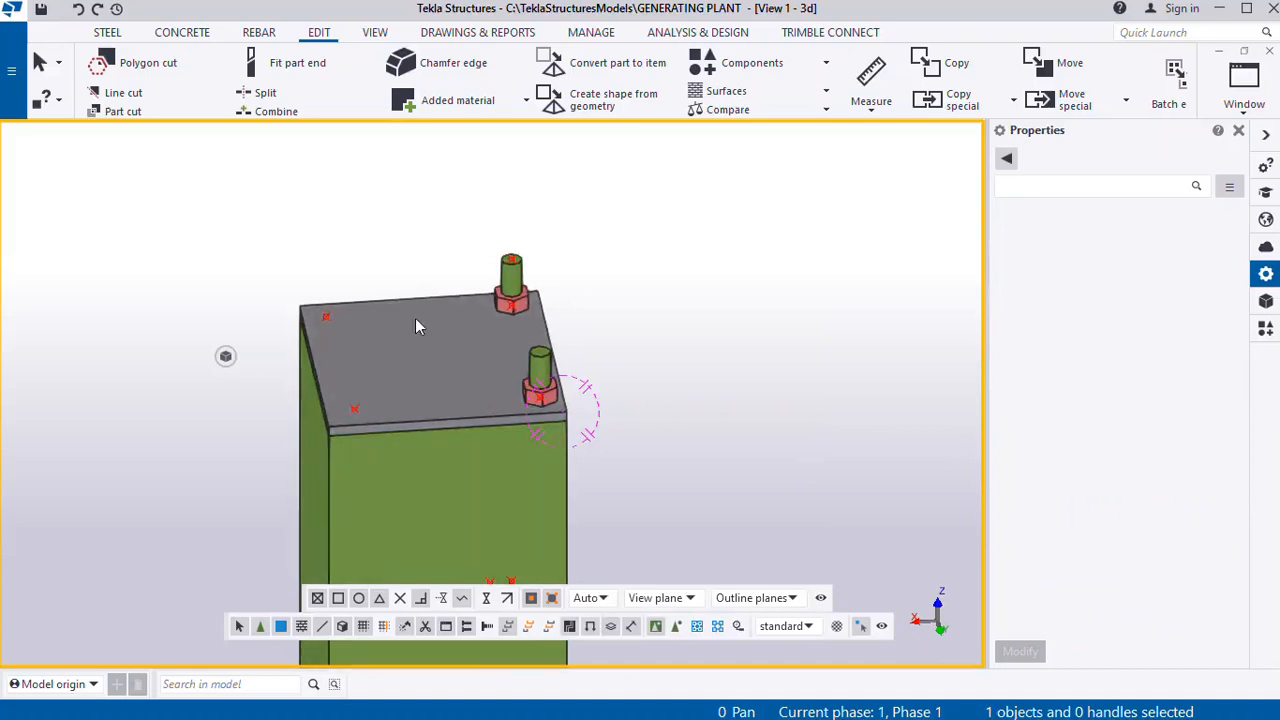
Create one dividing point on the line between the top plate's two corners along its near edge, beside the lower rod
scroll(520, 360, "up", 2)
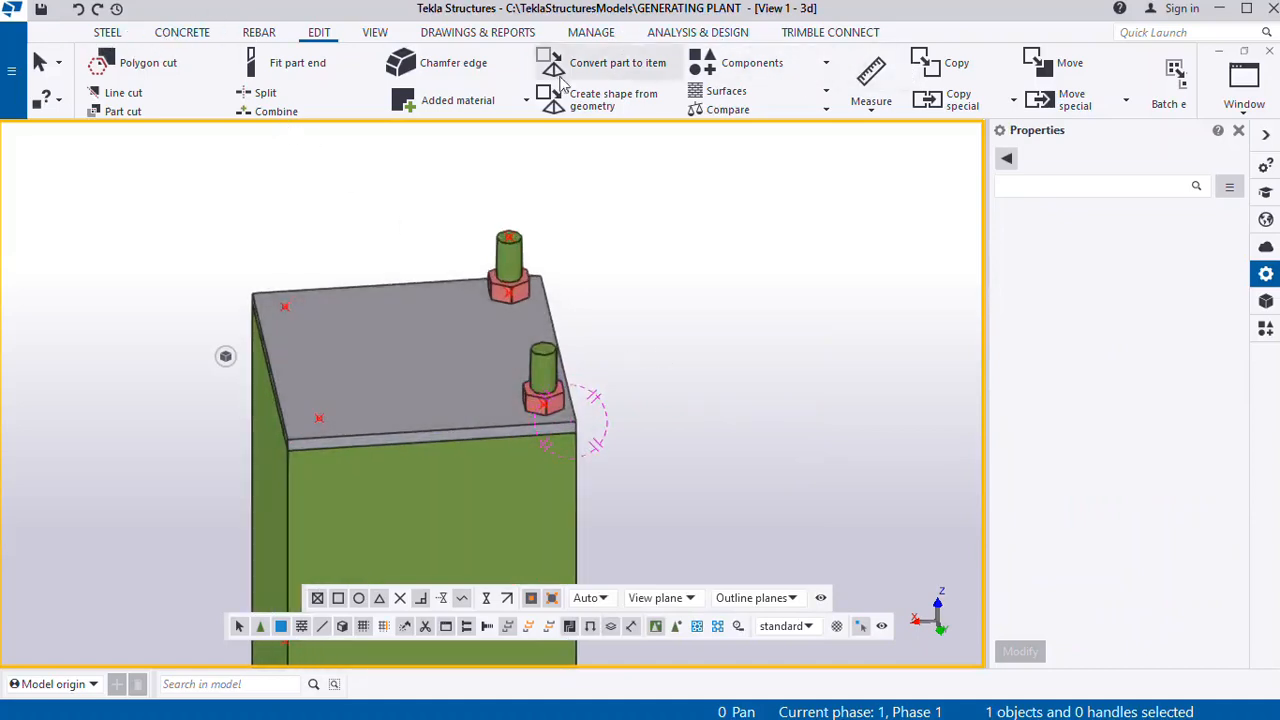
left_click(322, 34)
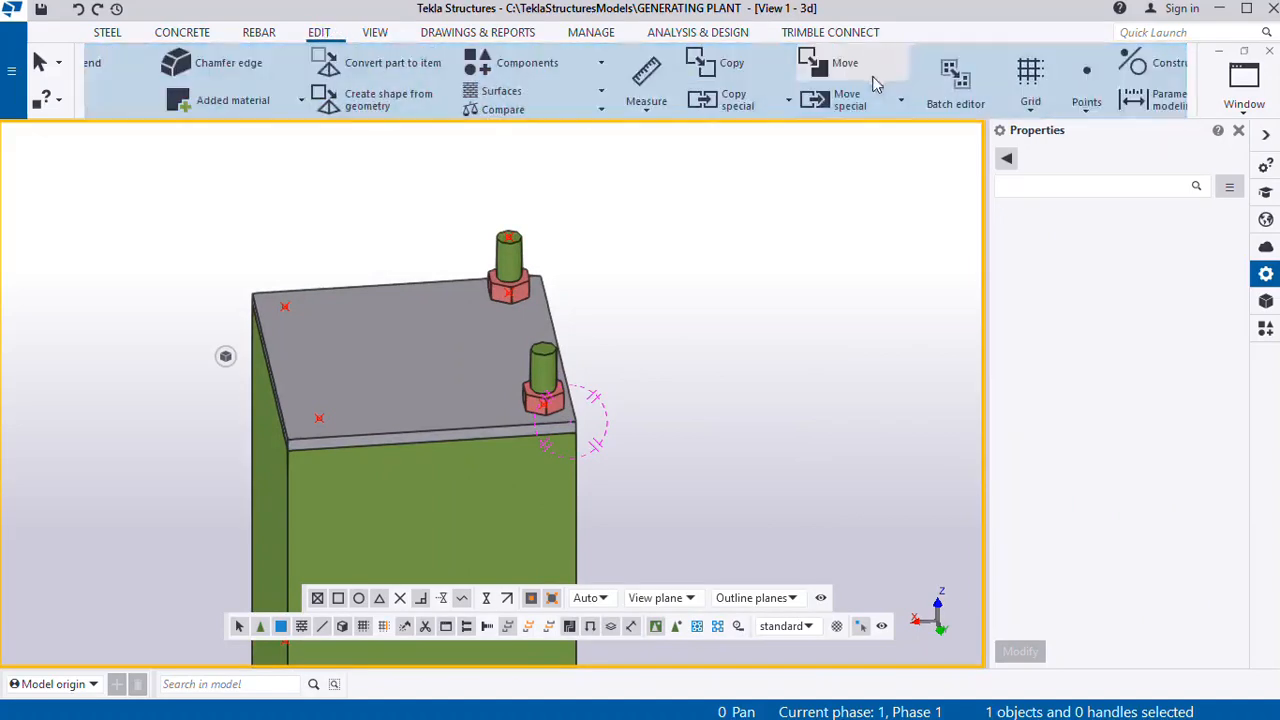
left_click(1086, 100)
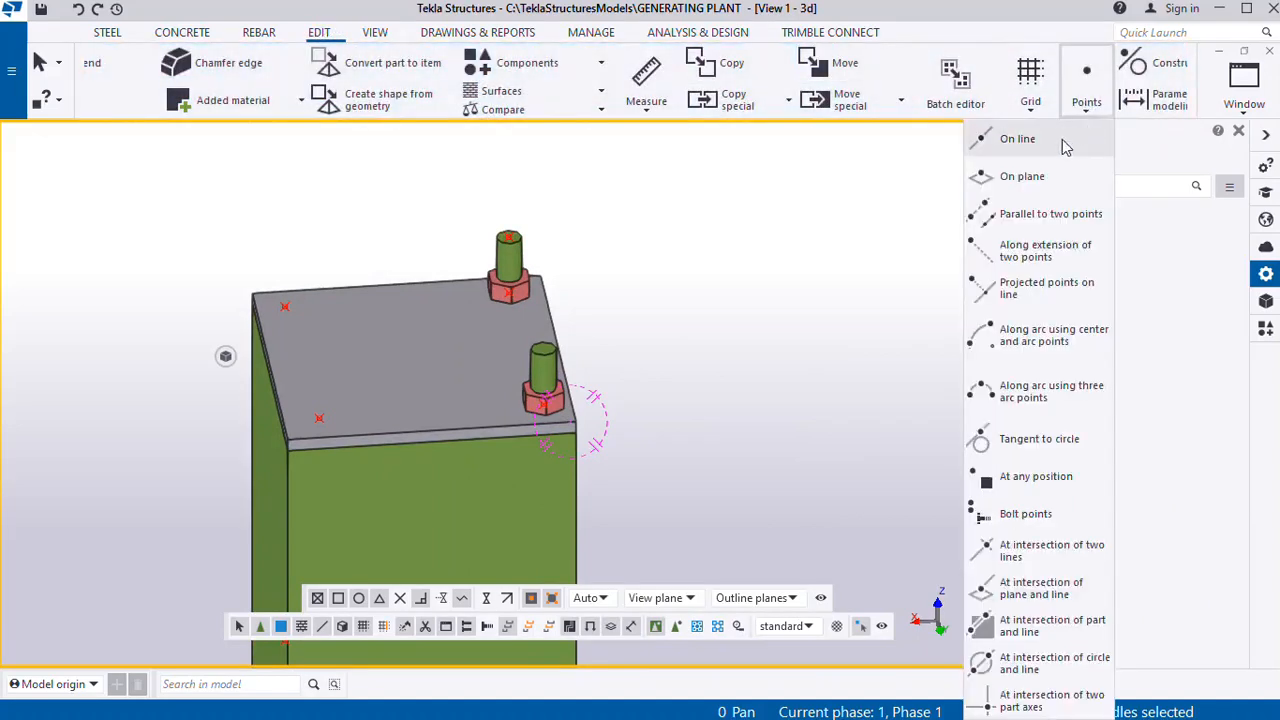
left_click(1063, 143)
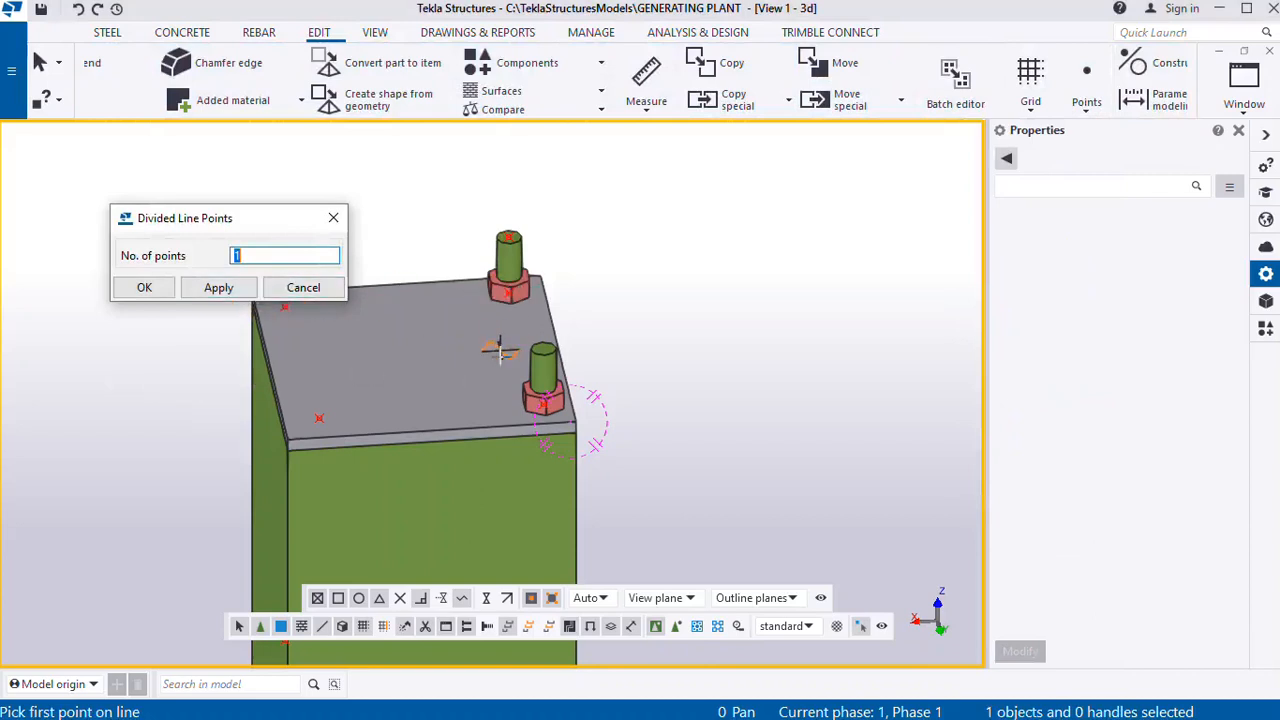
scroll(581, 425, "up", 1)
left_click(580, 422)
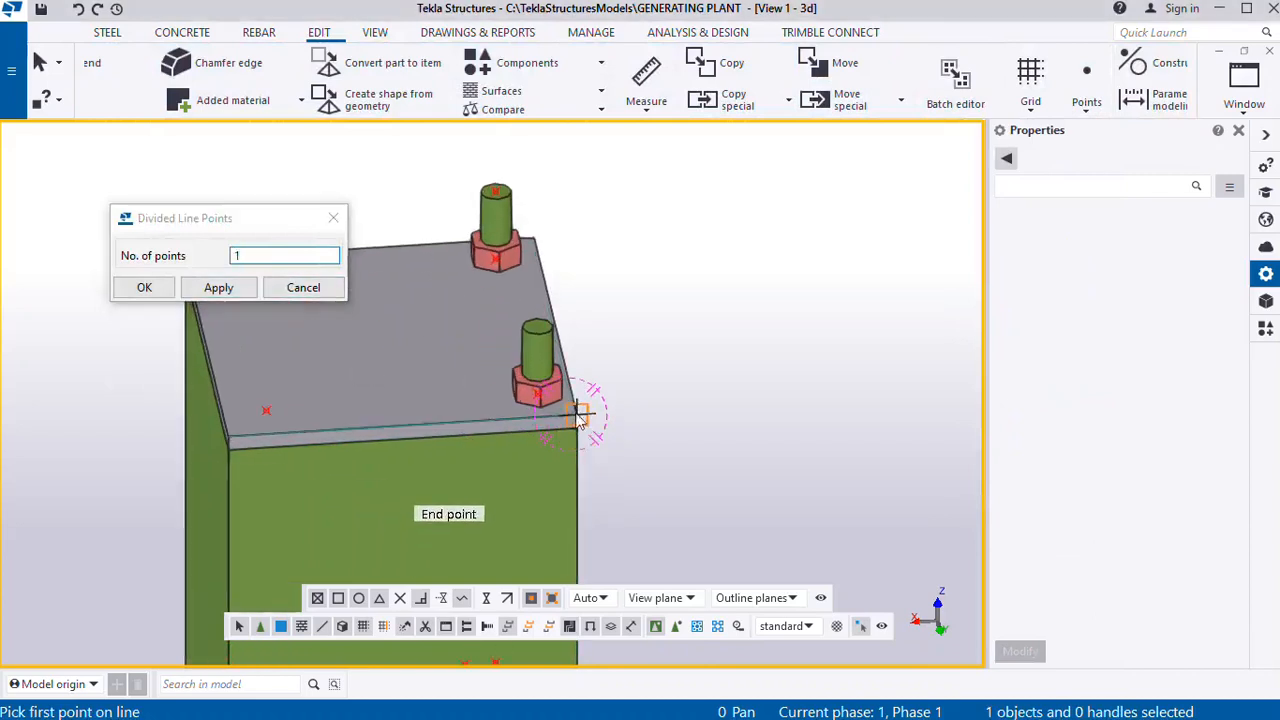
left_click(228, 434)
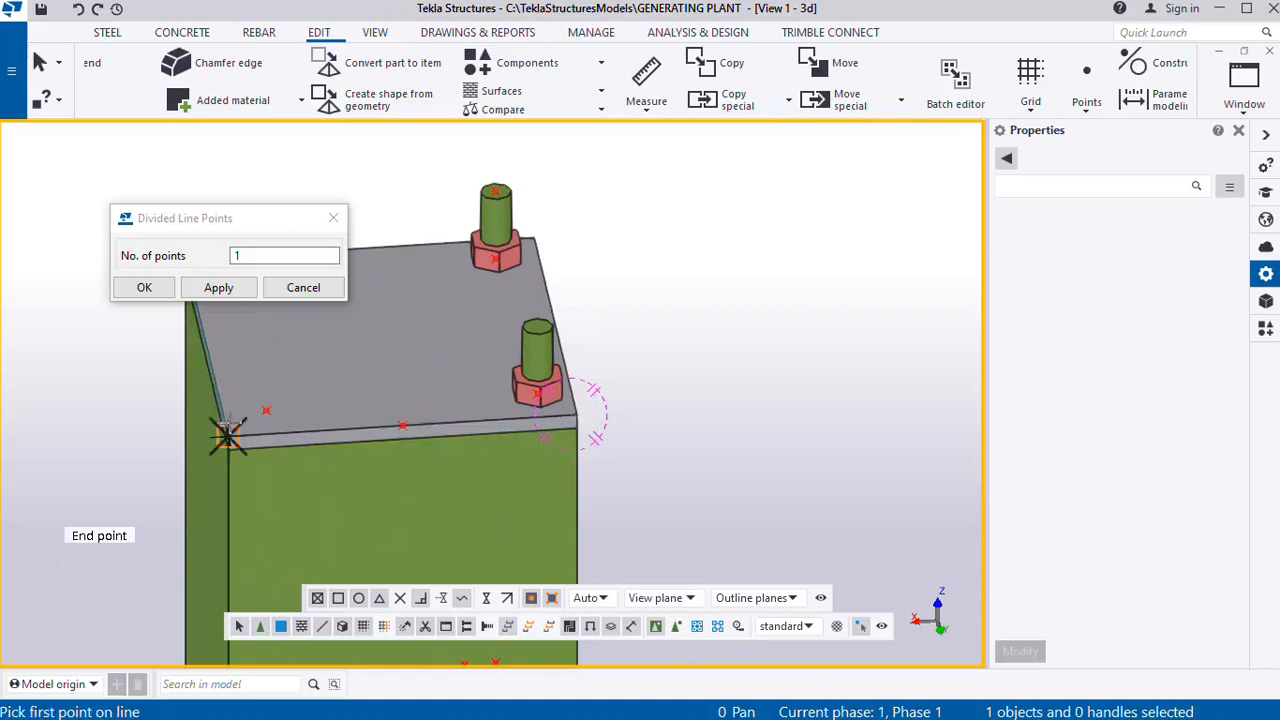
left_click(334, 220)
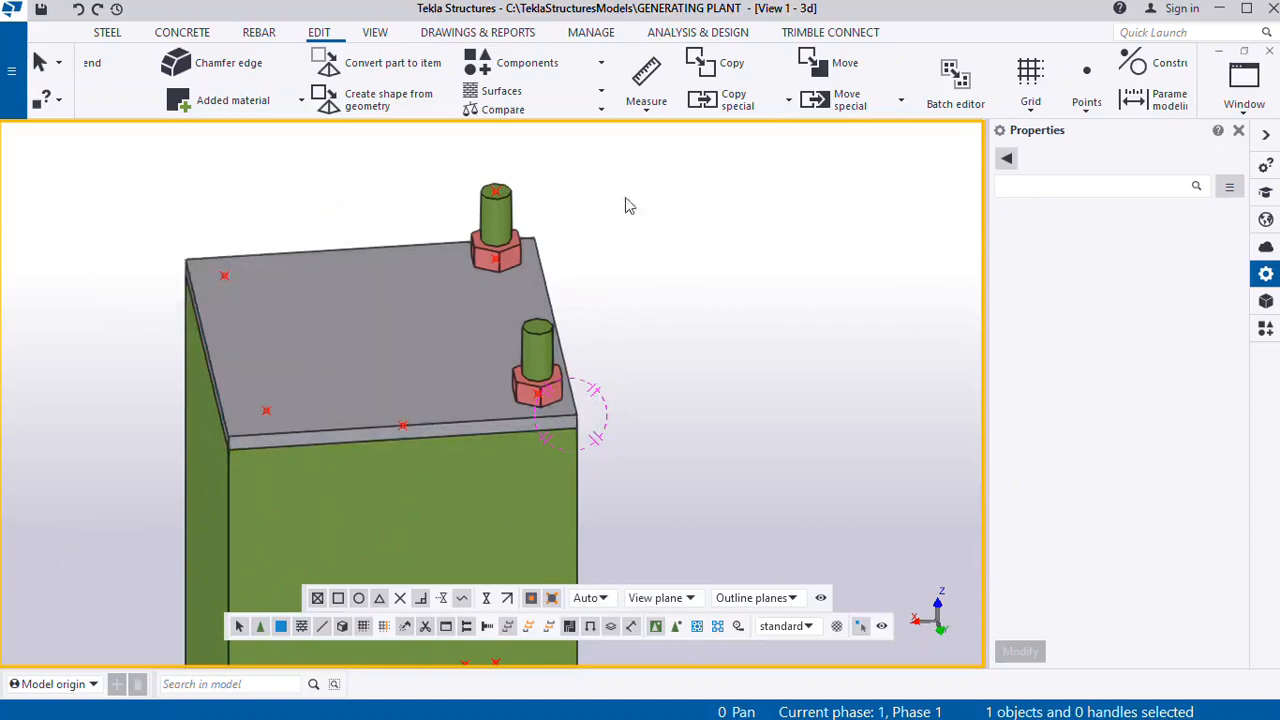
Add one dividing point on the line between the two corners of the top plate's far edge
left_click(1082, 110)
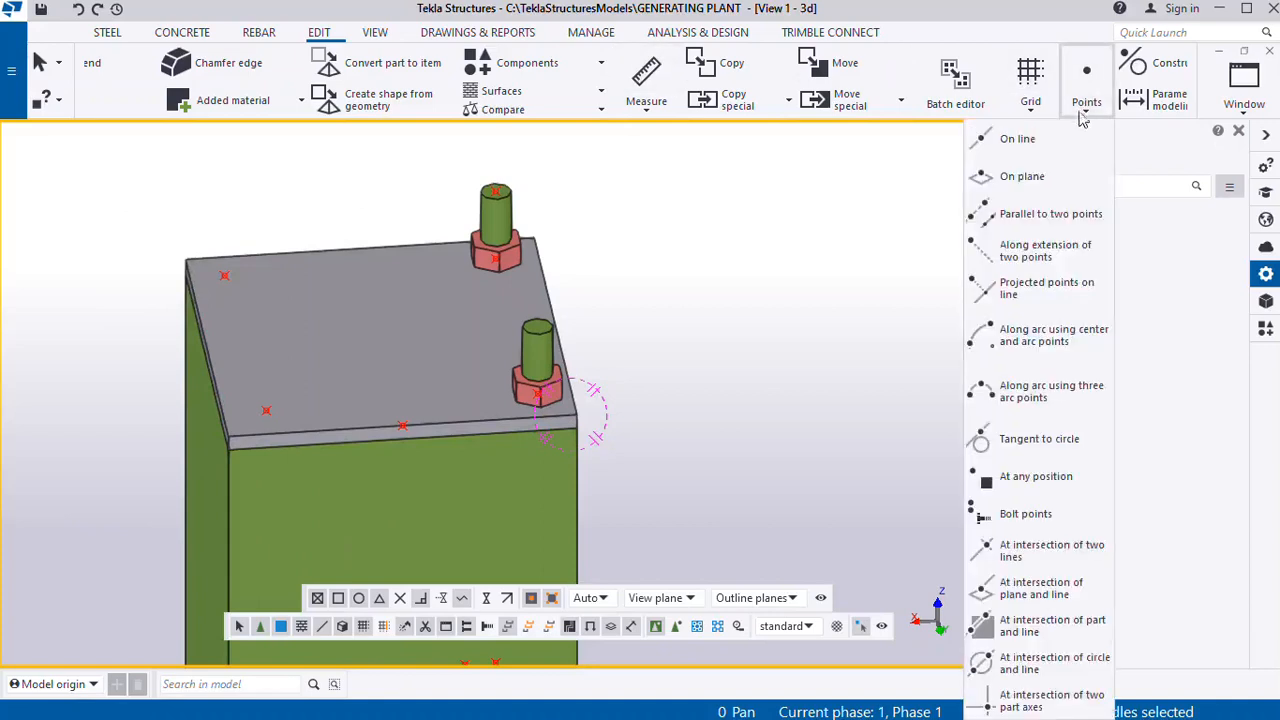
left_click(1018, 132)
left_click(537, 235)
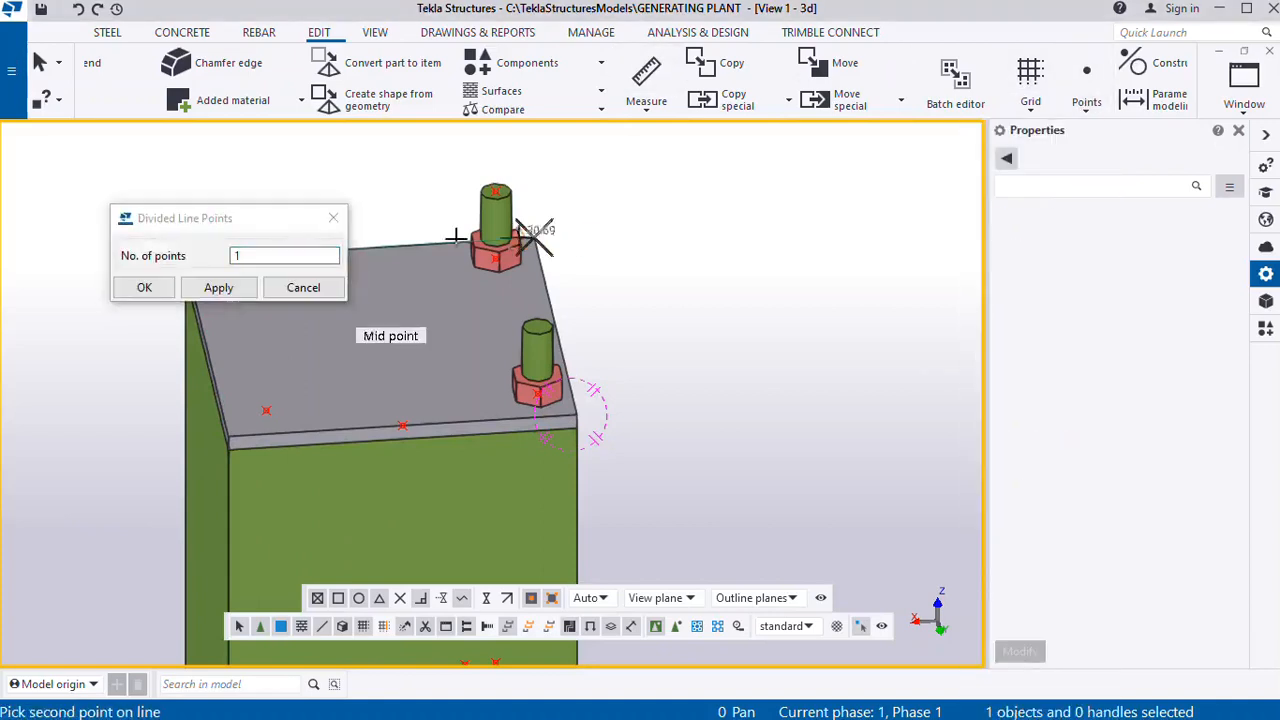
left_click_drag(292, 229, 90, 378)
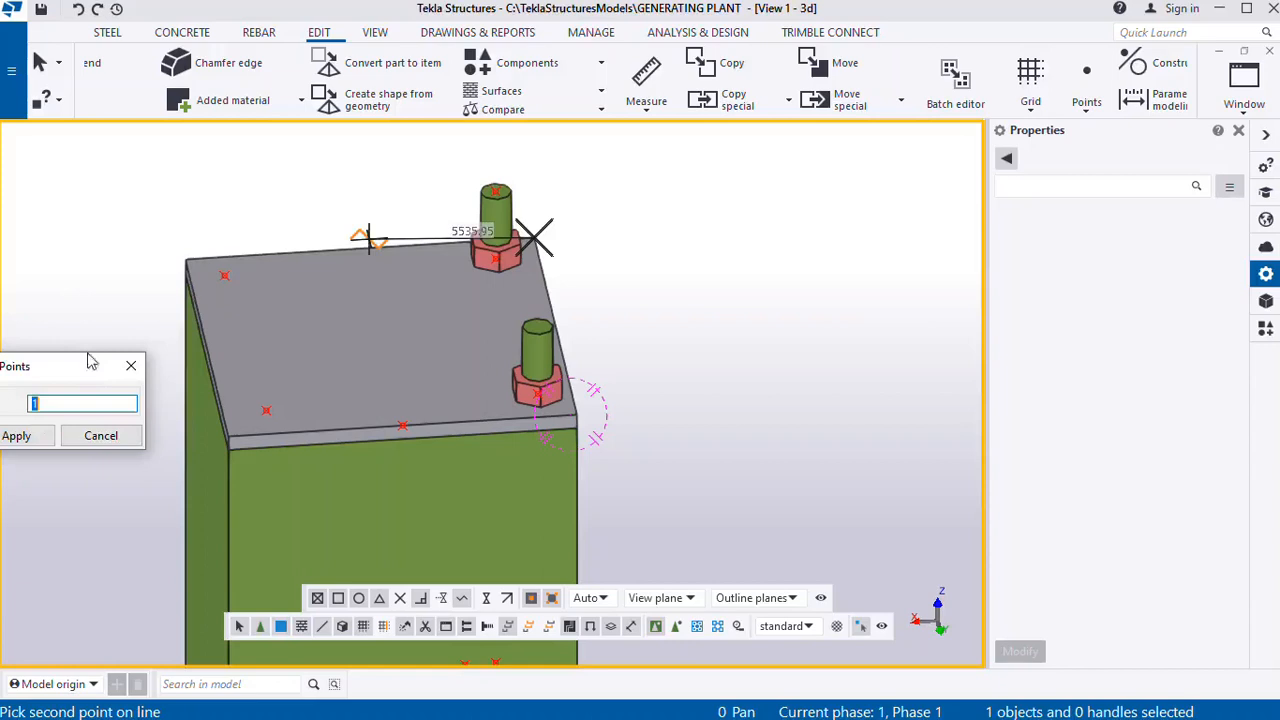
left_click(186, 260)
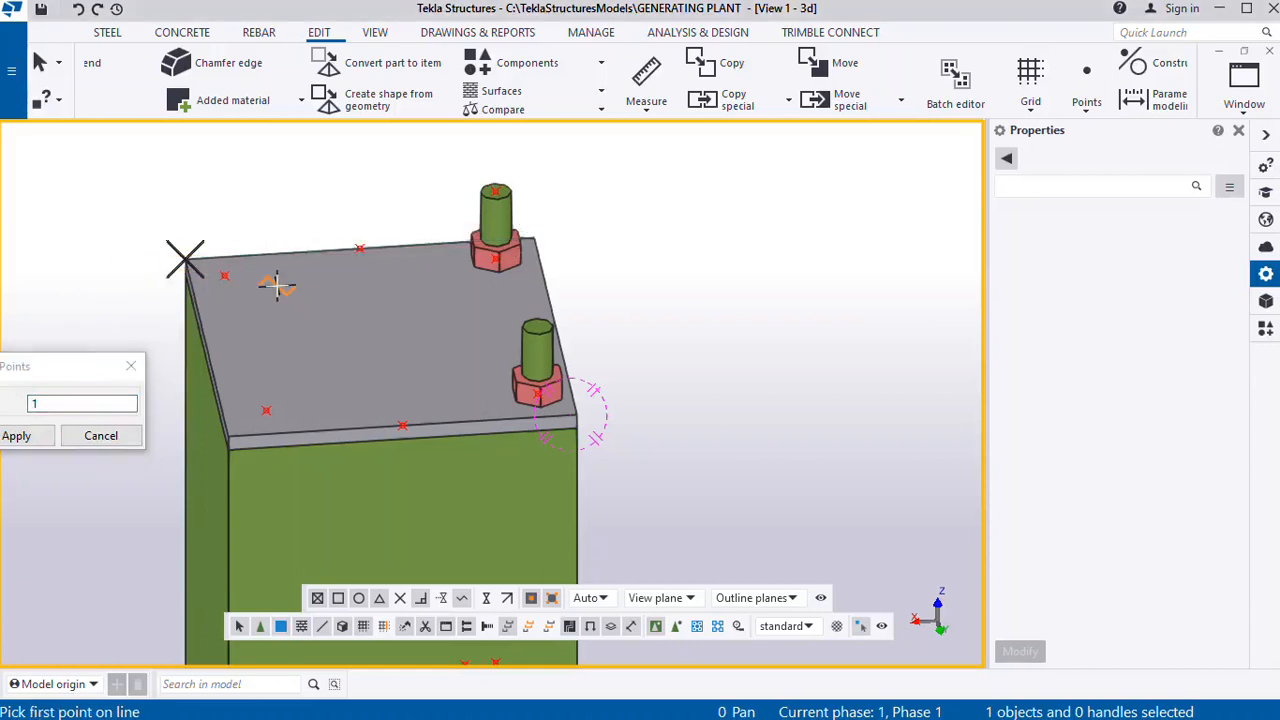
key("Escape")
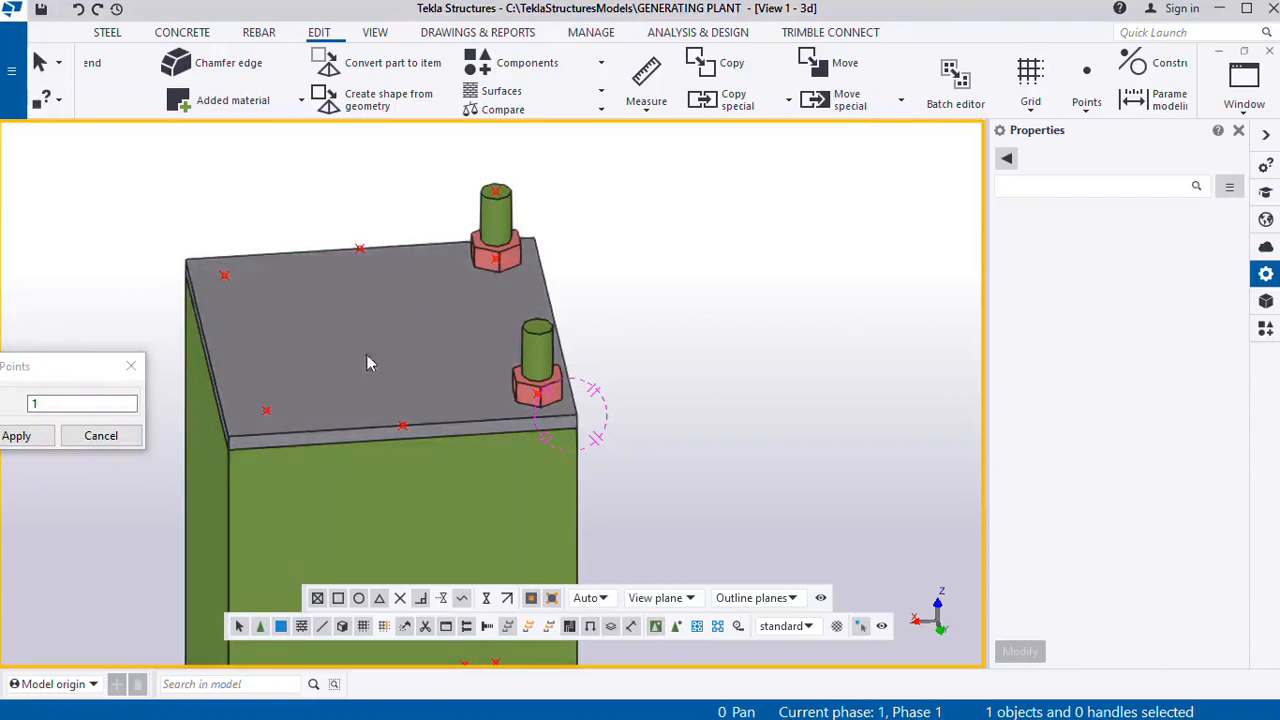
Mirror-copy both anchor rods and their nuts across the line joining the dividing points on the top plate's far and near edges
left_click(513, 244)
left_click(500, 208, "ctrl")
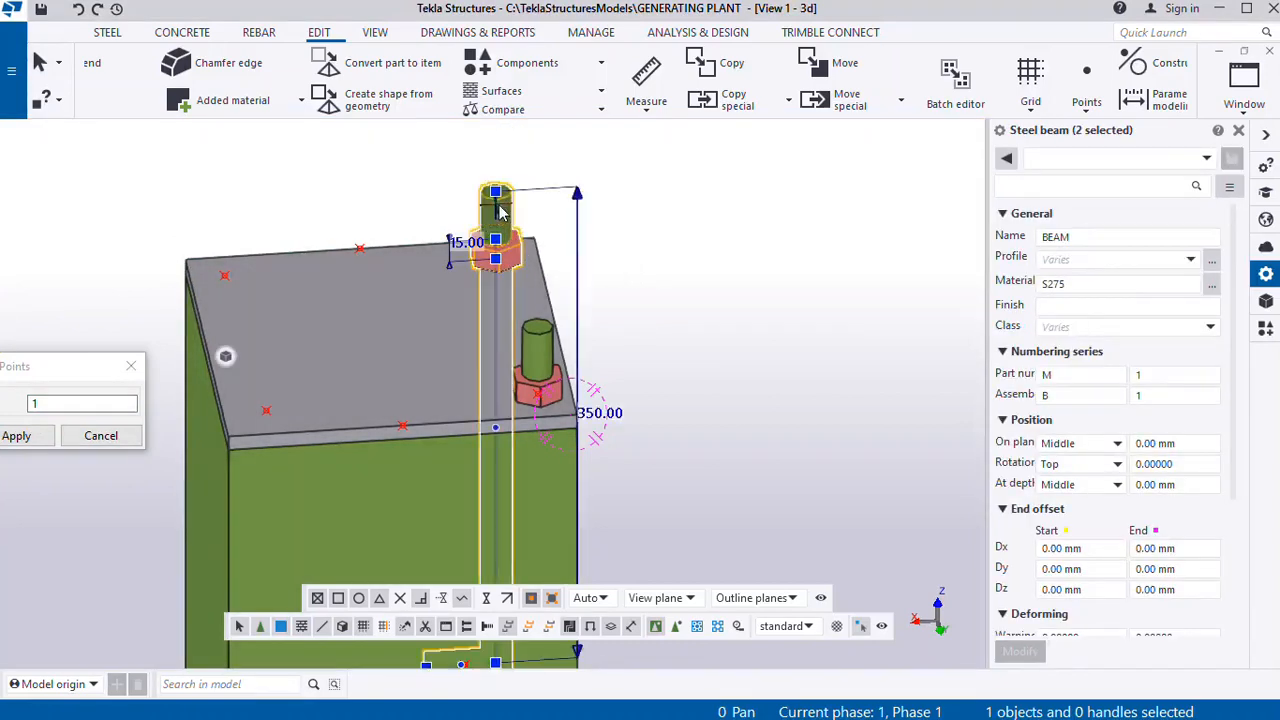
left_click(531, 393, "ctrl")
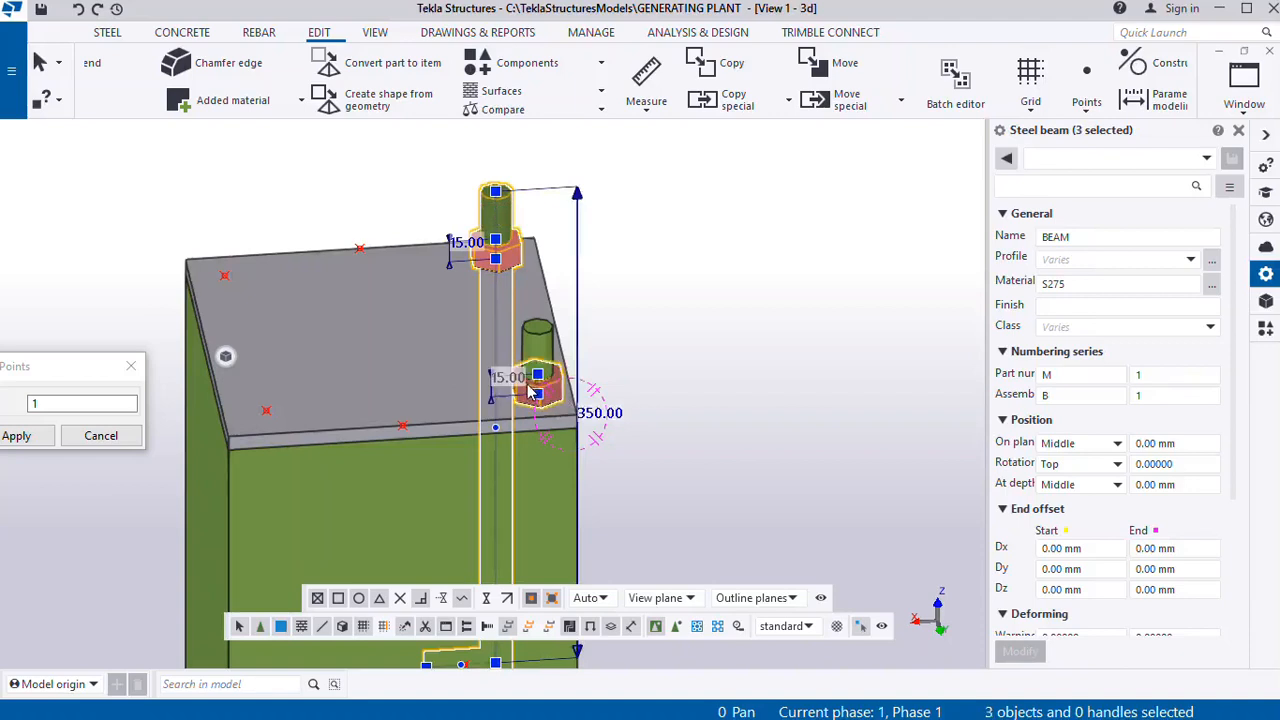
left_click(538, 345, "ctrl")
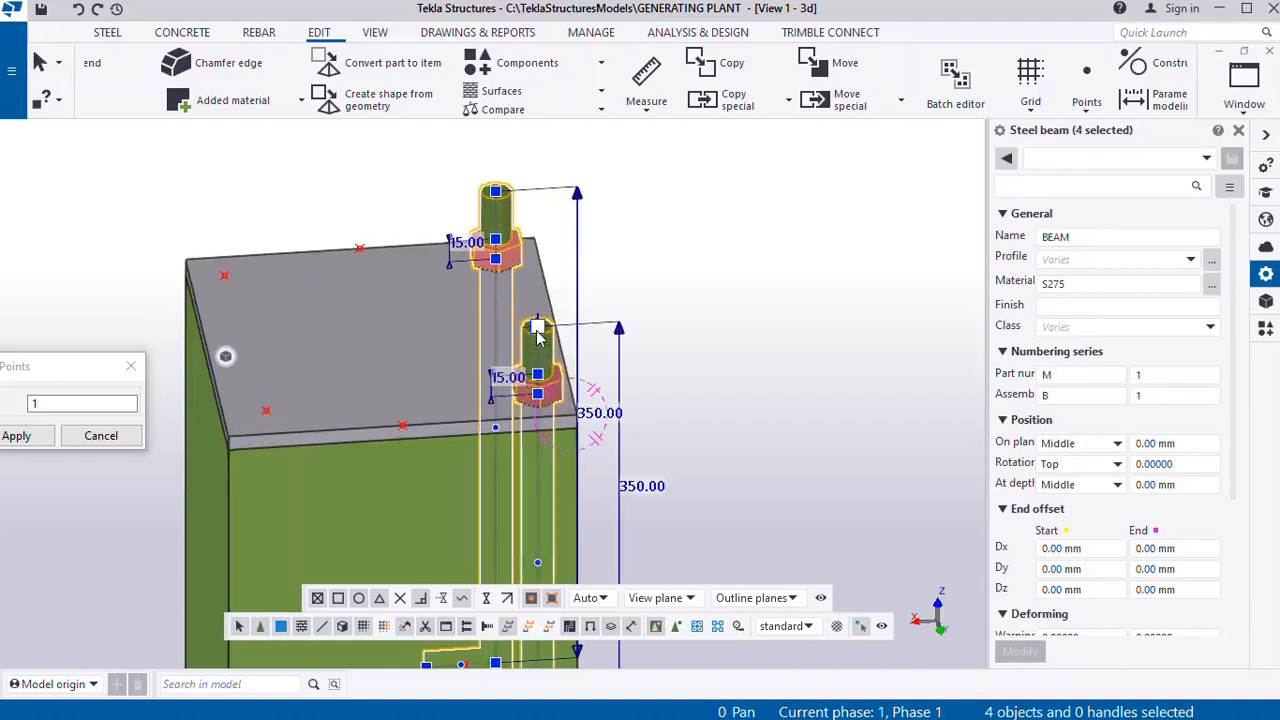
right_click(537, 335)
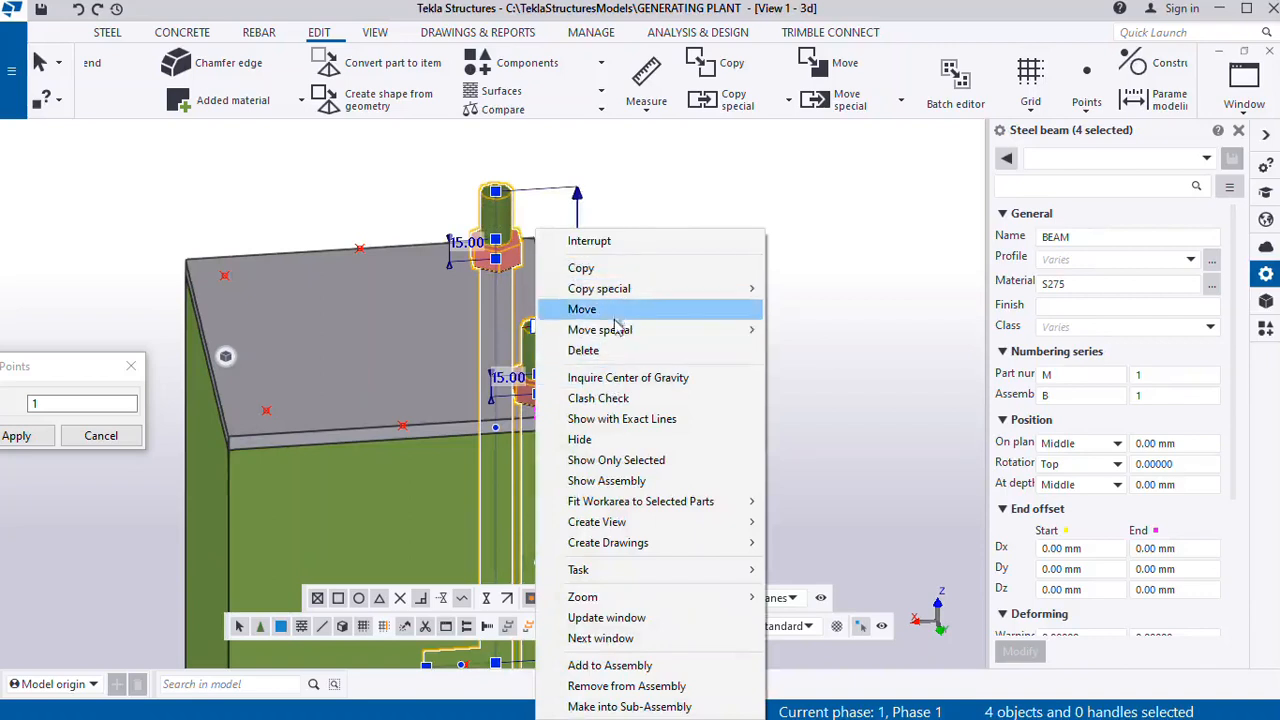
mouse_move(612, 320)
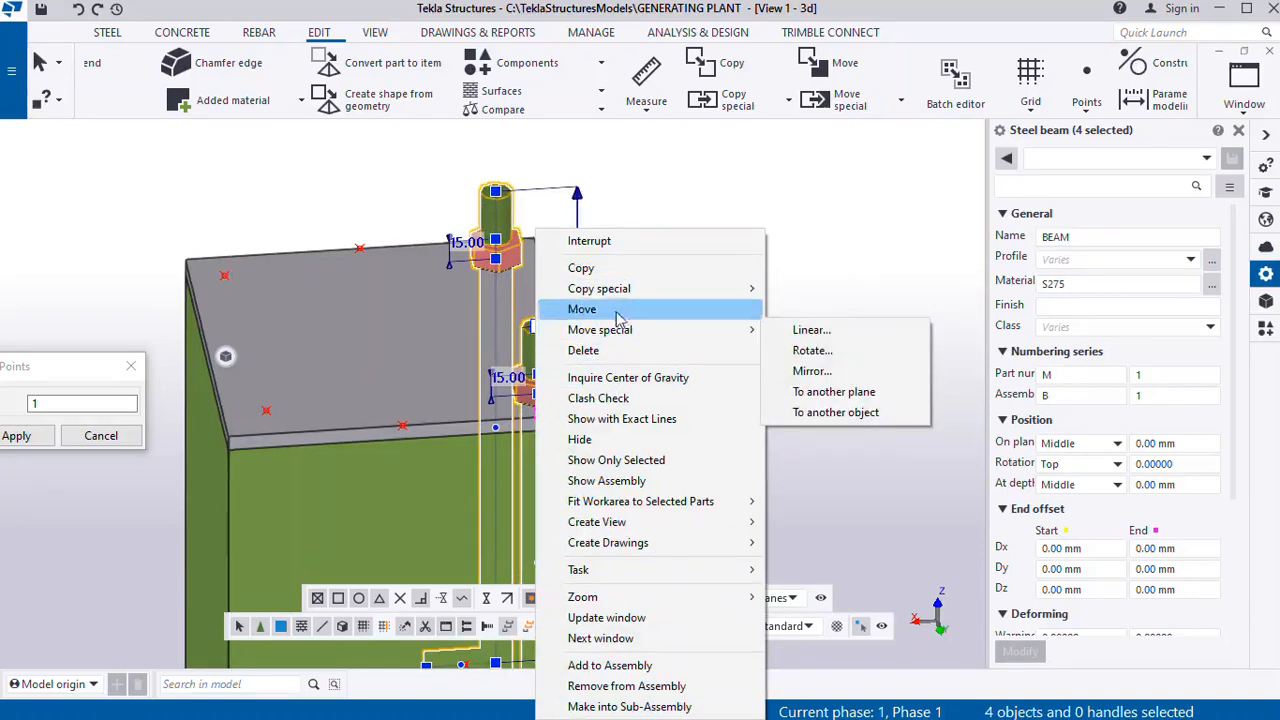
mouse_move(605, 289)
left_click(838, 330)
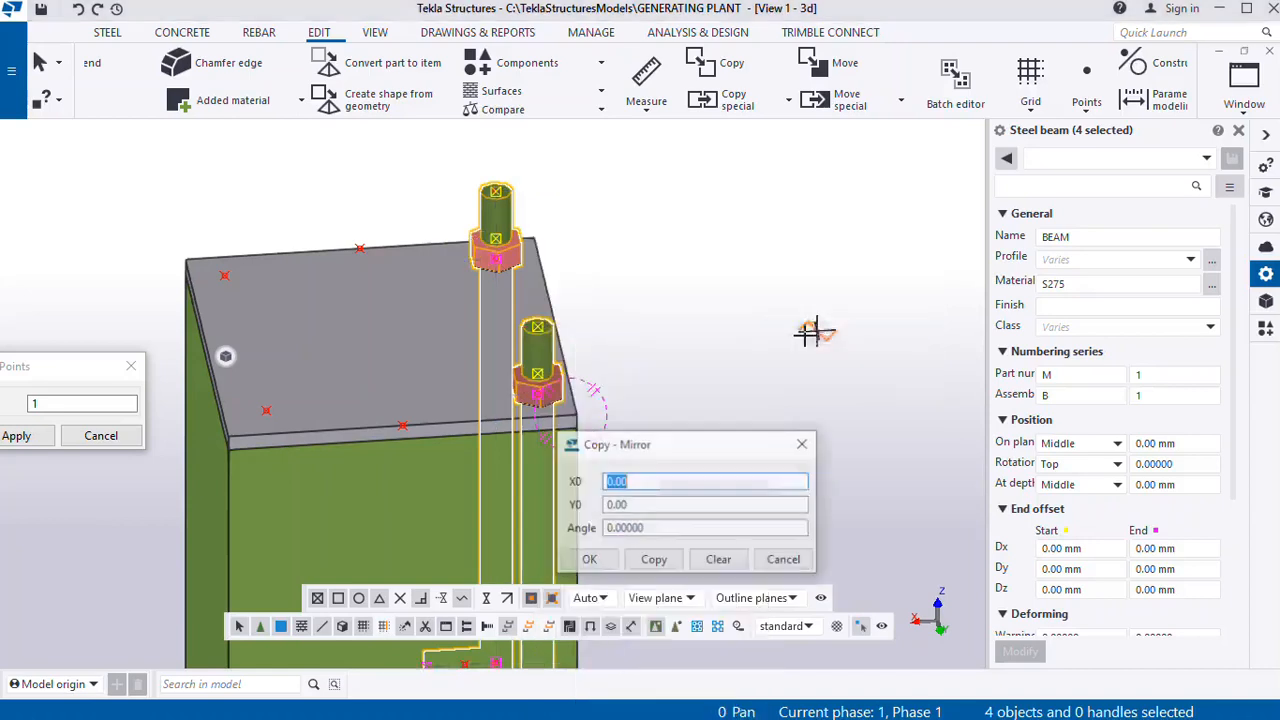
left_click(359, 247)
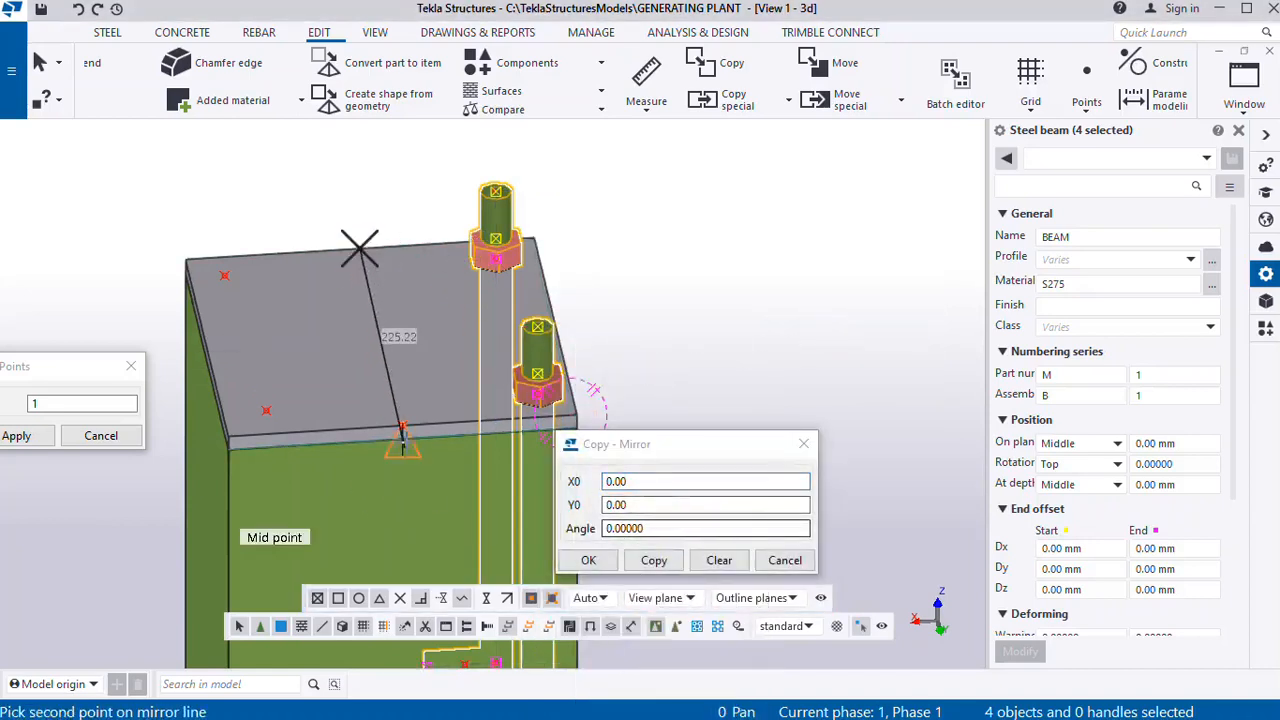
left_click(402, 425)
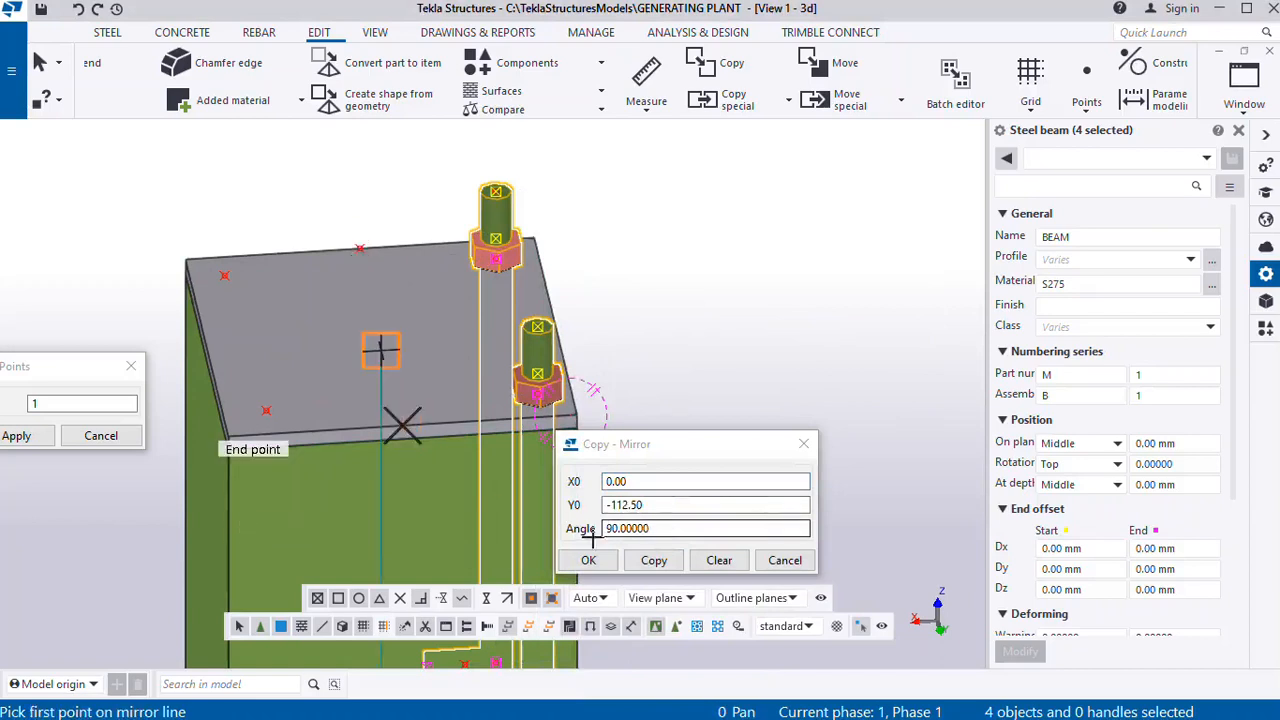
left_click(654, 560)
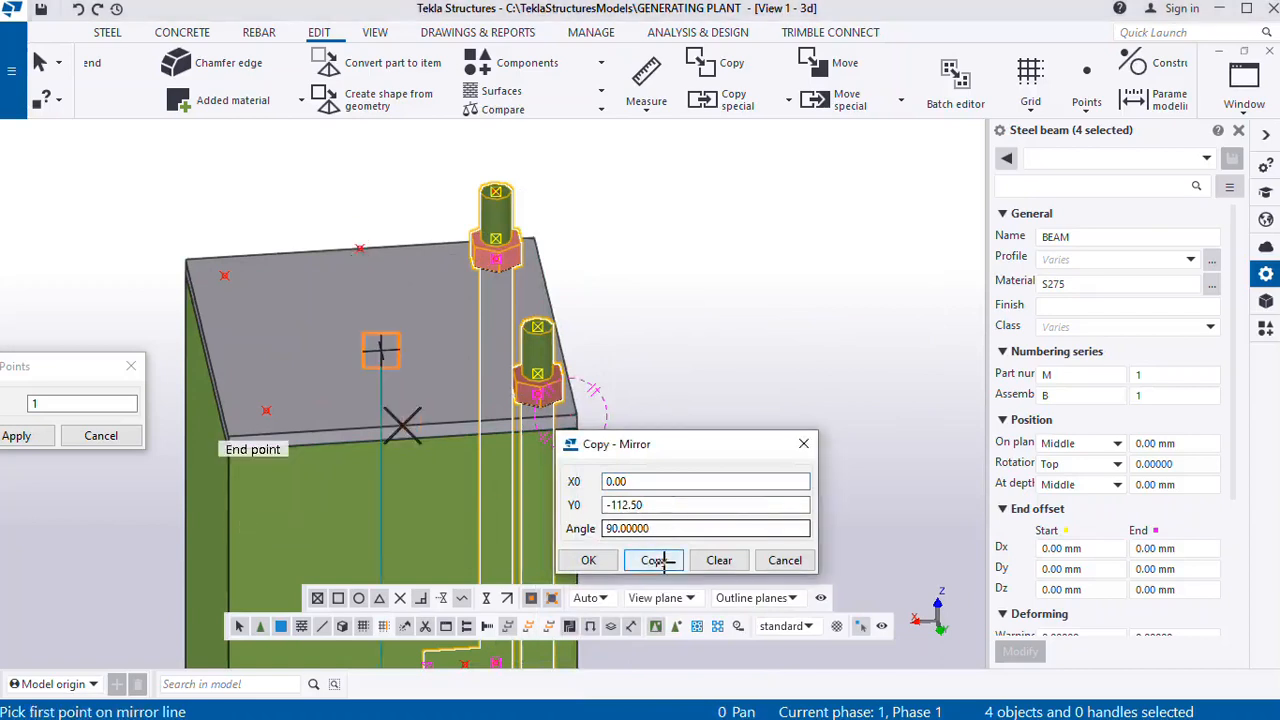
left_click(588, 560)
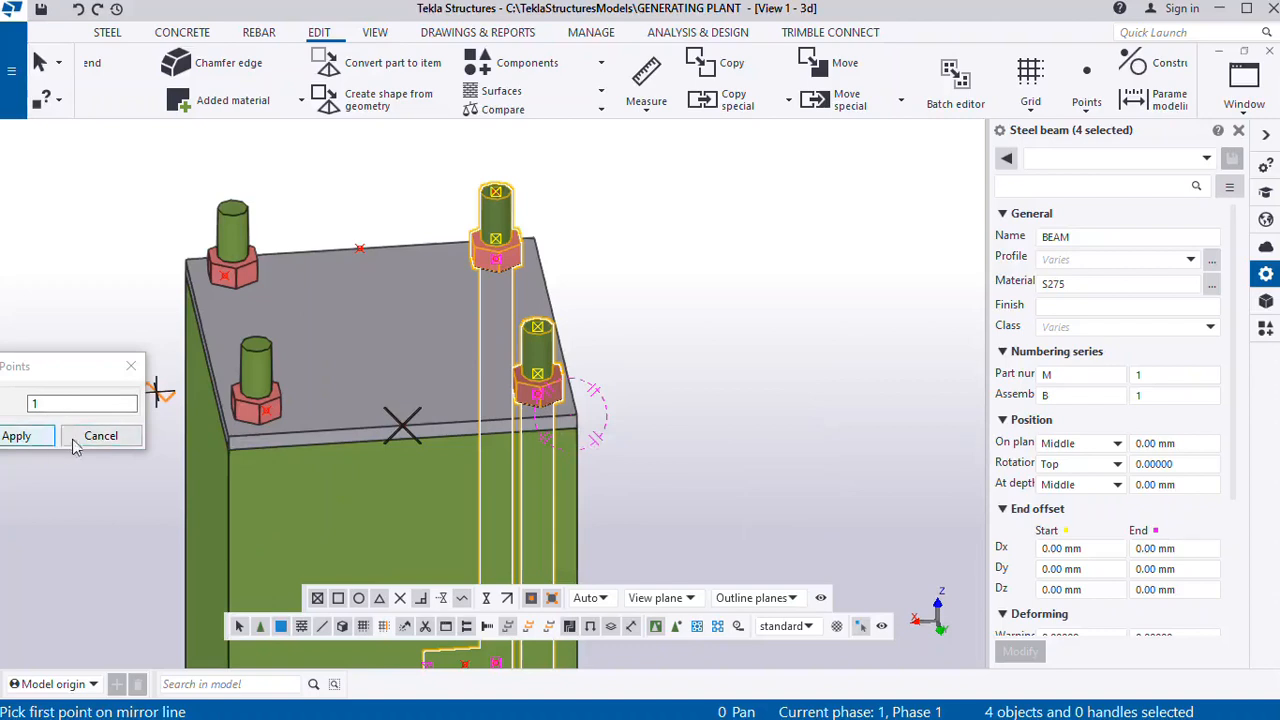
left_click(38, 438)
scroll(416, 284, "down", 2)
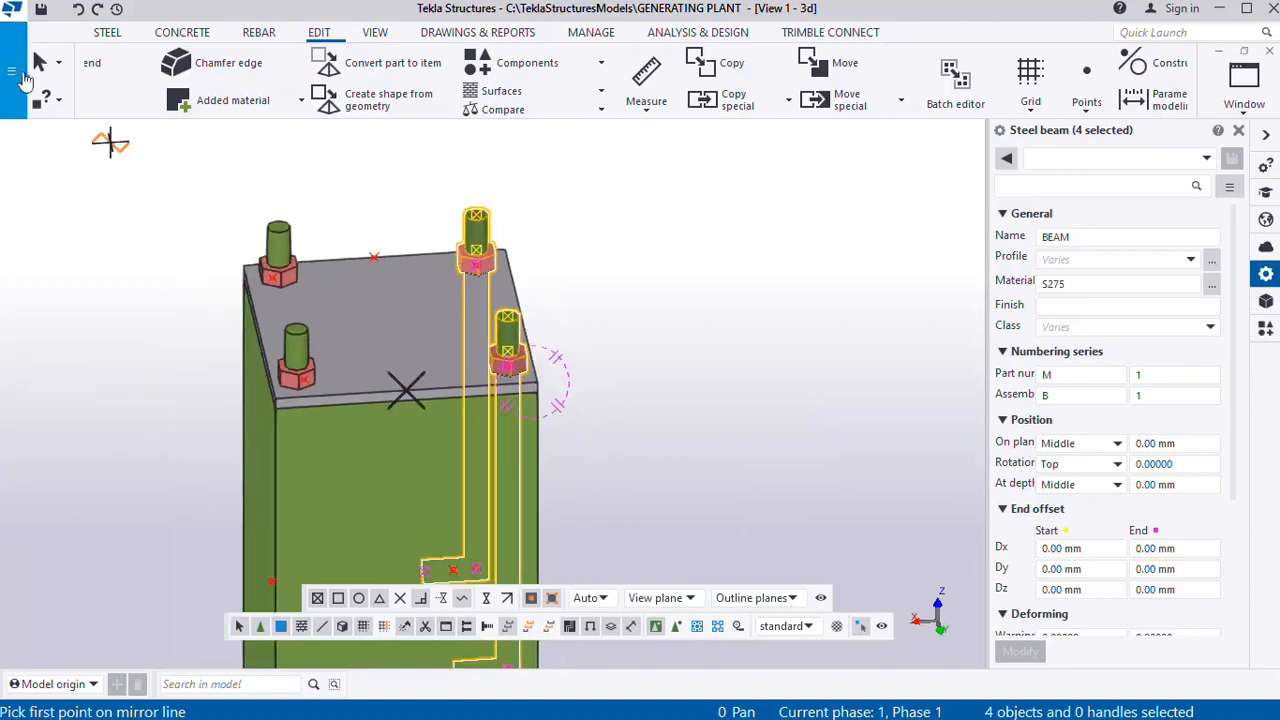
left_click(39, 62)
Check the two mirrored anchor rods individually and display the parts with transparent shading to show the embedded hooks
mouse_move(386, 443)
middle_mouse_down("ctrl")
mouse_move(606, 463)
mouse_move(689, 386)
mouse_move(458, 435)
mouse_move(369, 436)
mouse_move(382, 434)
middle_mouse_up("ctrl")
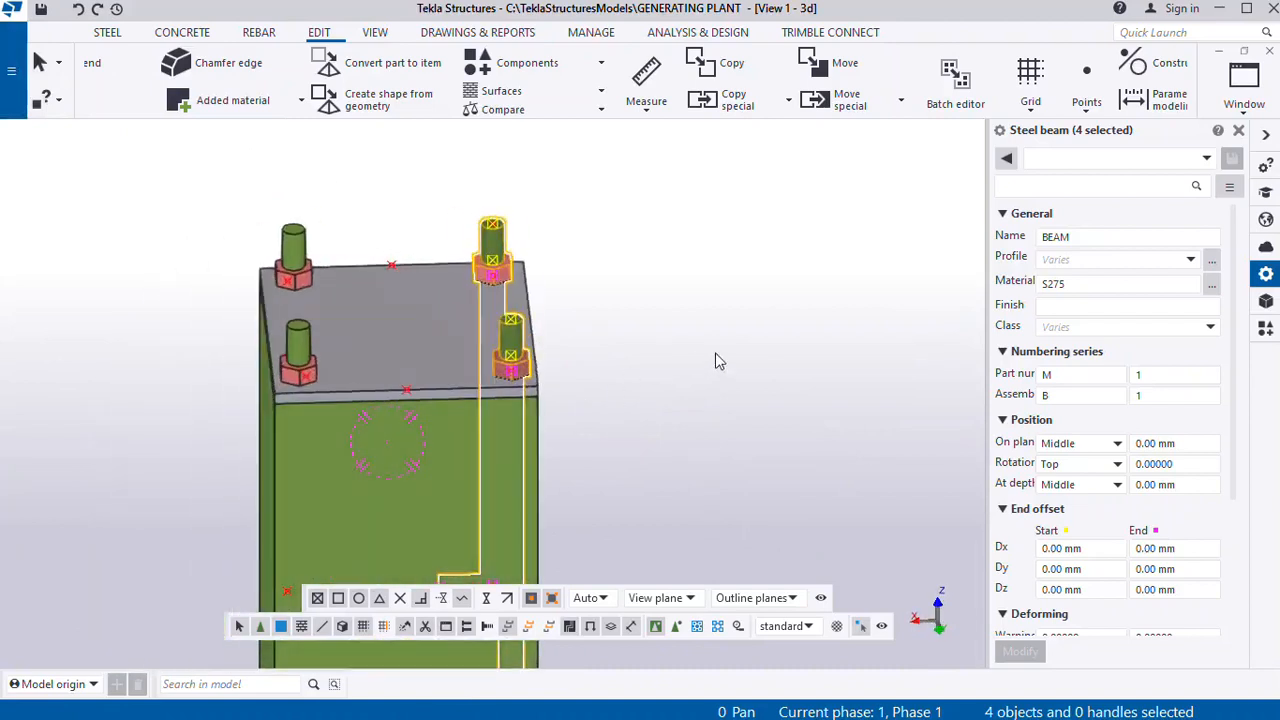
left_click(717, 360)
left_click(297, 352)
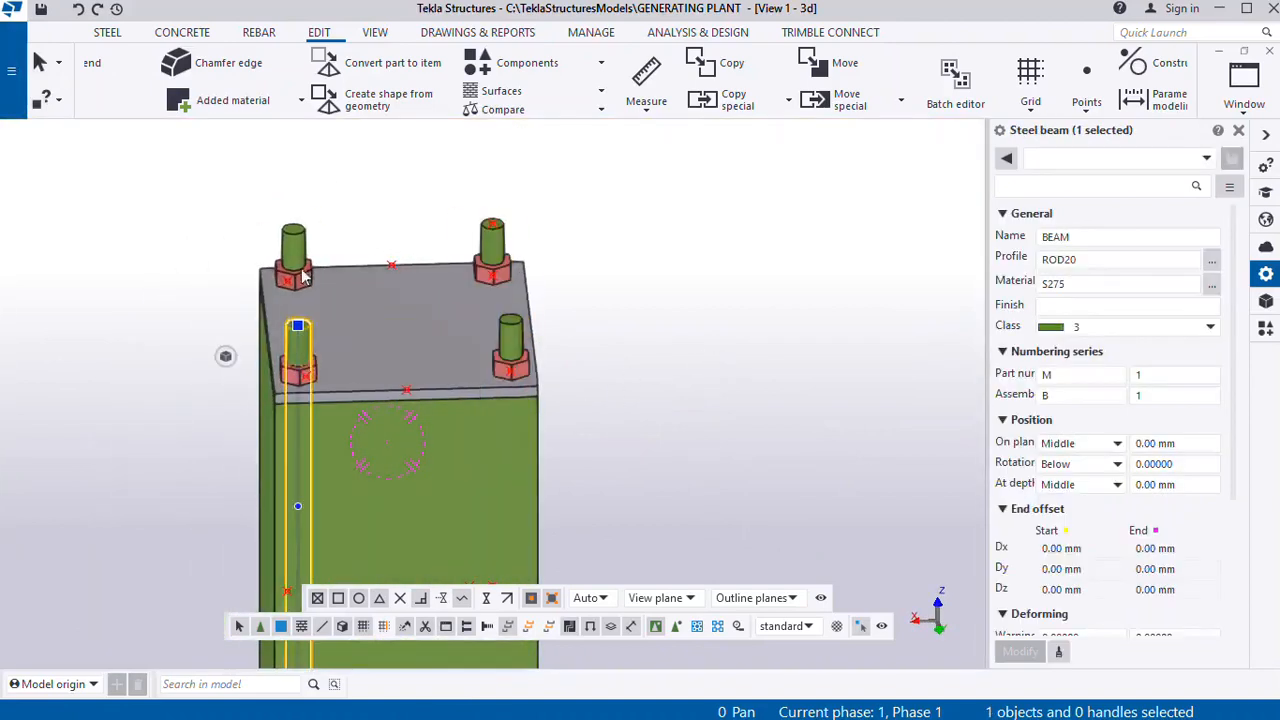
left_click(293, 243)
scroll(299, 349, "down", 3)
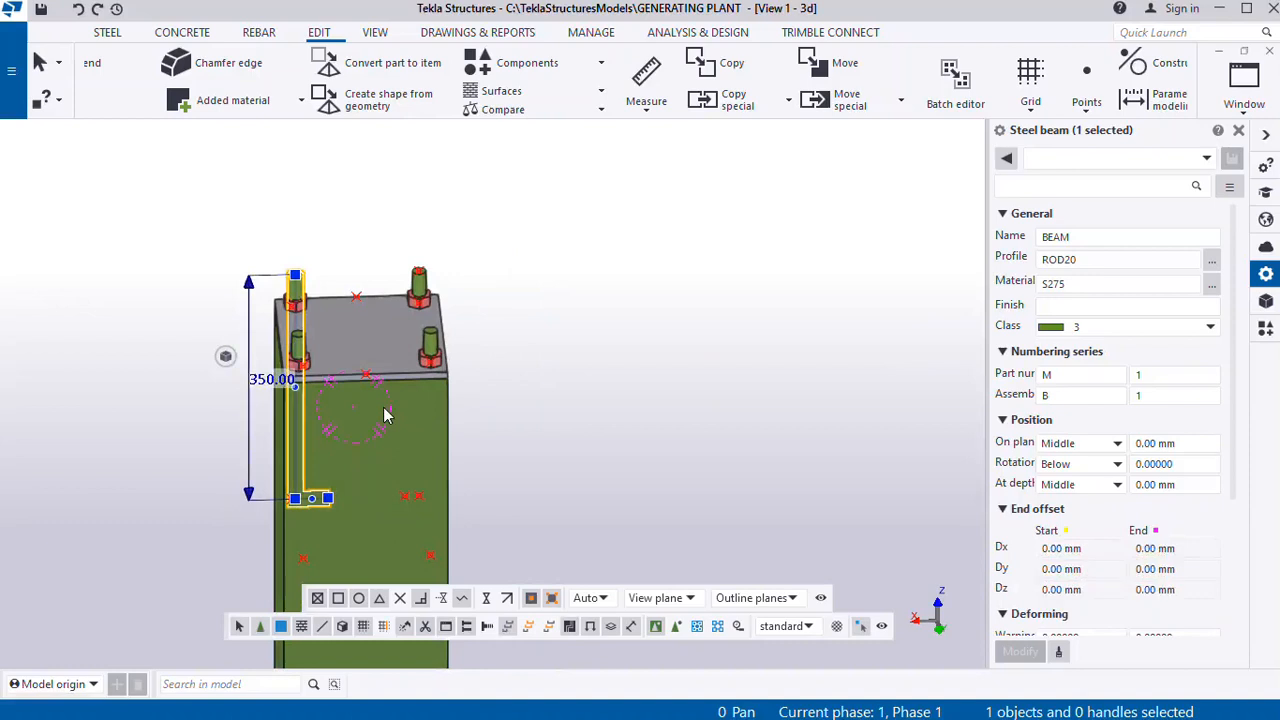
key("ctrl+F2")
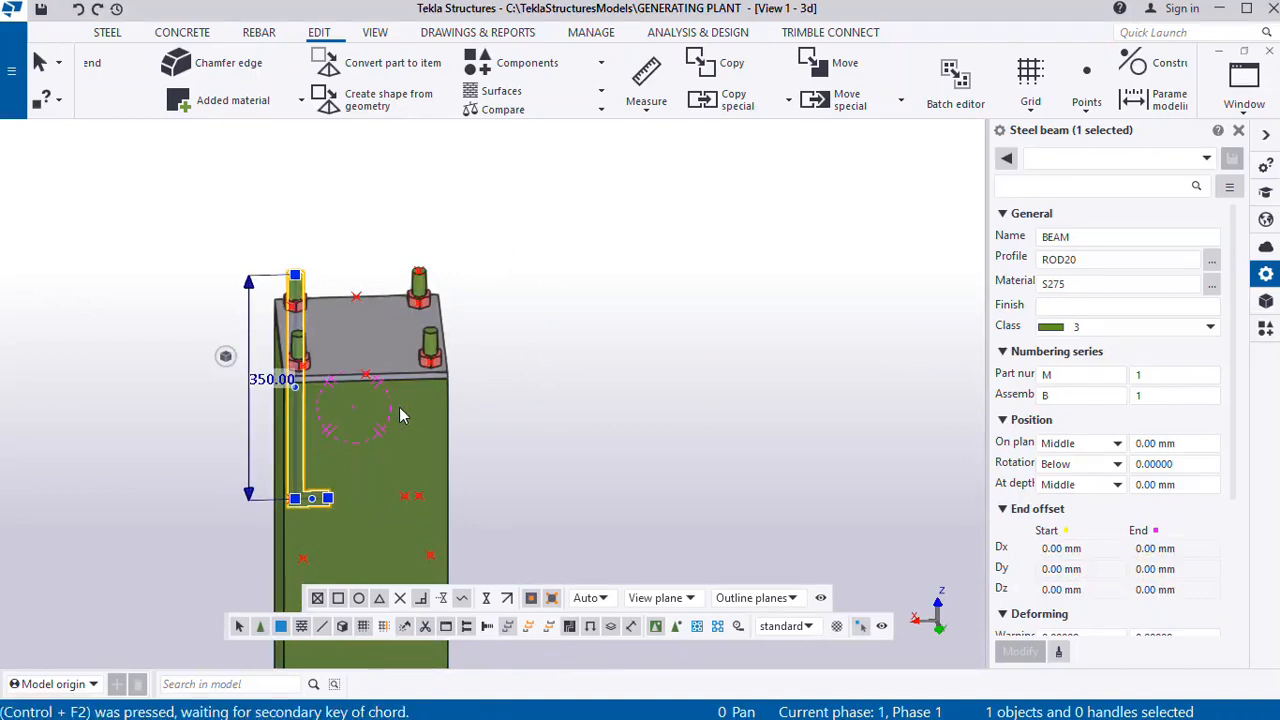
key("ctrl+2")
left_click(476, 477)
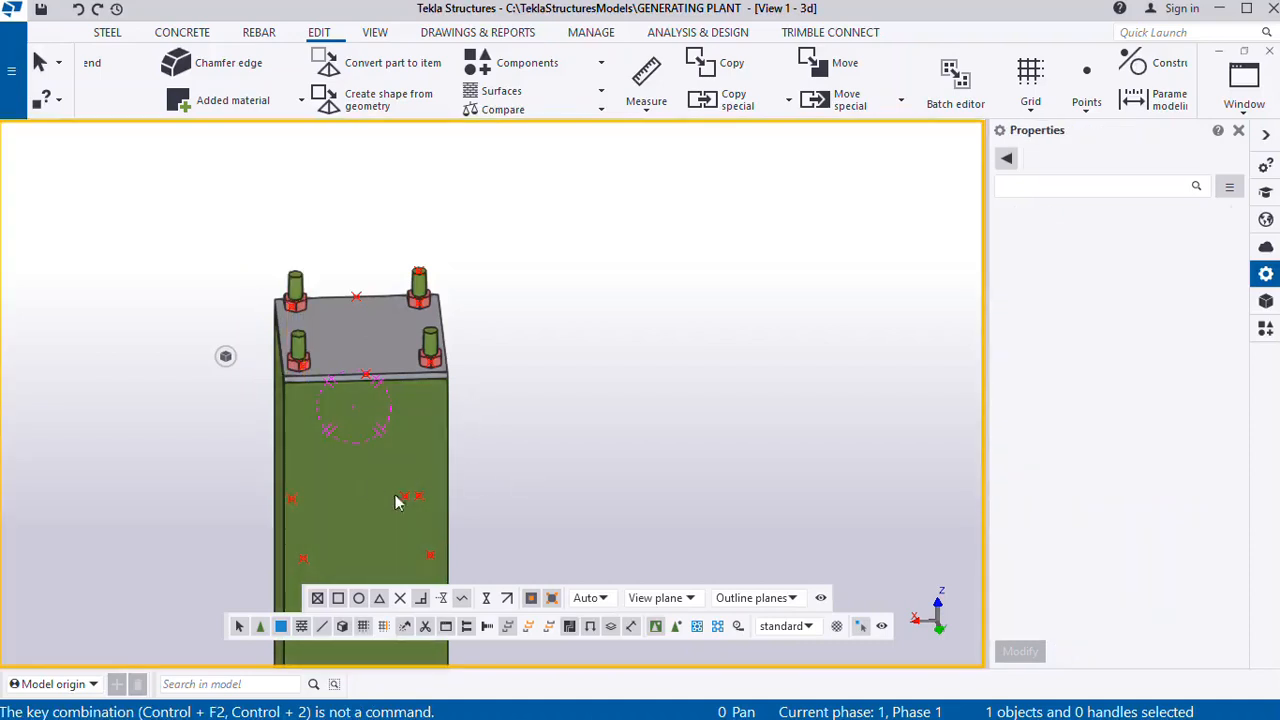
key("ctrl+2")
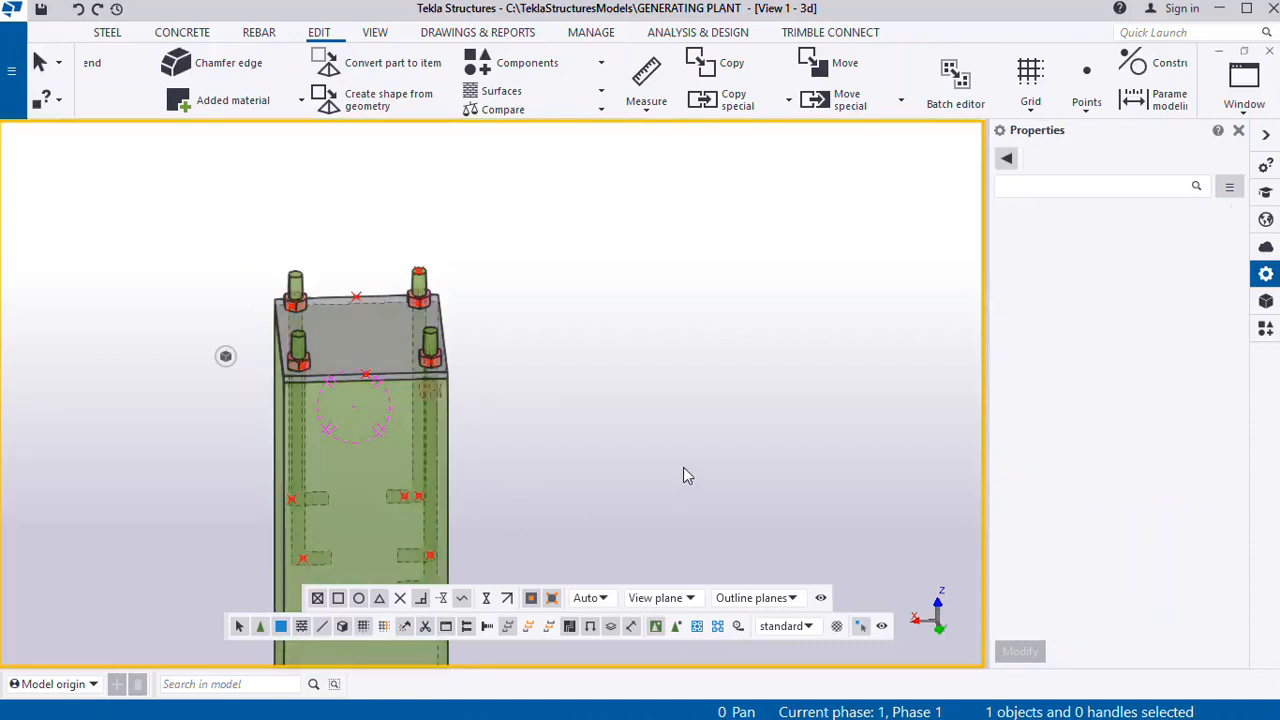
Examine the four anchor rods inside the column, their hooked ends, and the whole column's placement on the grid
scroll(361, 303, "down", 3)
scroll(360, 446, "up", 3)
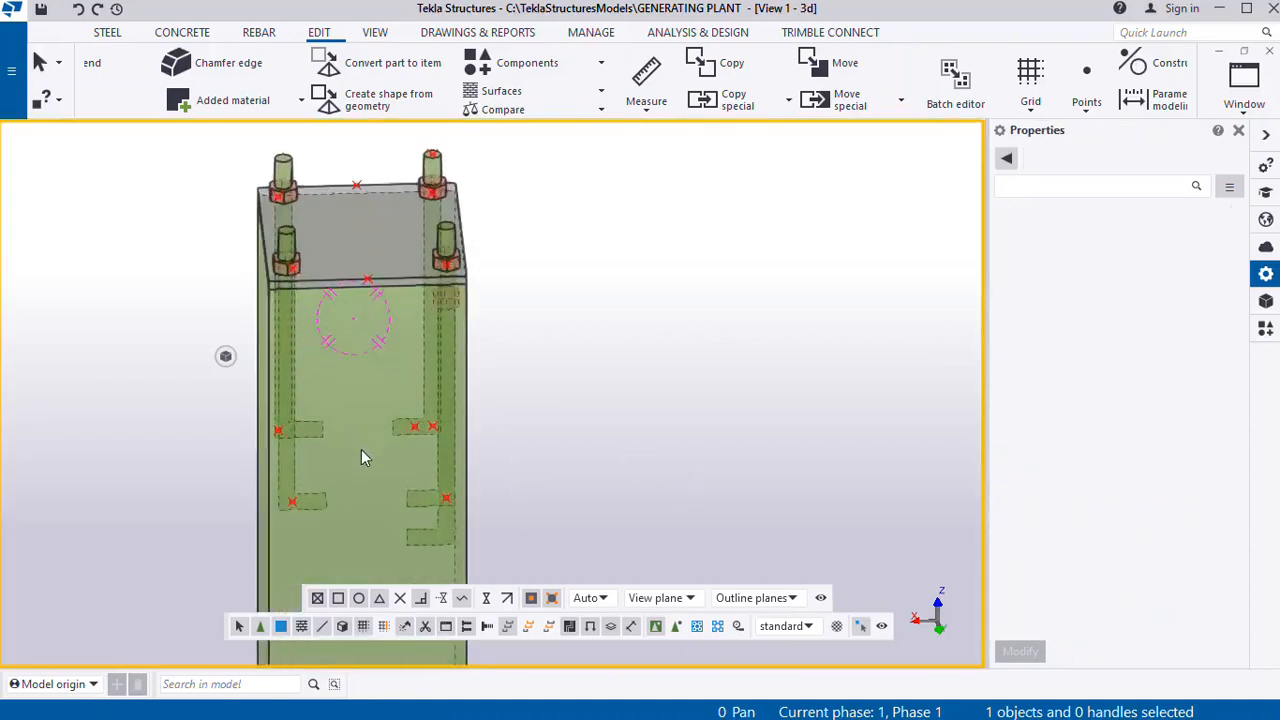
middle_click_drag(236, 416, 353, 451)
scroll(422, 401, "down", 2)
scroll(445, 445, "down", 2)
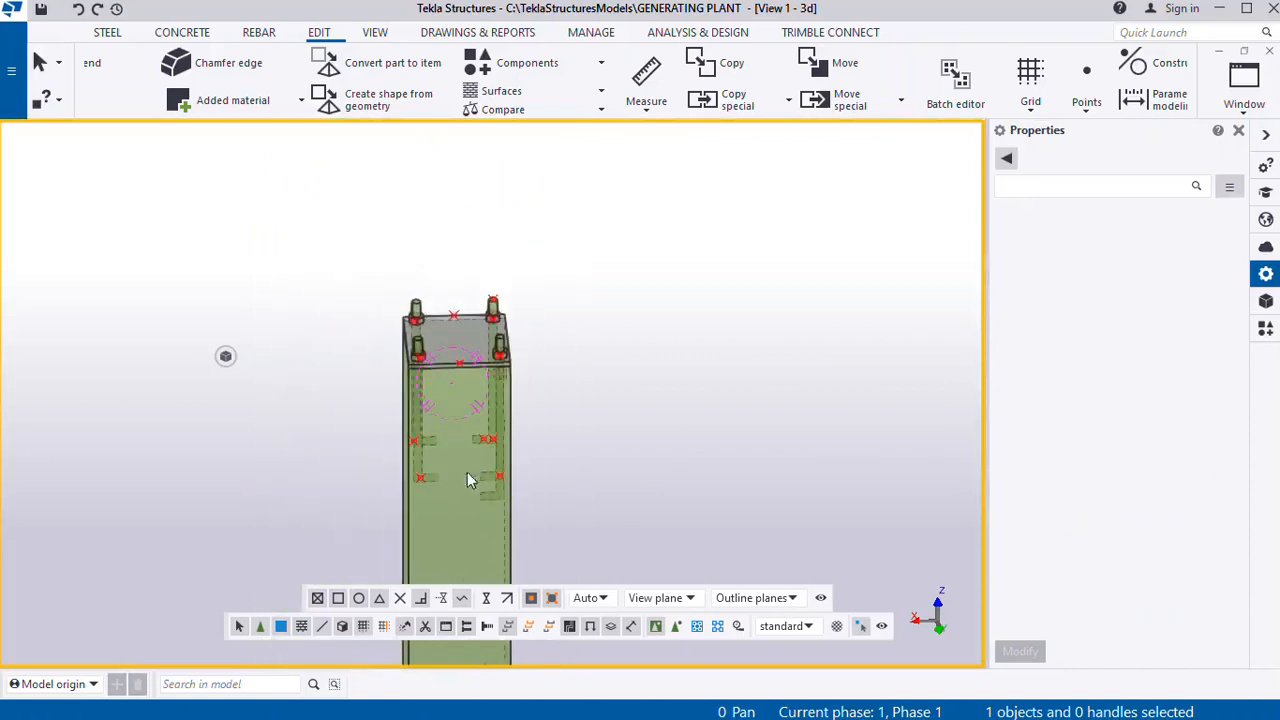
middle_click_drag(650, 497, 556, 497)
scroll(343, 388, "down", 8)
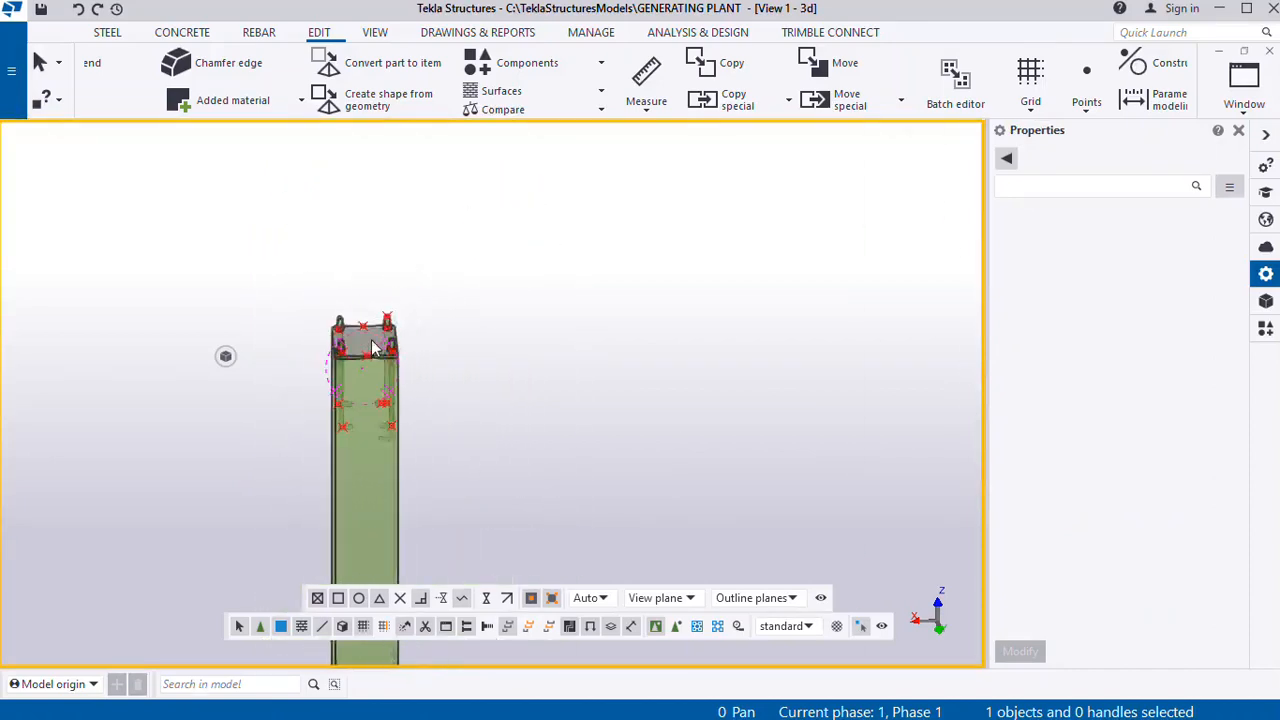
scroll(375, 485, "up", 2)
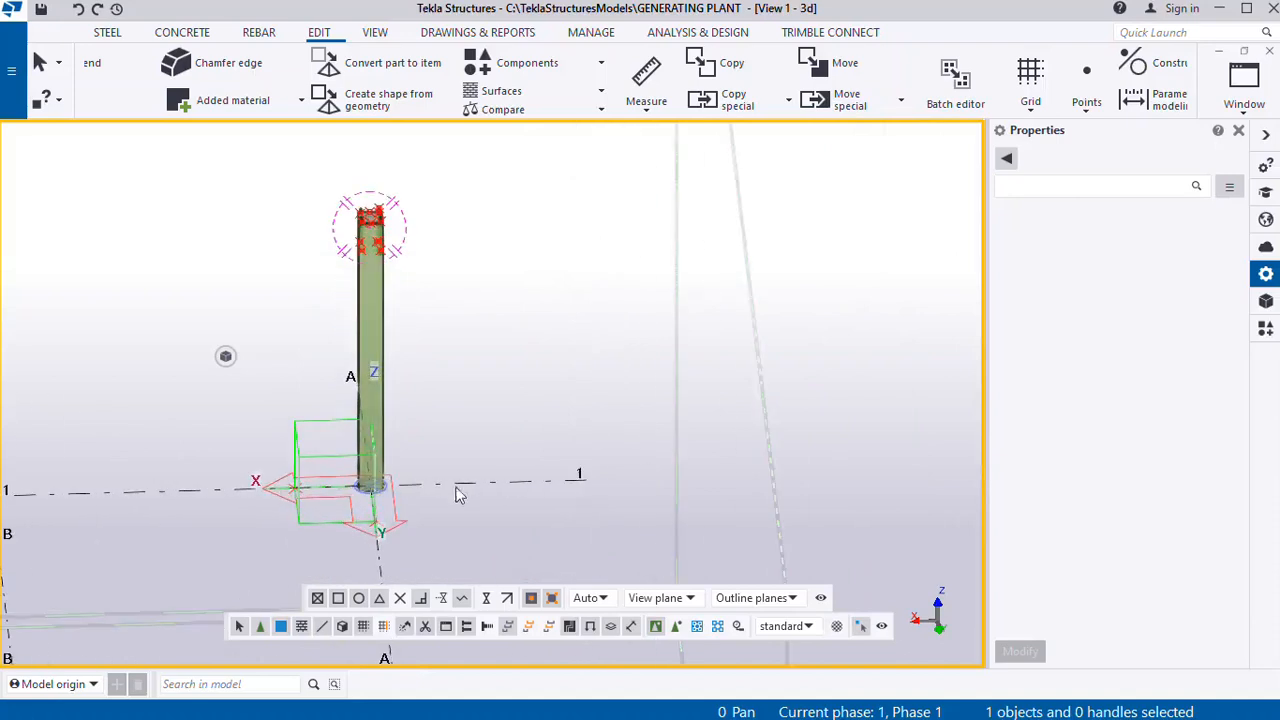
scroll(398, 420, "up", 1)
scroll(391, 446, "down", 2)
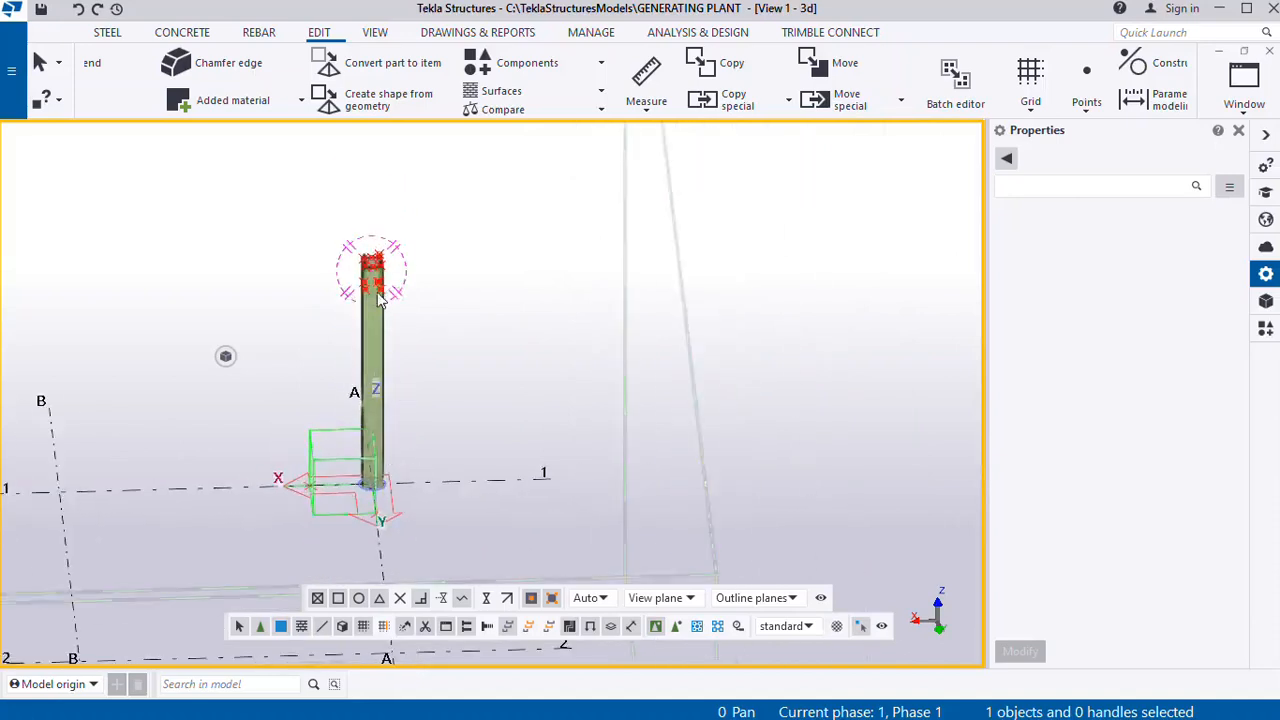
scroll(378, 283, "up", 1)
scroll(378, 283, "up", 5)
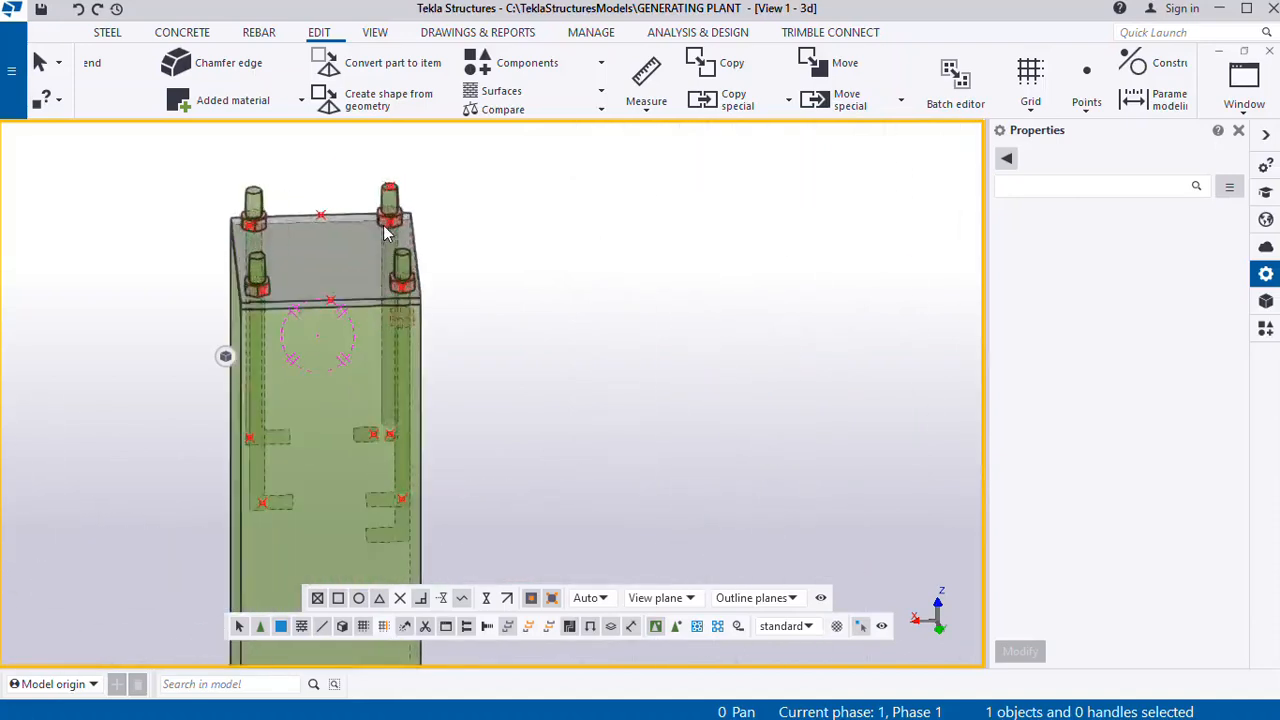
scroll(370, 316, "down", 3)
scroll(367, 287, "down", 2)
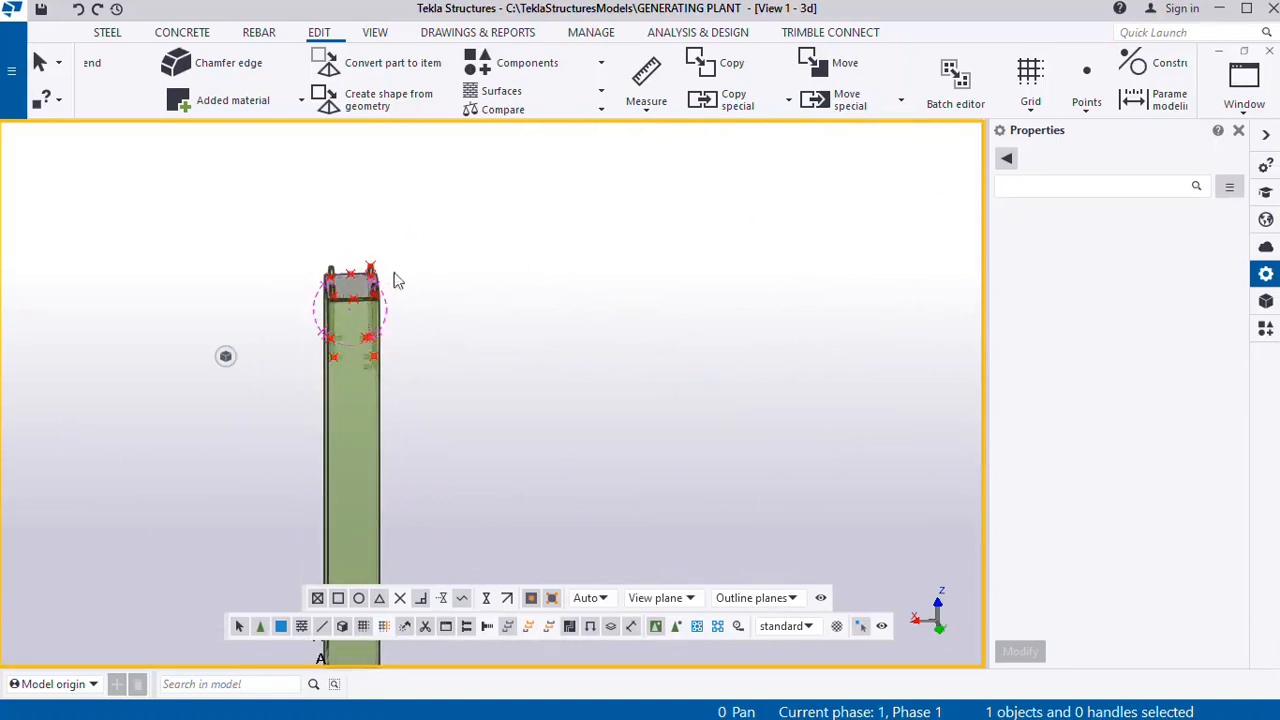
scroll(448, 345, "down", 4)
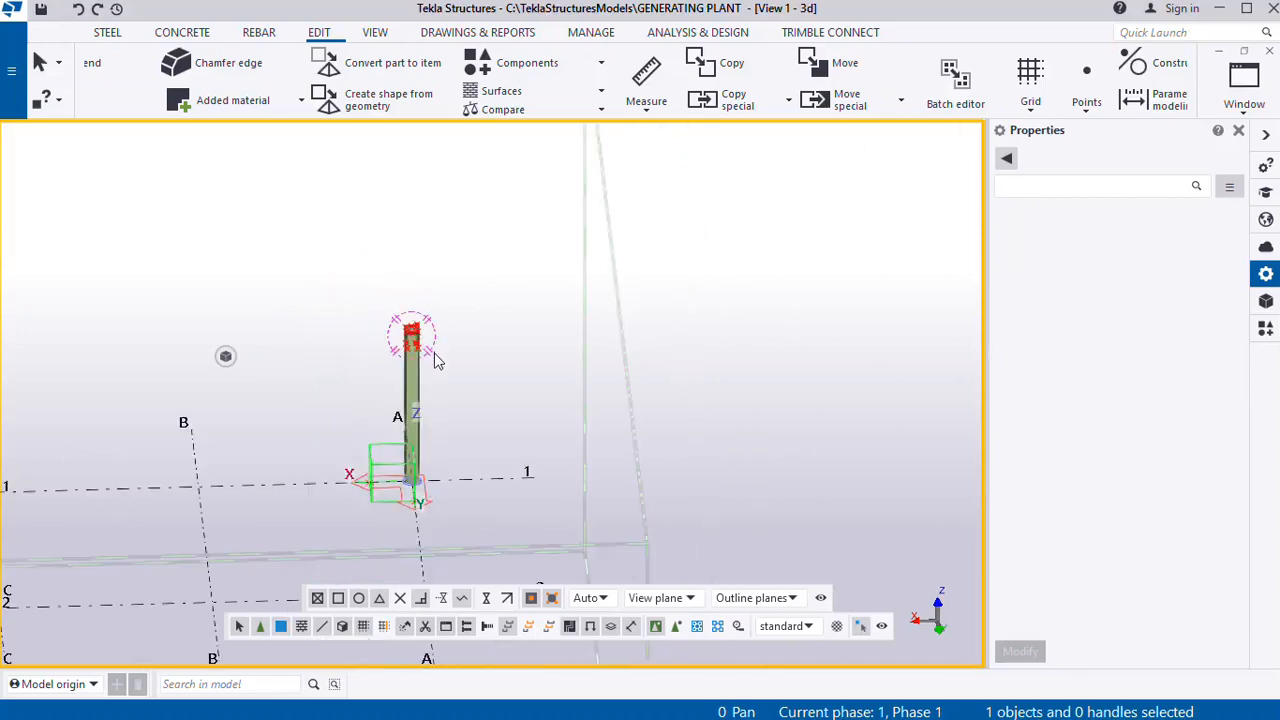